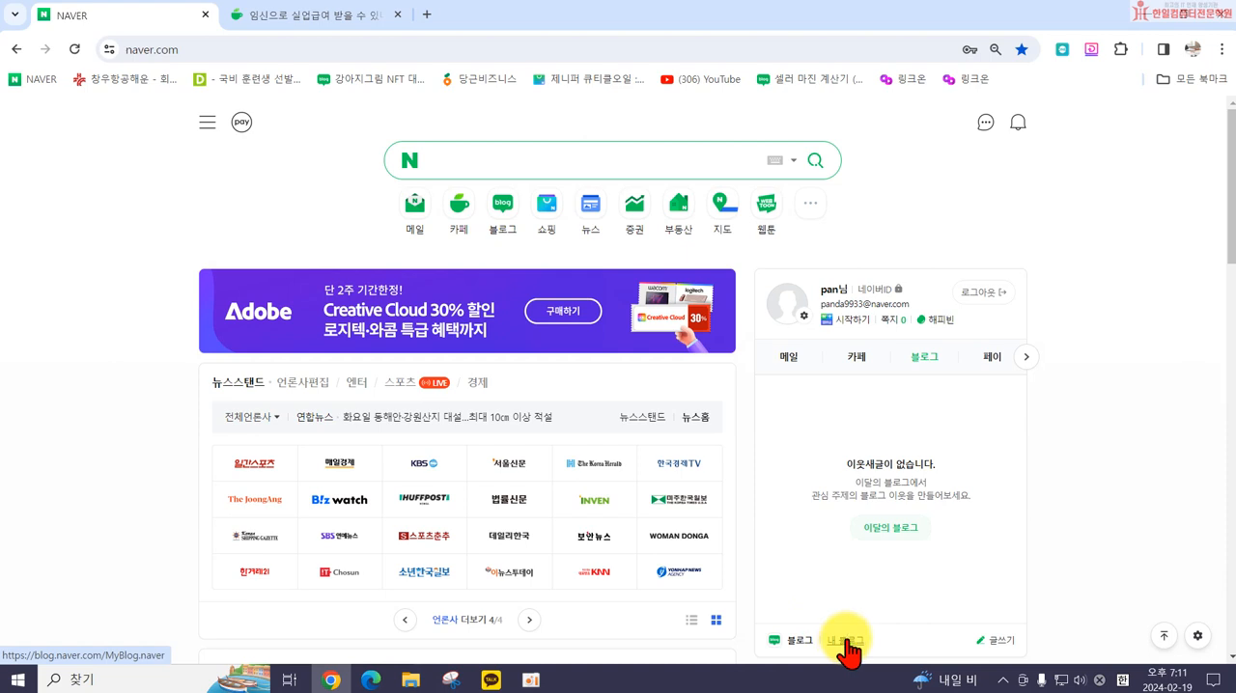
Step: Open the account's own blog through the Naver blog home and look over its page
left_click(500, 206)
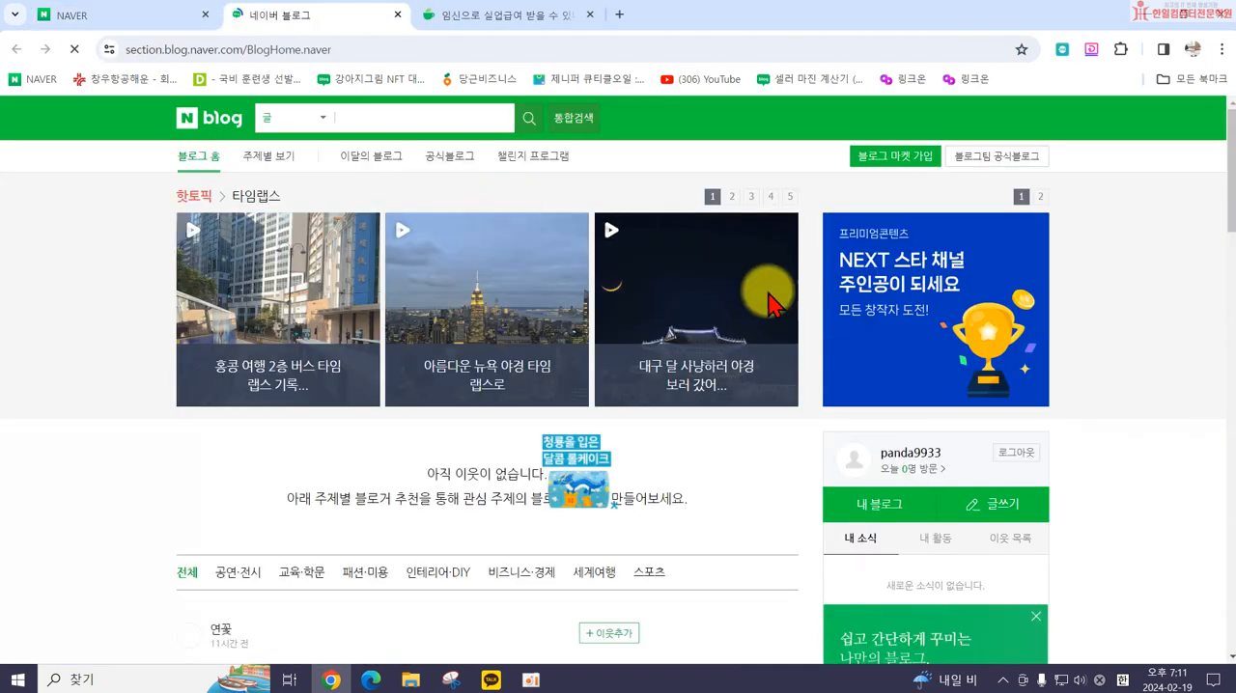
left_click(872, 511)
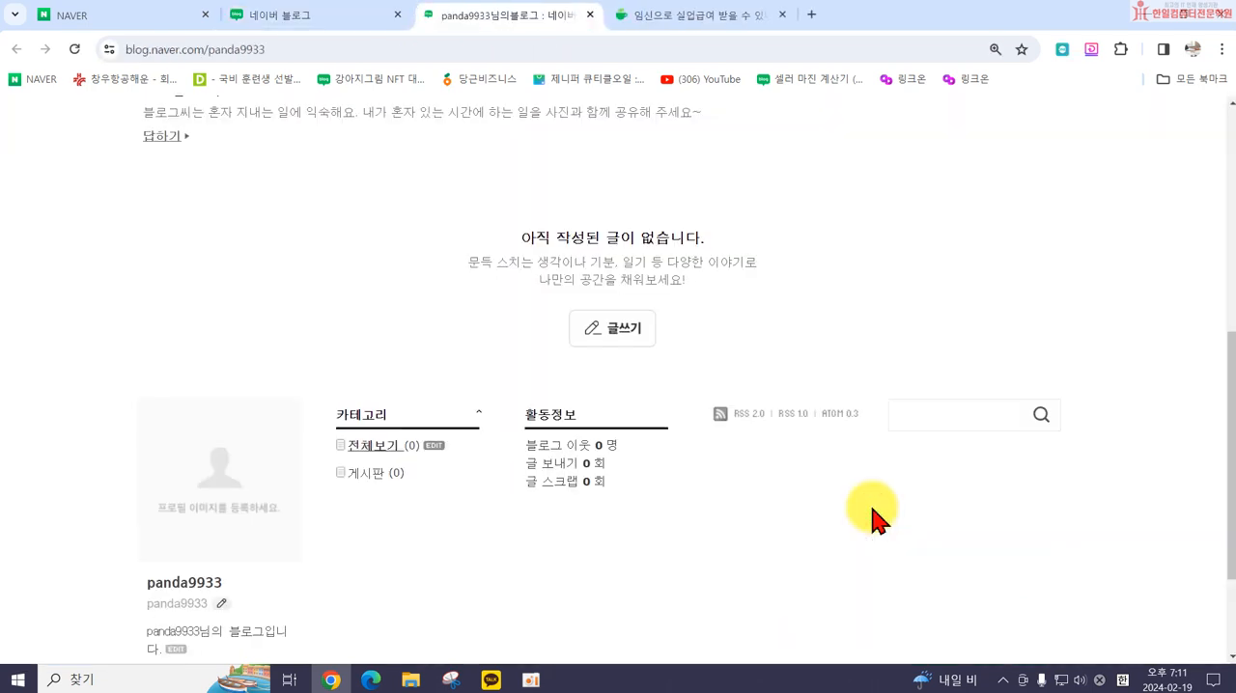
scroll(540, 393, "up", 5)
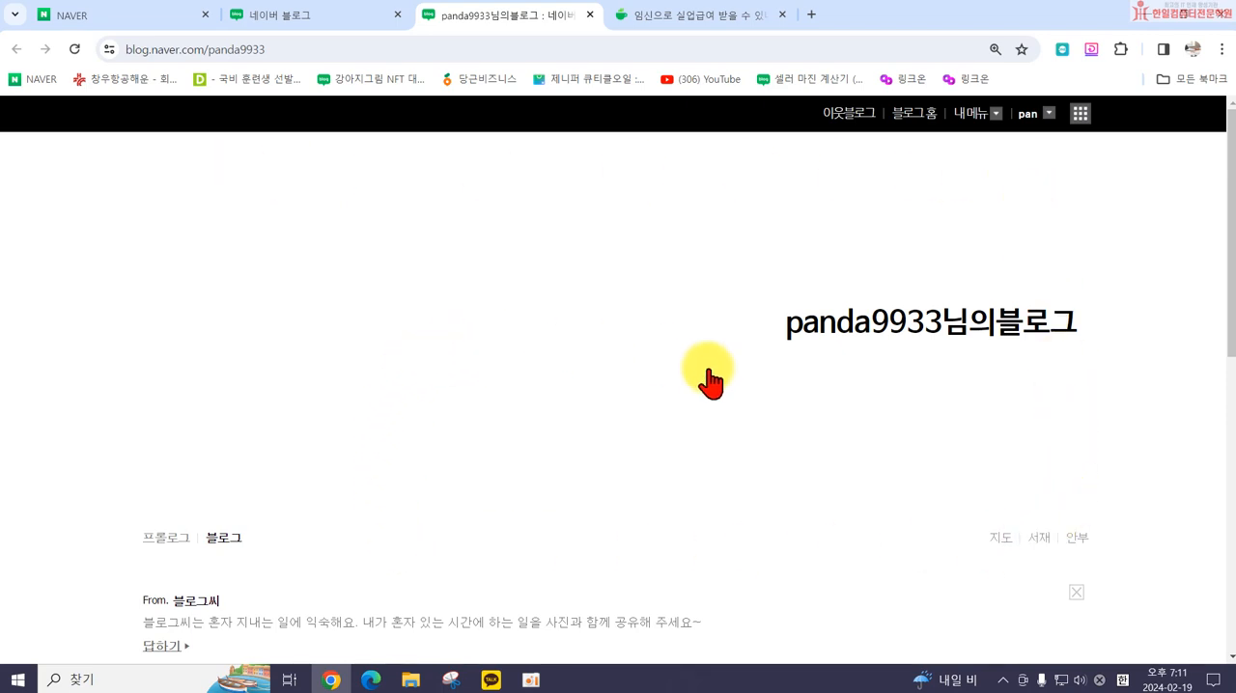
scroll(710, 396, "down", 1)
scroll(701, 409, "up", 1)
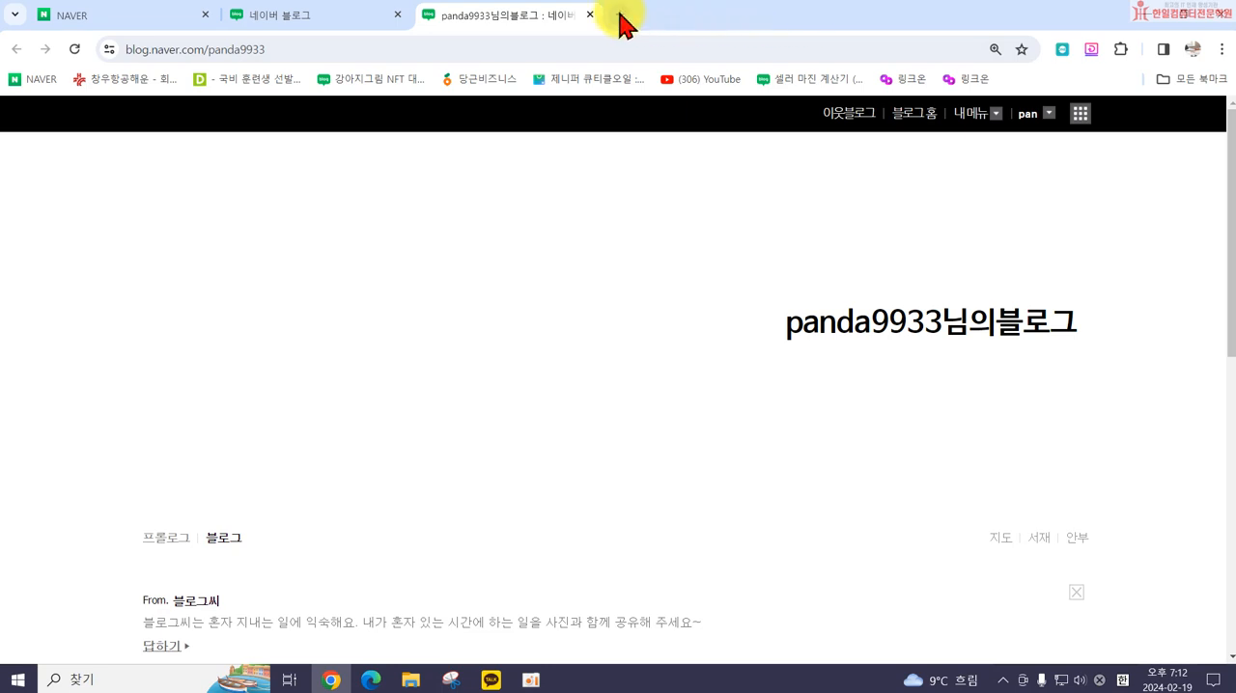
Step: Open the example blog 엘리의 일상리뷰 in a new browser tab
left_click(619, 16)
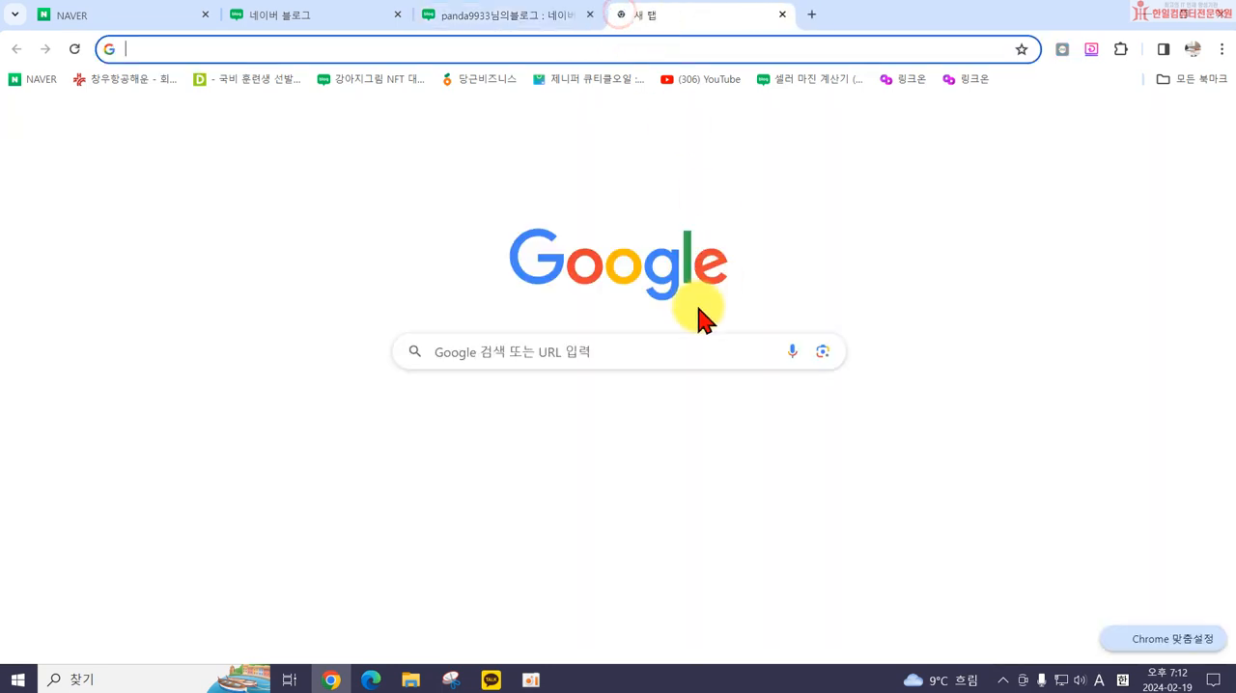
left_click(511, 352)
left_click(224, 47)
type("www")
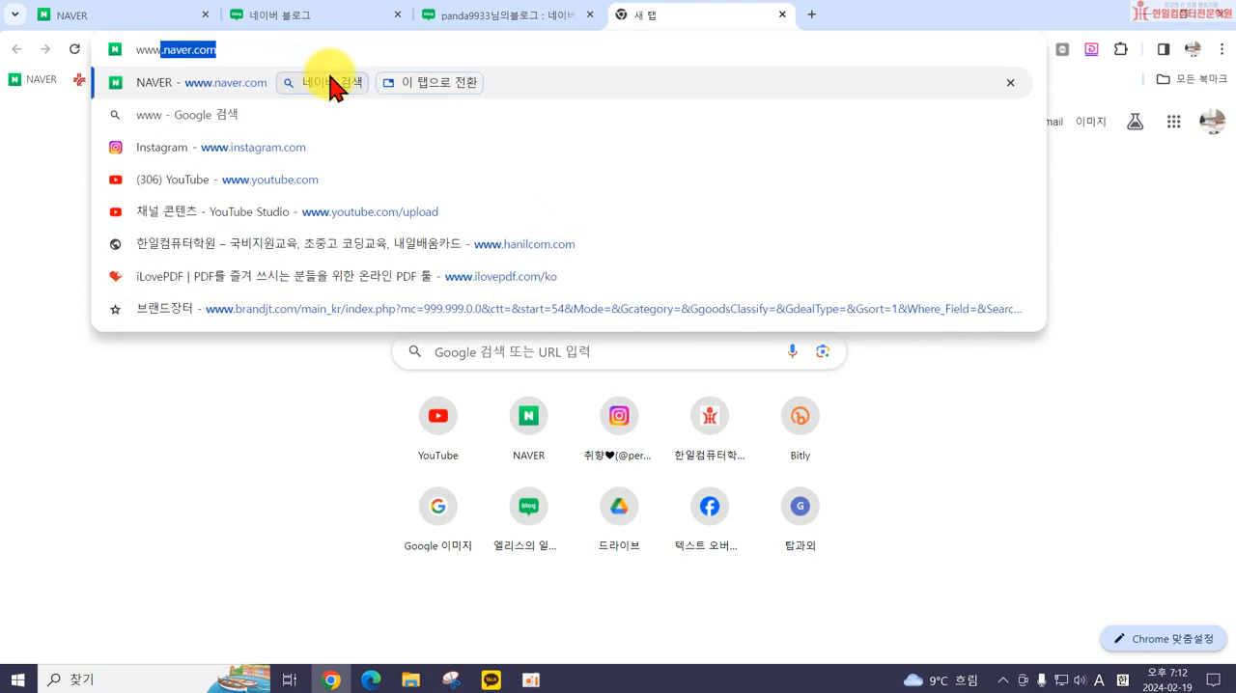
key("Escape")
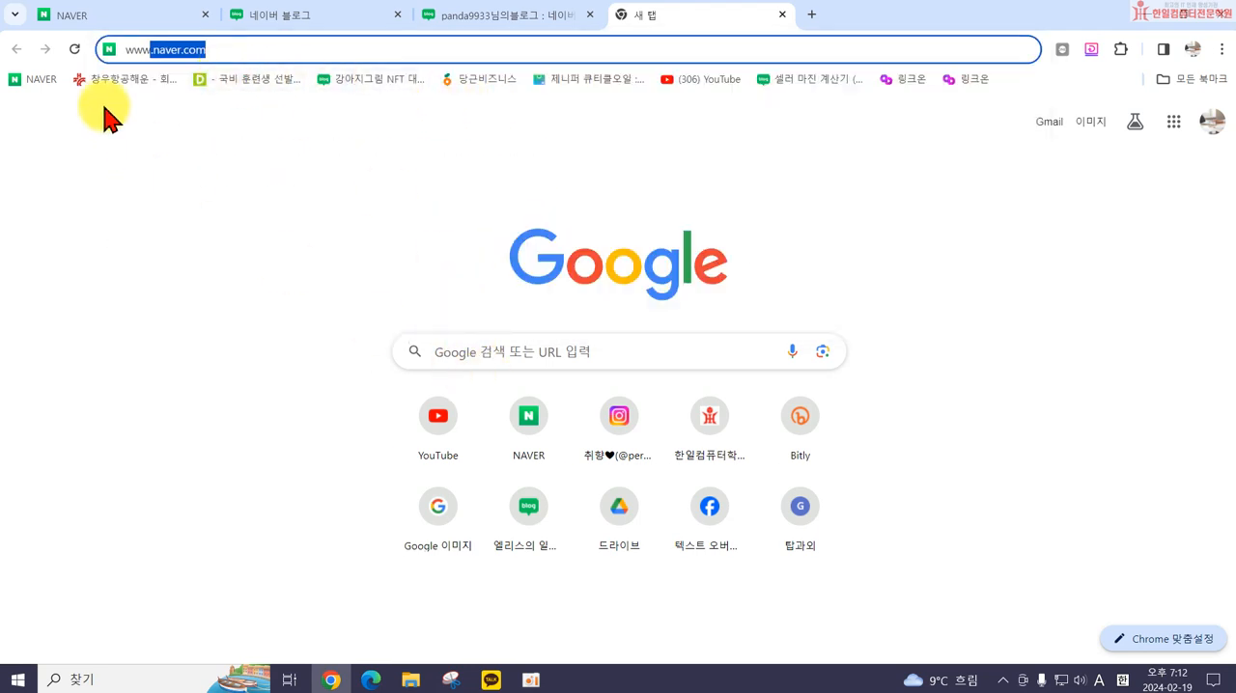
left_click(531, 509)
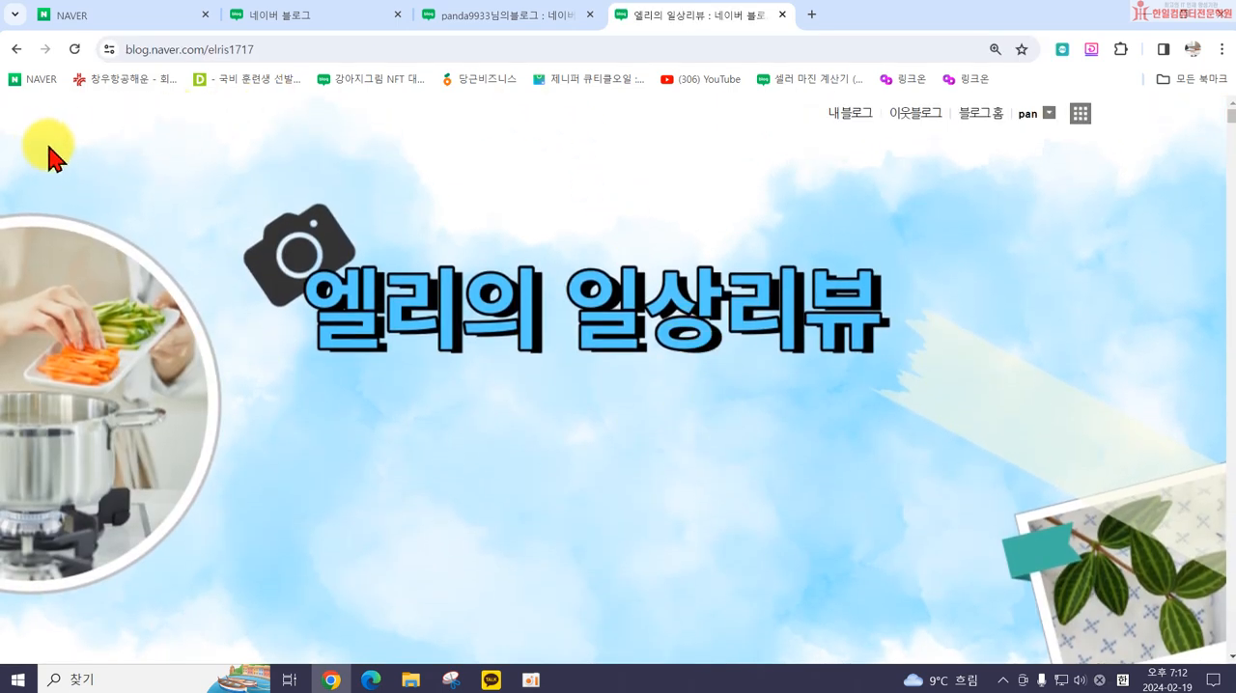
Step: Examine the title image, the category links and the shortcut icons of the 엘리의 일상리뷰 blog
scroll(421, 551, "down", 5)
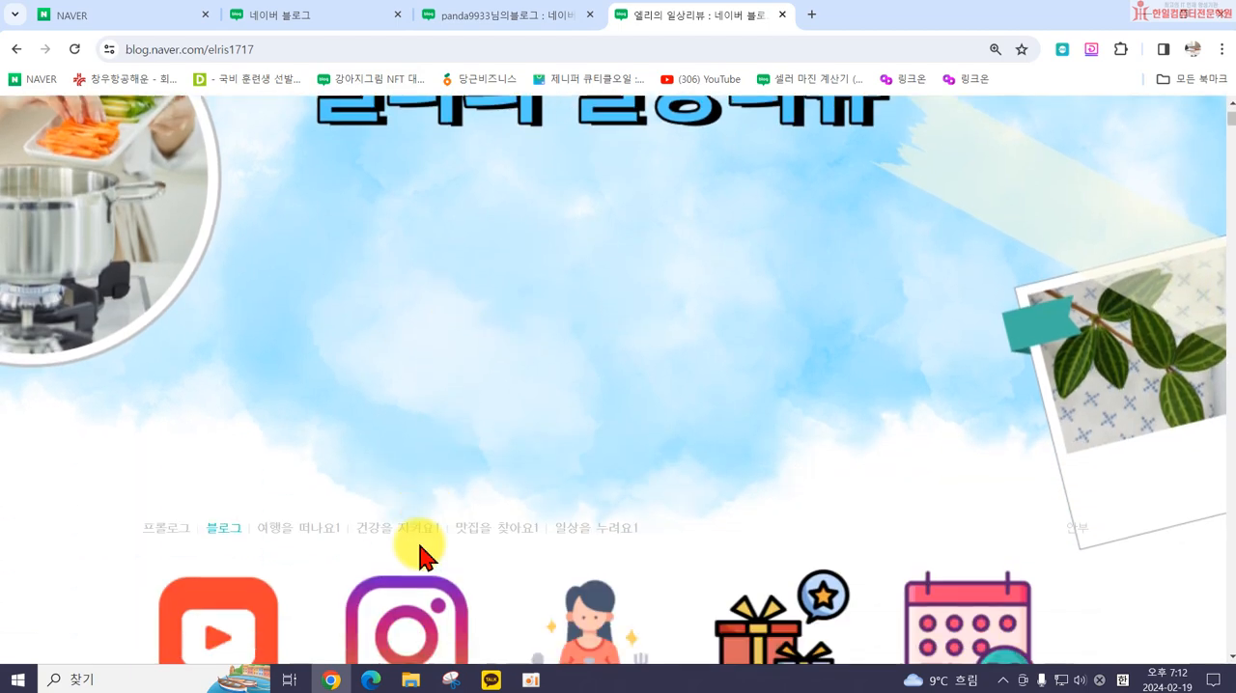
scroll(724, 392, "up", 4)
scroll(819, 391, "up", 1)
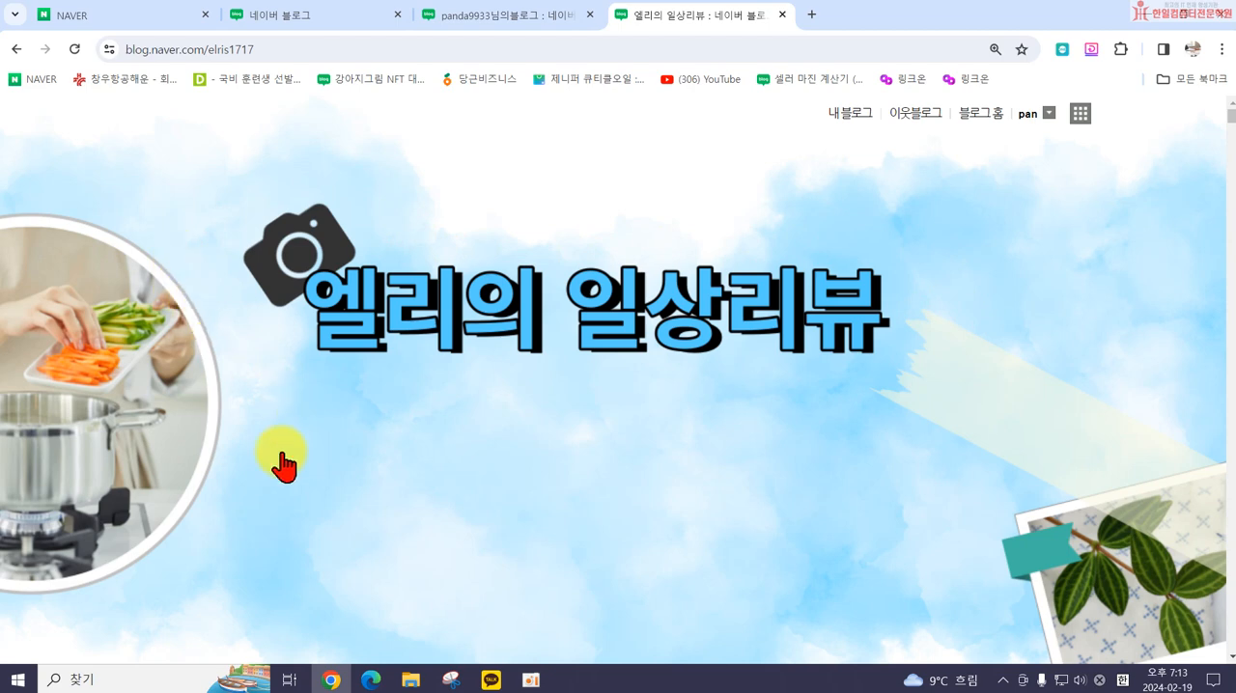
scroll(797, 487, "down", 2)
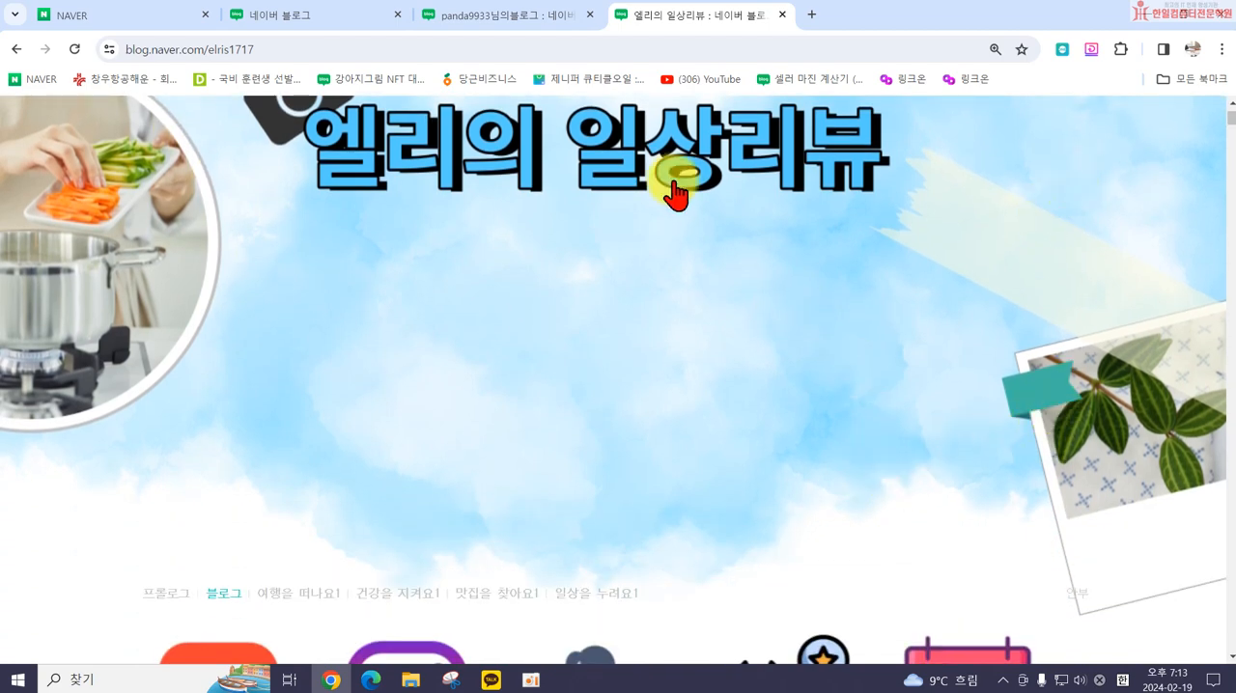
scroll(408, 199, "up", 2)
scroll(403, 243, "down", 2)
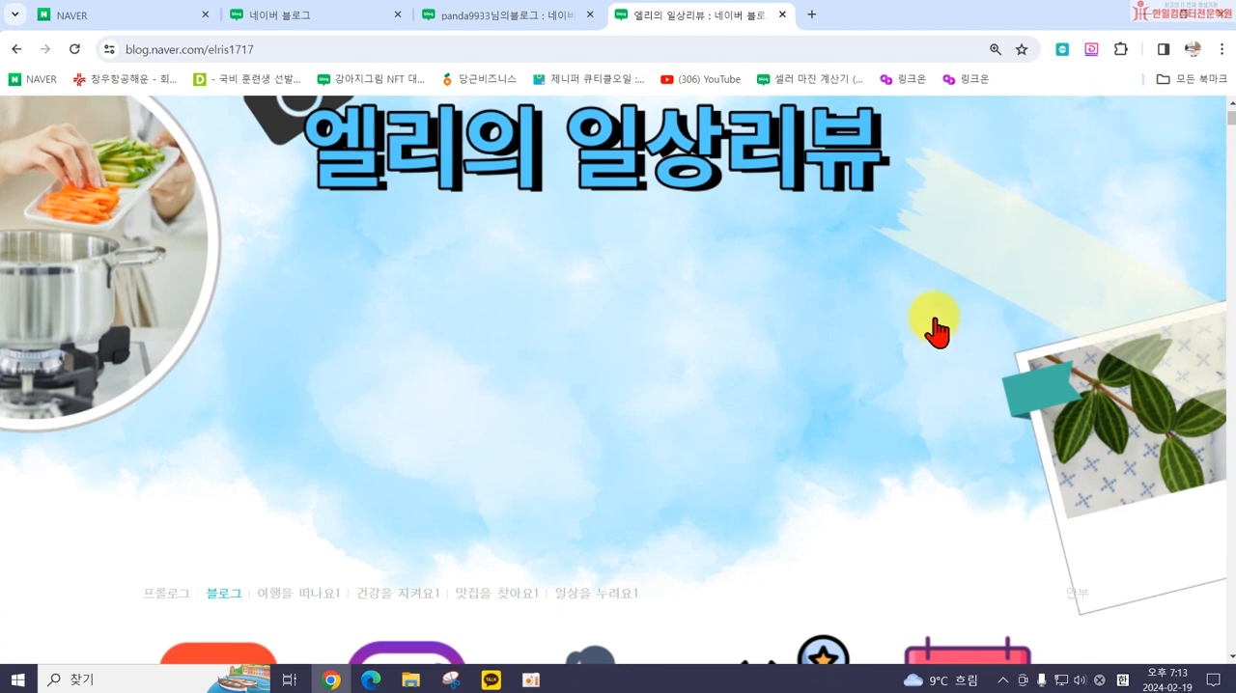
scroll(882, 372, "down", 3)
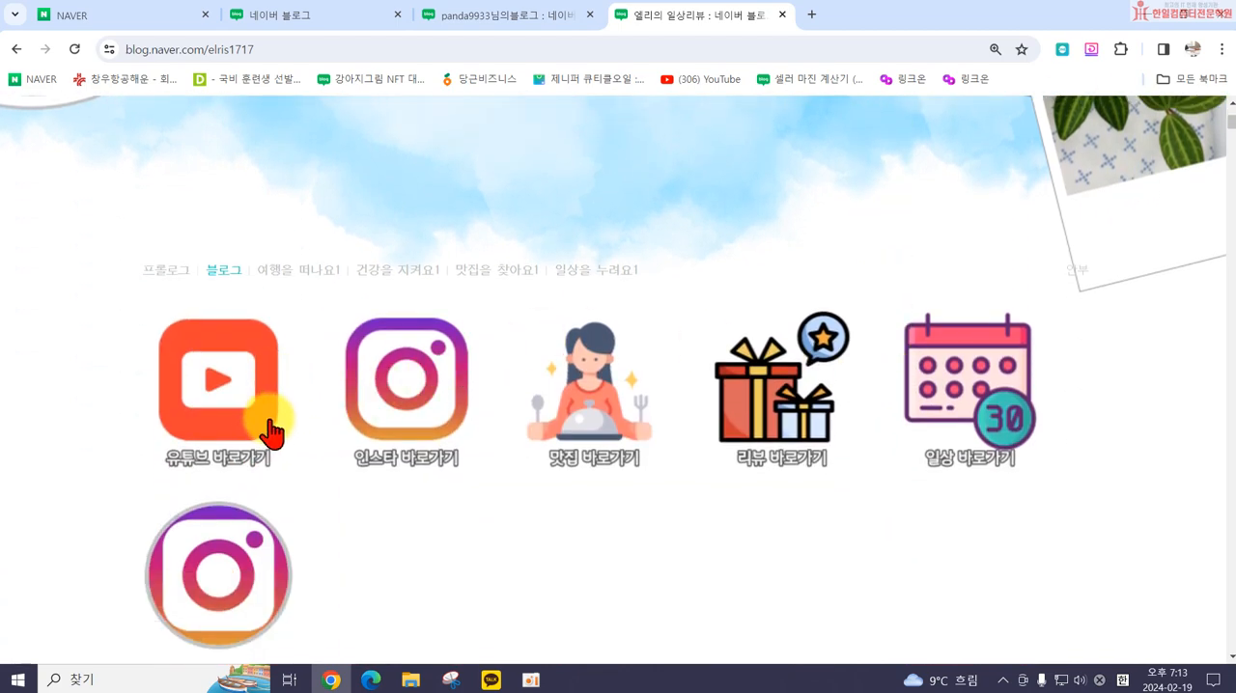
scroll(670, 350, "up", 3)
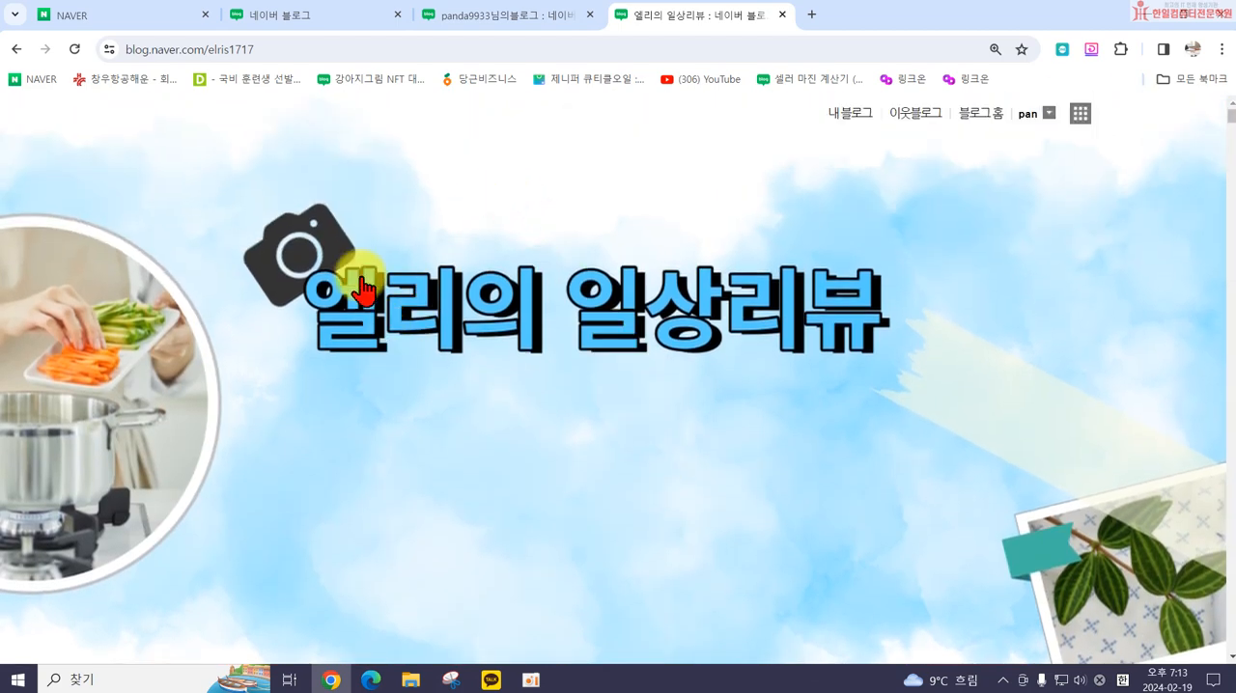
Step: Load the 한일컴퓨터학원 blog at blog.naver.com/difal1004 in the same tab
left_click_drag(260, 52, 215, 58)
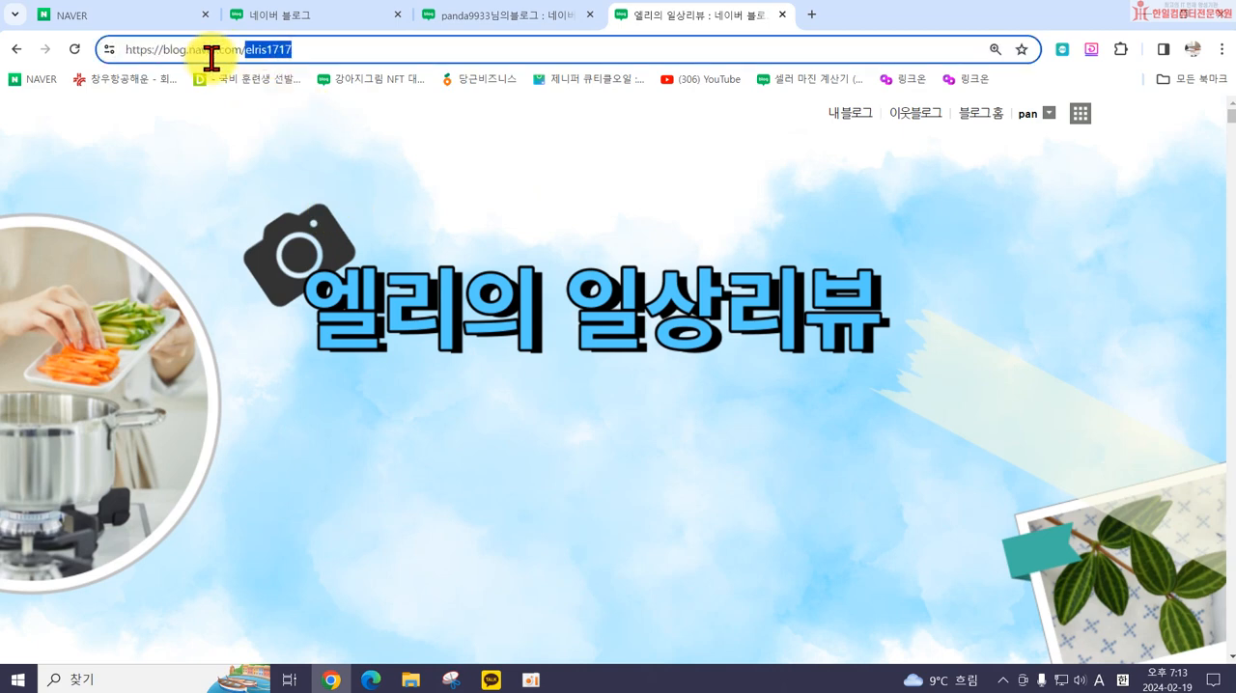
type("d")
key("Return")
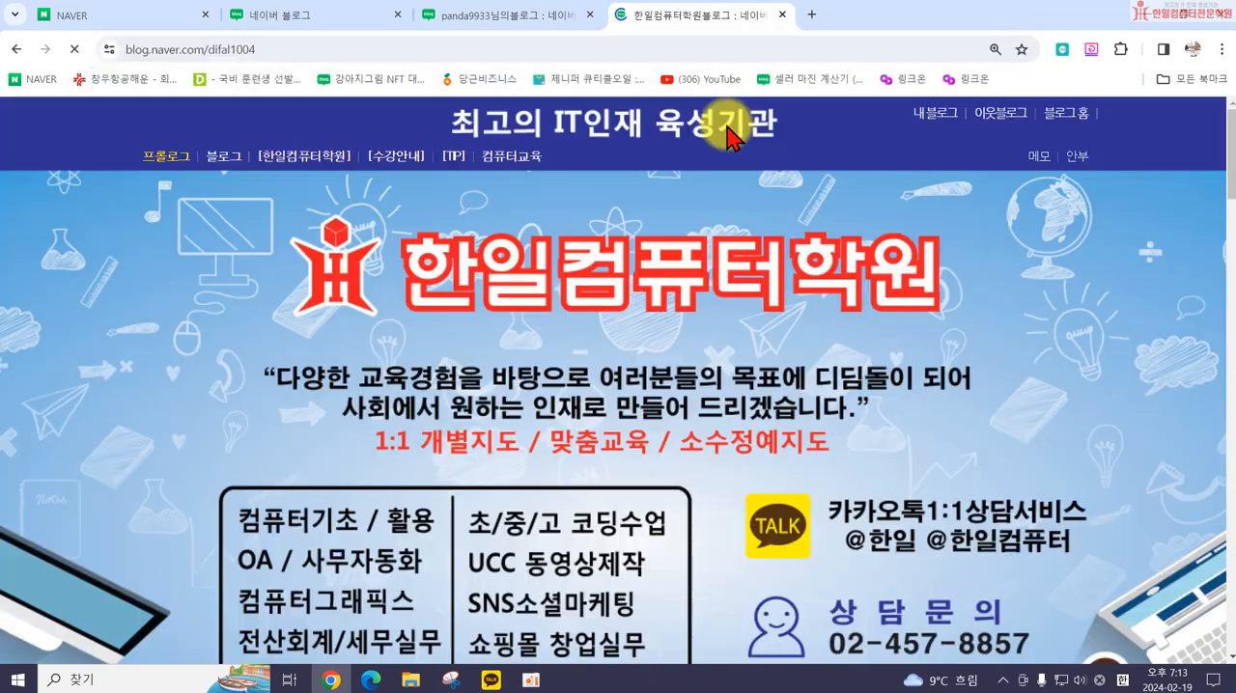
Step: Check the YouTube (친절한 수정쌤) and 오시는길 shortcuts on the 한일컴퓨터학원 blog, closing each page they open
scroll(1187, 327, "down", 1)
scroll(1189, 326, "up", 1)
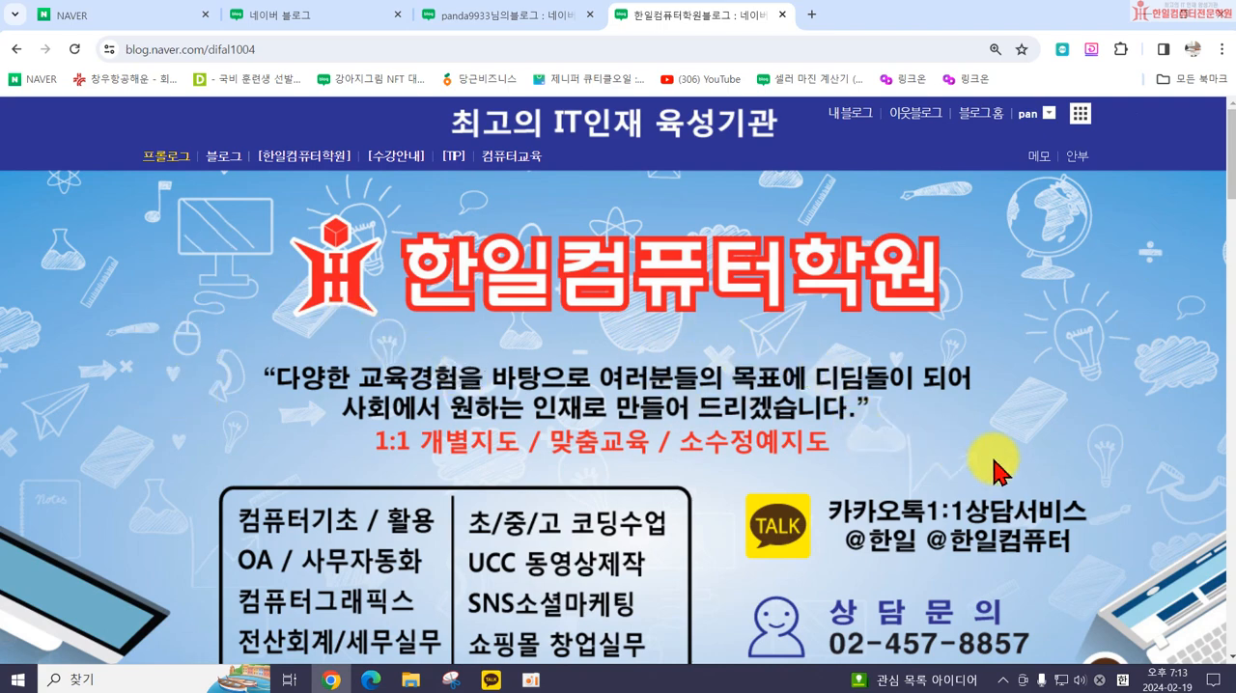
scroll(998, 471, "down", 5)
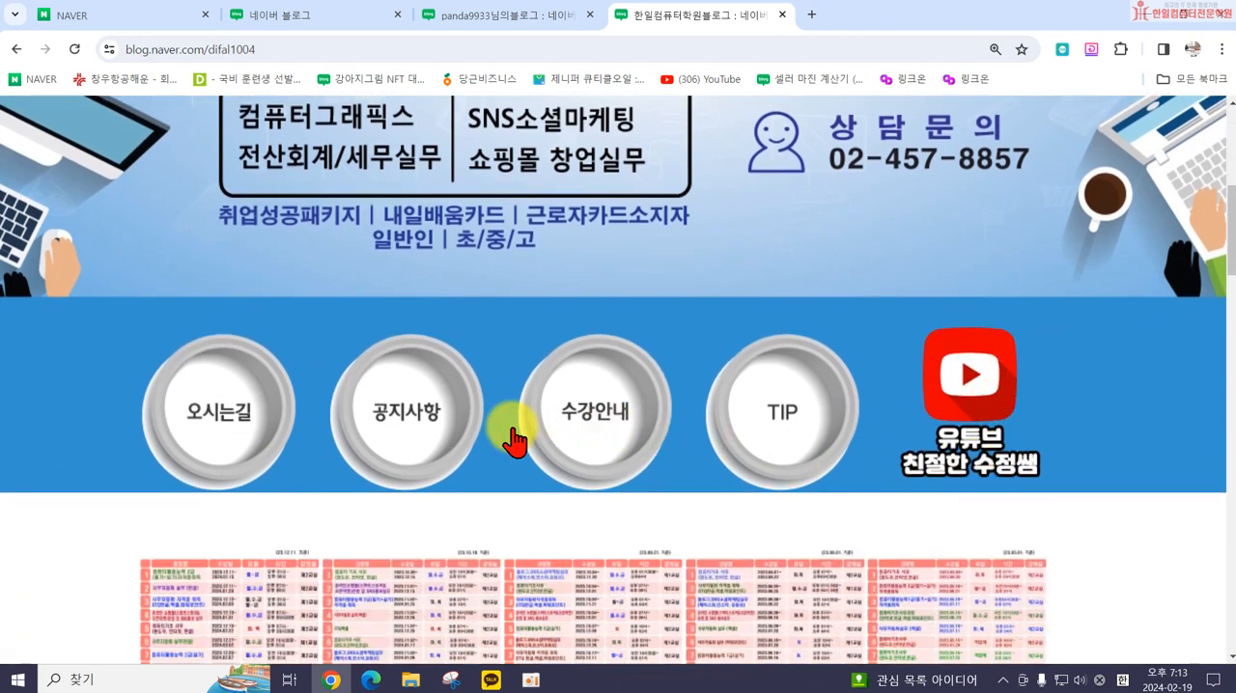
left_click(986, 415)
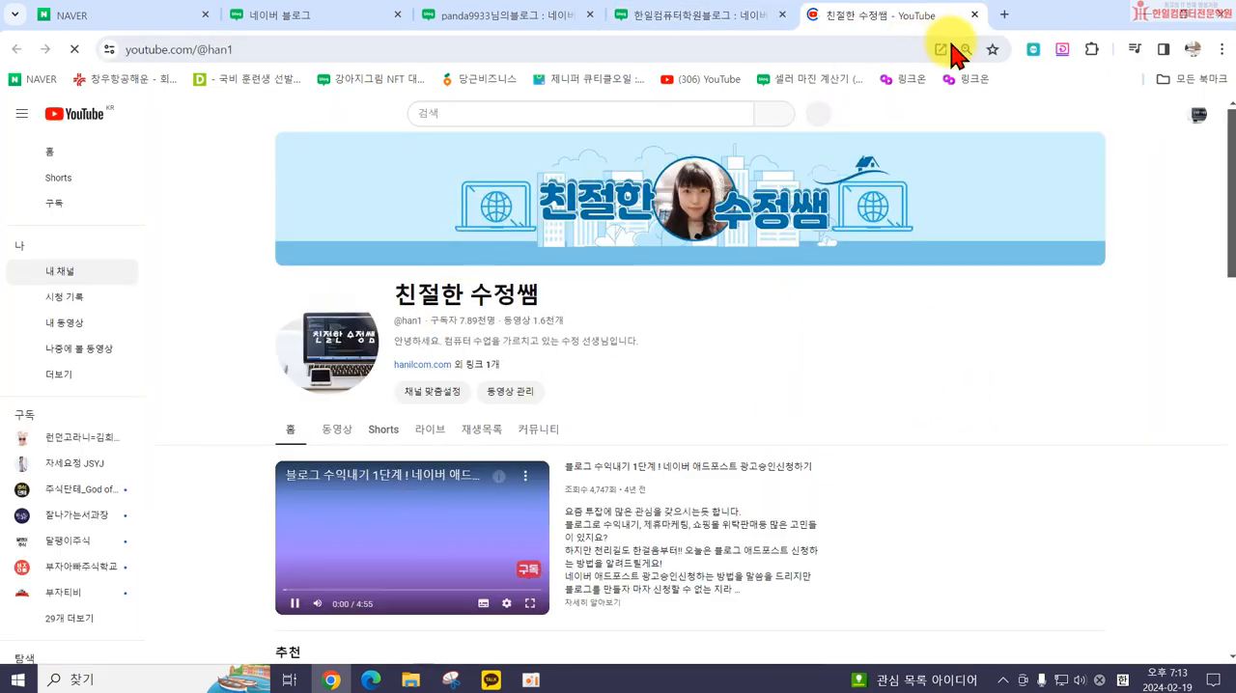
left_click(973, 15)
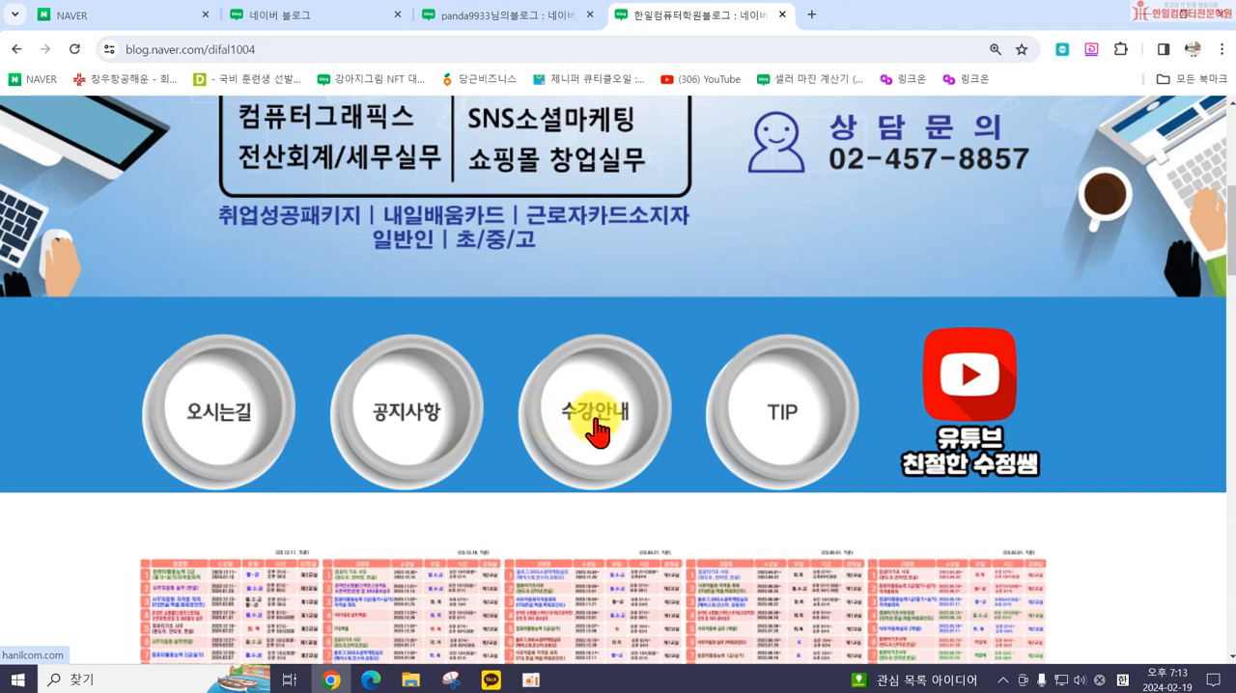
left_click(198, 440)
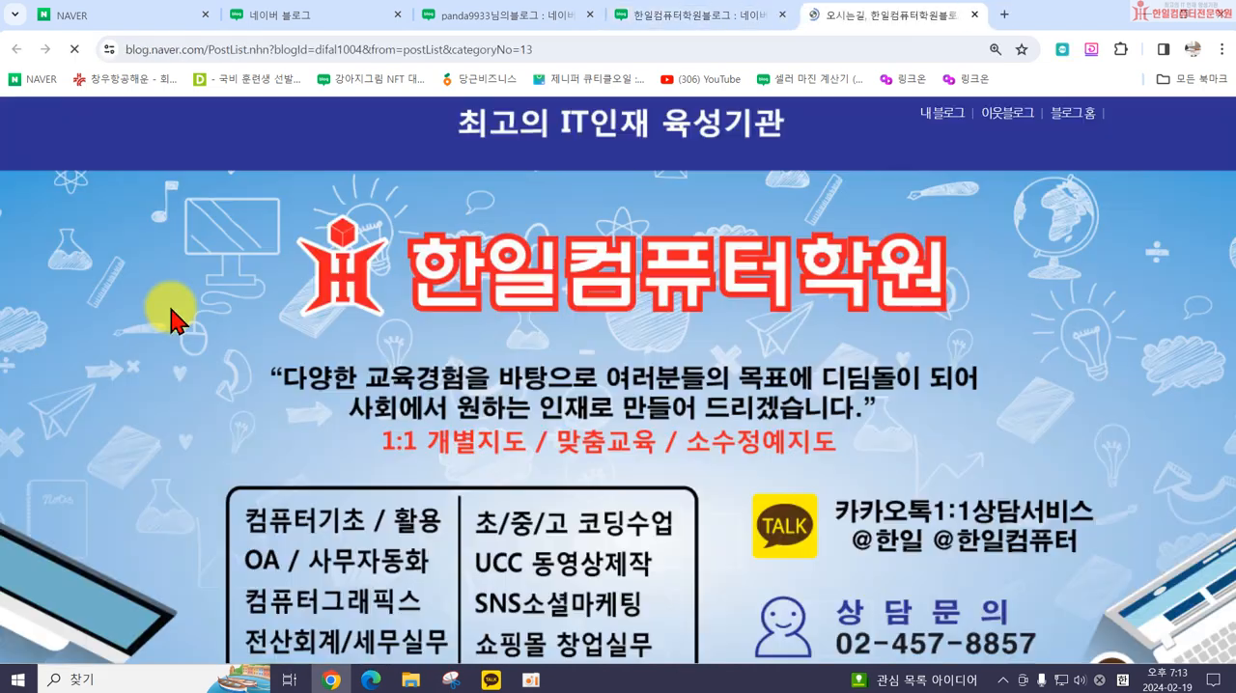
left_click(974, 15)
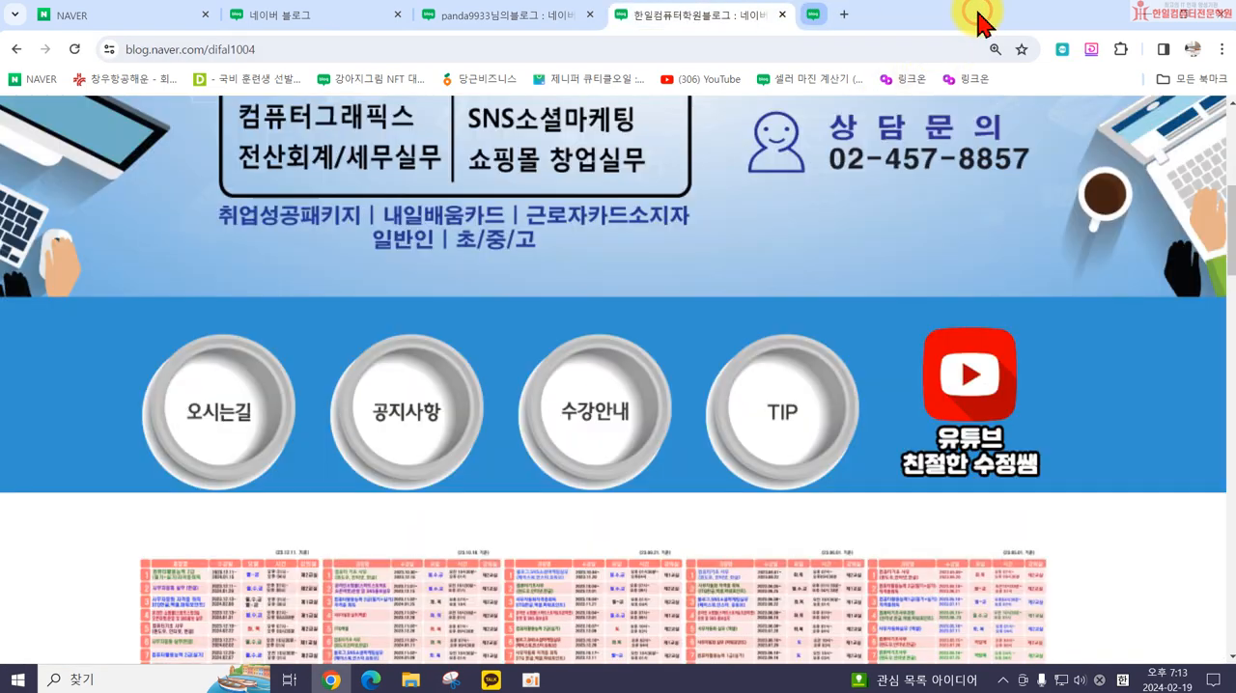
Step: Examine the 한일컴퓨터학원 blog's skin, from its title banner and course list to the contact area and round shortcuts
scroll(874, 372, "up", 5)
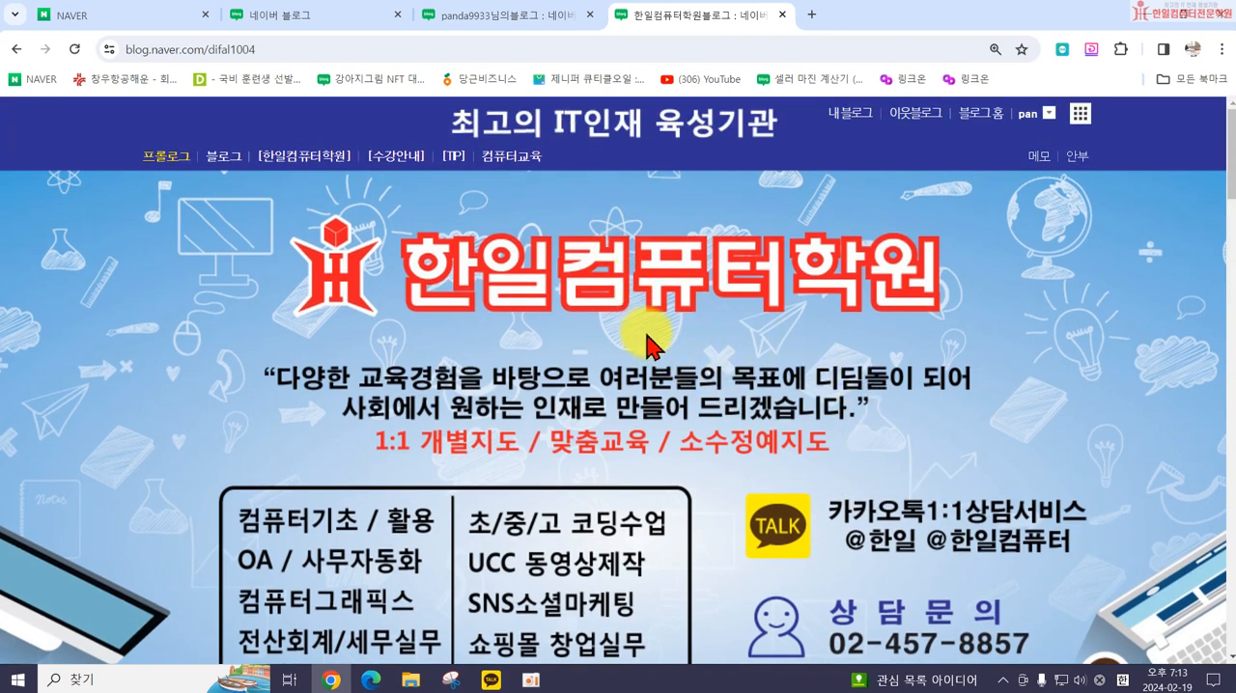
scroll(646, 345, "down", 3)
scroll(663, 359, "up", 2)
scroll(391, 213, "down", 1)
scroll(800, 395, "down", 2)
scroll(731, 303, "up", 4)
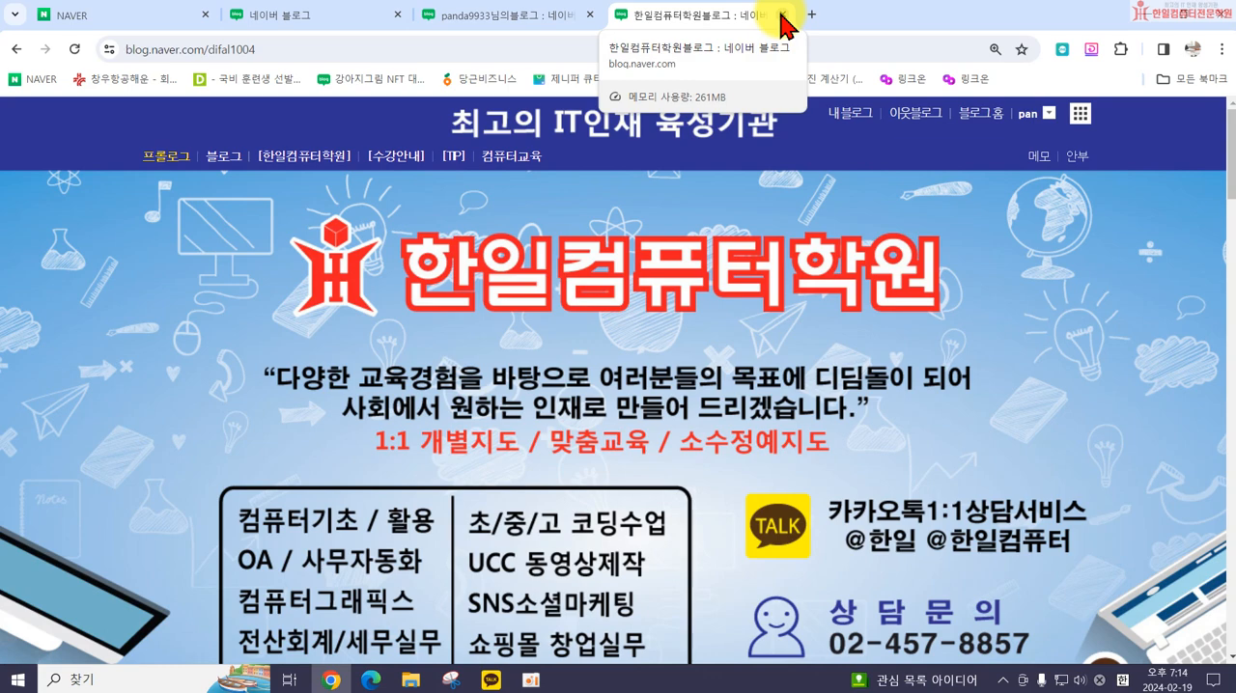
scroll(821, 193, "down", 2)
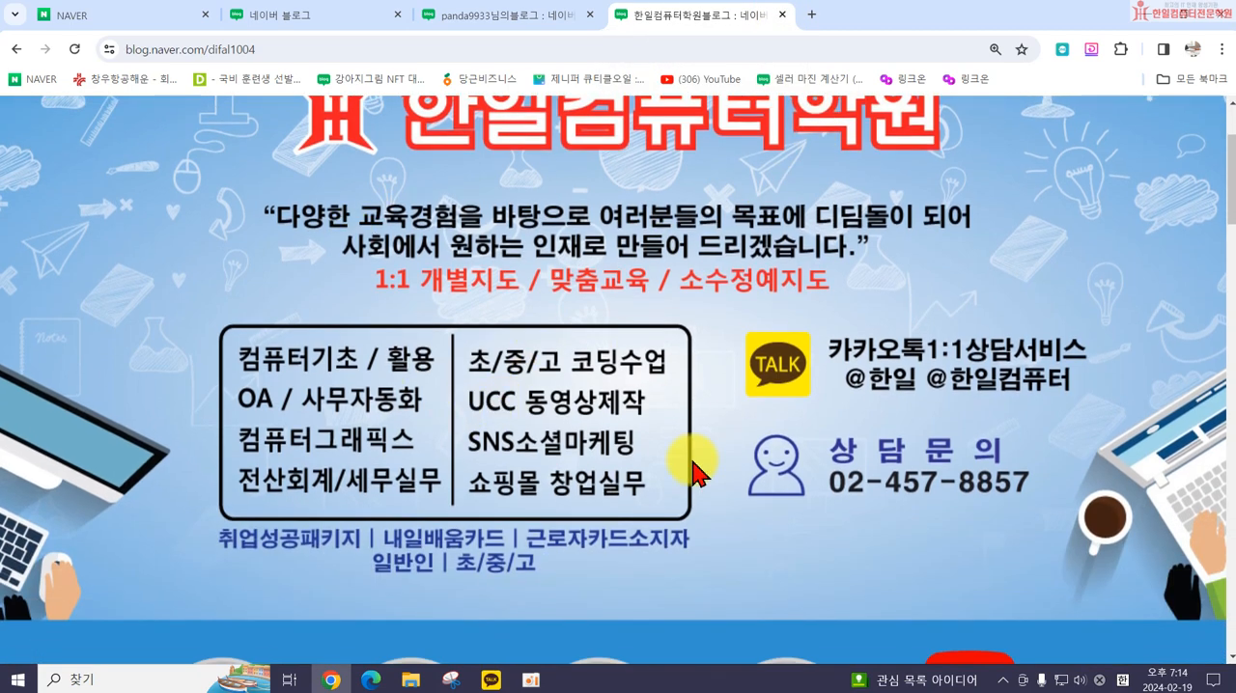
scroll(693, 470, "down", 2)
scroll(1108, 259, "up", 2)
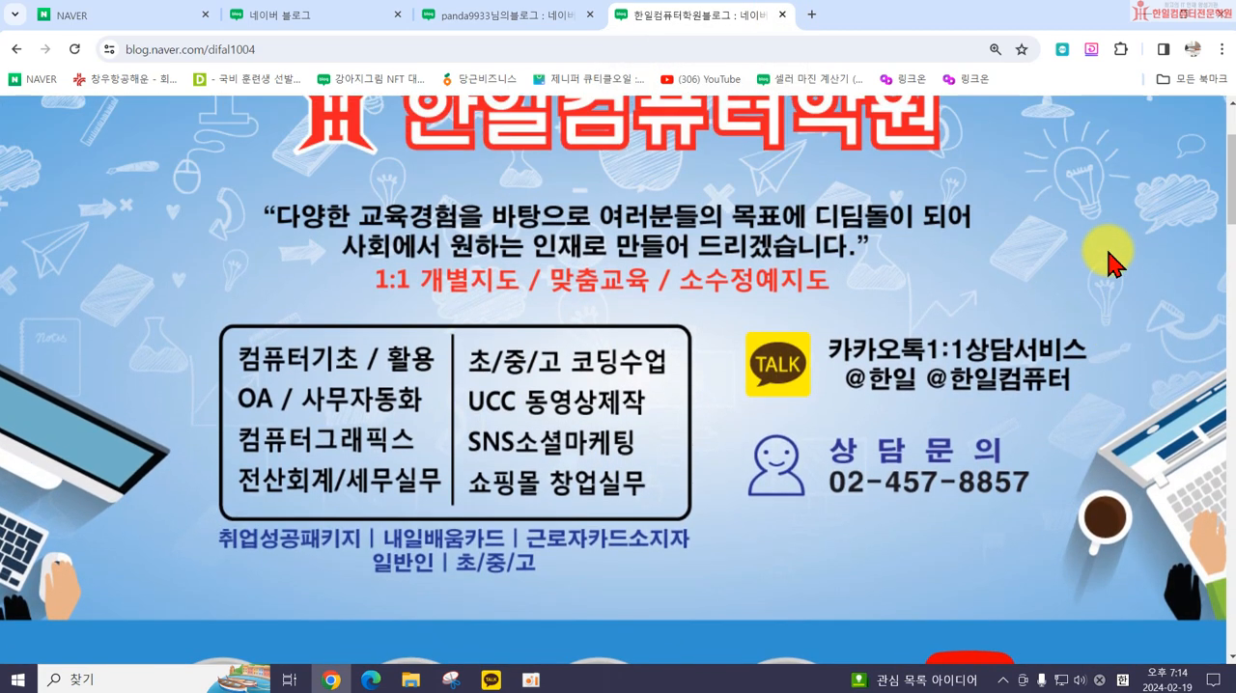
scroll(1108, 258, "up", 2)
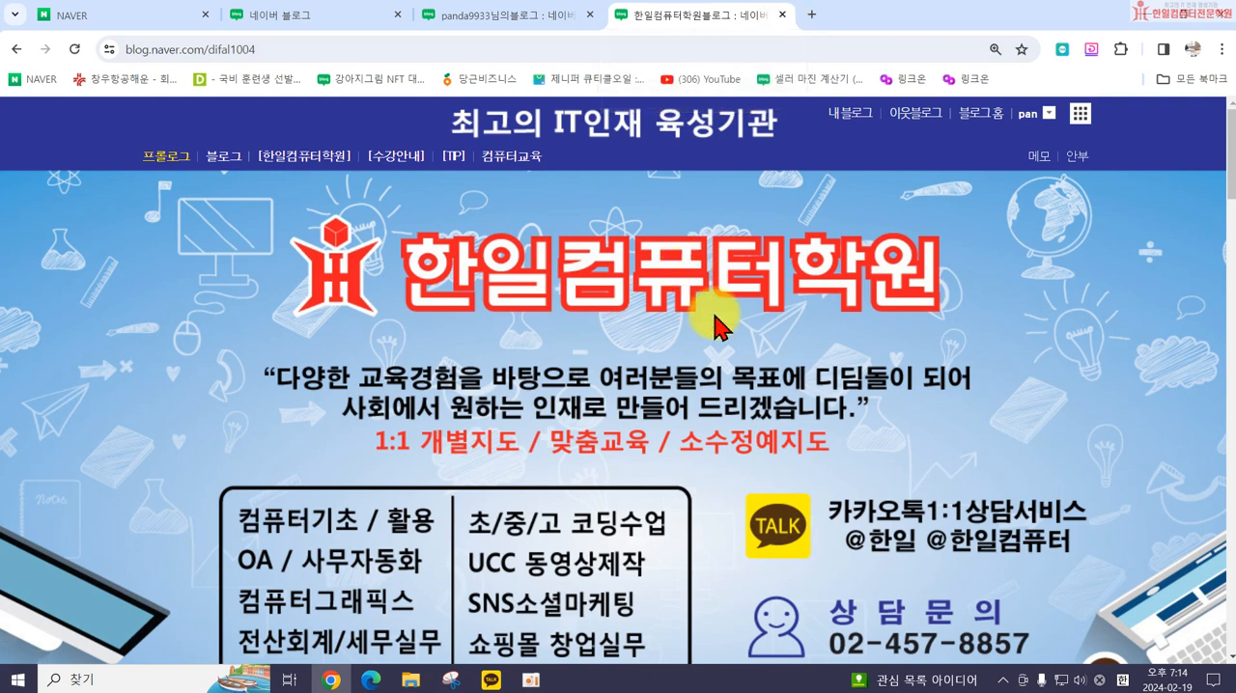
Step: Close the 한일컴퓨터학원 blog and open the management page (관리) of the account's own blog
left_click(783, 14)
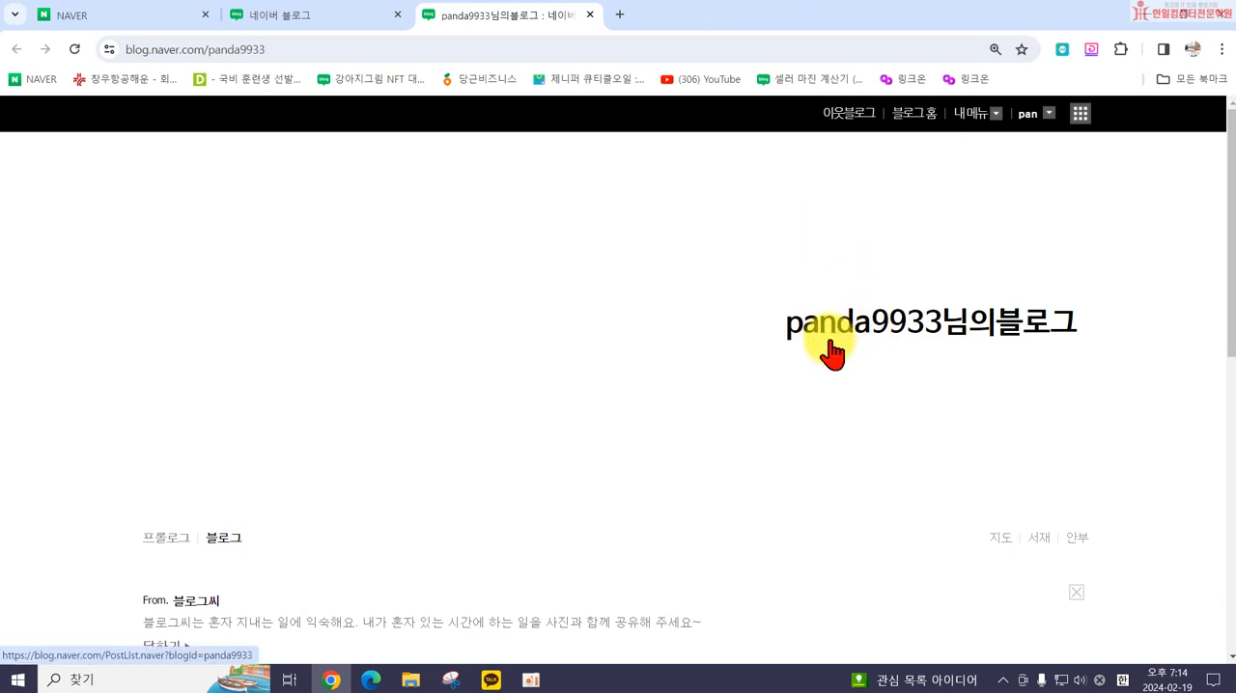
scroll(831, 357, "down", 4)
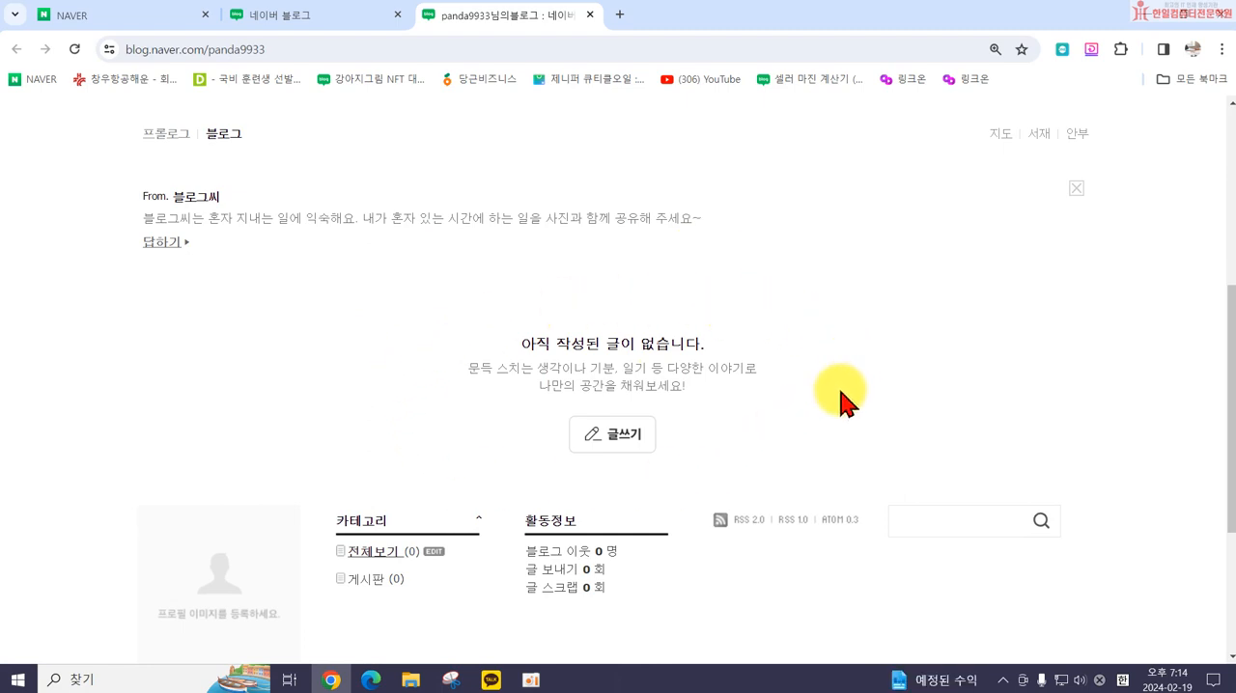
scroll(505, 394, "down", 3)
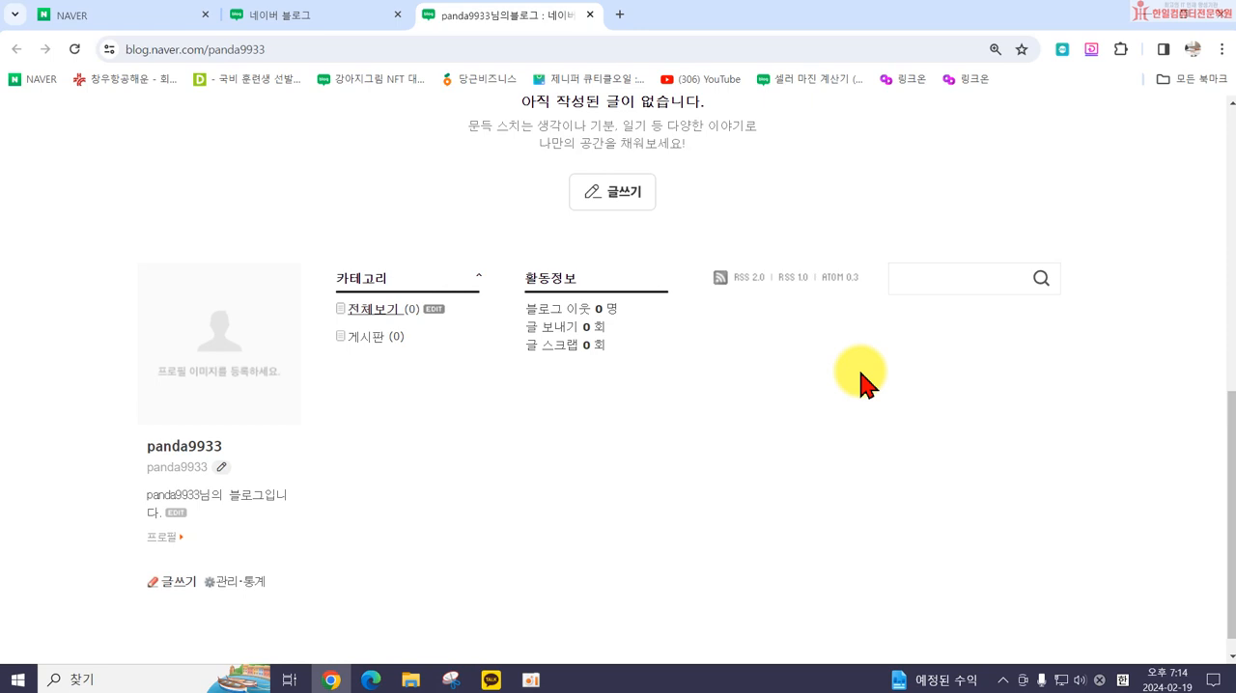
scroll(1034, 303, "up", 6)
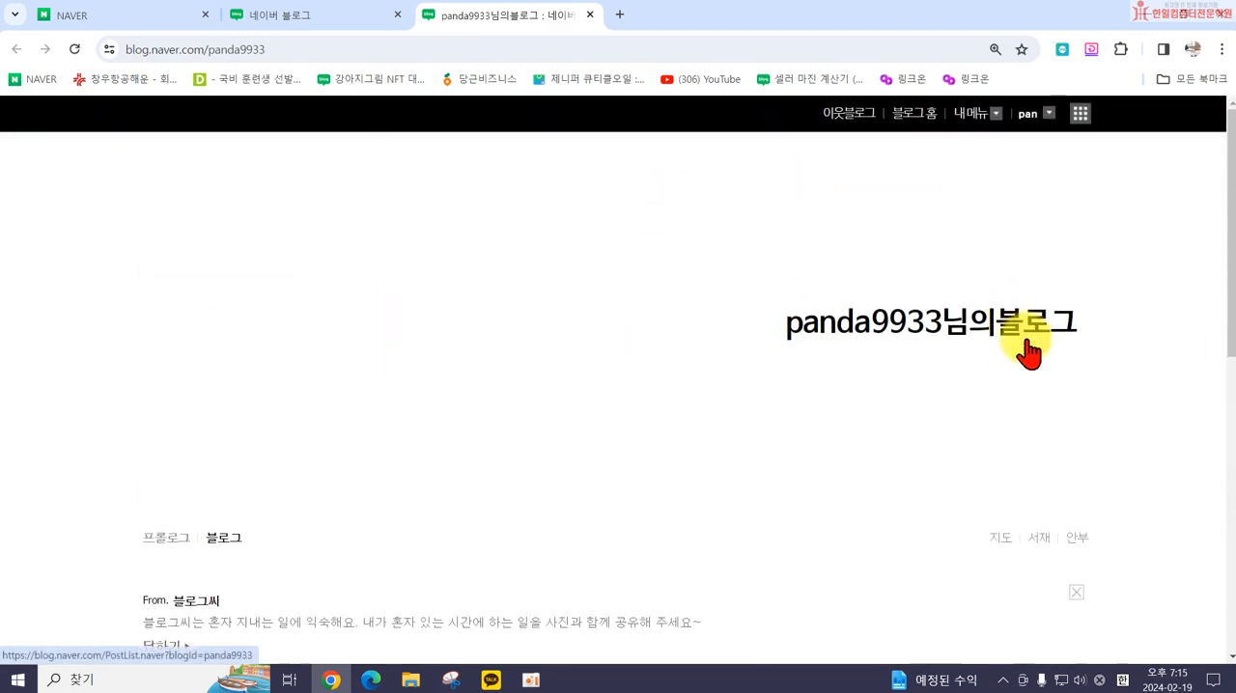
scroll(959, 234, "down", 6)
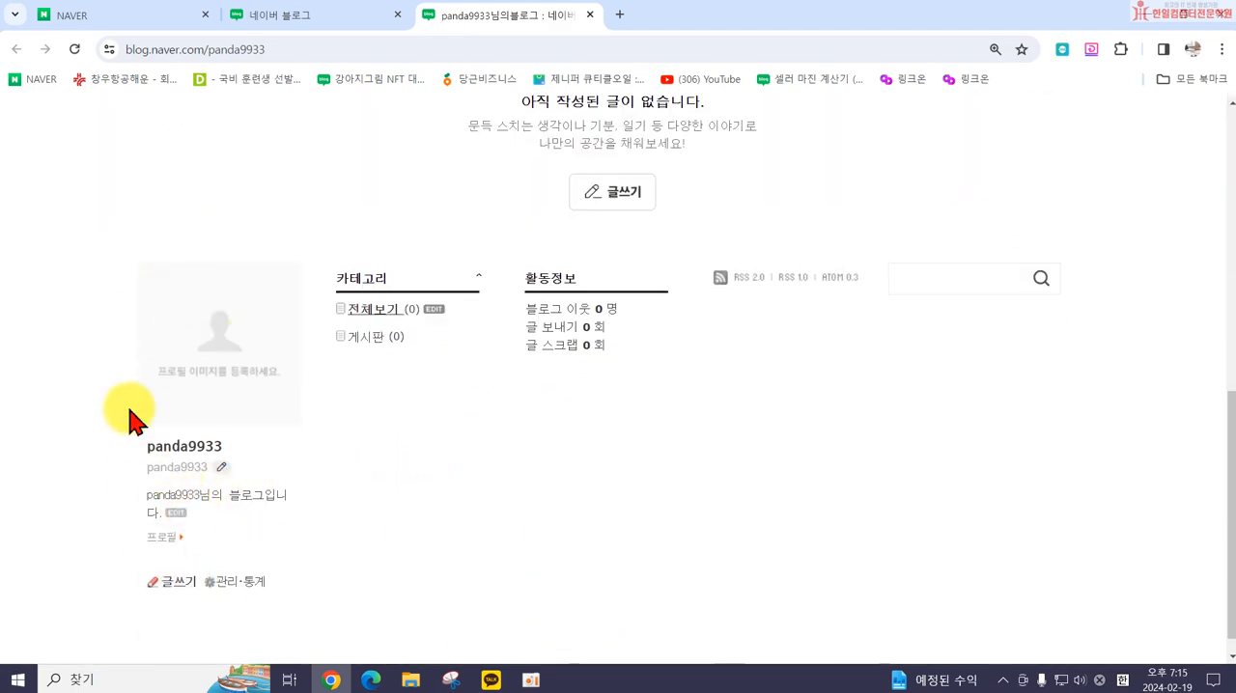
scroll(419, 436, "up", 7)
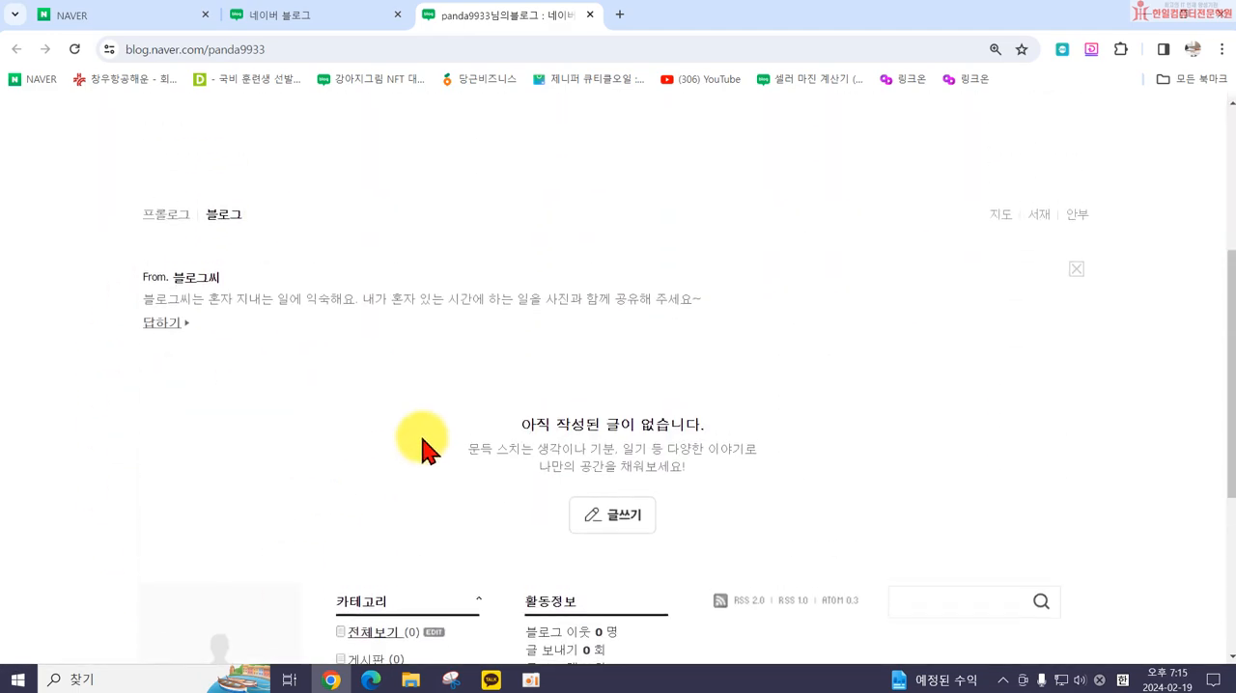
left_click(975, 116)
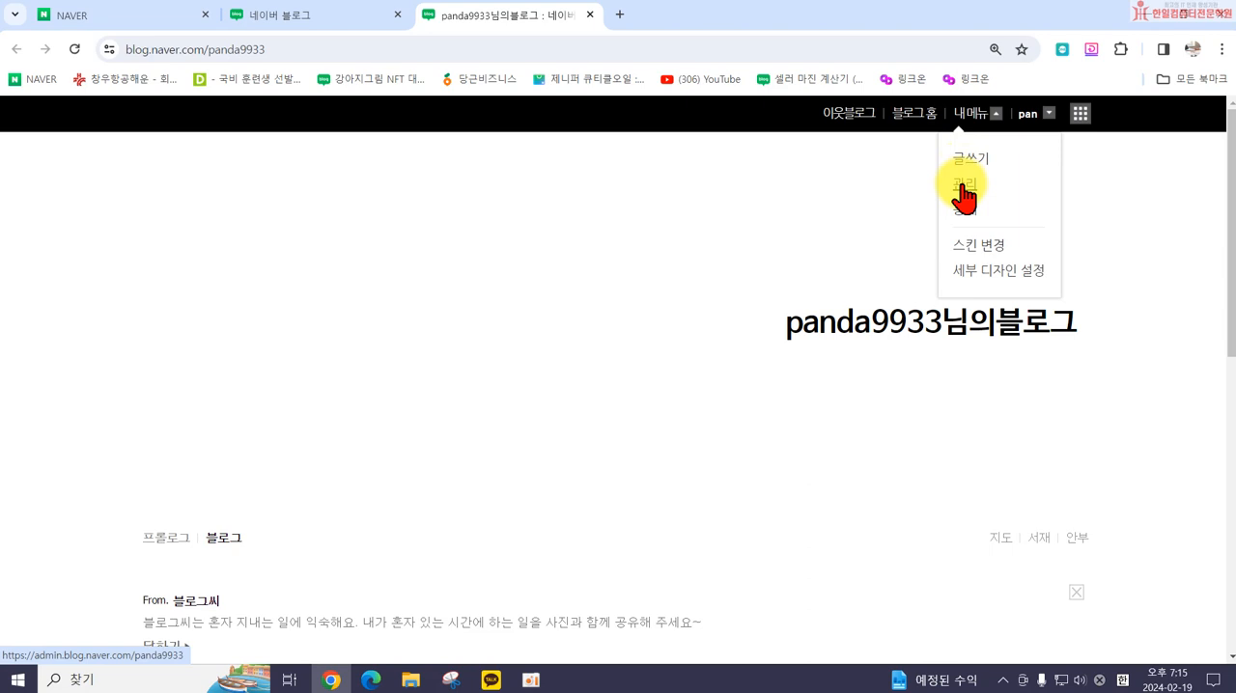
left_click(963, 189)
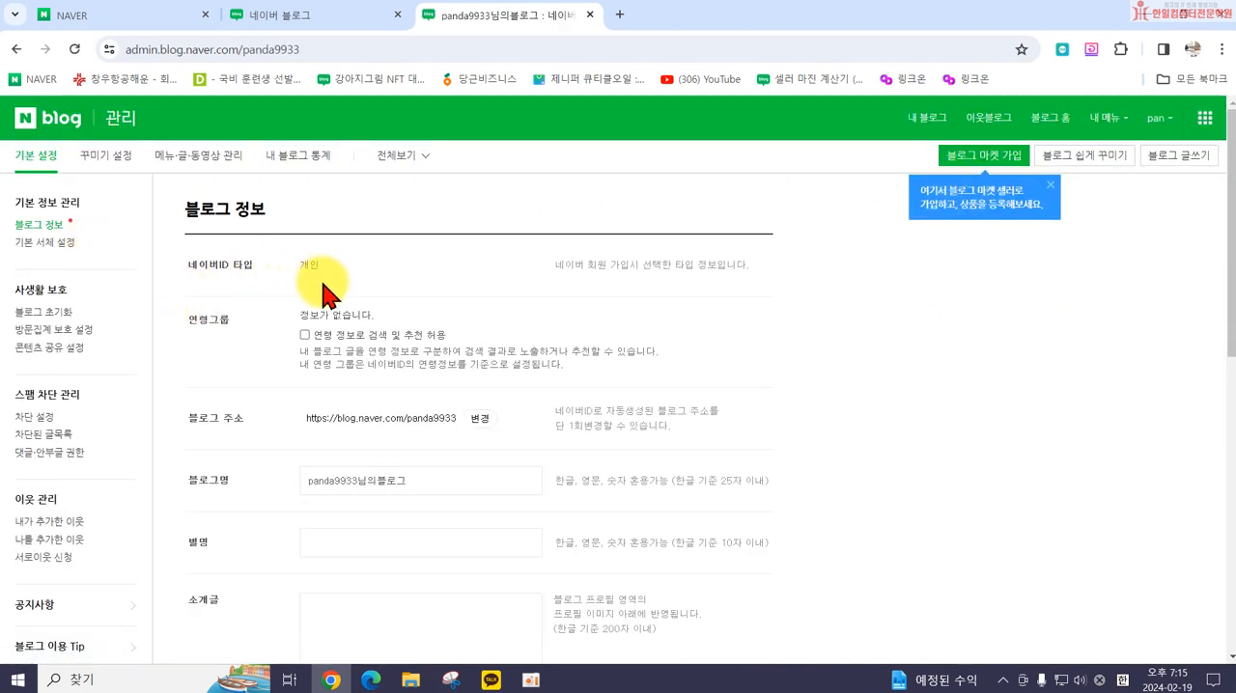
Step: Examine the 블로그 정보 form, including the blog address, name, nickname, introduction and topic fields
scroll(331, 294, "down", 2)
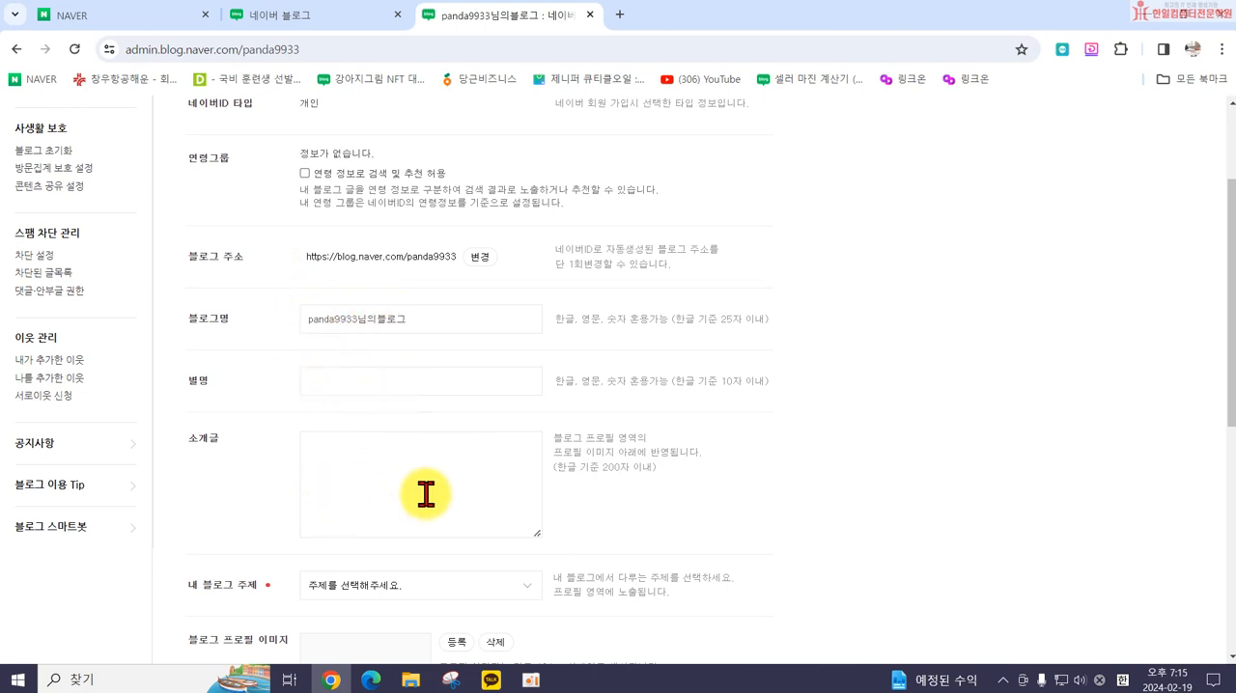
scroll(425, 506, "down", 2)
scroll(336, 271, "up", 2)
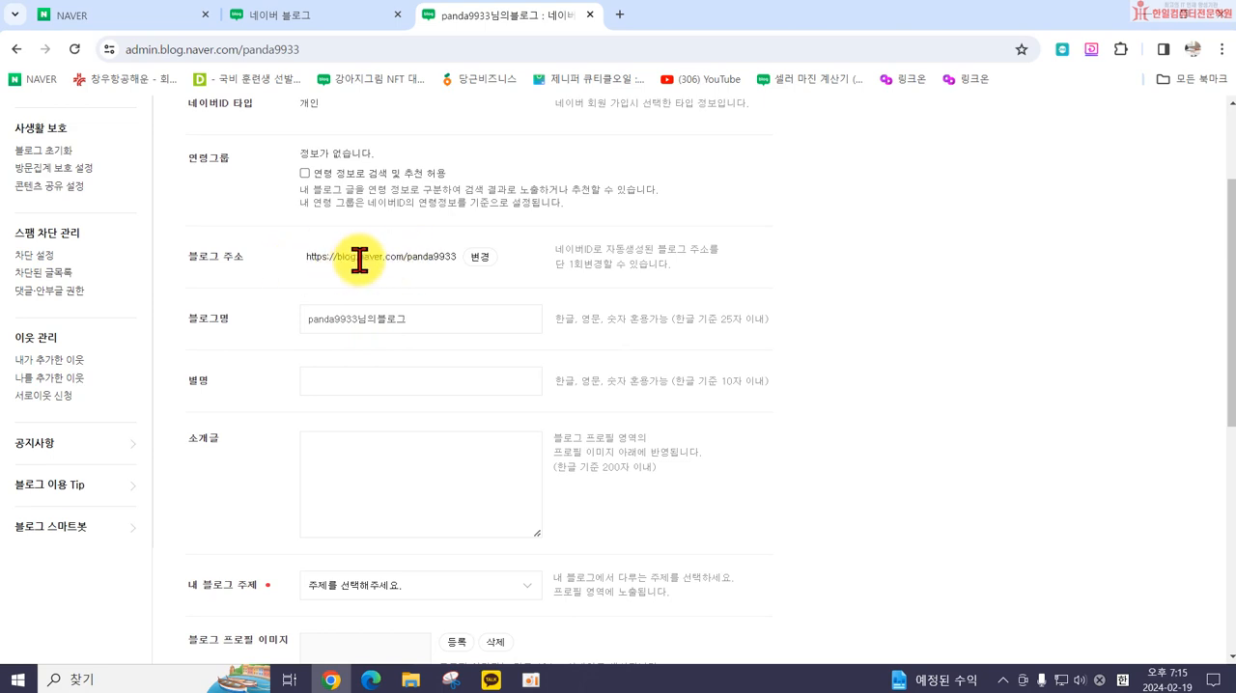
left_click_drag(406, 256, 452, 256)
left_click(461, 285)
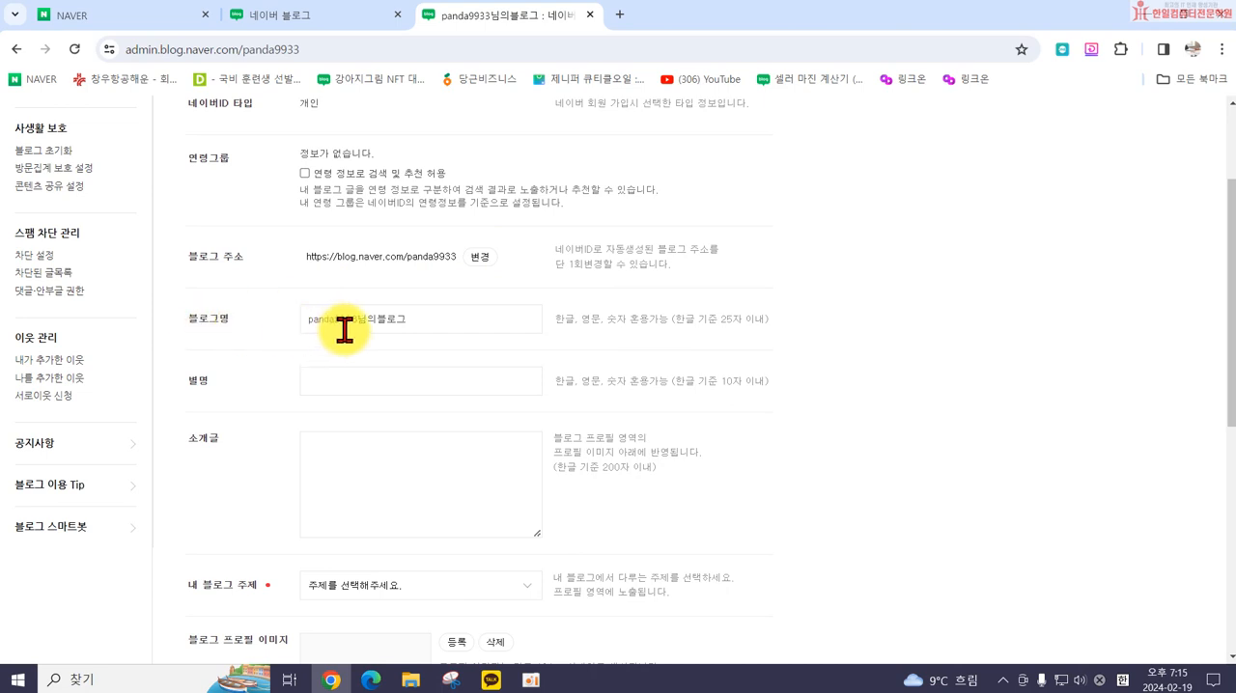
Step: Clear the default blog name from the 블로그명 field
left_click_drag(306, 319, 376, 319)
left_click(405, 318)
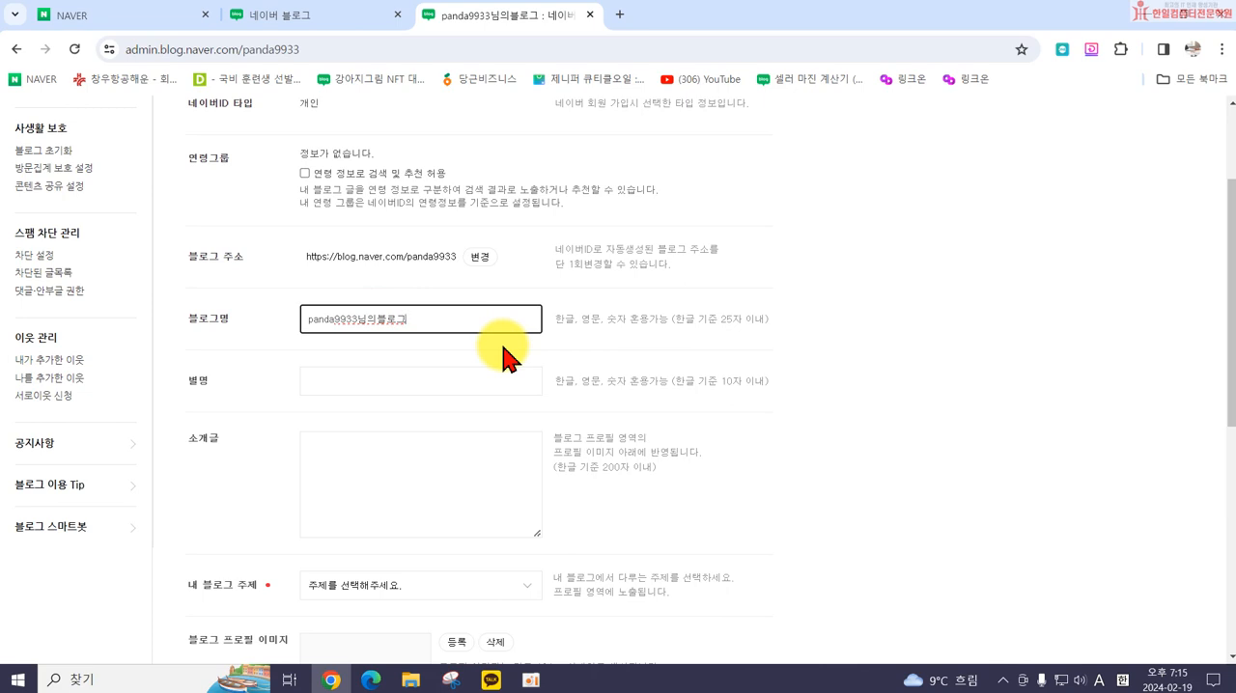
left_click_drag(422, 318, 302, 319)
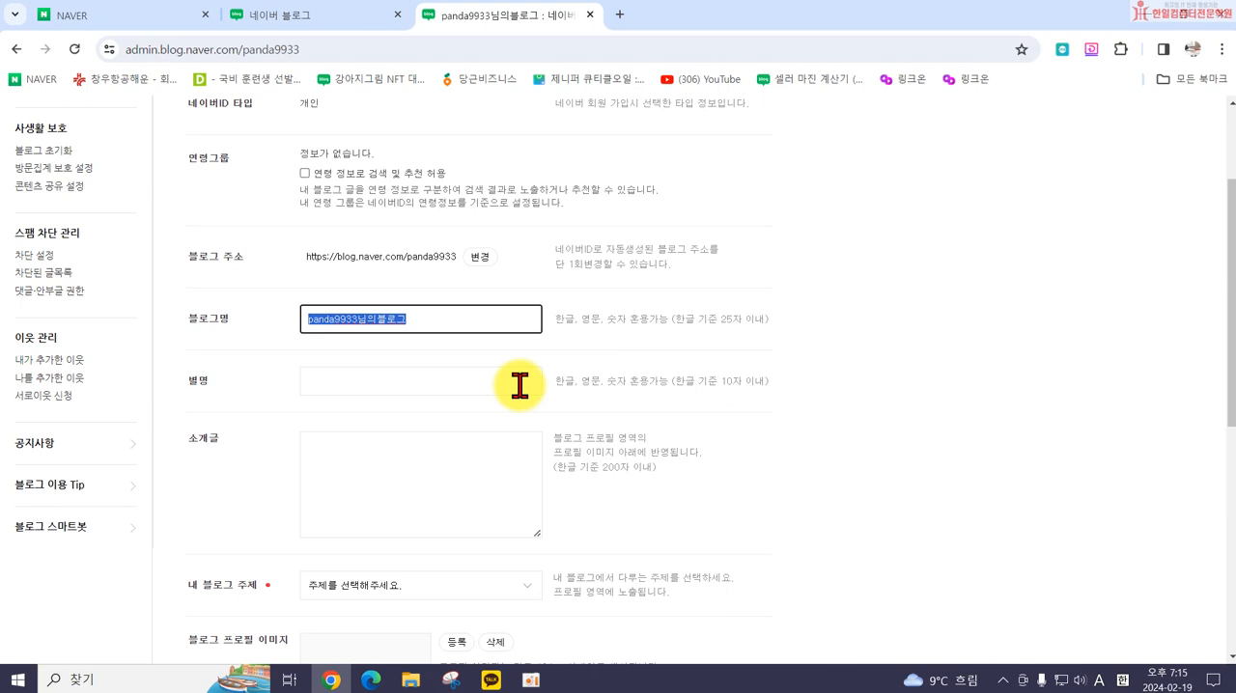
key("BackSpace")
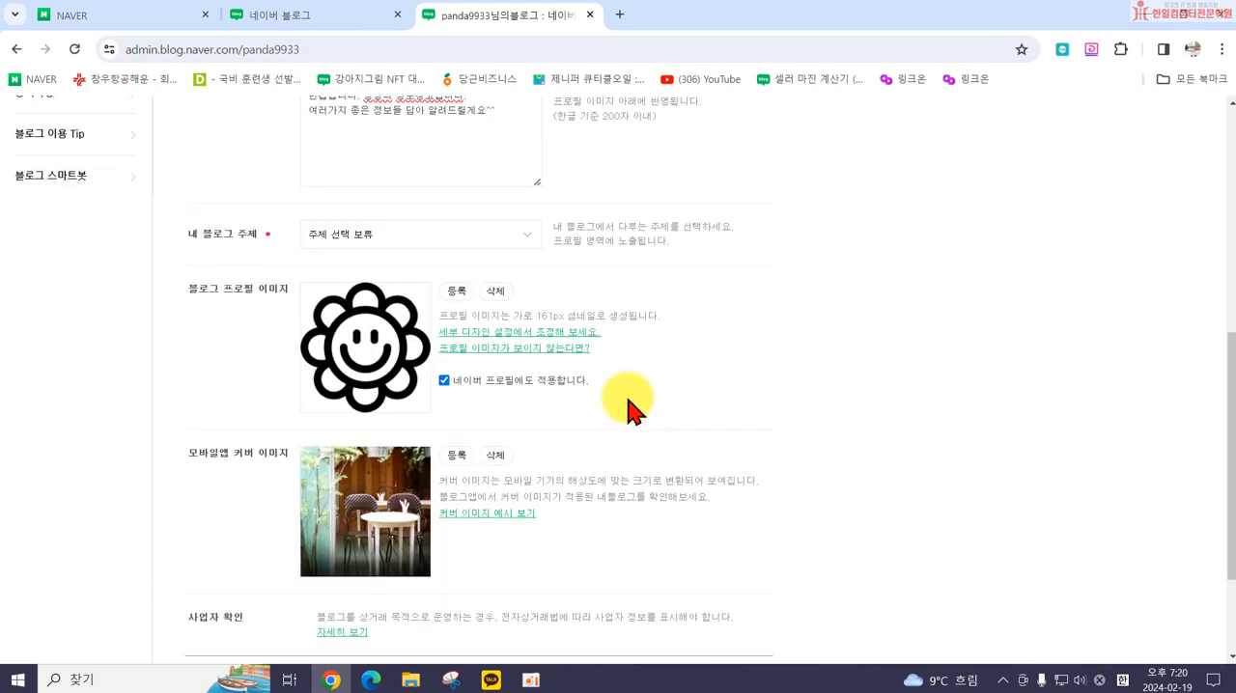
Step: Review the filled-in blog name, nickname, introduction, topic and images, and save the blog information
scroll(628, 408, "up", 1)
scroll(628, 408, "down", 1)
scroll(328, 521, "down", 2)
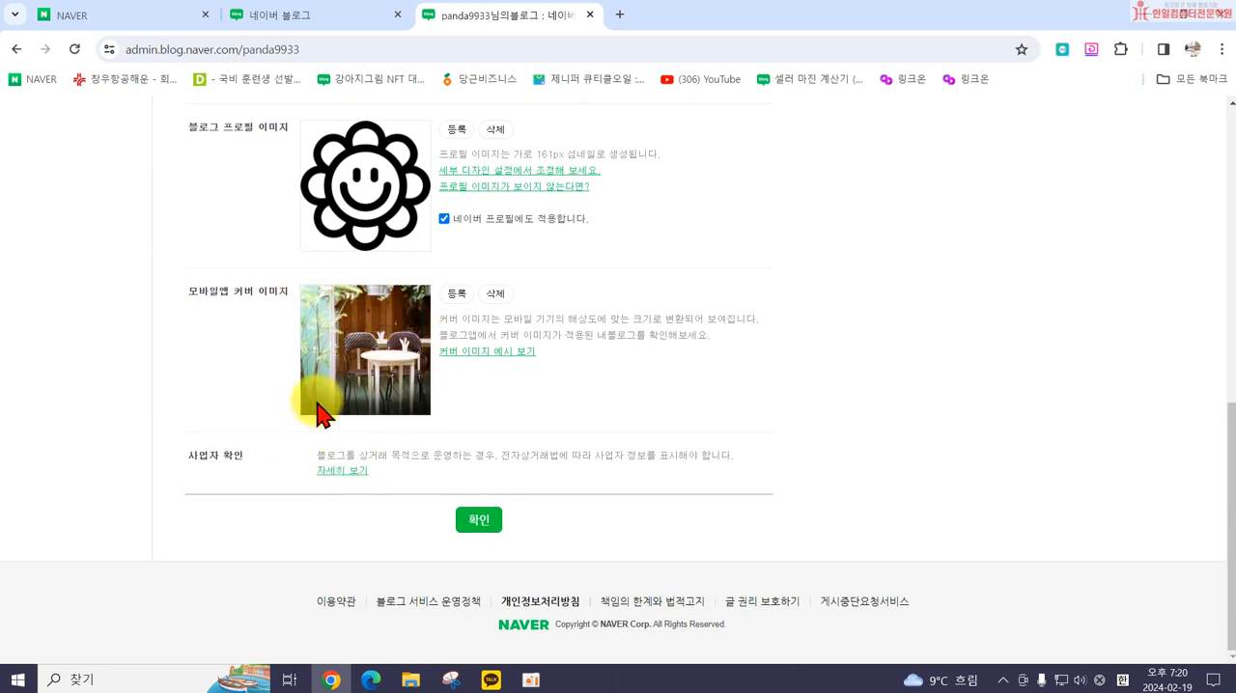
scroll(289, 396, "up", 3)
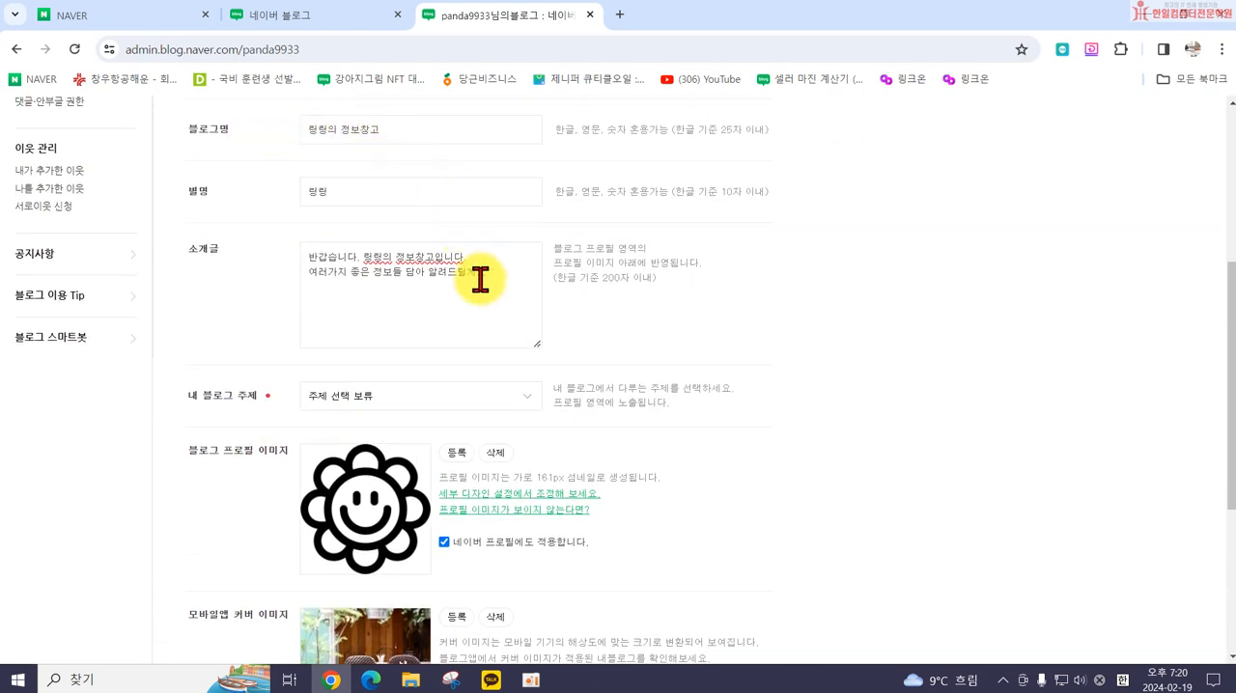
scroll(483, 276, "down", 3)
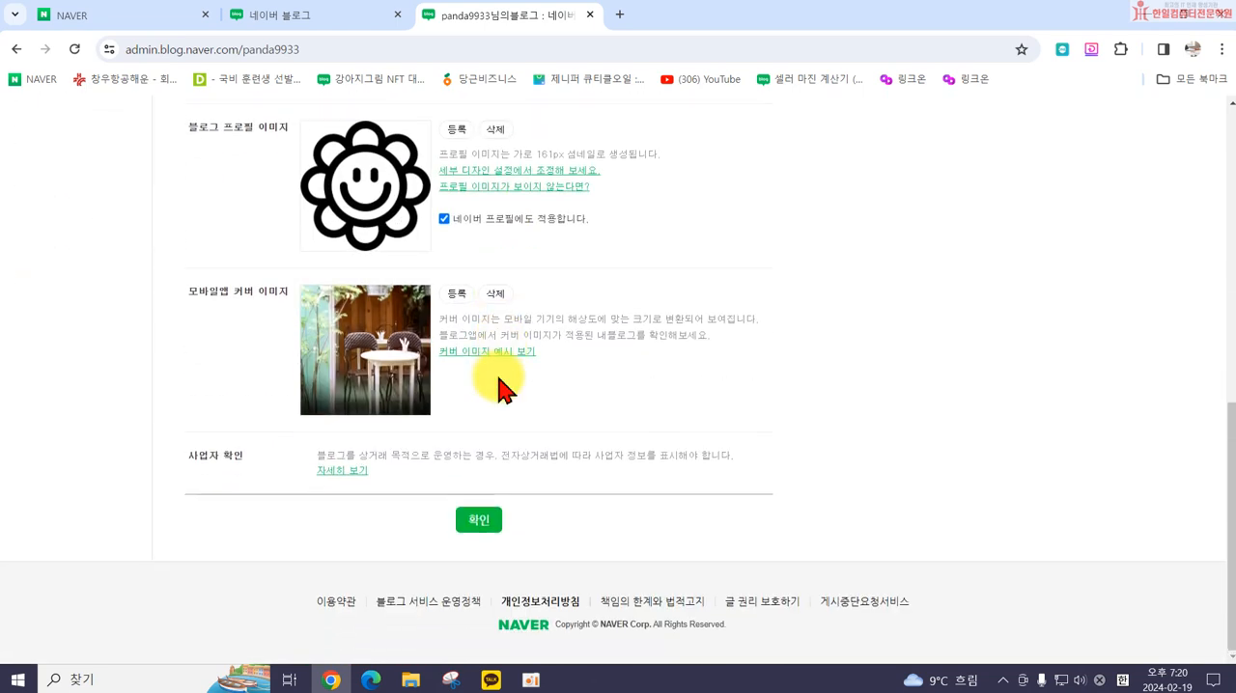
left_click(477, 526)
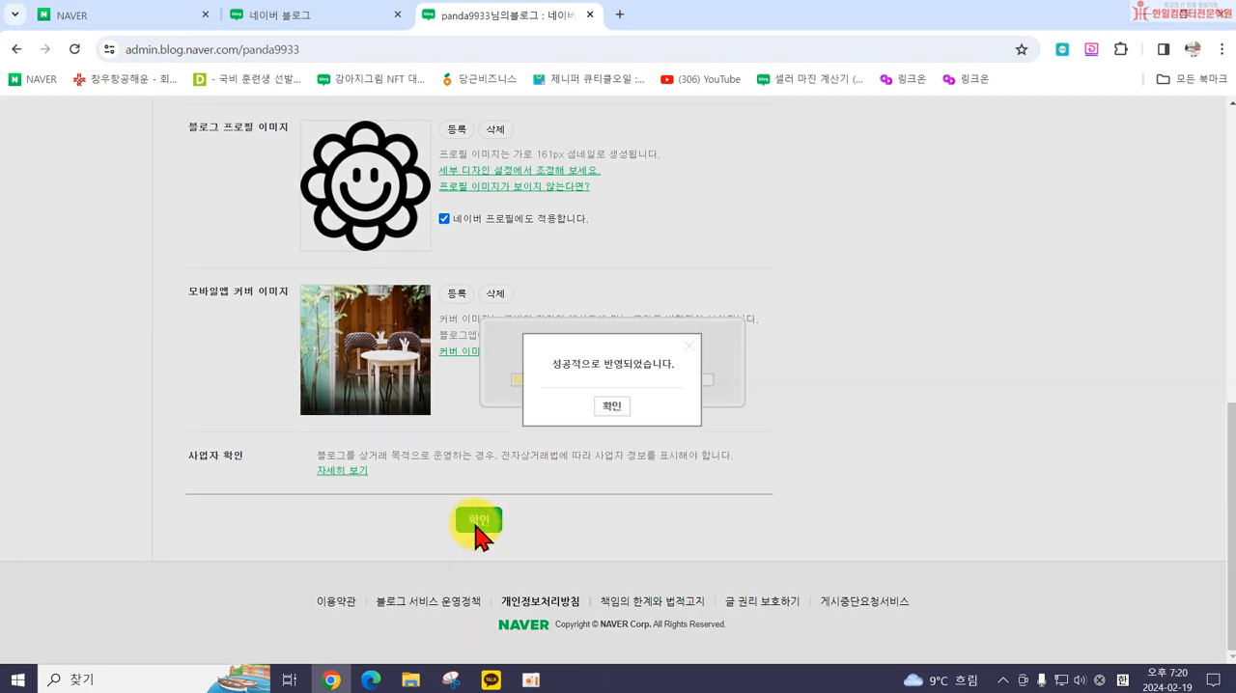
left_click(610, 408)
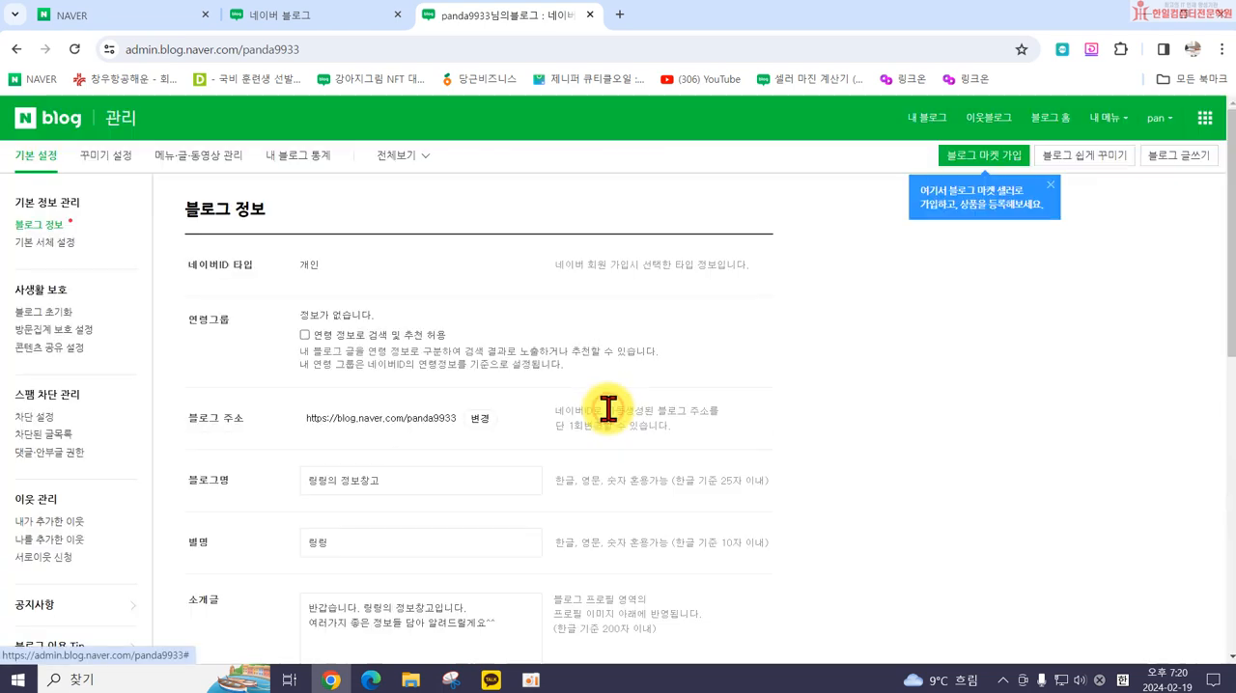
Step: Open the account's own blog and check its title, profile image, nickname and introduction
left_click(917, 123)
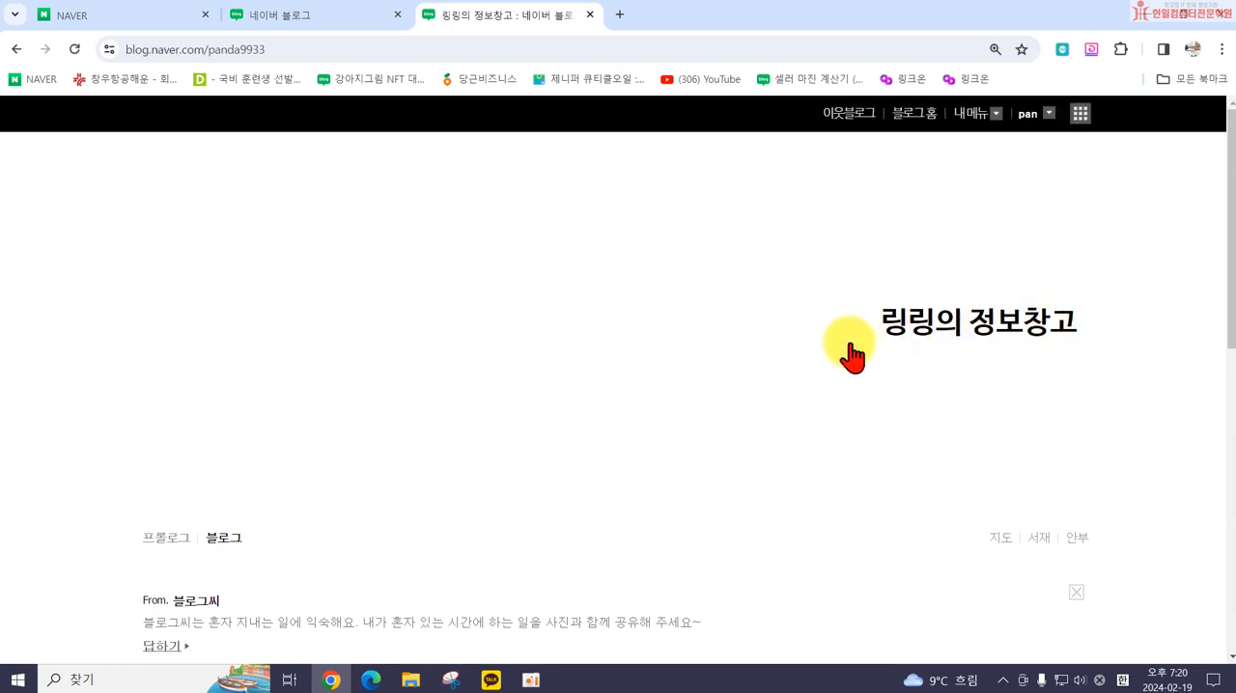
scroll(1064, 351, "down", 3)
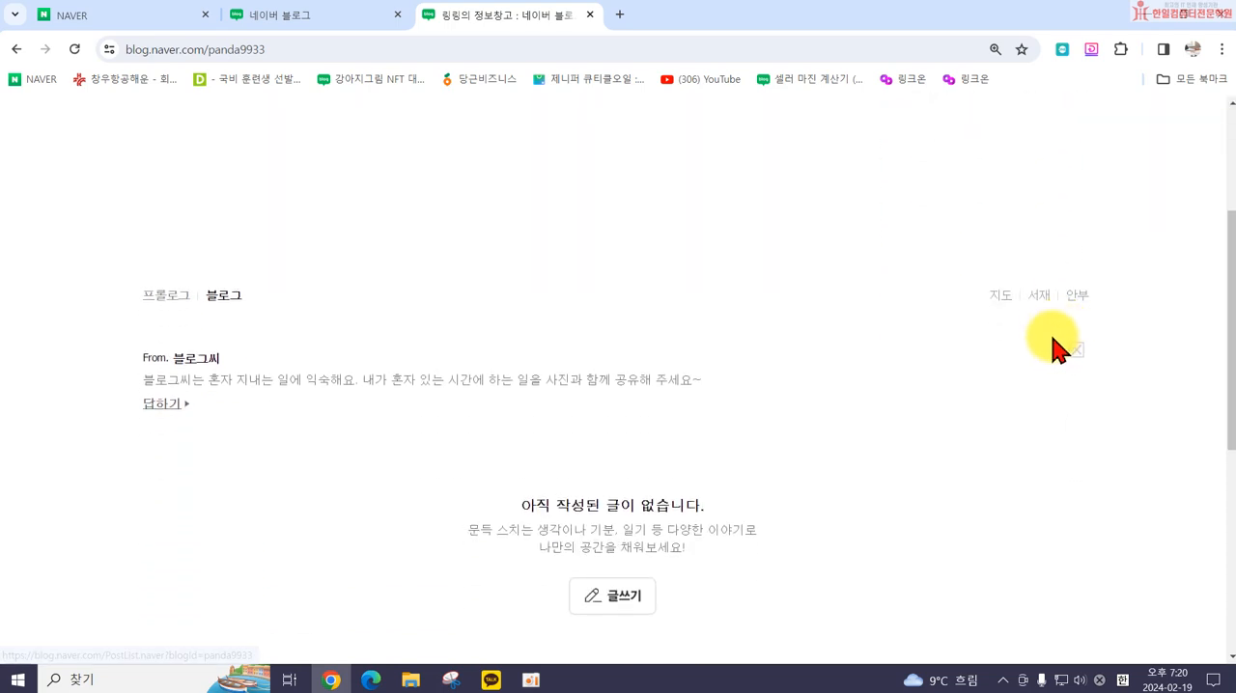
scroll(1052, 348, "down", 5)
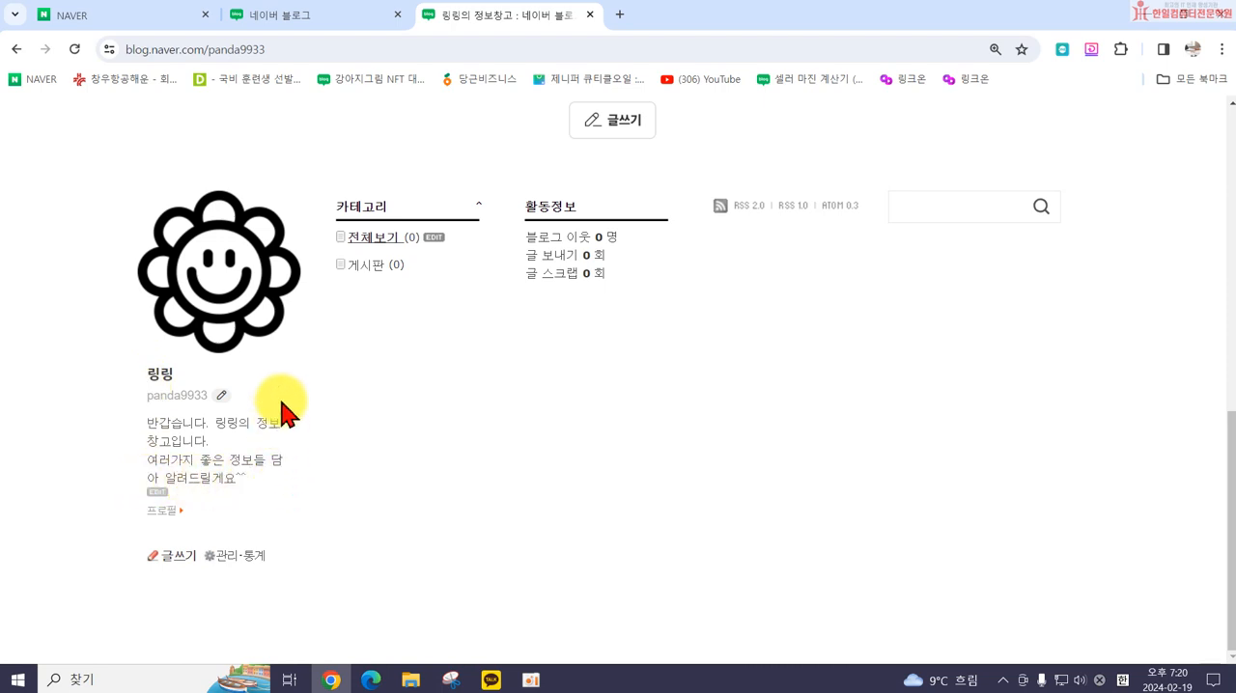
scroll(406, 444, "up", 4)
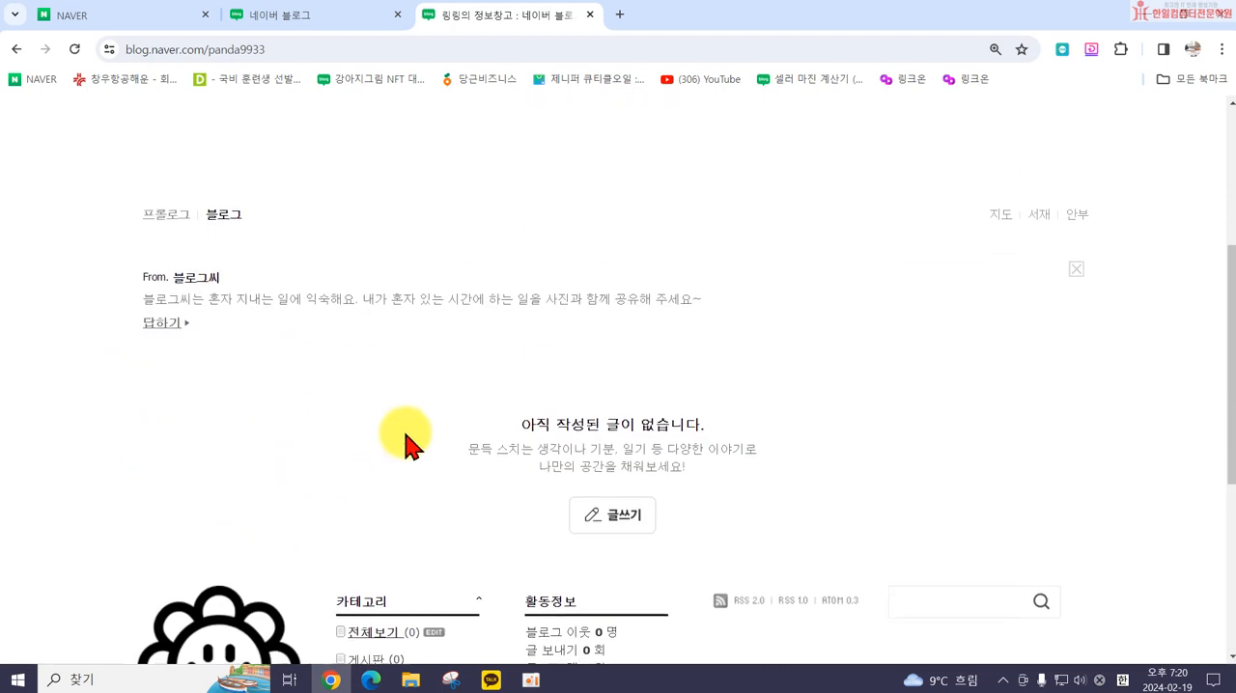
scroll(425, 425, "up", 3)
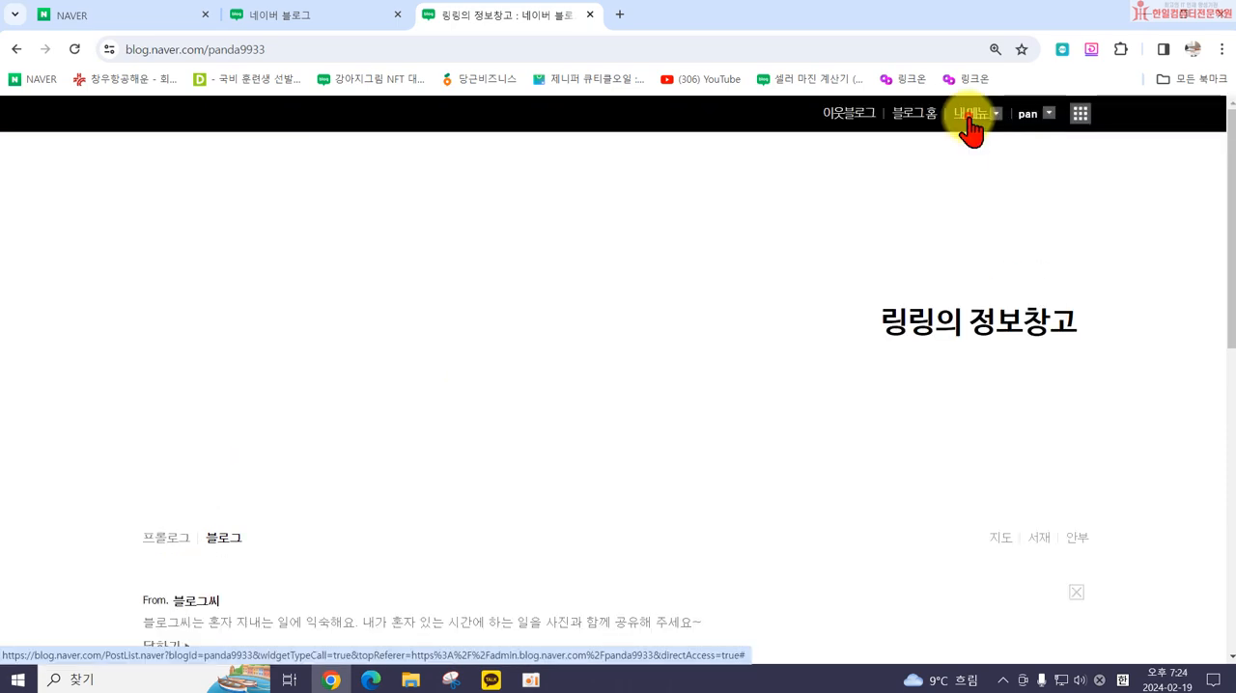
Step: Return to the blog's management page (관리) and open the default font settings (기본 서체 설정)
left_click(970, 118)
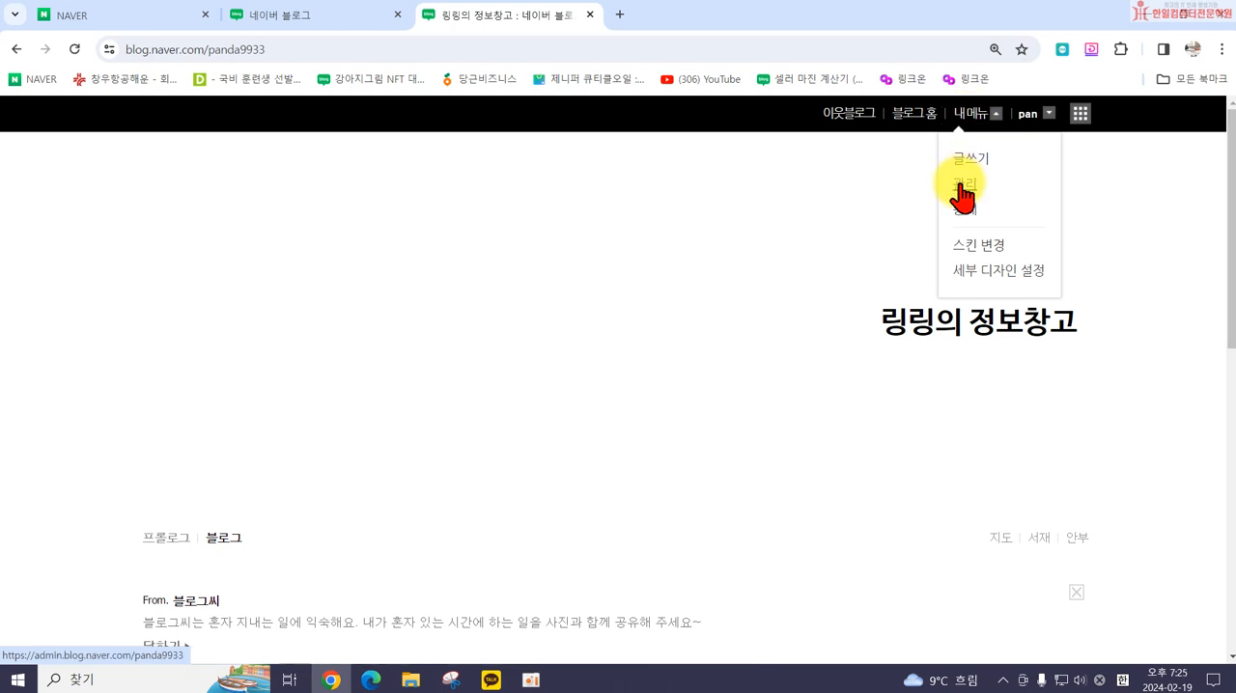
left_click(963, 190)
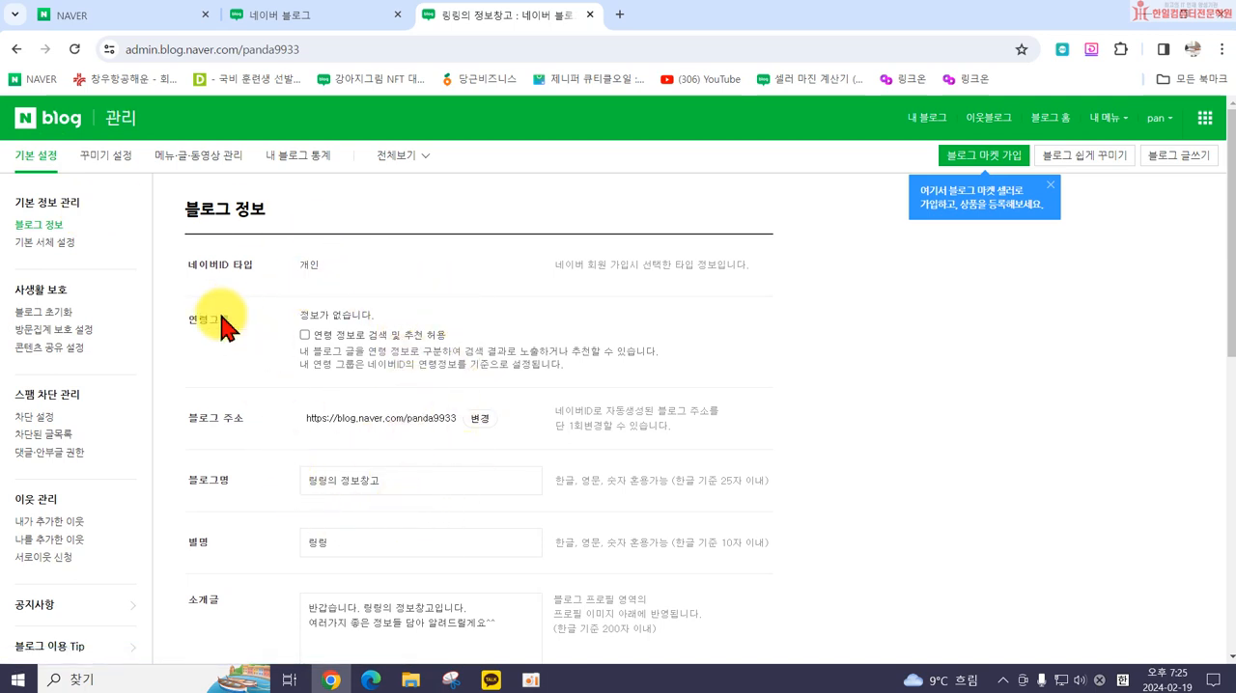
left_click(50, 243)
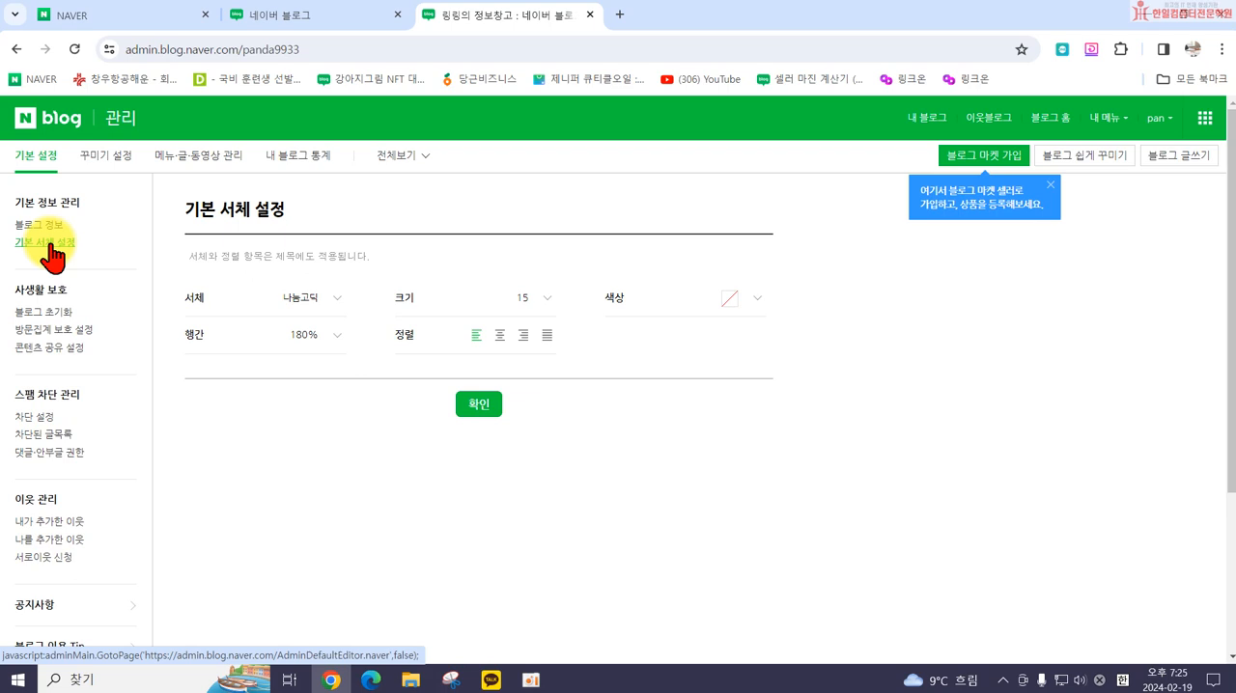
Step: Set the default font to 나눔스퀘어 at size 16 and save the font settings
left_click(286, 297)
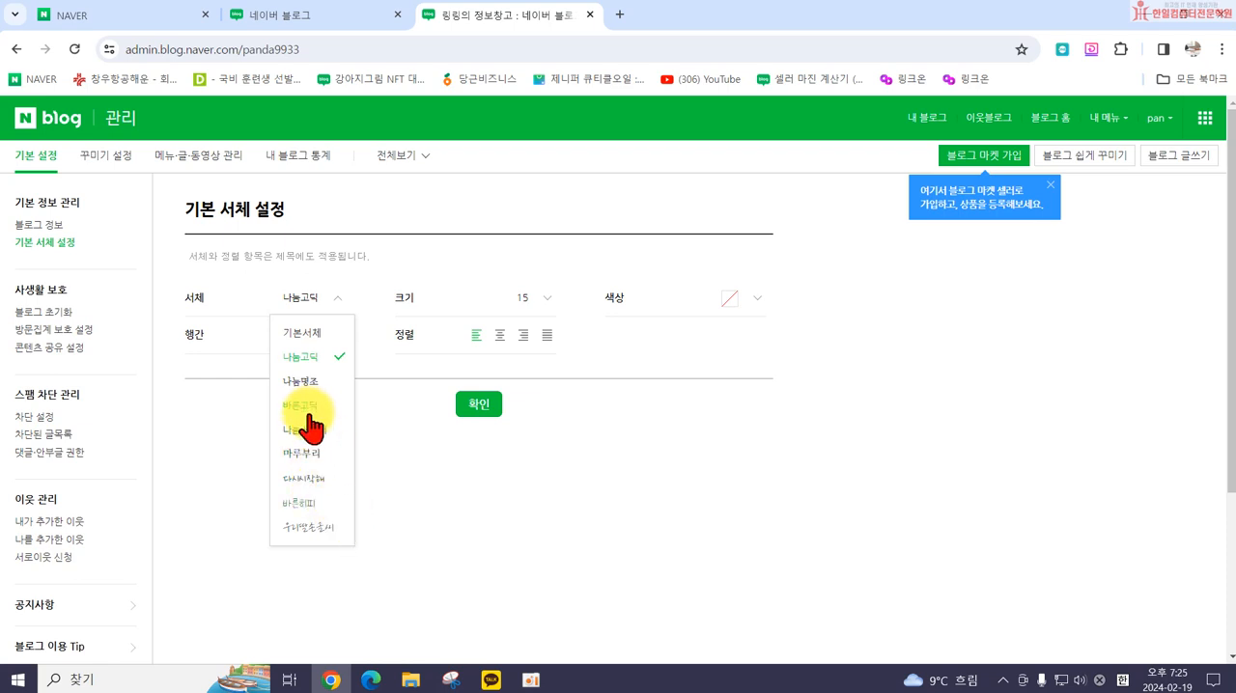
left_click(533, 301)
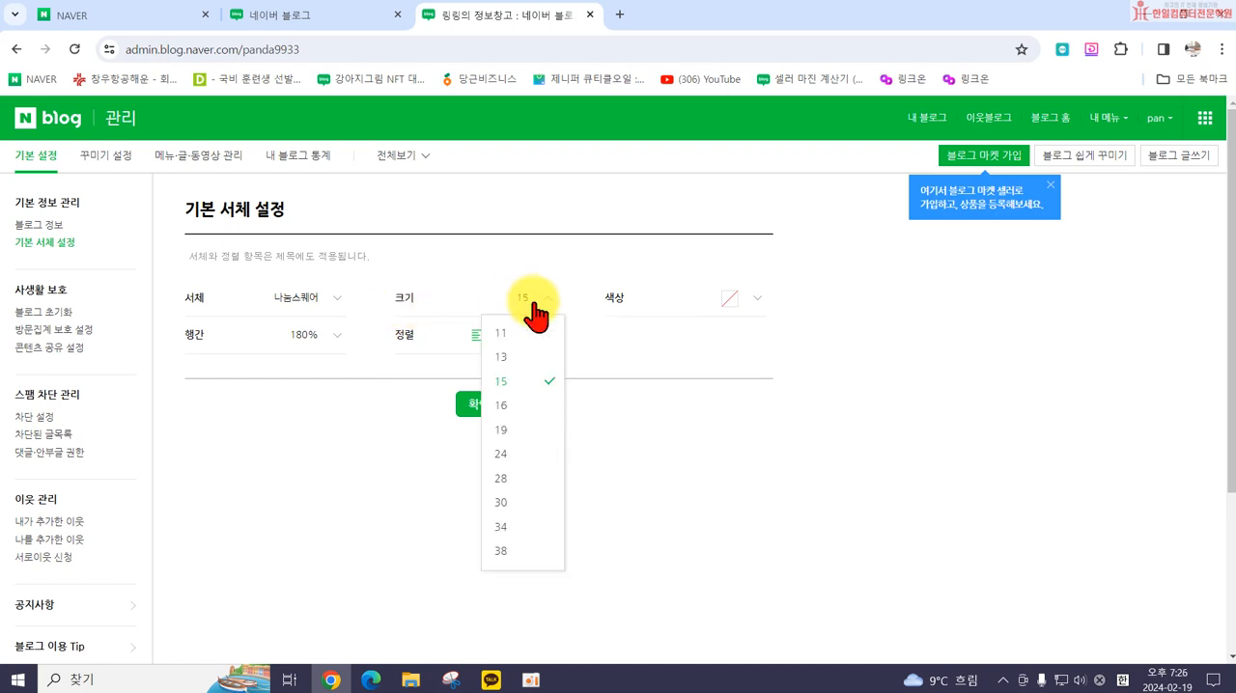
left_click(502, 406)
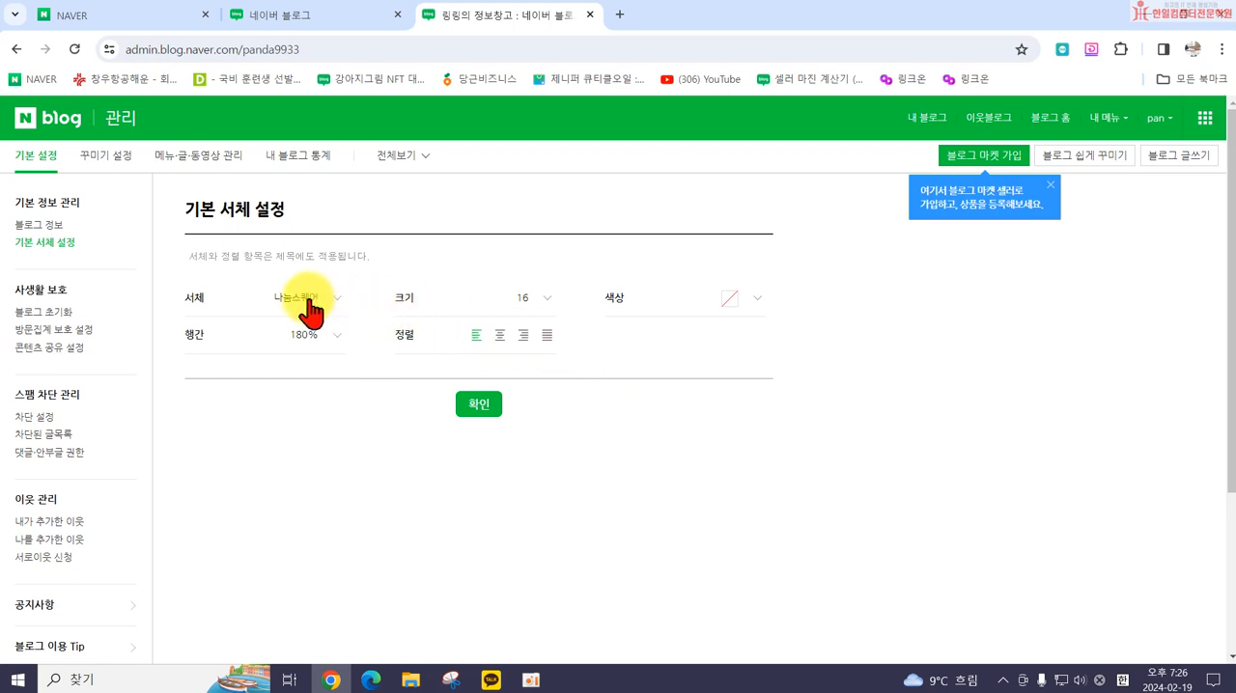
left_click(480, 405)
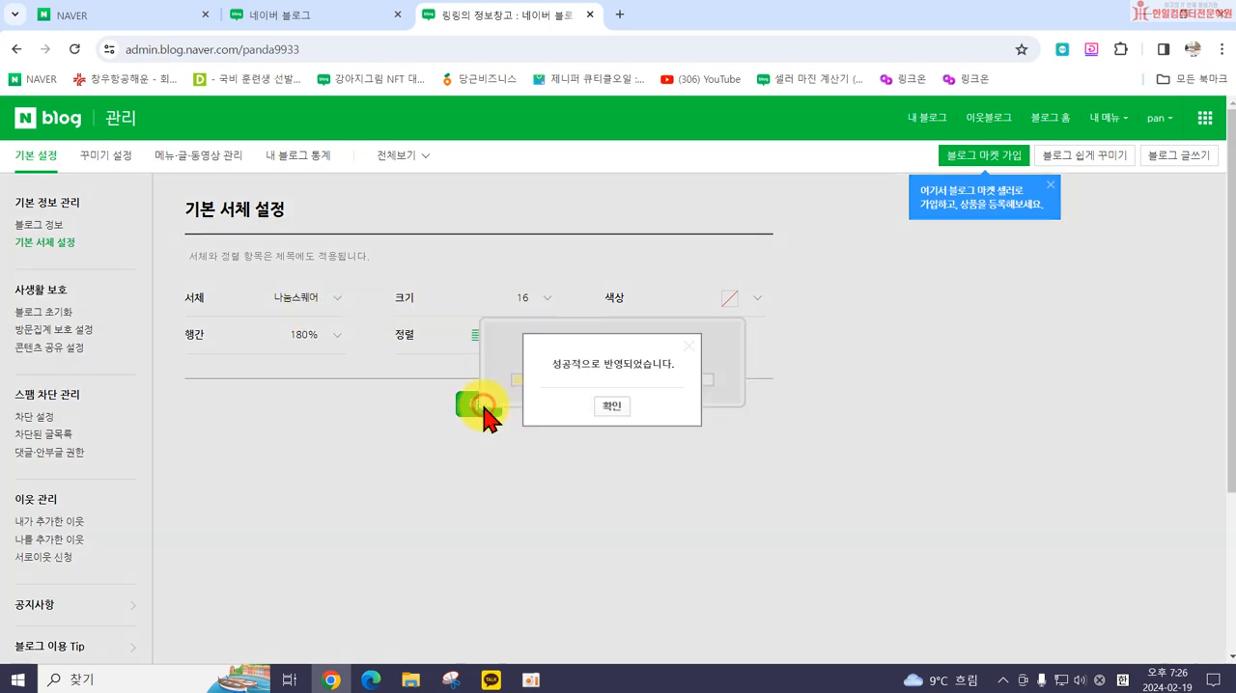
left_click(610, 407)
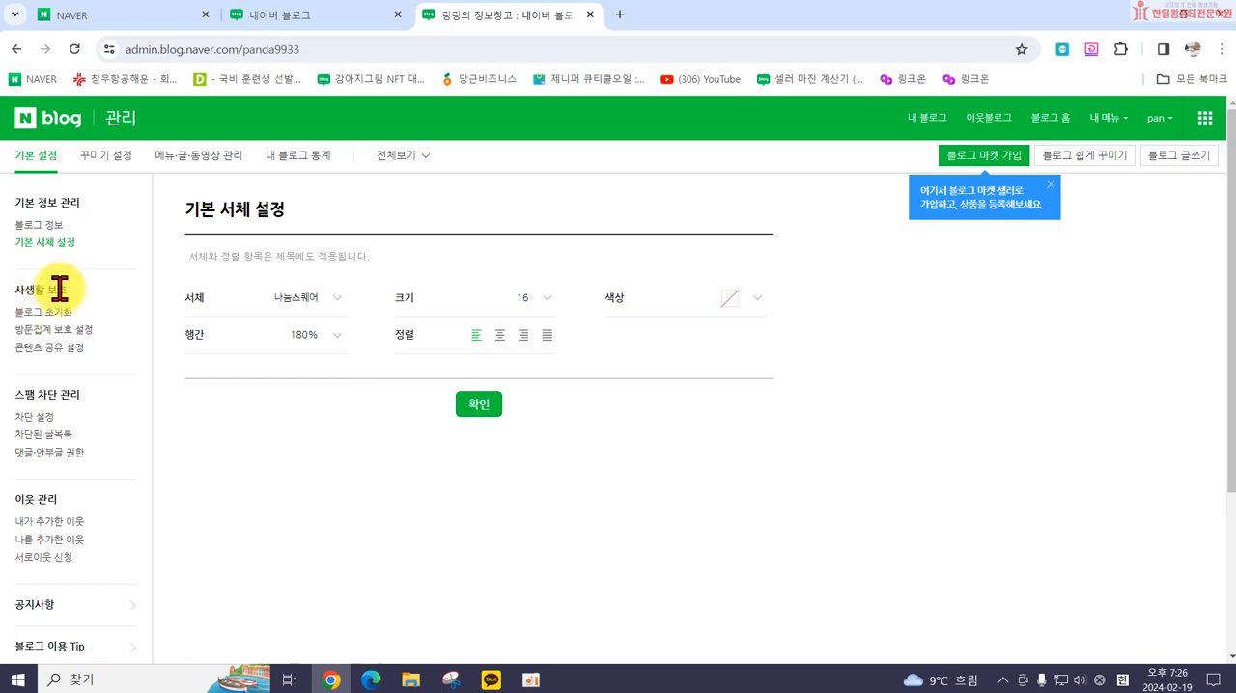
Step: View the 블로그 초기화 page, and in 방문집계 보호 설정 turn off counting own visits in gender and age statistics, saving the change
left_click(37, 315)
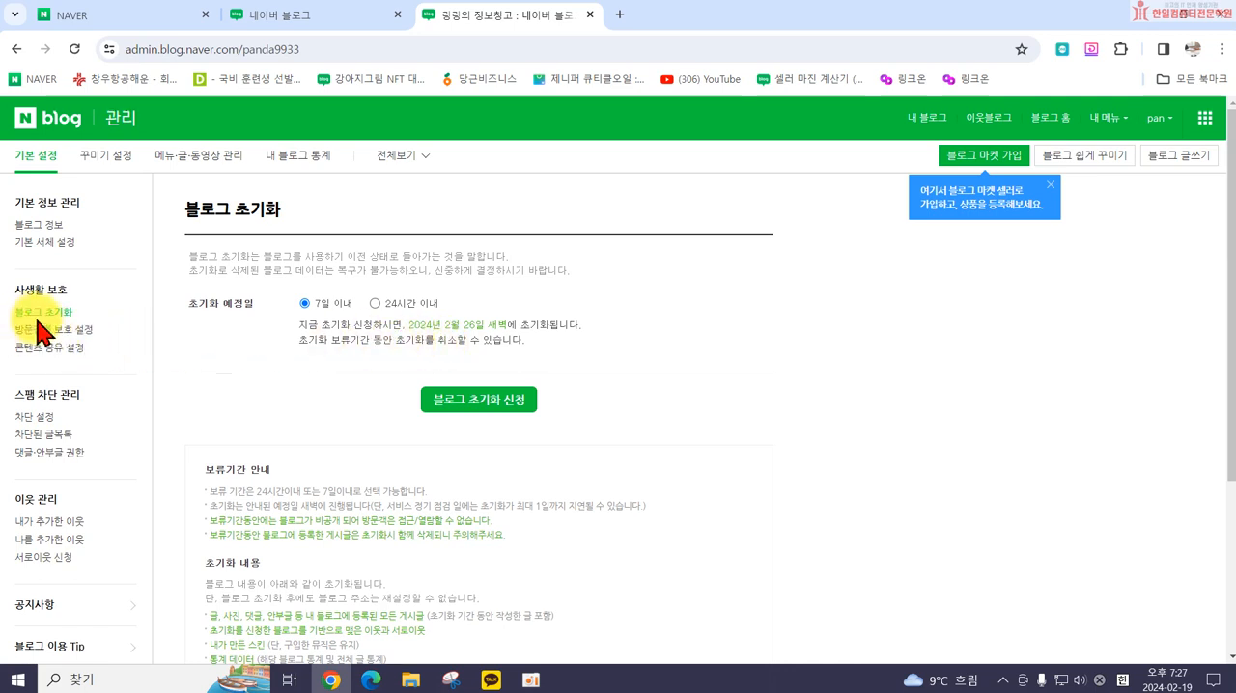
left_click(58, 330)
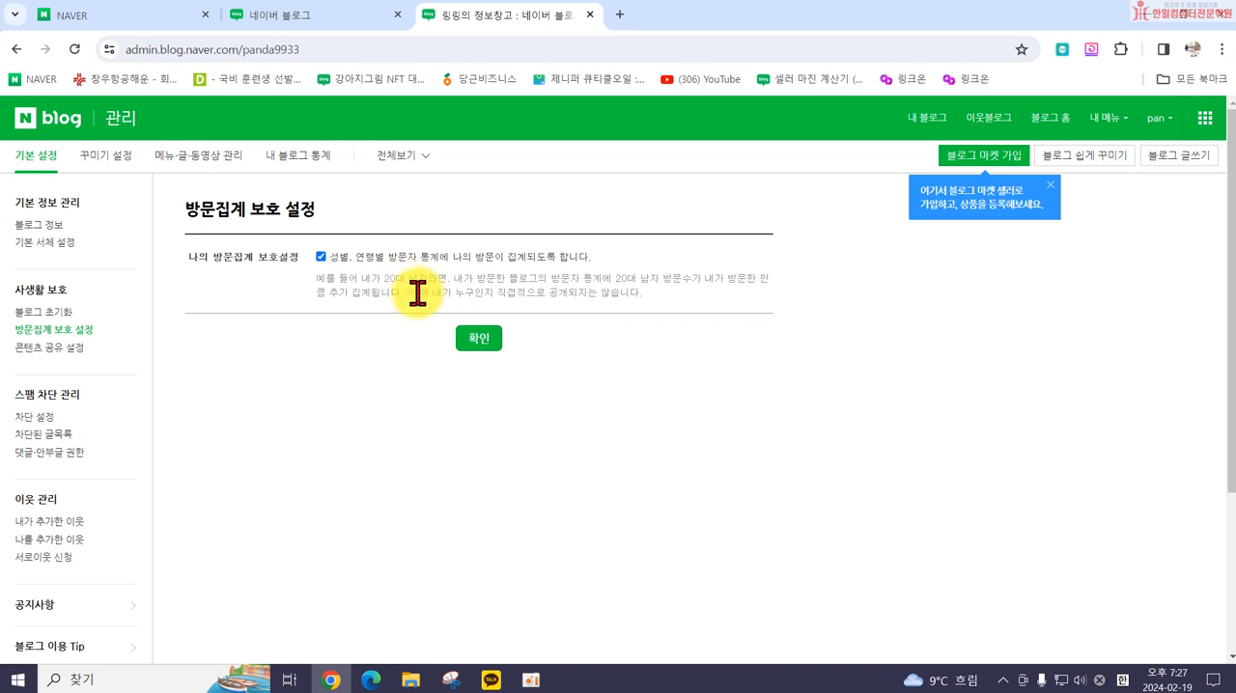
left_click(326, 258)
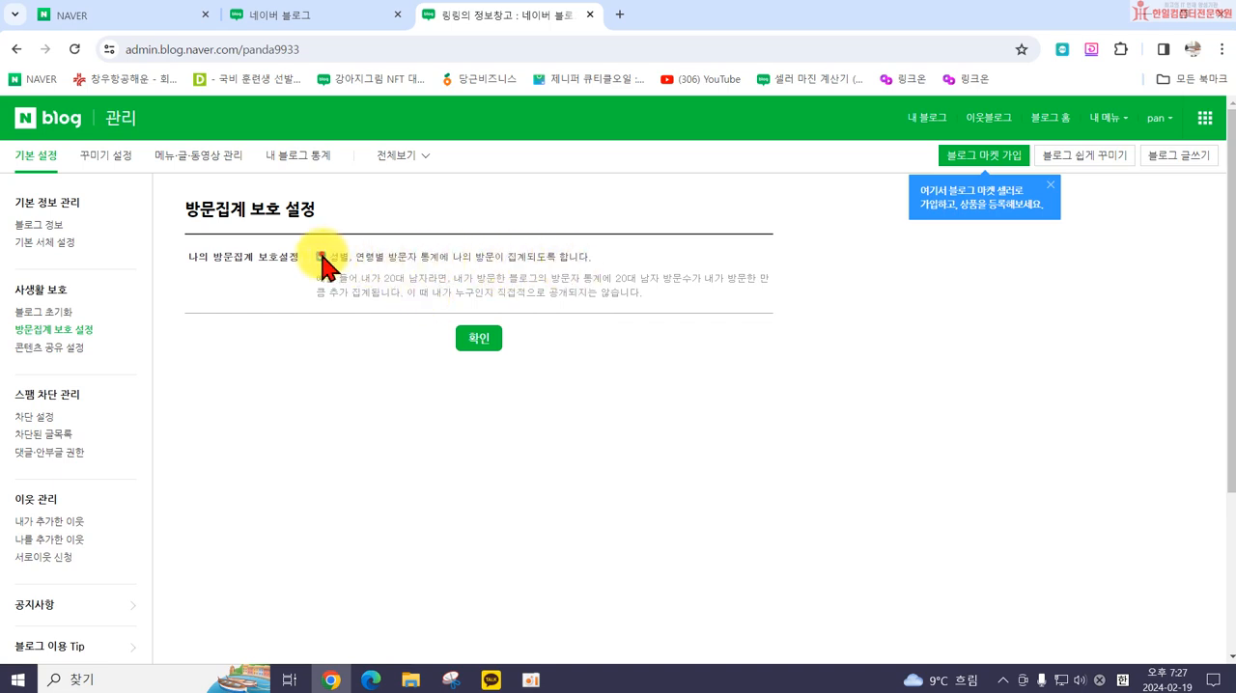
left_click(467, 338)
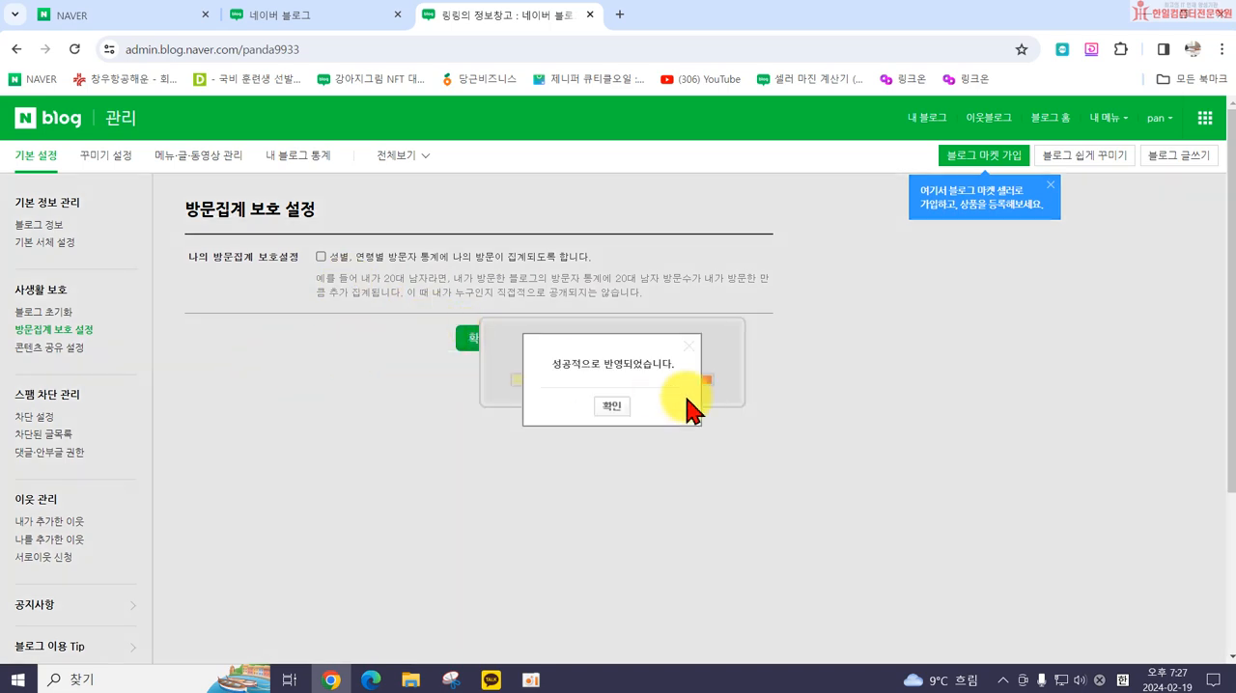
left_click(611, 404)
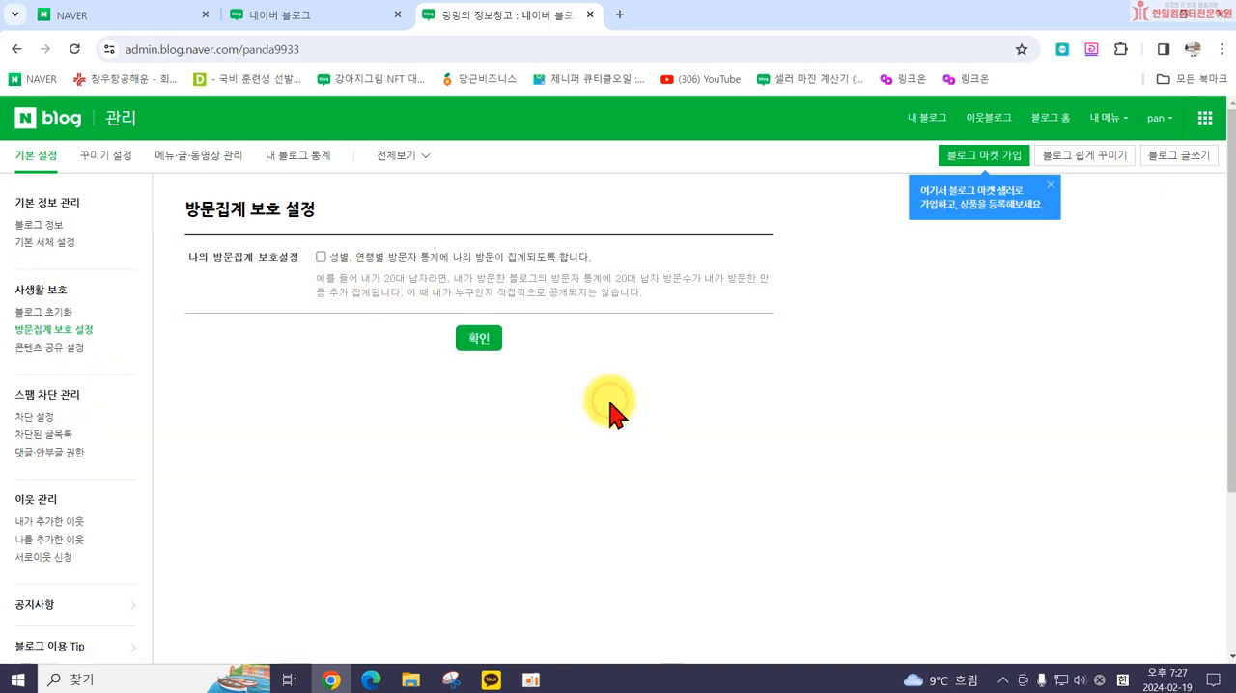
Step: In 콘텐츠 공유 설정, preview the CCL options with 사용 and set CCL back to 사용안함
left_click(43, 351)
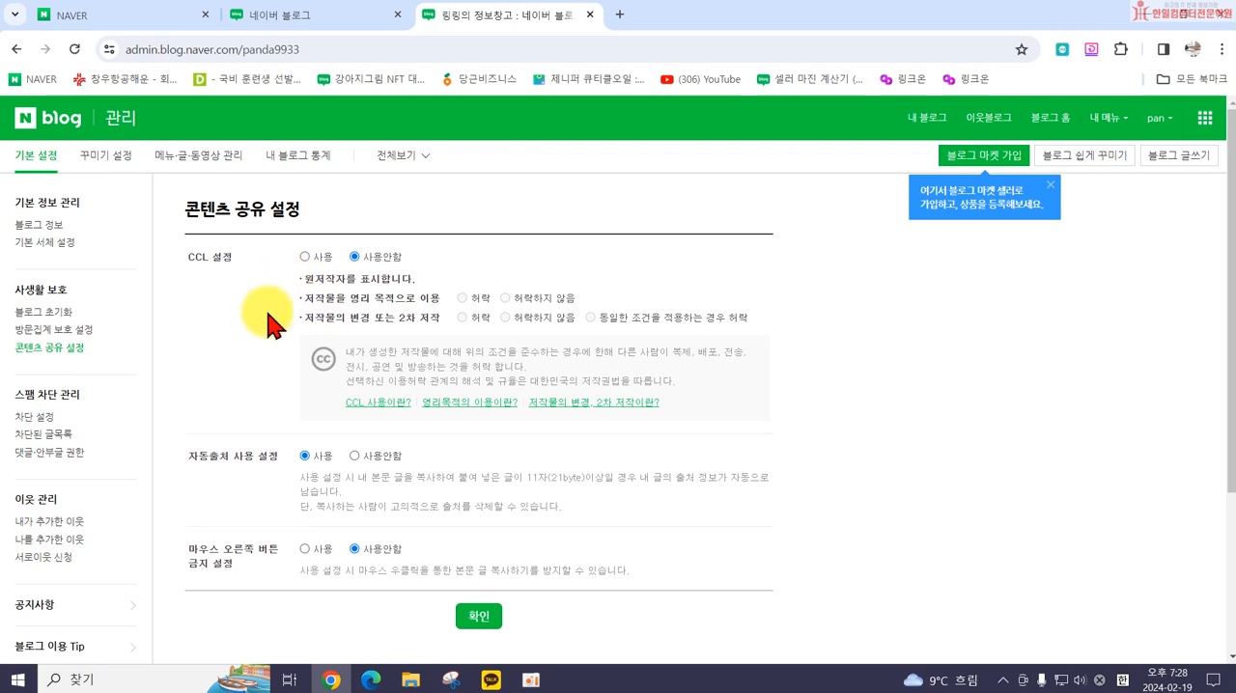
left_click(303, 258)
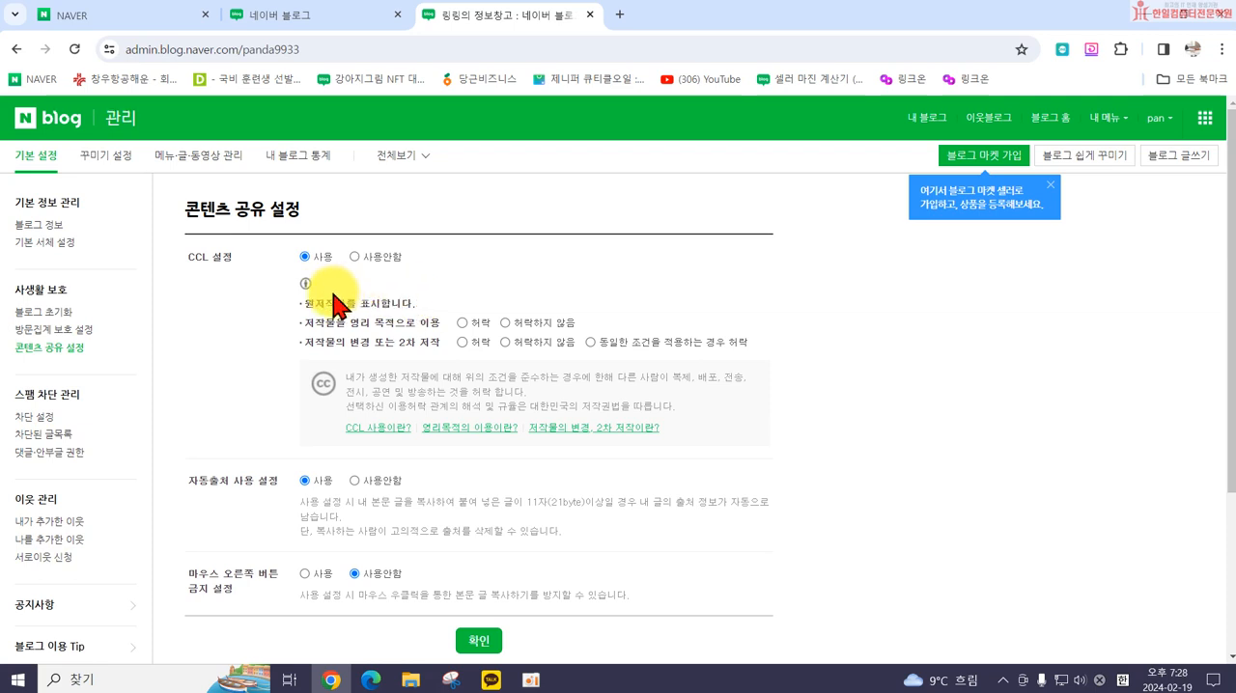
left_click(355, 257)
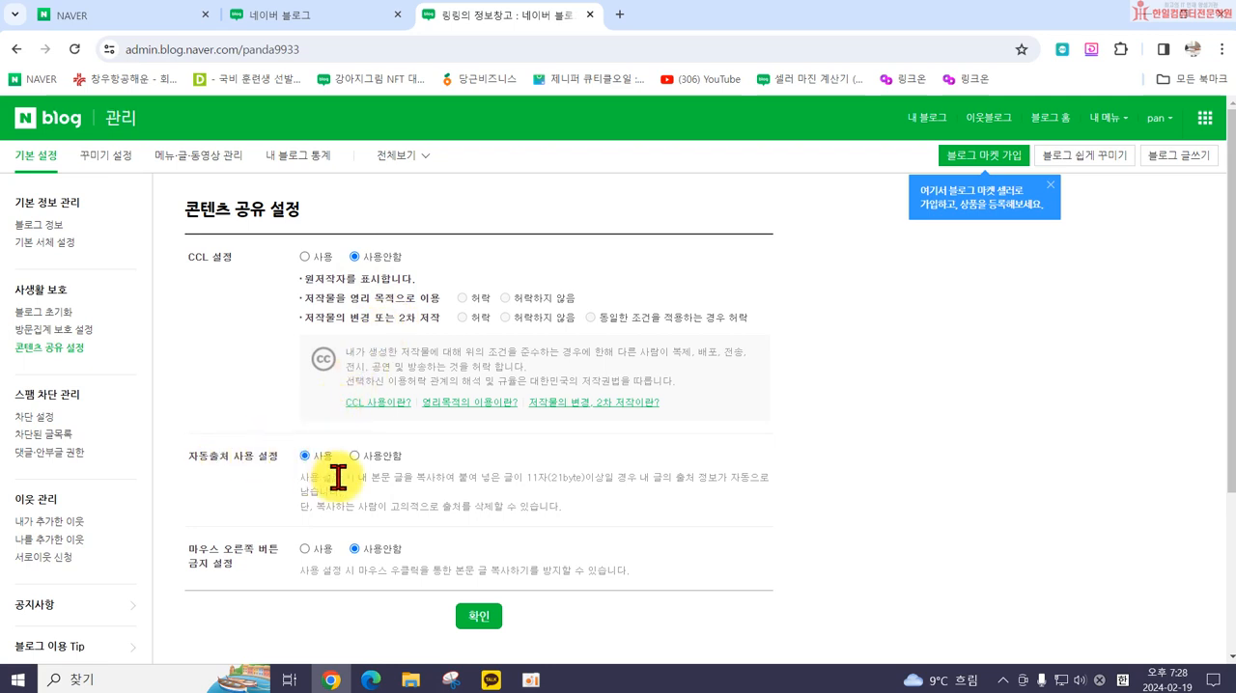
Step: Review the 자동출처 사용 설정 explanation and set 마우스 오른쪽 버튼 금지 설정 to 사용
left_click_drag(301, 473, 680, 517)
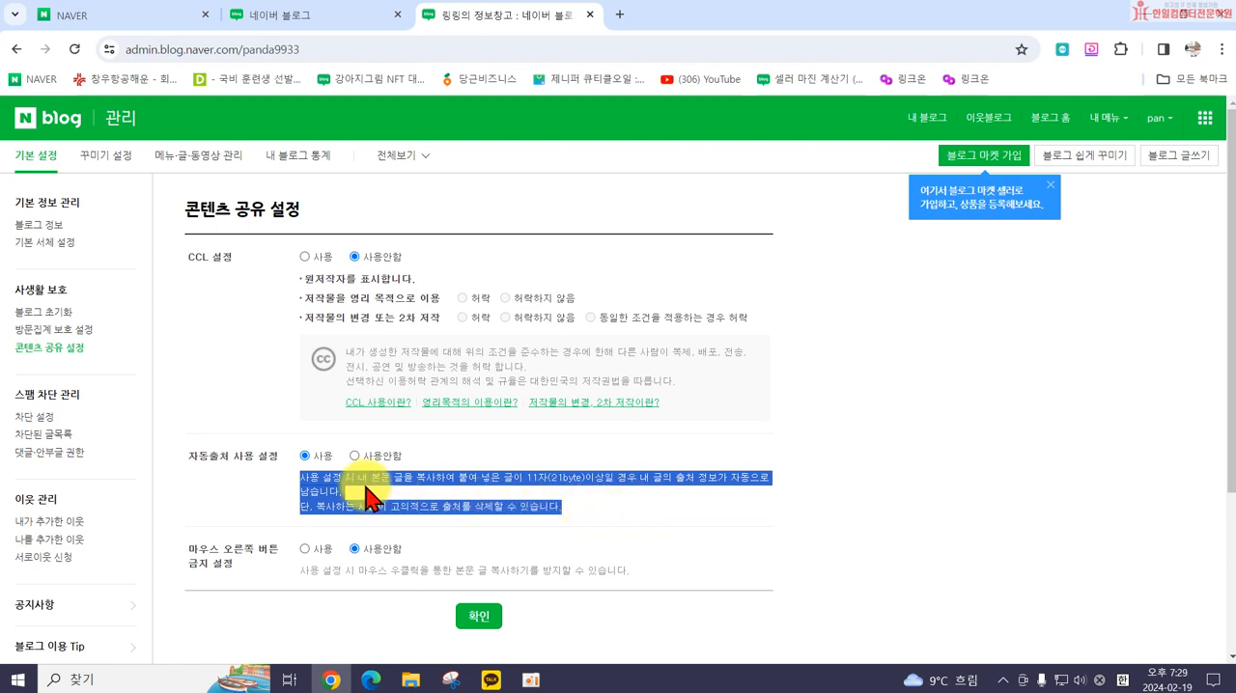
left_click(285, 490)
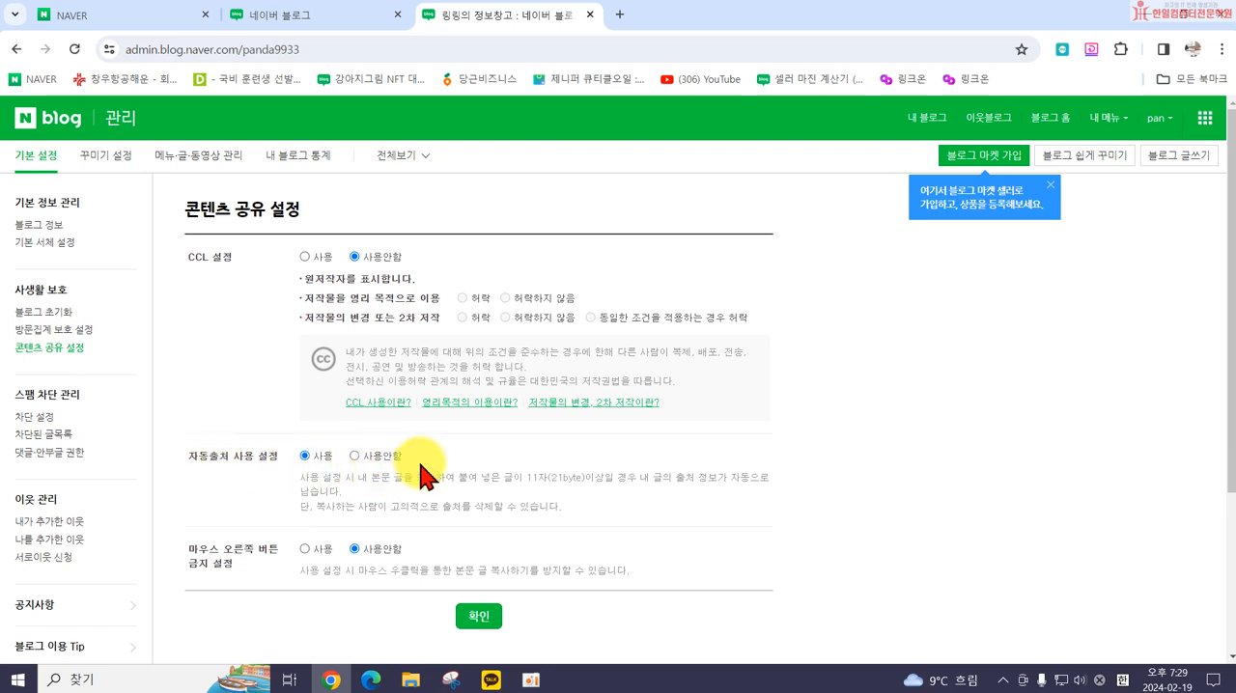
scroll(386, 497, "down", 1)
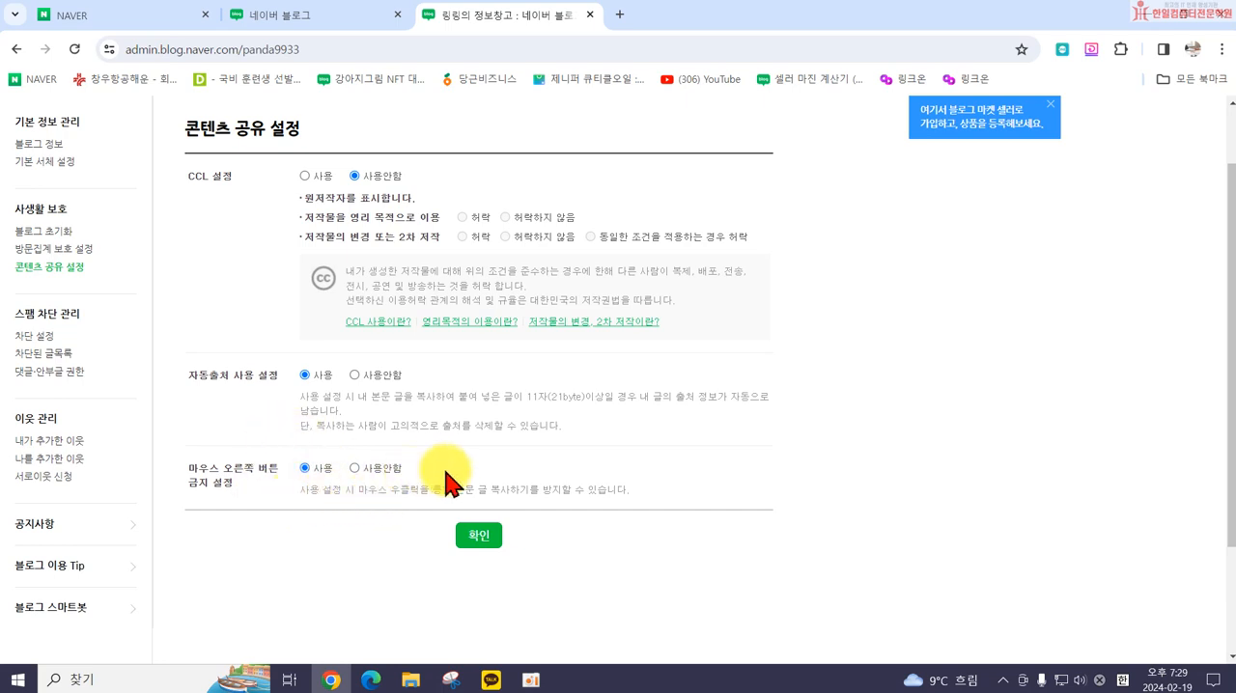
Step: Search Naver for 광진구인테리어 in a new browser tab and show the blog results
left_click(618, 15)
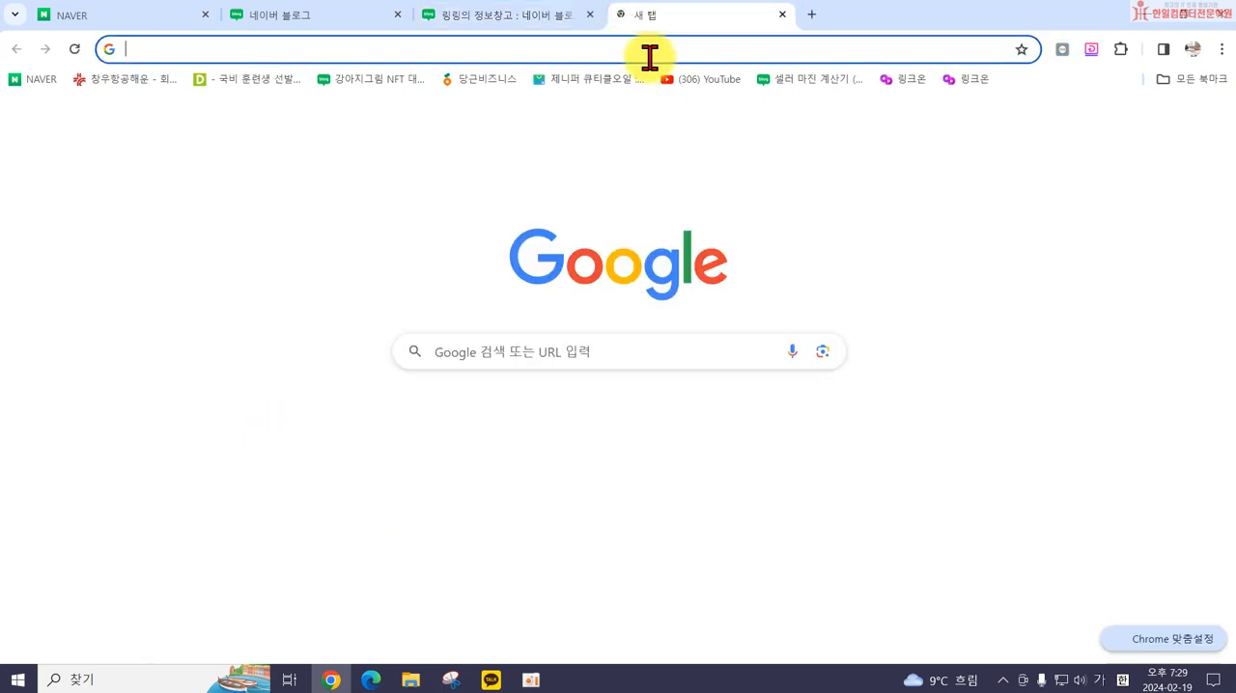
left_click(531, 430)
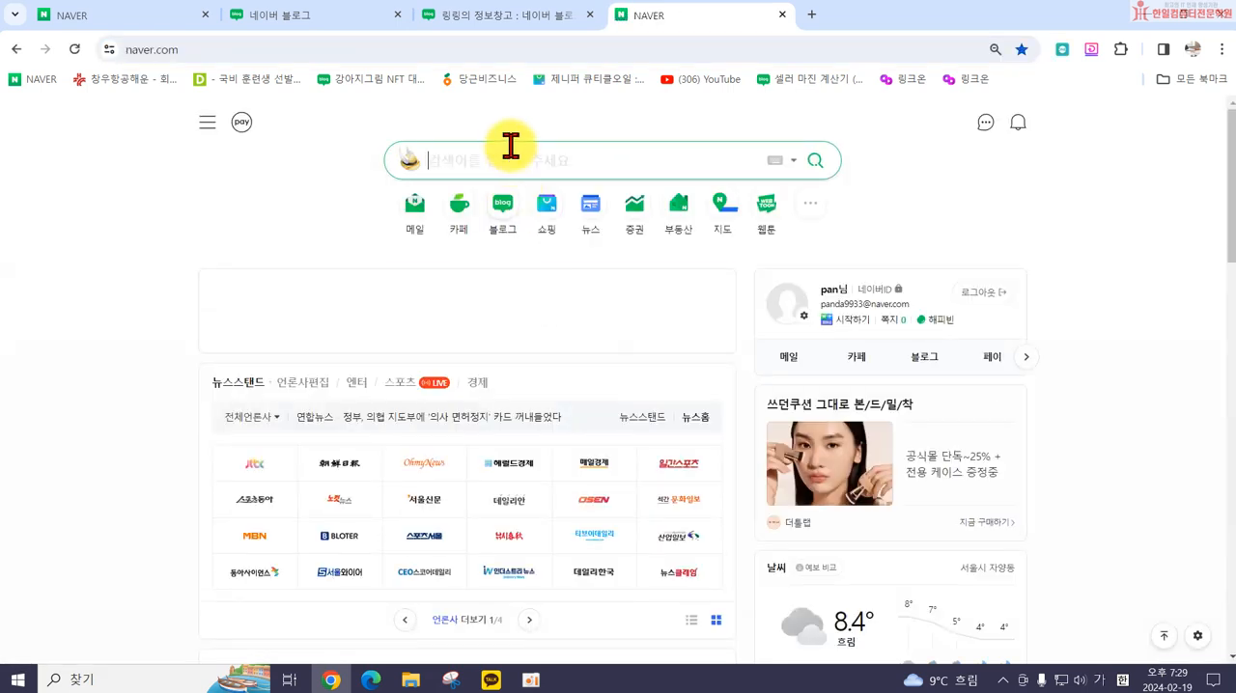
left_click(515, 150)
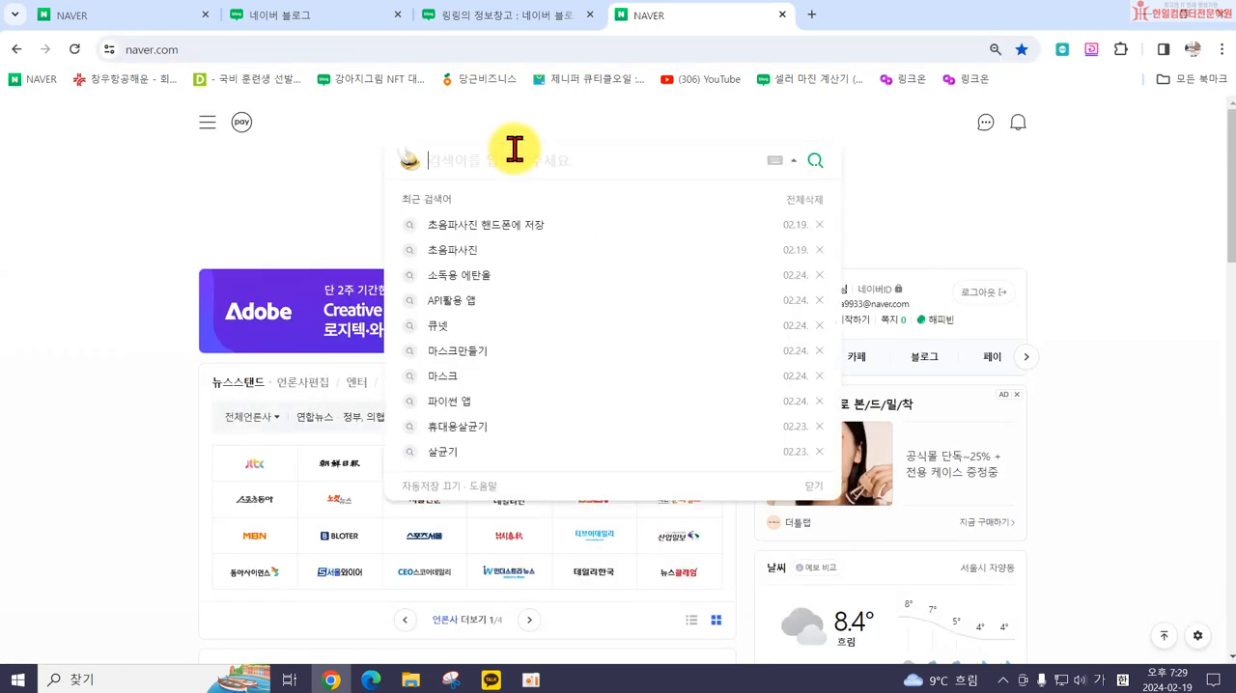
type("광진구인텔")
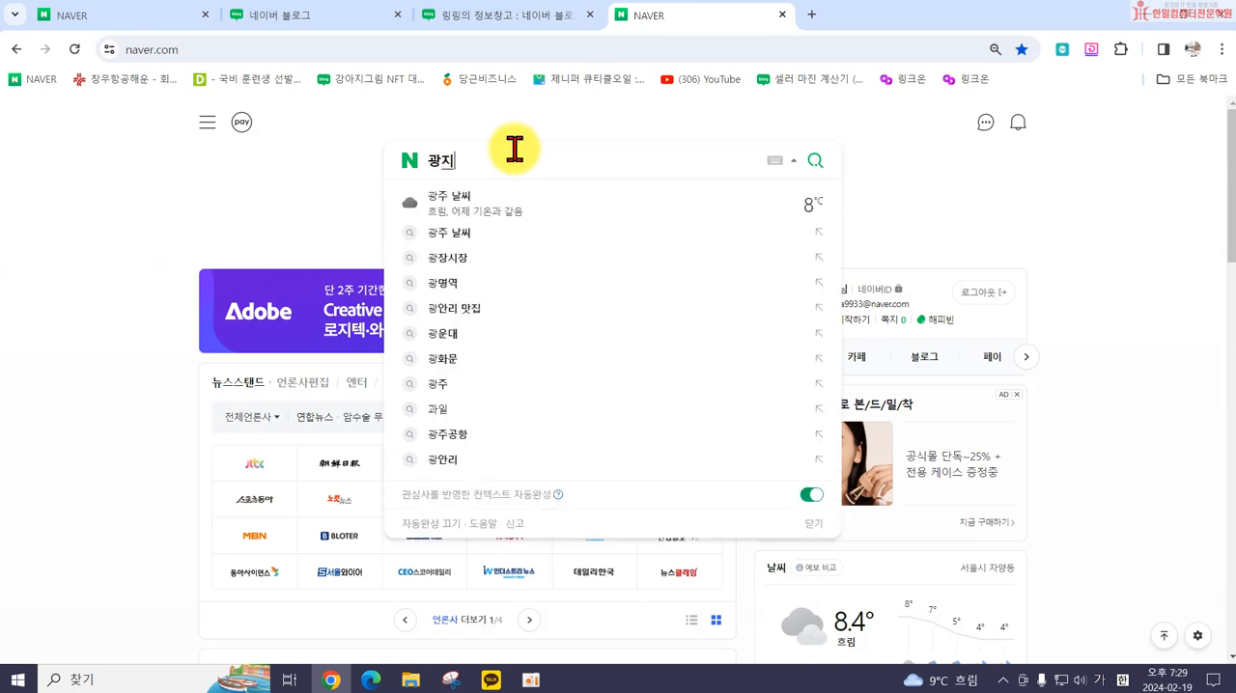
type("어")
key("Return")
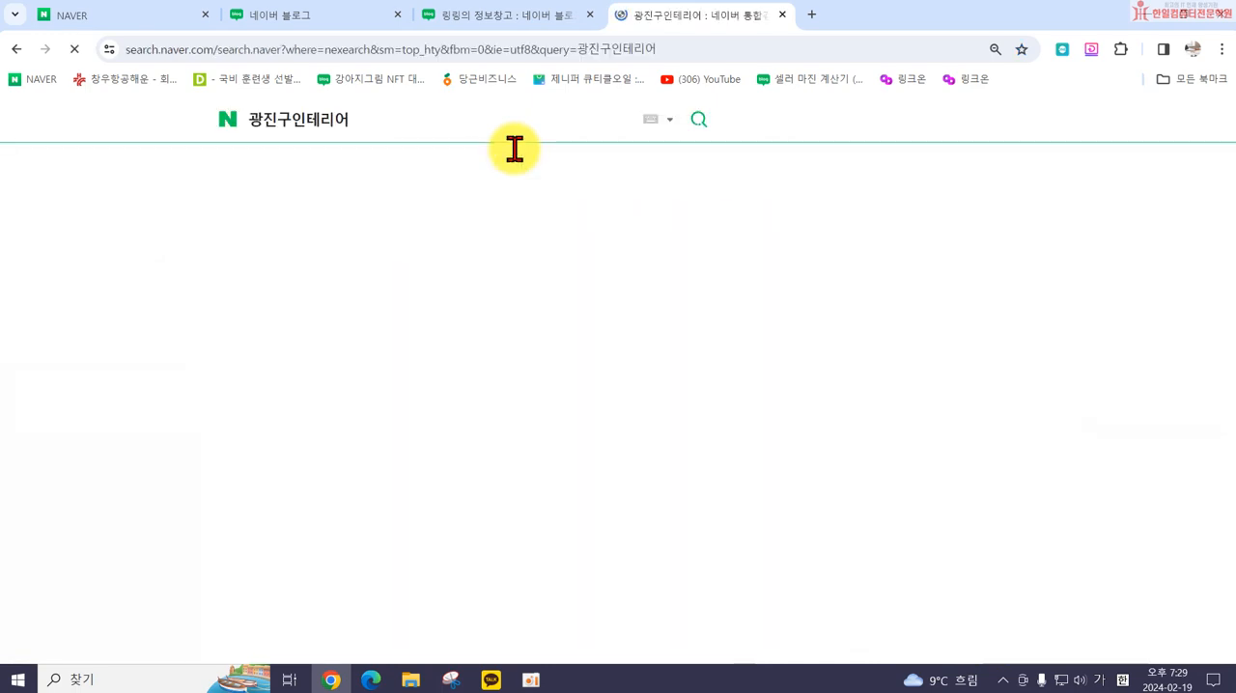
left_click(259, 174)
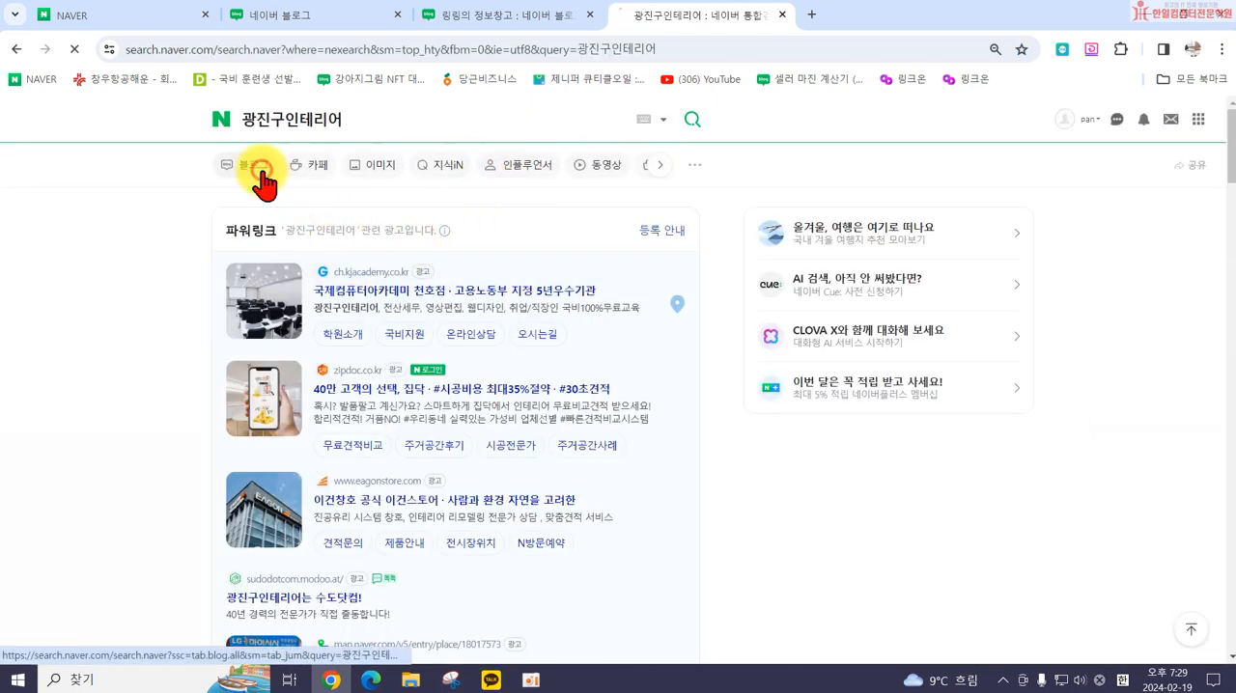
Step: Open the blog post about the 3천만원대 아파트 리모델링 공사 in 광진구 and look through its header and introduction
scroll(425, 395, "down", 1)
scroll(425, 395, "down", 5)
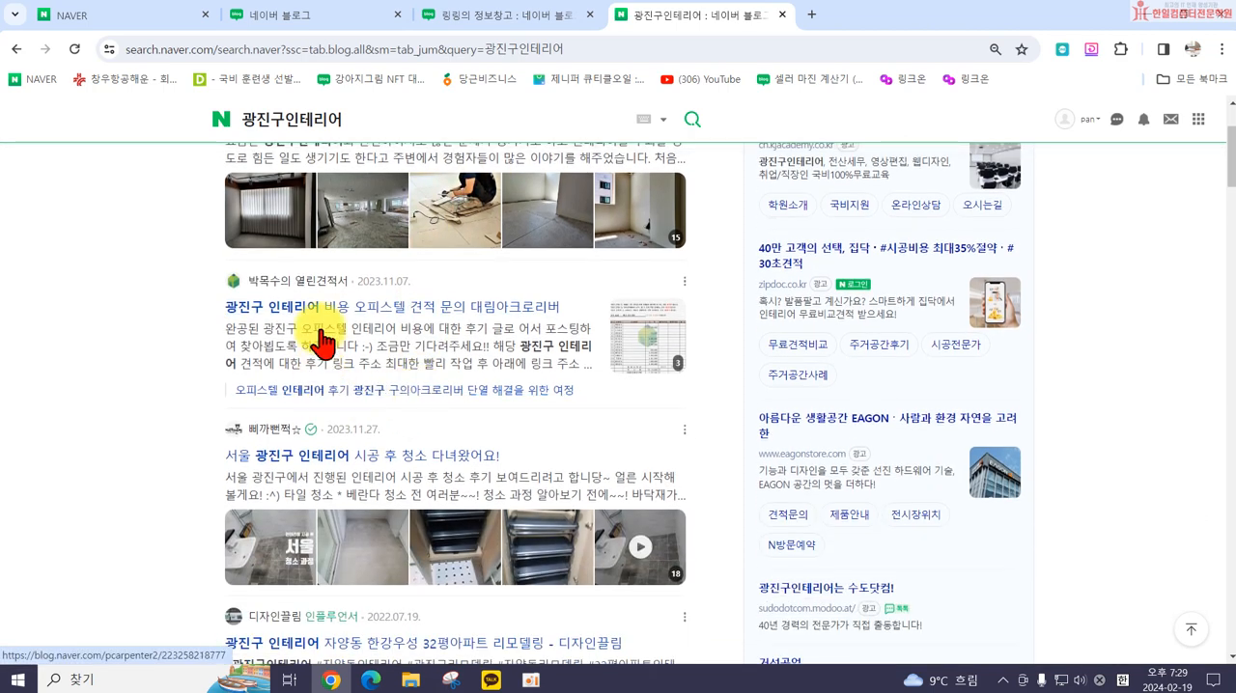
scroll(394, 425, "down", 2)
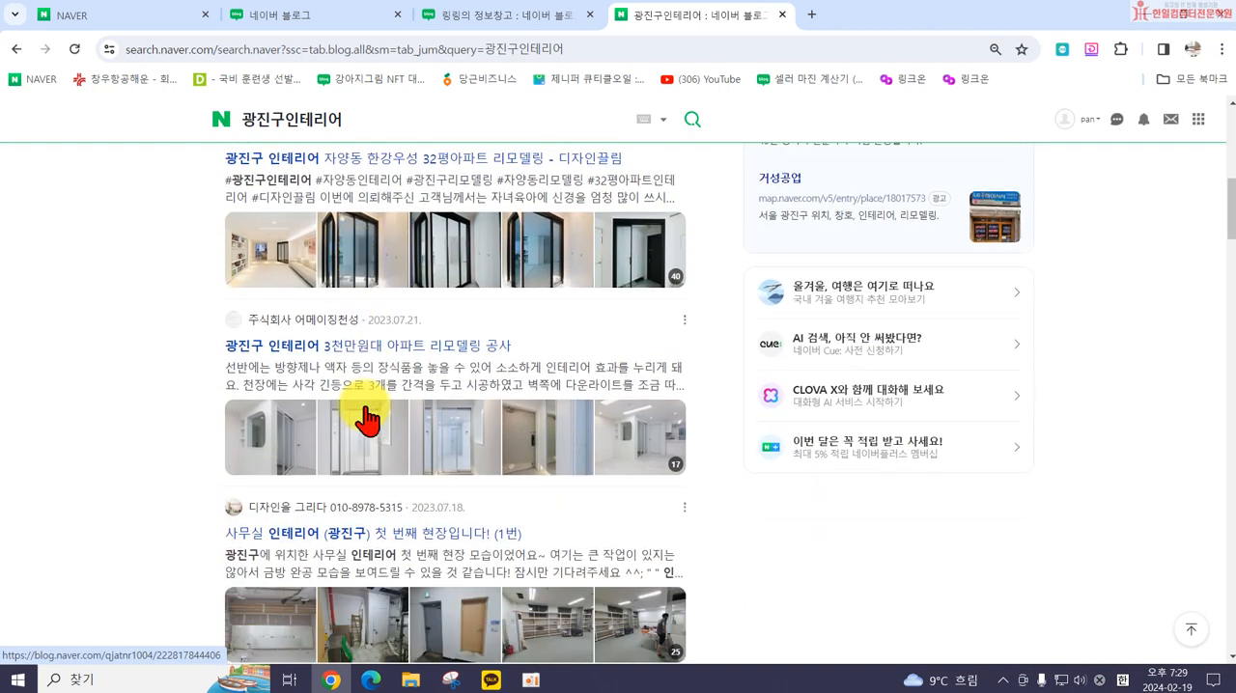
left_click(330, 349)
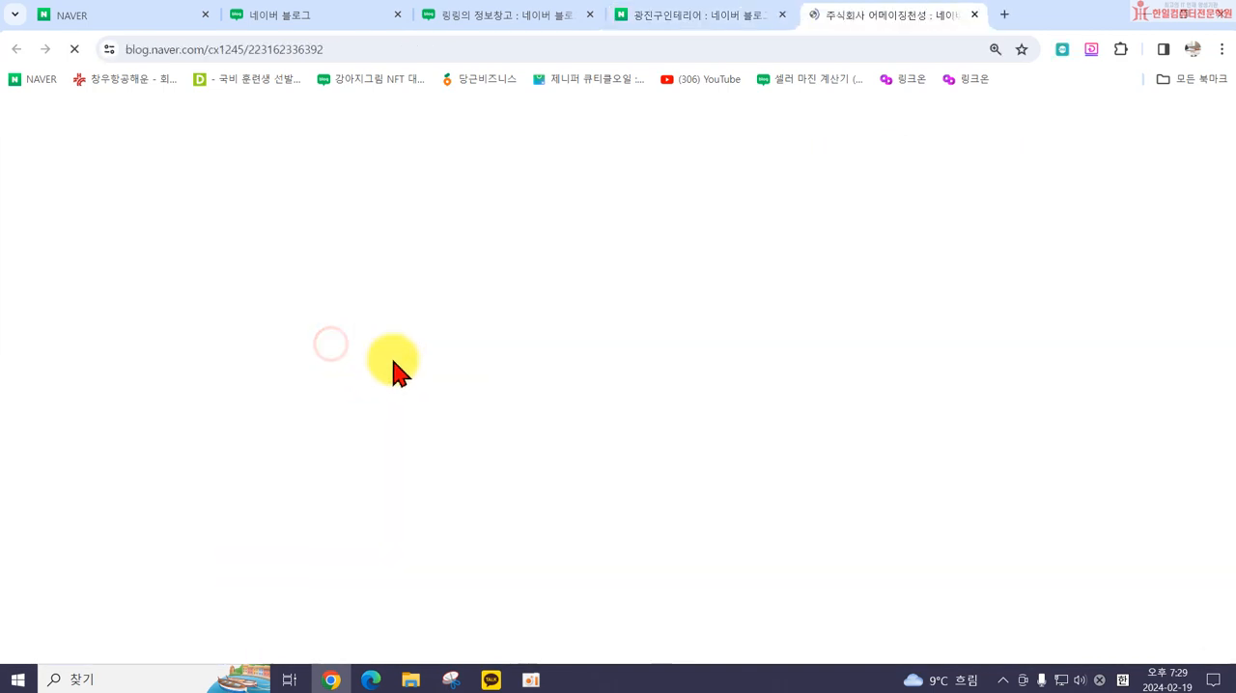
scroll(593, 381, "up", 10)
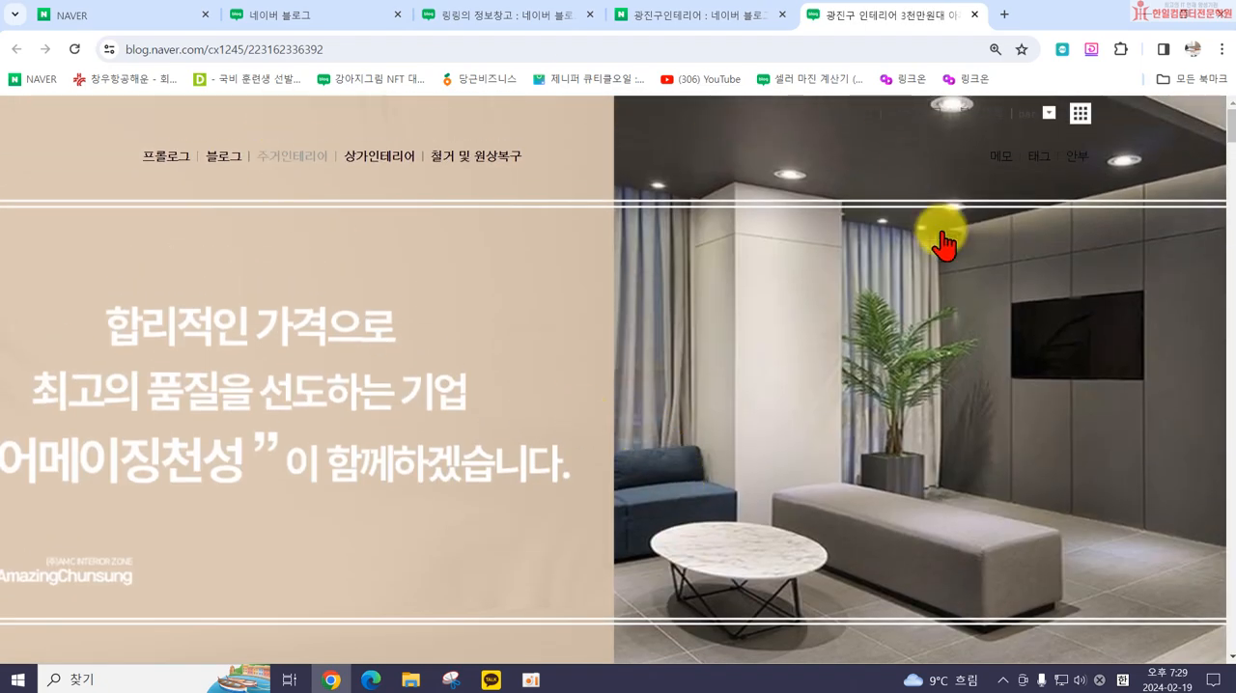
scroll(965, 408, "down", 2)
scroll(965, 413, "down", 4)
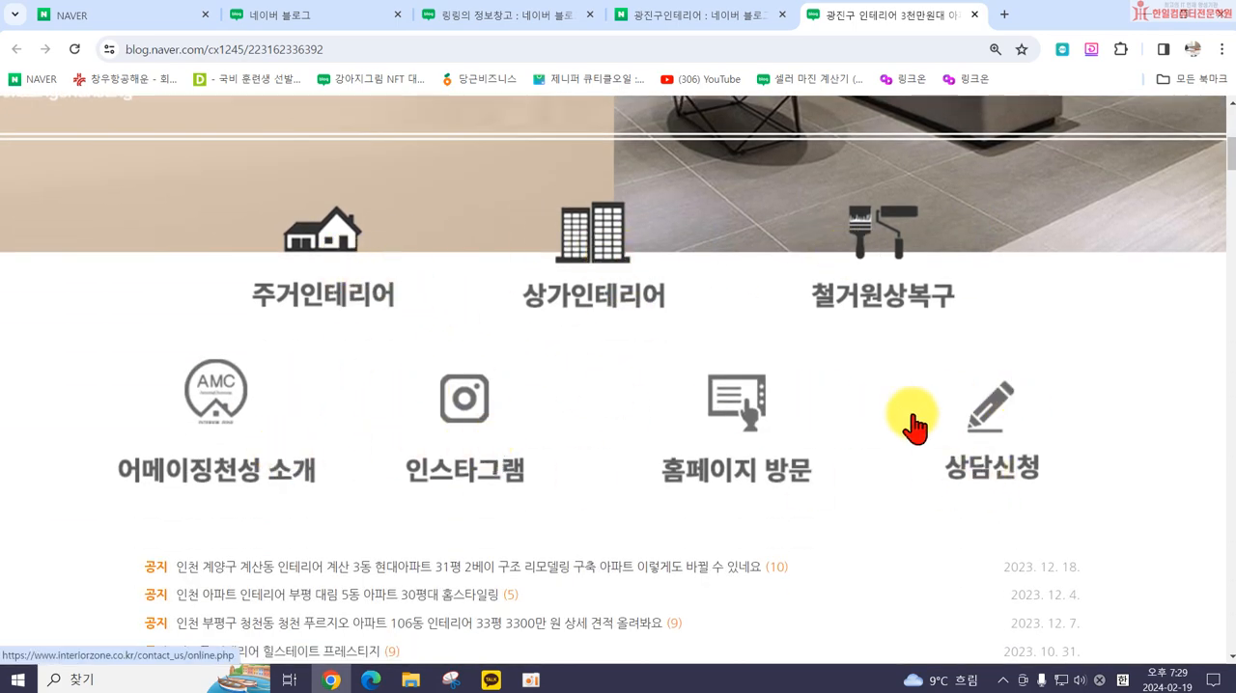
scroll(778, 396, "down", 10)
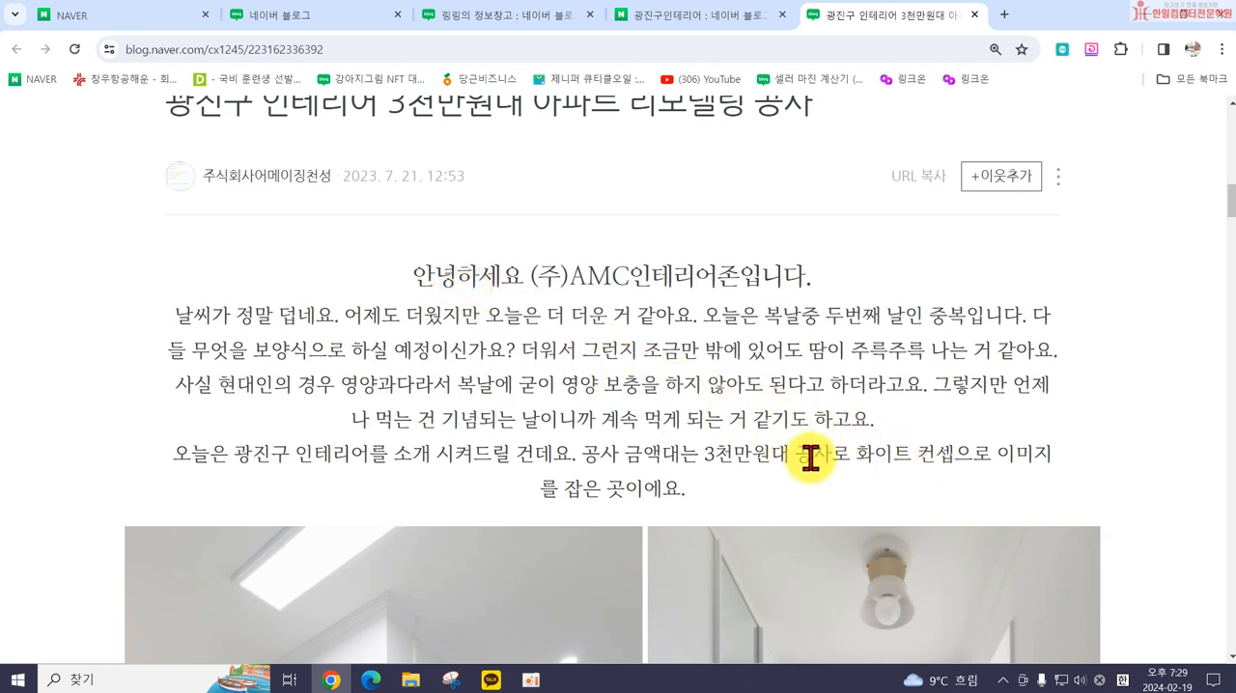
Step: Open DevTools on the remodeling blog post and enable Disable JavaScript in its debugger preferences
left_click(464, 14)
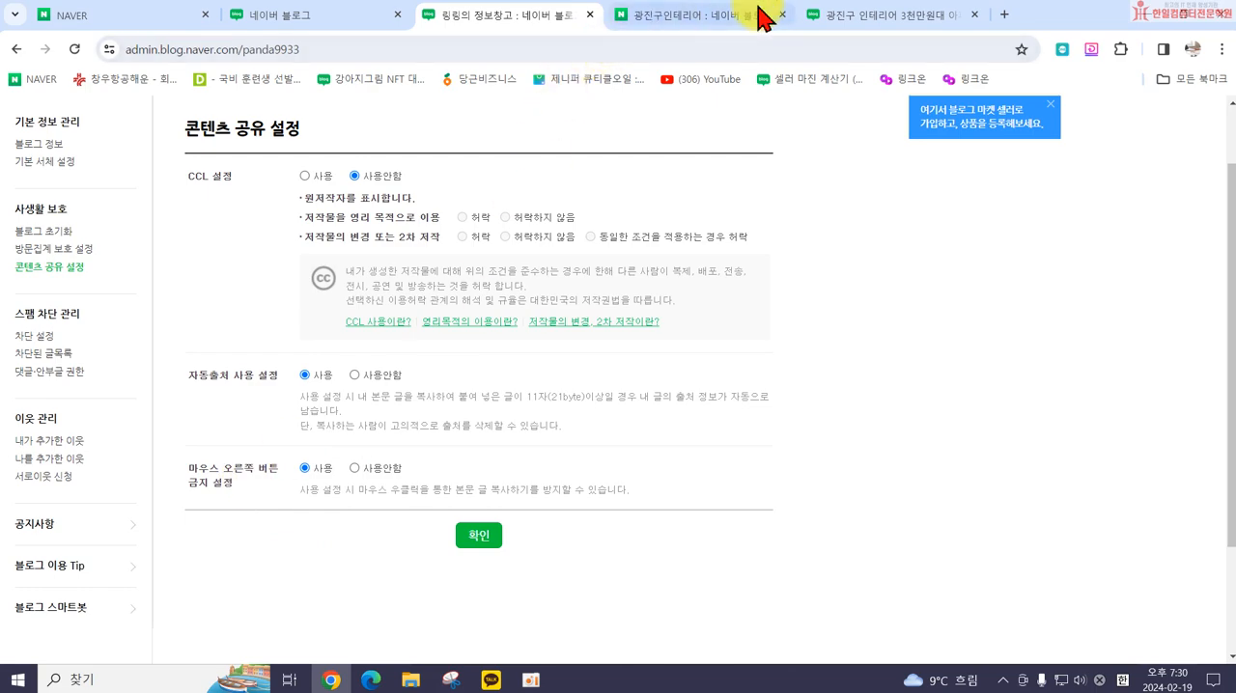
left_click(838, 26)
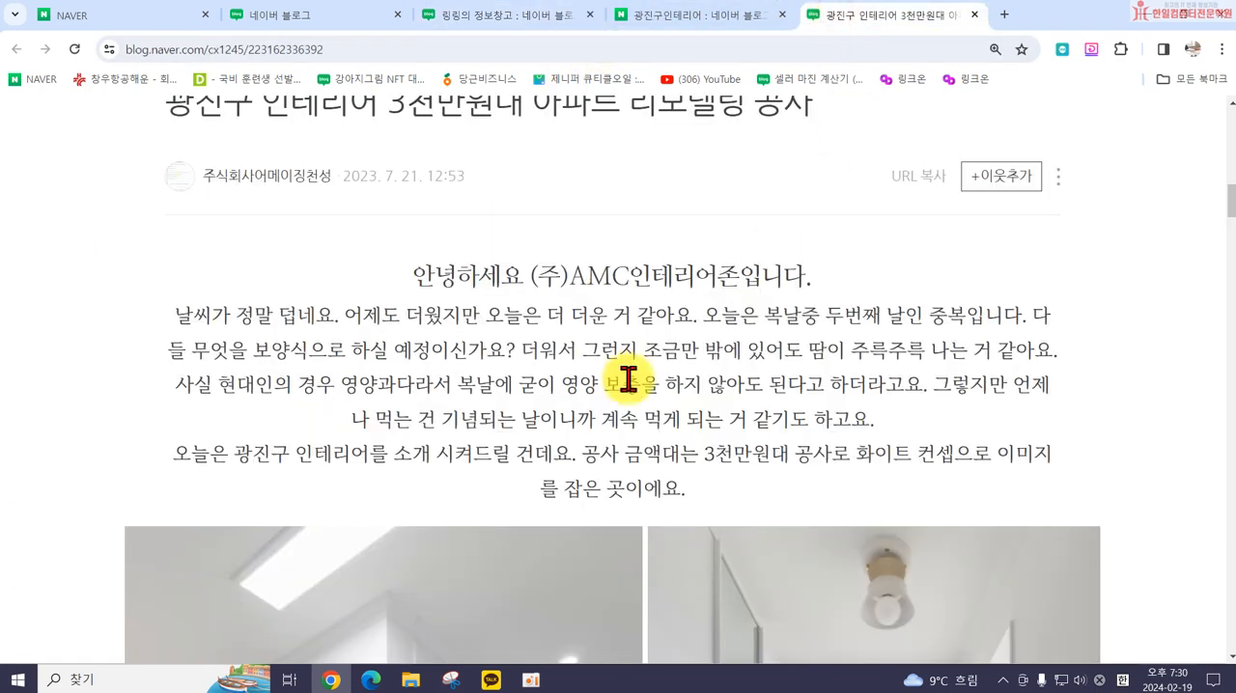
key("F12")
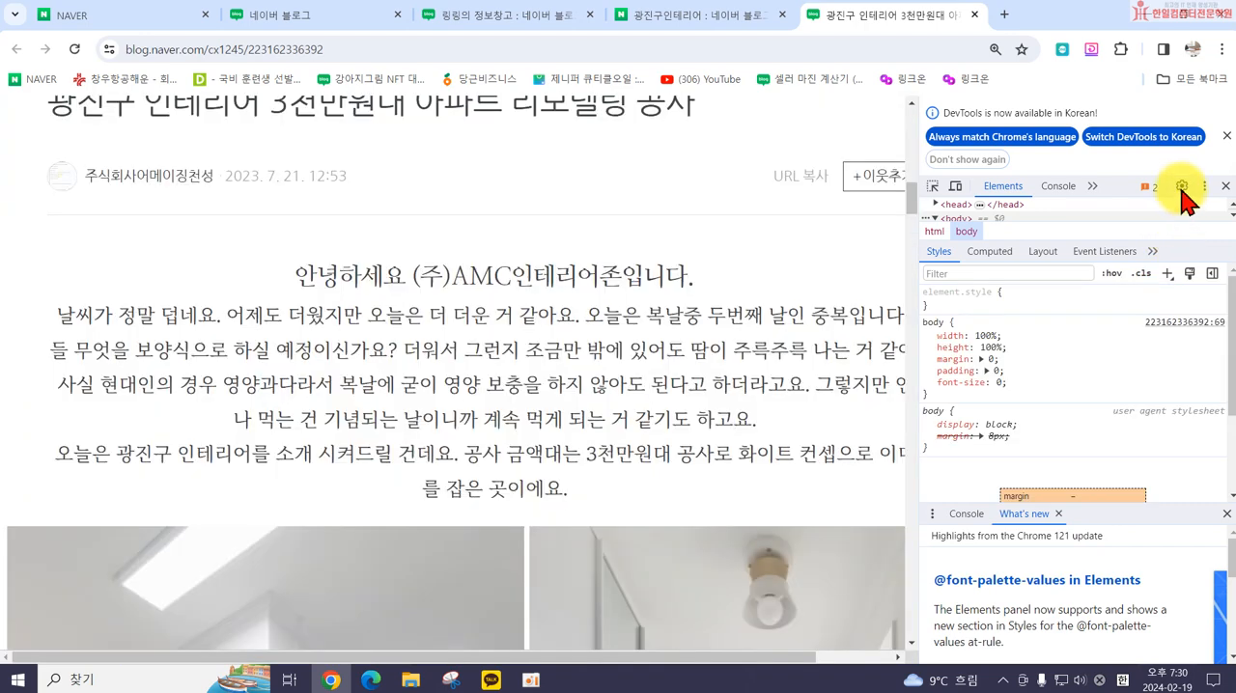
left_click(1180, 186)
scroll(1164, 571, "down", 15)
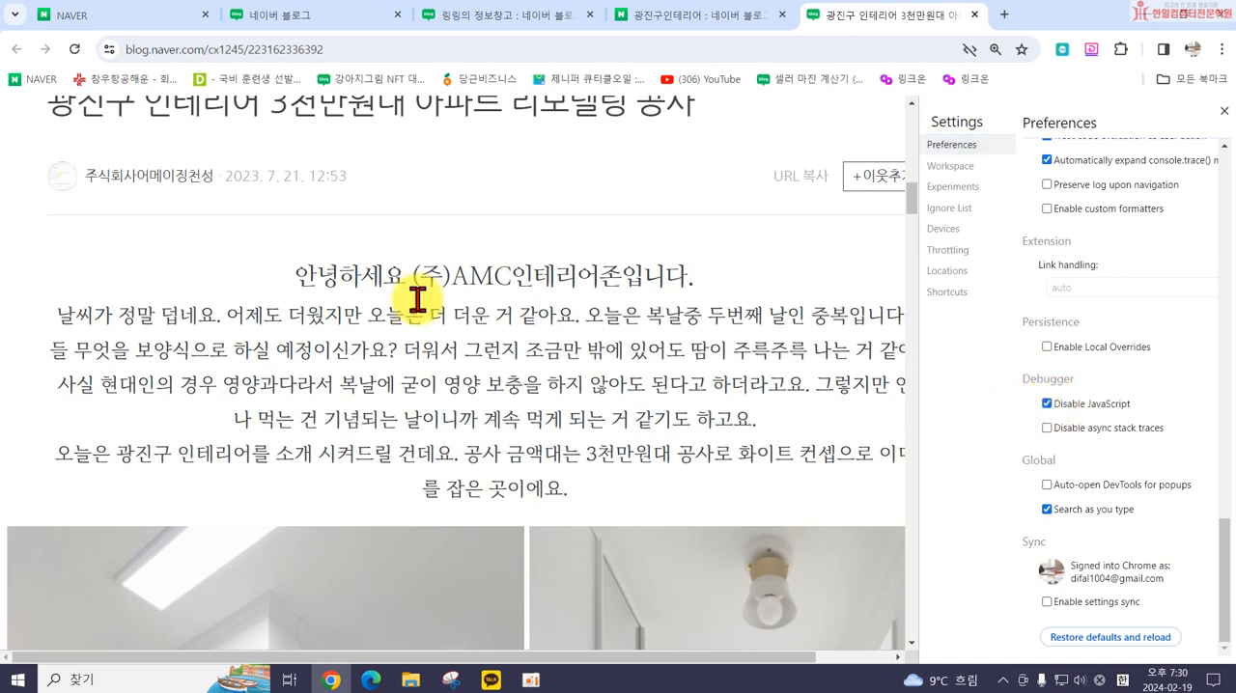
Step: Select the post's introductory paragraphs and bring up their copy options, keeping the browser window maximized
left_click_drag(294, 276, 603, 478)
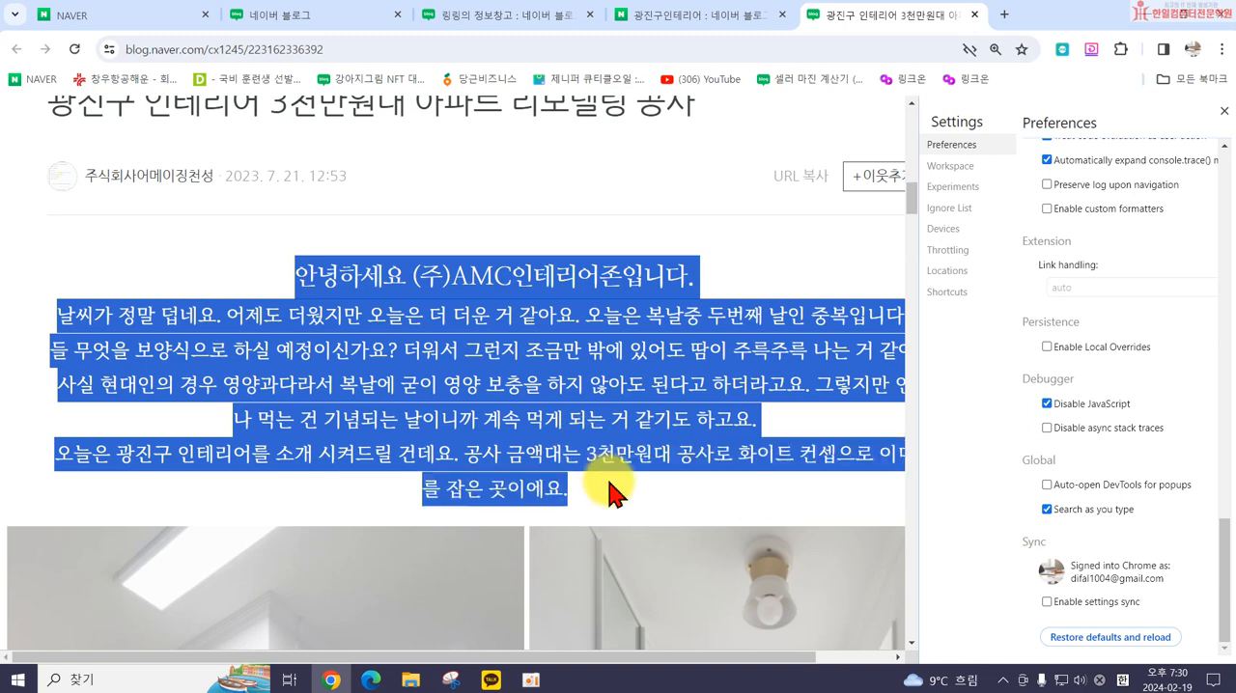
right_click(515, 417)
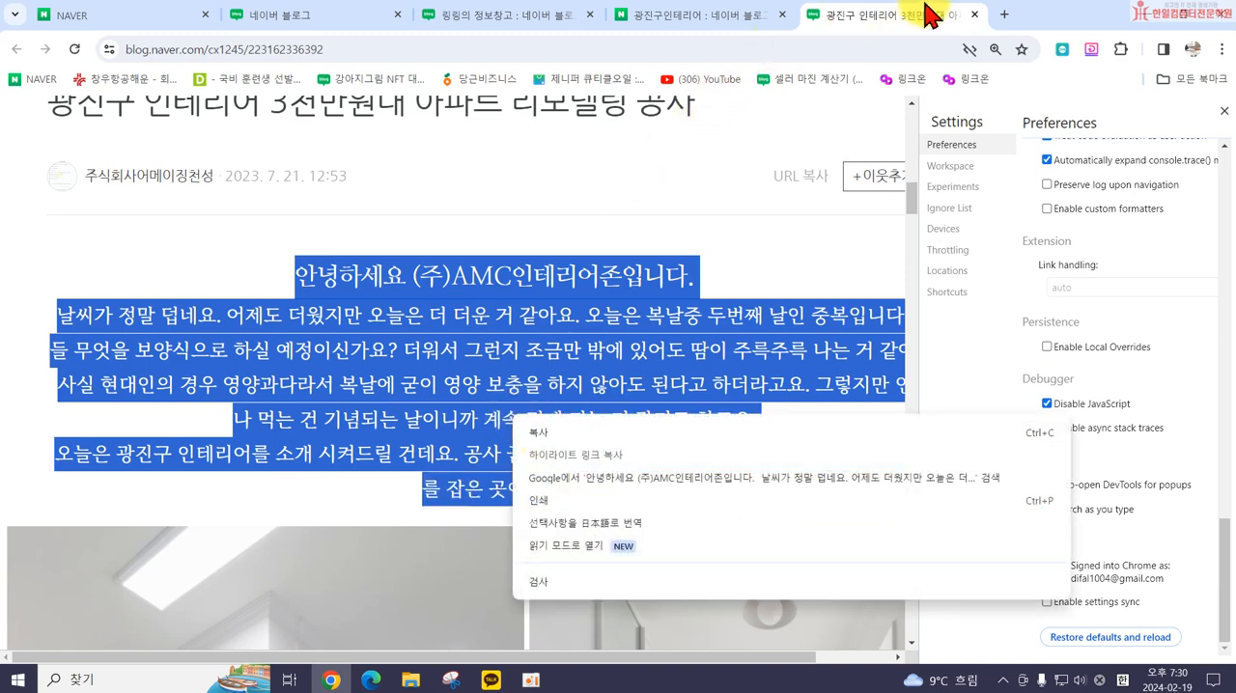
left_click(895, 17)
left_click_drag(1050, 14, 632, 49)
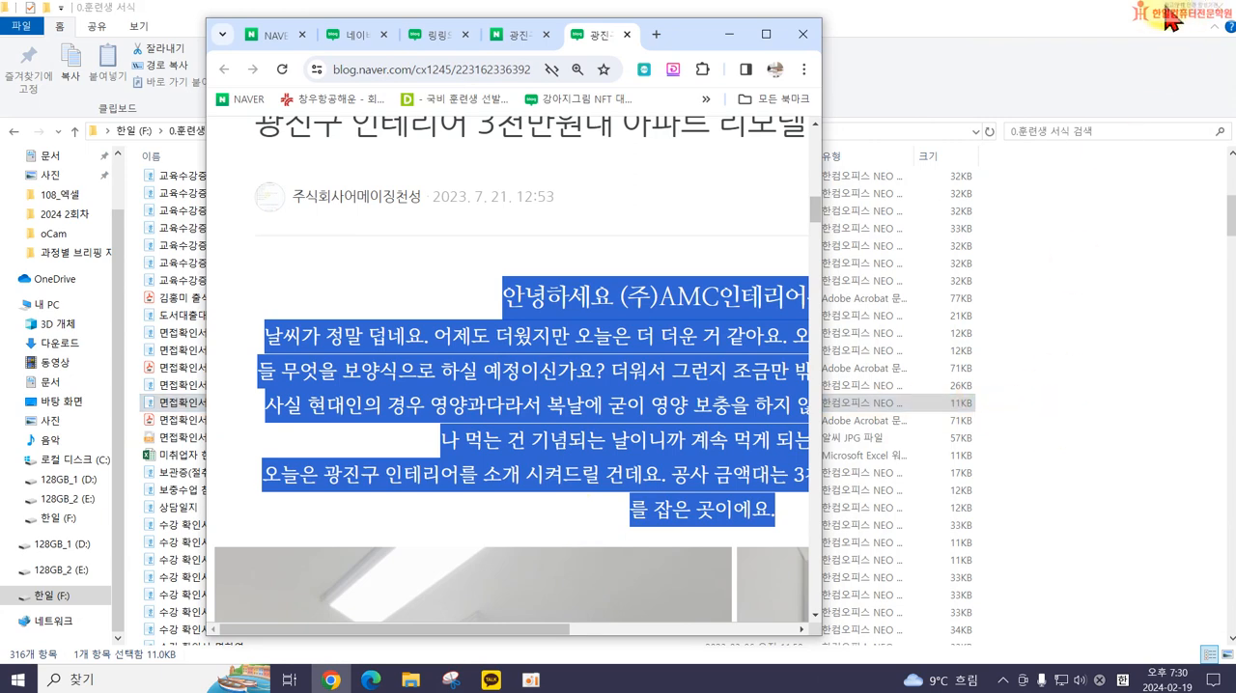
left_click(764, 35)
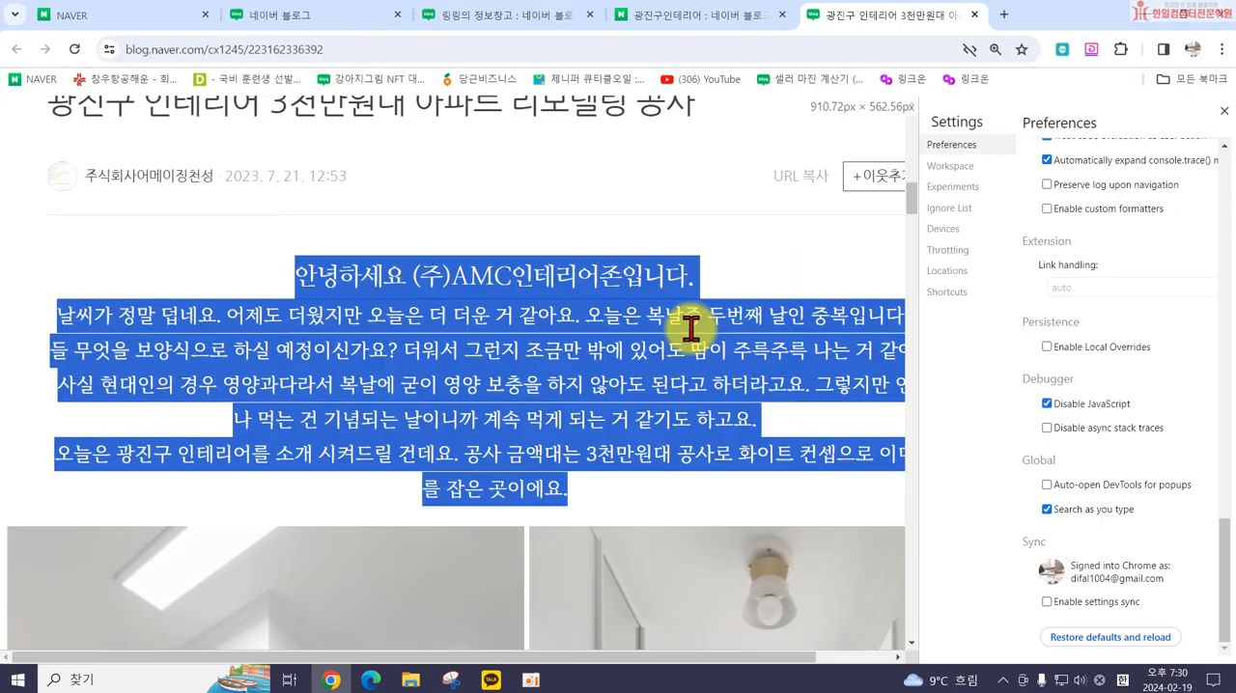
Step: Close the DevTools settings, language notice and panel, and clear the text selection in the post
left_click(1221, 108)
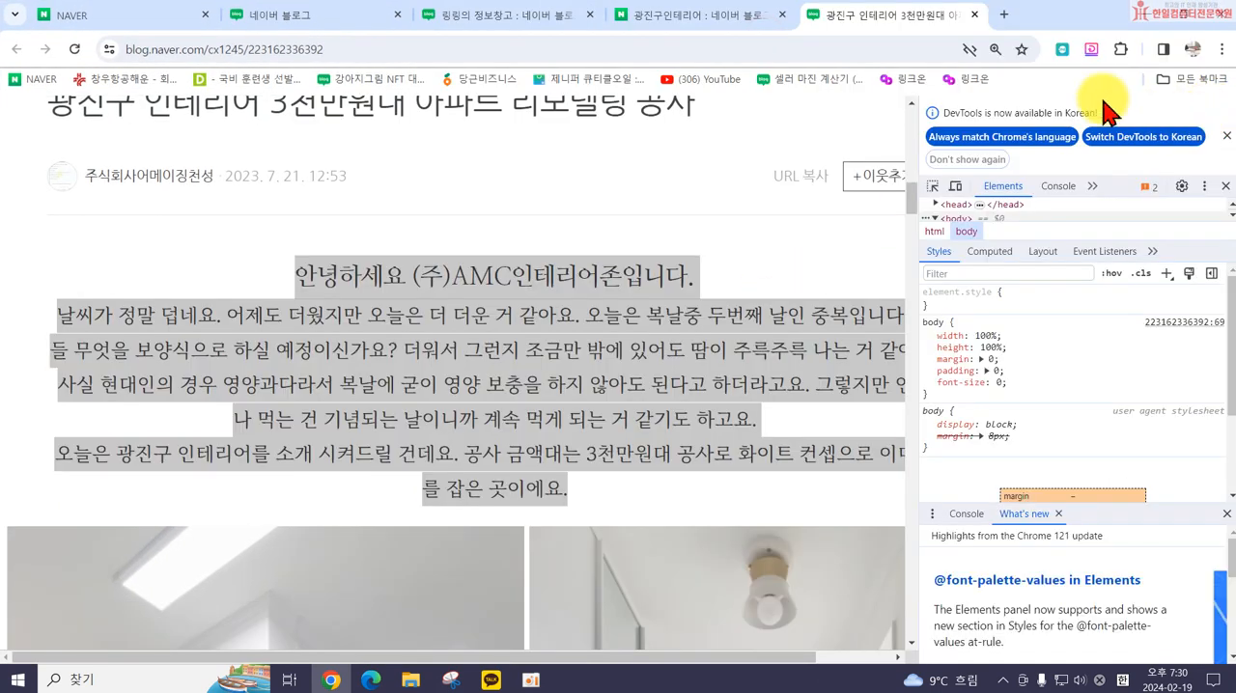
left_click(1225, 139)
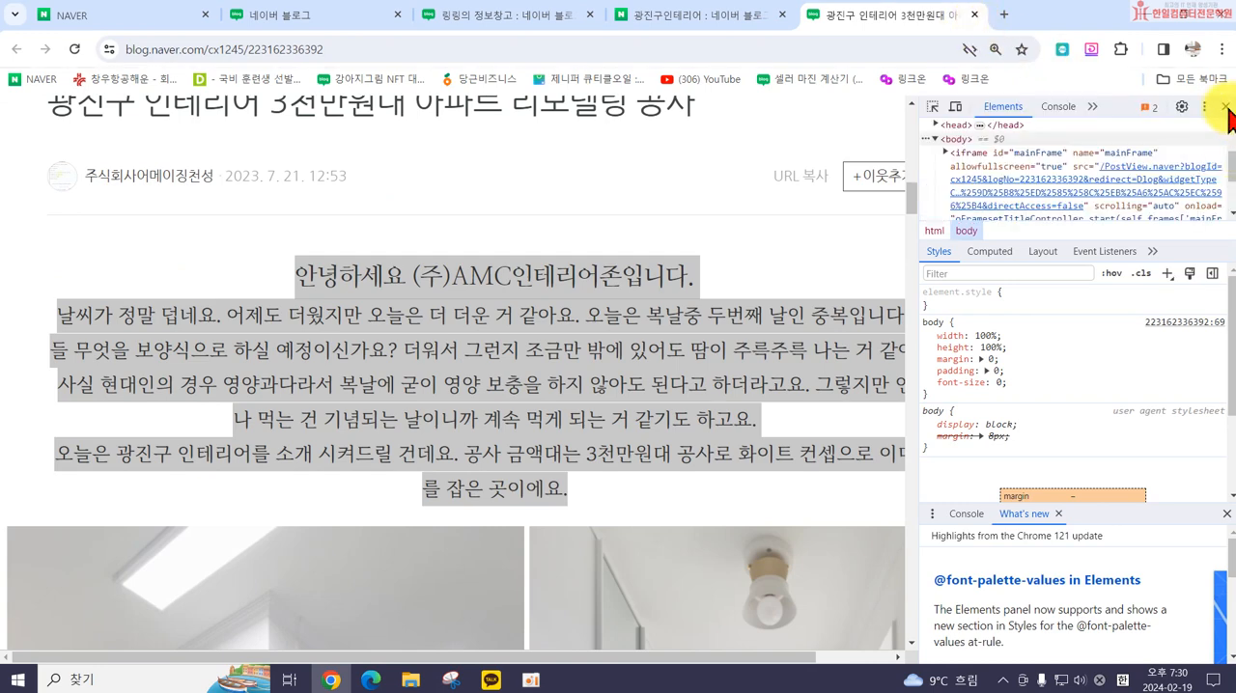
left_click(1224, 107)
left_click(849, 249)
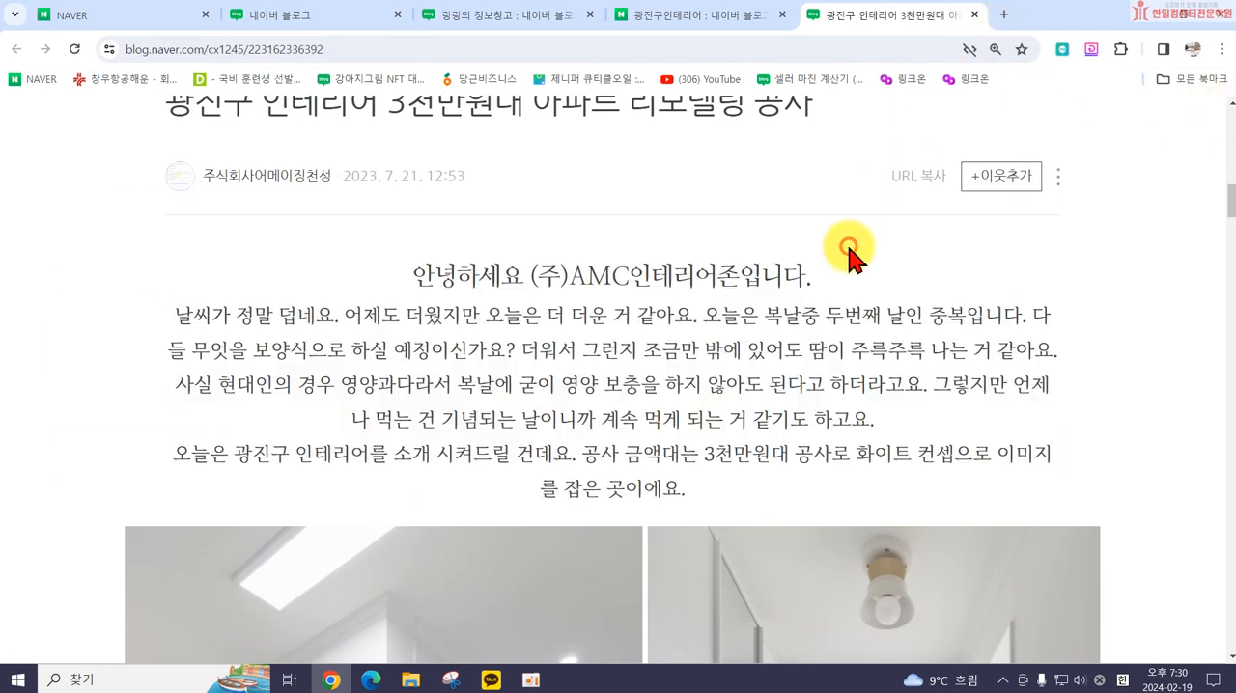
Step: Return to the blog management page and save the 콘텐츠 공유 설정 changes
left_click(440, 22)
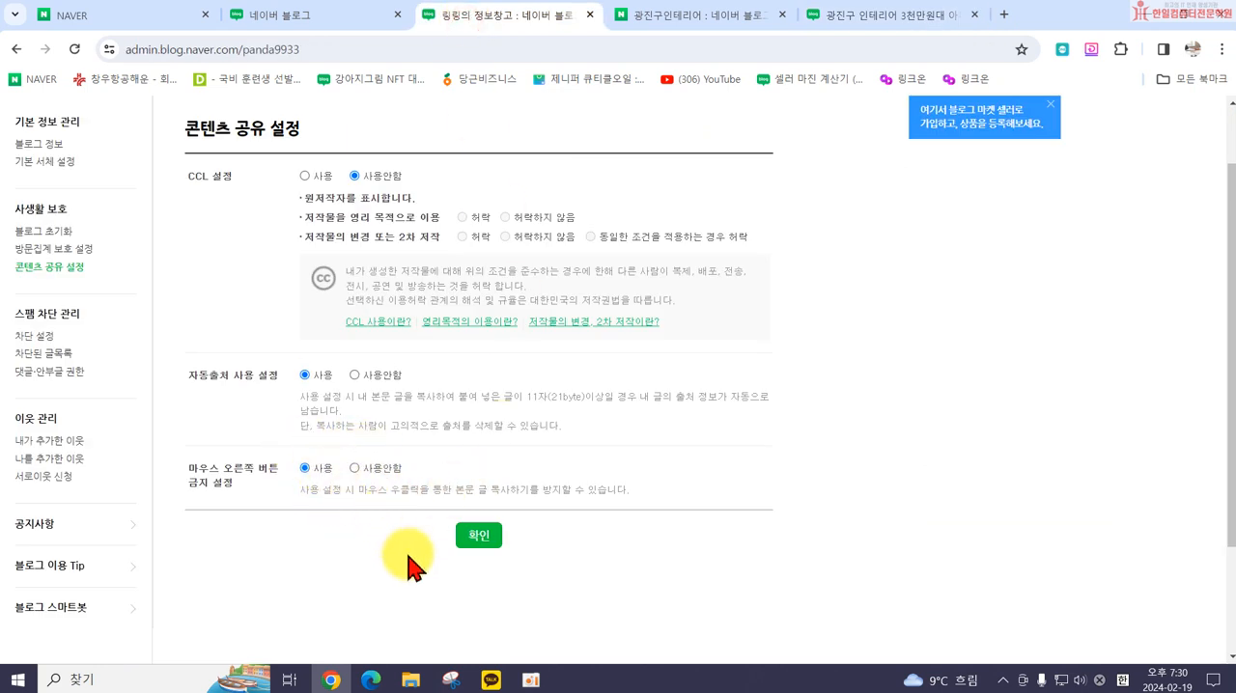
left_click(478, 537)
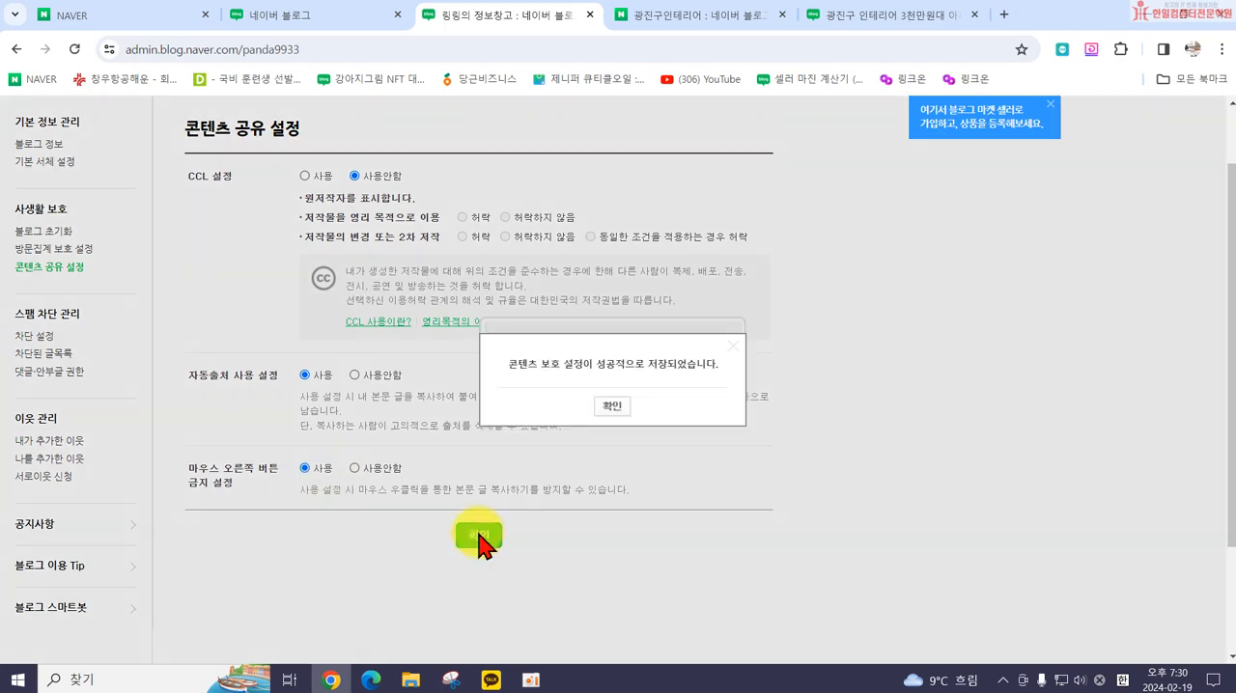
left_click(616, 407)
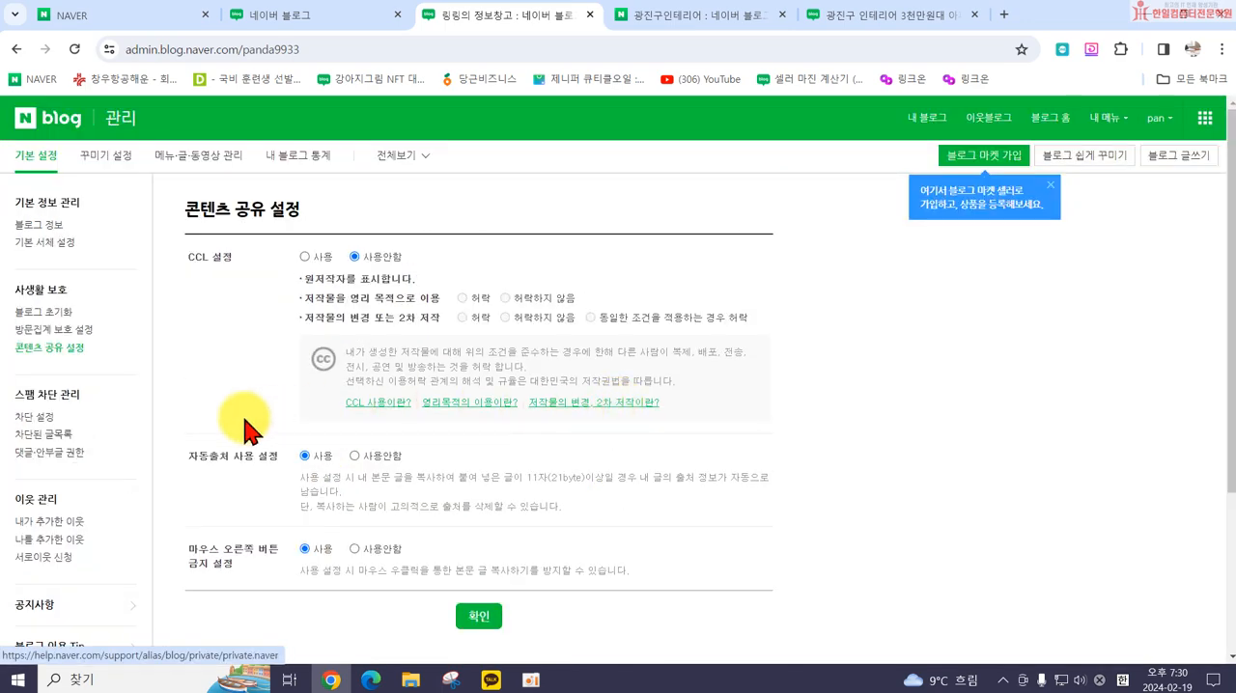
Step: Open 차단 설정 under 스팸 차단 관리 and review its 사용자 차단 and 키워드 차단 sections
left_click(33, 419)
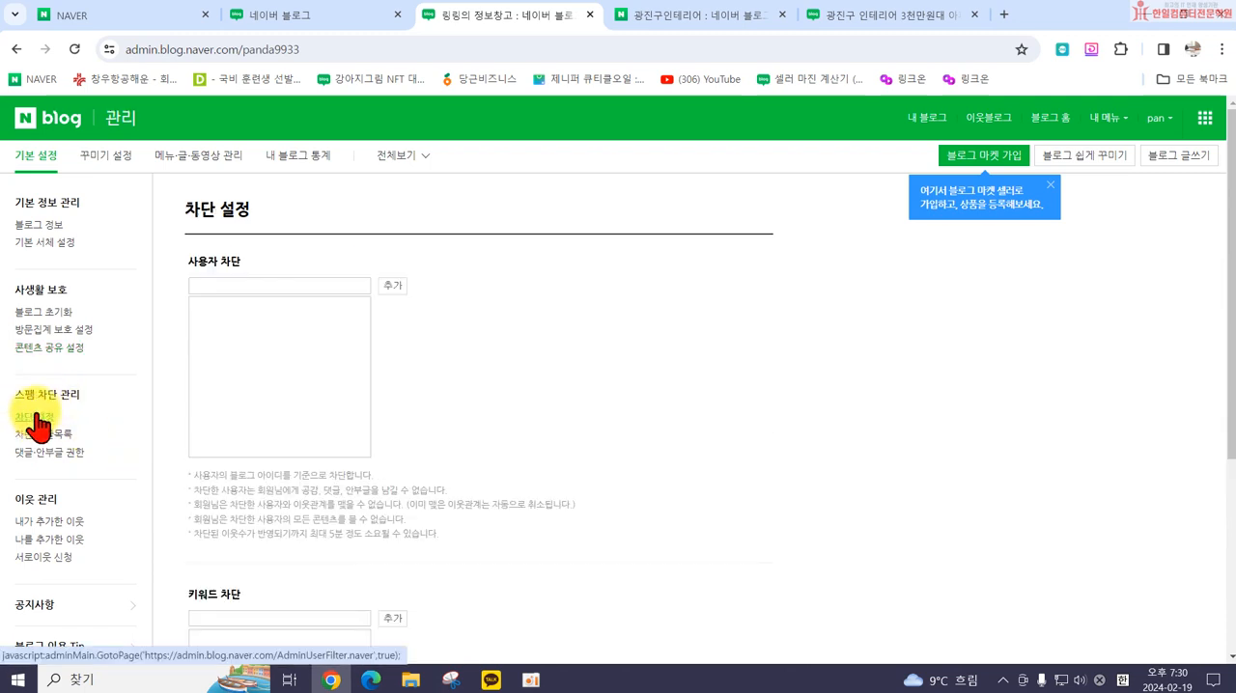
scroll(271, 492, "down", 1)
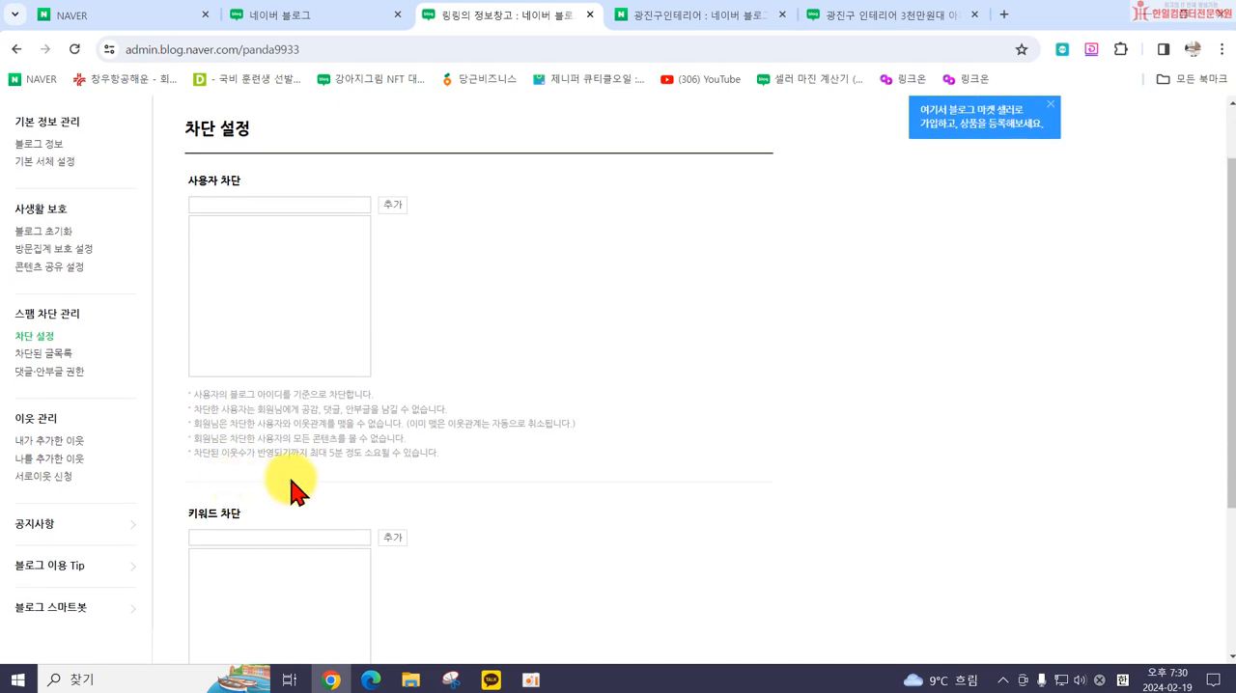
scroll(267, 433, "down", 1)
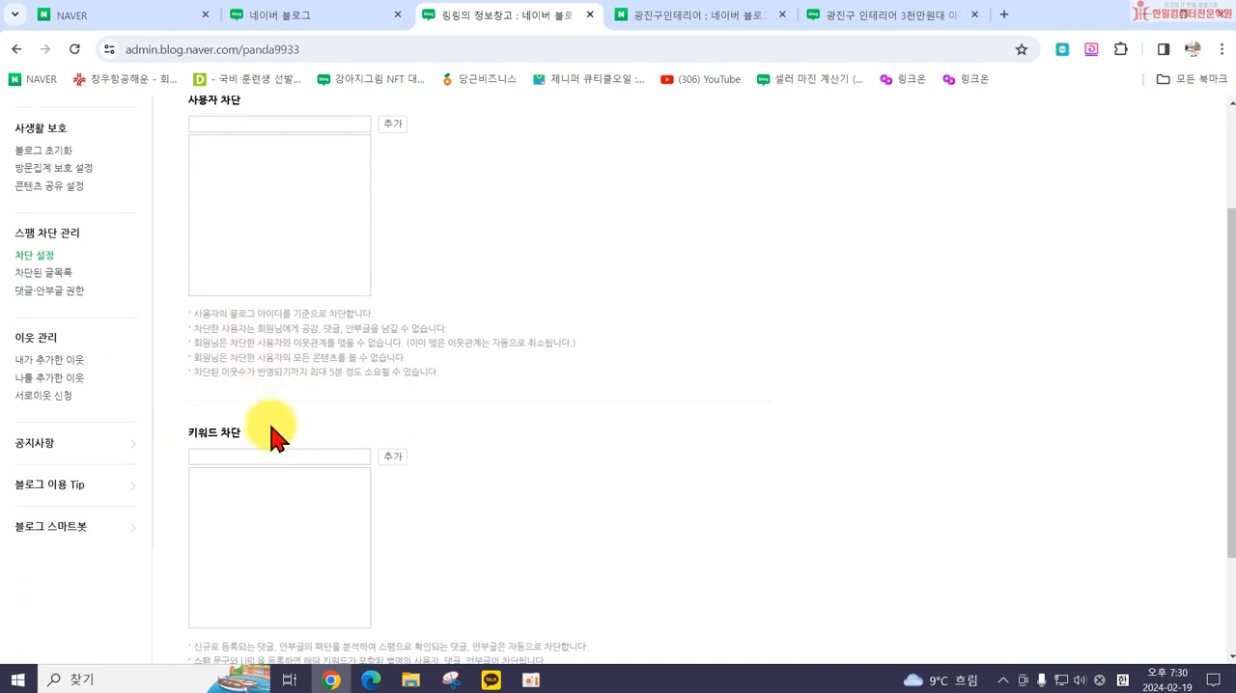
scroll(270, 433, "down", 2)
scroll(359, 431, "up", 3)
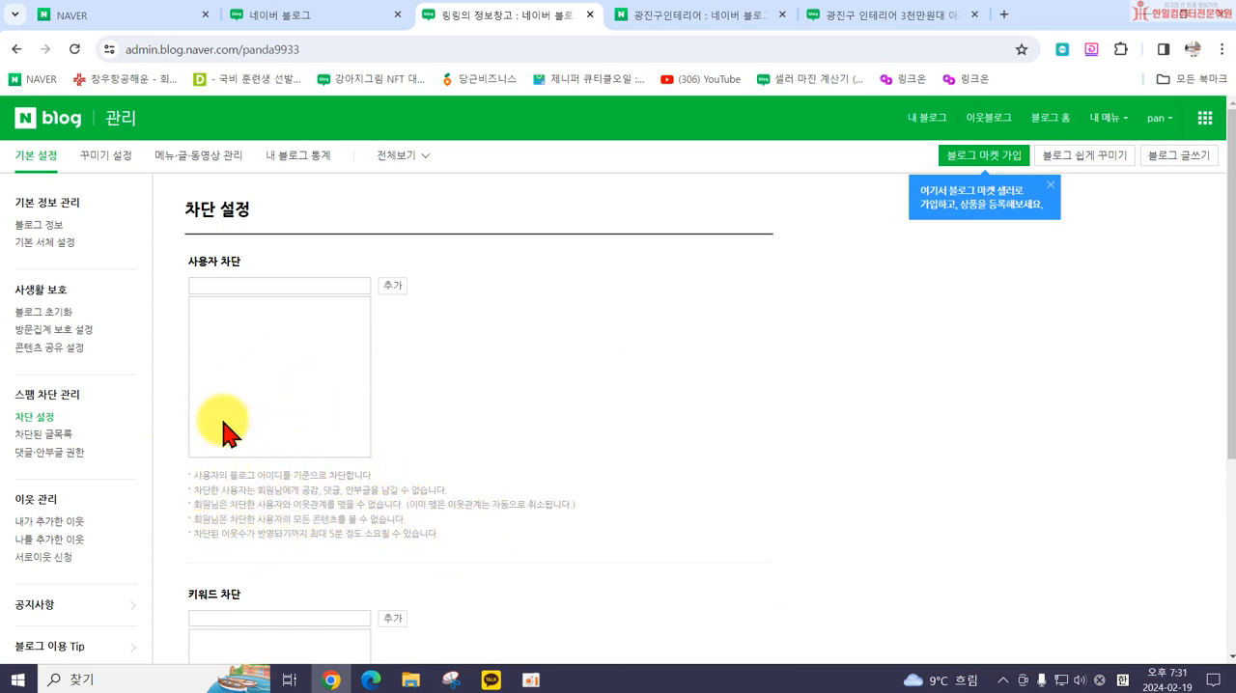
Step: View the 차단된 글목록 page and open the 댓글·안부글 권한 settings
left_click(44, 437)
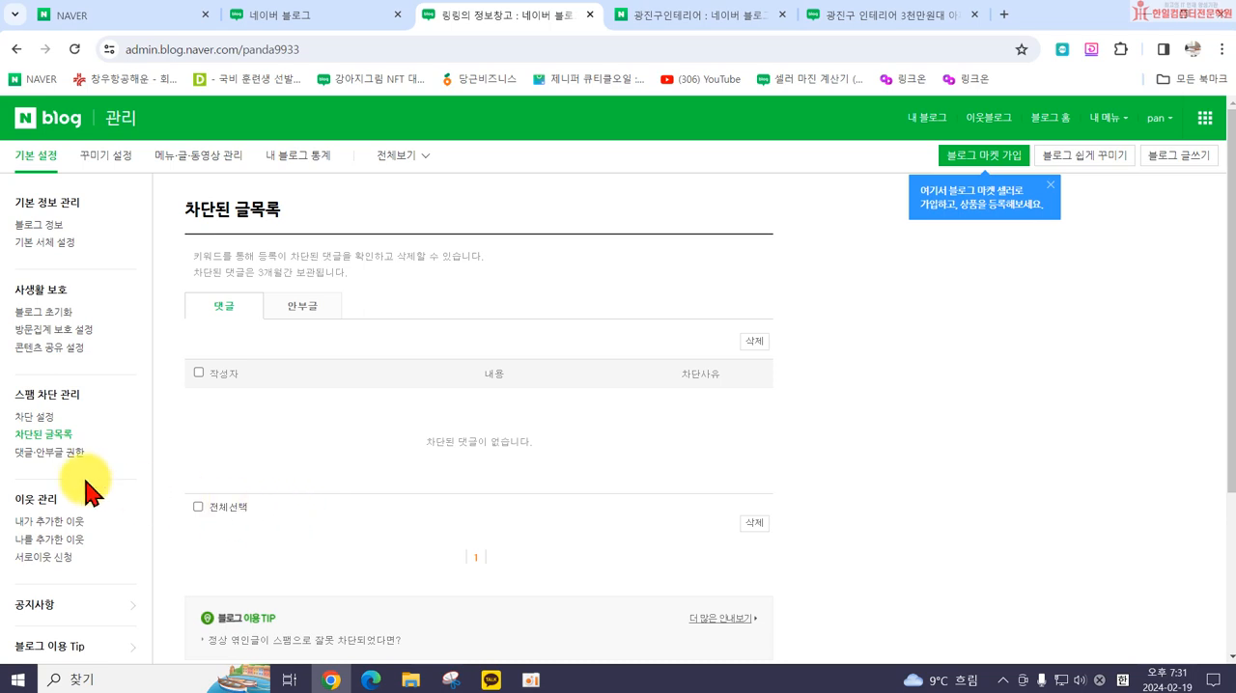
left_click(50, 453)
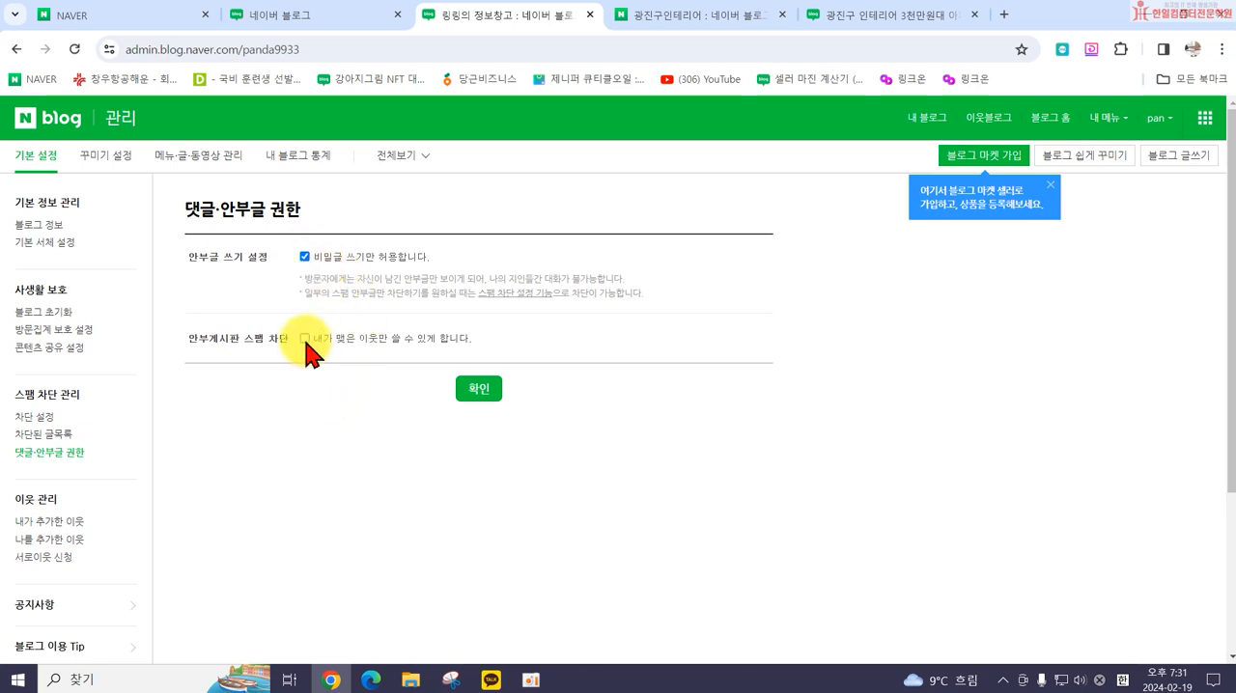
Step: Restrict 안부게시판 writing to 내가 맺은 이웃만 and save the 댓글·안부글 권한 settings
left_click(473, 391)
left_click(616, 406)
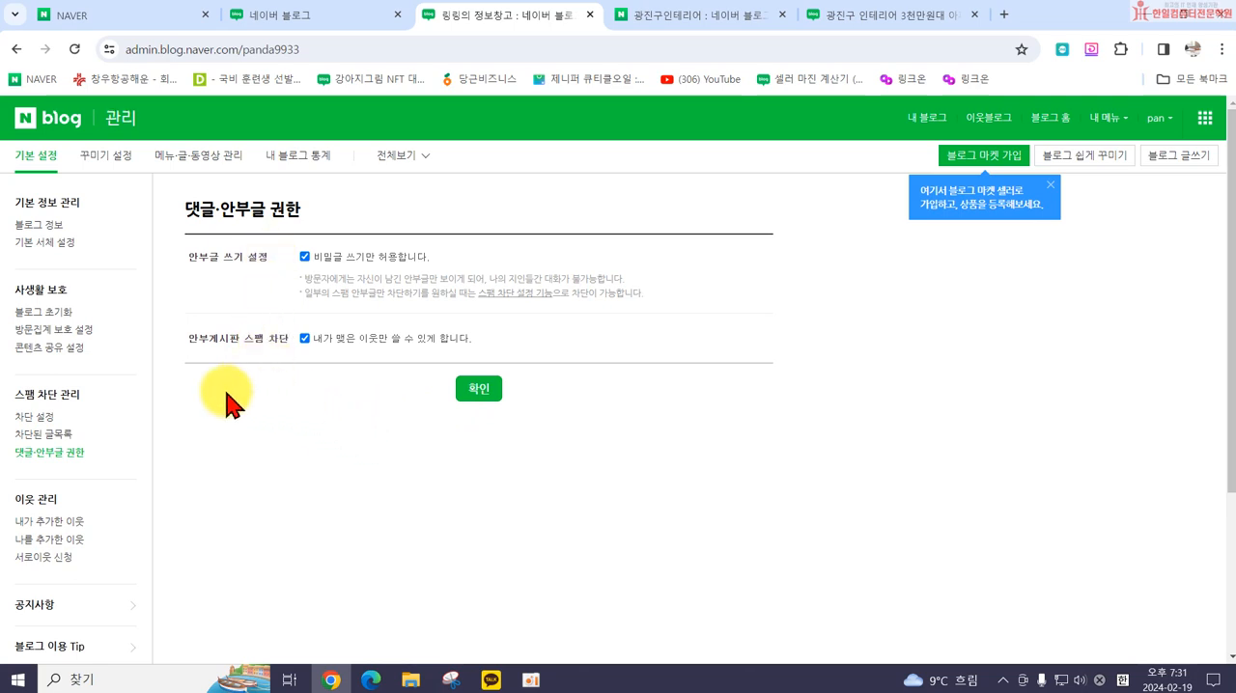
Step: Review the 내가 추가한 이웃 and 나를 추가한 이웃 lists under 이웃 관리
scroll(121, 521, "down", 1)
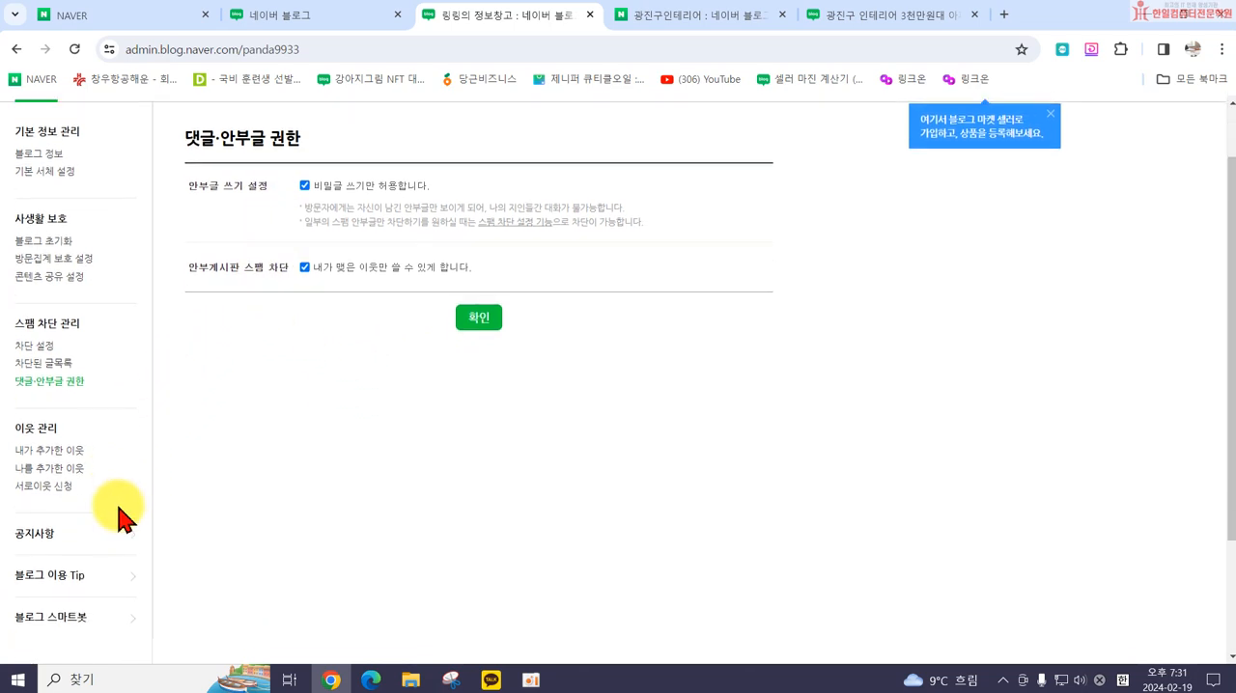
left_click(39, 444)
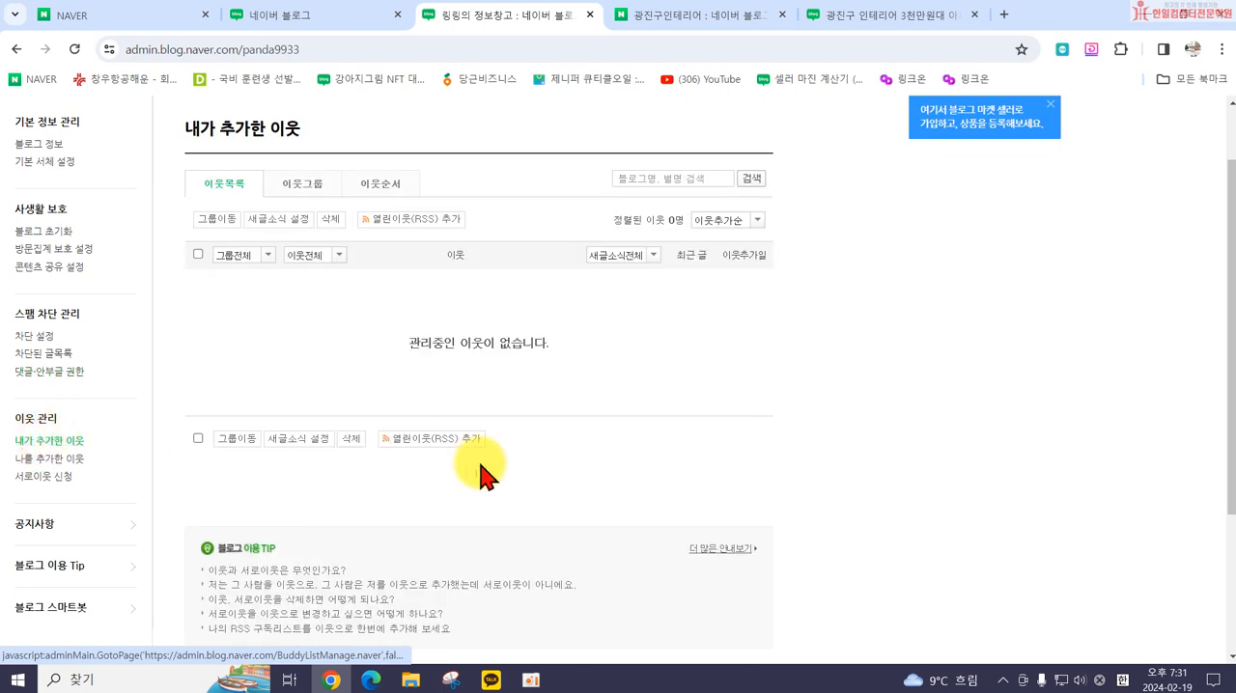
left_click(52, 460)
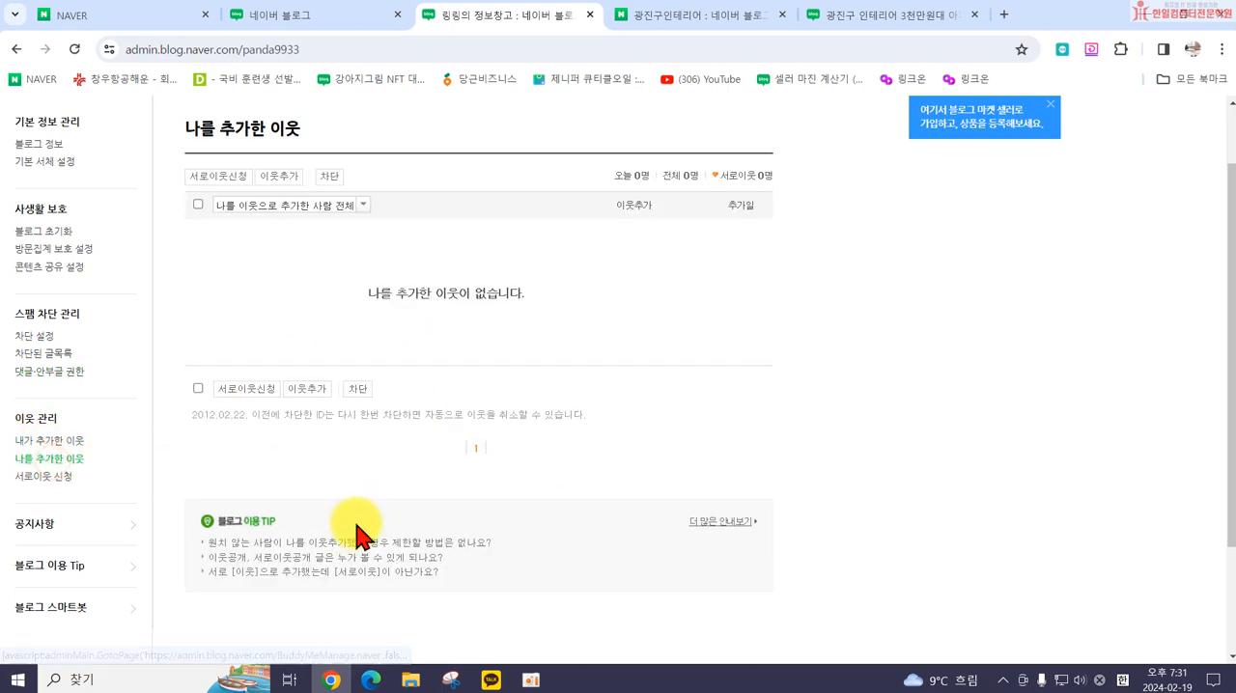
scroll(354, 529, "up", 1)
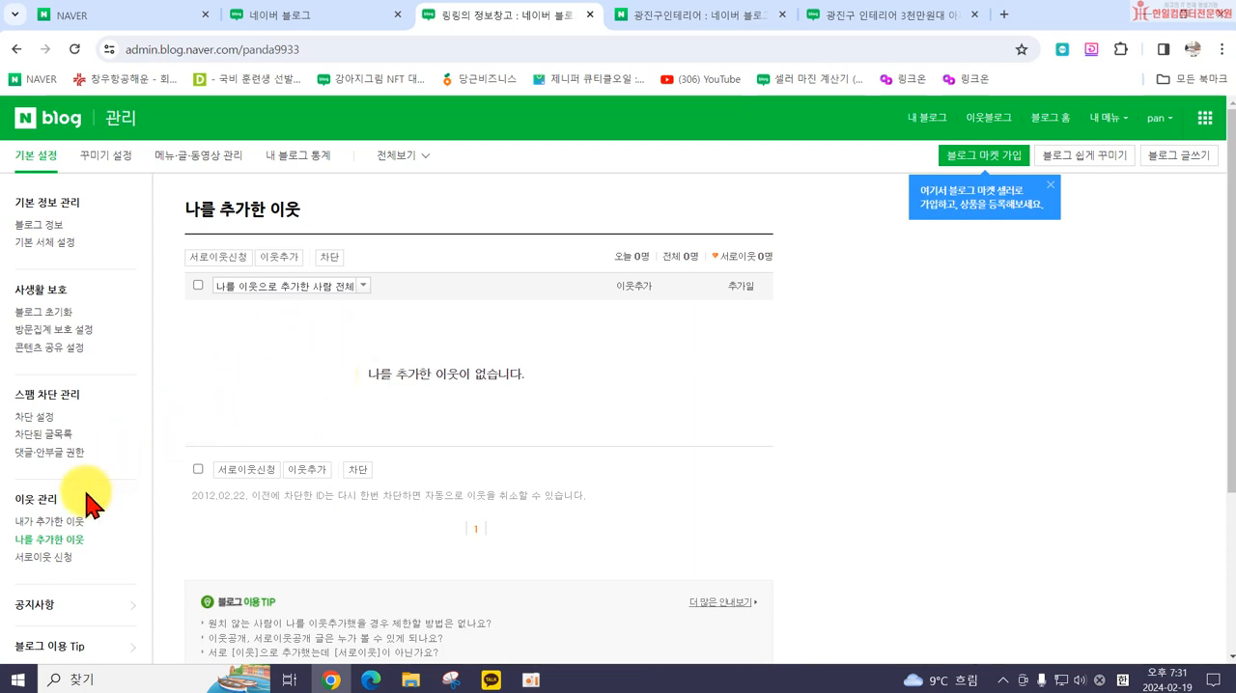
left_click(50, 522)
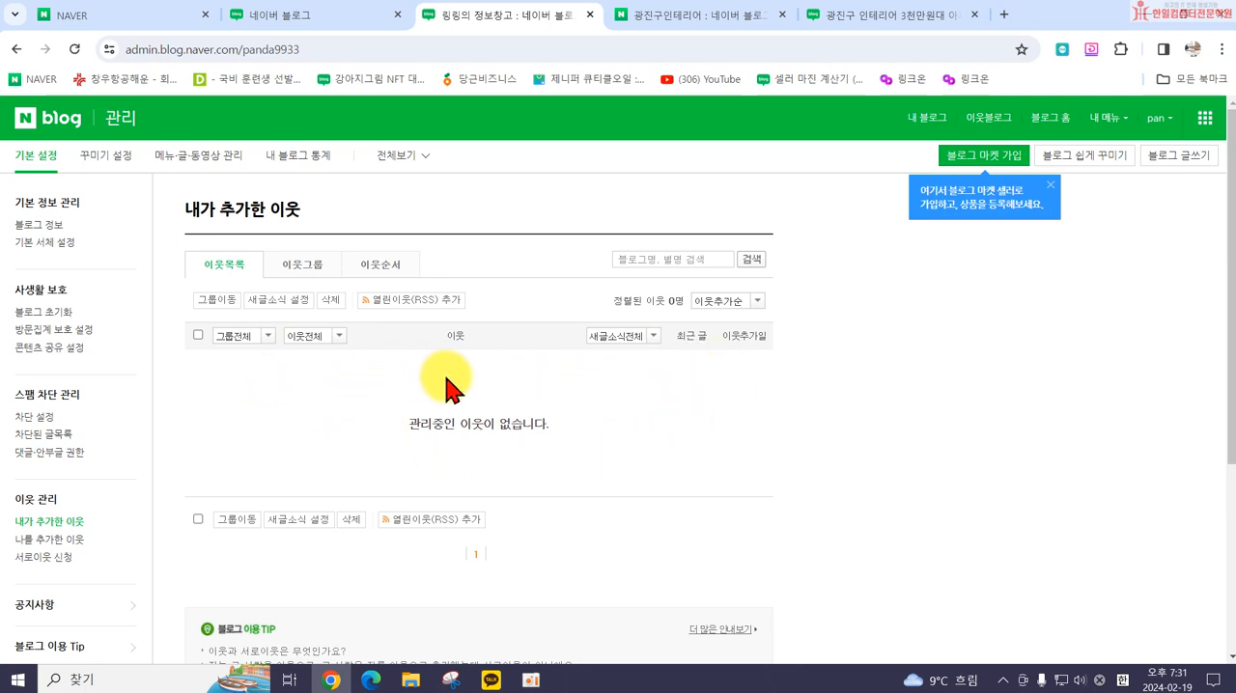
scroll(399, 433, "down", 2)
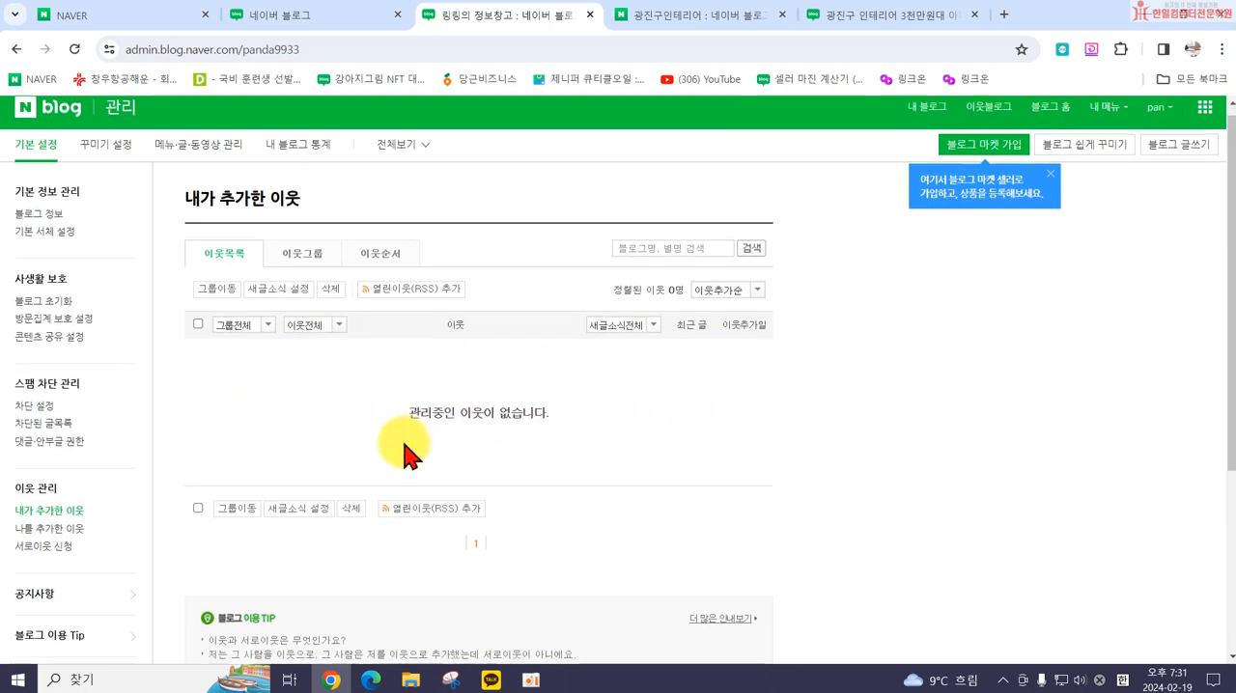
scroll(338, 439, "up", 2)
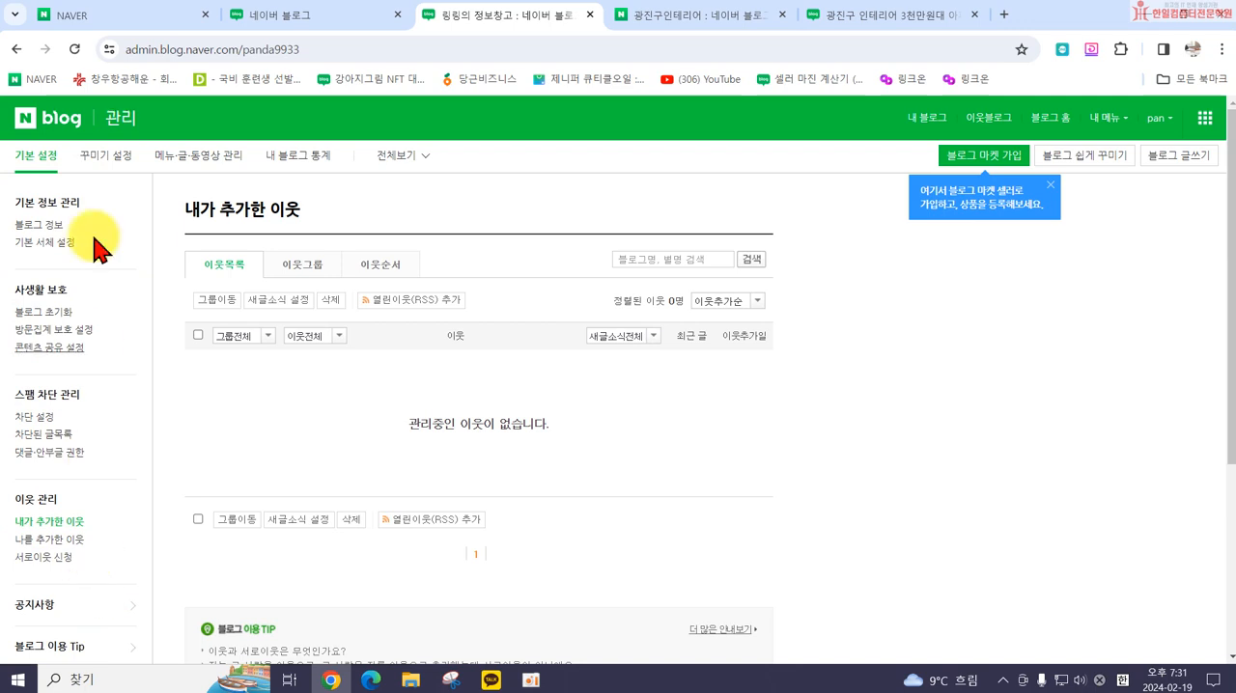
Step: Open 스킨 선택 in 꾸미기 설정 and browse the skins on the first two pages
left_click(97, 163)
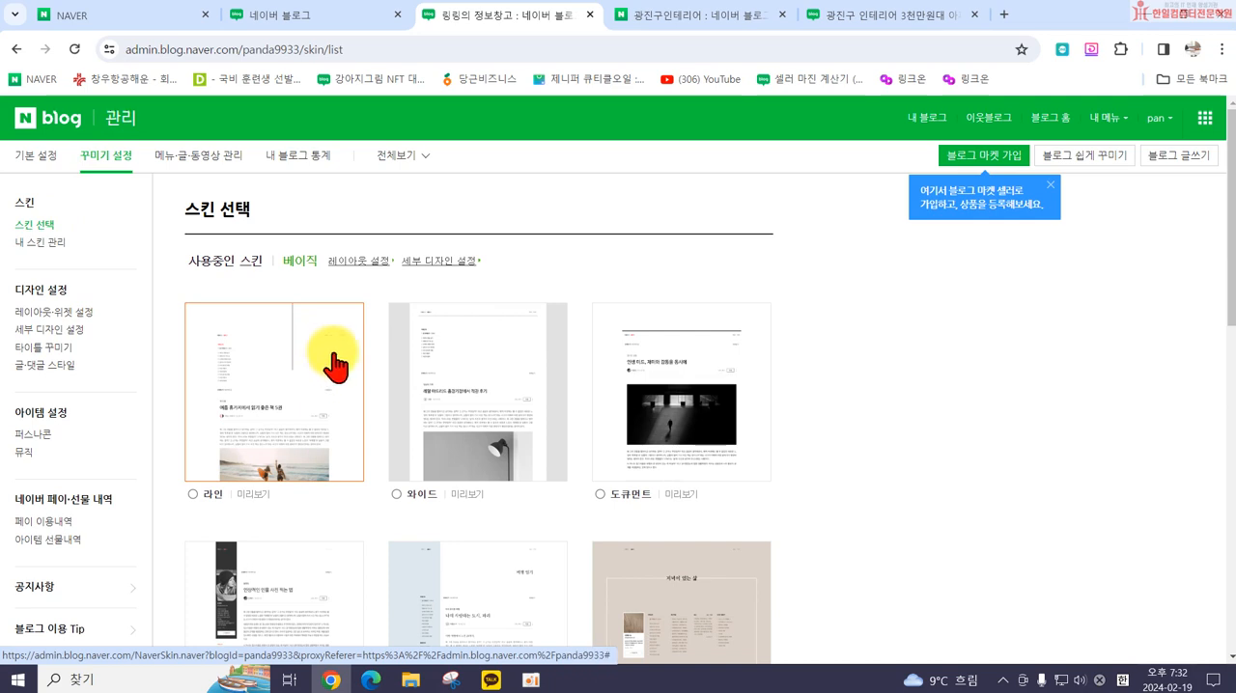
scroll(656, 419, "down", 3)
scroll(483, 454, "down", 3)
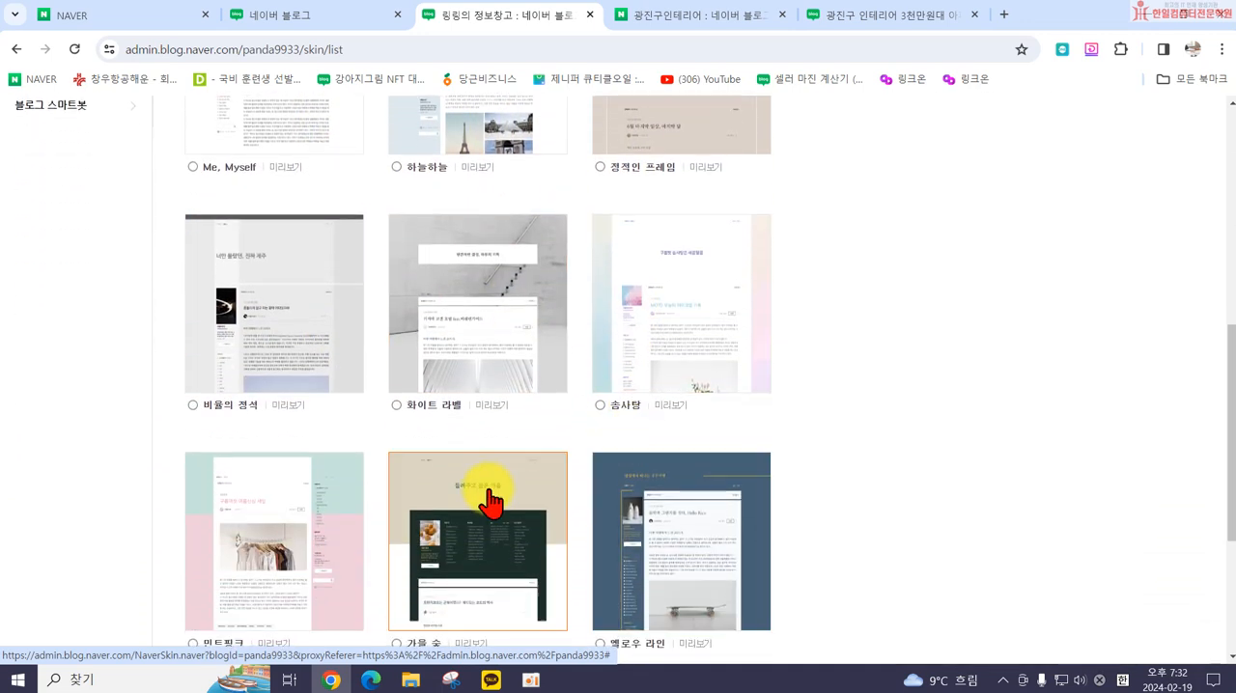
scroll(544, 494, "down", 3)
left_click(424, 469)
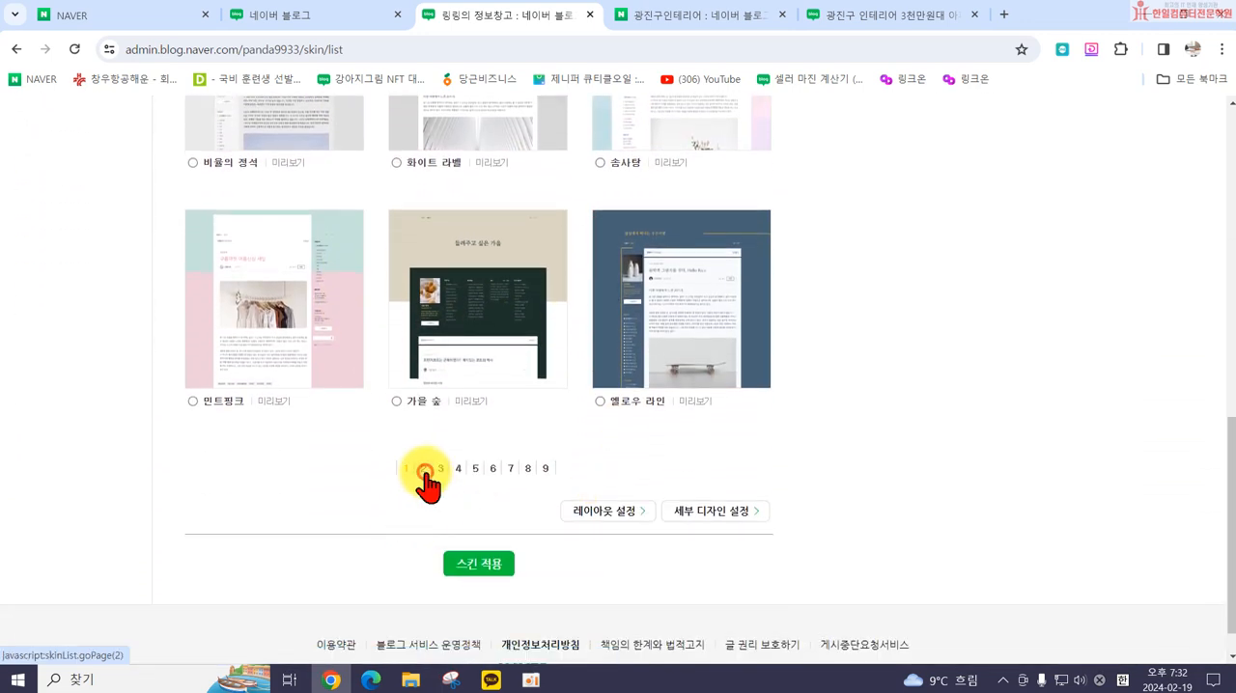
scroll(410, 488, "down", 2)
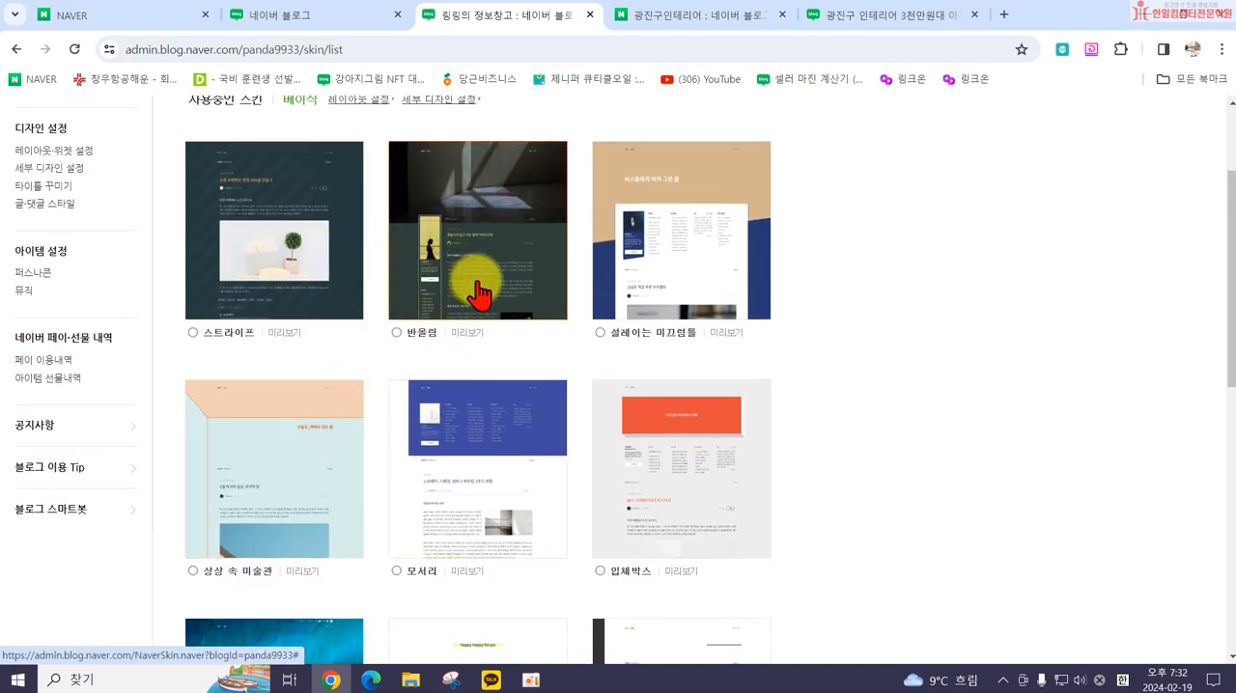
scroll(627, 386, "down", 4)
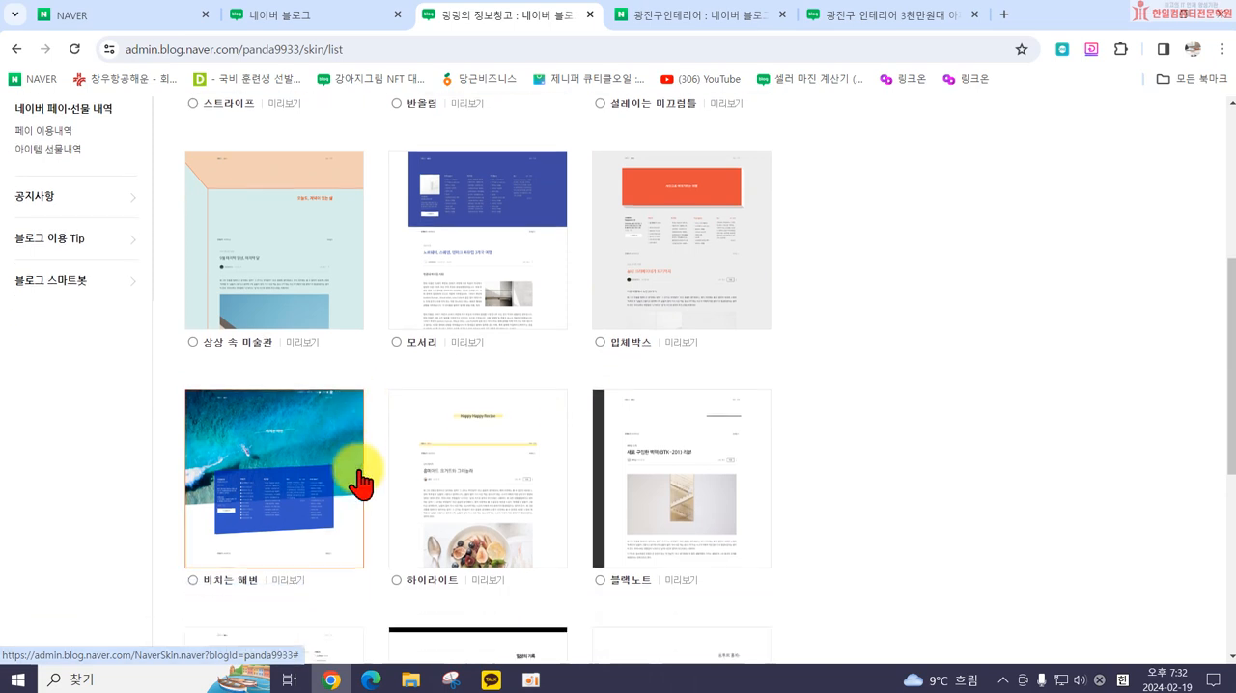
scroll(386, 521, "down", 2)
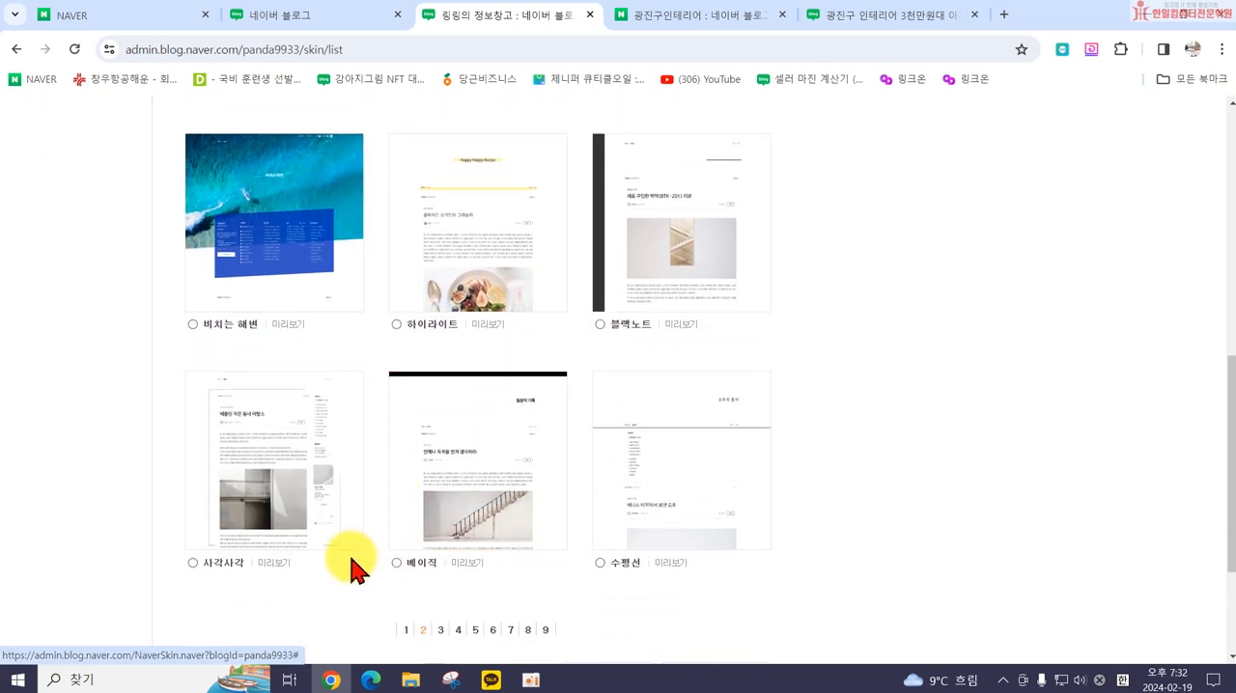
left_click(406, 630)
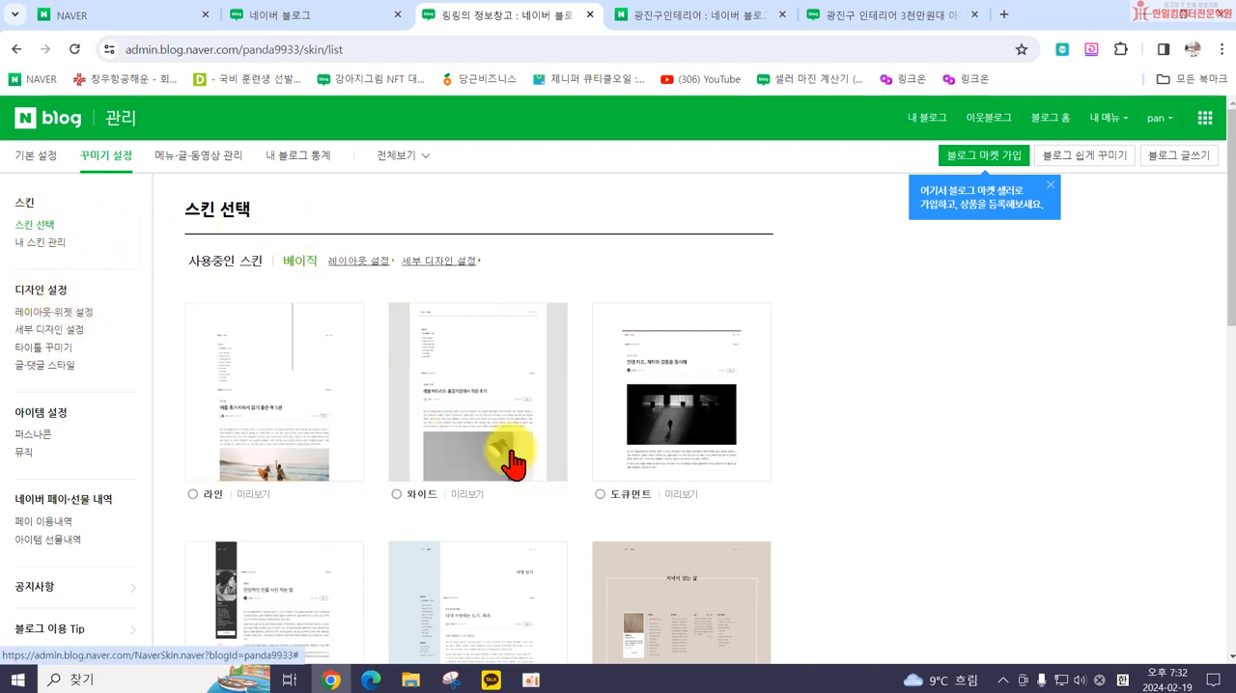
Step: Compare the skins on page 1 again with those on page 2 of the skin list
scroll(815, 548, "down", 3)
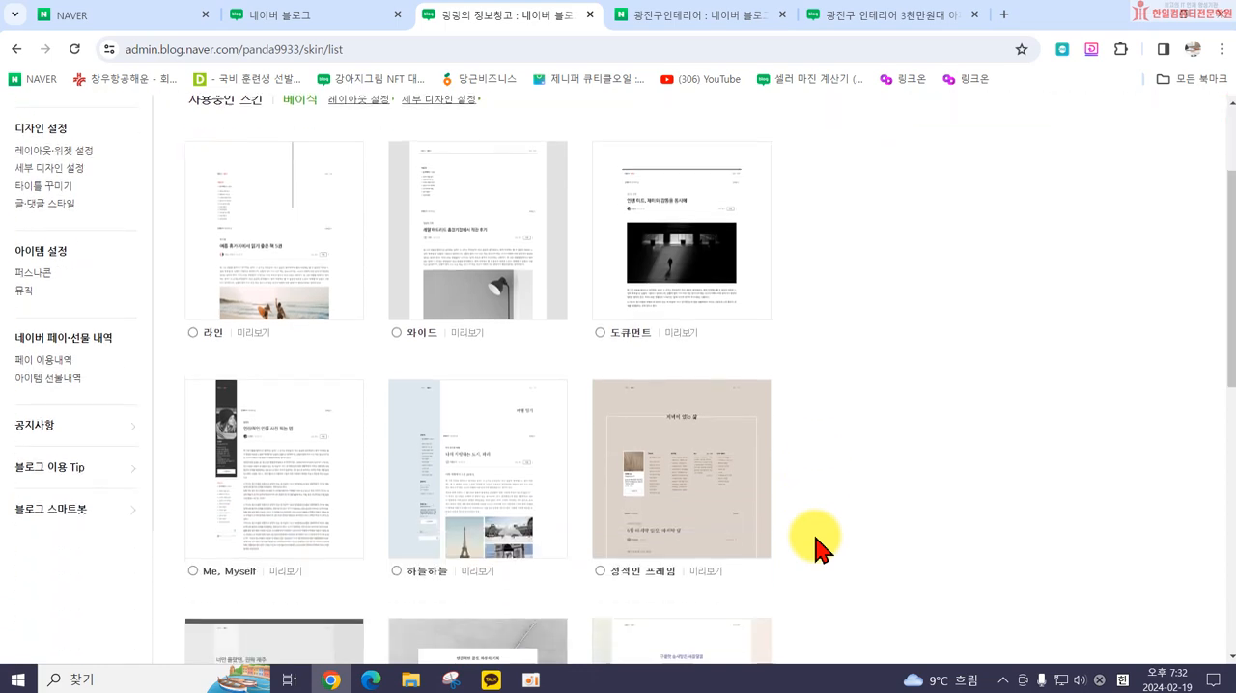
scroll(741, 369, "up", 2)
scroll(741, 369, "up", 2)
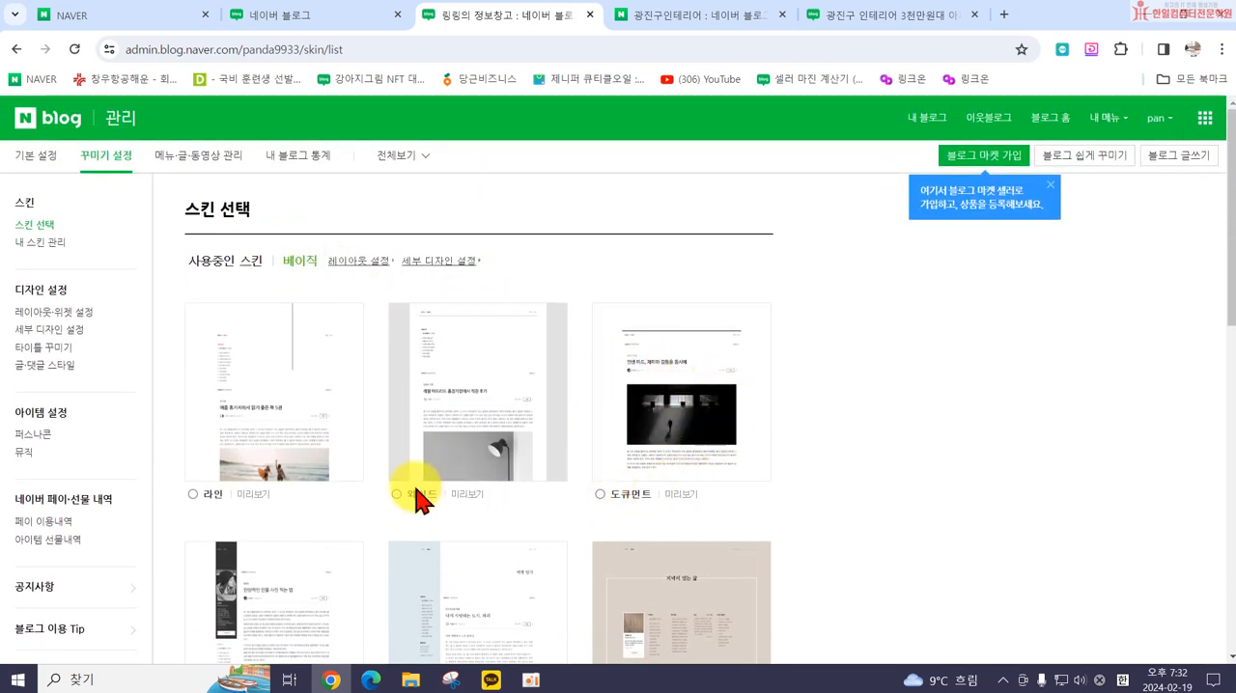
scroll(584, 517, "down", 3)
scroll(719, 589, "down", 1)
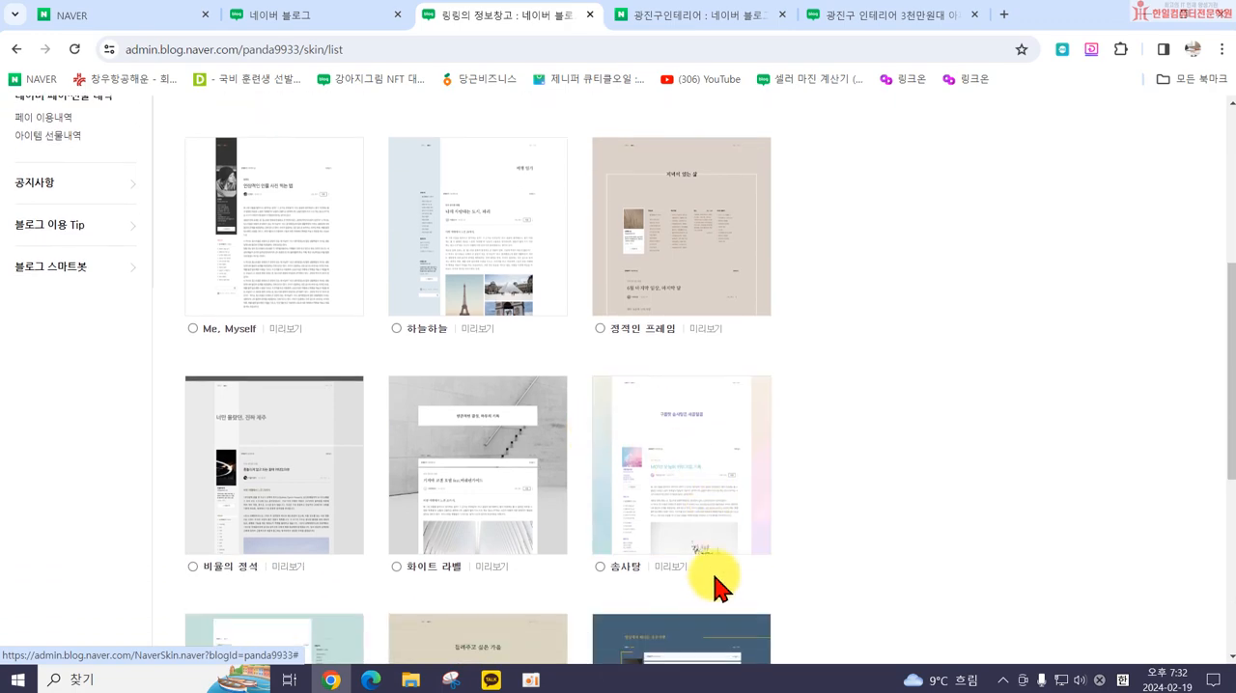
scroll(715, 541, "up", 4)
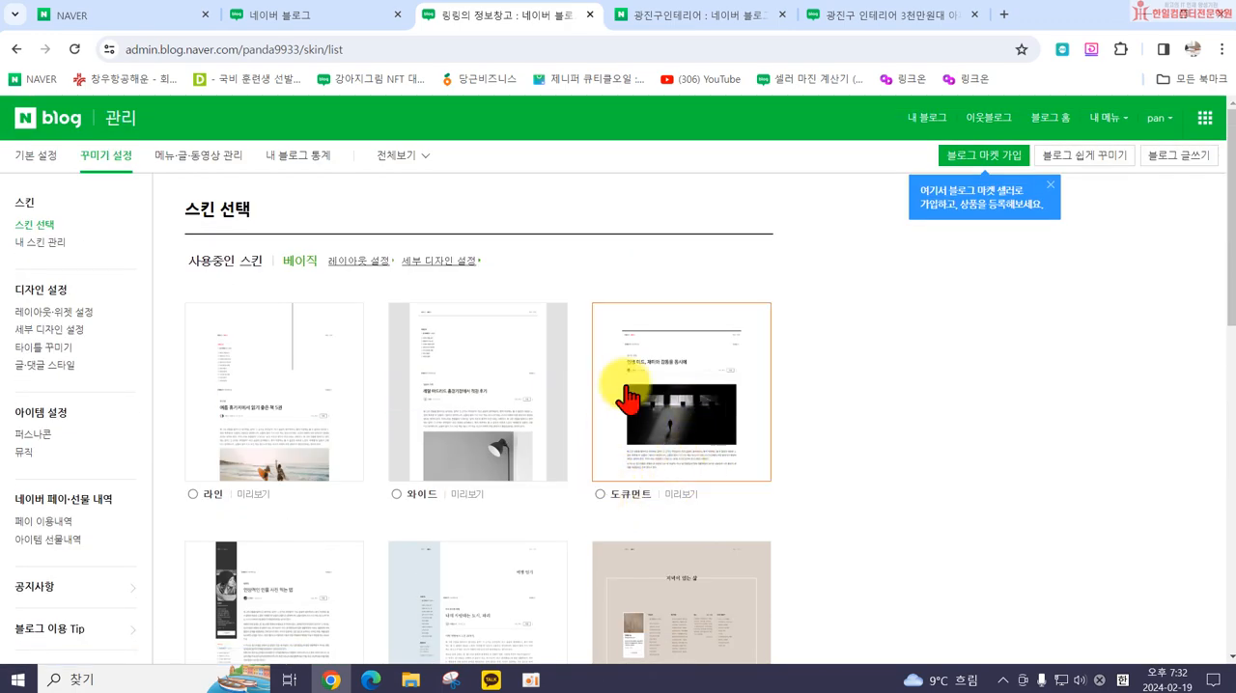
scroll(701, 434, "down", 10)
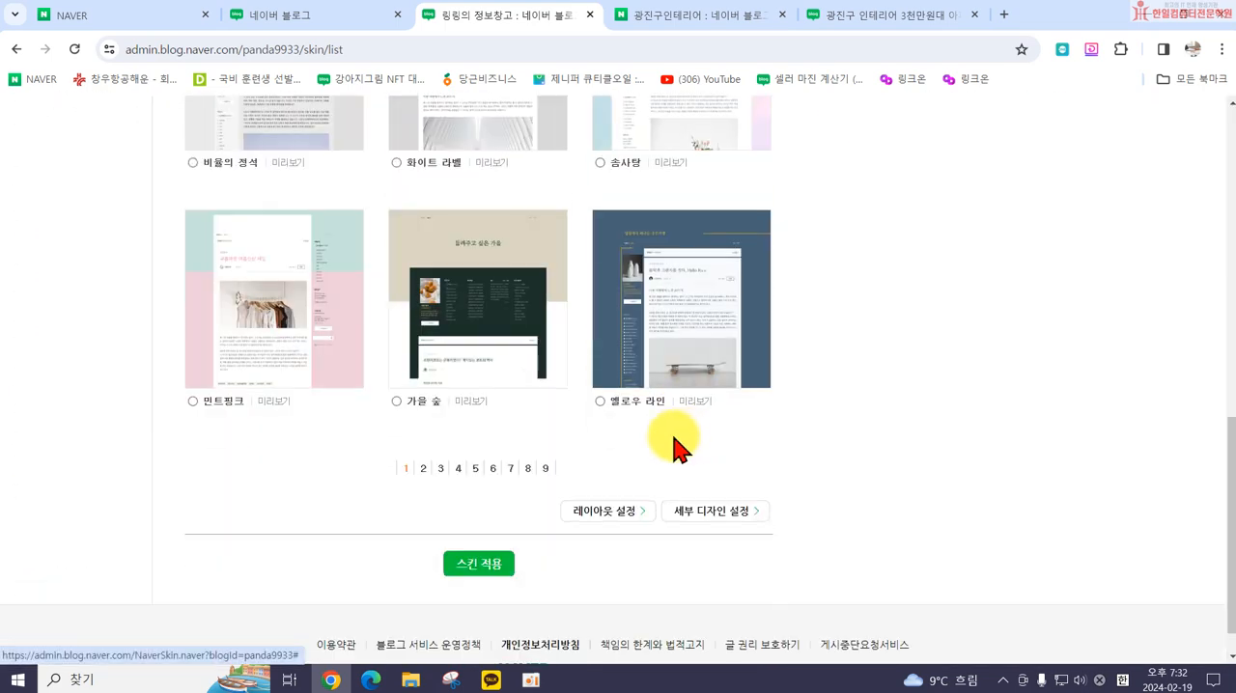
left_click(423, 468)
scroll(502, 473, "down", 5)
scroll(494, 552, "down", 1)
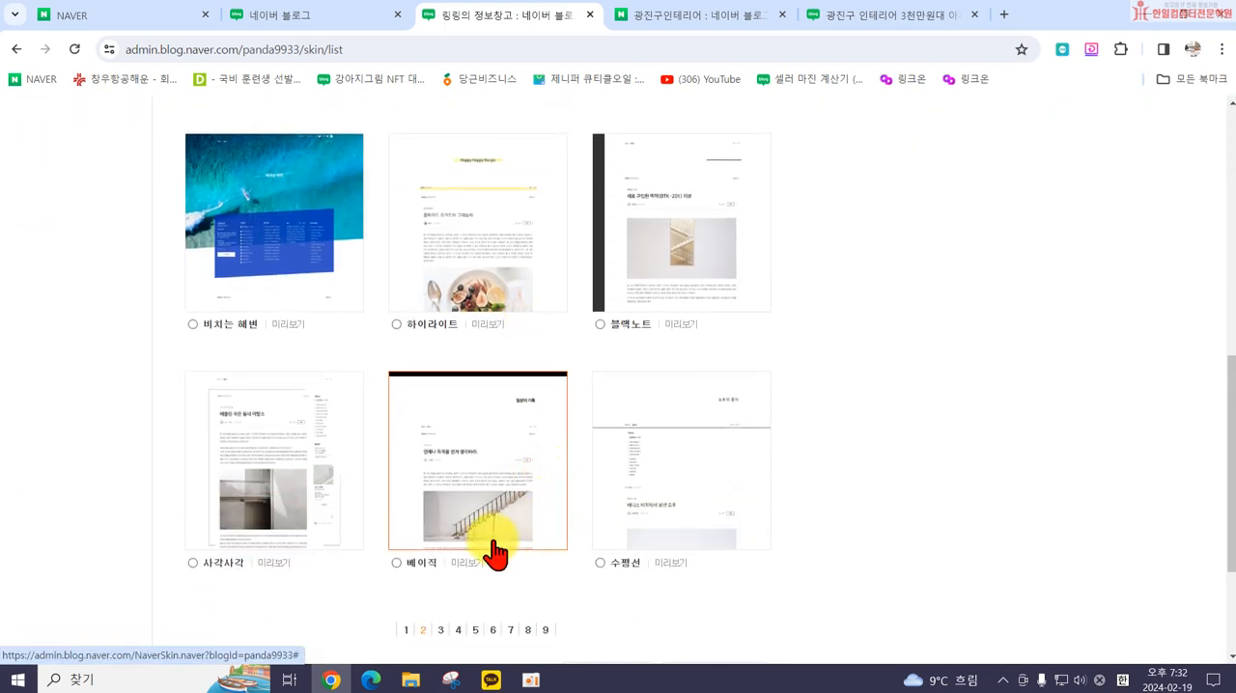
Step: Apply the 도큐먼트 skin from page 1 of the skin list and check the blog's new look
left_click(404, 629)
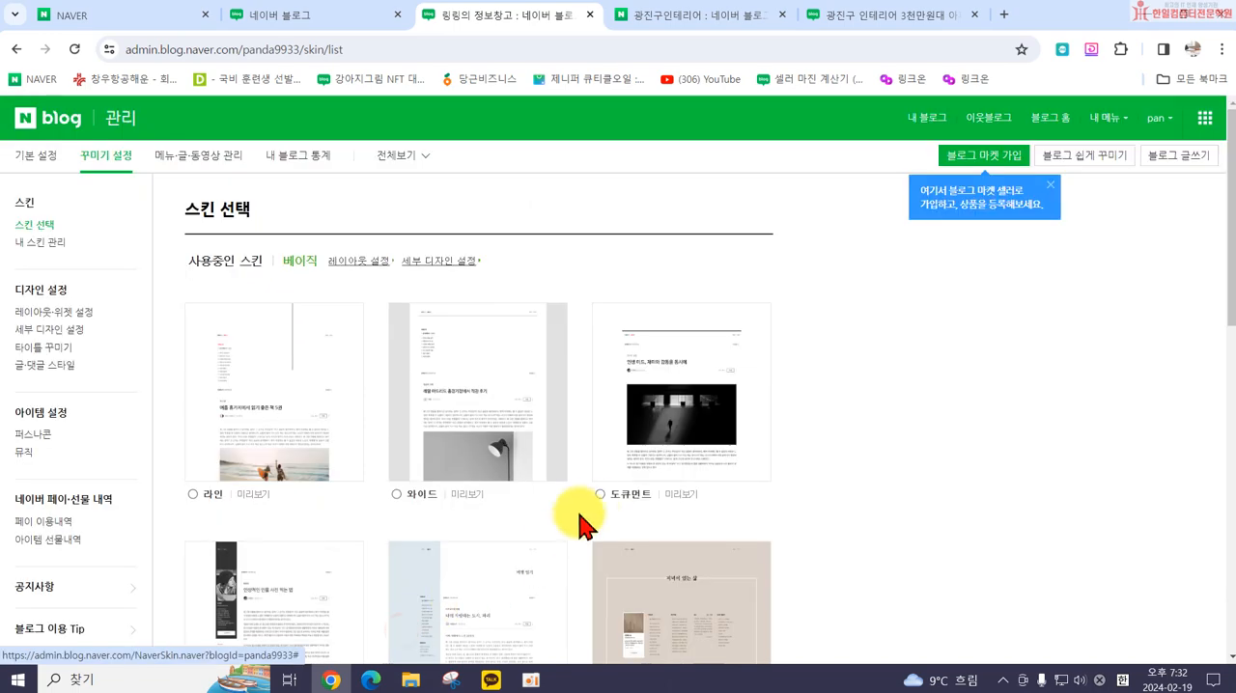
left_click(598, 494)
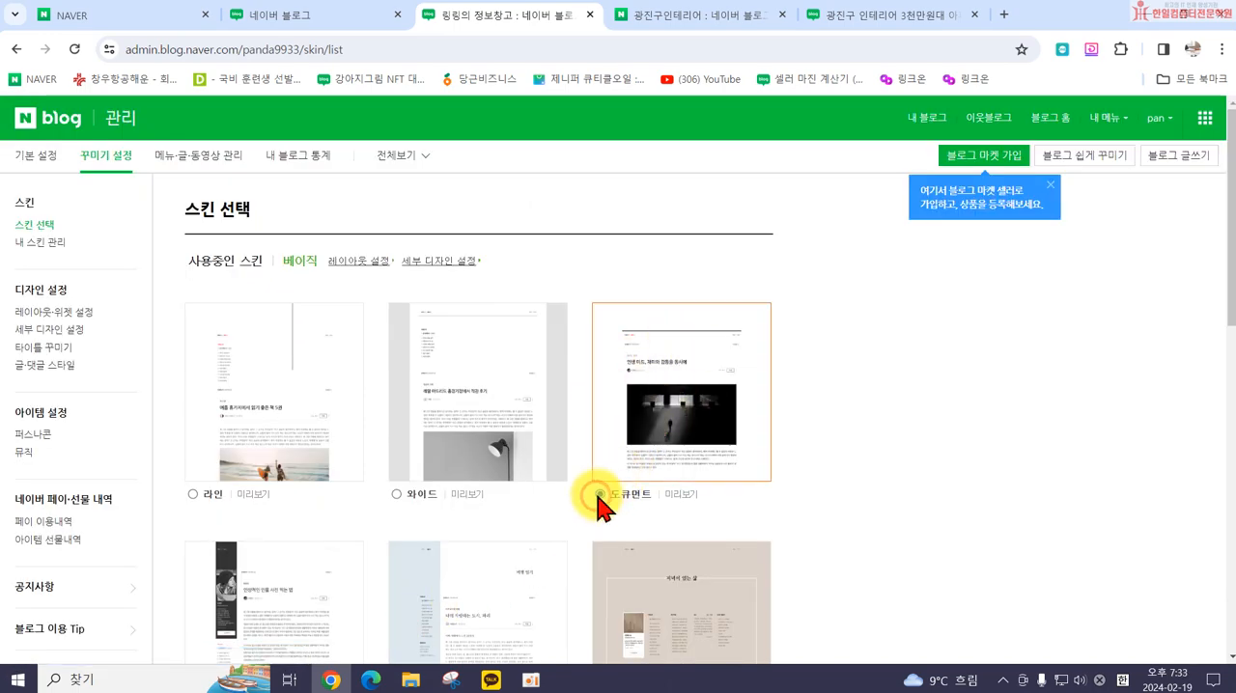
scroll(816, 489, "down", 5)
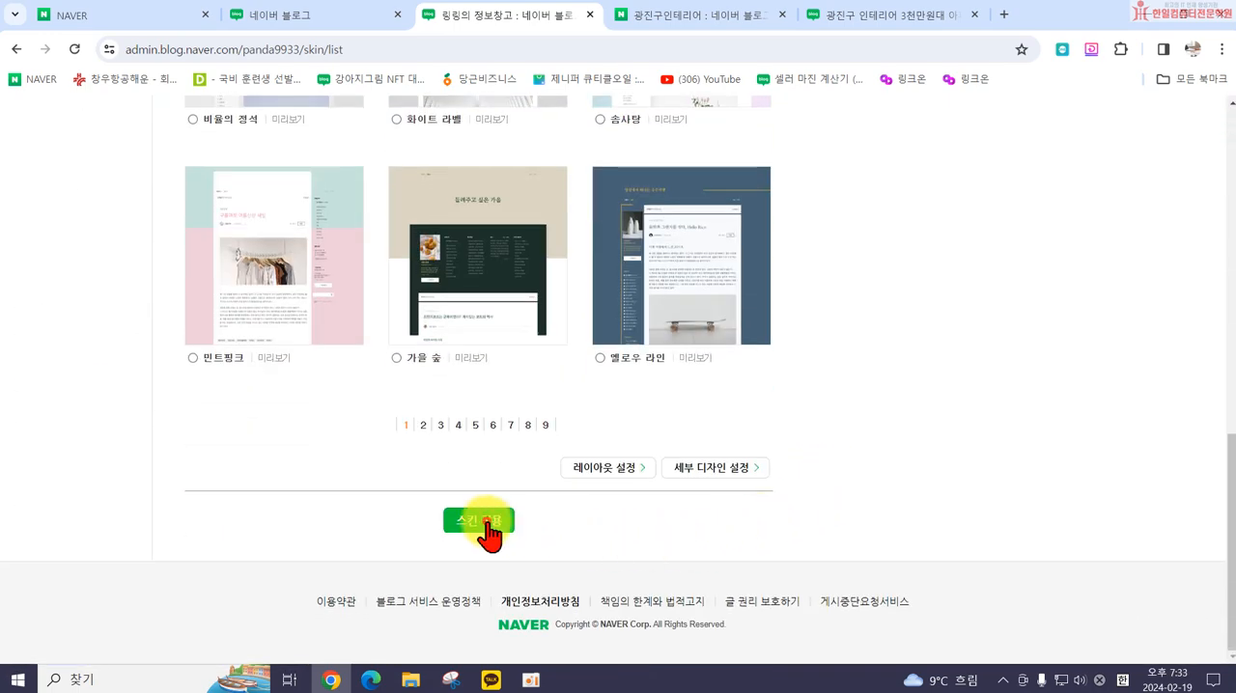
left_click(483, 521)
left_click(697, 170)
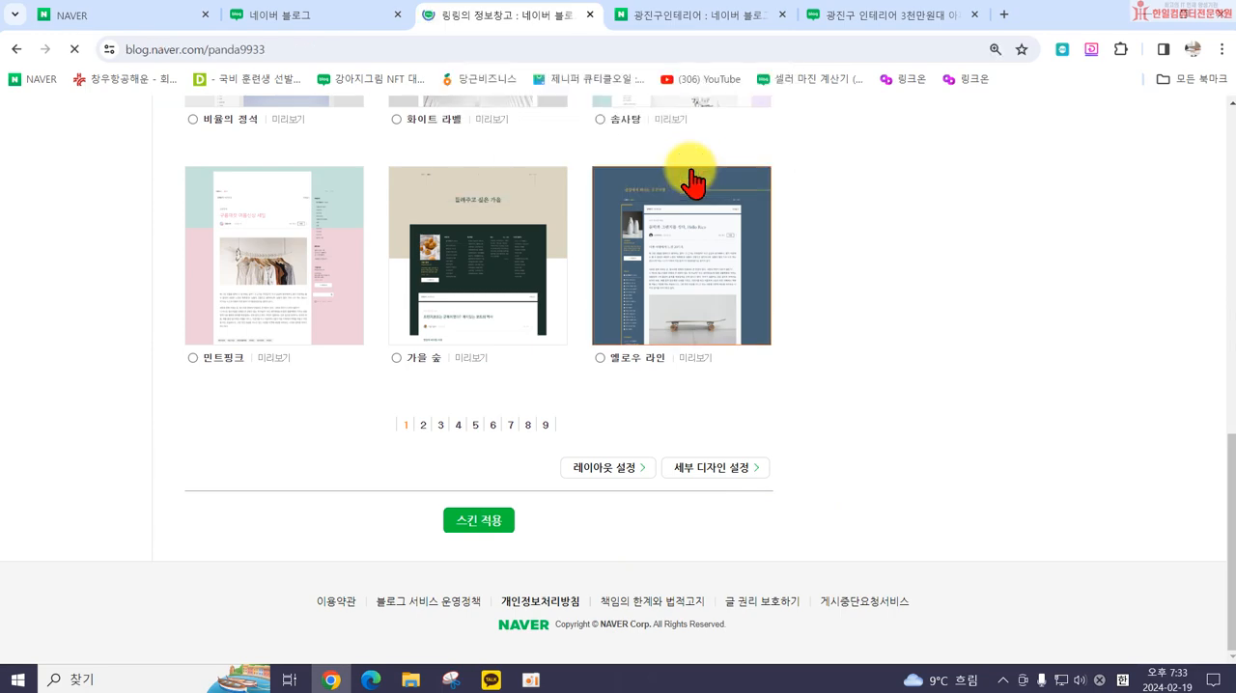
scroll(537, 309, "down", 5)
scroll(546, 343, "up", 5)
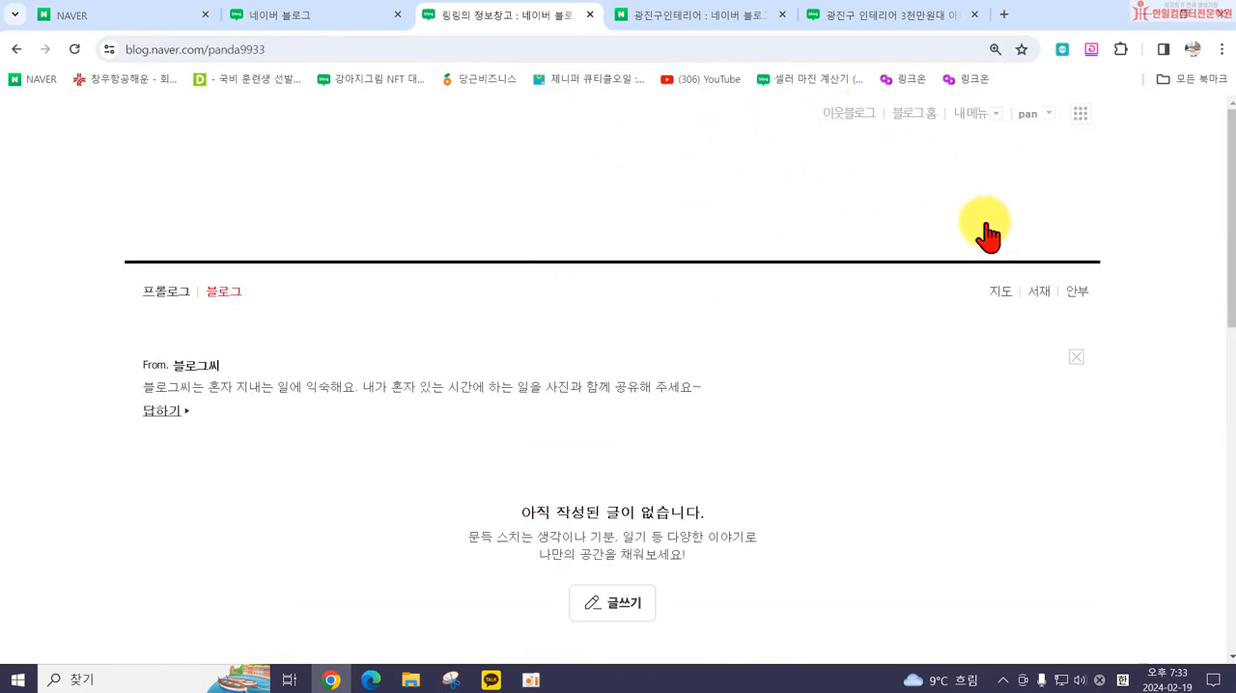
Step: Close the open blog page and reopen 내 블로그 from the Naver blog home
left_click(333, 18)
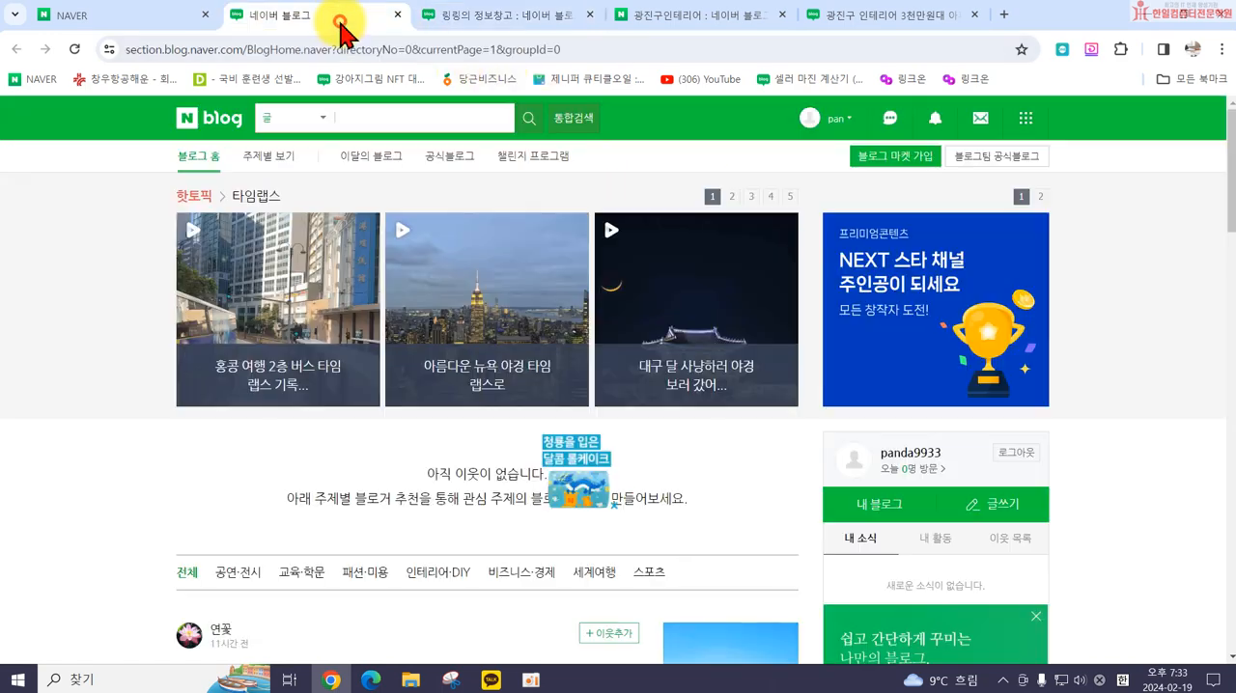
left_click(444, 18)
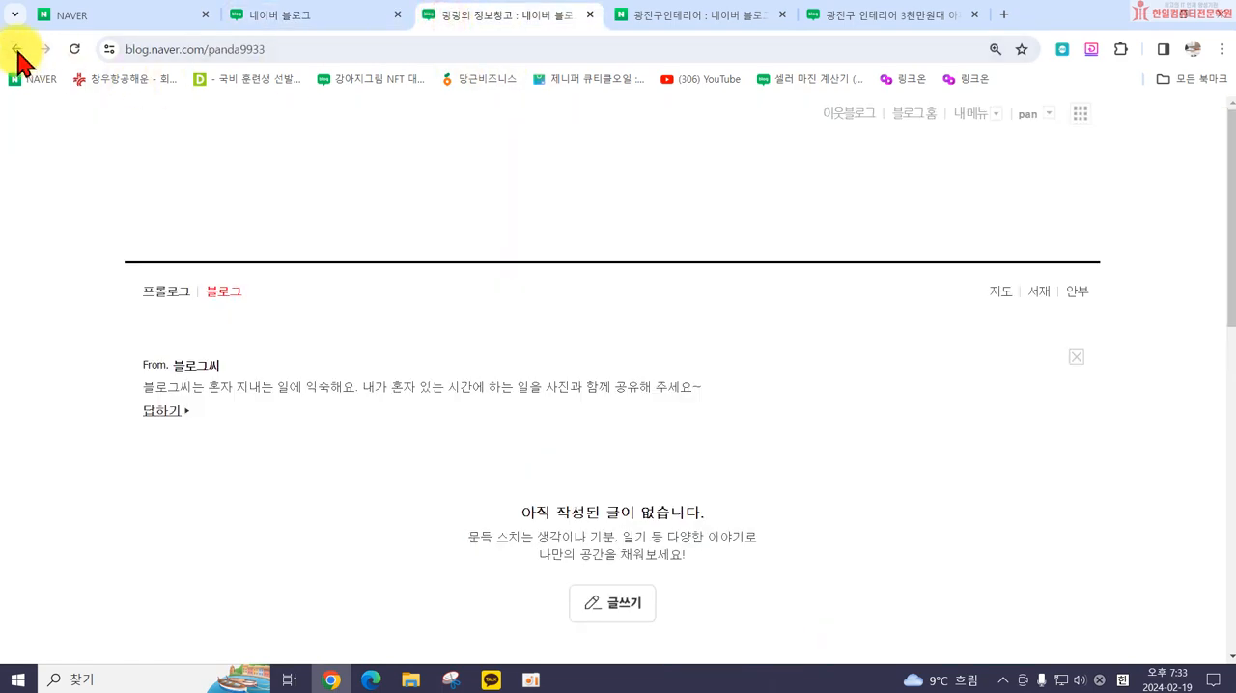
left_click(589, 15)
scroll(698, 276, "up", 5)
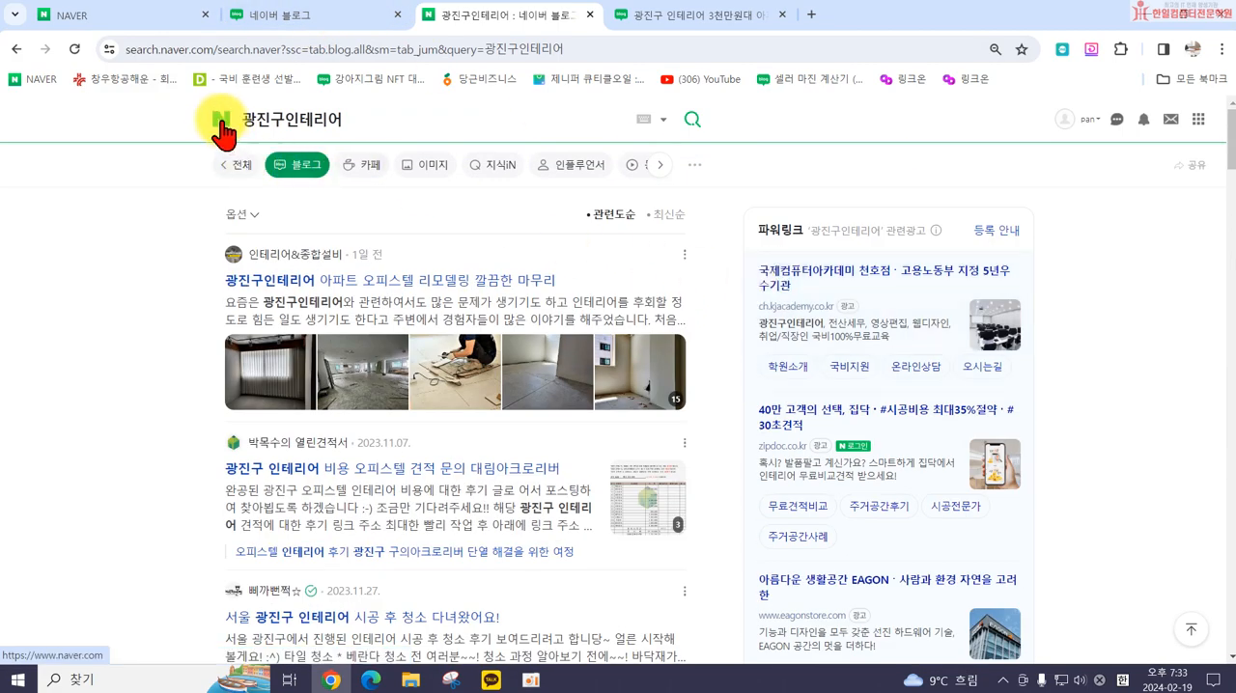
left_click(307, 14)
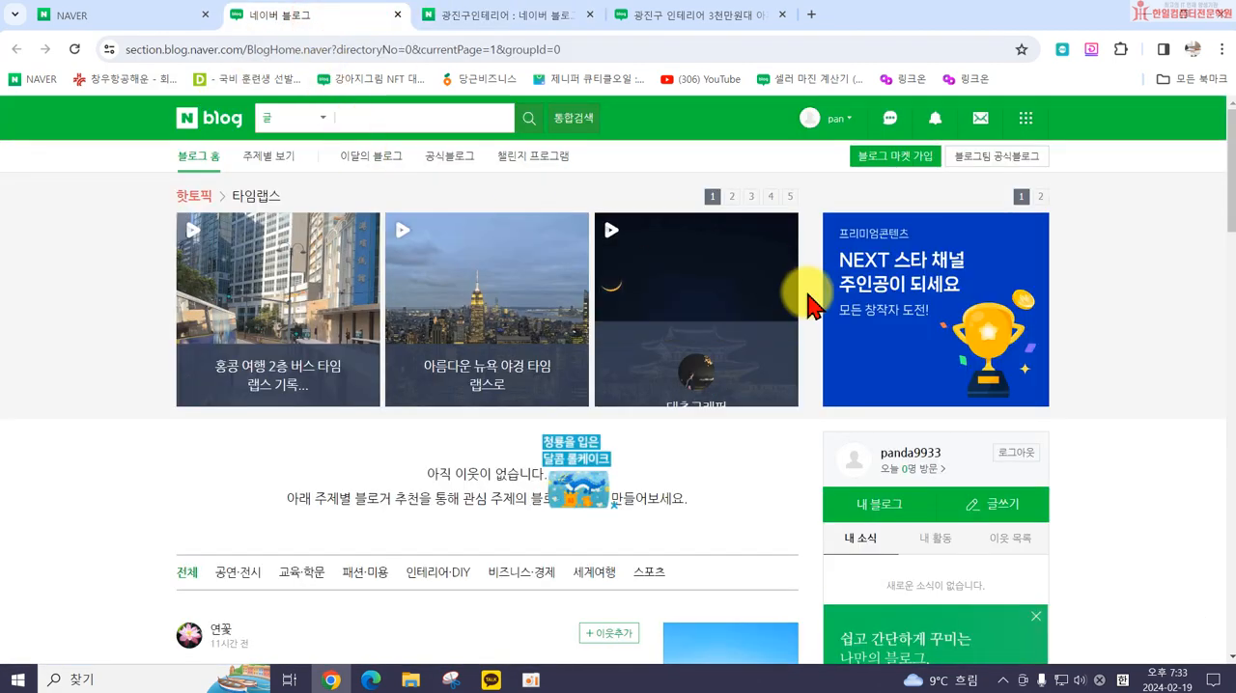
left_click(882, 507)
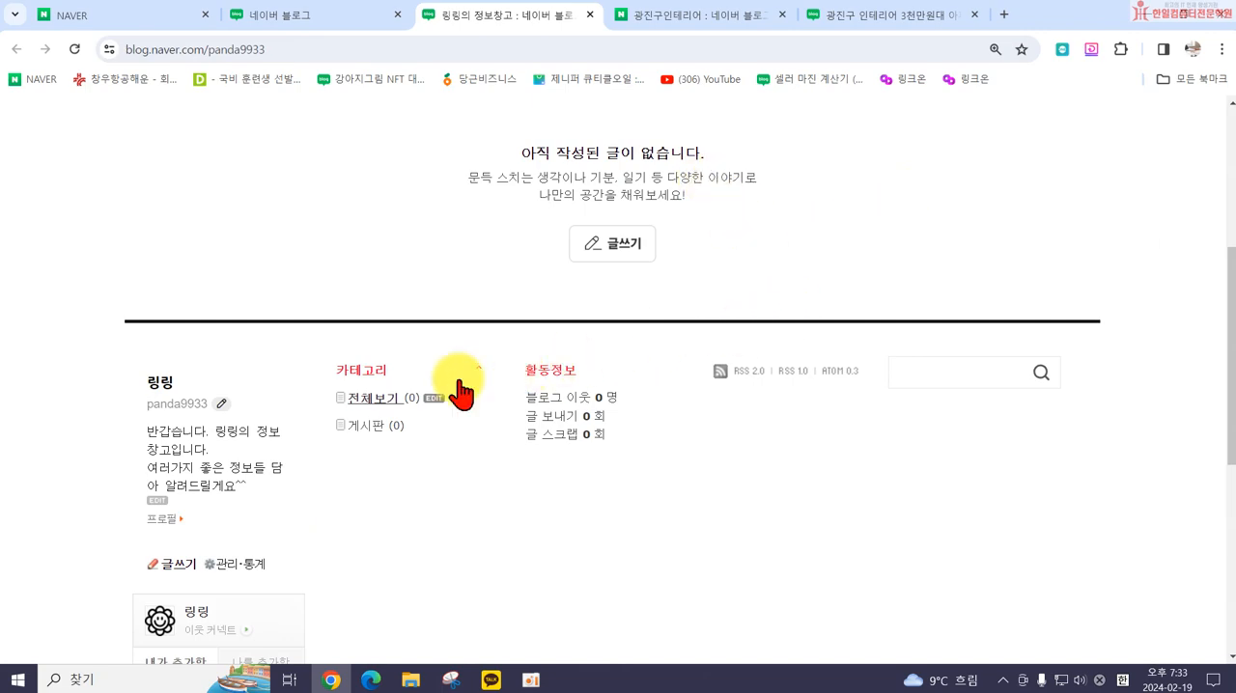
Step: Return to the blog management page and open 레이아웃·위젯 설정 under 디자인 설정
scroll(468, 391, "up", 4)
left_click(968, 114)
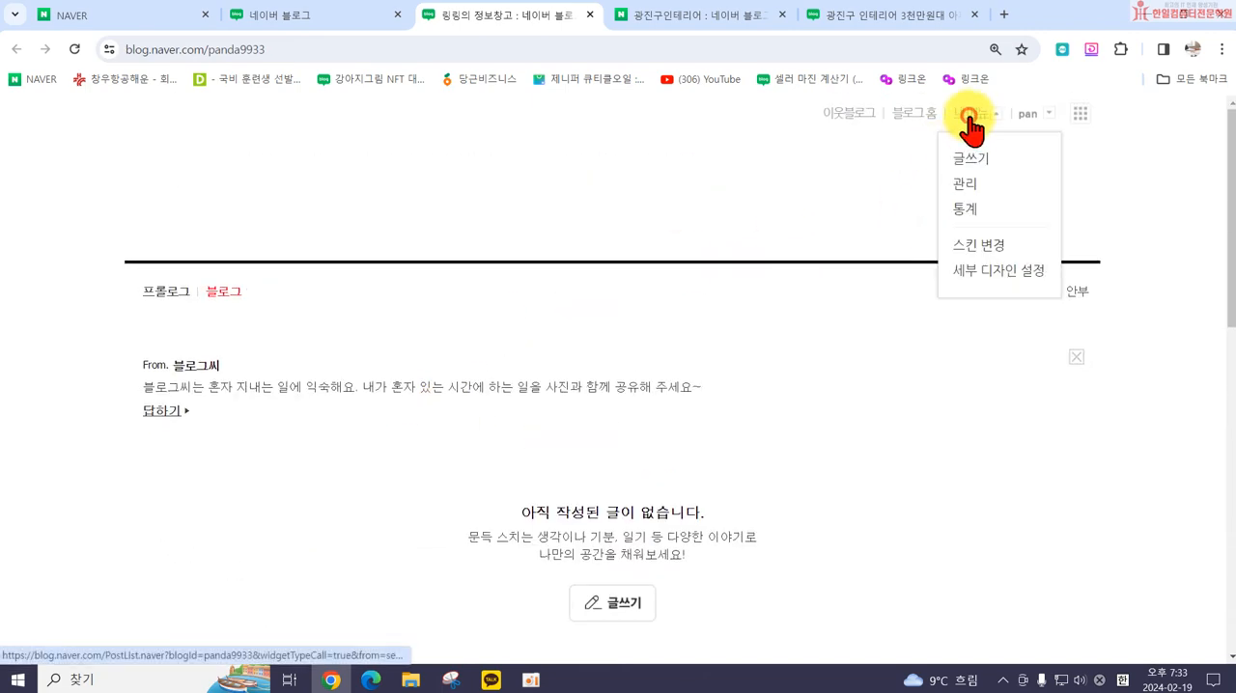
left_click(965, 191)
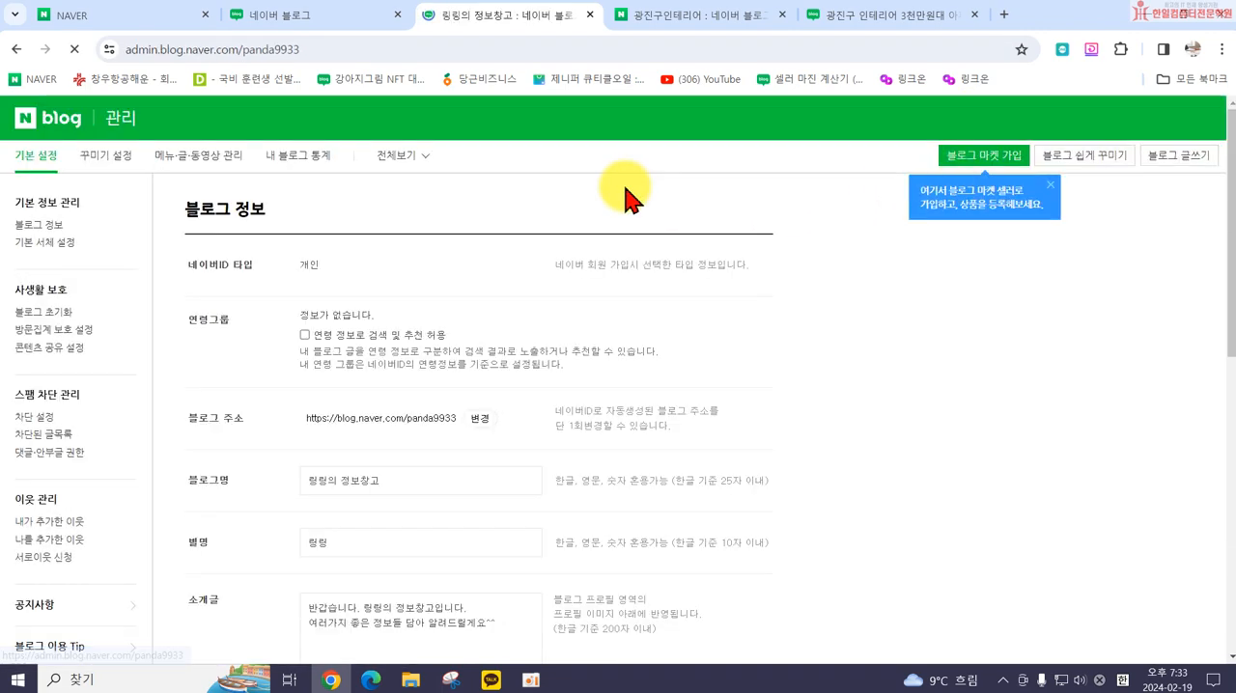
left_click(100, 160)
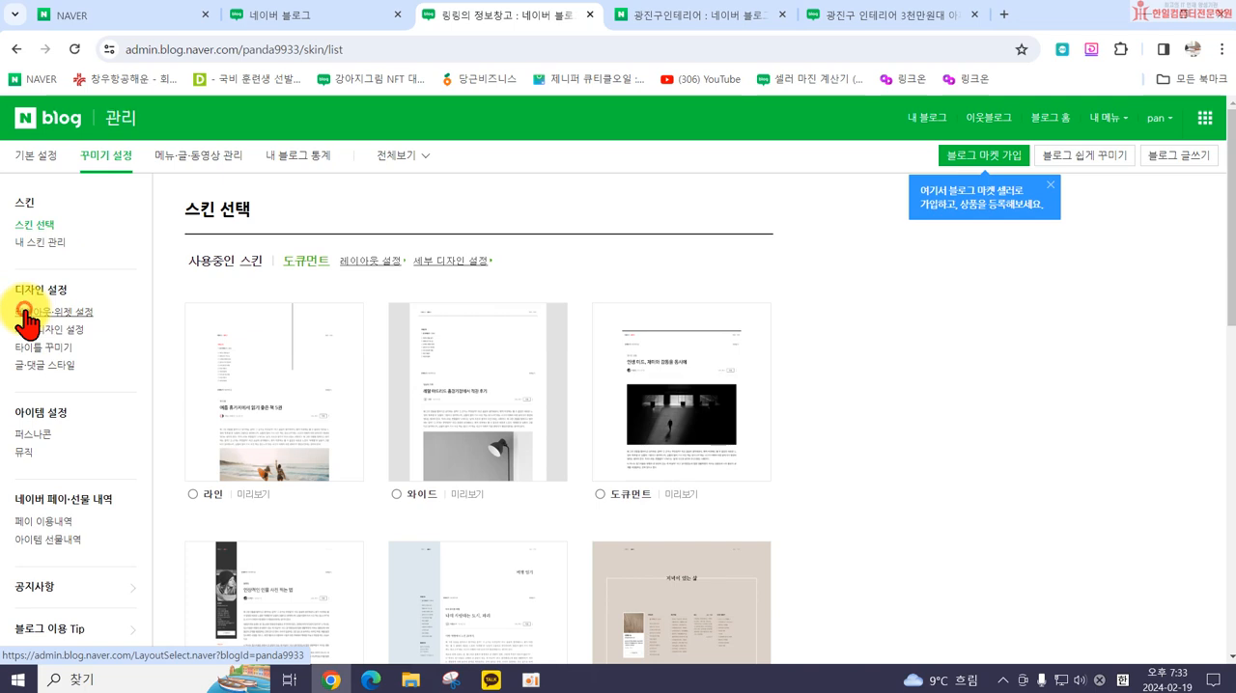
left_click(26, 314)
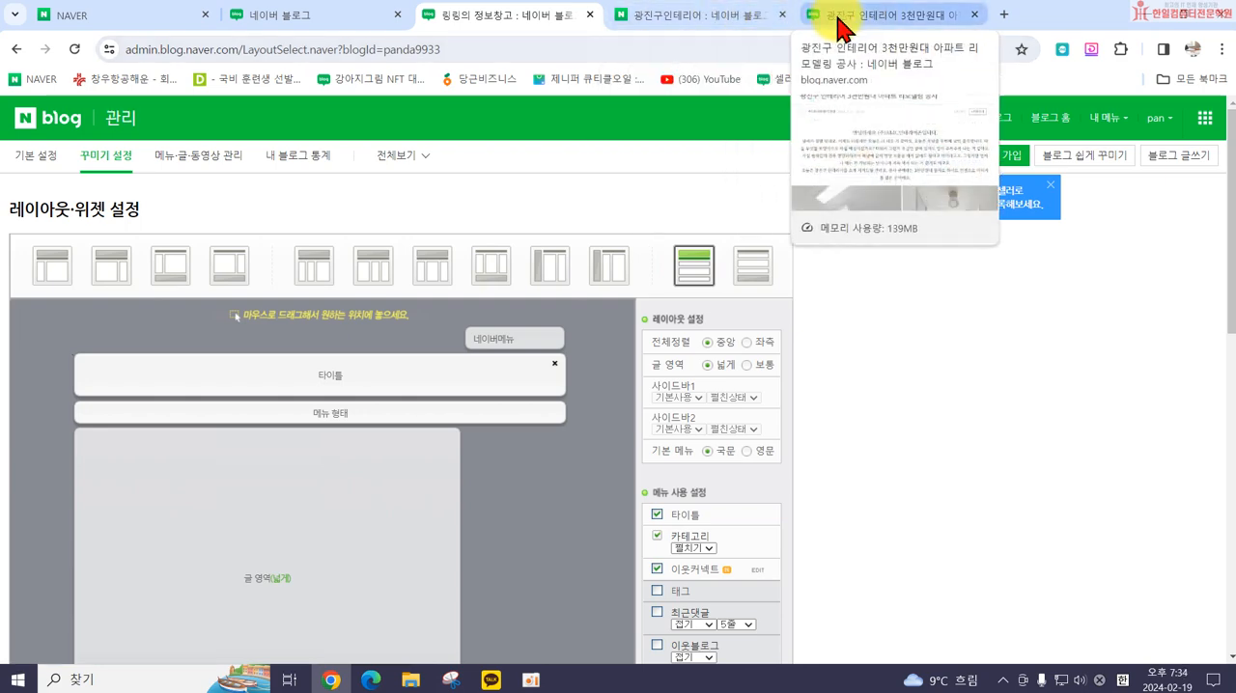
Step: Examine the text and photo layout of the open post 광진구 인테리어 3천만원대 아파트 리모델링 공사
left_click(838, 27)
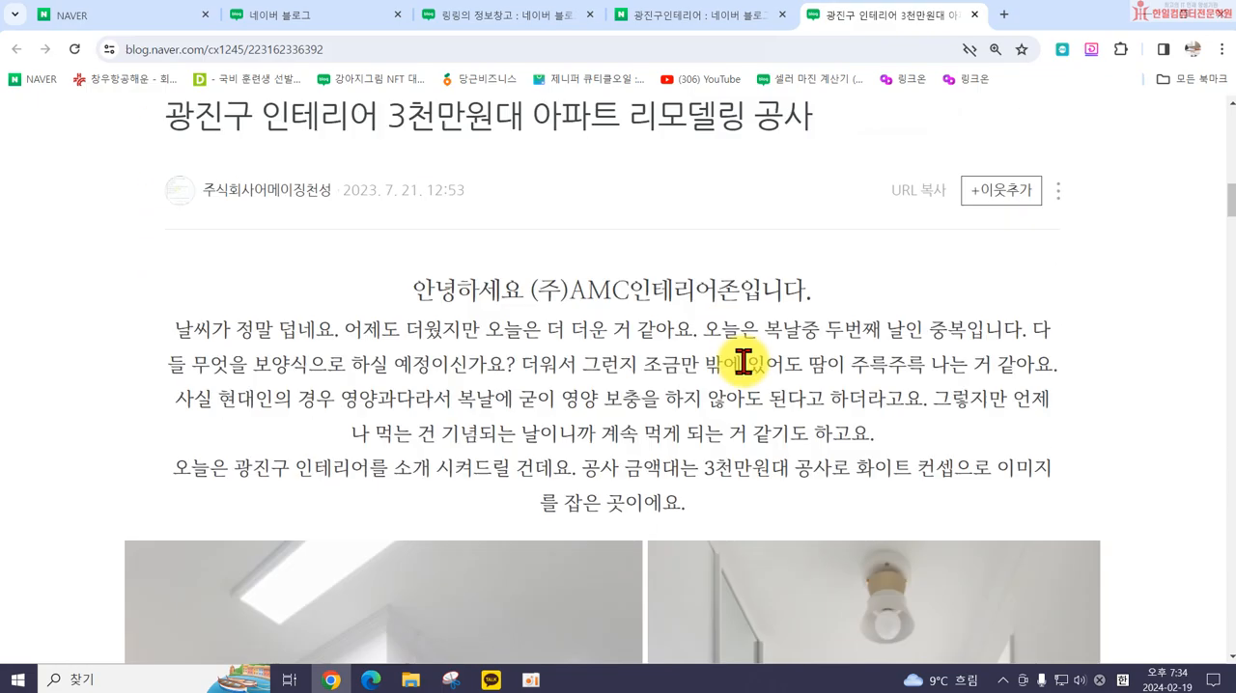
scroll(745, 358, "down", 5)
scroll(748, 375, "down", 8)
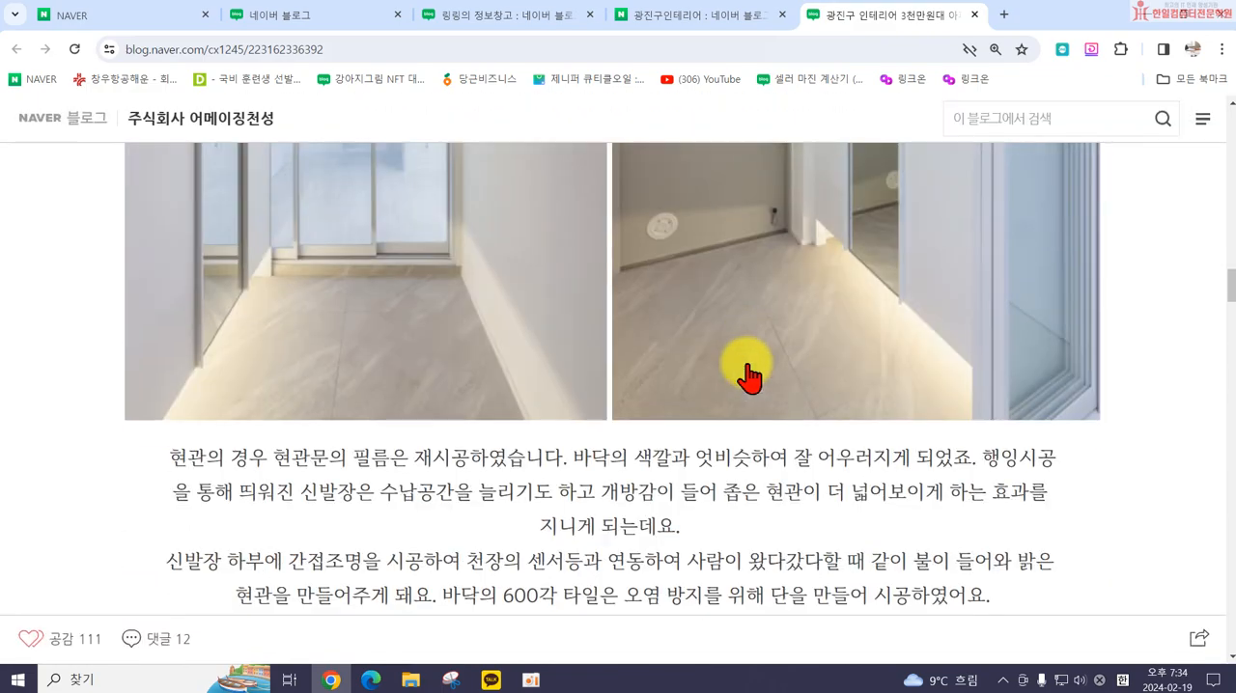
scroll(748, 371, "up", 12)
scroll(746, 357, "up", 4)
scroll(772, 352, "down", 1)
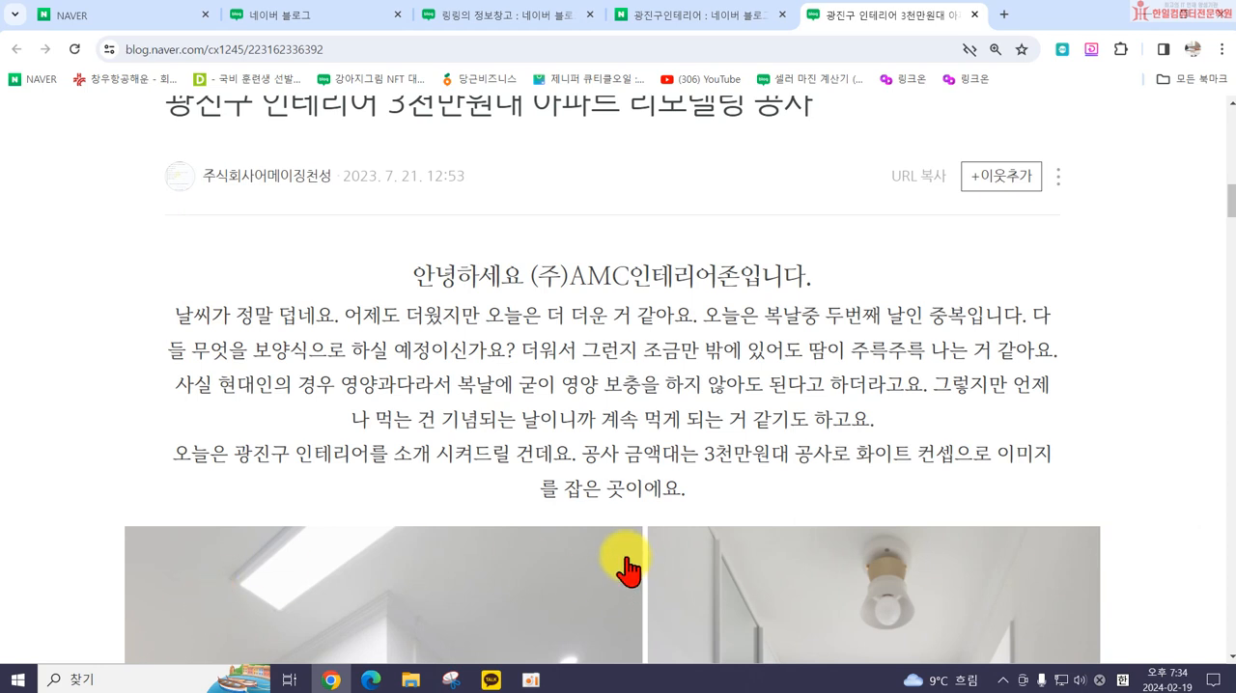
scroll(593, 511, "down", 5)
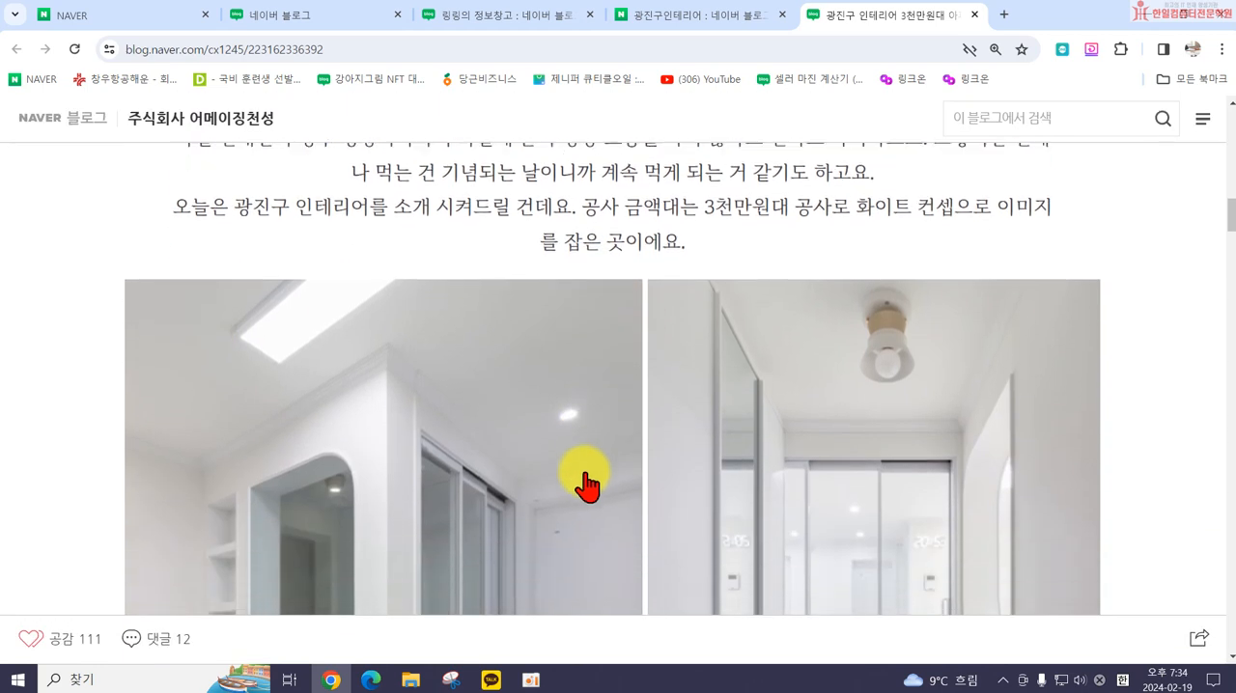
scroll(586, 477, "down", 10)
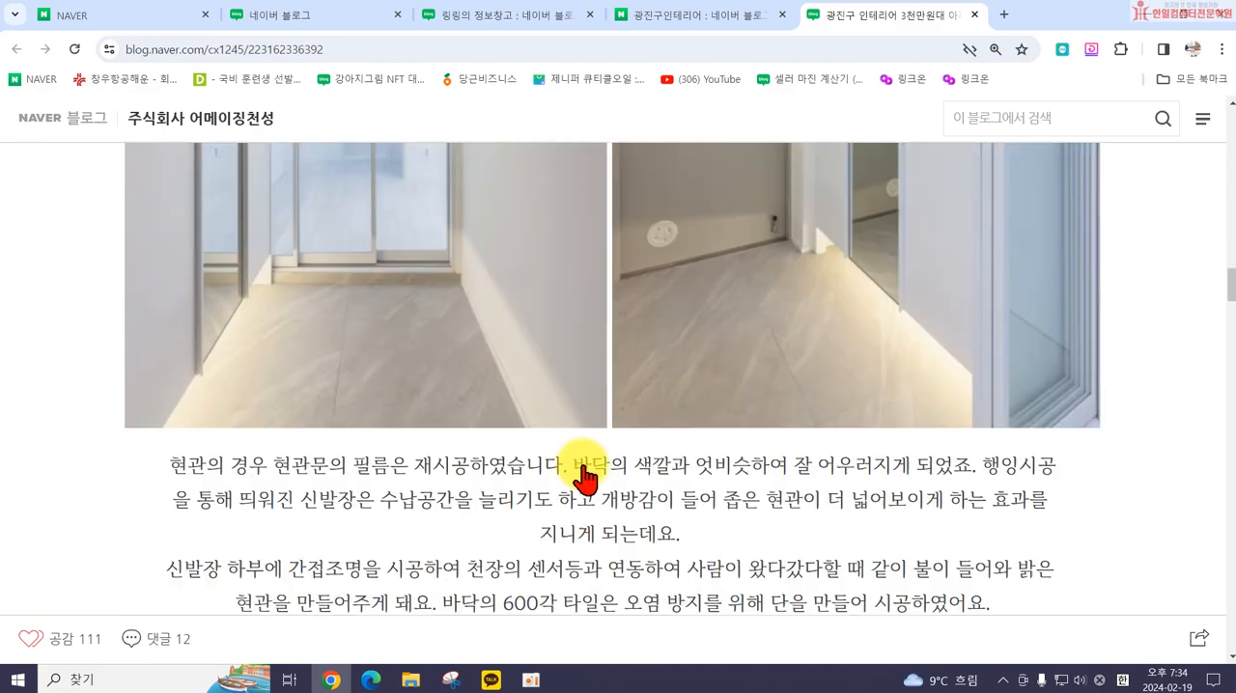
scroll(586, 477, "down", 8)
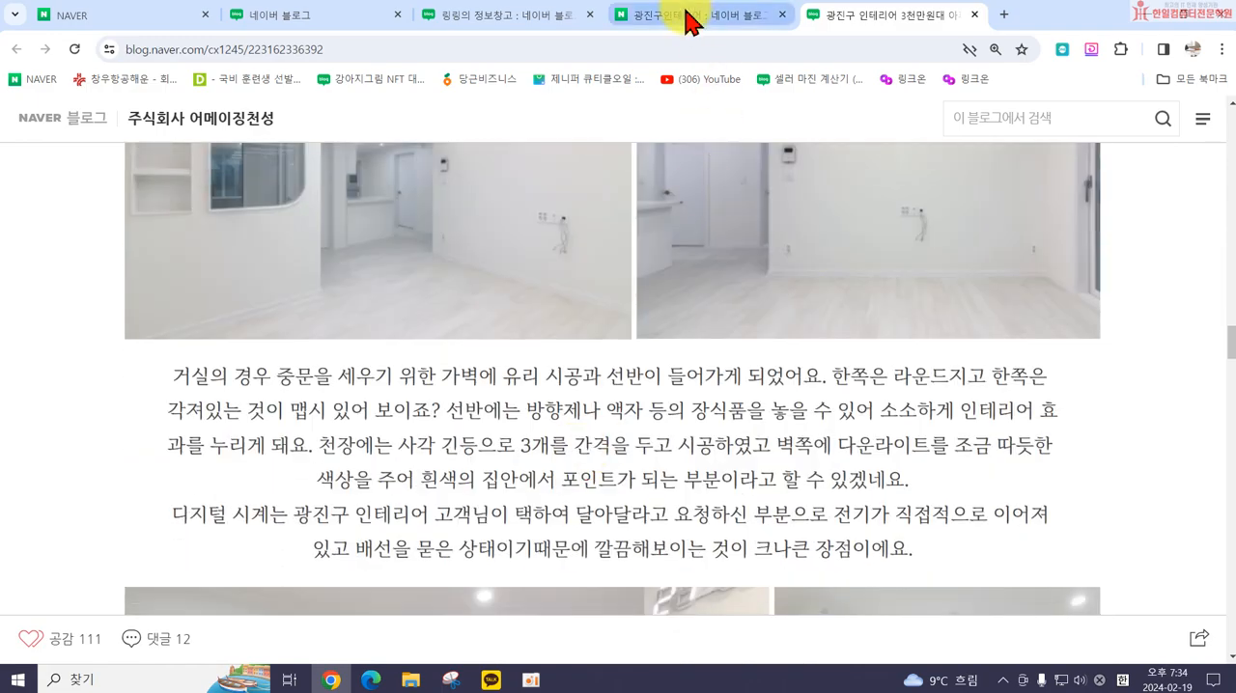
Step: Open the 디자인을 그리다 blog from the 광진구인테리어 search results and look over its front page design
left_click(688, 19)
scroll(396, 497, "down", 5)
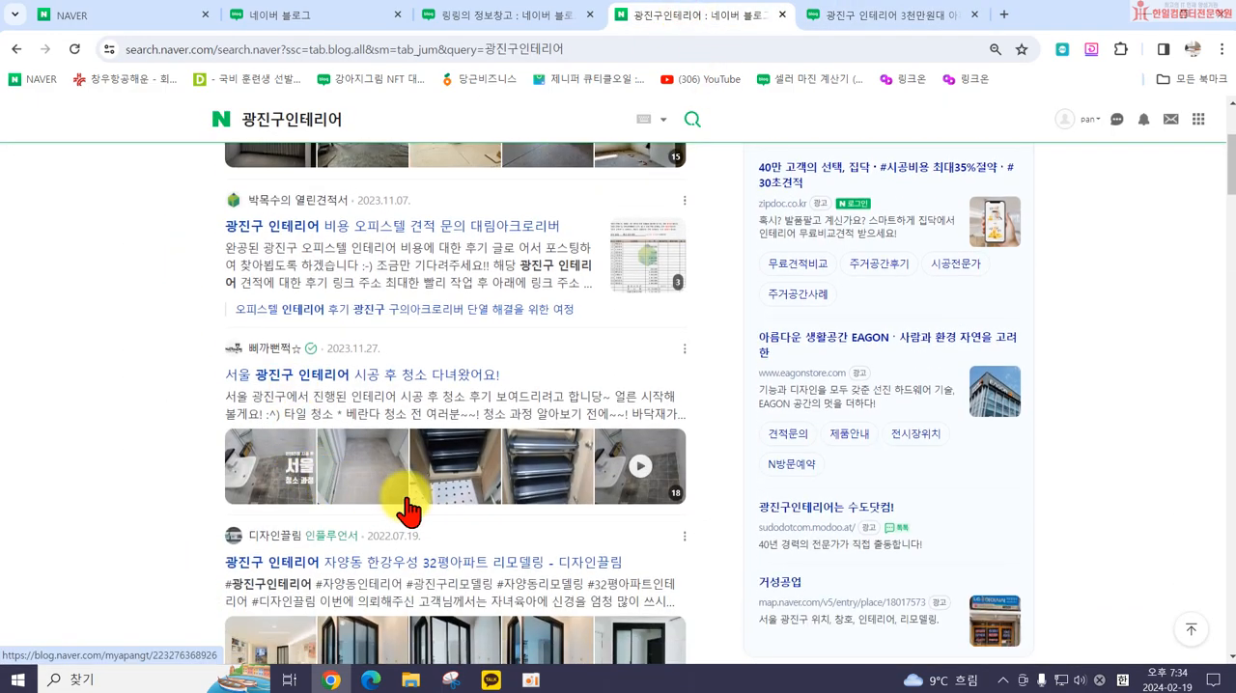
scroll(391, 502, "down", 3)
scroll(329, 405, "down", 1)
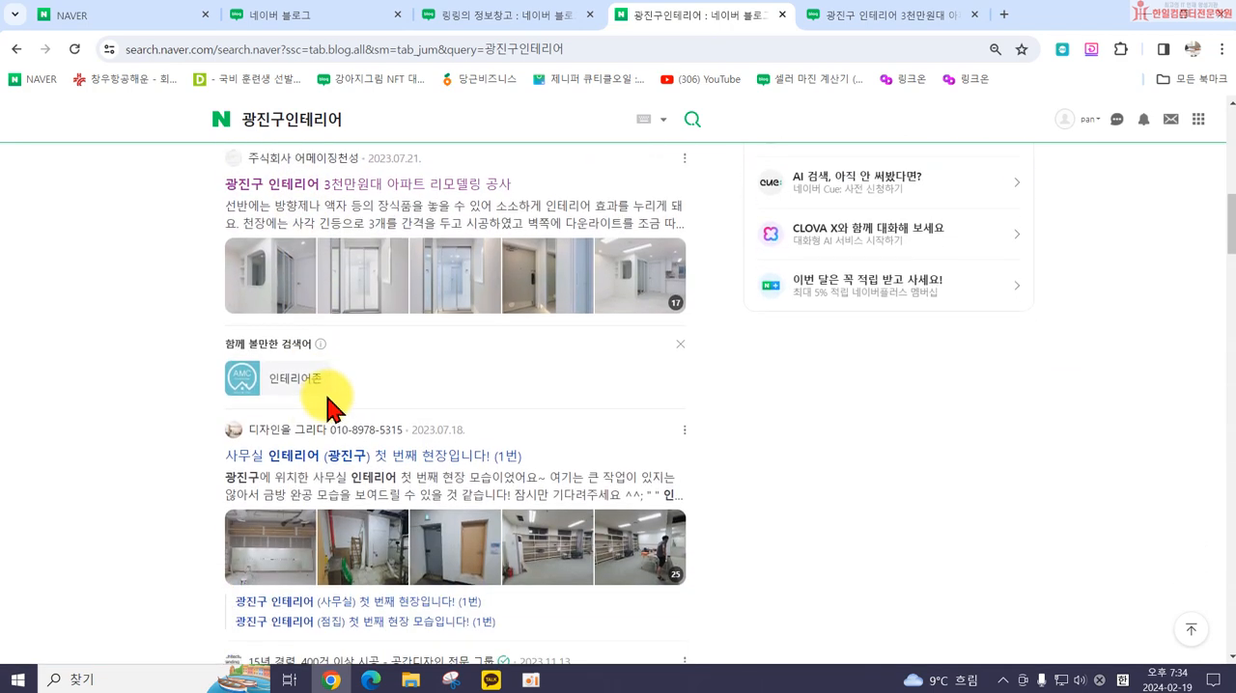
left_click(292, 434)
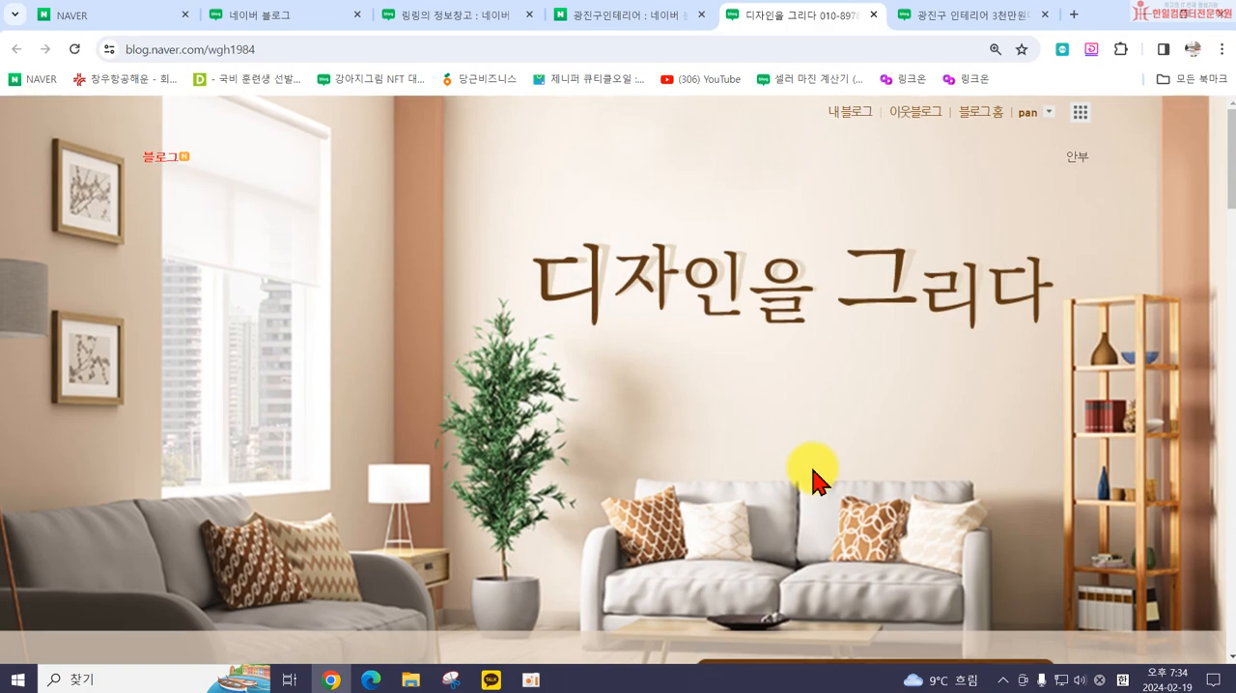
scroll(814, 474, "down", 4)
scroll(800, 469, "up", 4)
scroll(110, 234, "down", 3)
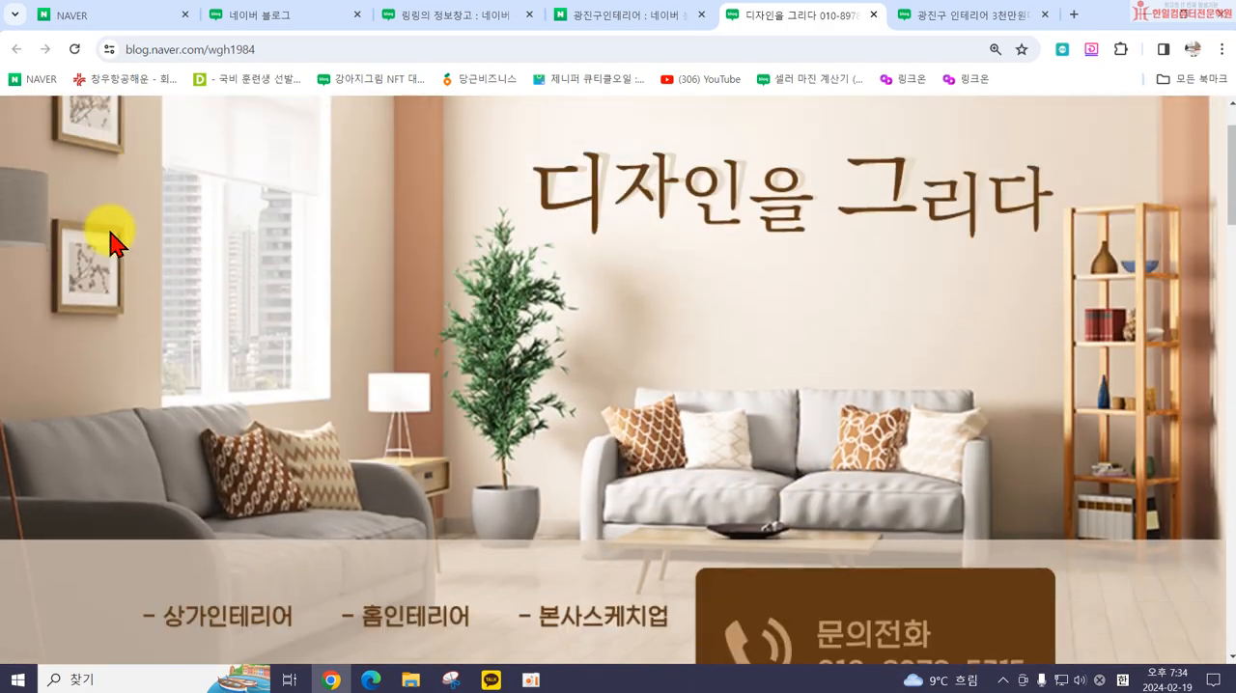
scroll(311, 261, "down", 12)
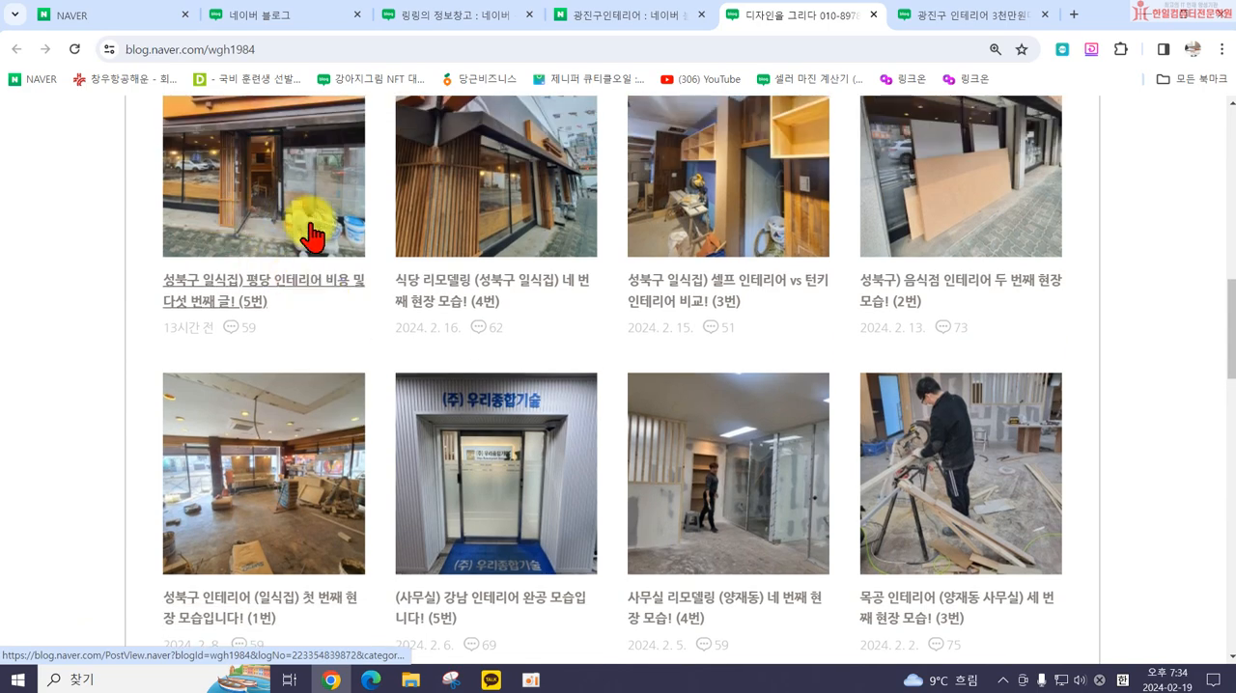
Step: Open the blog's 성북구 일식집 post (5번) and examine its full-width content layout
left_click(209, 218)
scroll(691, 424, "down", 3)
scroll(691, 425, "up", 3)
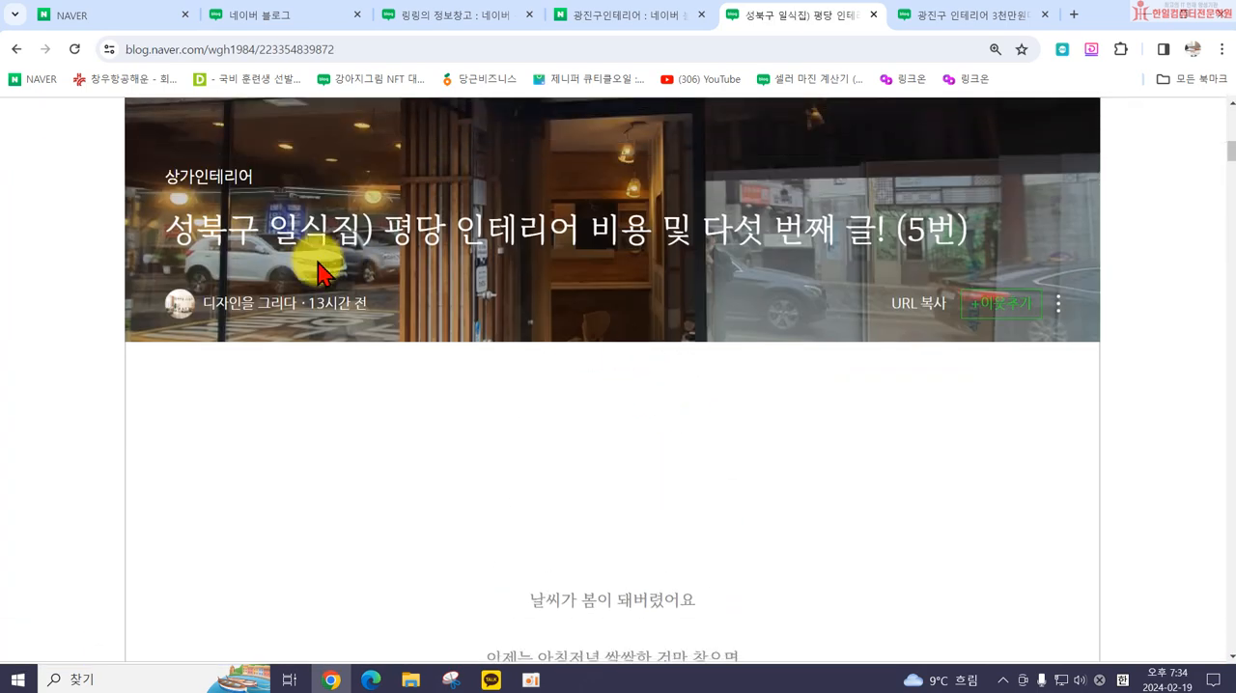
scroll(878, 414, "down", 8)
scroll(893, 473, "down", 15)
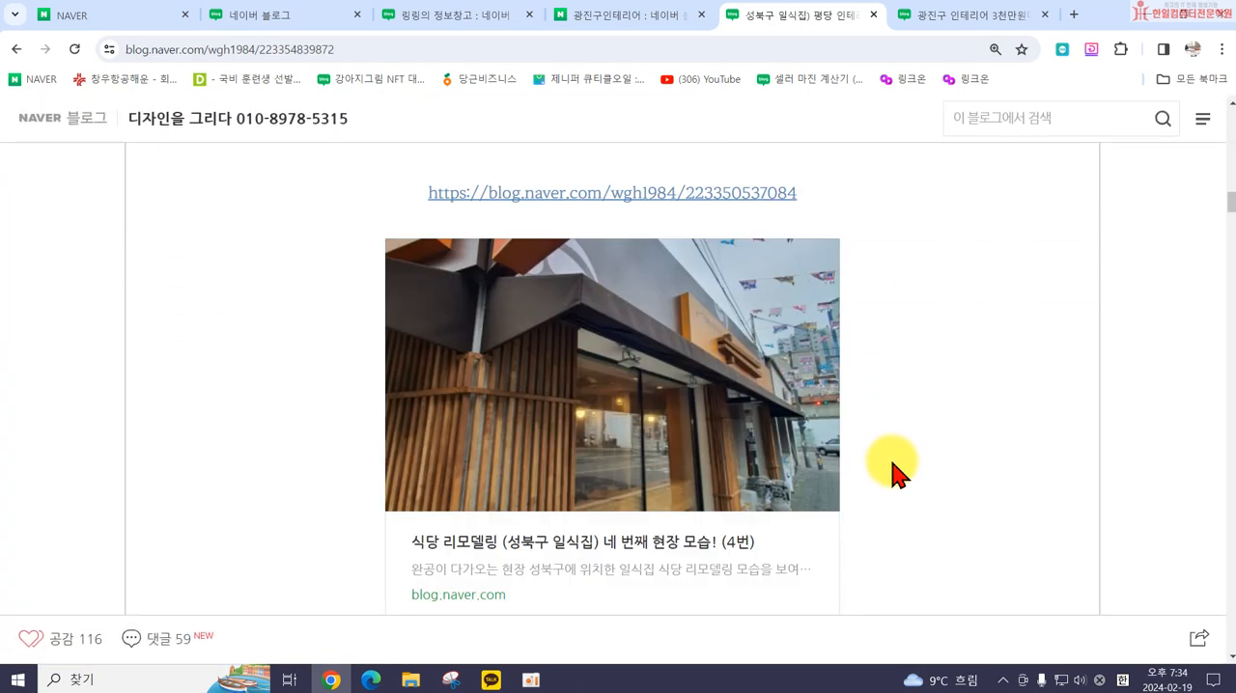
scroll(892, 473, "down", 10)
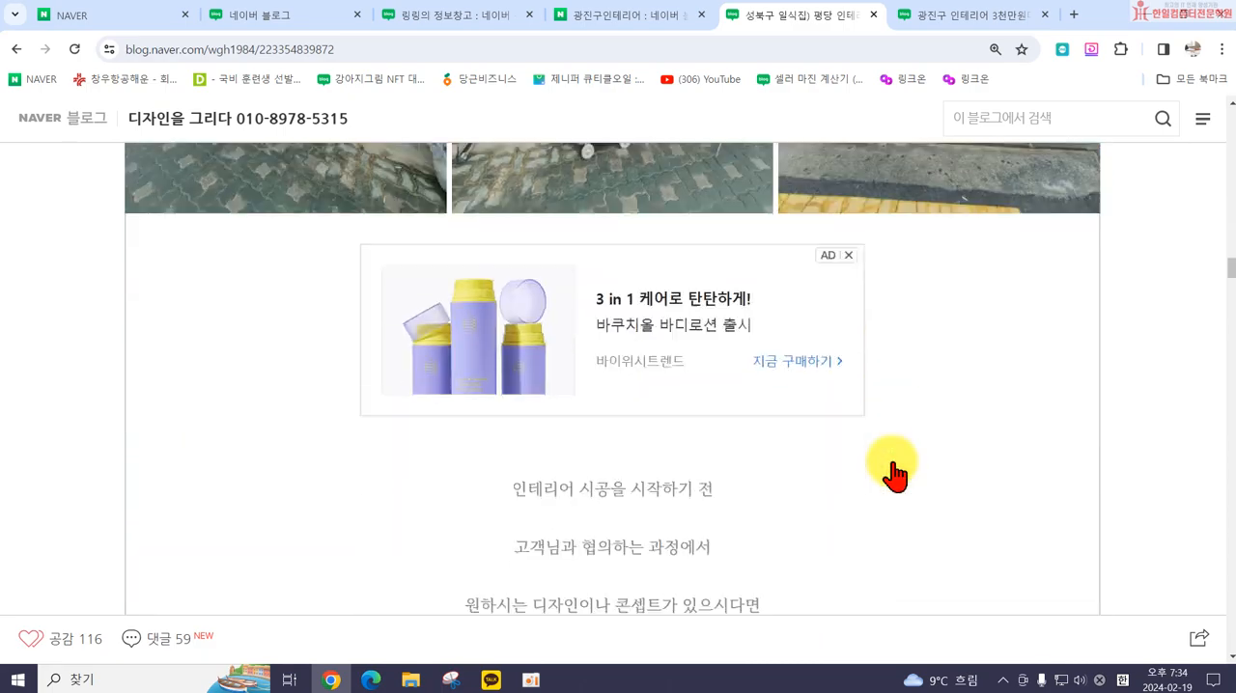
Step: Open the 범테리어 interior blog from the 광진구인테리어 search results and look over its front page, menu and link banners
left_click(596, 15)
scroll(297, 288, "down", 3)
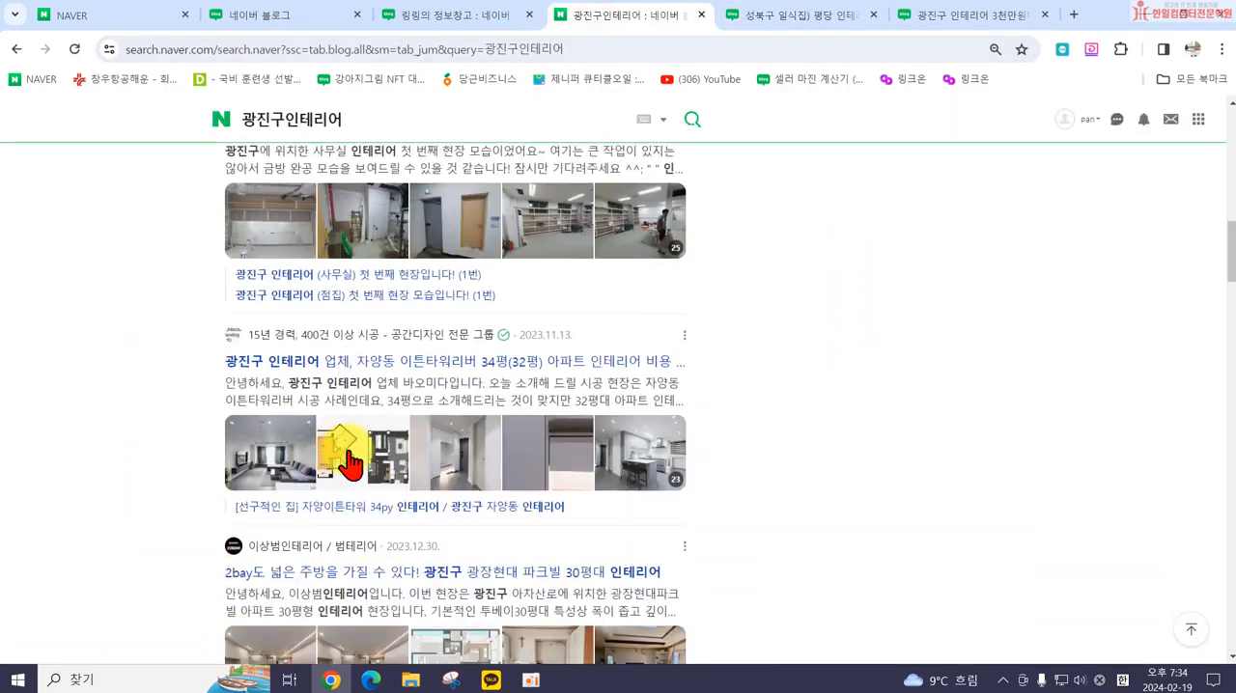
left_click(307, 549)
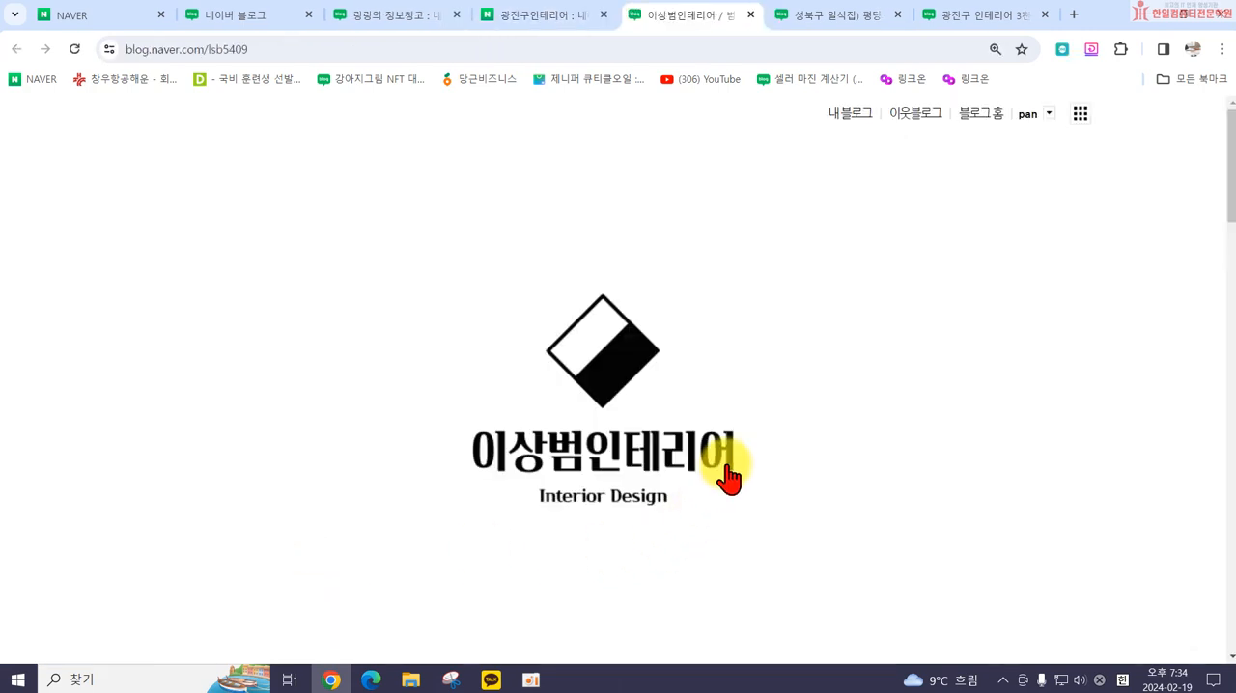
scroll(651, 348, "down", 4)
scroll(651, 348, "up", 3)
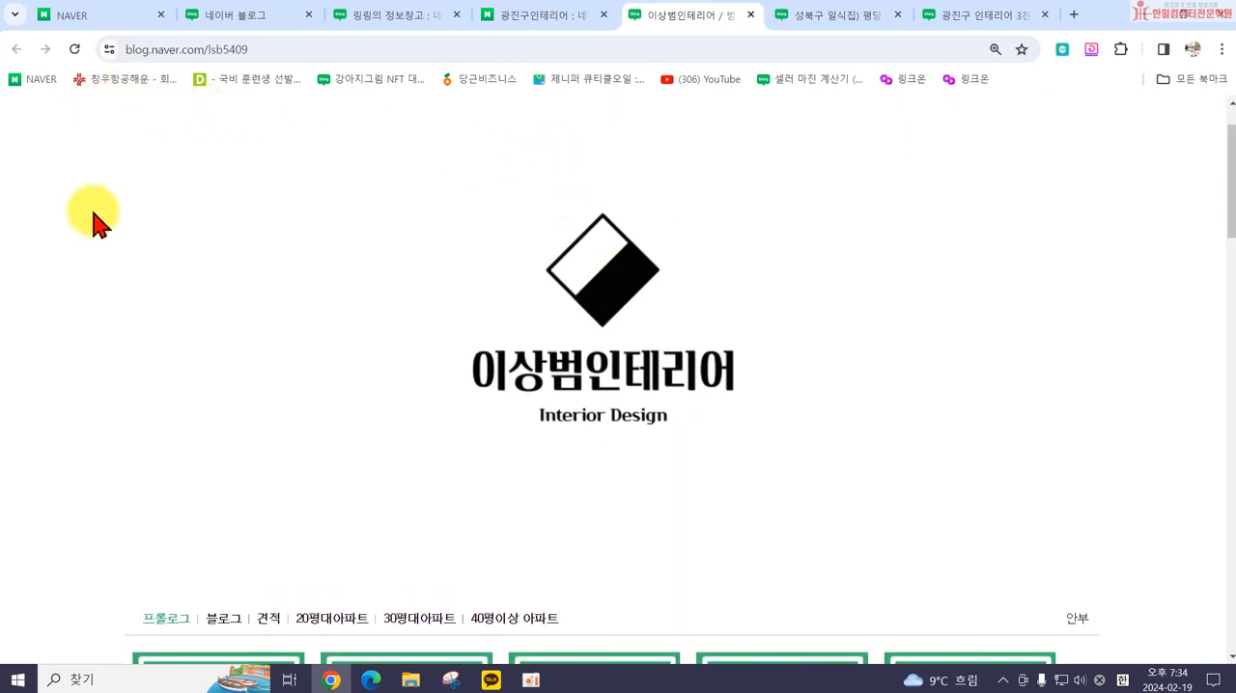
scroll(994, 498, "down", 3)
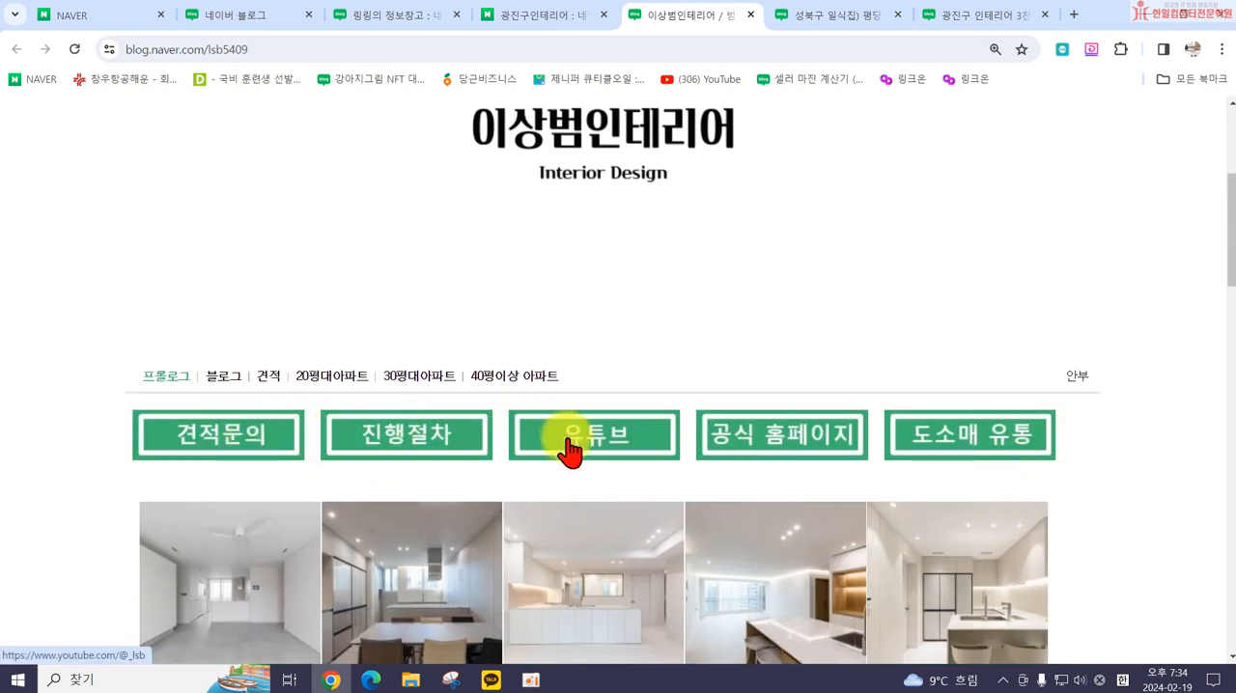
scroll(1071, 454, "down", 2)
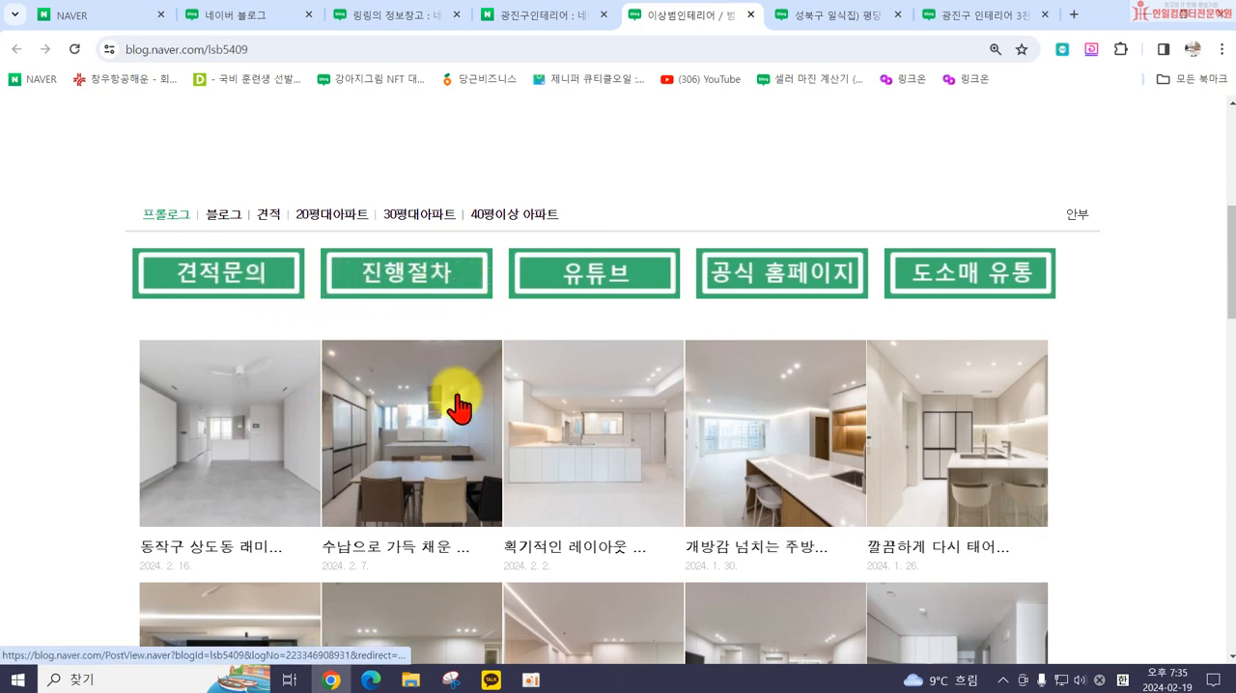
Step: Open the first post on the blog's front page, about 동작구 상도동, and examine its content layout
left_click(241, 443)
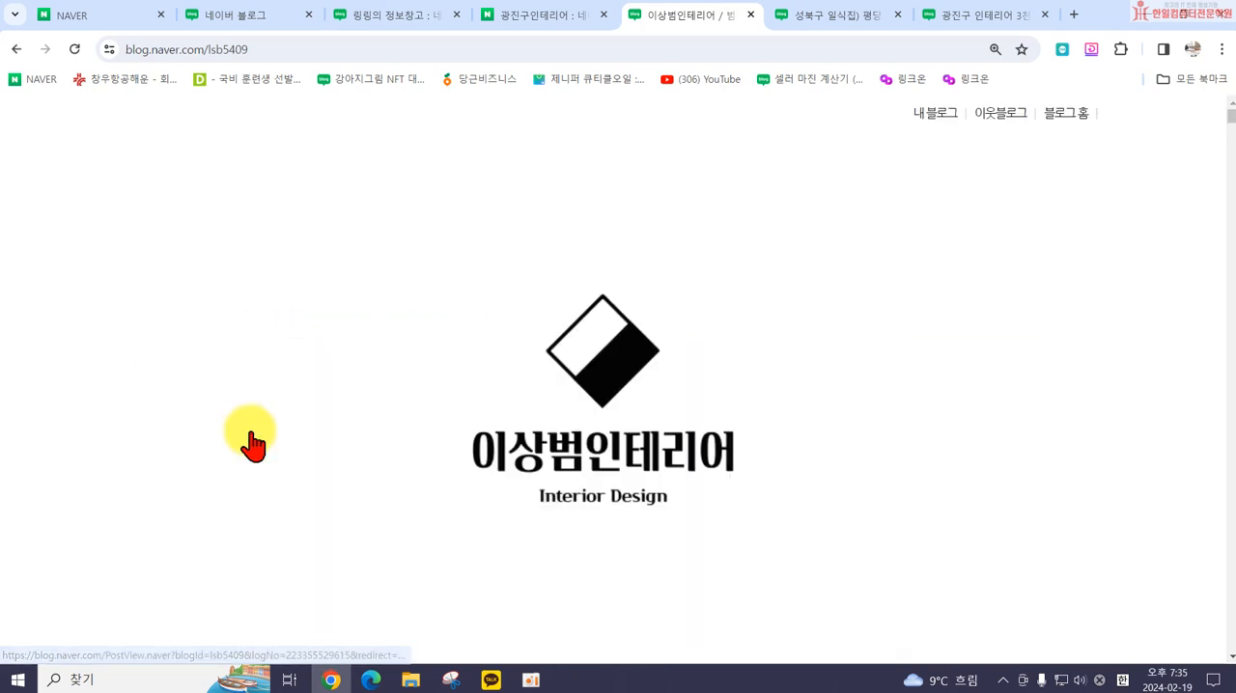
scroll(817, 450, "down", 3)
scroll(825, 470, "down", 15)
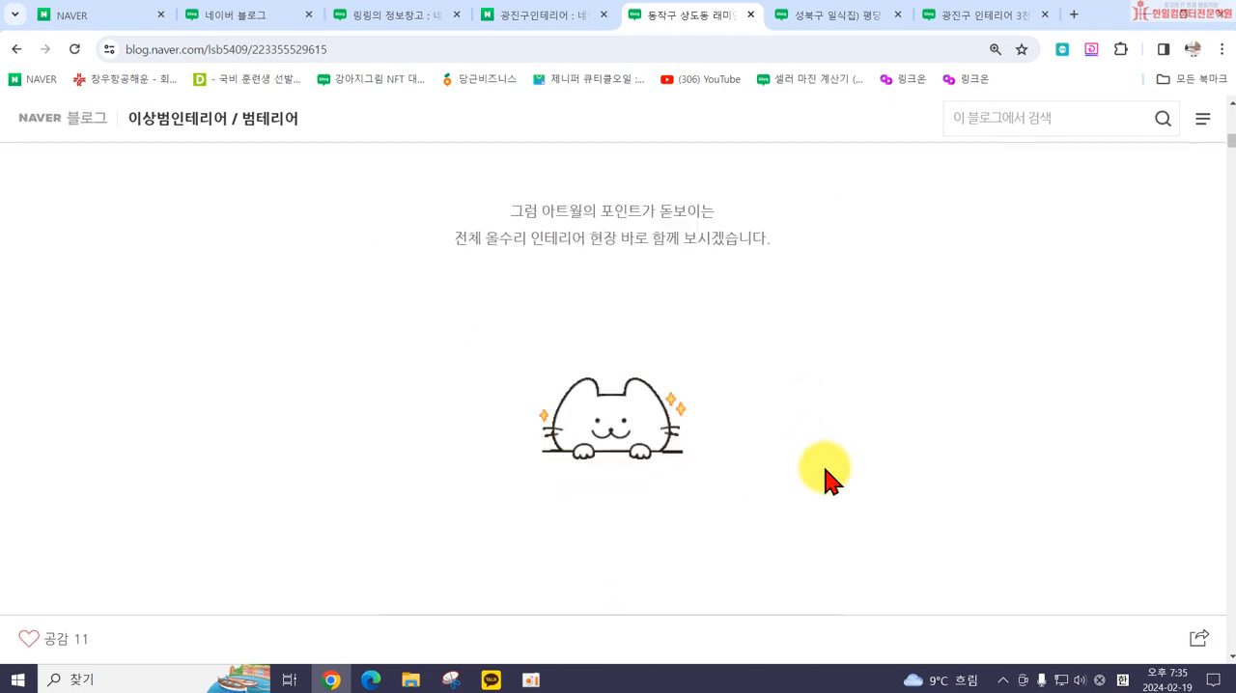
scroll(834, 475, "down", 4)
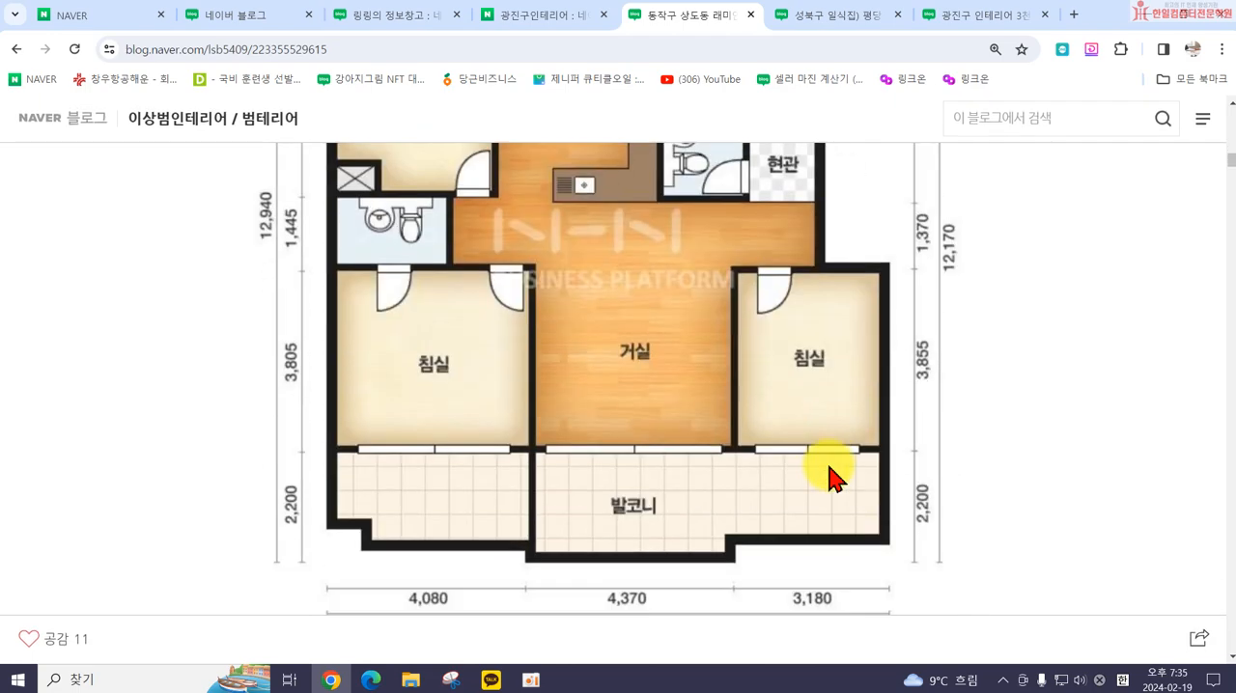
Step: Compare the layouts of the three open interior posts, ending on the 성북구 일식집 post
left_click(814, 20)
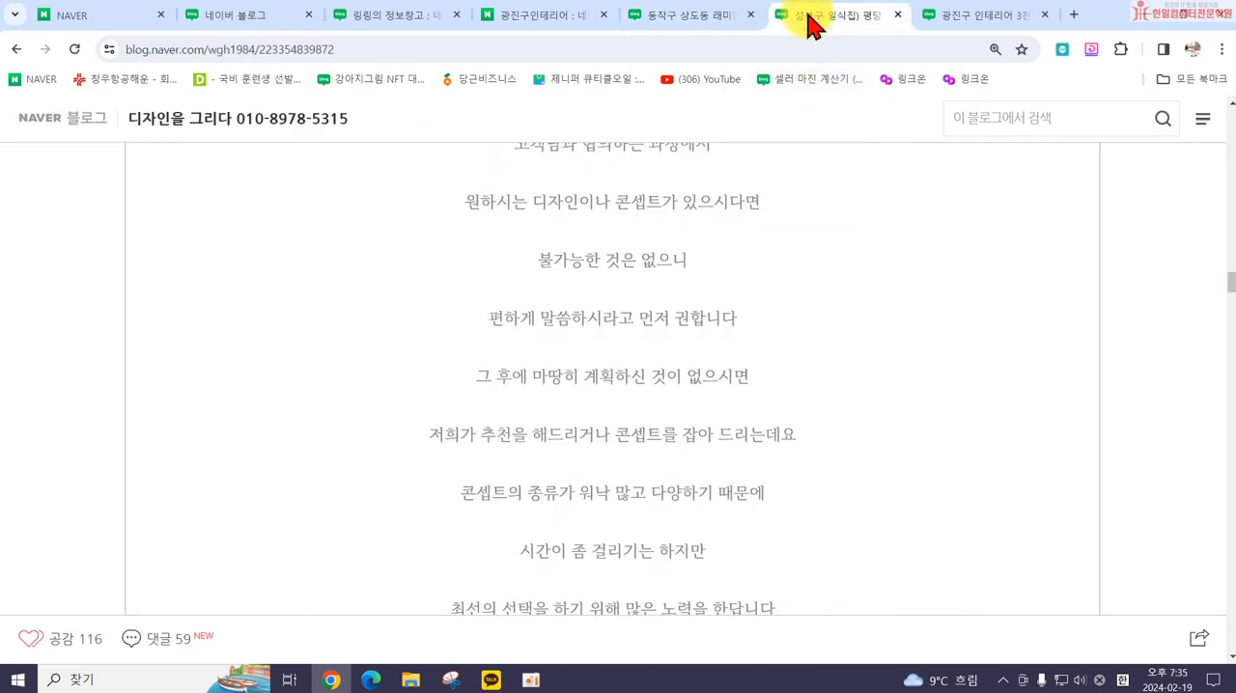
left_click(966, 29)
left_click(840, 27)
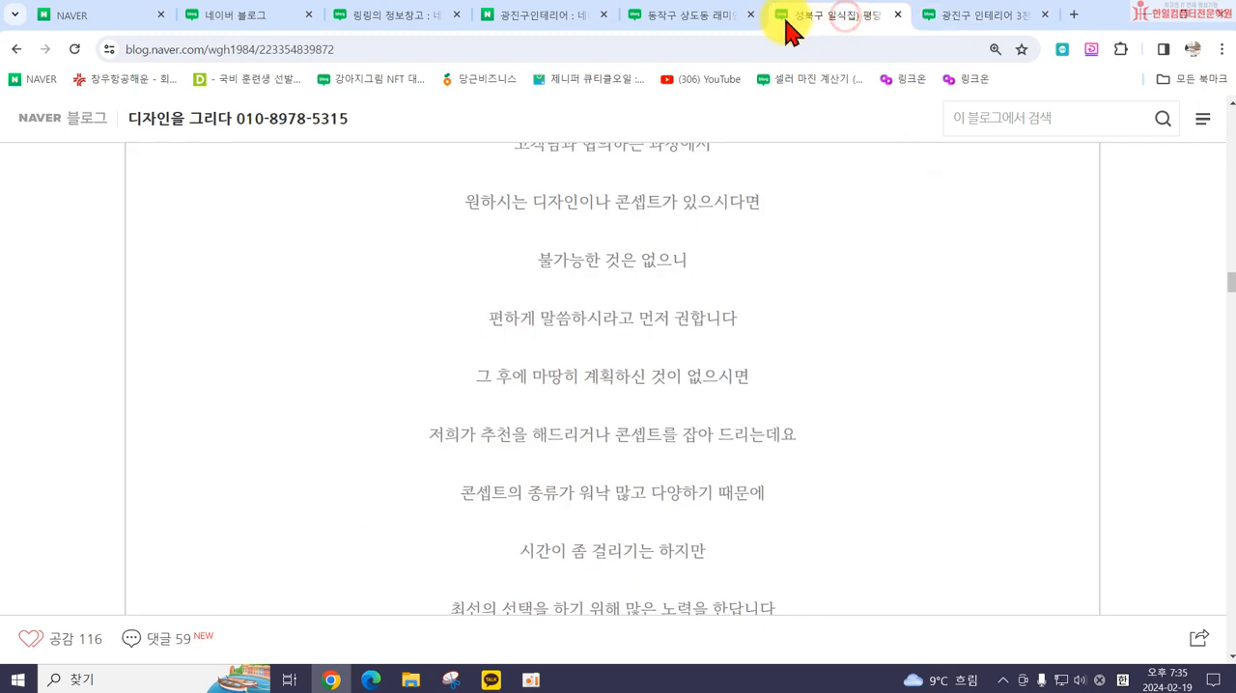
left_click(702, 29)
left_click(830, 24)
Step: Review the 성북구 일식집 post back toward its beginning, examining how its text and photos are arranged
scroll(750, 338, "up", 5)
scroll(579, 337, "up", 1)
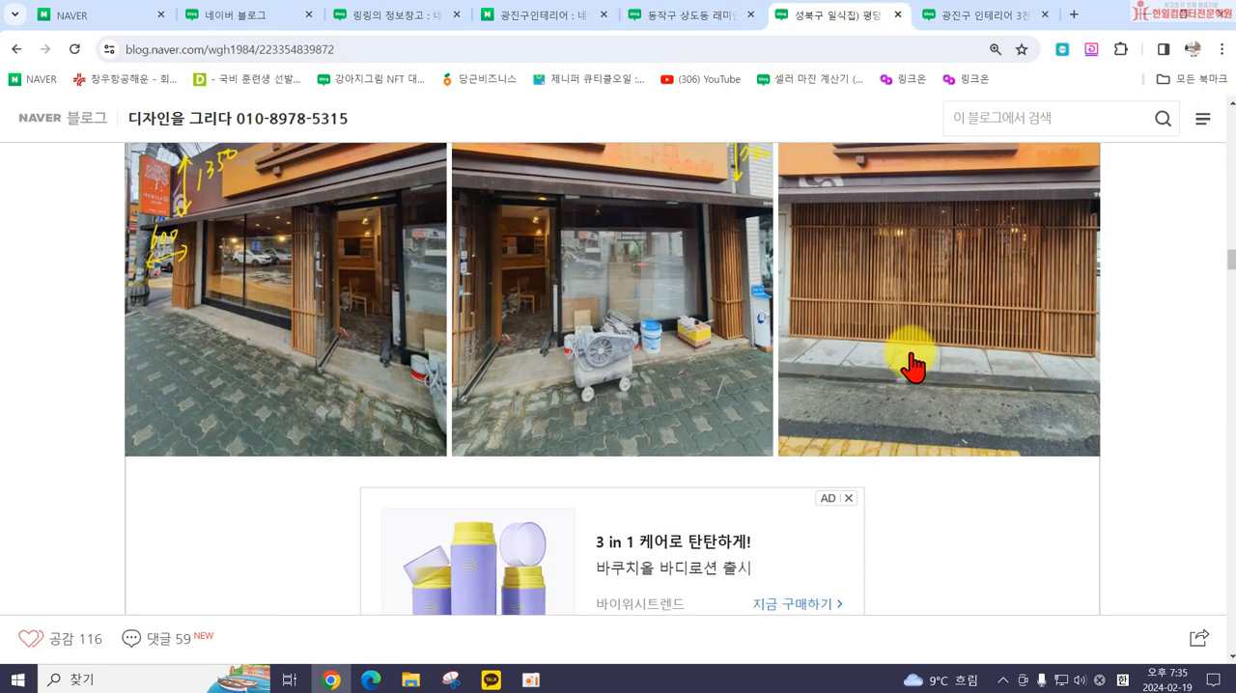
scroll(911, 359, "up", 4)
scroll(946, 384, "up", 4)
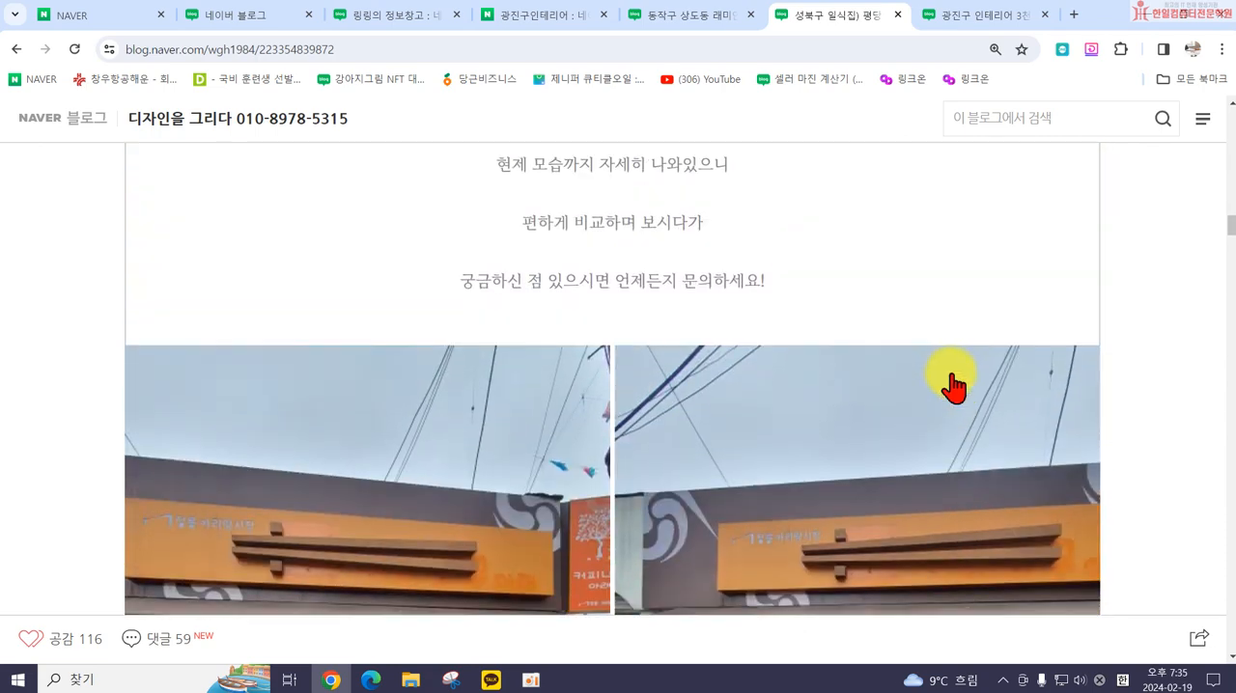
scroll(376, 444, "up", 13)
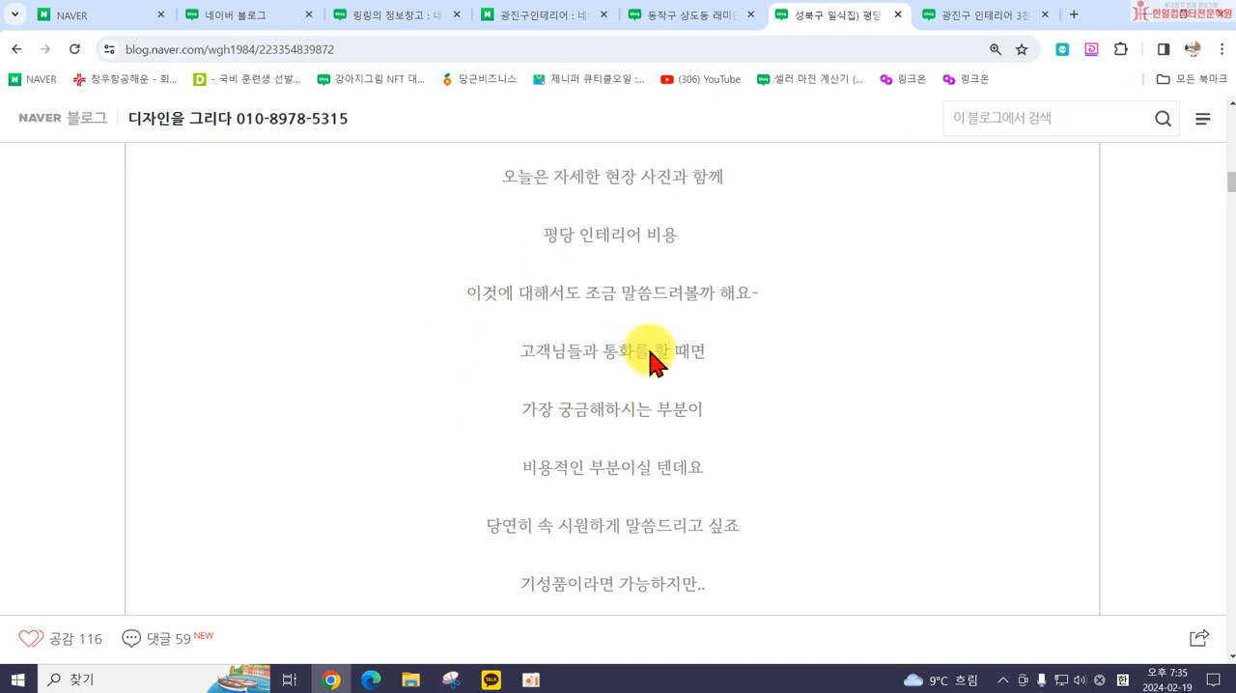
scroll(656, 359, "down", 2)
scroll(673, 533, "up", 6)
scroll(661, 434, "up", 2)
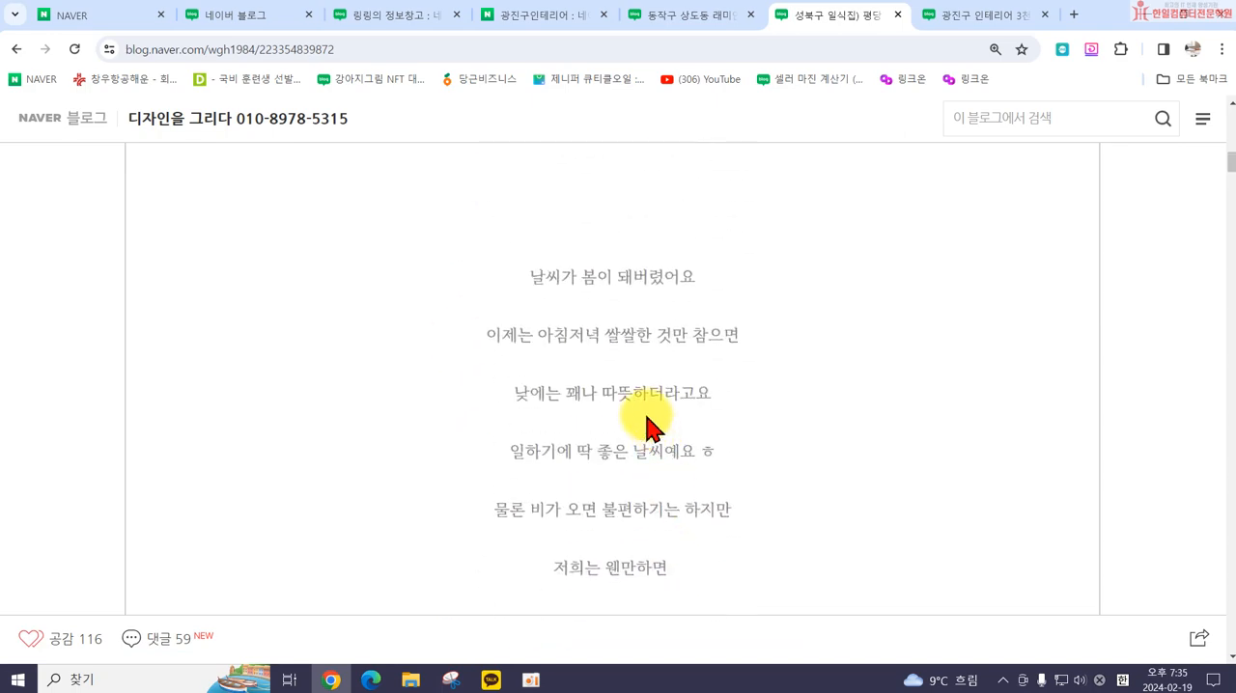
Step: Open the 이도창호 blog from the 광진구인테리어 search results and examine its title banner, sidebar and post grid
left_click(533, 20)
scroll(441, 180, "down", 8)
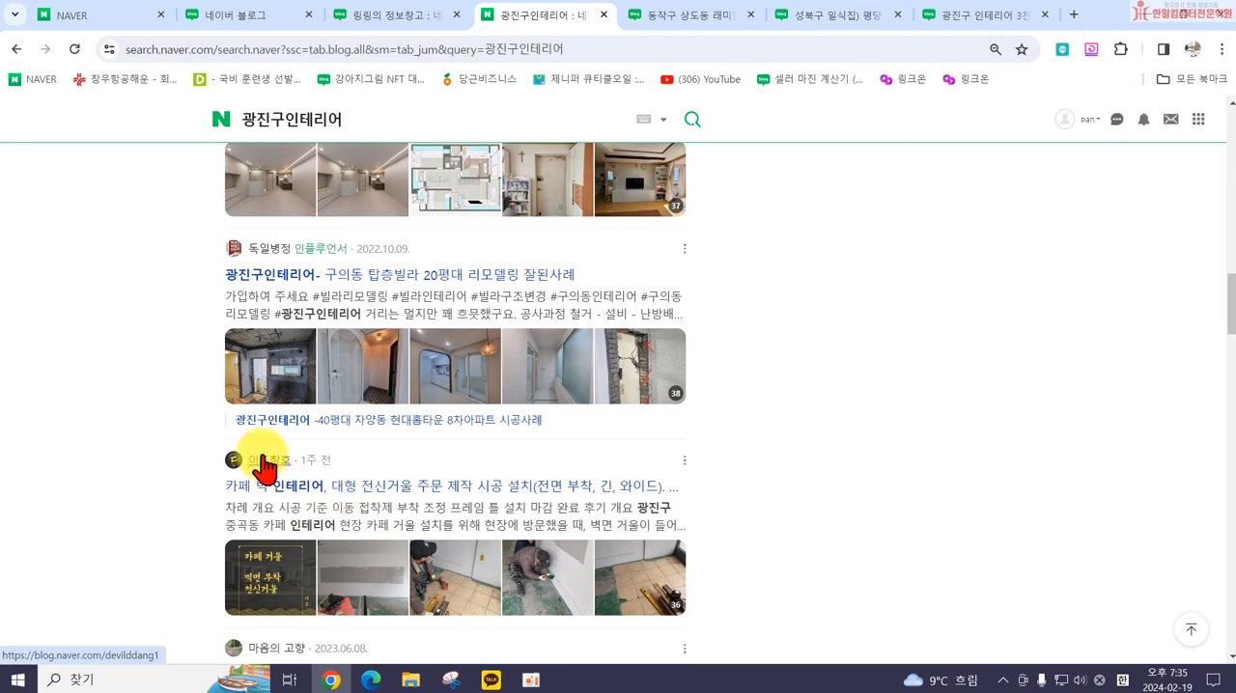
left_click(268, 462)
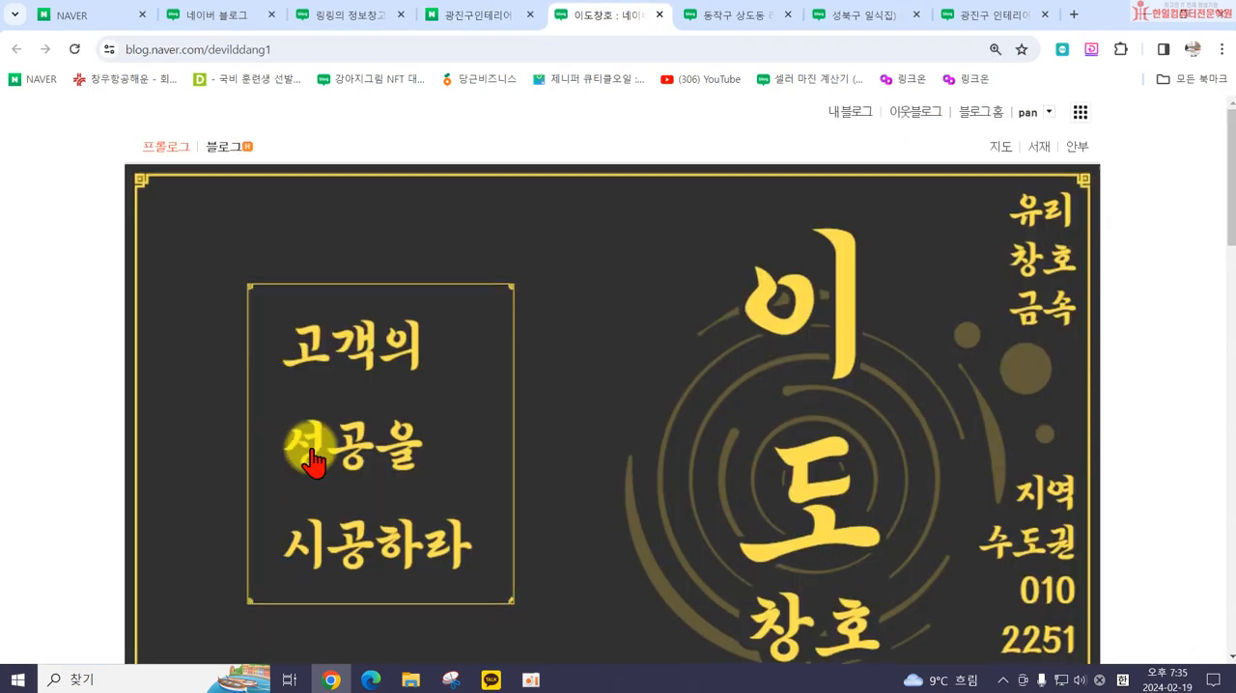
scroll(311, 461, "down", 8)
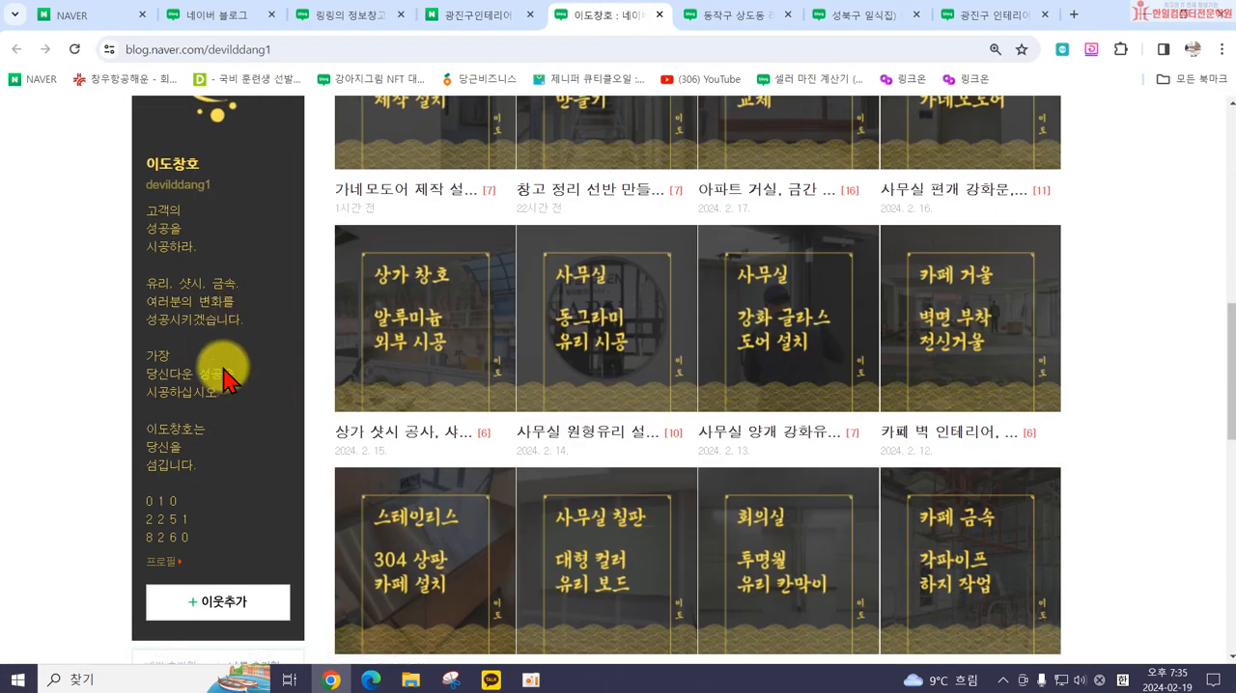
scroll(412, 227, "up", 3)
Step: Open the blog's 가네모도어 제작 설치 post and compare its sidebar layout with the open 동작구 상도동 post
left_click(411, 235)
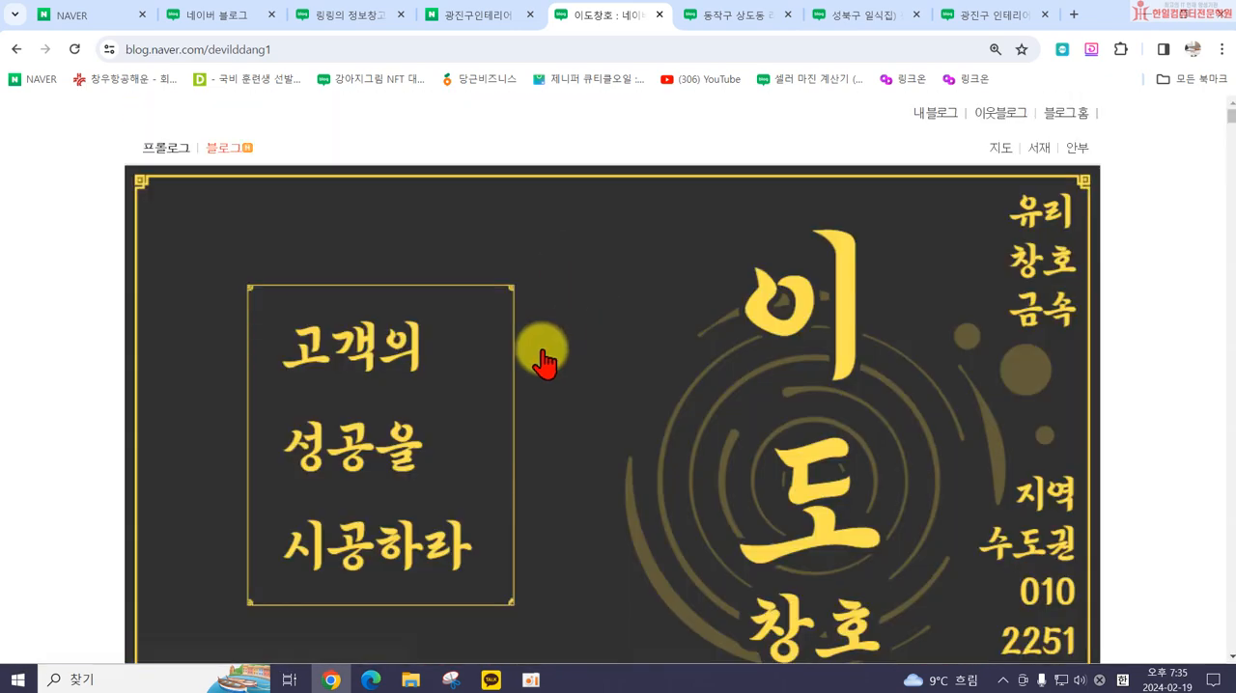
scroll(533, 354, "down", 10)
scroll(474, 347, "up", 3)
scroll(338, 258, "down", 3)
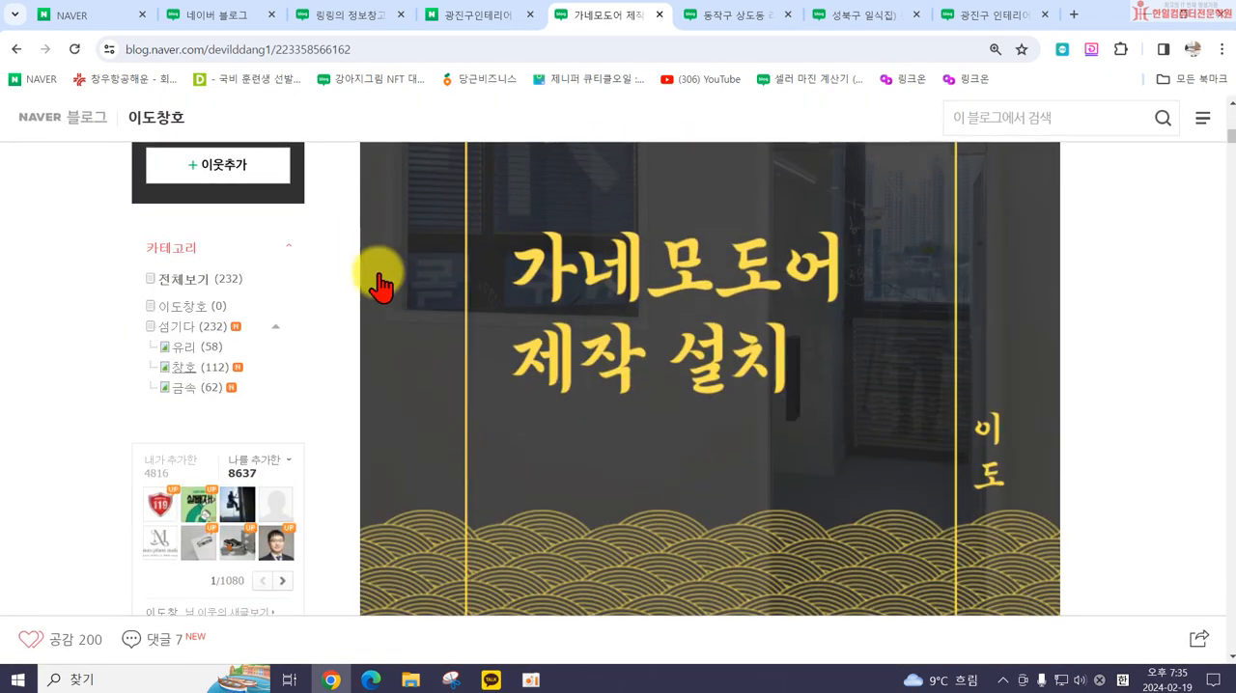
scroll(365, 275, "up", 3)
left_click(712, 14)
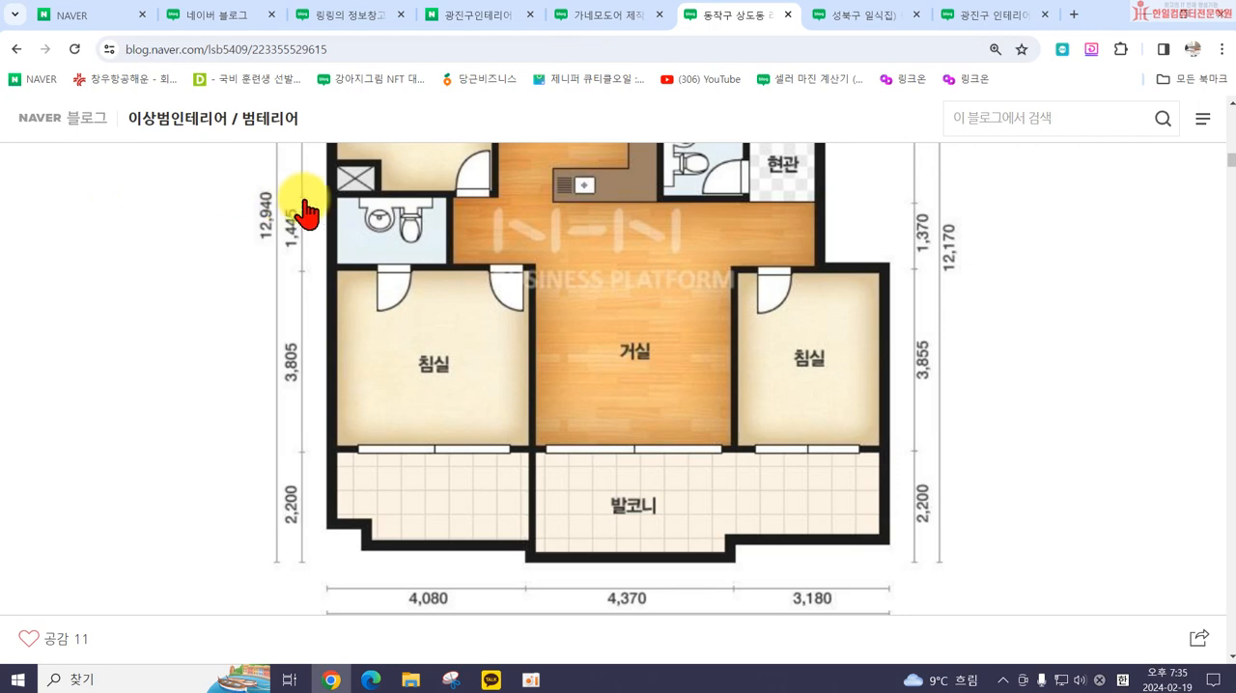
left_click(587, 16)
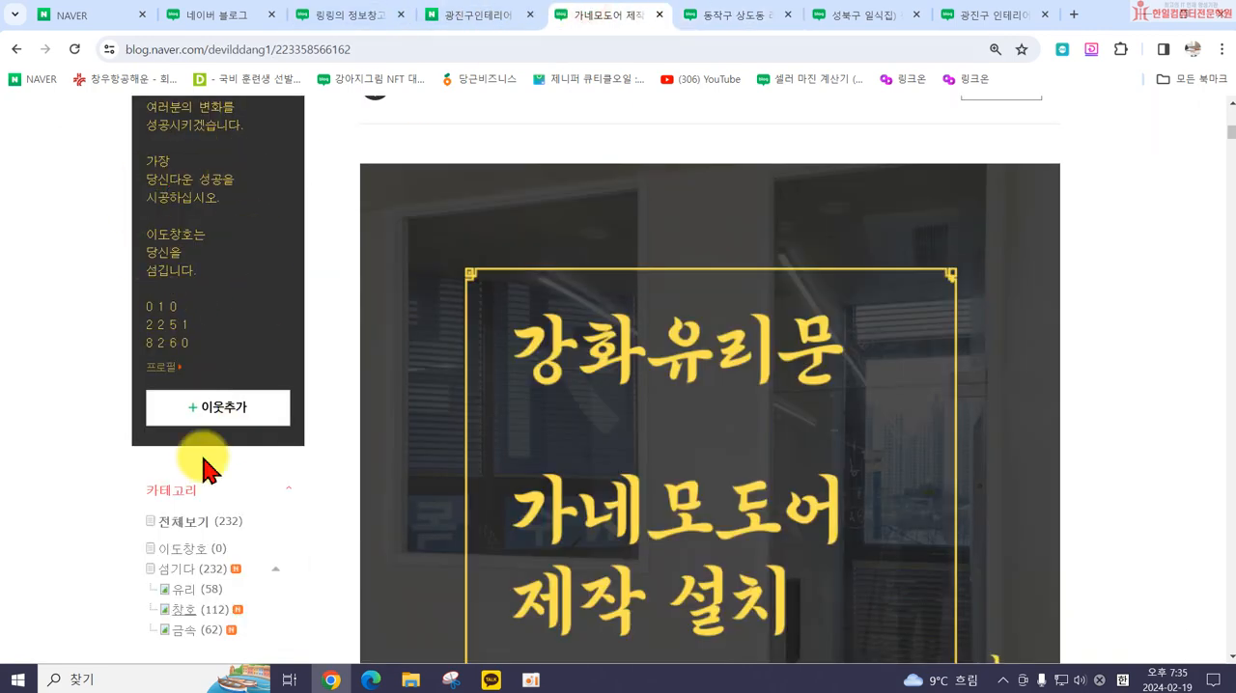
Step: Examine the 가네모도어 post's sidebar widgets and how its table of contents, photos and text are arranged
scroll(243, 373, "down", 5)
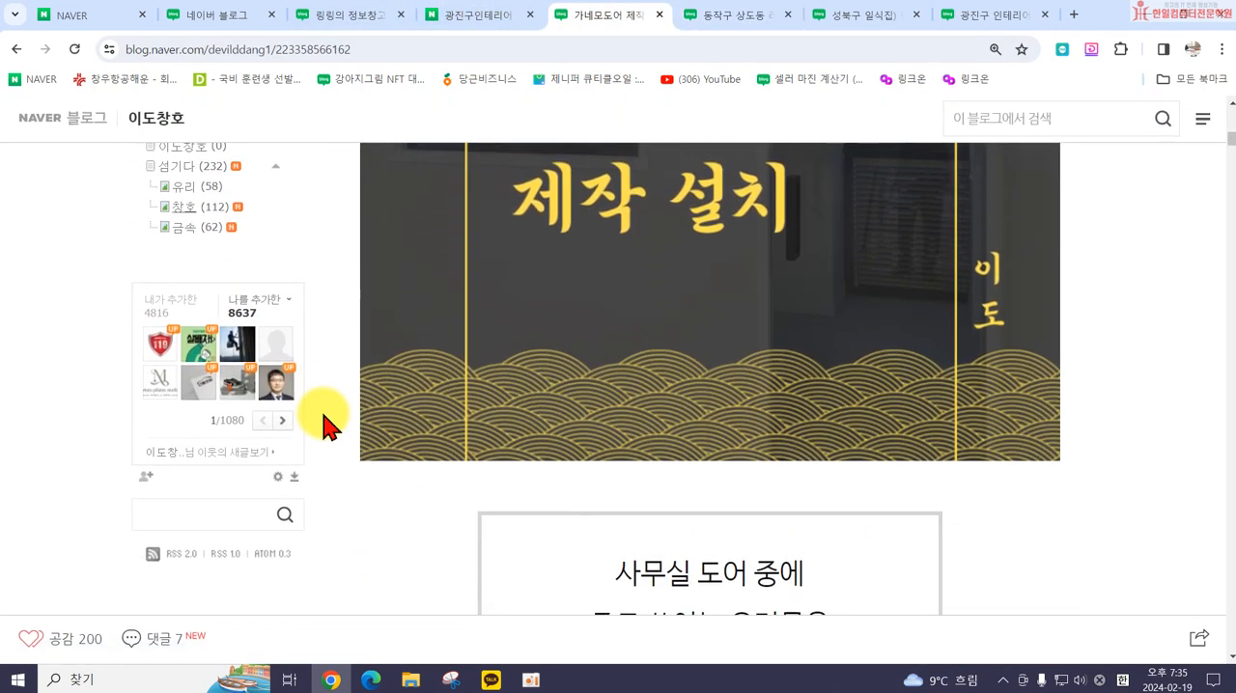
scroll(329, 417, "up", 5)
scroll(276, 309, "down", 3)
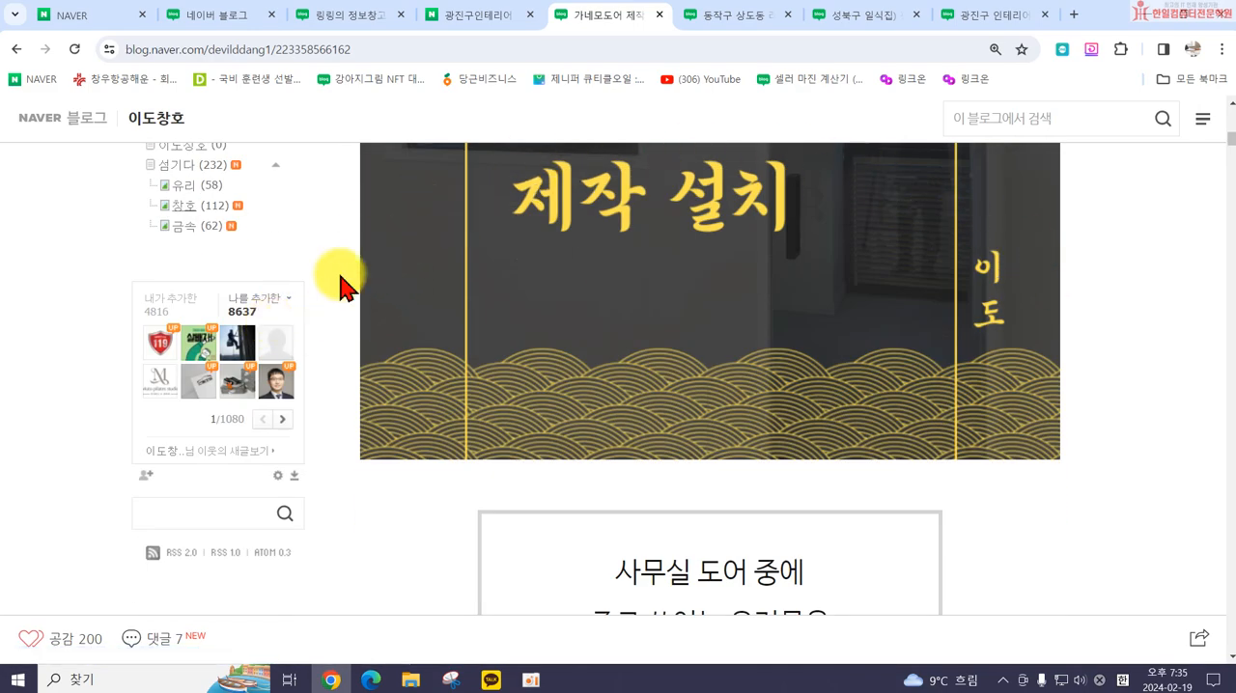
scroll(344, 290, "down", 3)
scroll(344, 309, "down", 10)
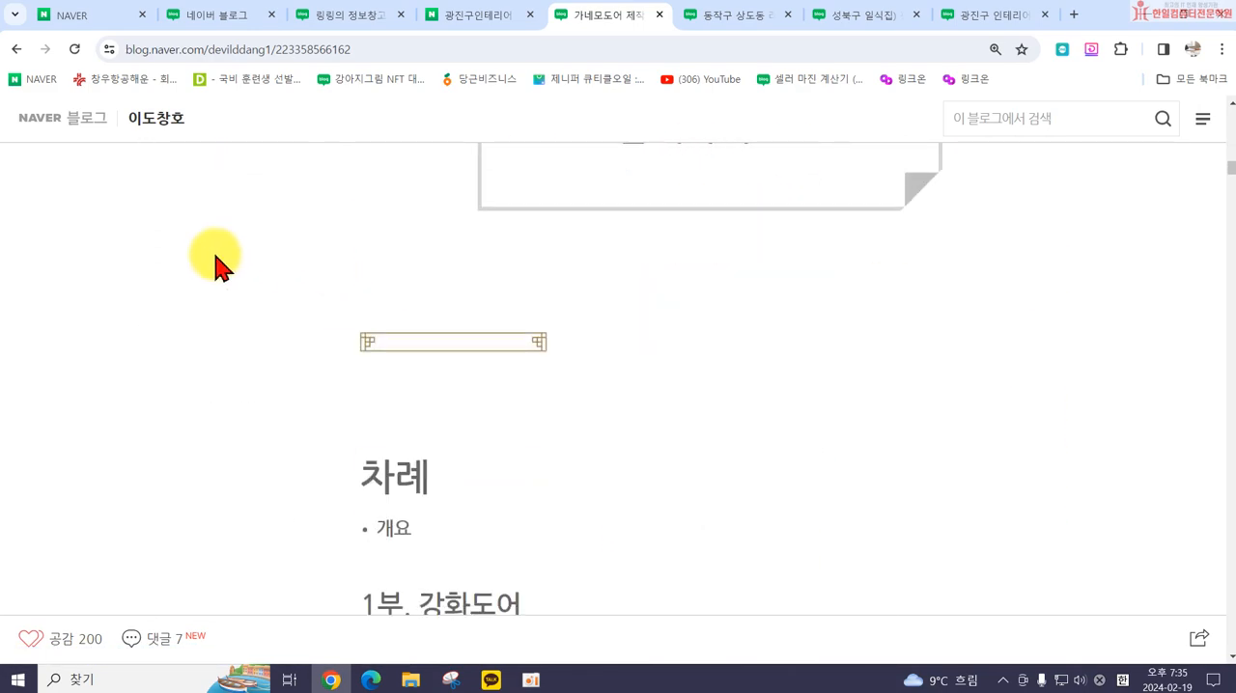
scroll(569, 414, "down", 4)
scroll(844, 441, "down", 8)
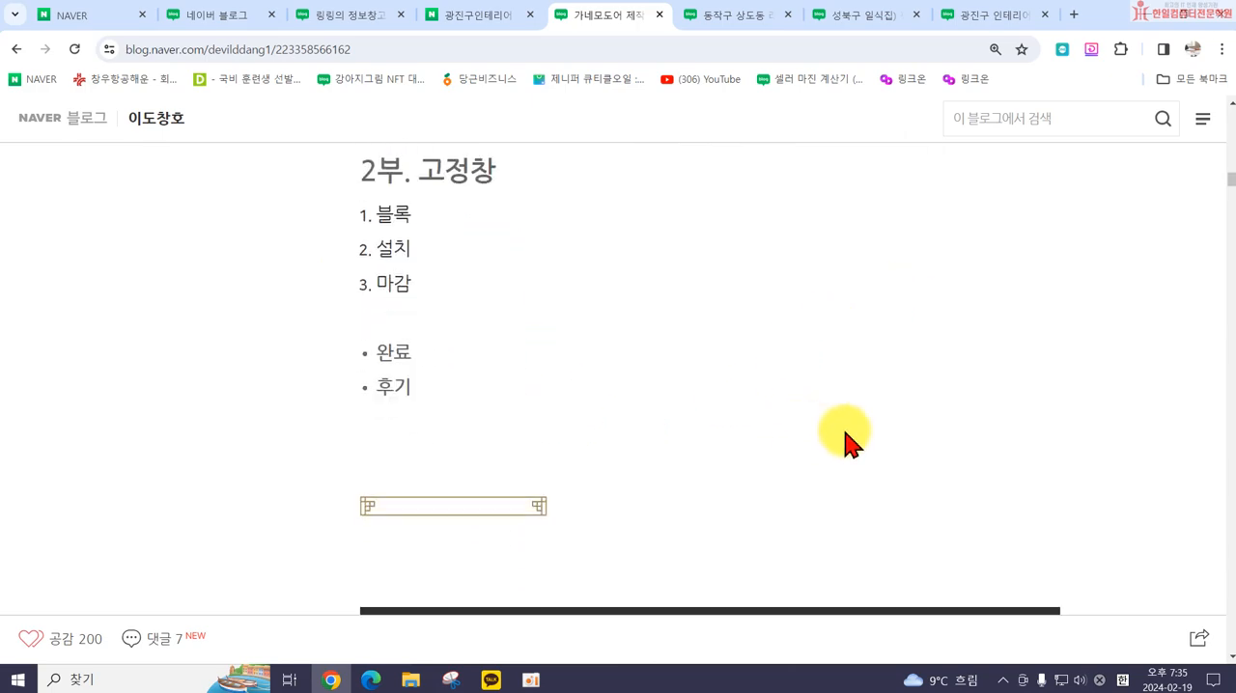
scroll(861, 444, "down", 20)
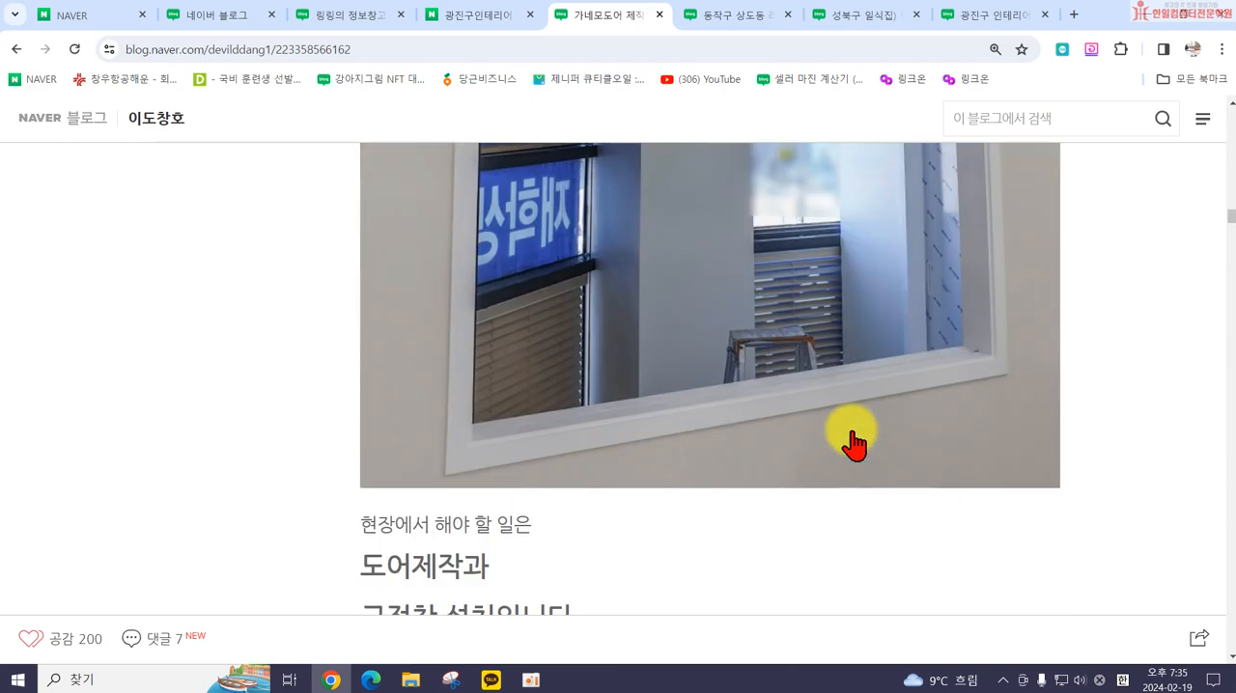
scroll(848, 436, "down", 15)
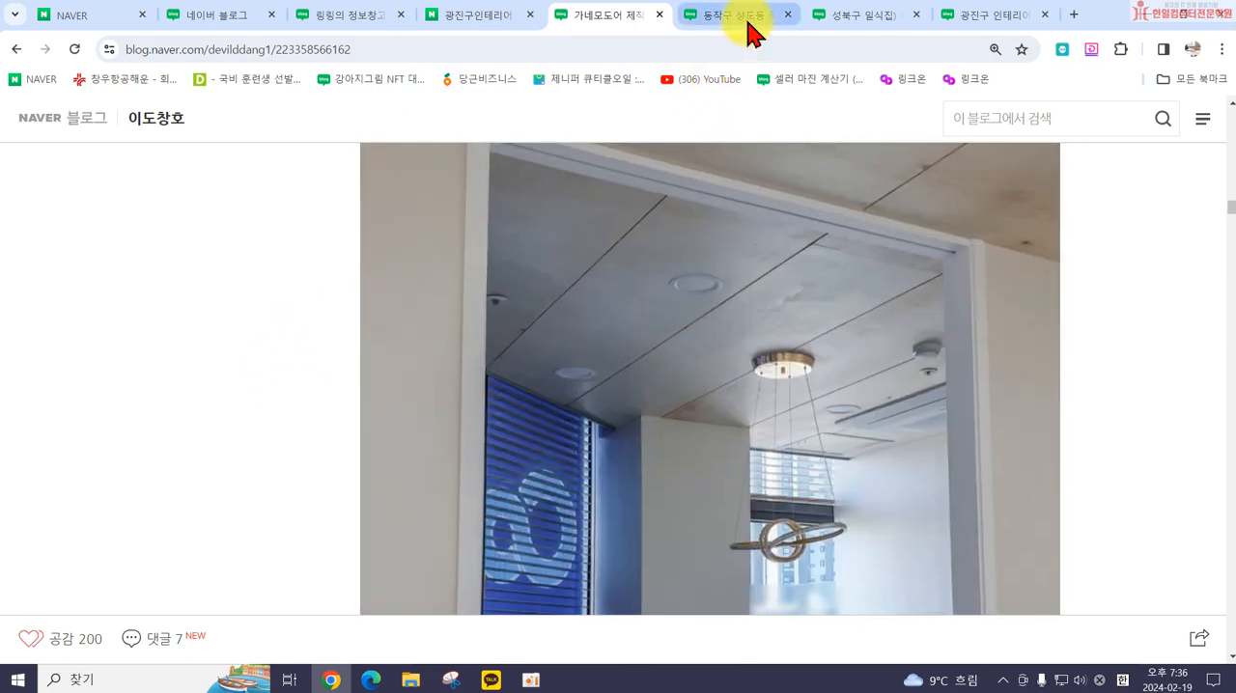
Step: Review the beginning of the 동작구 상도동 post, examining its title banner, category menu and row of link buttons
left_click(749, 23)
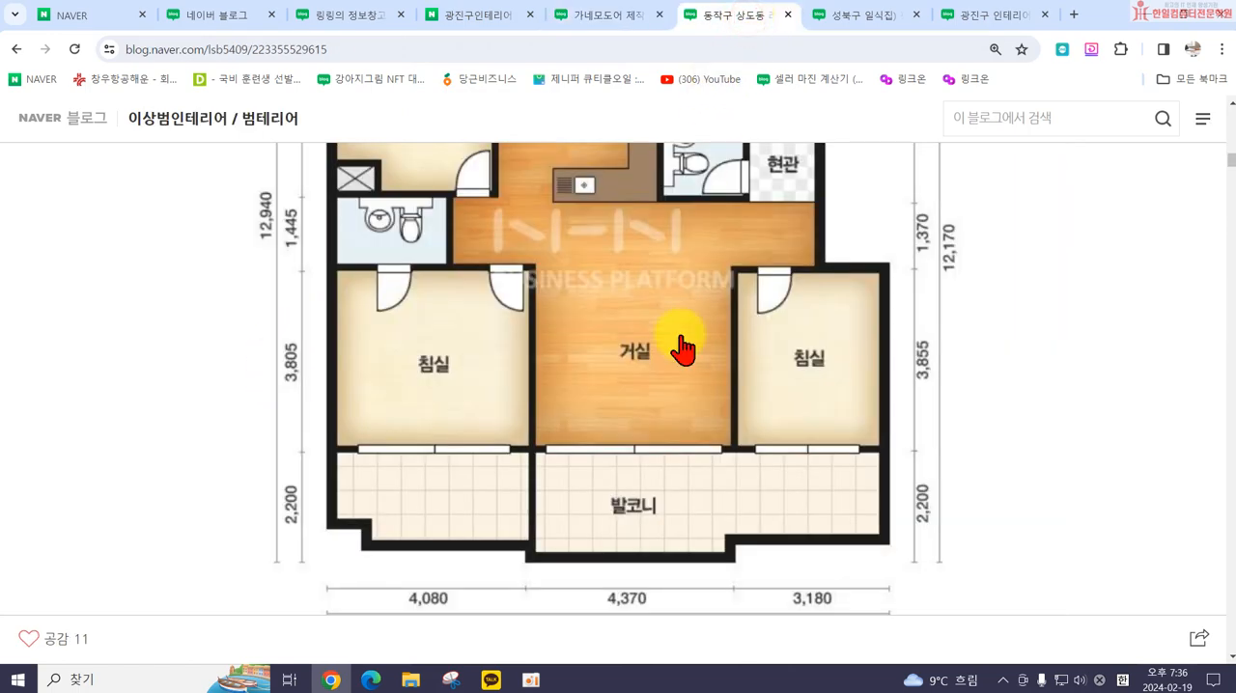
scroll(412, 381, "up", 10)
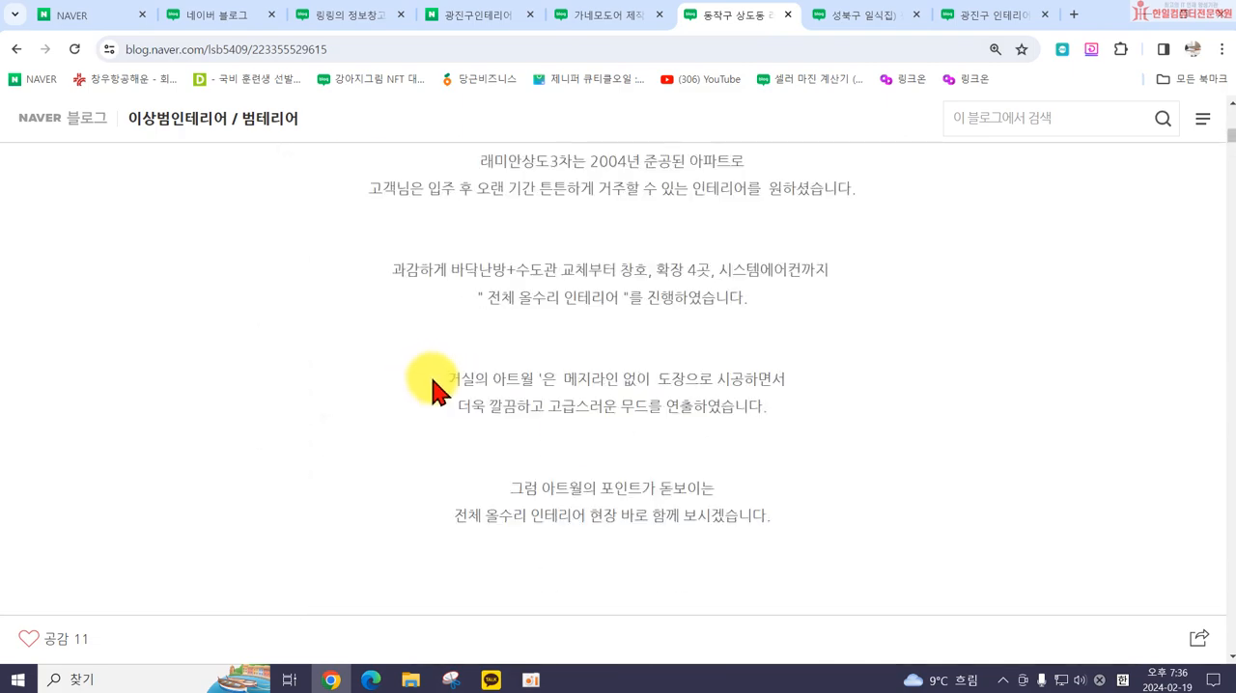
scroll(436, 520, "down", 4)
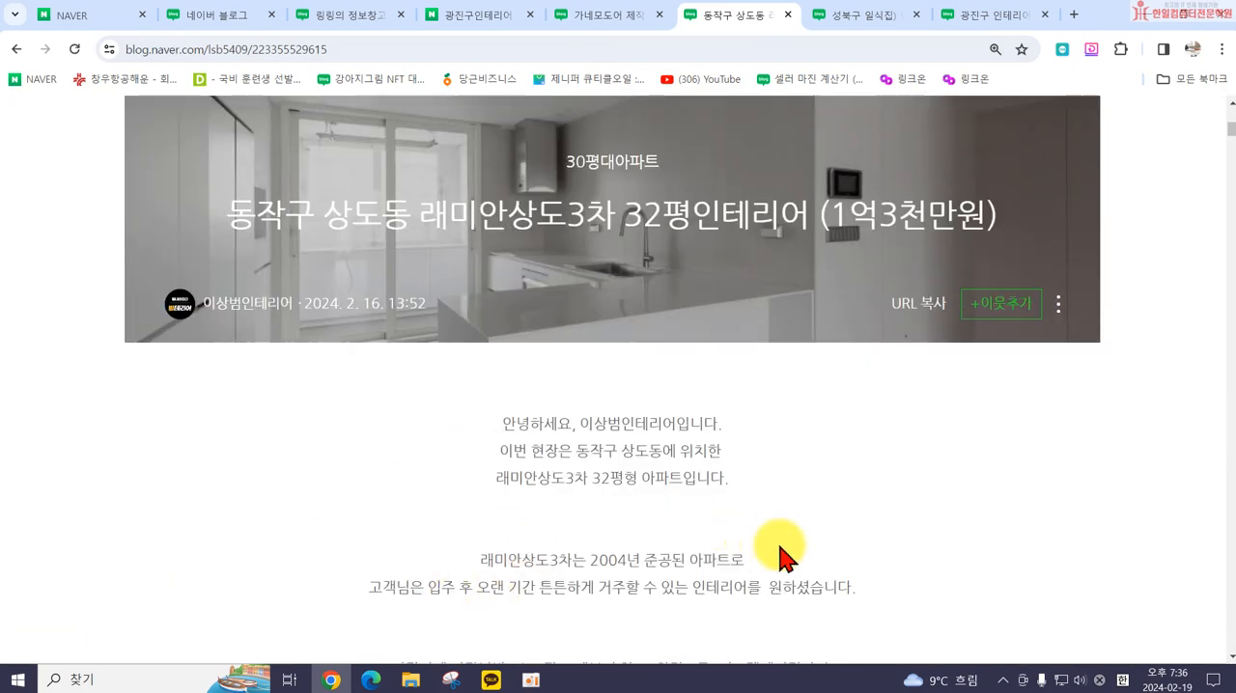
scroll(777, 550, "up", 2)
scroll(780, 558, "up", 6)
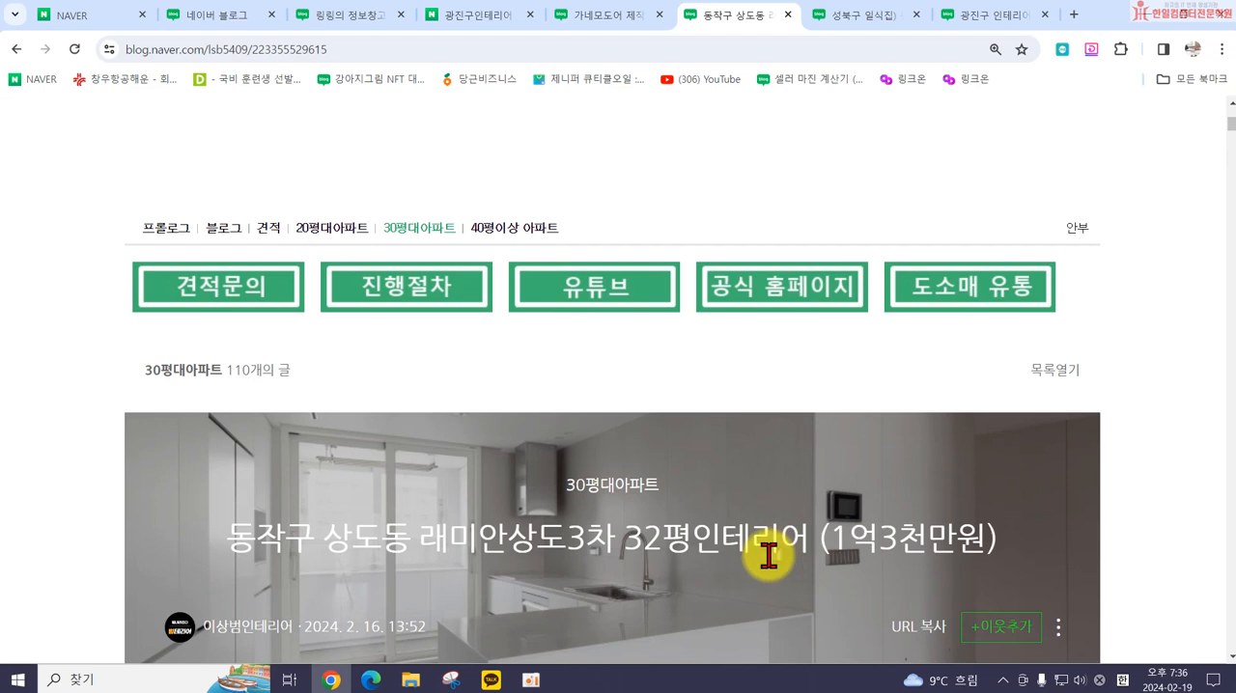
scroll(675, 290, "down", 3)
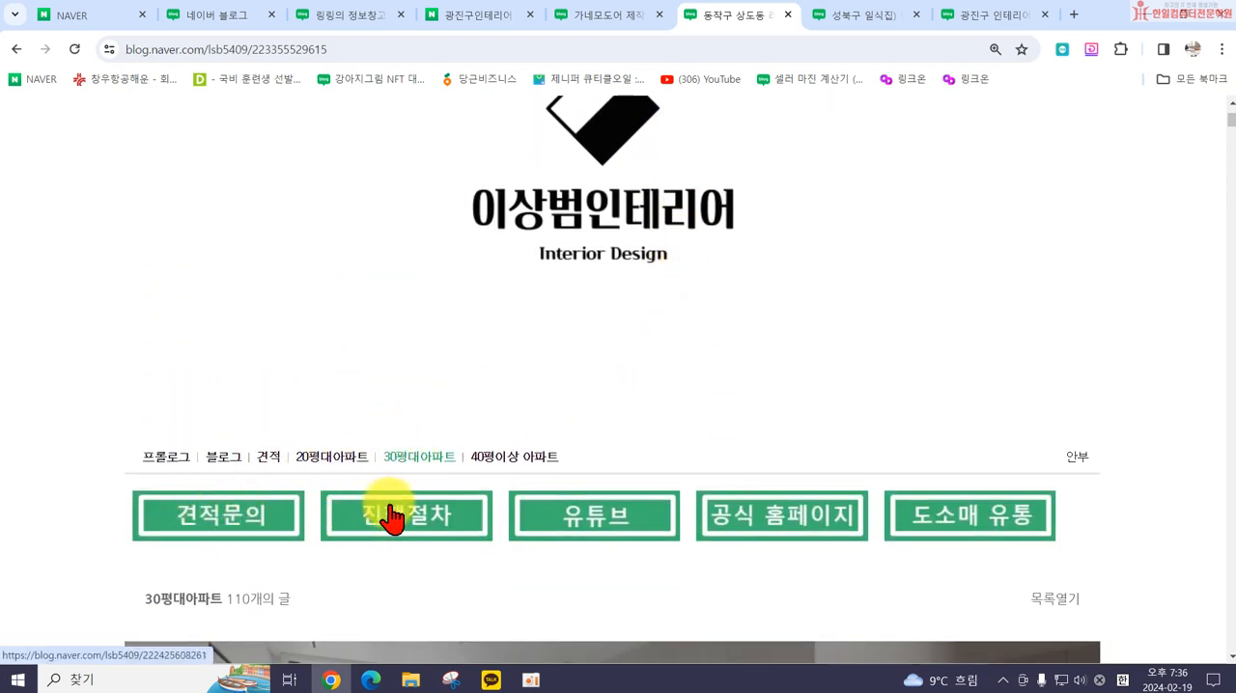
Step: Examine the 성북구 일식집 blog's title skin and menu links, open its 오시는길 map link and close the map
left_click(825, 17)
scroll(586, 338, "up", 10)
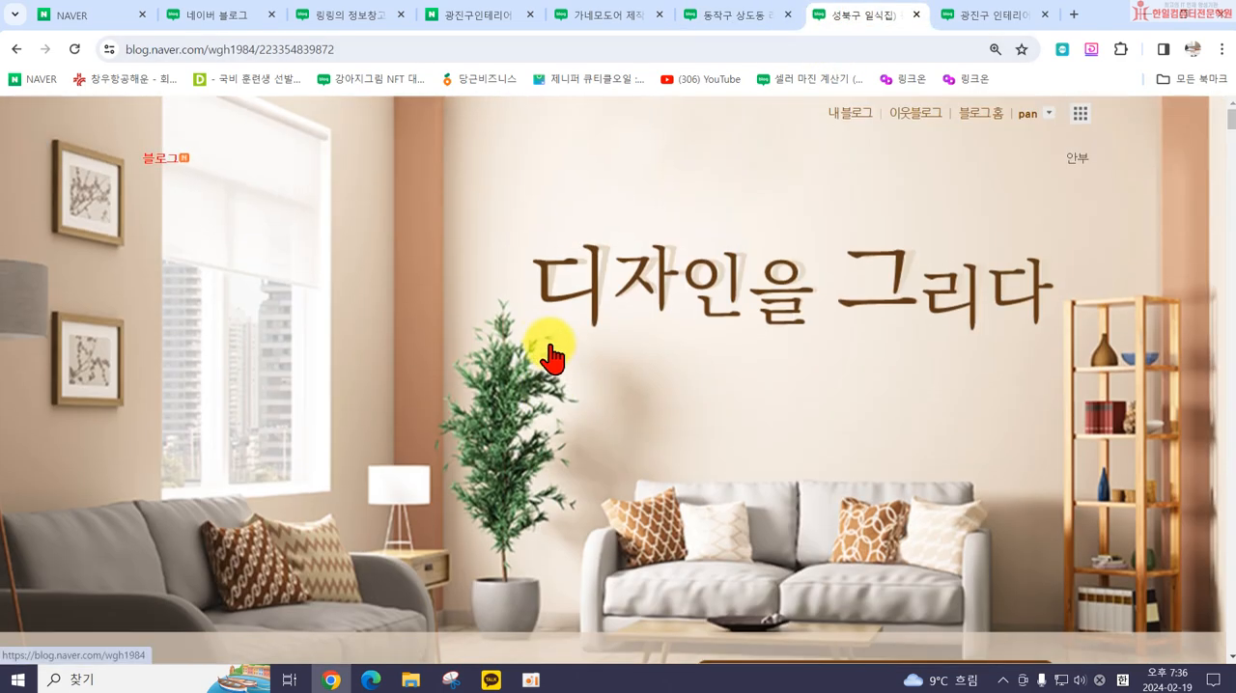
scroll(551, 358, "down", 5)
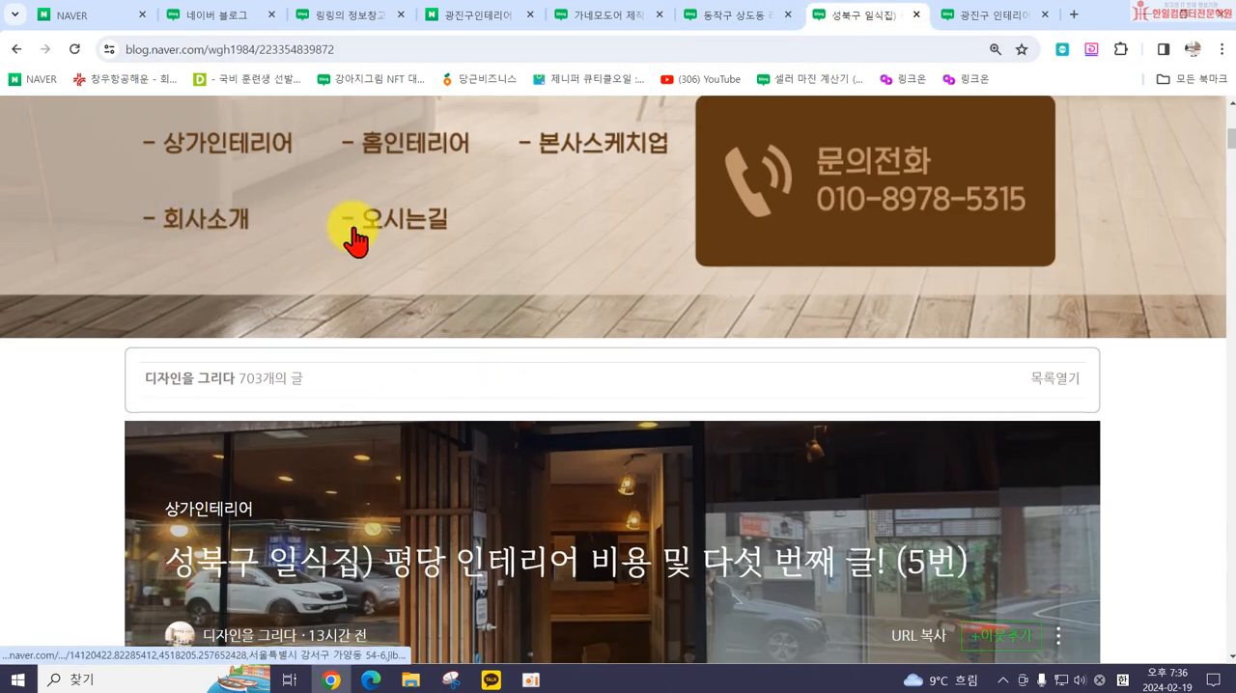
left_click(394, 241)
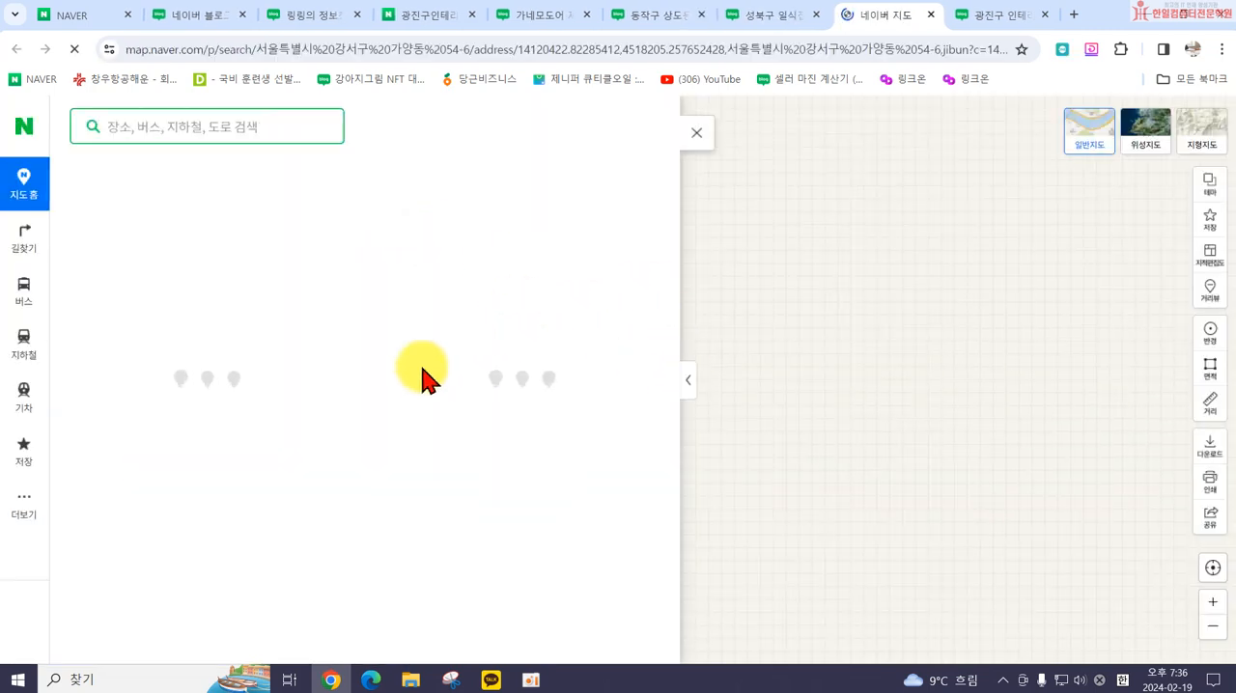
left_click(932, 16)
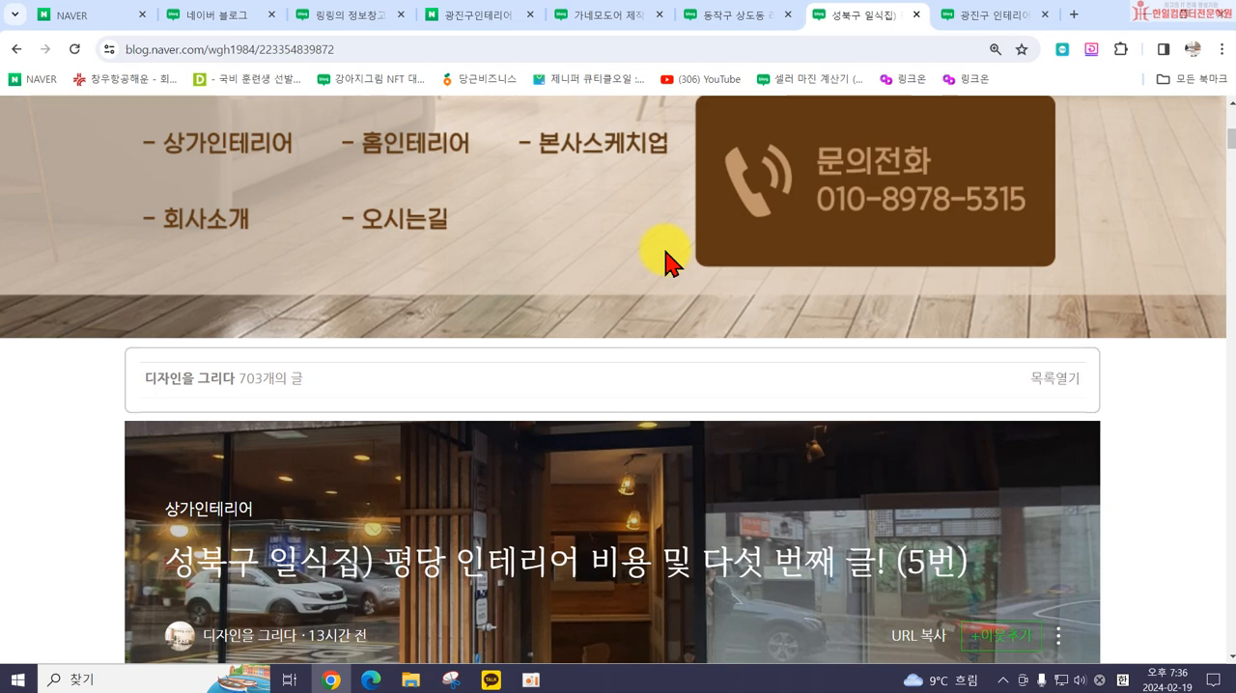
Step: Return to the 가네모도어 post and examine its title banner, profile sidebar and category list
left_click(614, 16)
scroll(370, 331, "up", 2)
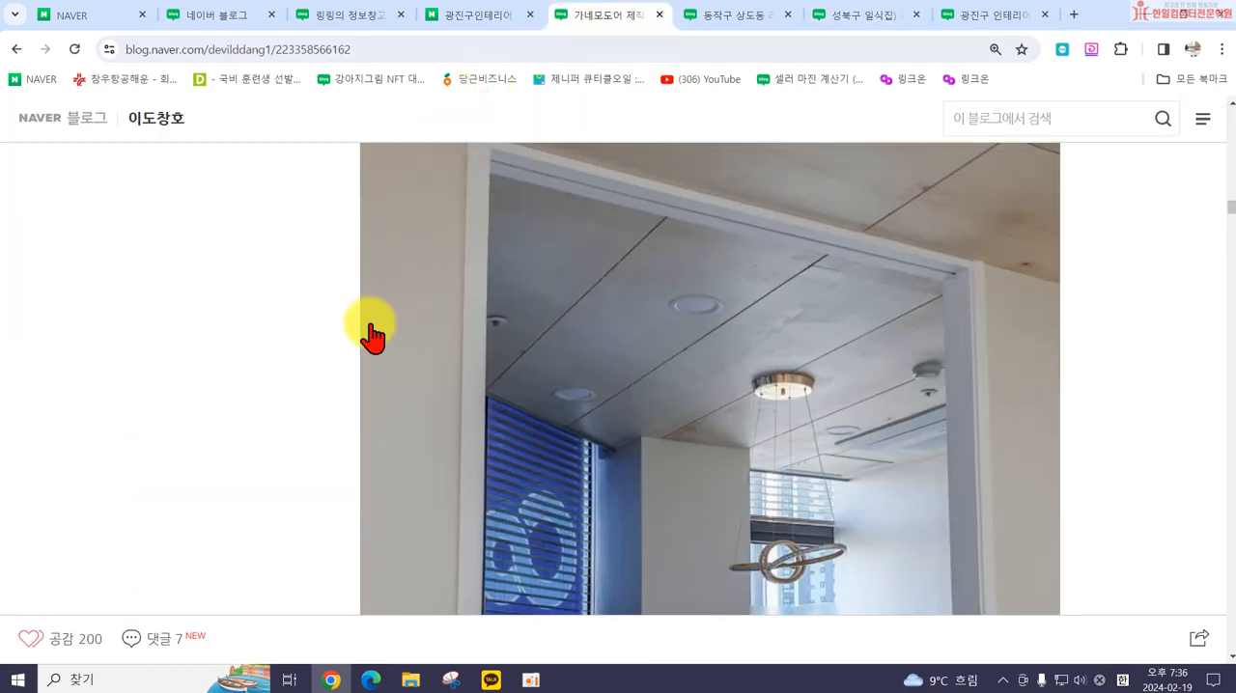
scroll(357, 371, "up", 15)
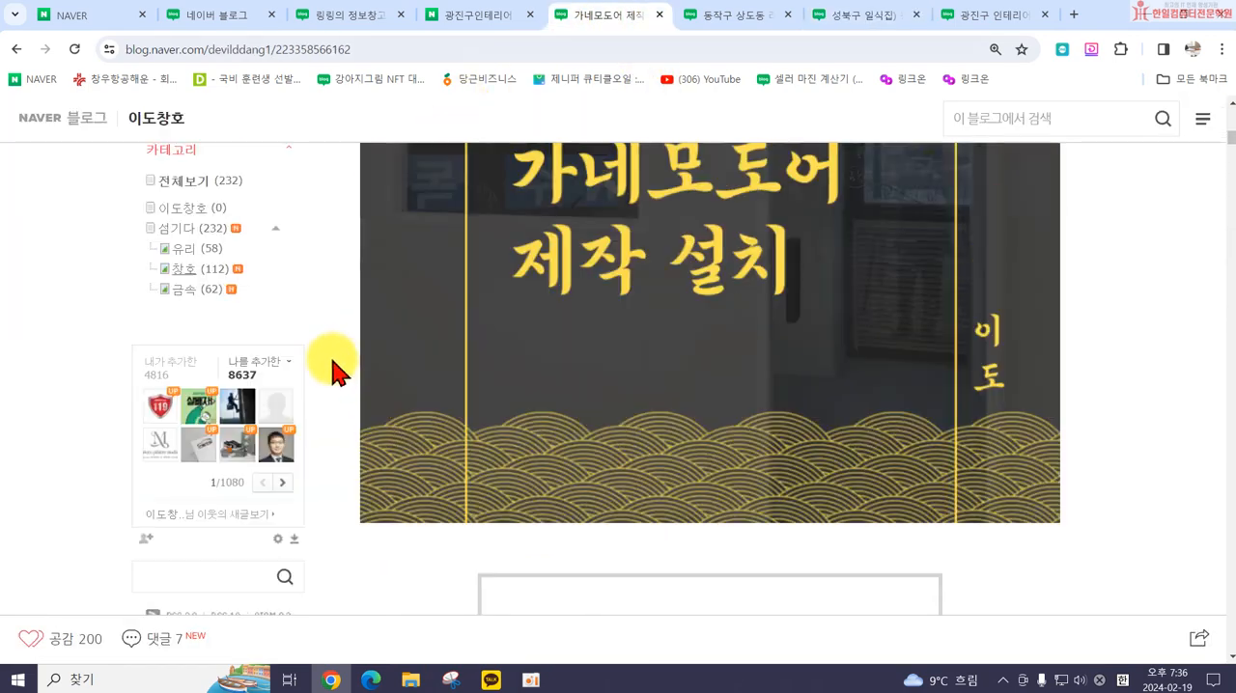
scroll(288, 381, "up", 1)
scroll(234, 612, "down", 3)
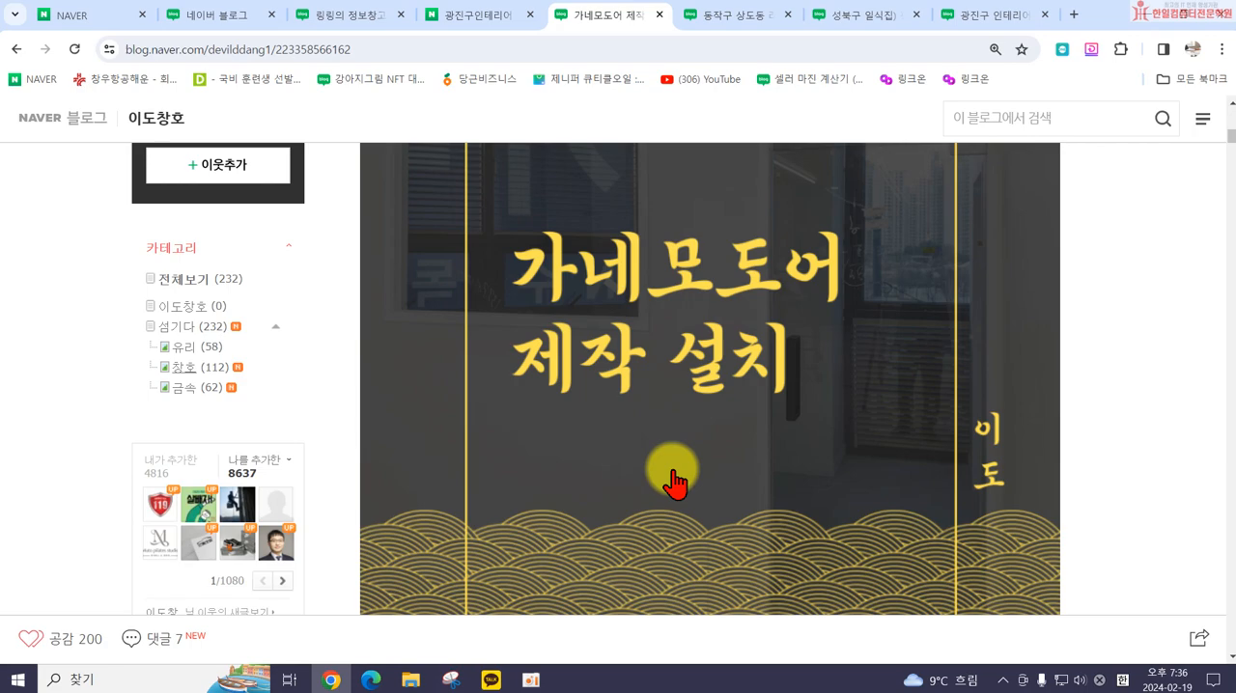
scroll(673, 483, "up", 6)
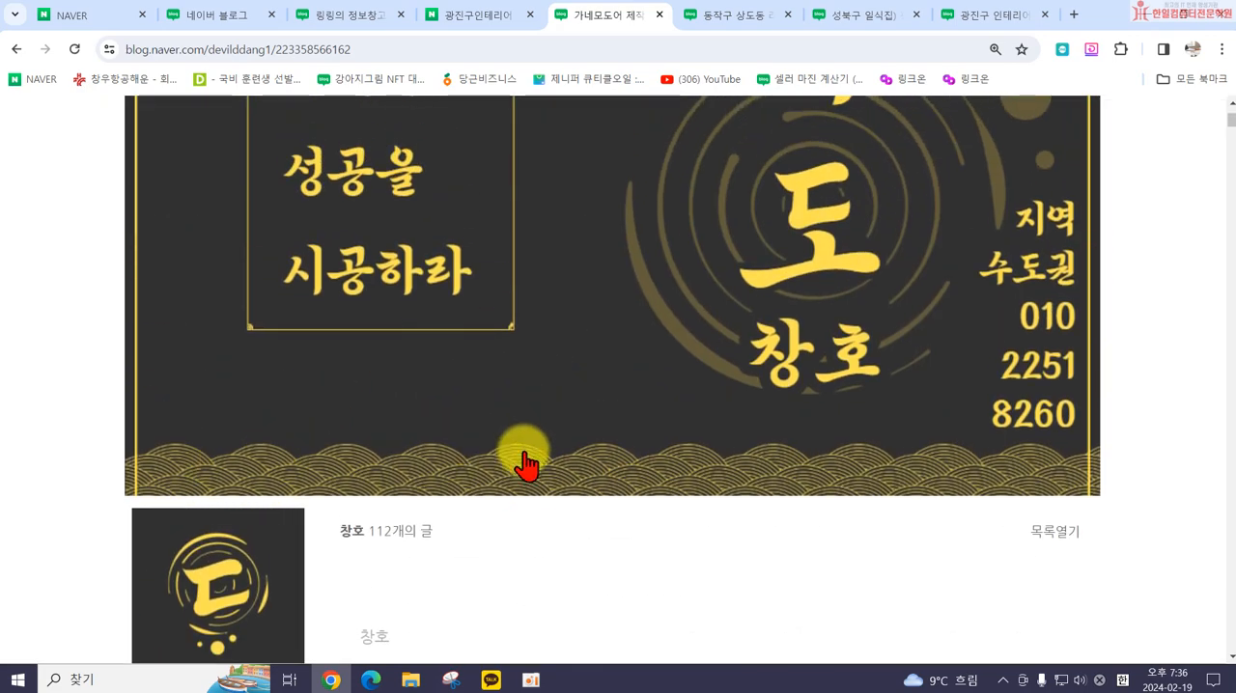
scroll(1014, 487, "down", 4)
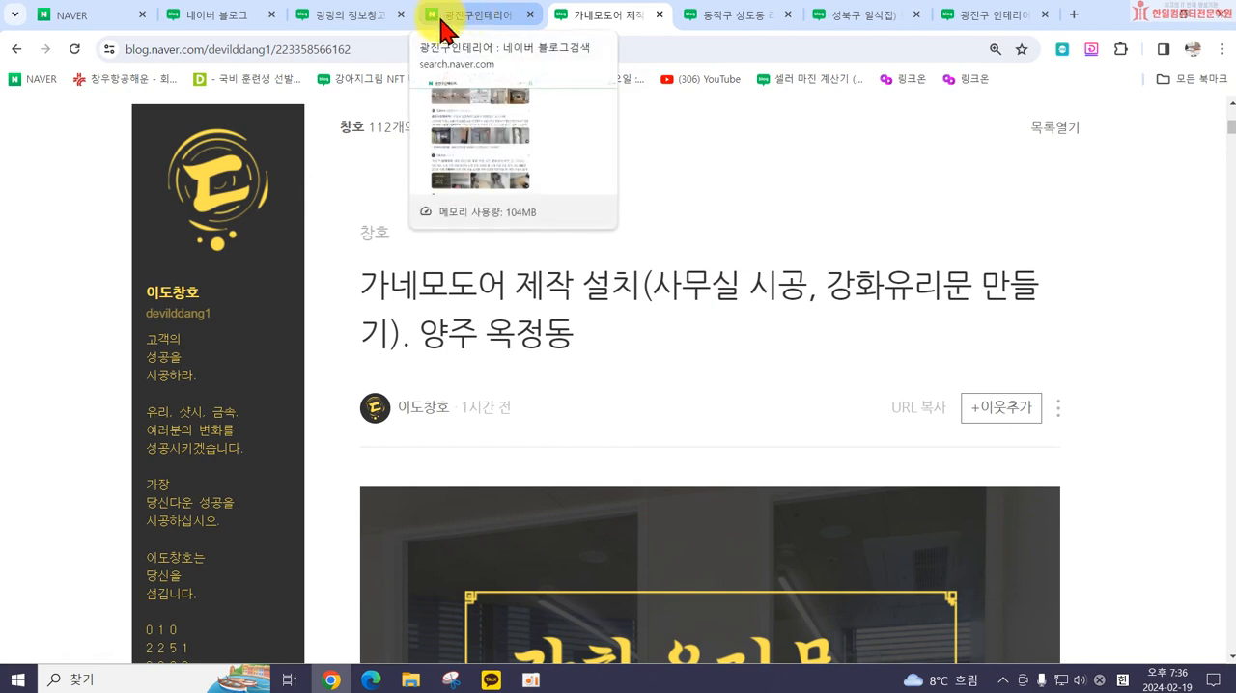
Step: Return to the account's own 레이아웃·위젯 설정 page and choose the one-column layout with the title on top
left_click(348, 20)
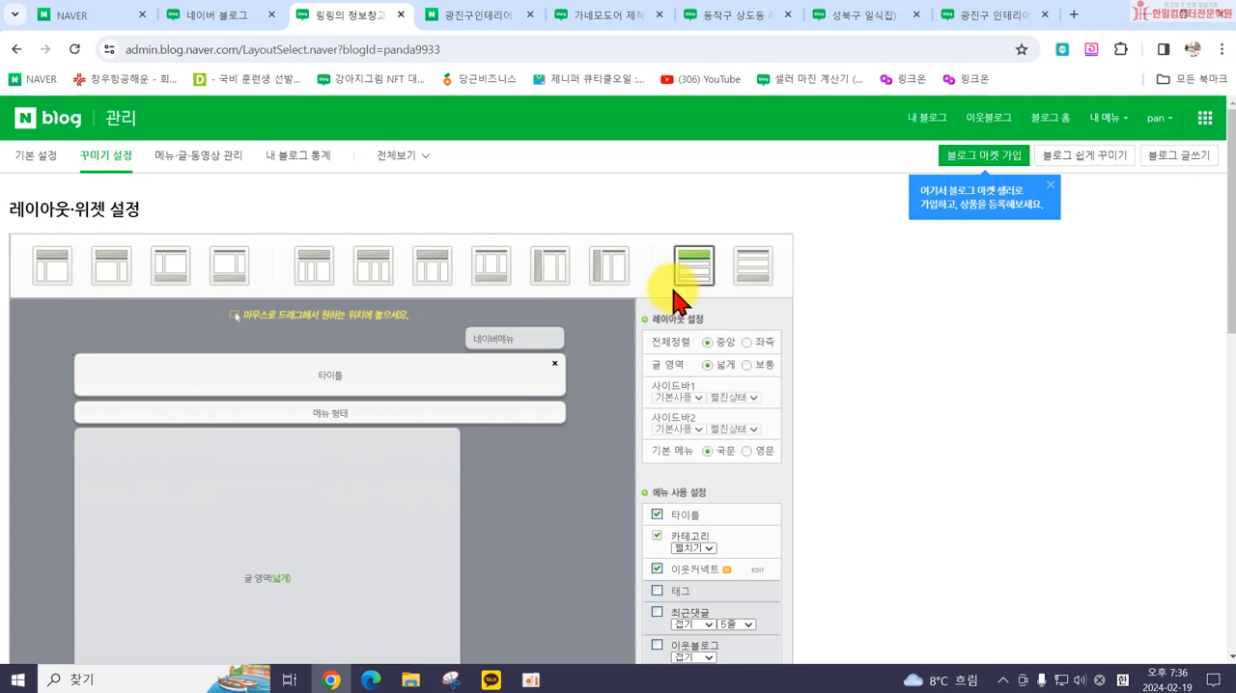
left_click(708, 278)
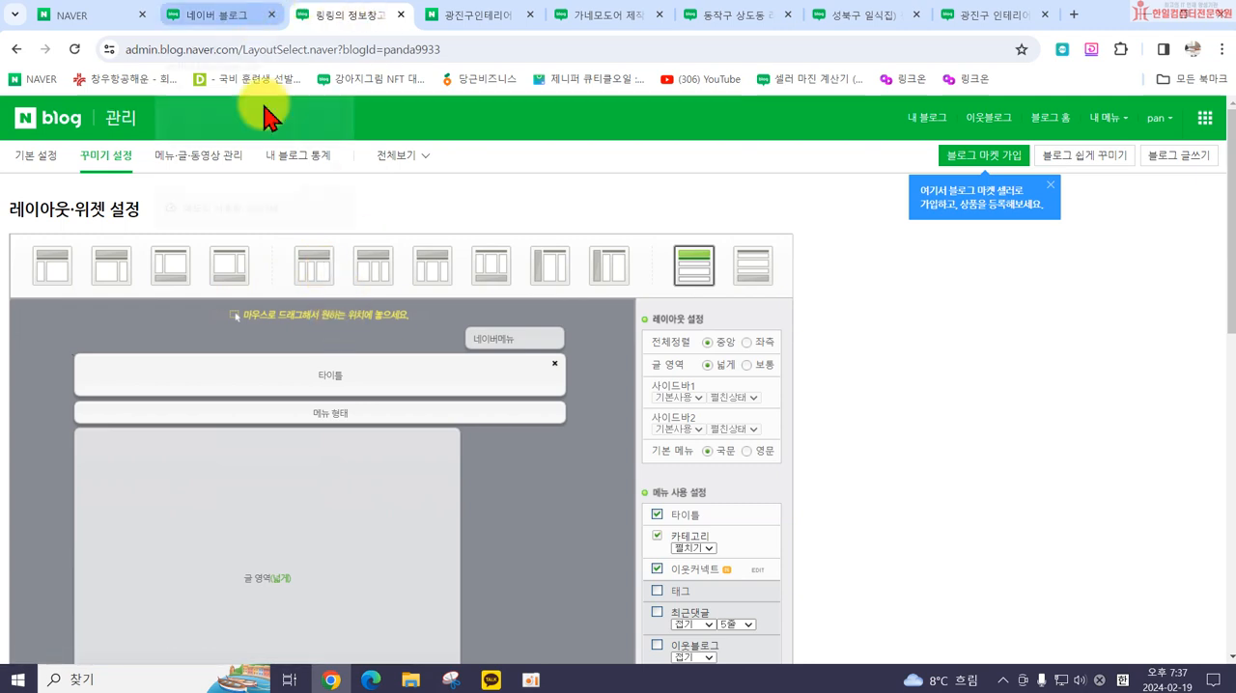
Step: Try three-column layouts, ending with the post area between the two sidebars, and inspect the widget arrangement
left_click(317, 262)
left_click(695, 202)
left_click(598, 260)
left_click(691, 203)
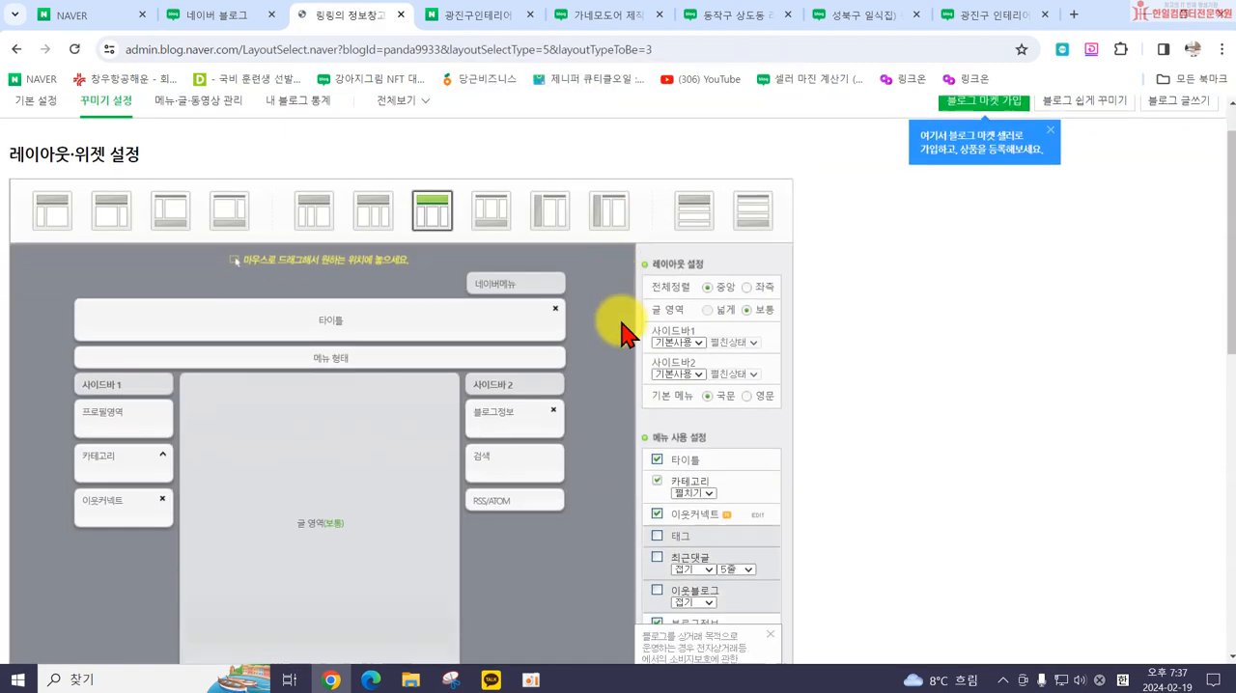
scroll(206, 282, "down", 3)
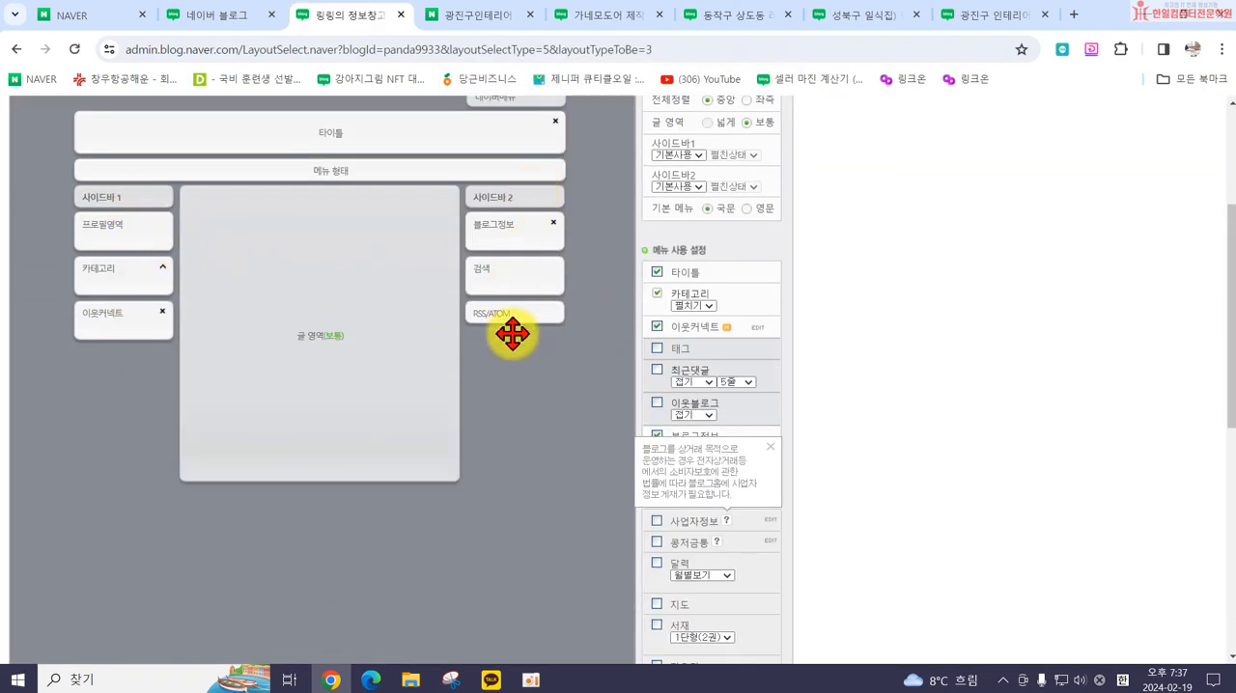
scroll(318, 222, "up", 3)
Step: Try the layout with both sidebars to the right of the post area, and go back to the centred post area
left_click(373, 266)
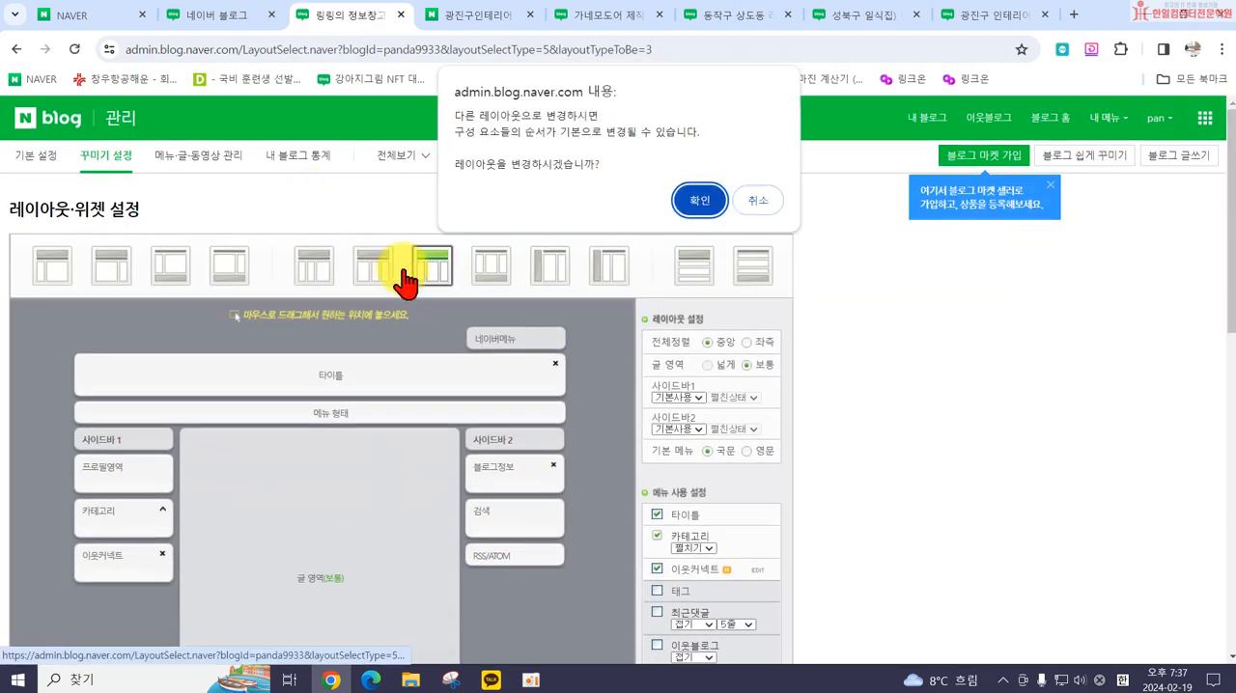
left_click(691, 202)
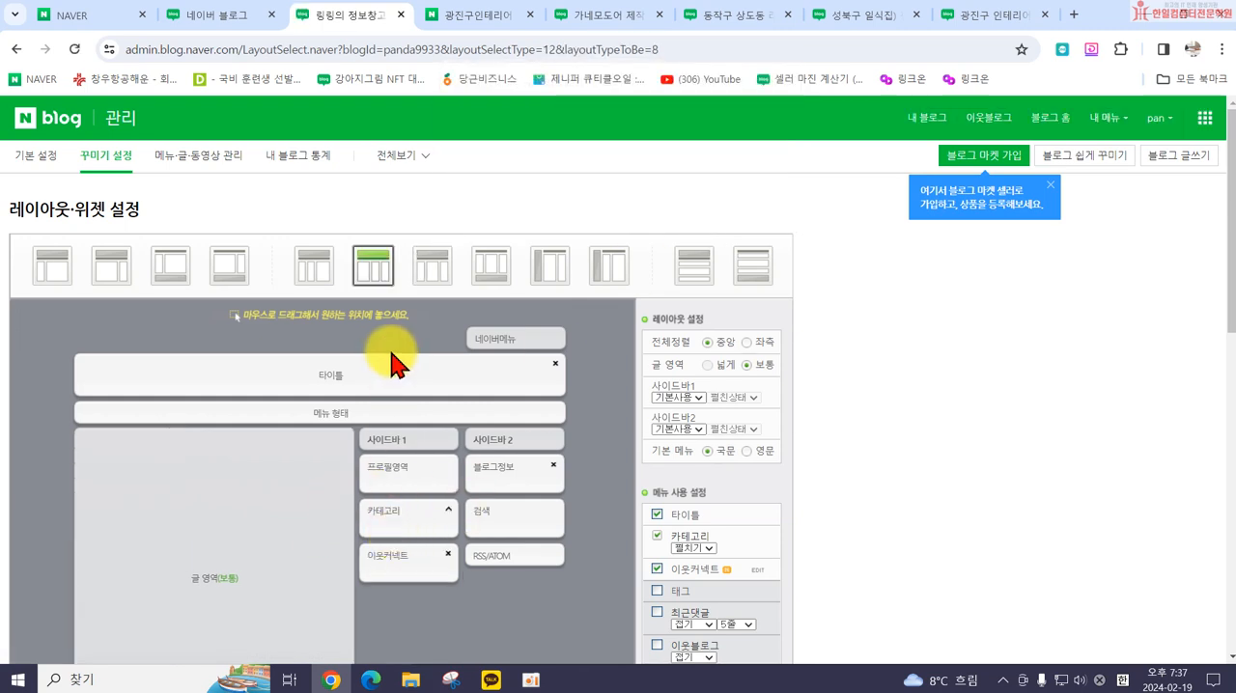
left_click(432, 266)
left_click(691, 200)
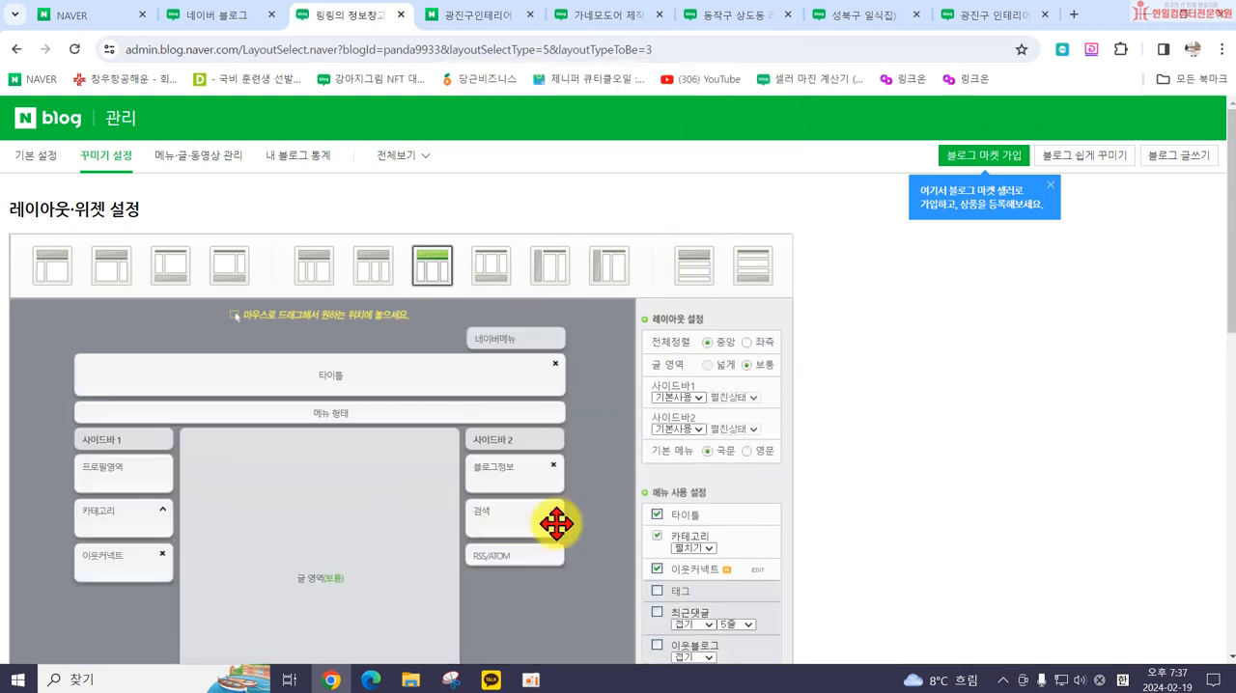
Step: Switch the blog to the one-column layout with the title on top and accept the layout change
scroll(459, 488, "down", 1)
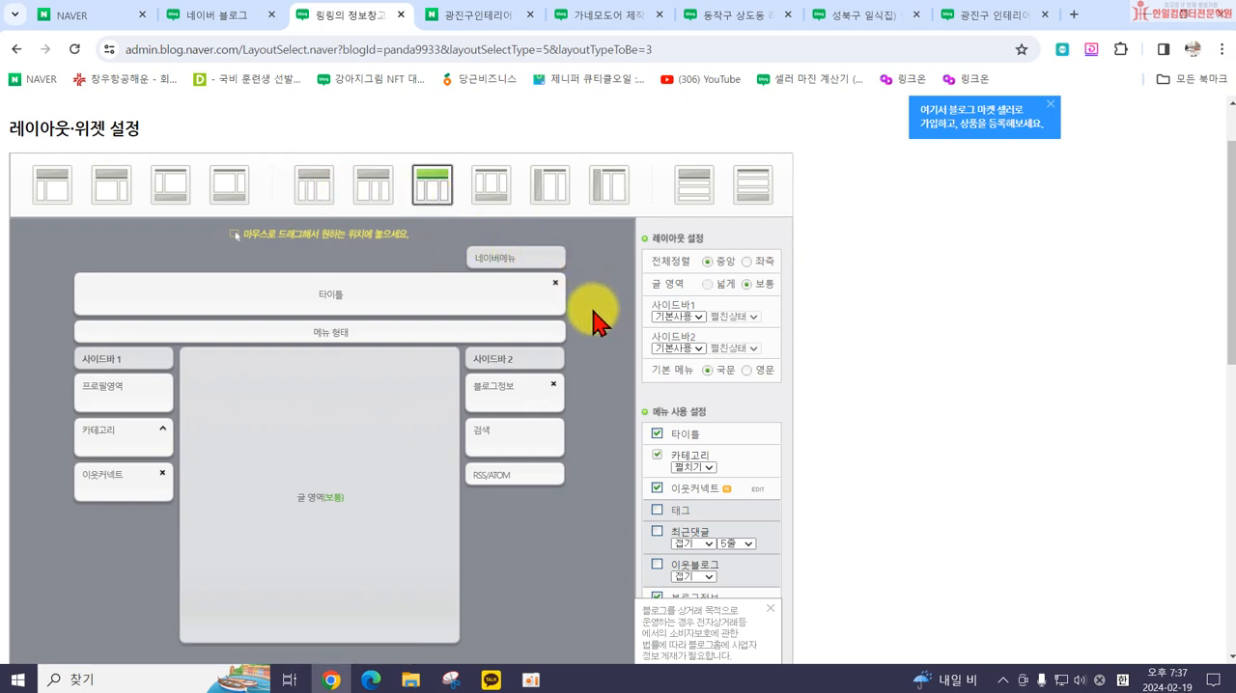
left_click(693, 188)
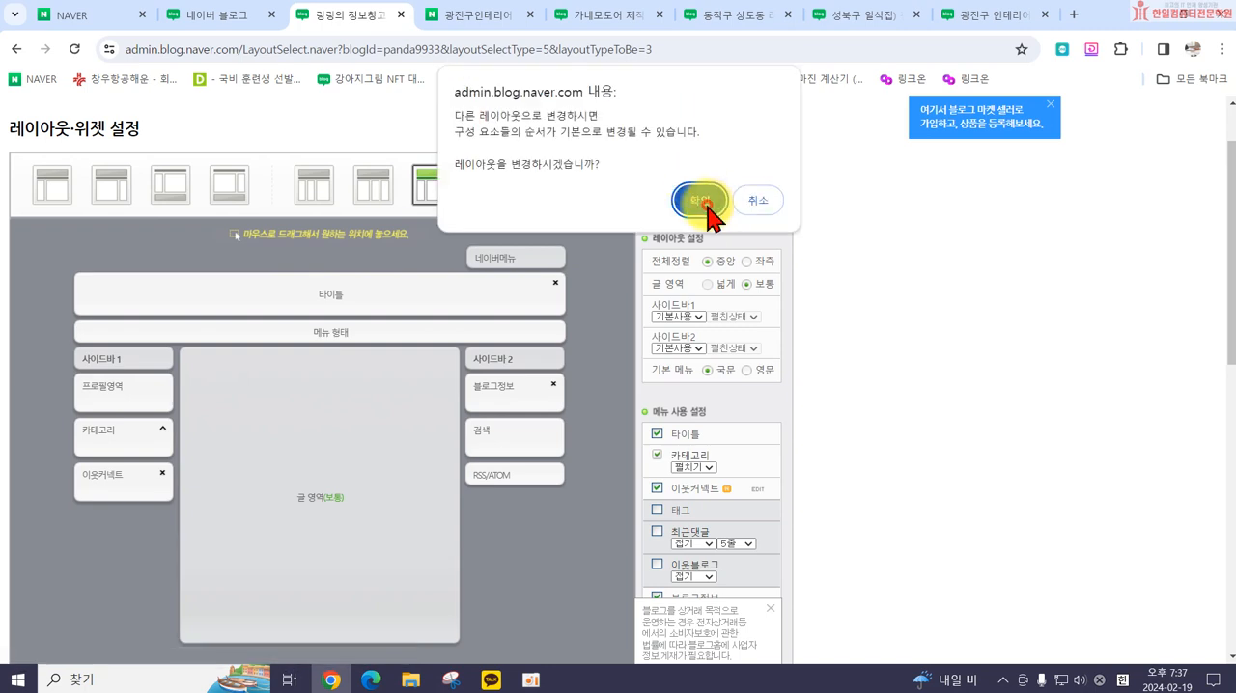
left_click(704, 207)
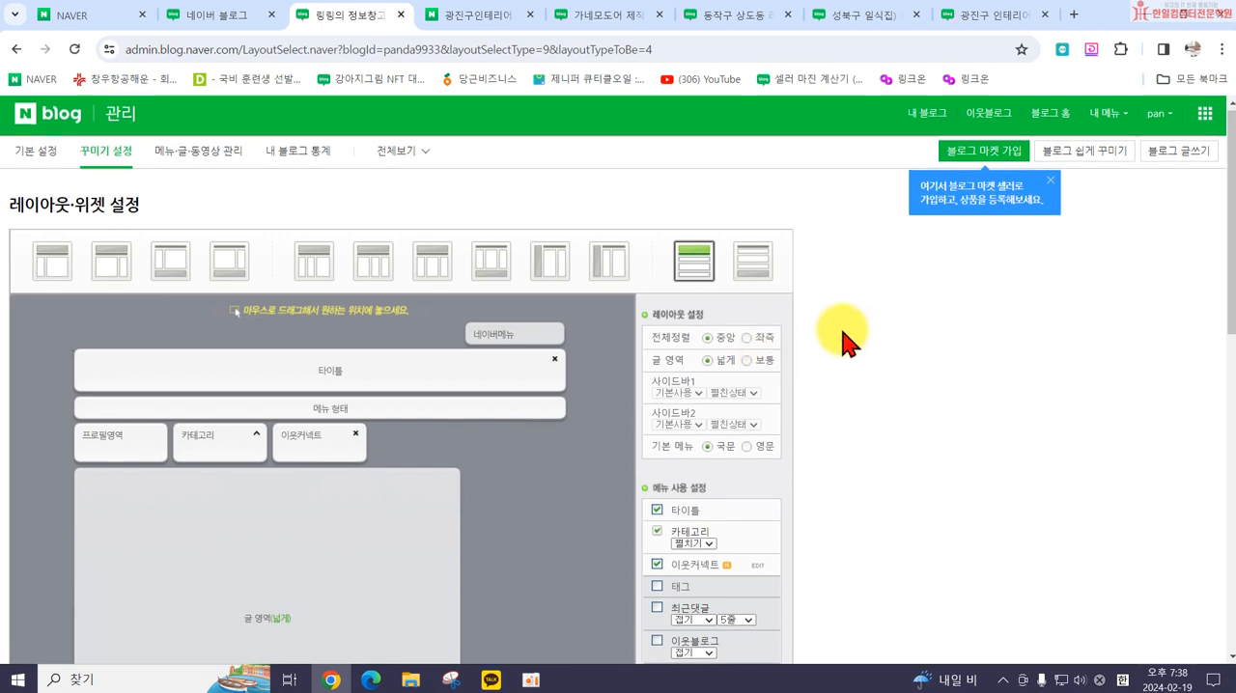
Step: Review the one-column layout's areas and widget options, and turn off 타이틀 in the 메뉴 사용 설정
scroll(820, 325, "down", 1)
scroll(763, 283, "up", 1)
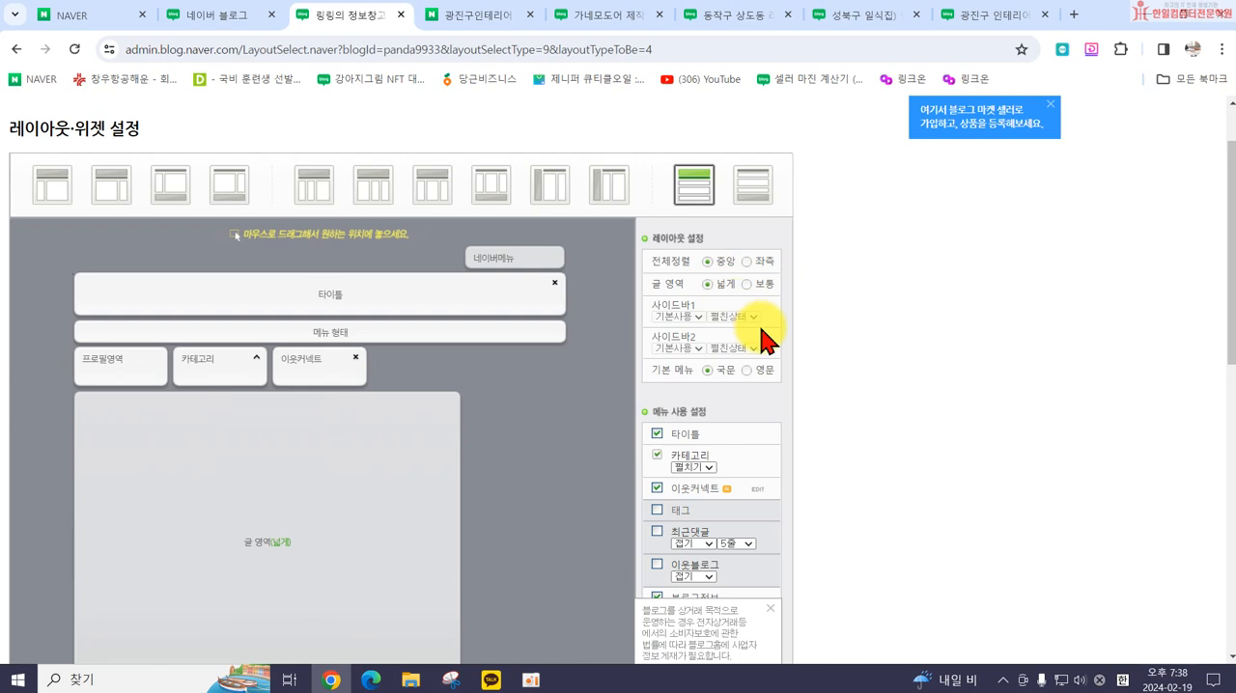
scroll(762, 328, "down", 1)
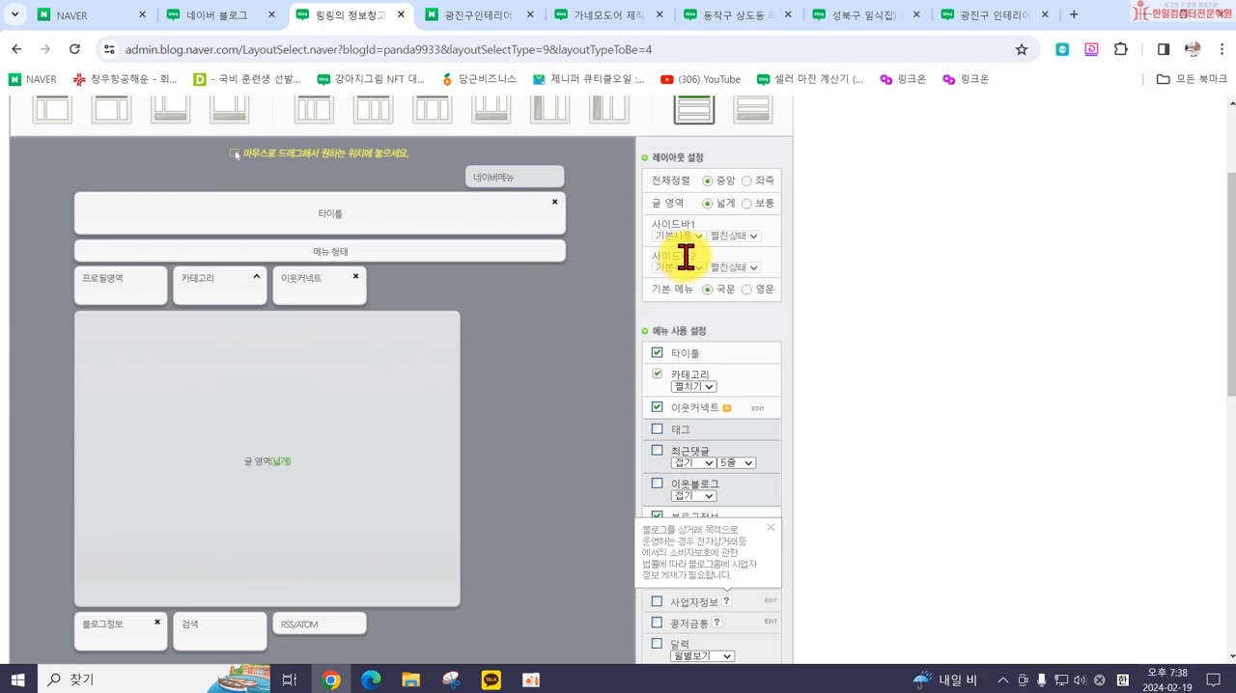
scroll(690, 266, "down", 1)
scroll(662, 215, "up", 2)
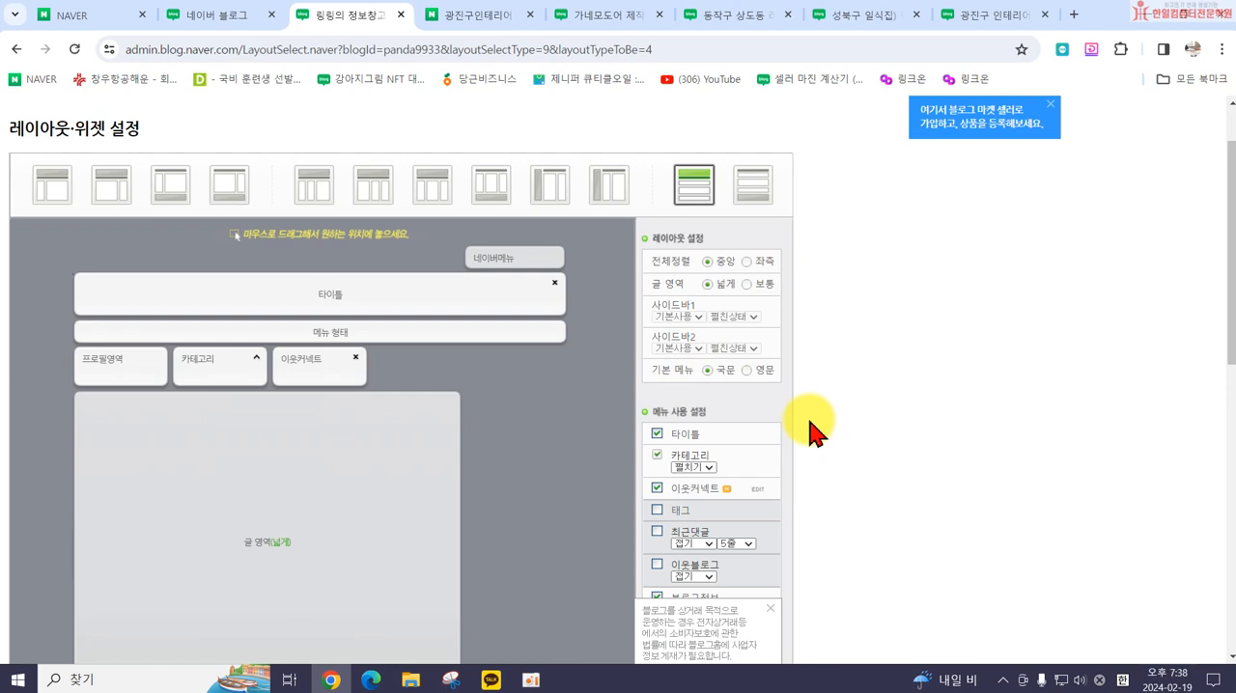
scroll(811, 431, "down", 1)
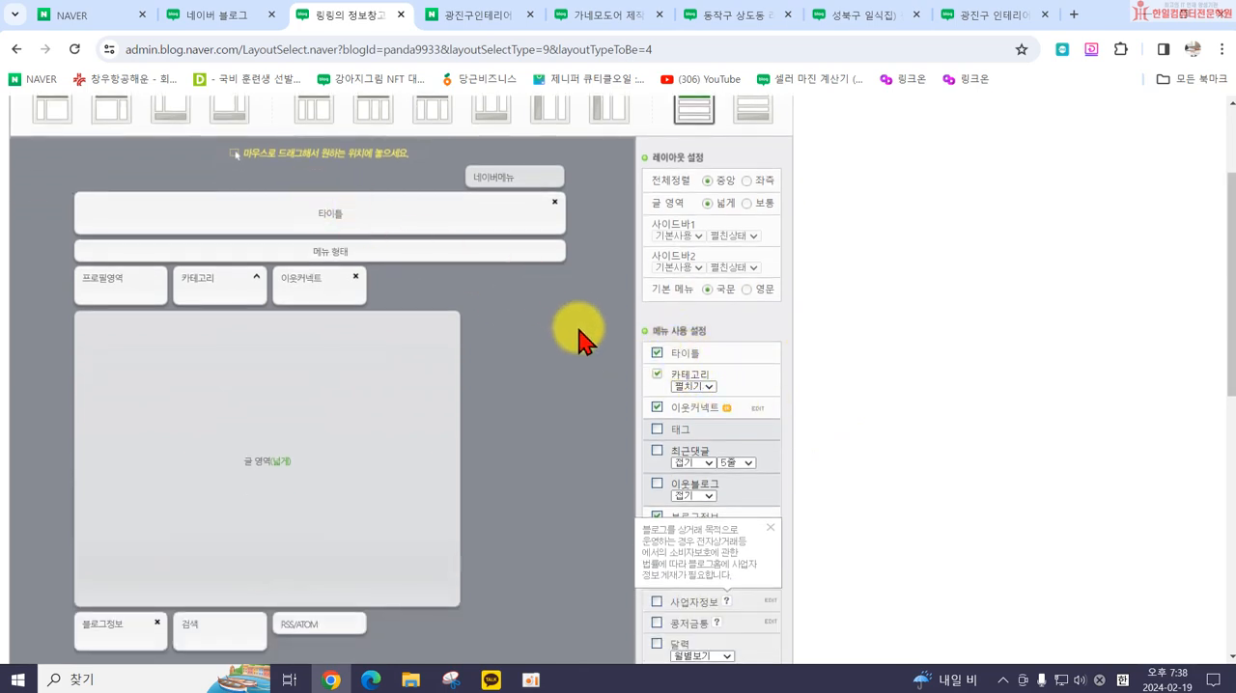
left_click(657, 357)
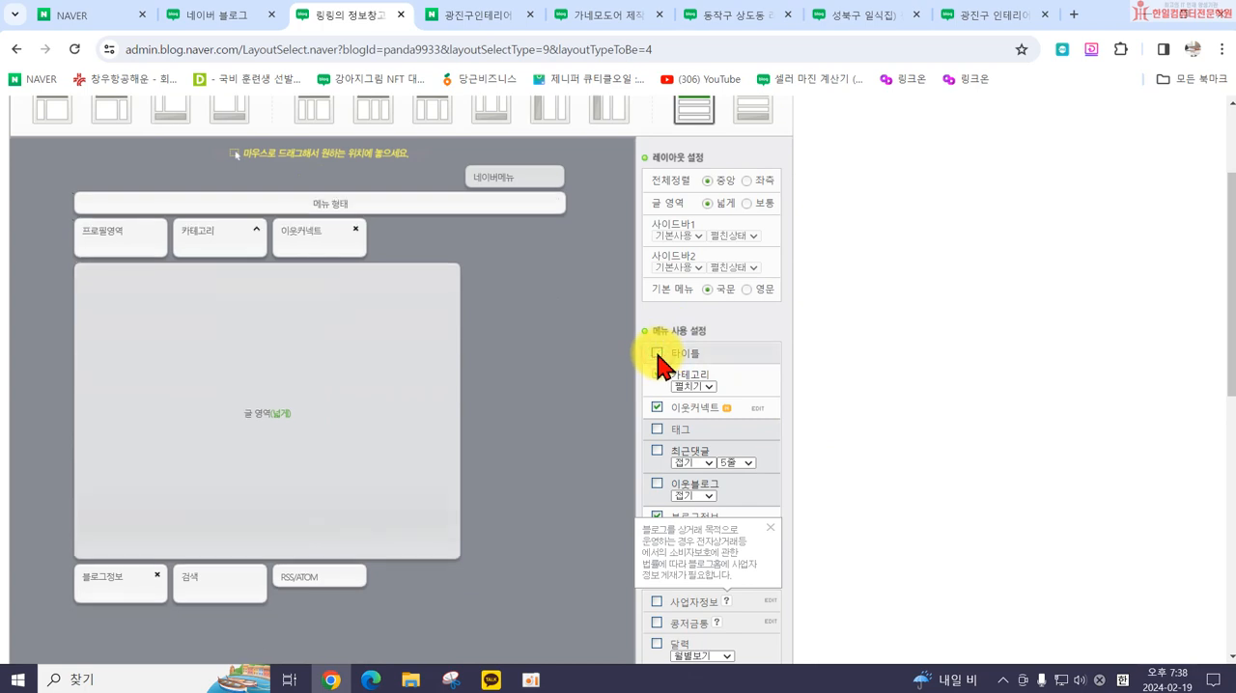
Step: Turn 타이틀 back on in the 메뉴 사용 설정 so the title area returns to the layout
left_click(658, 356)
left_click(658, 356)
left_click(657, 357)
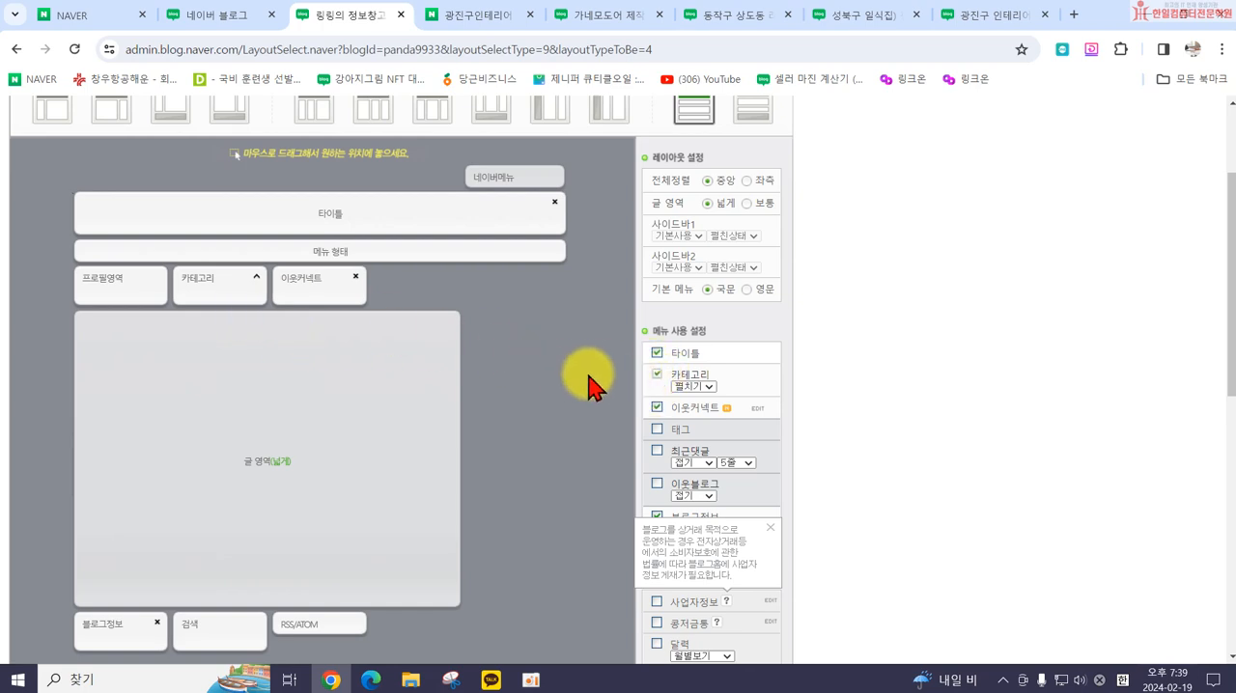
Step: Remove 이웃커넥트 and 블로그정보 from the layout, and dismiss the 사업자정보 note
scroll(679, 398, "down", 1)
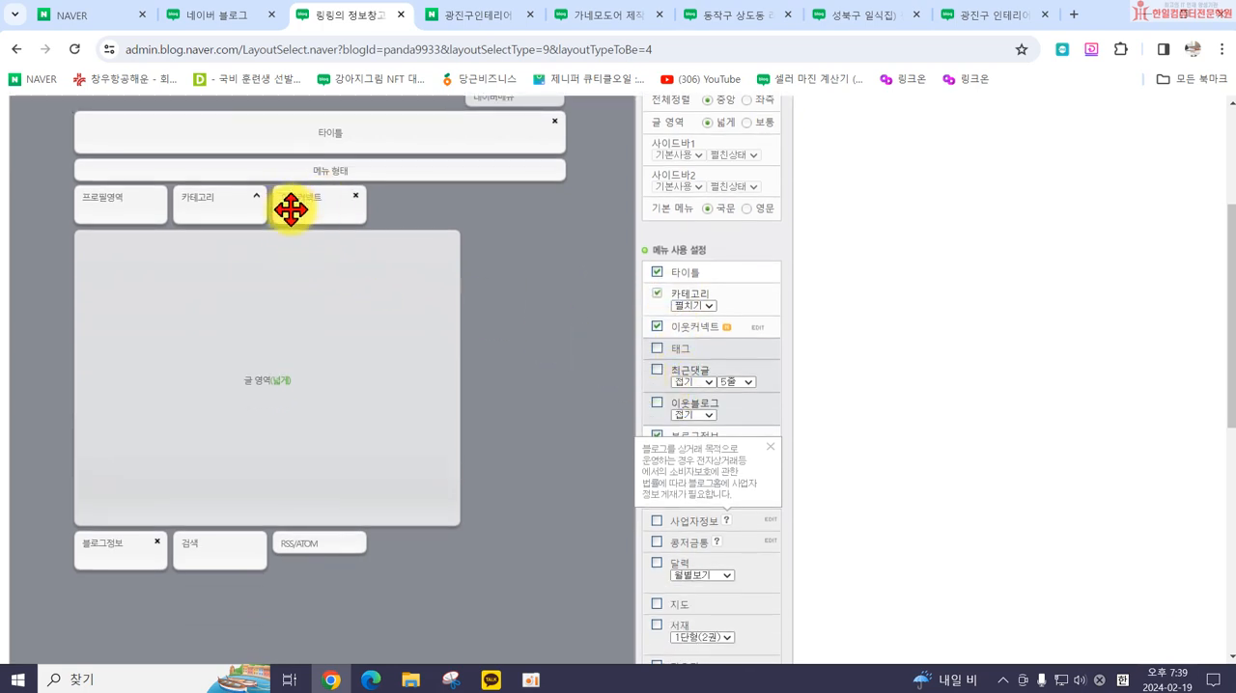
left_click_drag(314, 201, 273, 202)
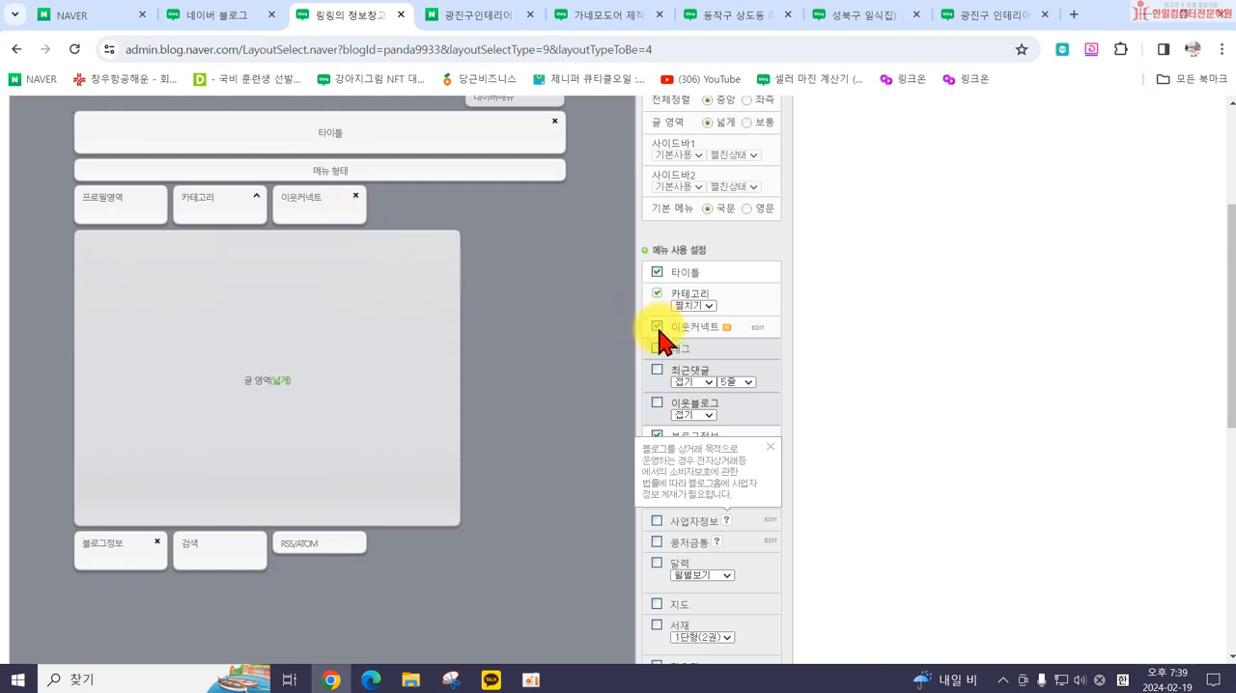
left_click(356, 198)
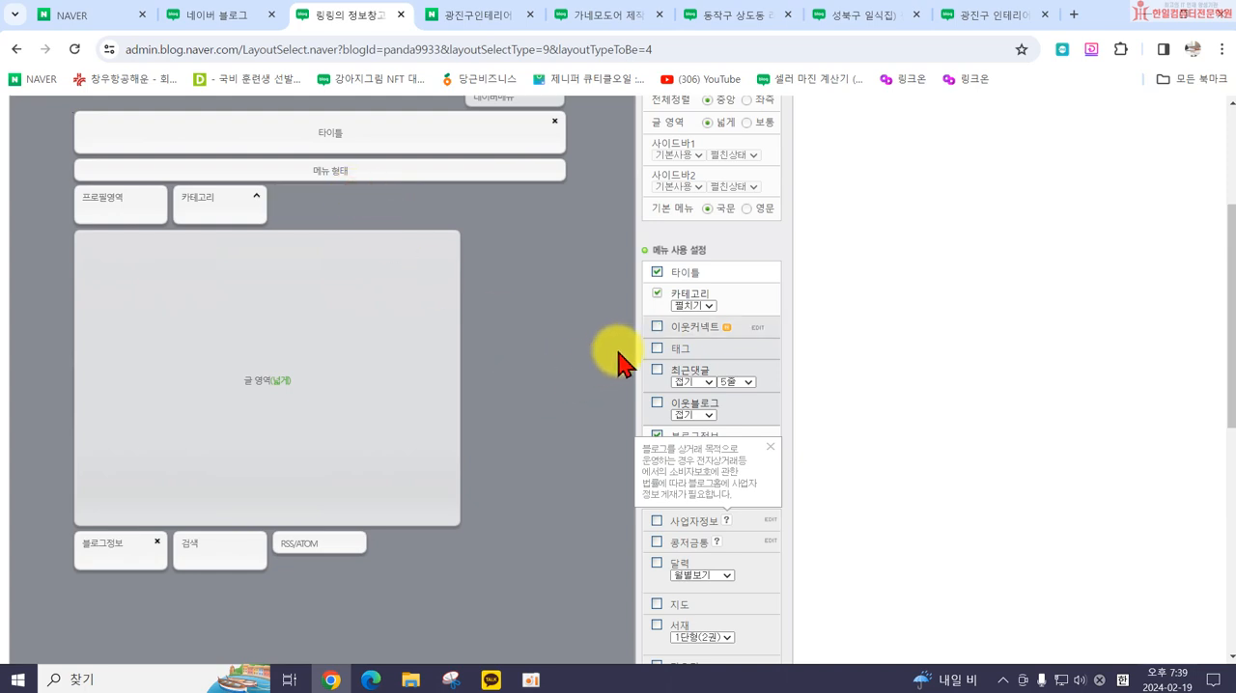
left_click(769, 447)
left_click(657, 437)
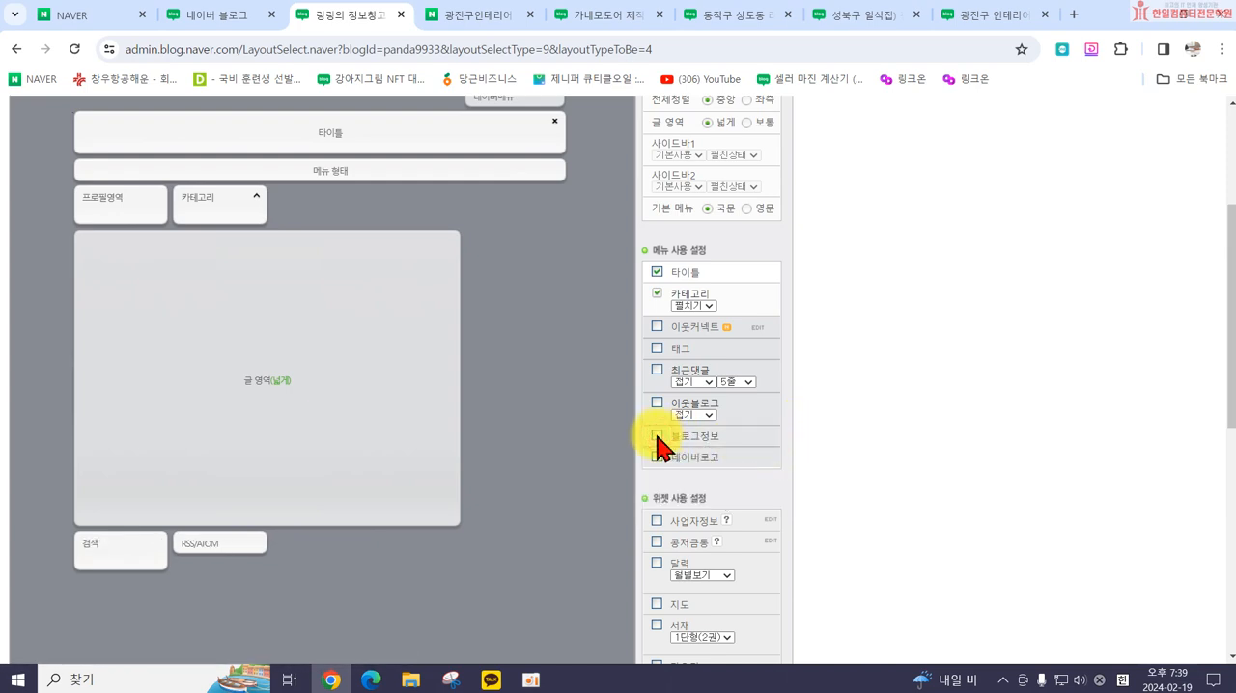
scroll(618, 473, "down", 2)
scroll(145, 425, "up", 2)
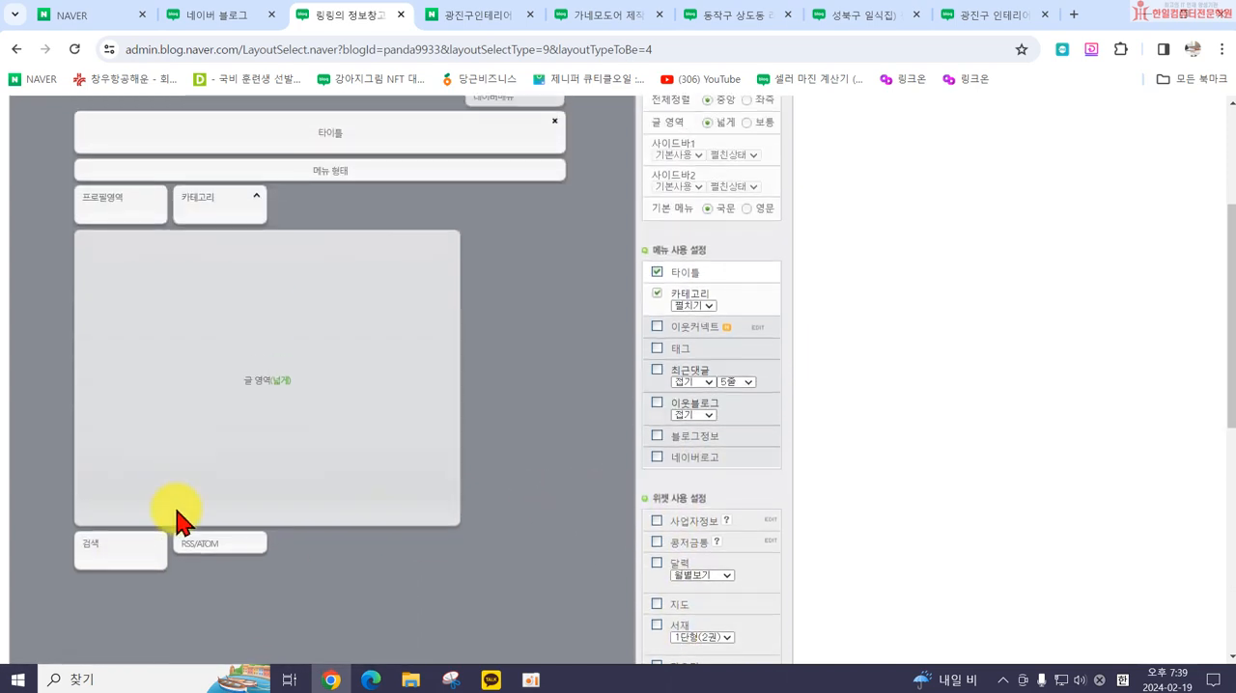
Step: Move the 검색 block from below the post area to the row above it, beside 카테고리
scroll(130, 546, "down", 2)
left_click_drag(127, 549, 160, 391)
scroll(269, 266, "up", 4)
scroll(270, 277, "up", 1)
scroll(309, 373, "down", 4)
scroll(115, 399, "up", 4)
scroll(587, 387, "down", 2)
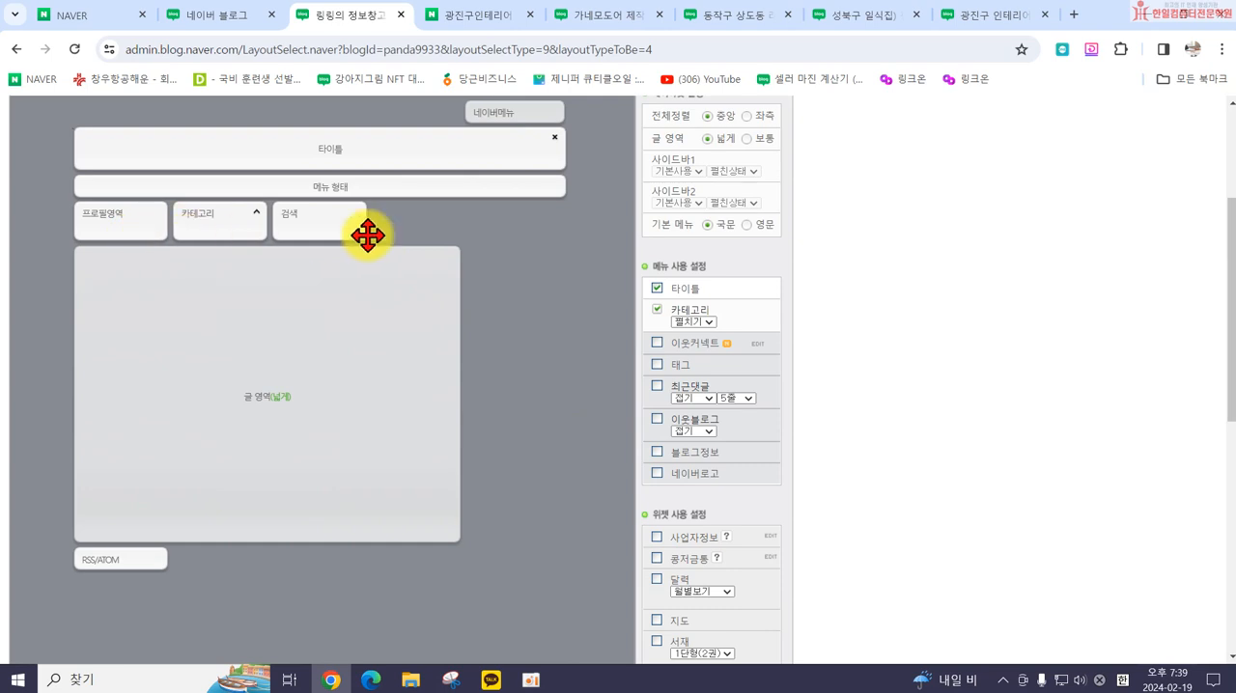
Step: Add the 날씨 widget and place it between 카테고리 and 검색 above the post area
scroll(501, 389, "down", 2)
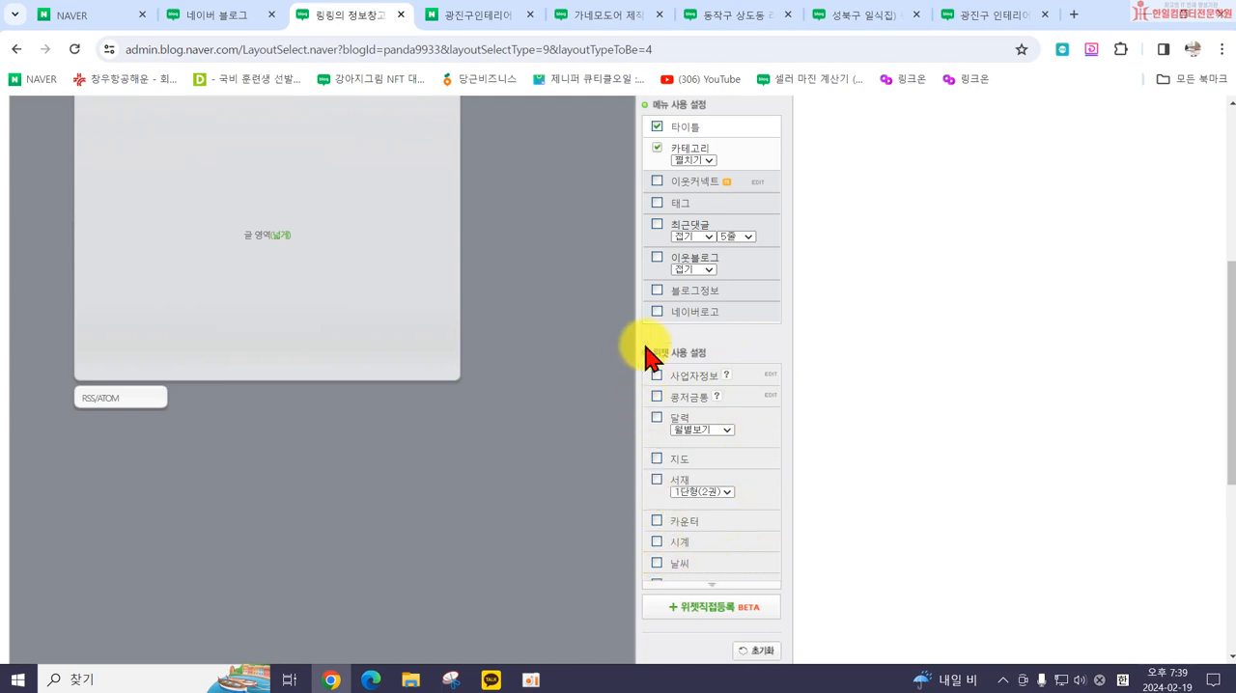
scroll(743, 545, "down", 1)
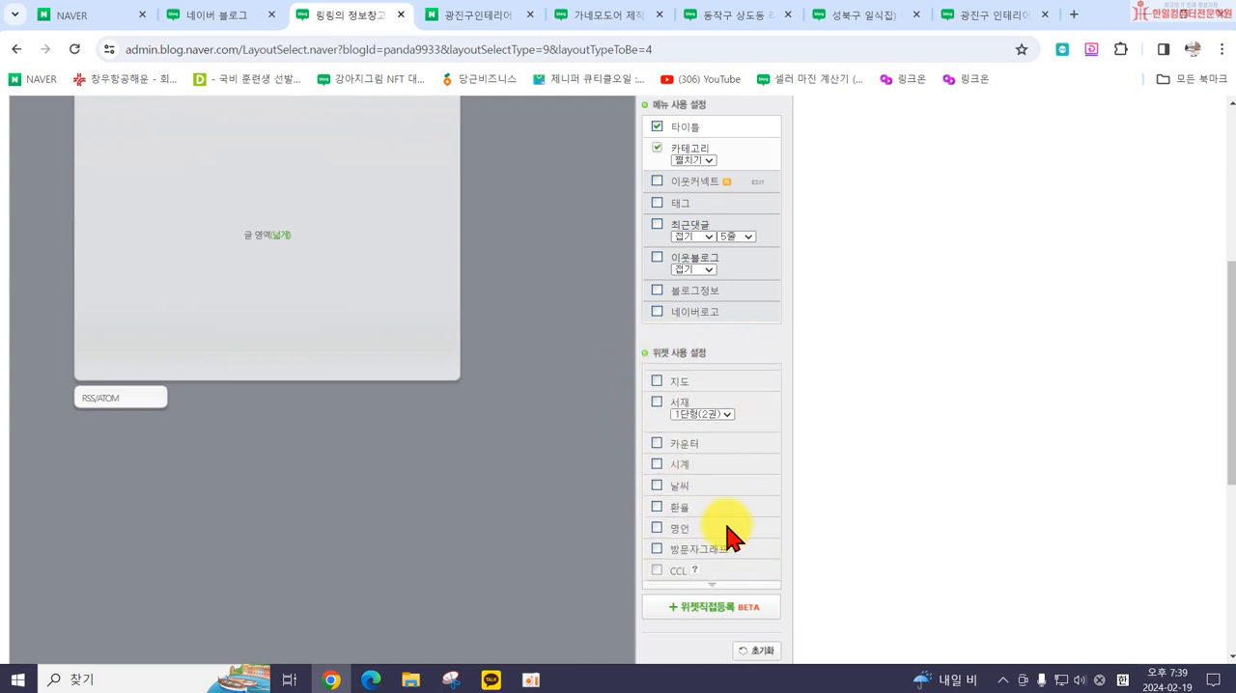
left_click(657, 486)
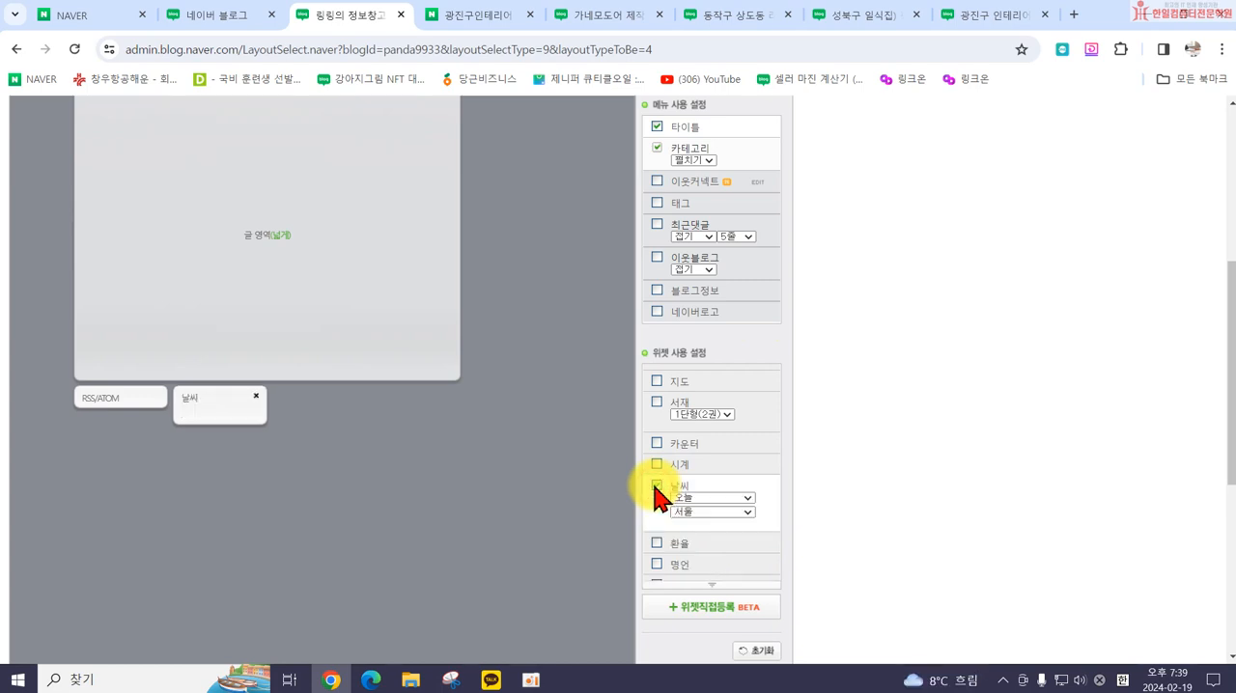
scroll(579, 504, "up", 2)
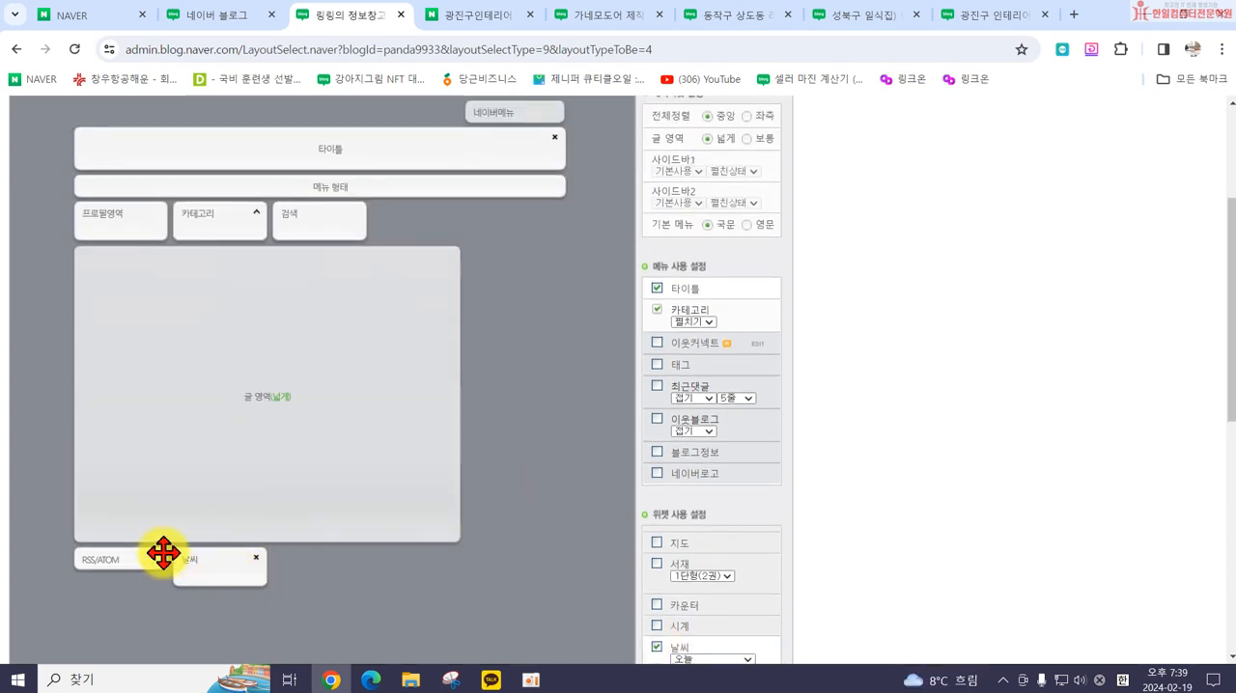
left_click_drag(220, 562, 356, 383)
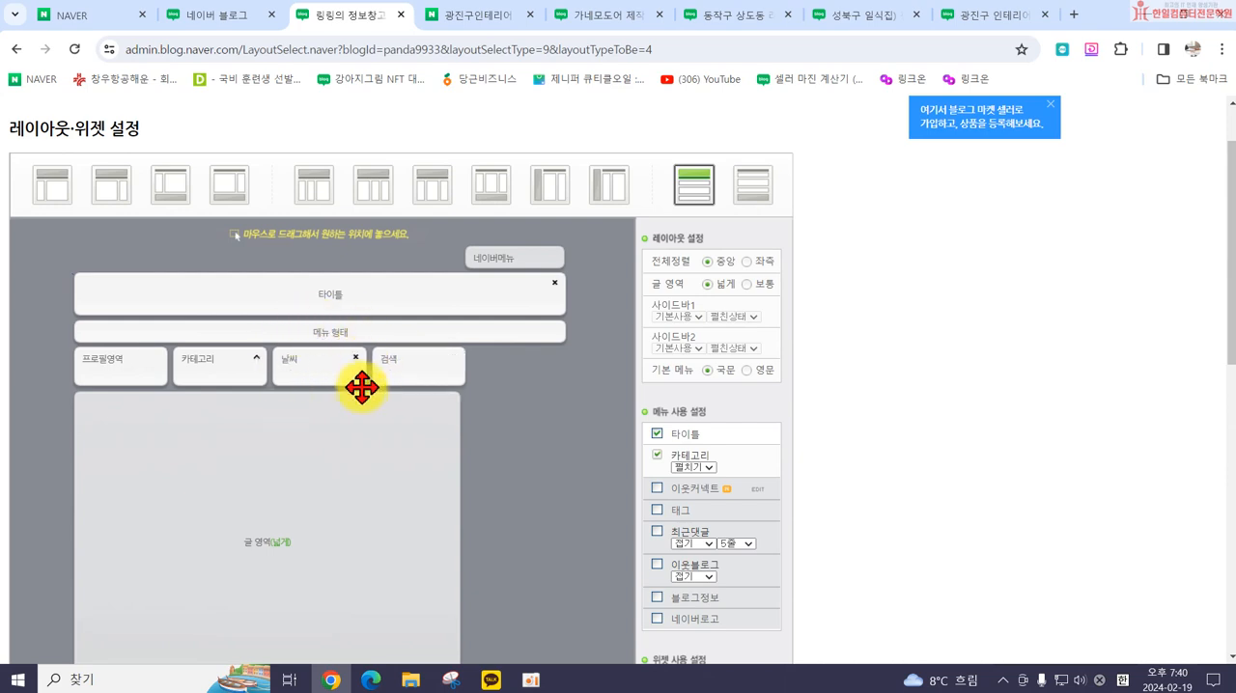
Step: Add the 환율 widget and place it between 날씨 and 검색 above the post area
scroll(686, 458, "down", 3)
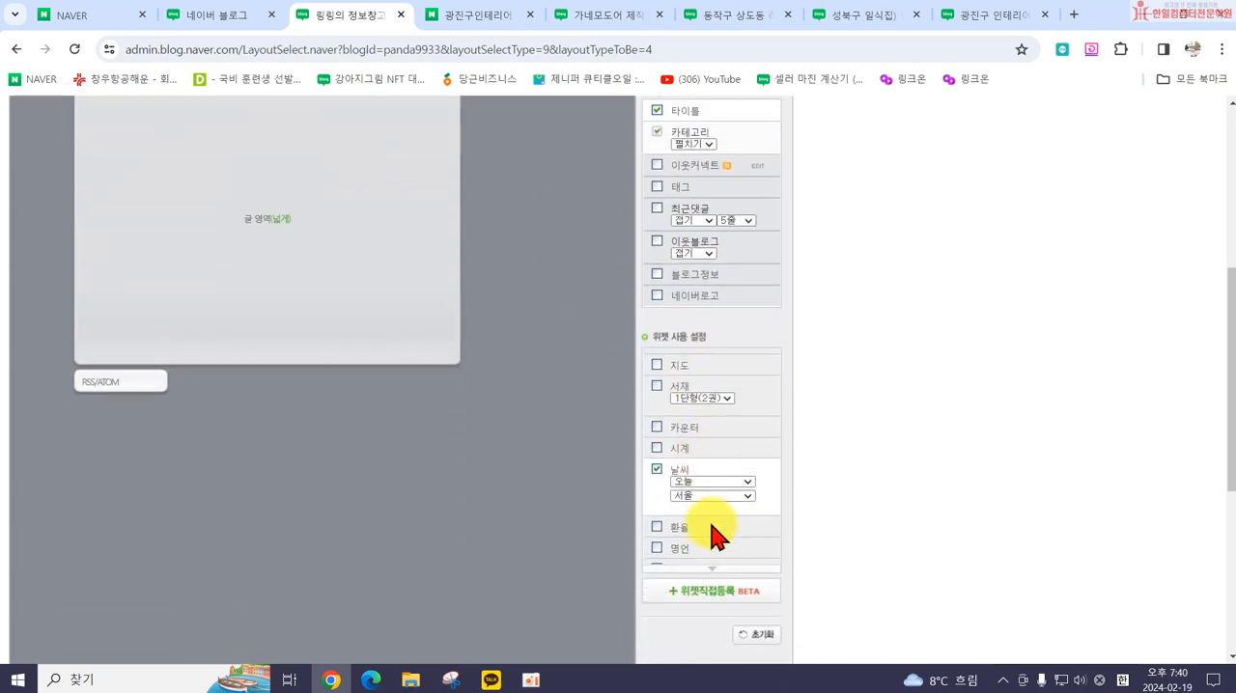
scroll(709, 531, "down", 1)
left_click(657, 499)
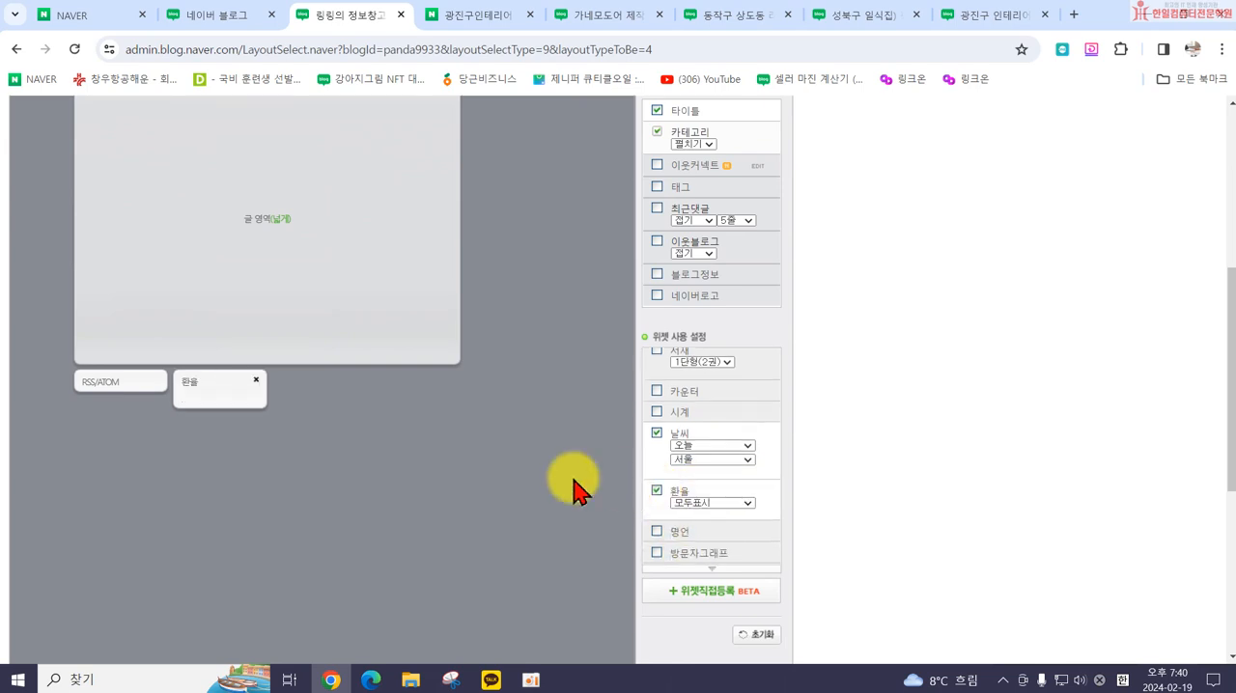
scroll(318, 456, "up", 2)
left_click_drag(210, 540, 457, 436)
scroll(290, 403, "up", 3)
scroll(792, 560, "down", 4)
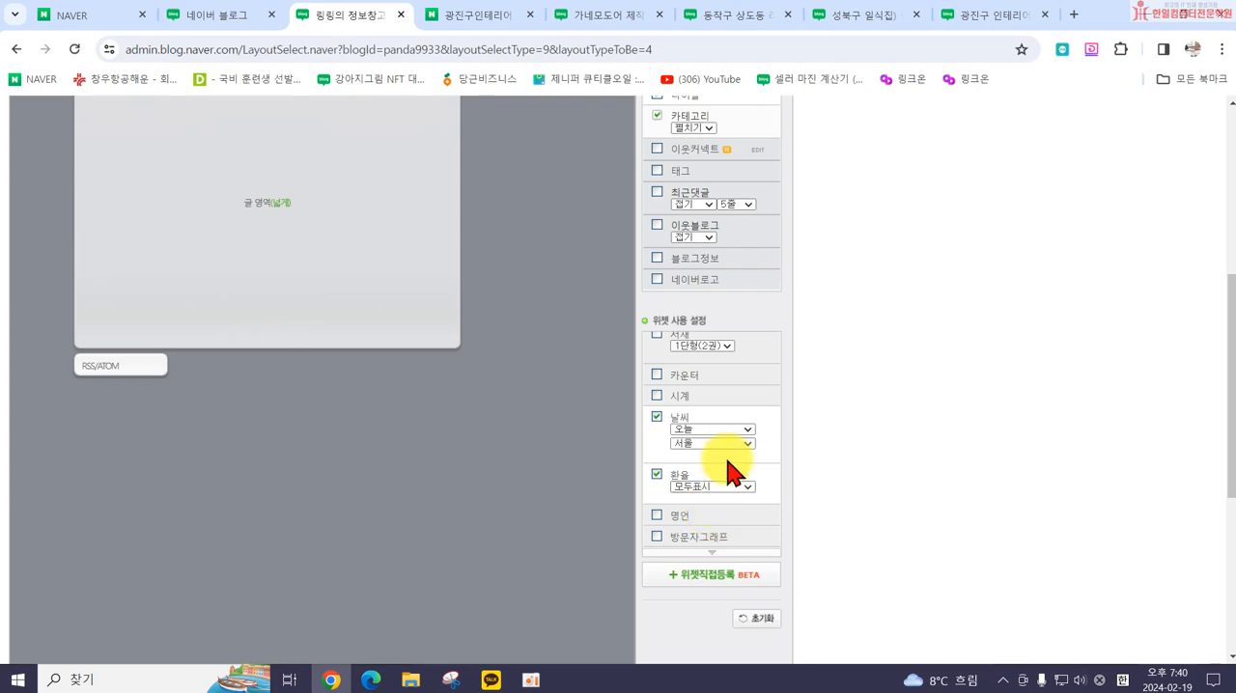
Step: Read the note on the 사업자정보 widget, look over its settings form, and close the form without entering anything
scroll(723, 475, "up", 5)
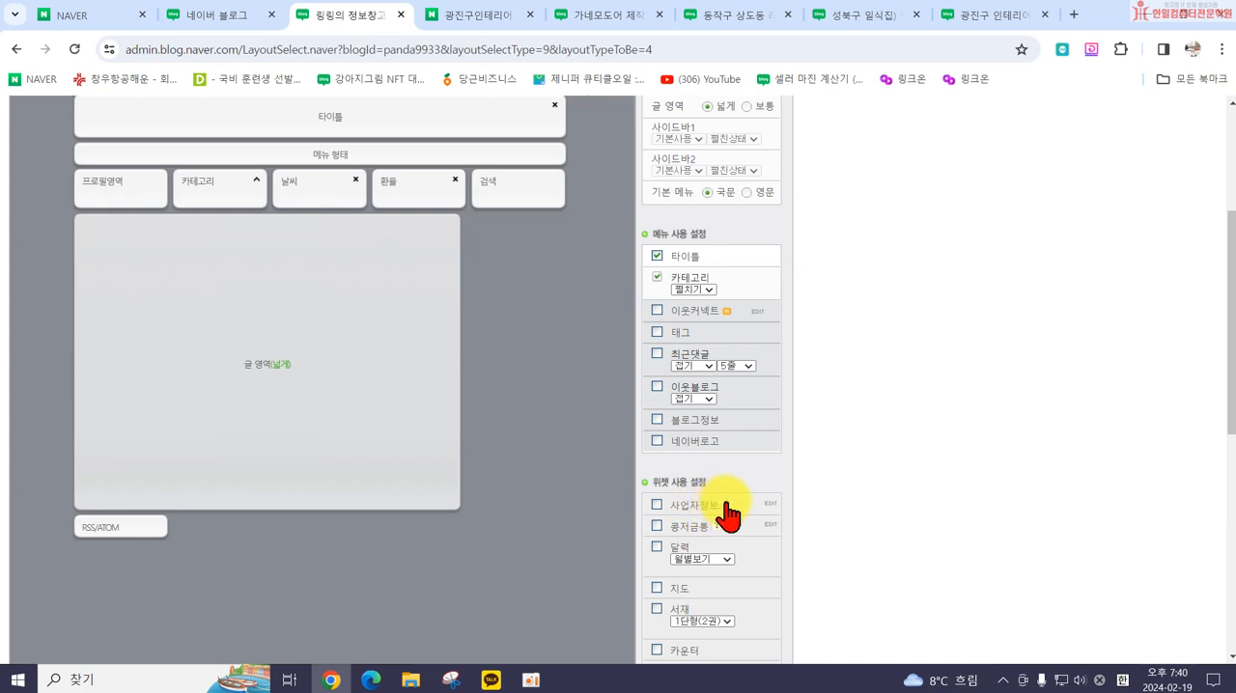
left_click(724, 503)
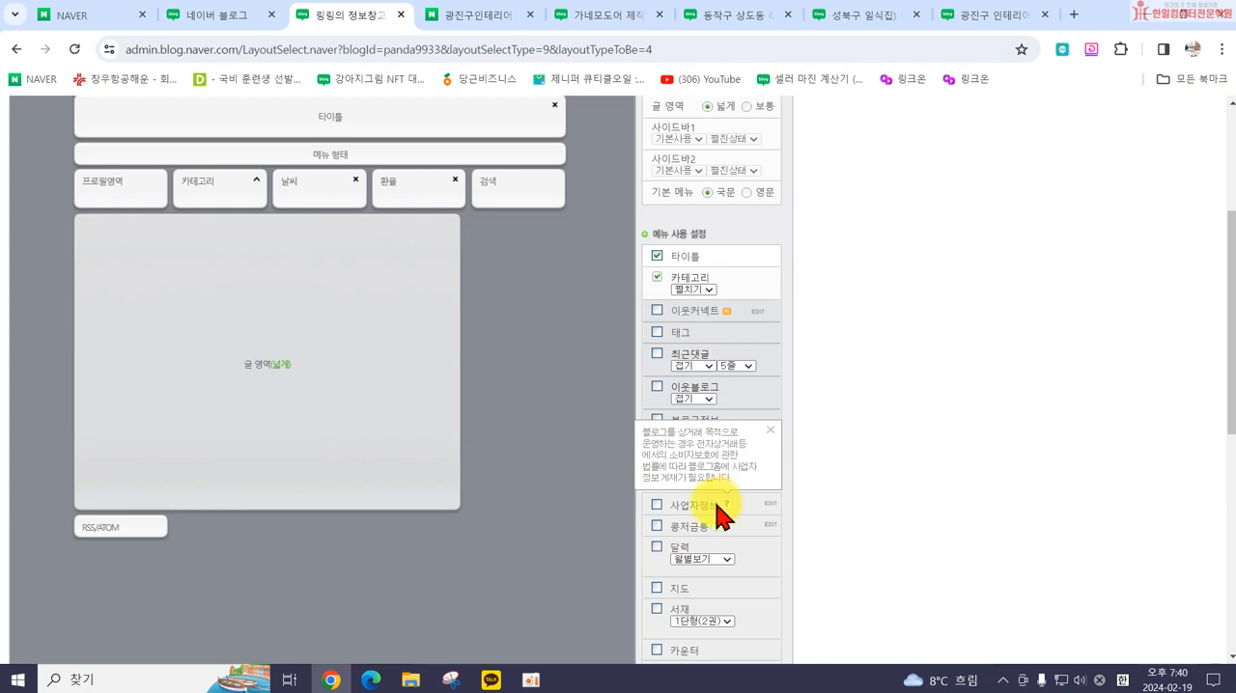
left_click(767, 504)
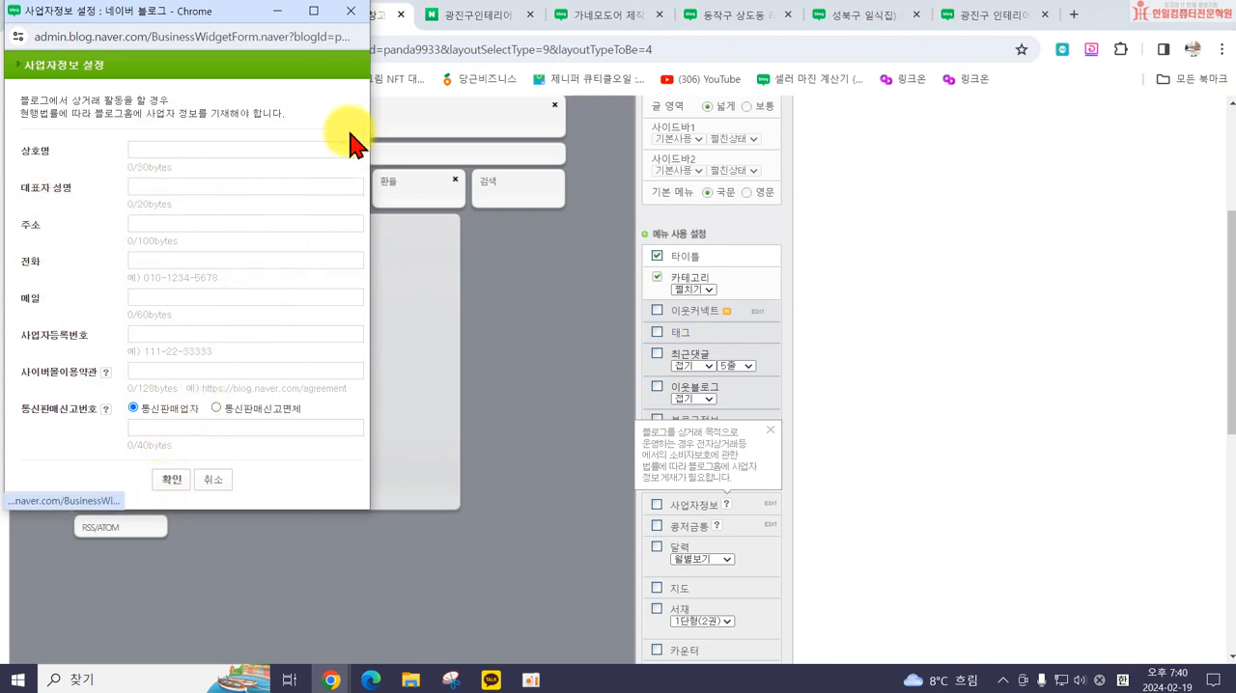
left_click(353, 13)
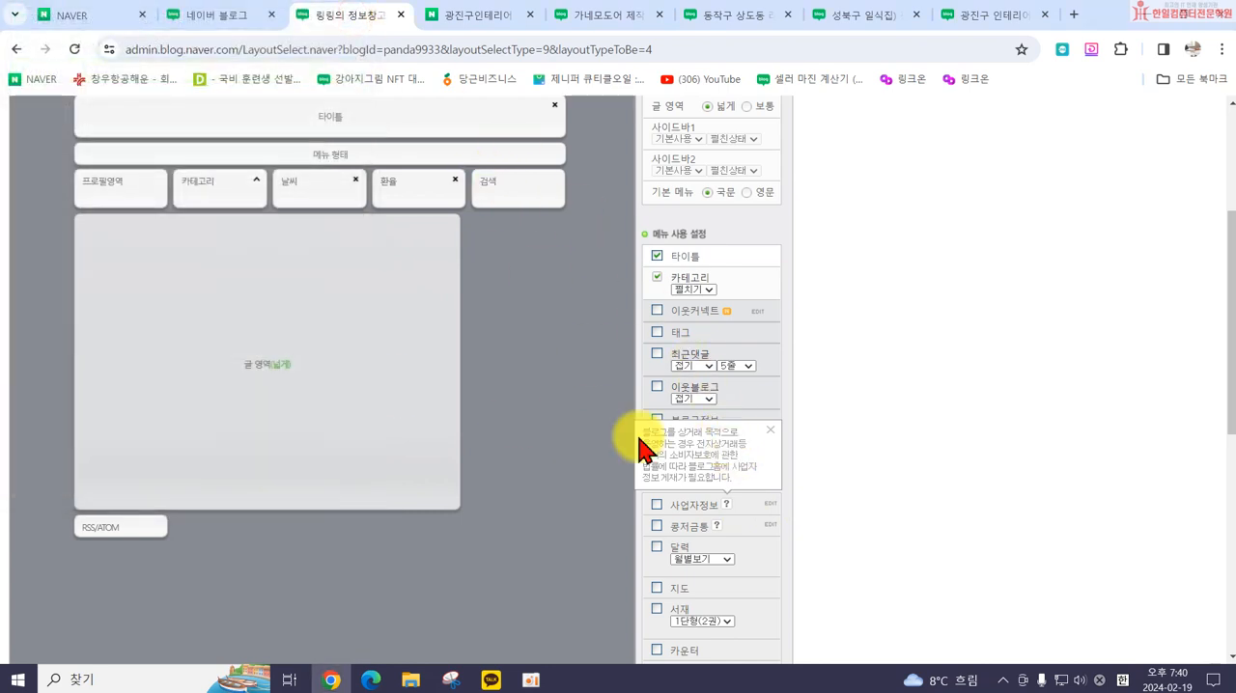
Step: Review the widget arrangement and options, and compare them with the custom link buttons on the 동작구 상도동 interior blog
scroll(782, 502, "down", 2)
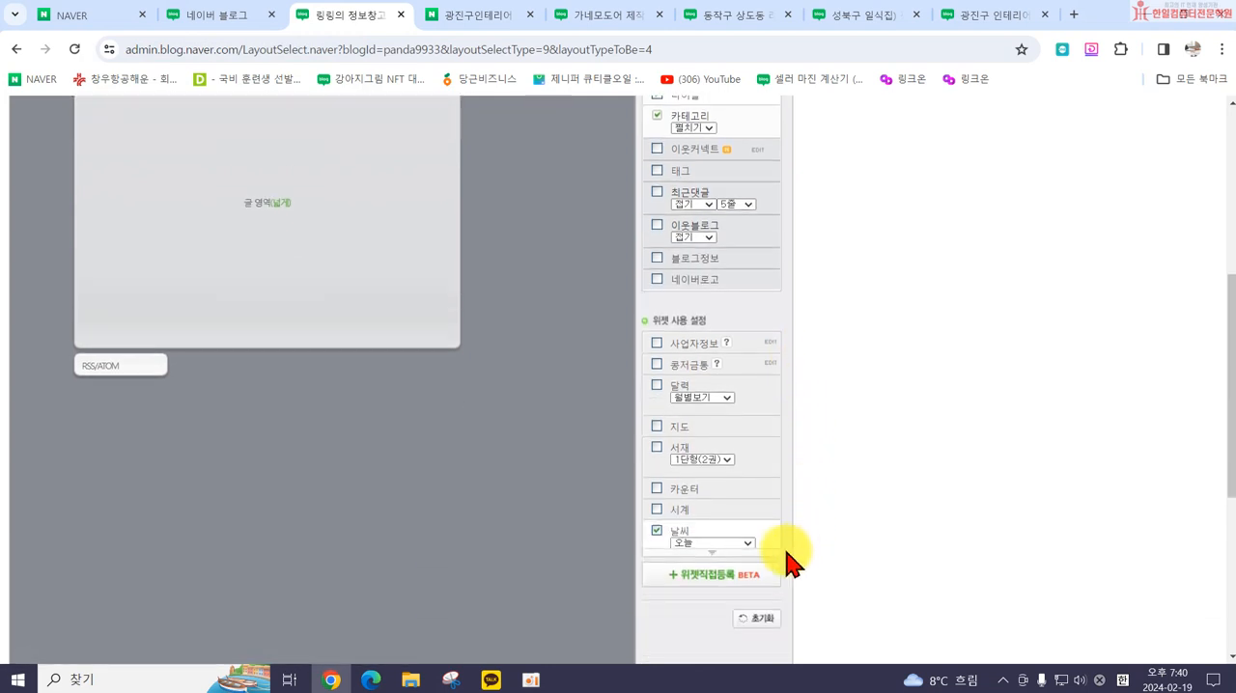
scroll(325, 353, "up", 4)
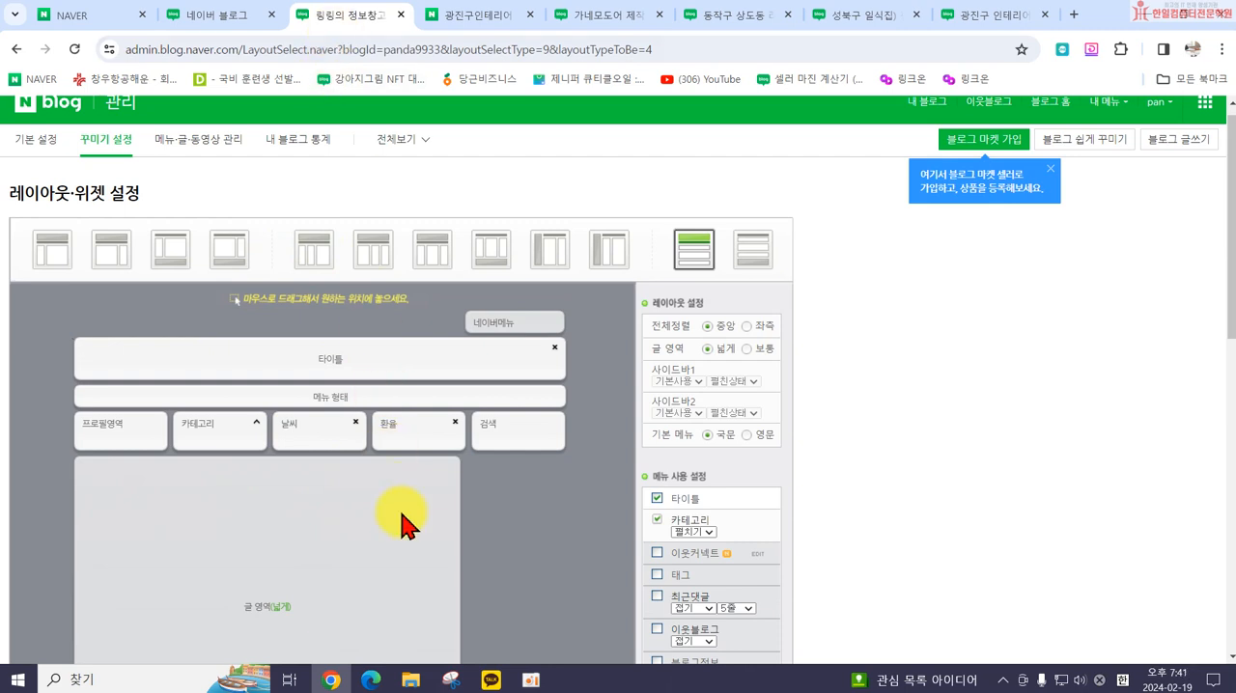
scroll(401, 522, "down", 2)
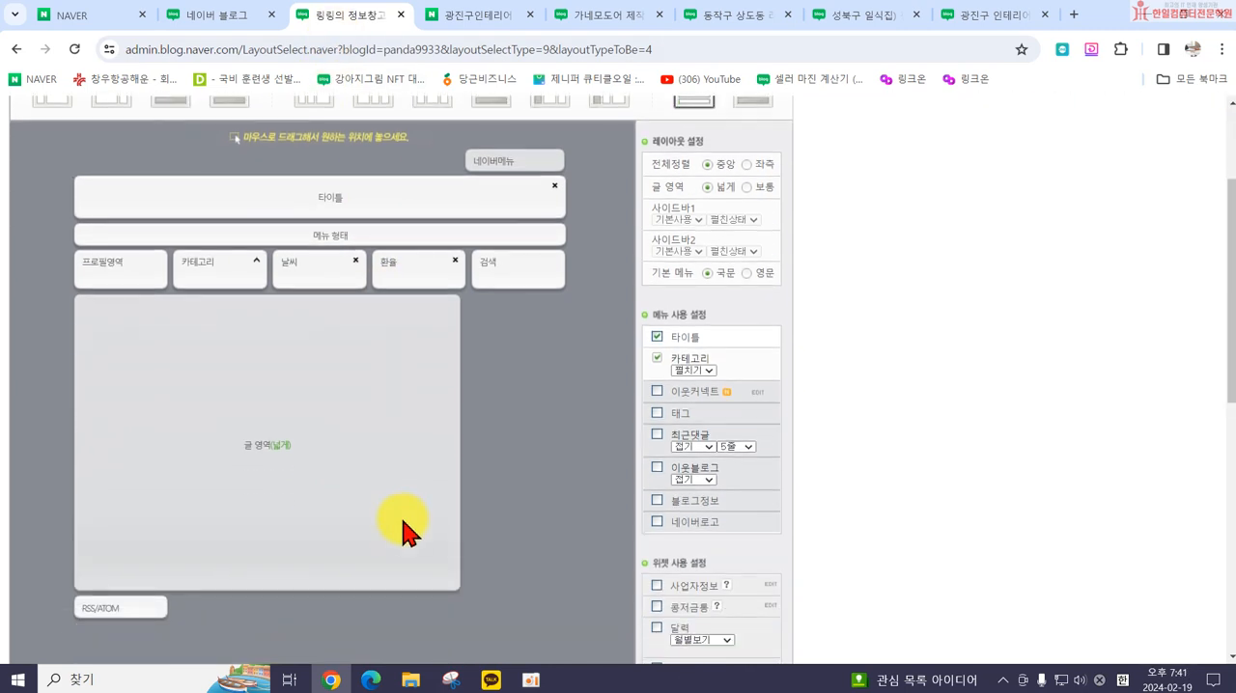
scroll(410, 545, "down", 1)
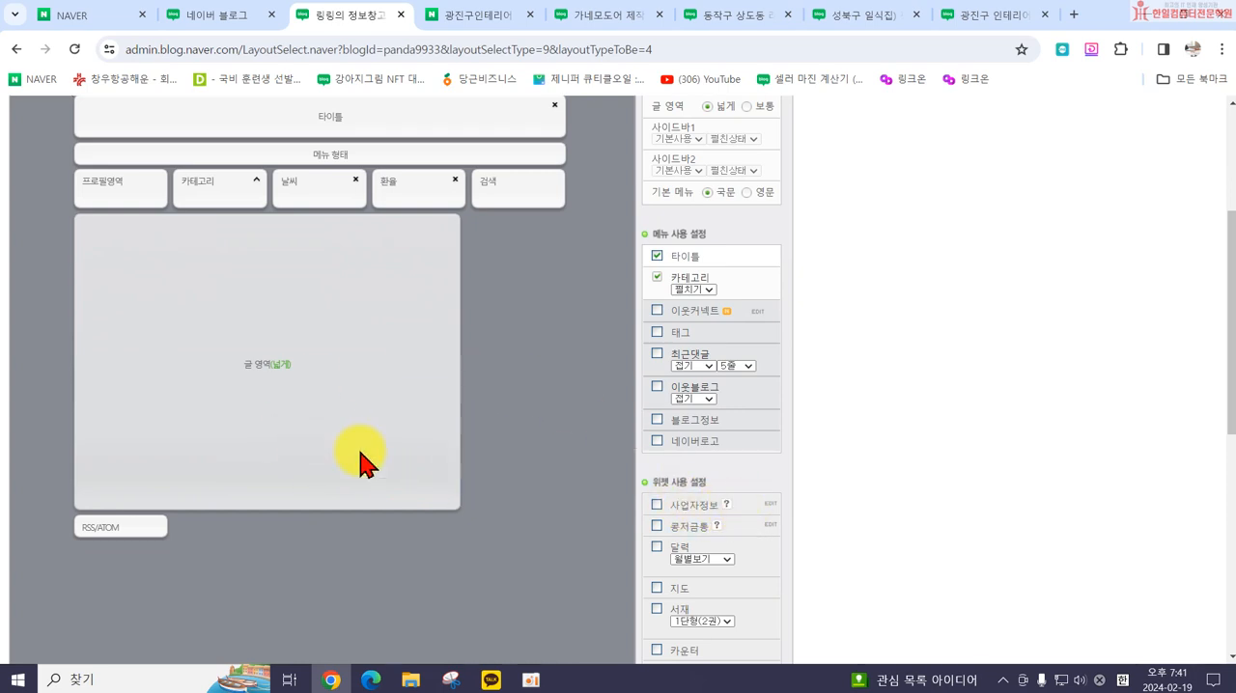
scroll(702, 533, "down", 1)
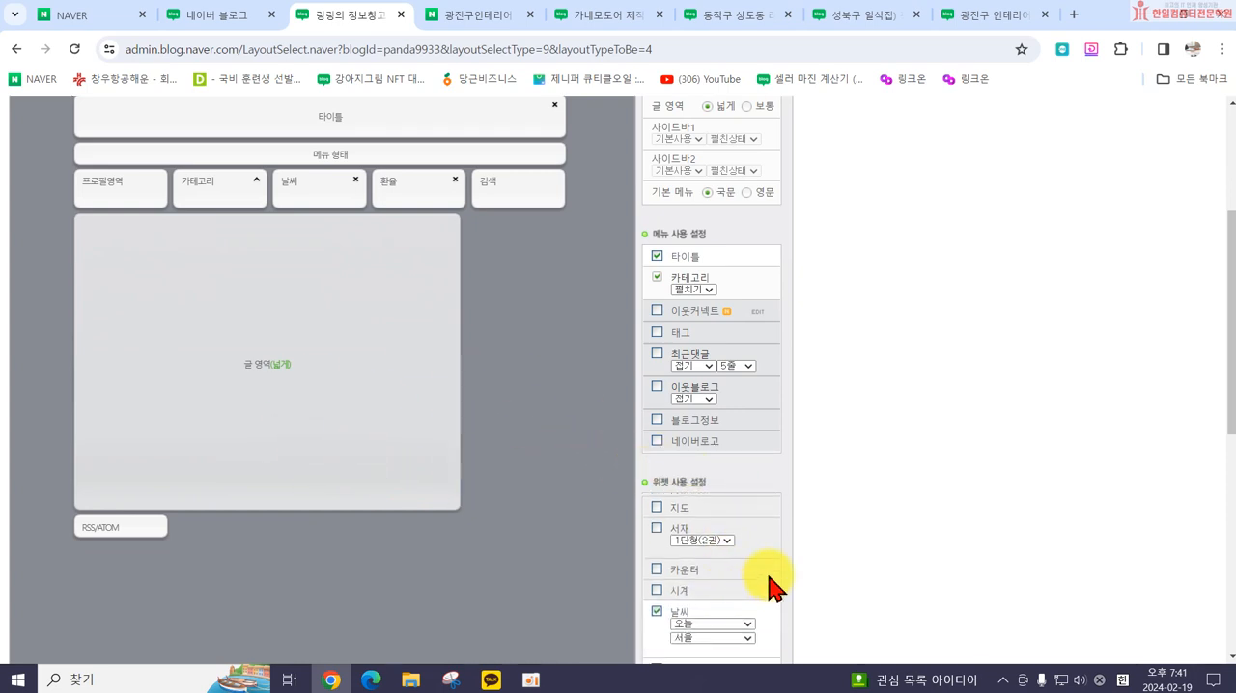
scroll(883, 535, "down", 2)
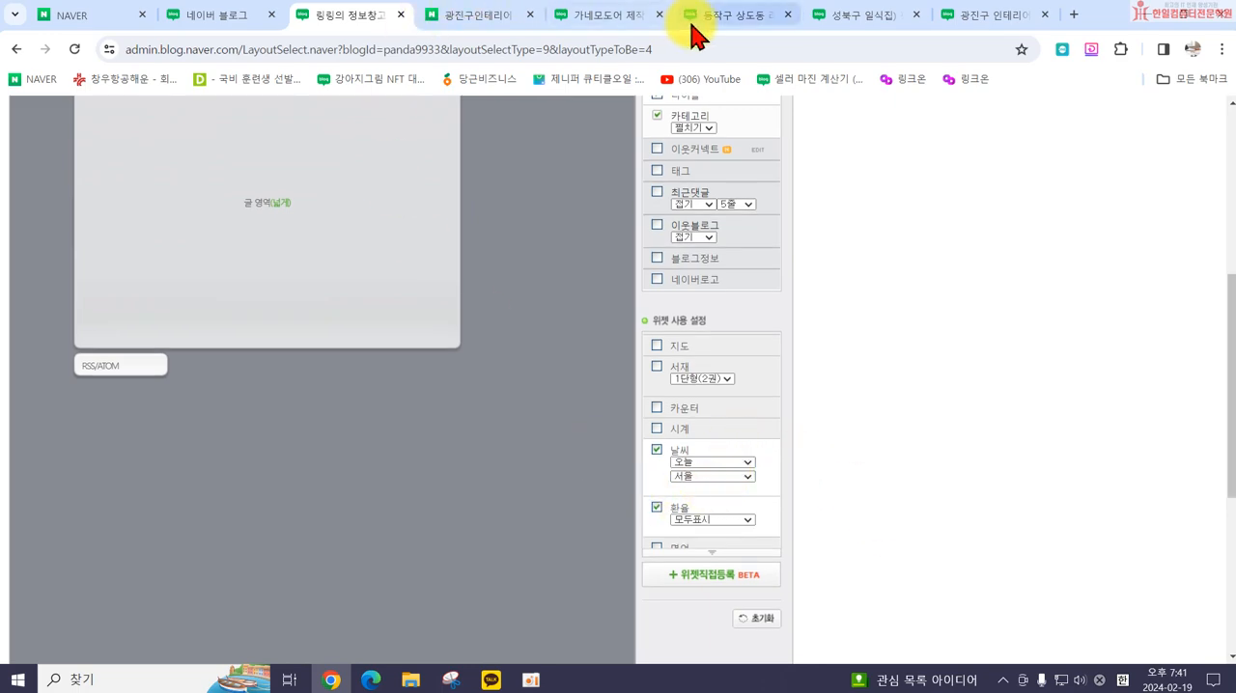
left_click(618, 15)
left_click(725, 16)
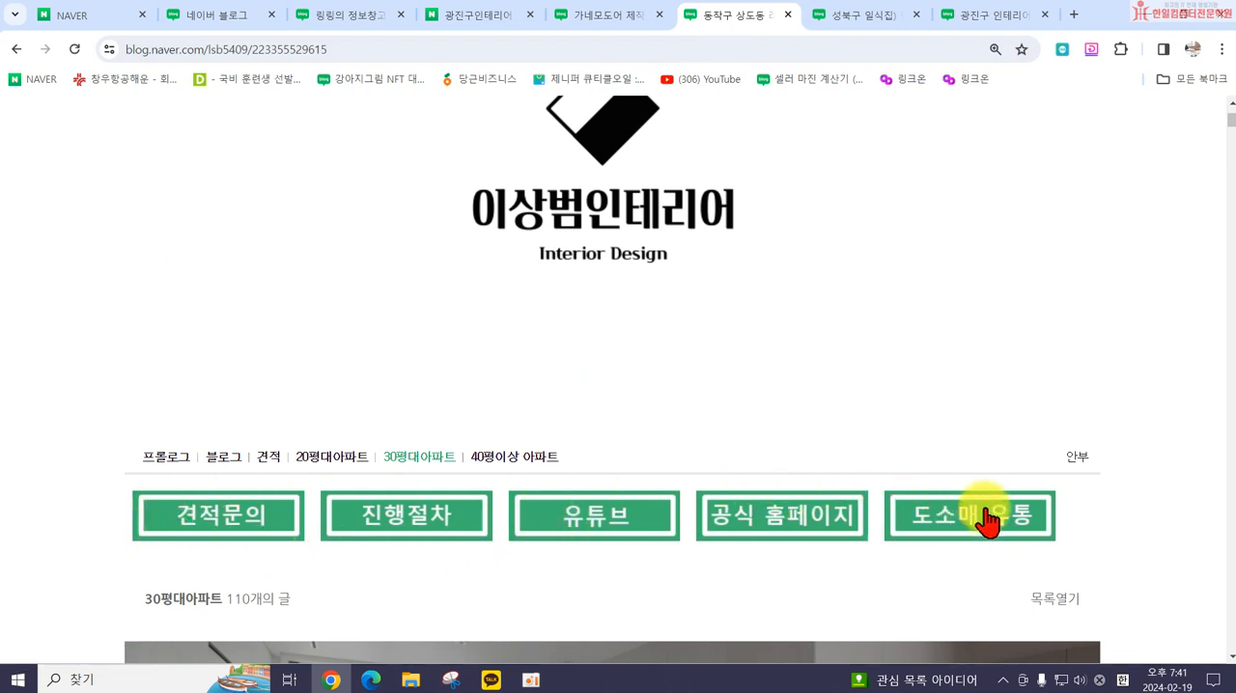
left_click(367, 15)
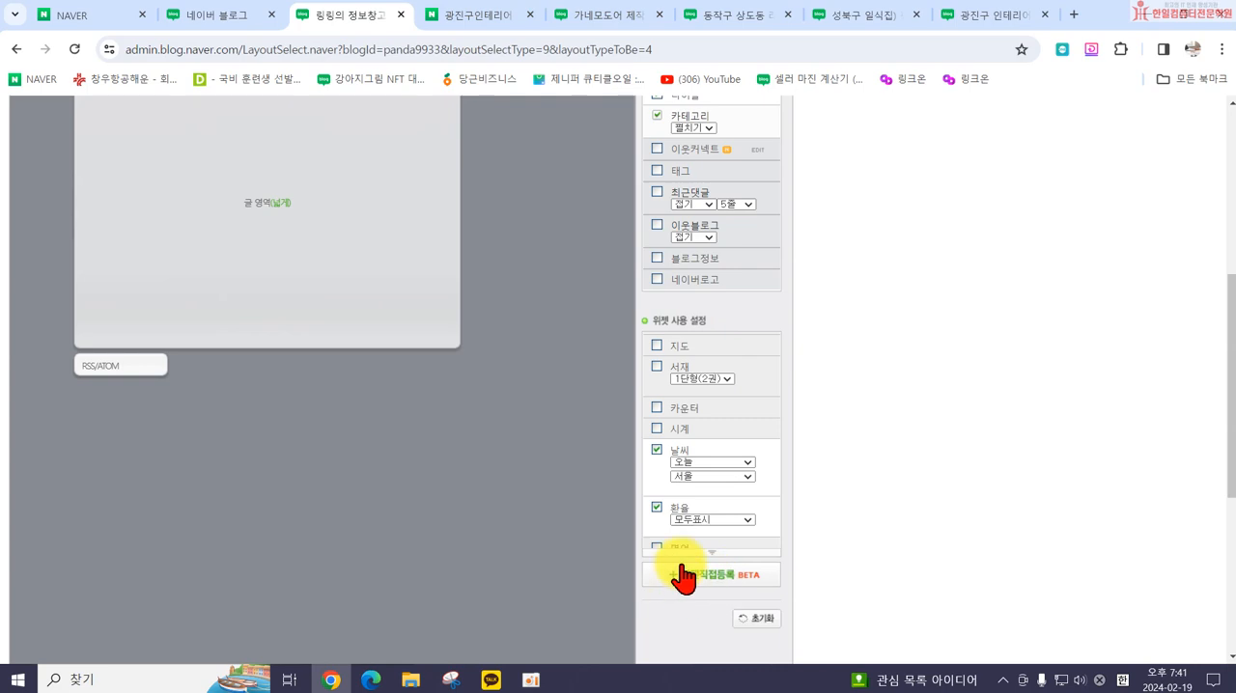
Step: Apply the finished layout to the blog, accept the confirmation, and check the widgets on the blog page
scroll(177, 307, "up", 3)
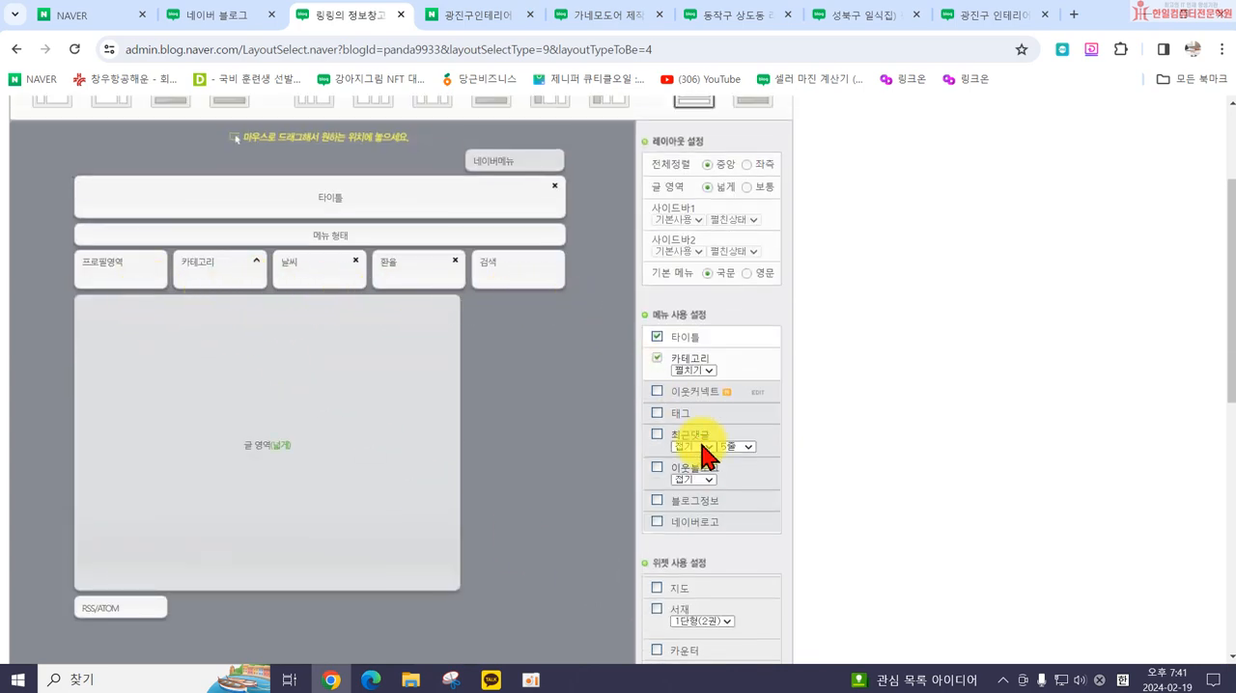
scroll(801, 568, "down", 3)
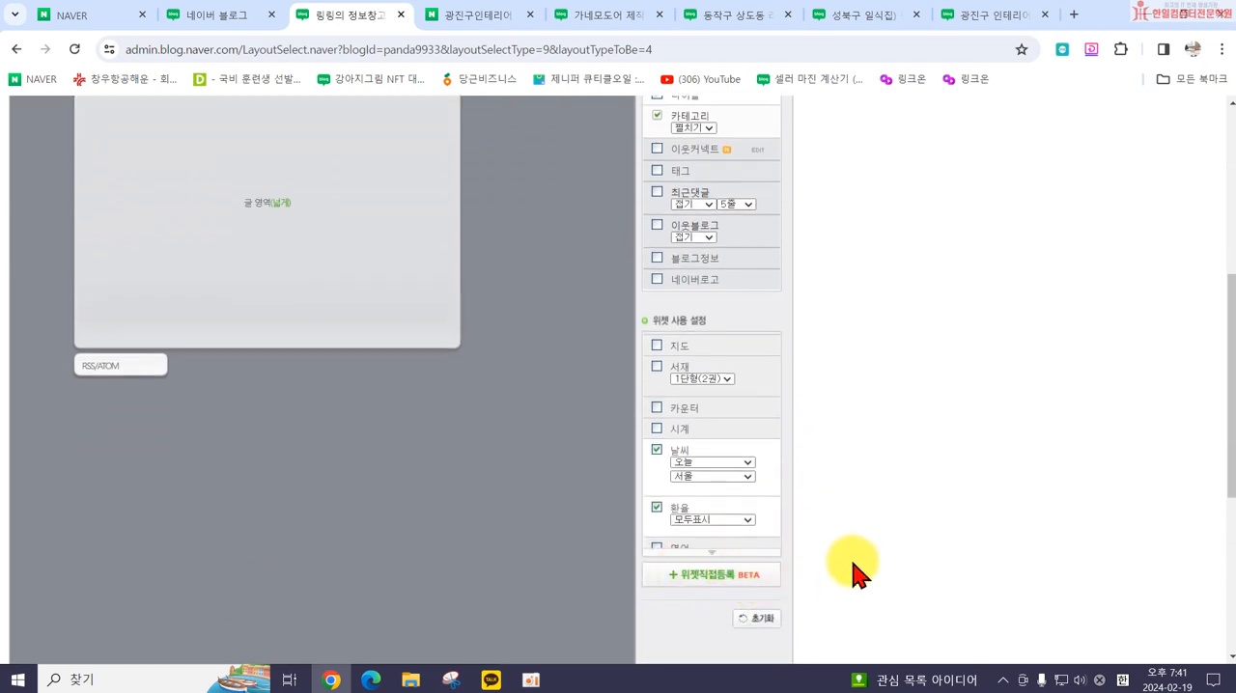
scroll(684, 560, "up", 5)
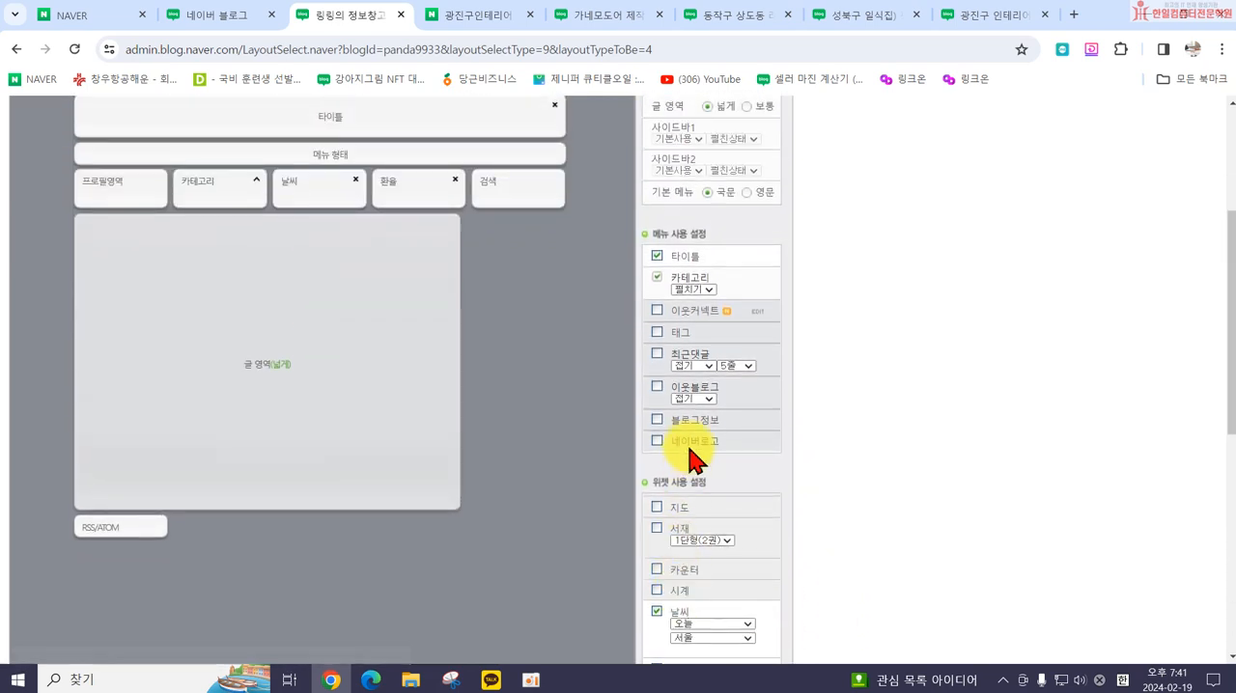
scroll(783, 435, "down", 4)
scroll(783, 526, "down", 4)
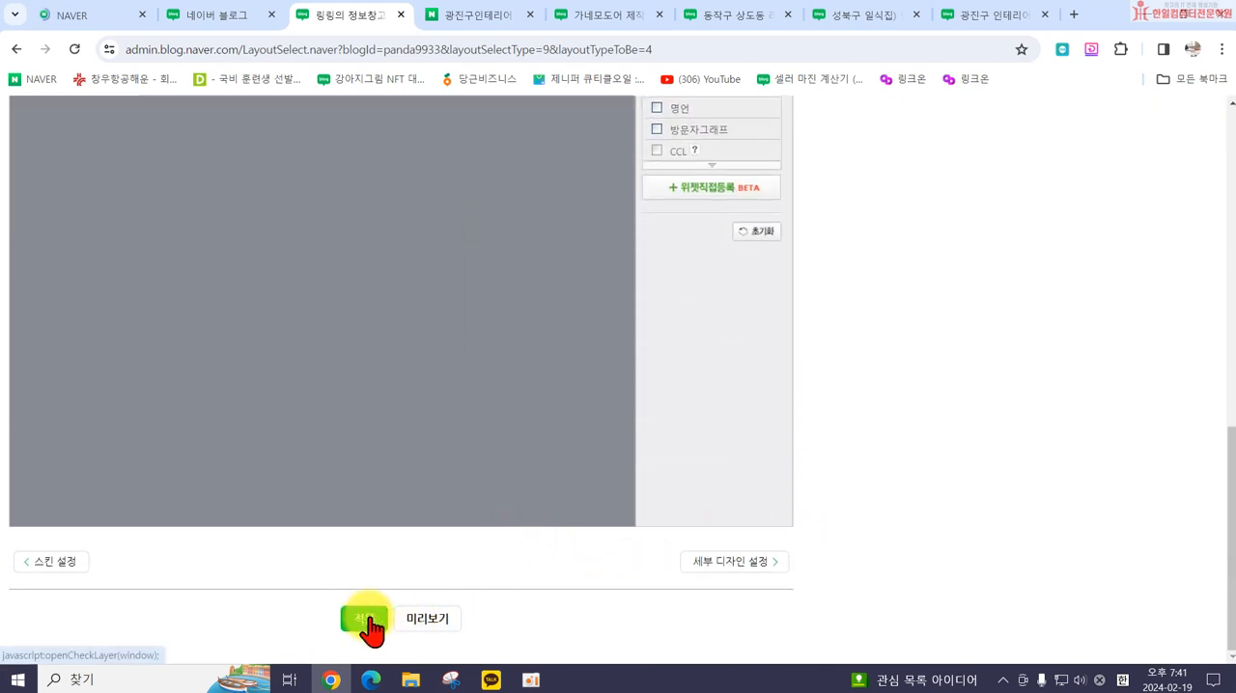
left_click(365, 624)
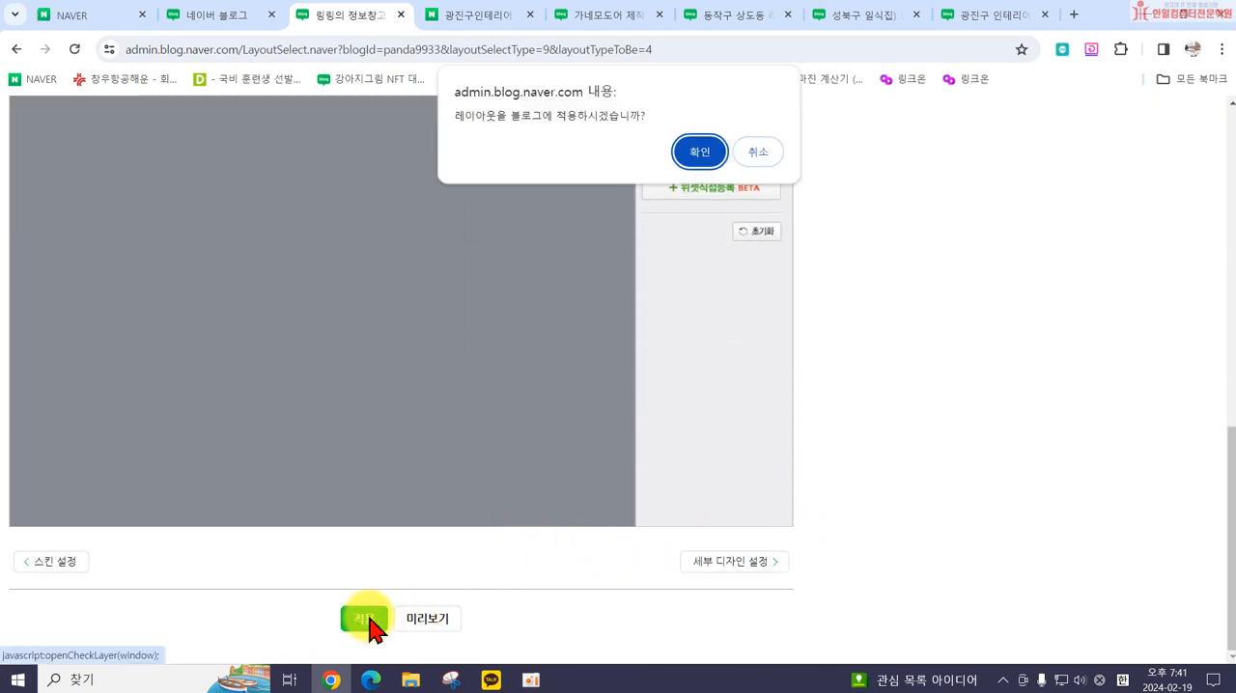
left_click(700, 157)
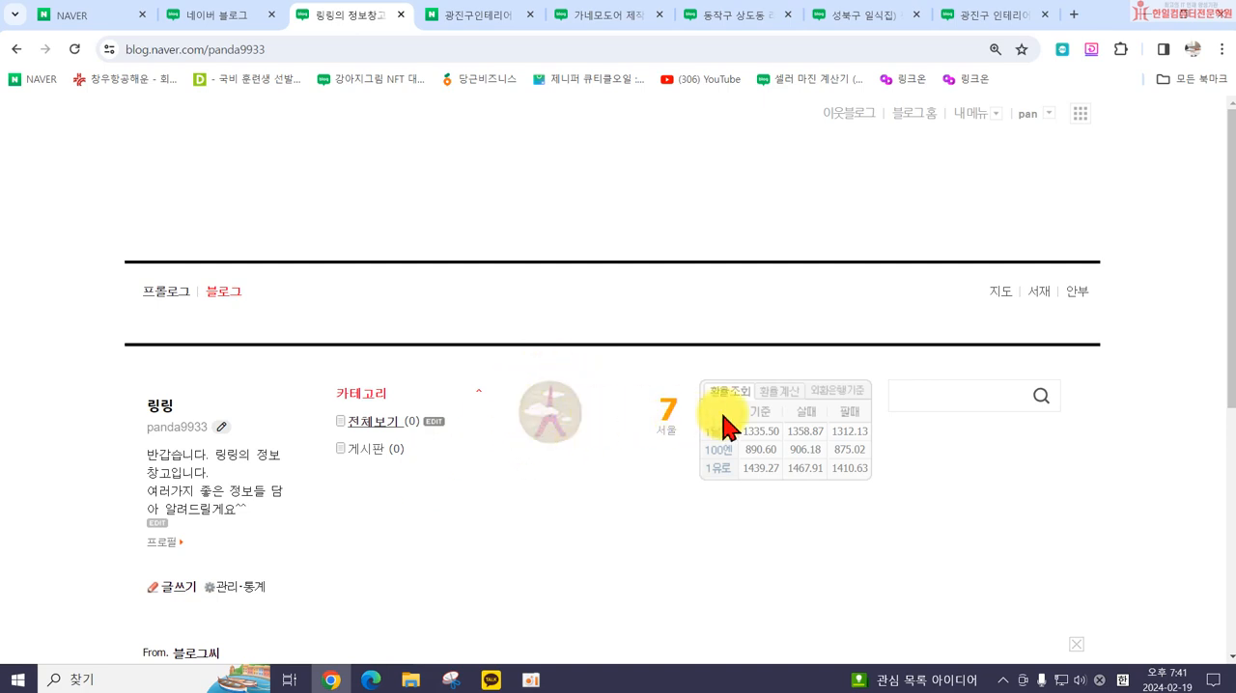
scroll(946, 391, "down", 3)
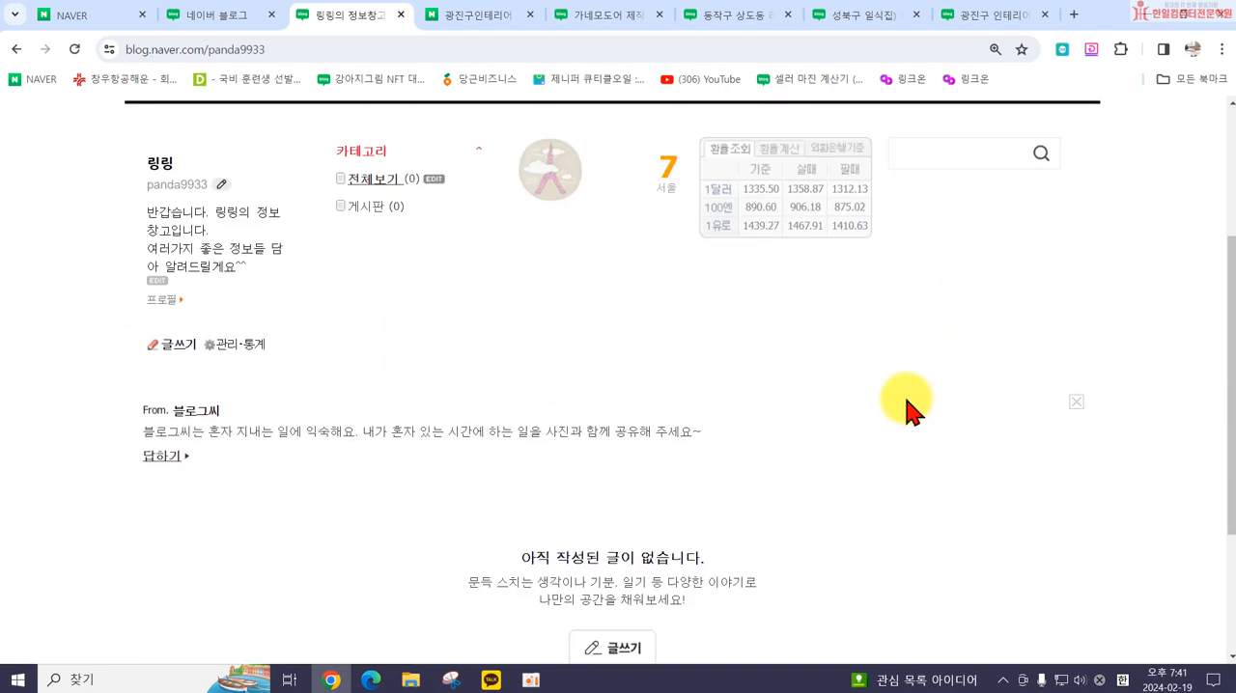
scroll(753, 377, "up", 3)
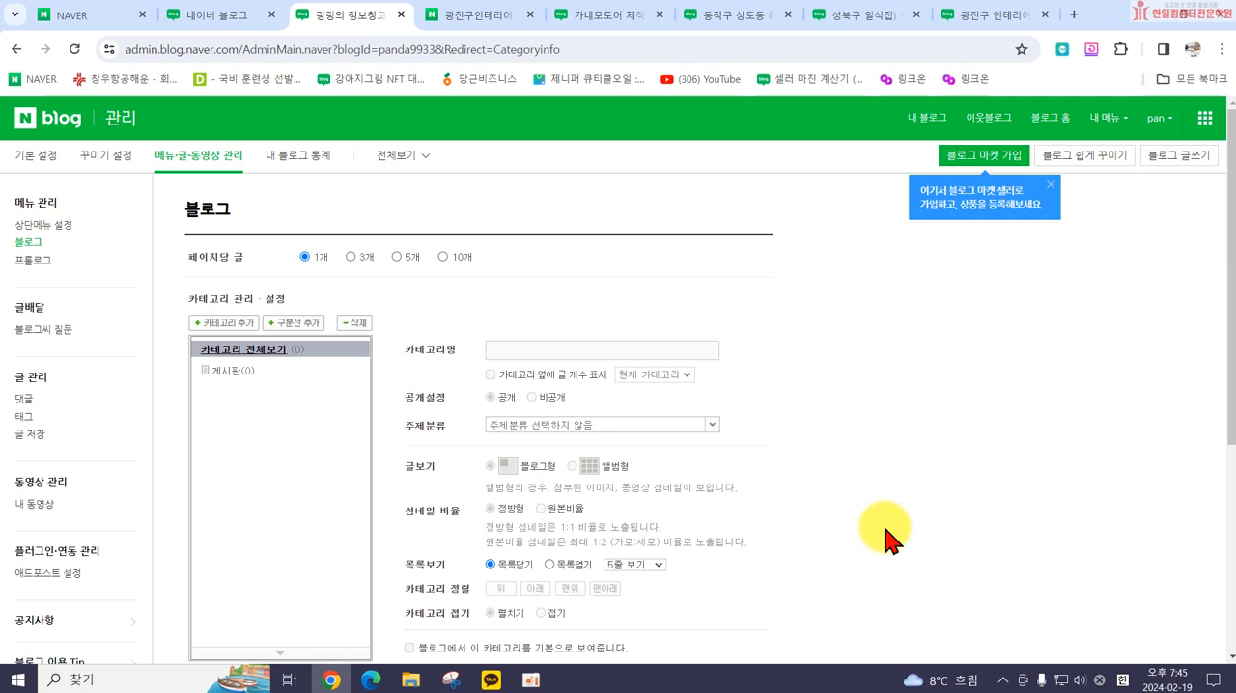
Step: Close the blog management page, reopen the own blog from the 네이버 블로그 home, and return to its category management page
left_click(400, 15)
scroll(408, 171, "up", 3)
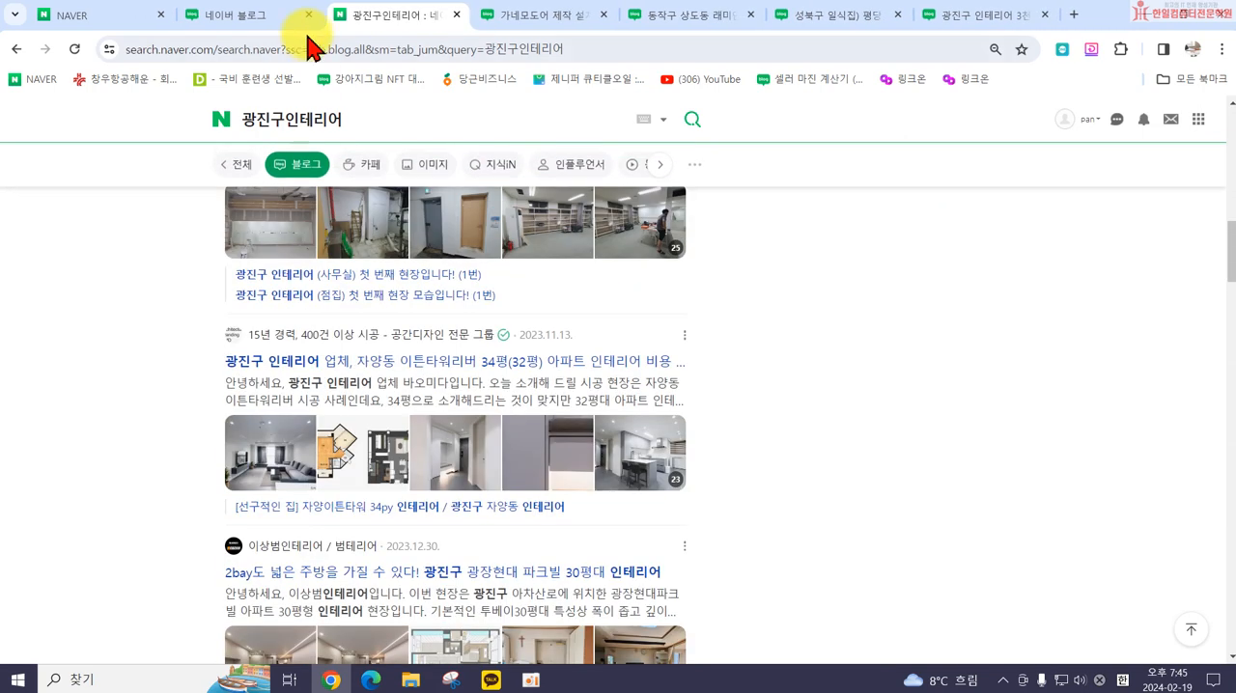
left_click(299, 14)
left_click(863, 504)
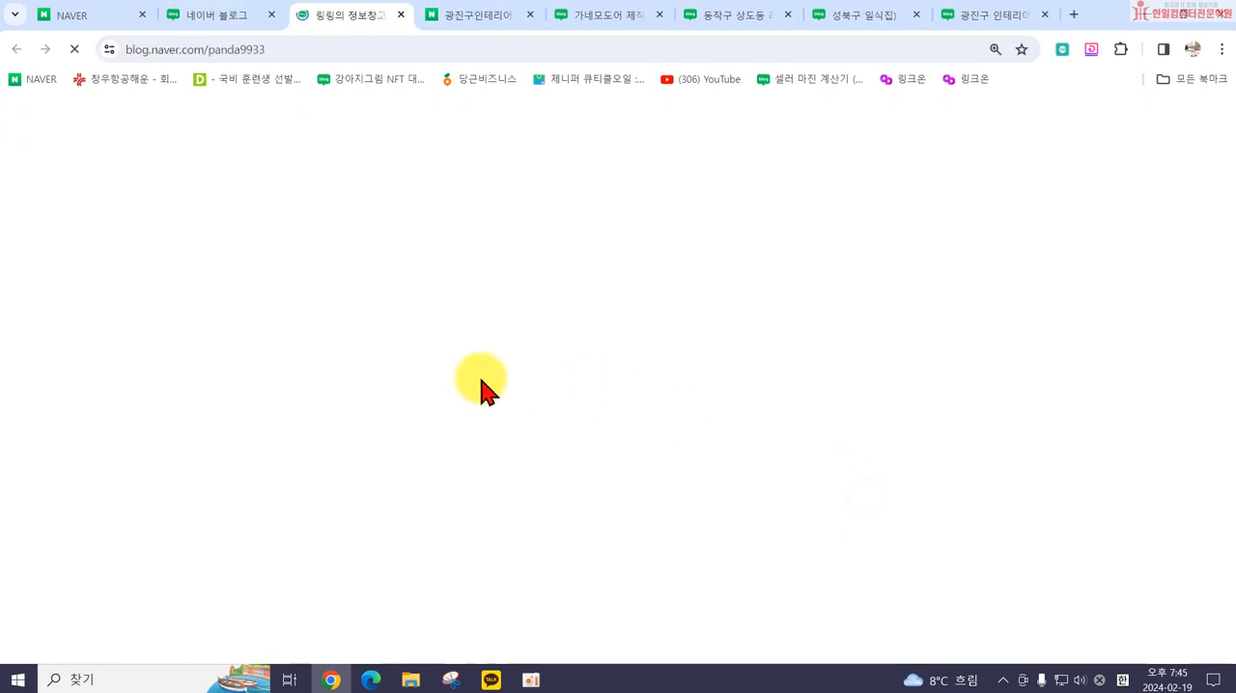
scroll(541, 386, "down", 5)
scroll(331, 477, "up", 5)
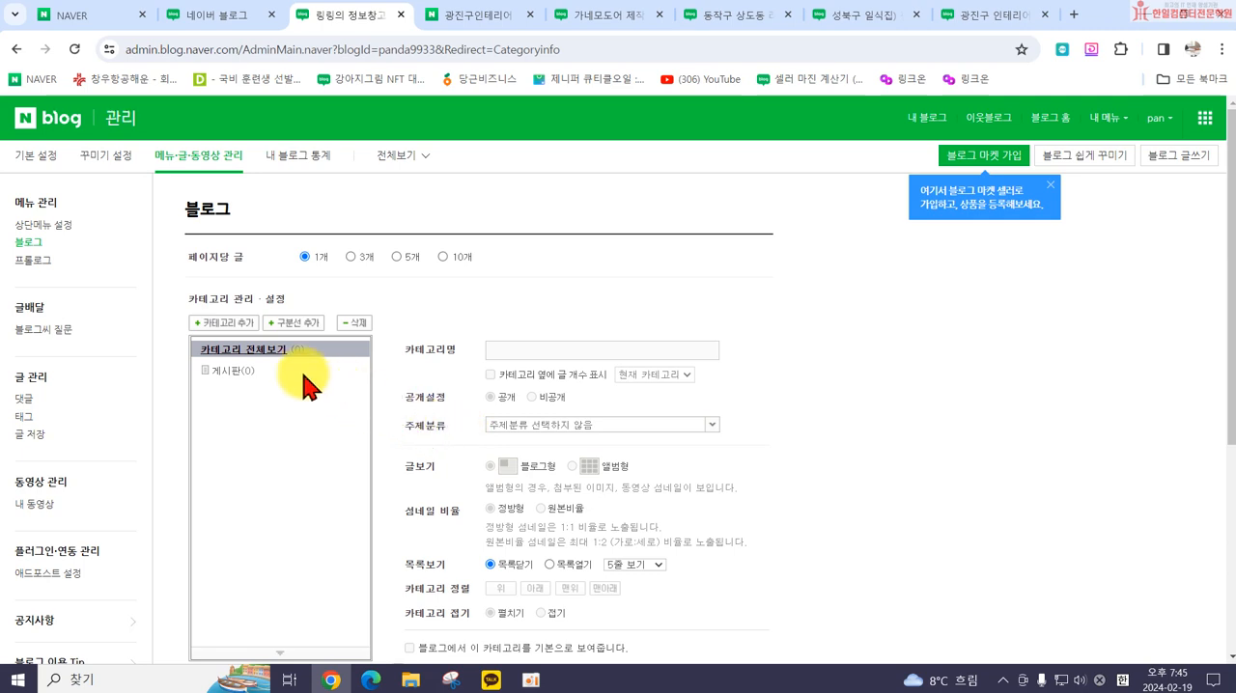
Step: Add a new top-level category named 여행을 떠나요
left_click(222, 323)
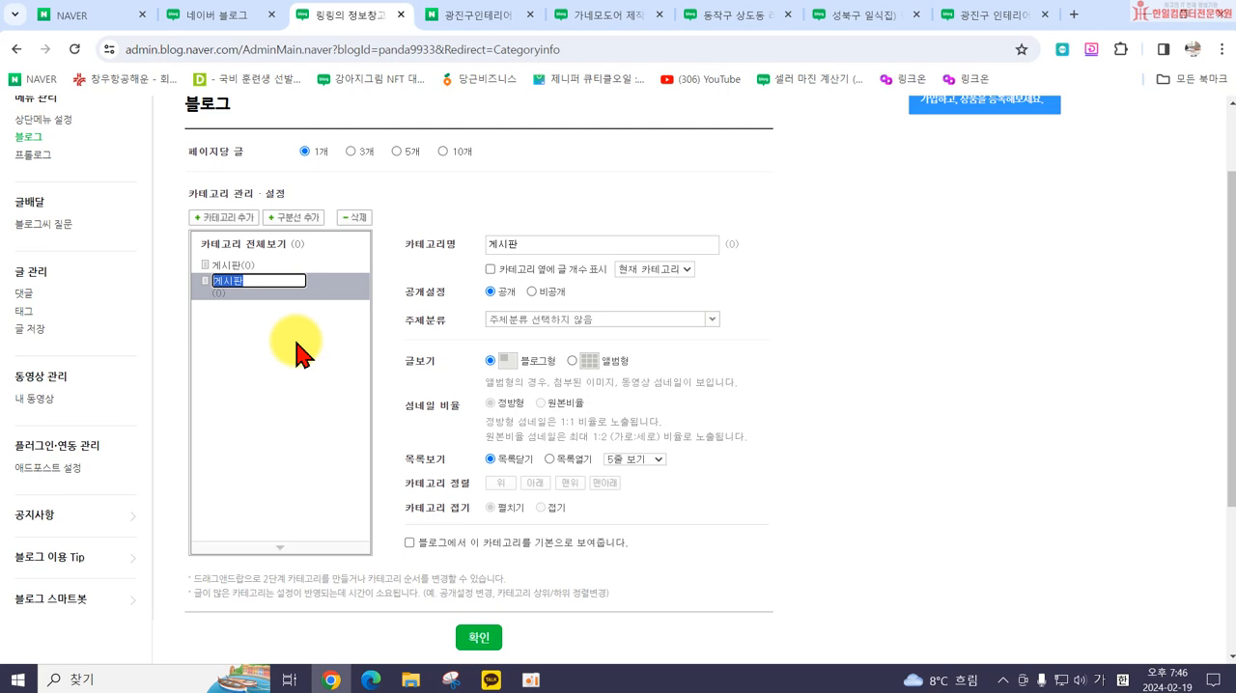
type("영")
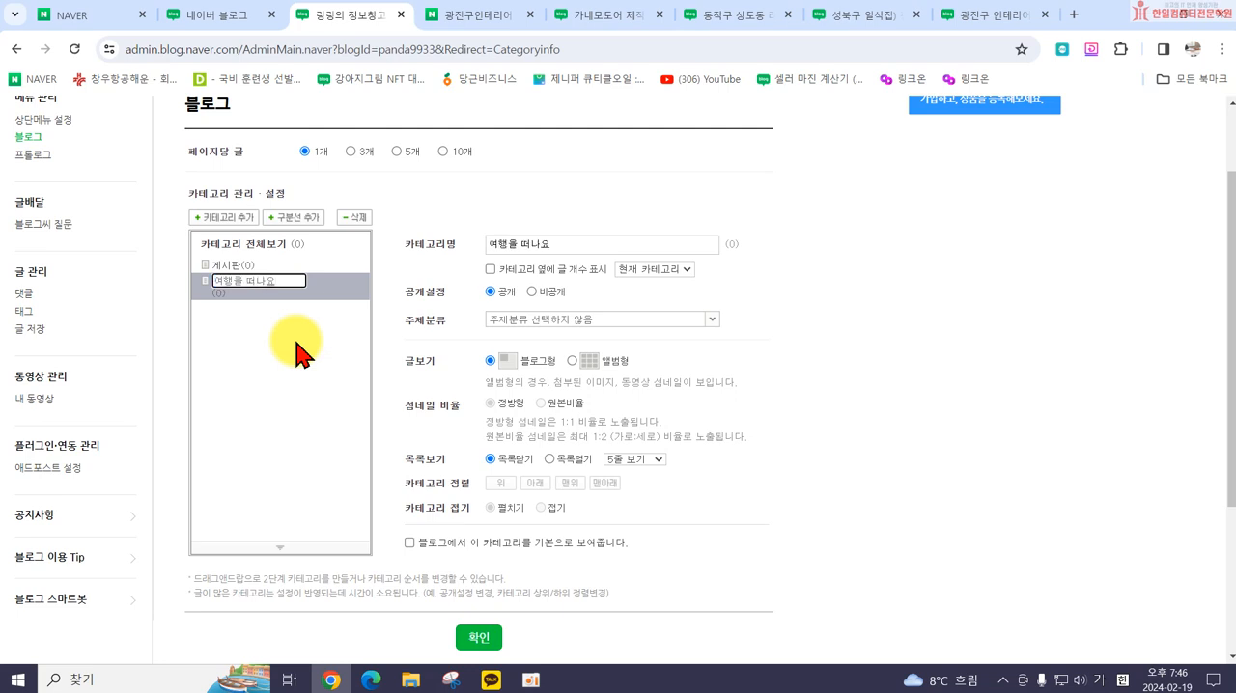
key("Return")
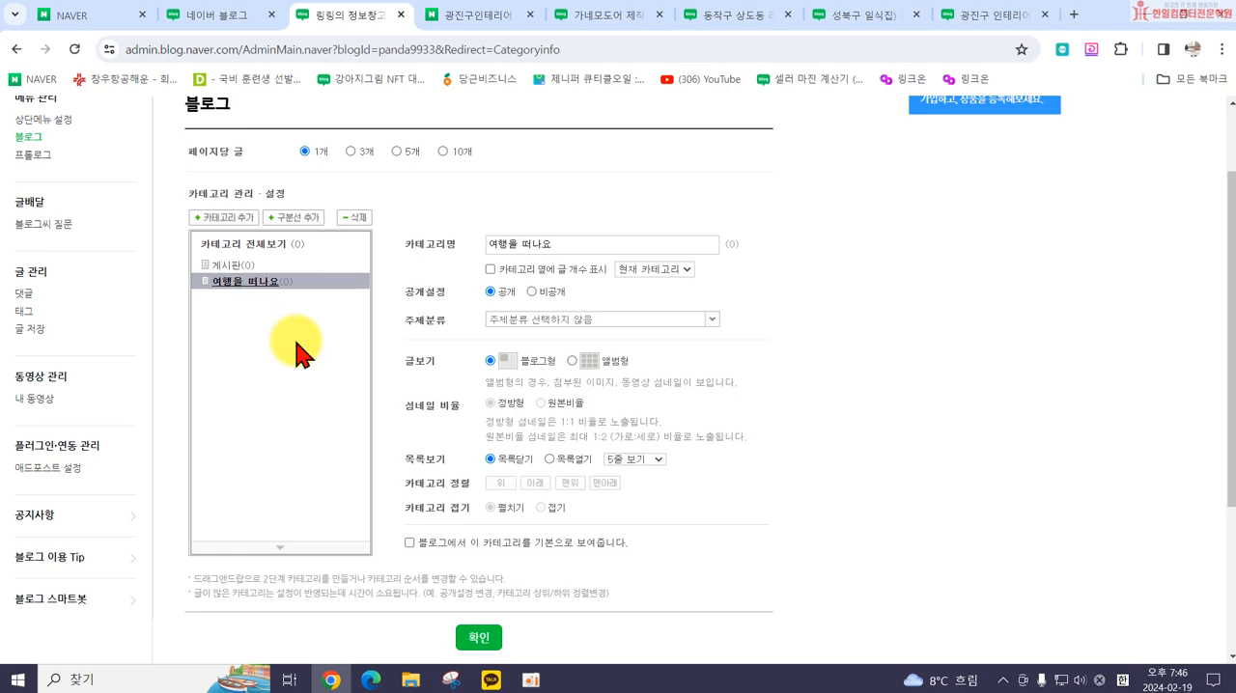
left_click(259, 281)
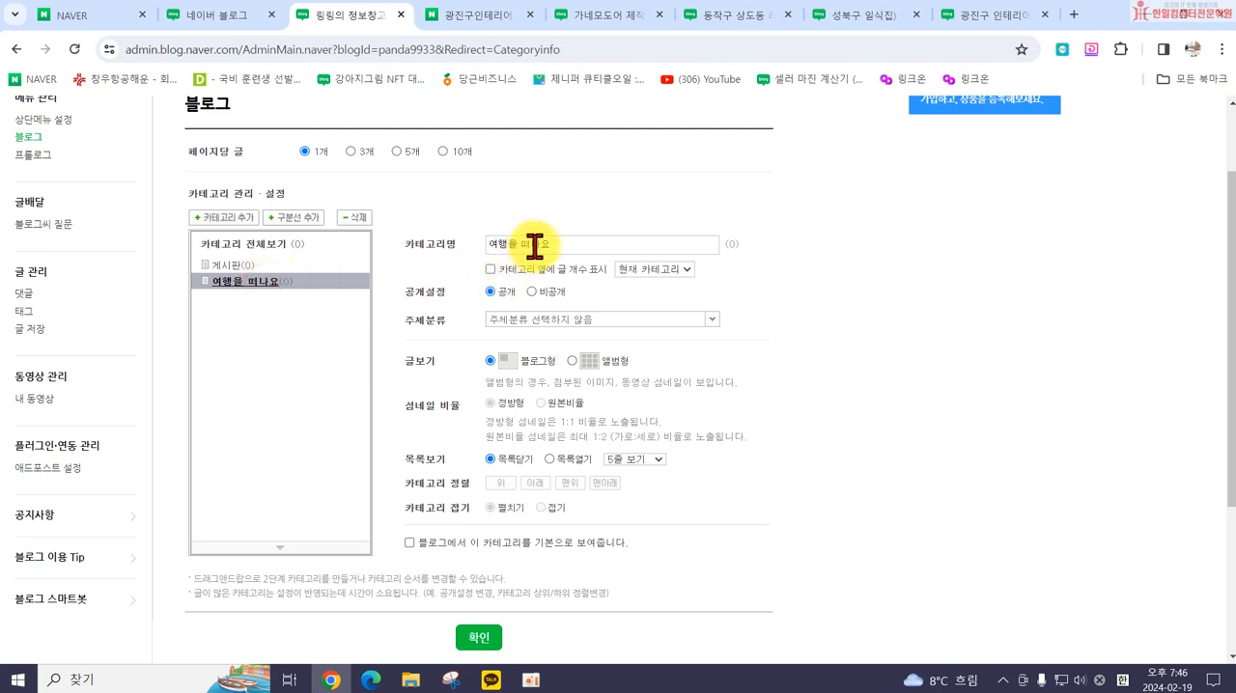
left_click_drag(232, 297, 307, 326)
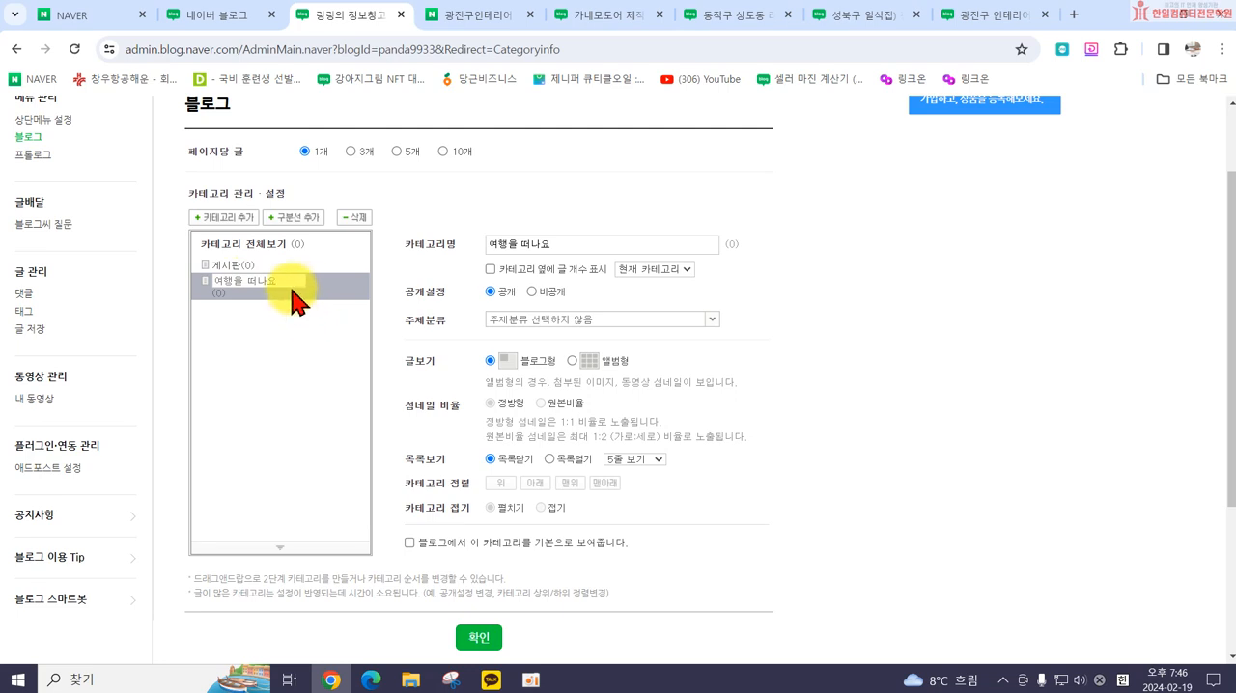
left_click(267, 374)
left_click(207, 281)
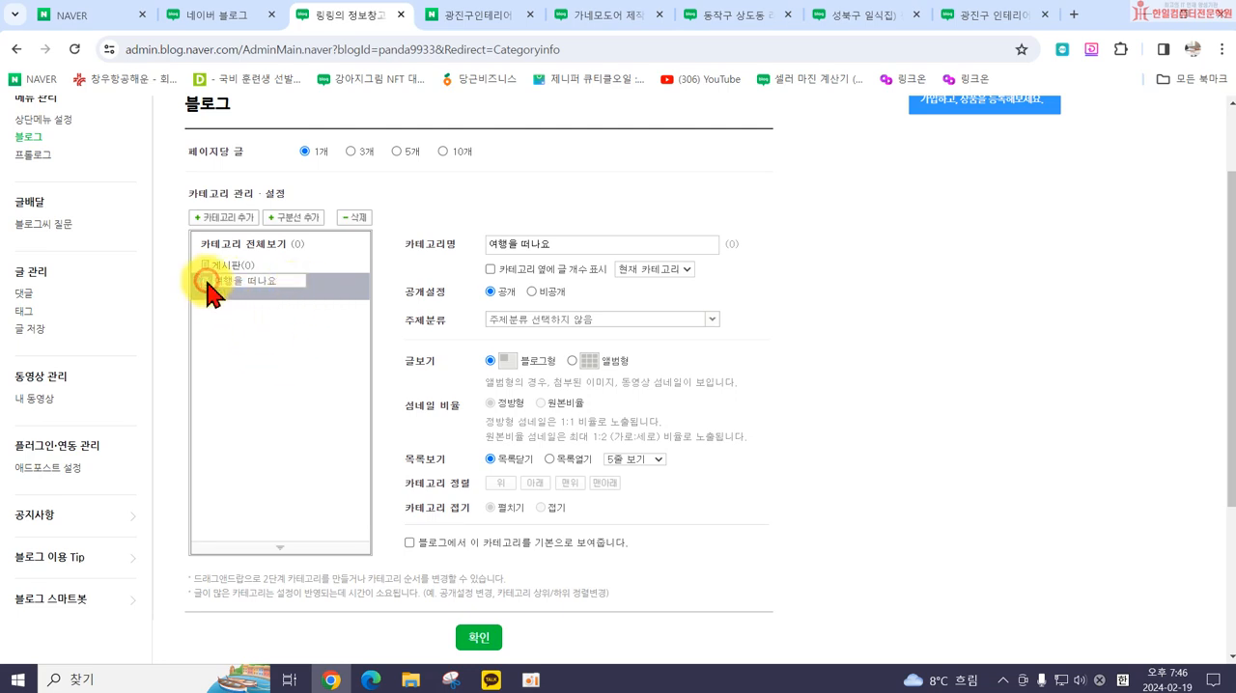
left_click(333, 317)
left_click(346, 302)
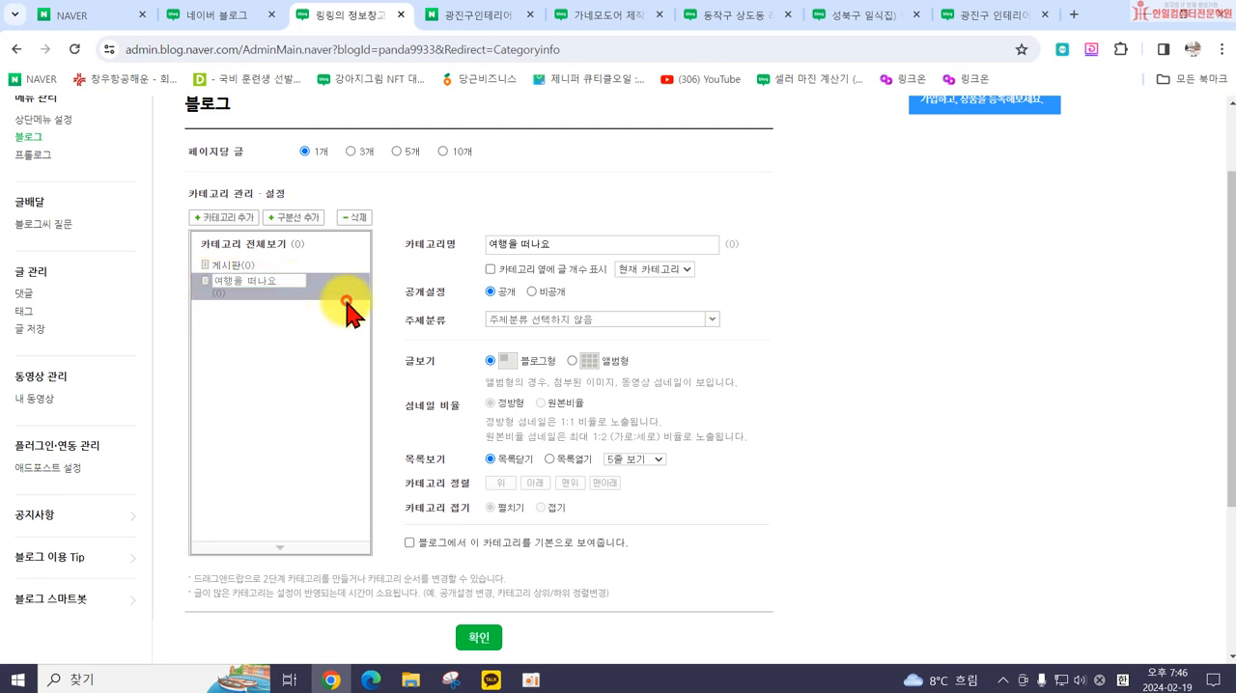
Step: Add another category named 건강을 지켜요 directly under 카테고리 전체보기
left_click(266, 249)
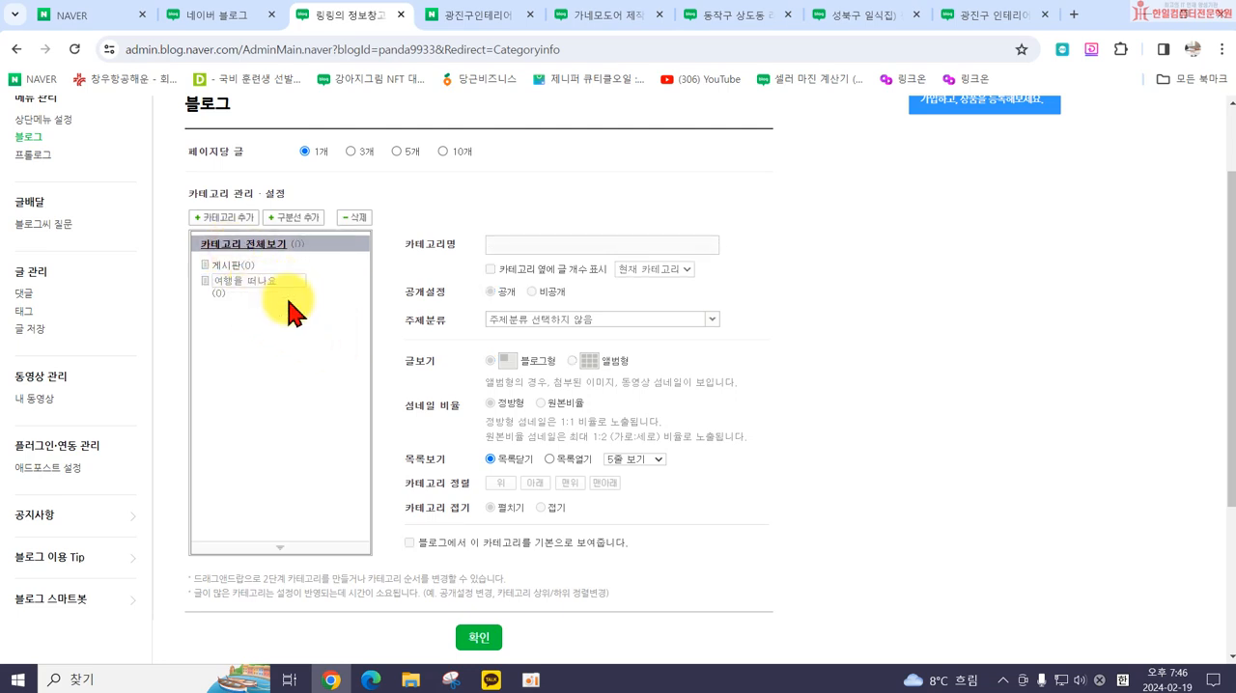
left_click(232, 231)
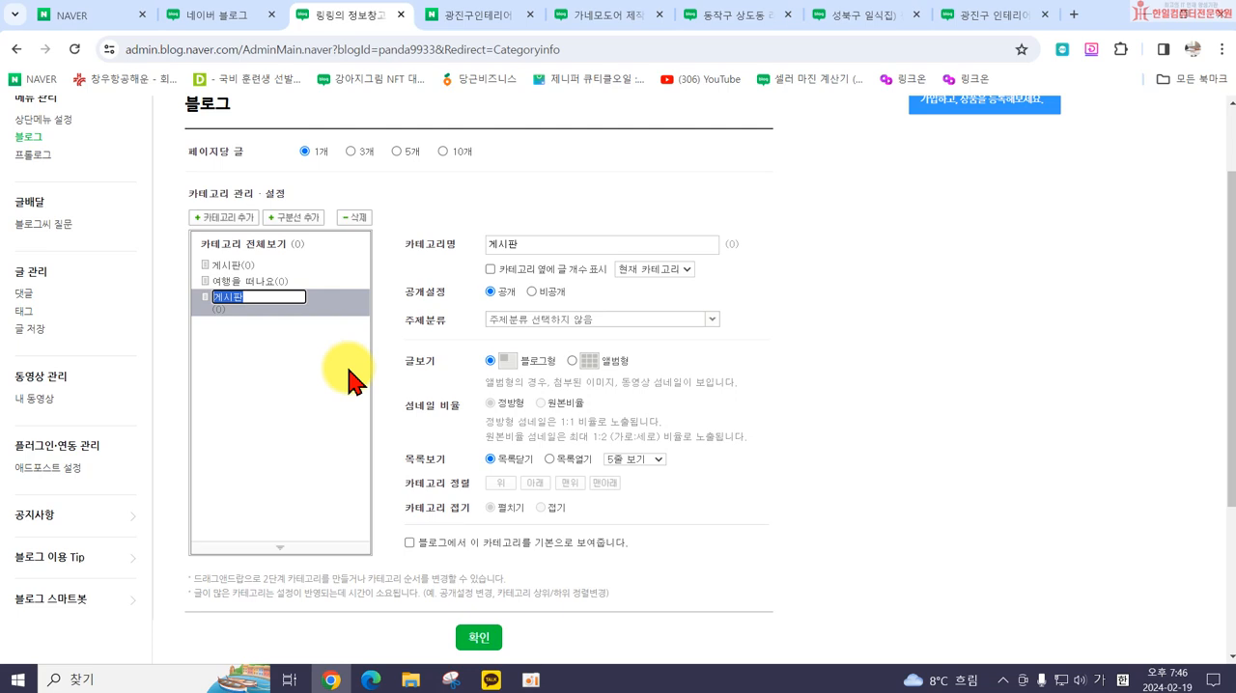
type("거")
type("강을 지켜요")
key("Return")
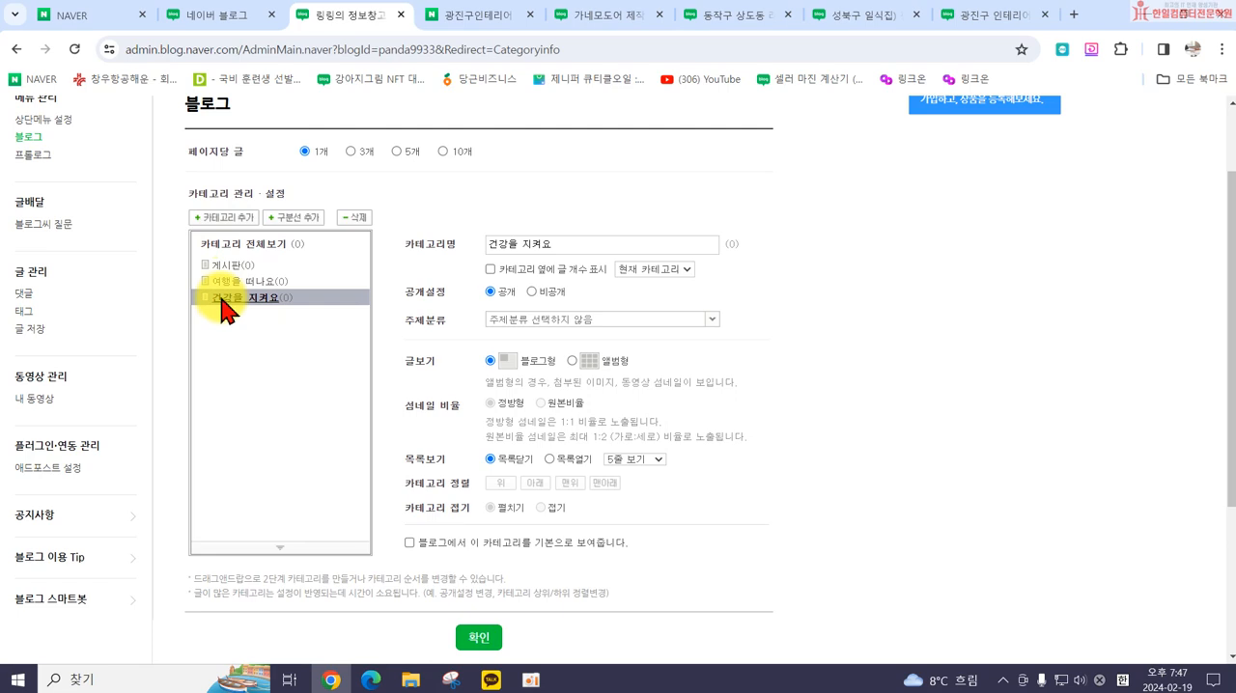
Step: Add a category named 맛집을 찾아요 beneath 건강을 지켜요 and move it out to the top level
left_click(223, 218)
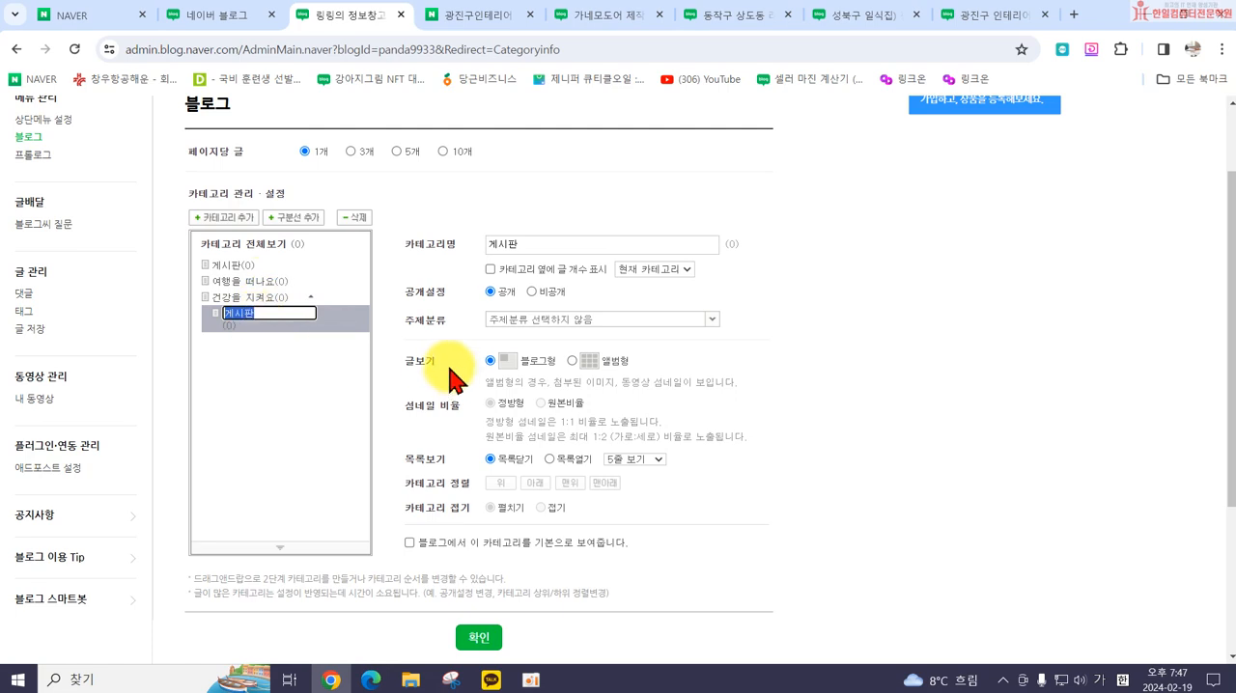
left_click(265, 355)
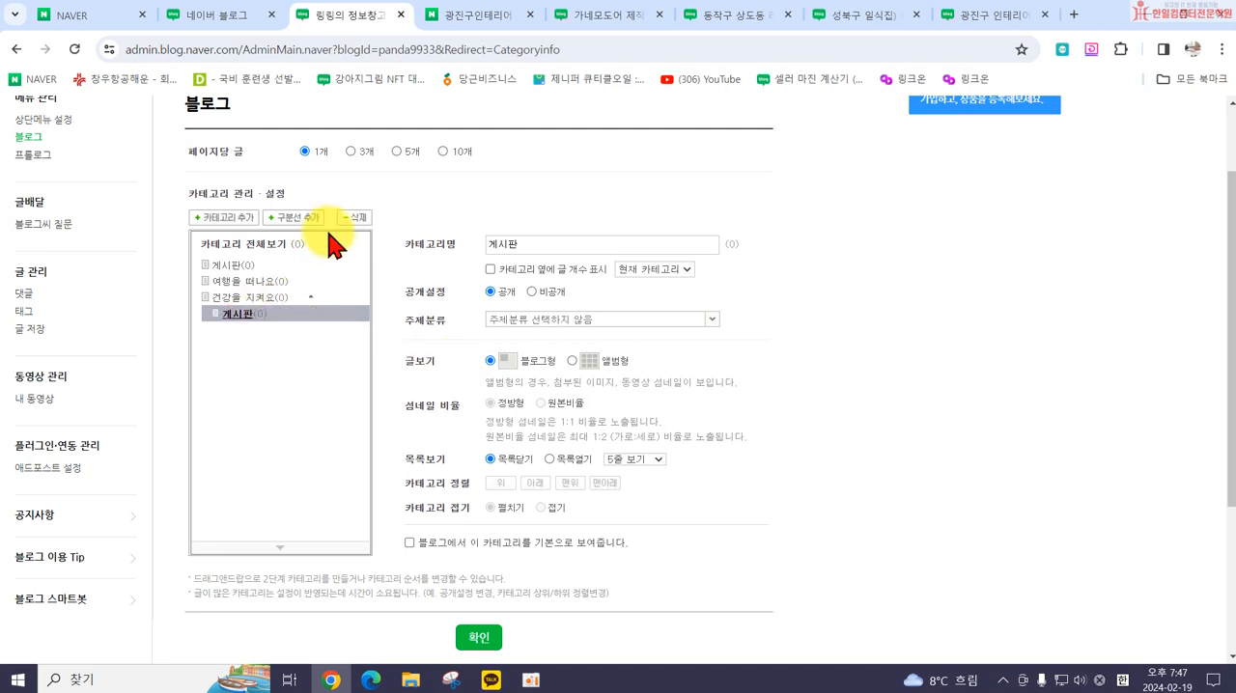
left_click(238, 316)
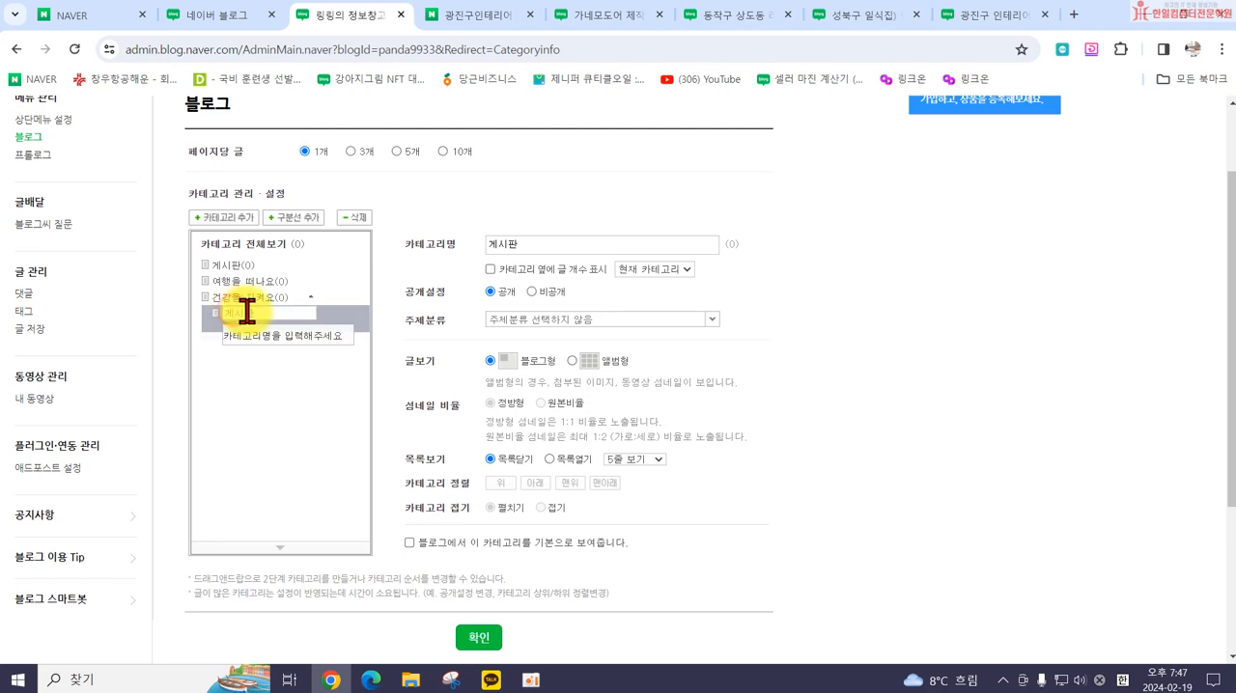
double_click(270, 314)
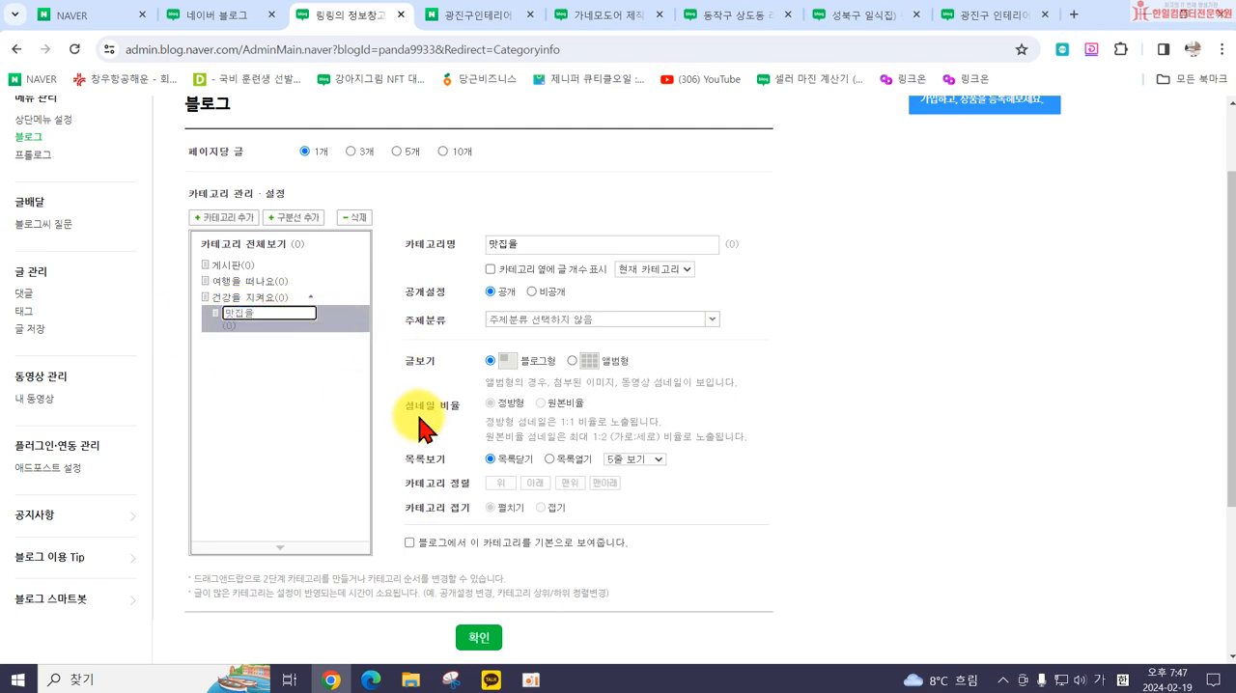
key("Return")
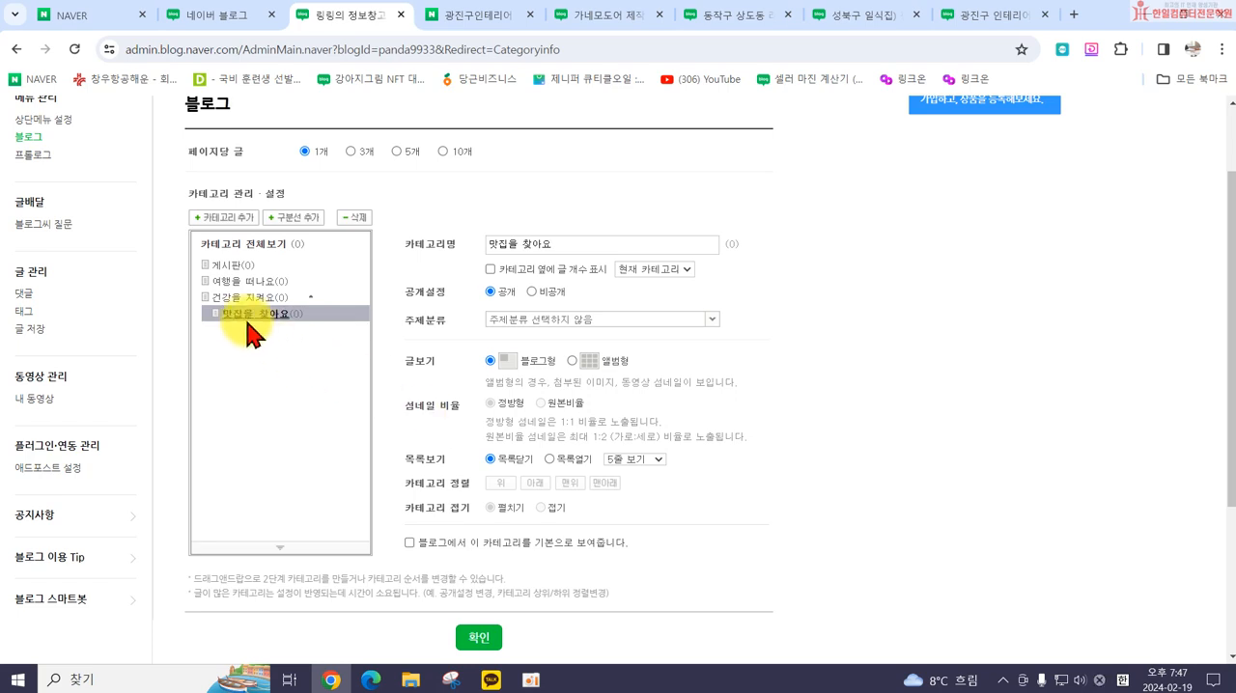
left_click_drag(239, 315, 244, 348)
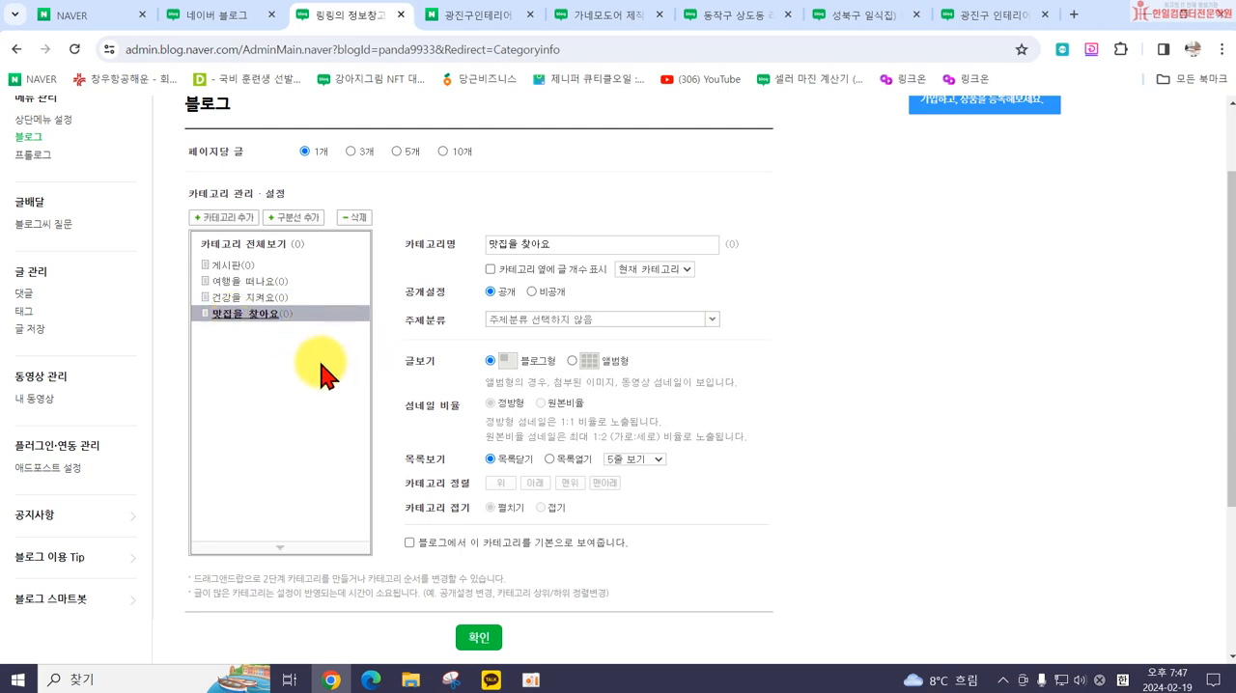
Step: Add a top-level category named 일상을 누려요 at the end of the category list
left_click(232, 246)
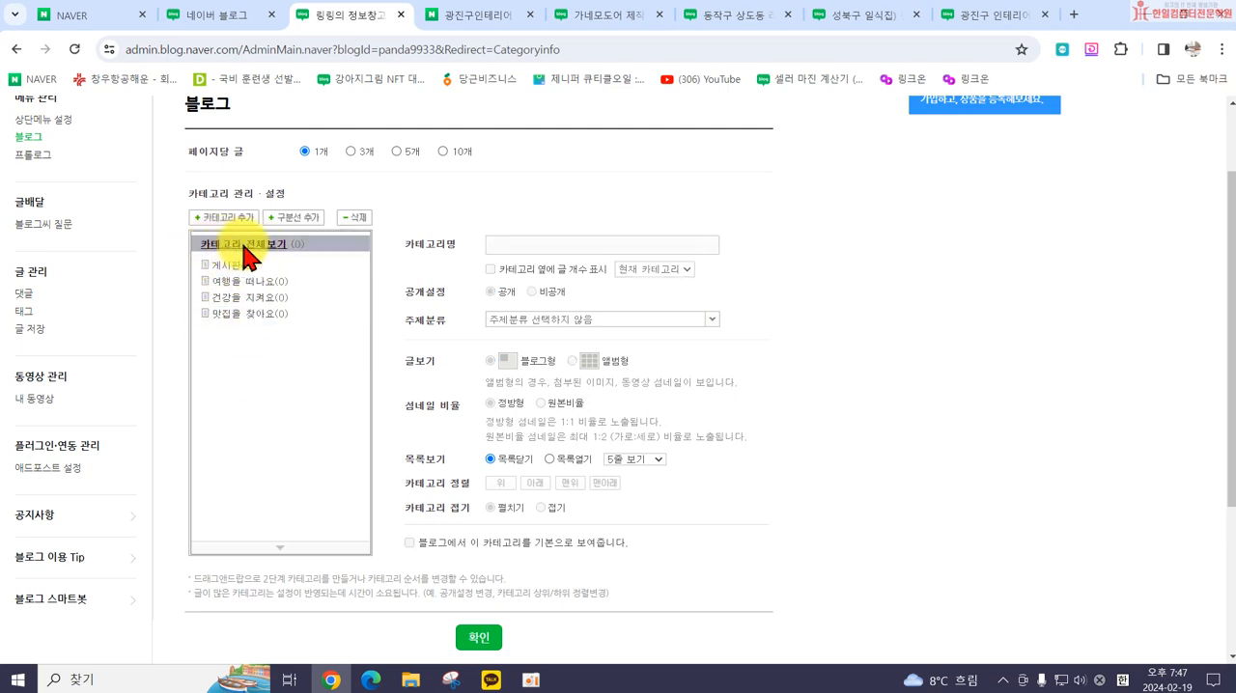
left_click(225, 218)
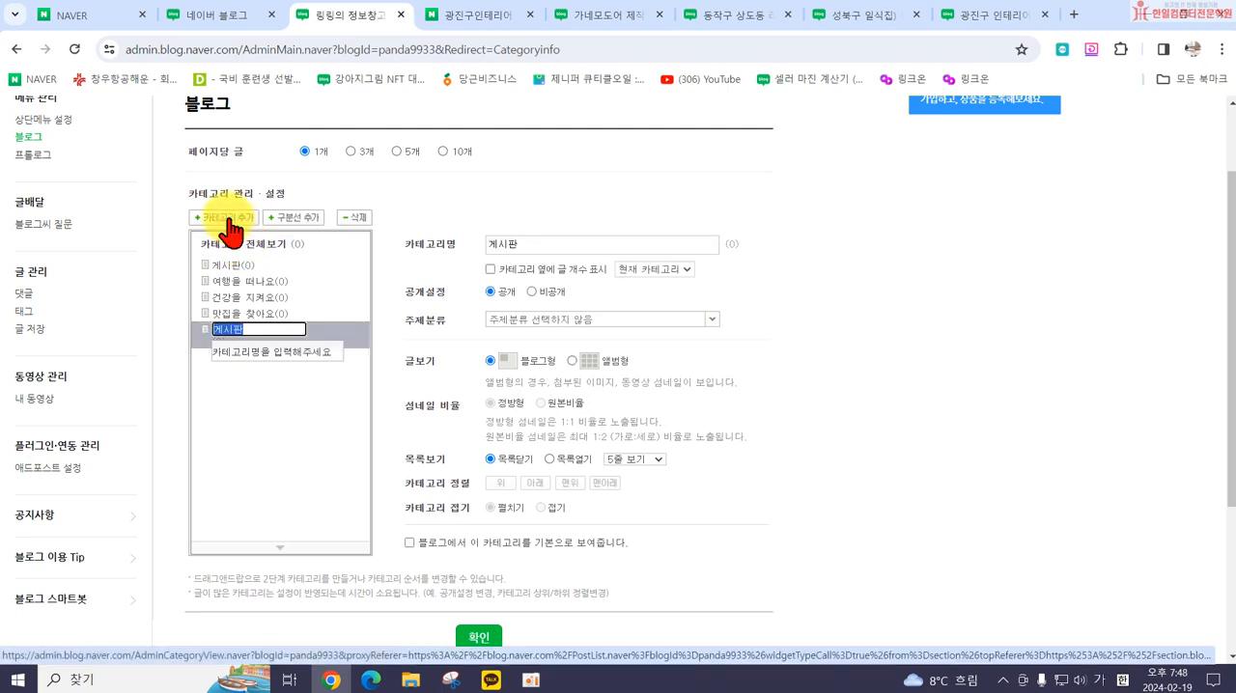
type("일")
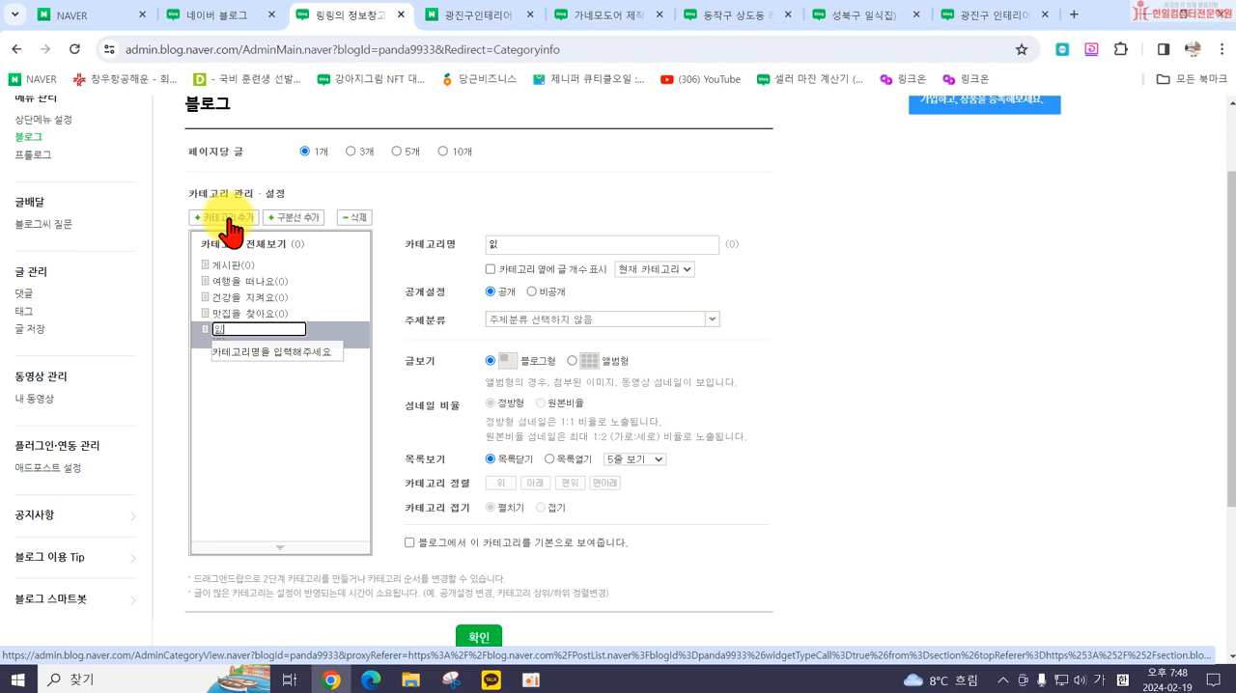
key("Return")
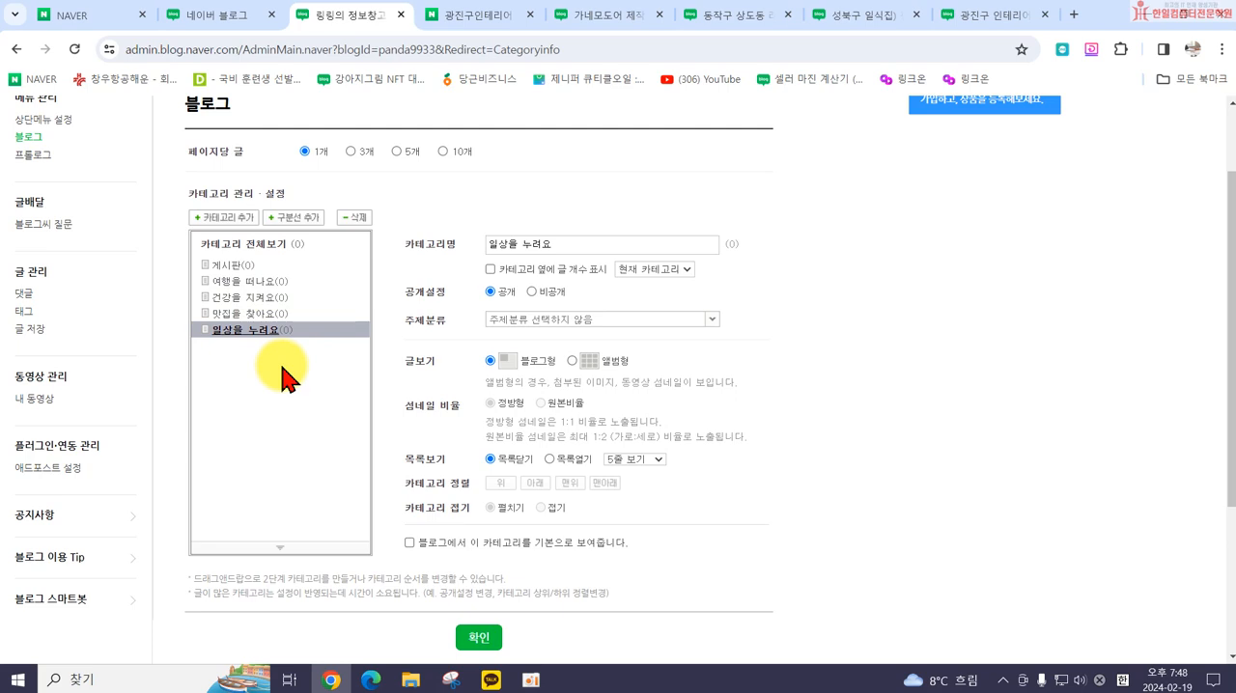
Step: Insert a divider line below the 게시판 category, separating it from 여행을 떠나요
left_click(246, 282)
left_click(224, 266)
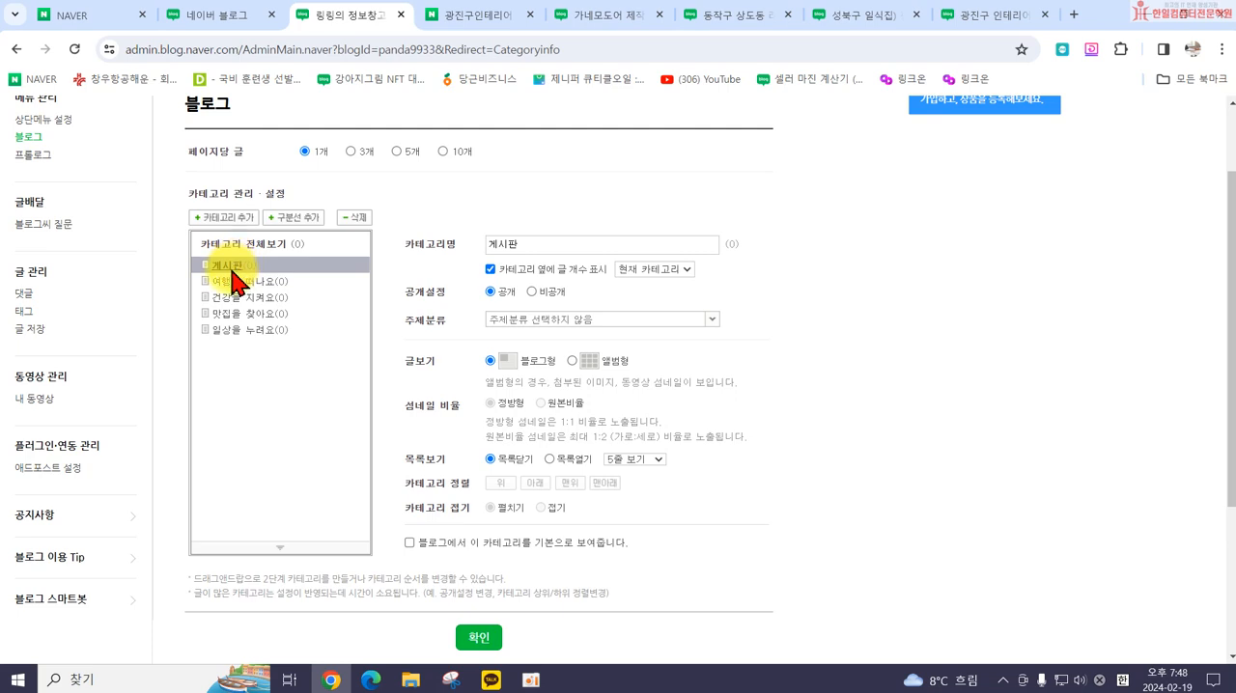
left_click(293, 221)
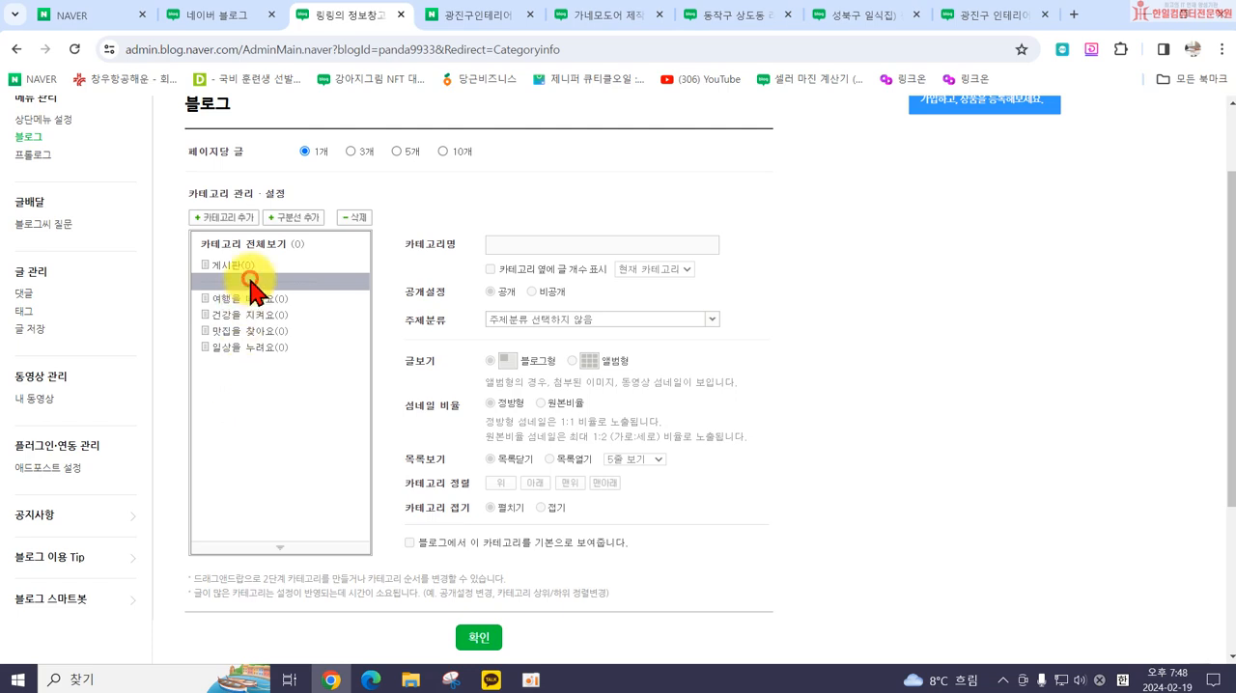
left_click(286, 265)
mouse_move(294, 281)
left_mouse_down()
mouse_move(303, 375)
mouse_move(308, 286)
left_mouse_up()
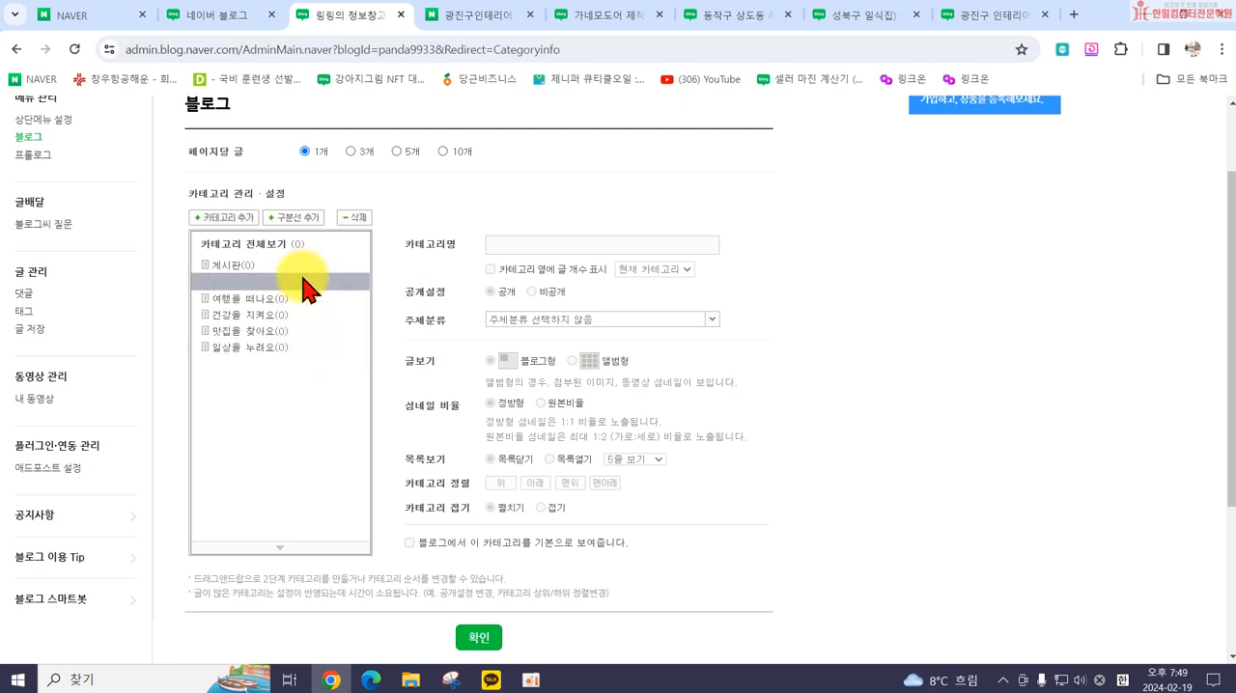
Step: Set the 게시판 category's visibility to 비공개 and rename it 위젯게시판
left_click(270, 348)
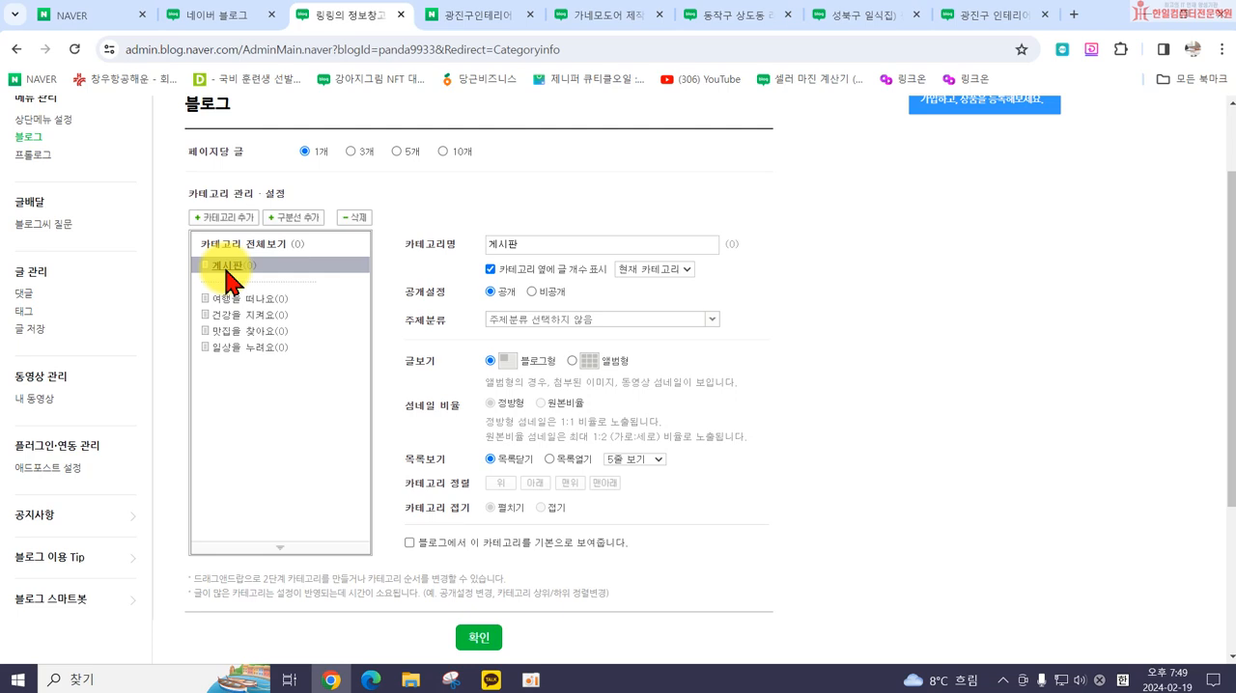
left_click(531, 291)
left_click(691, 170)
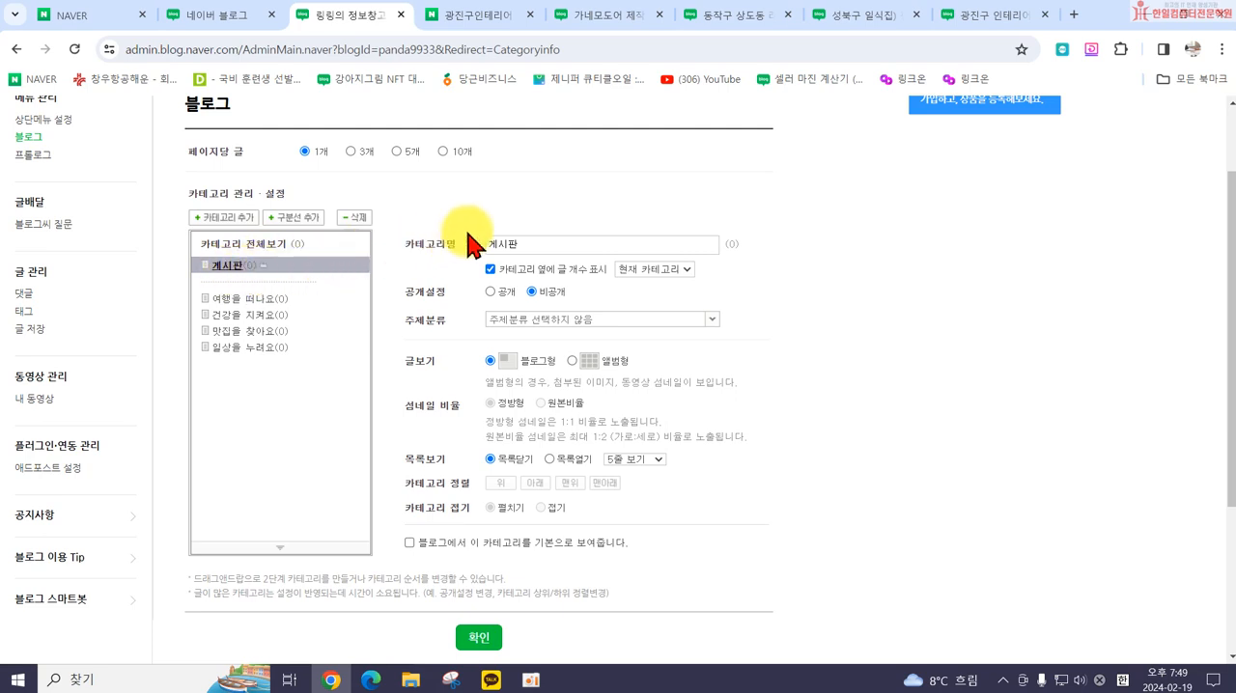
left_click_drag(524, 242, 469, 242)
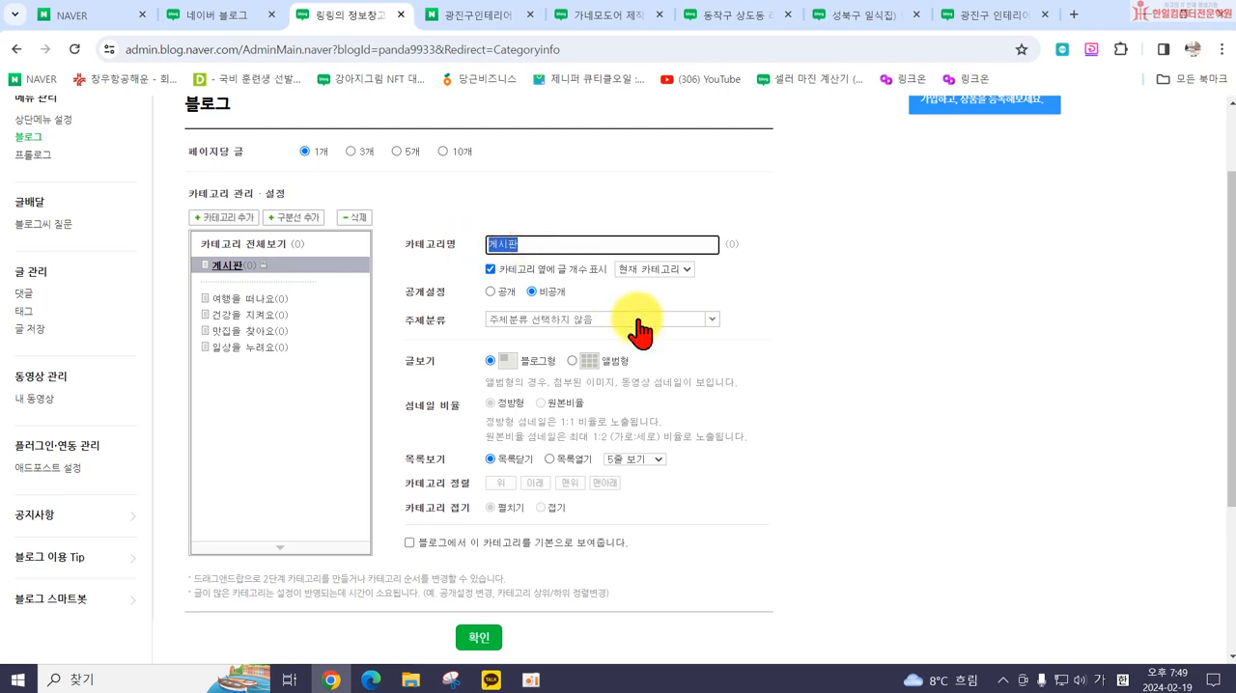
type("이")
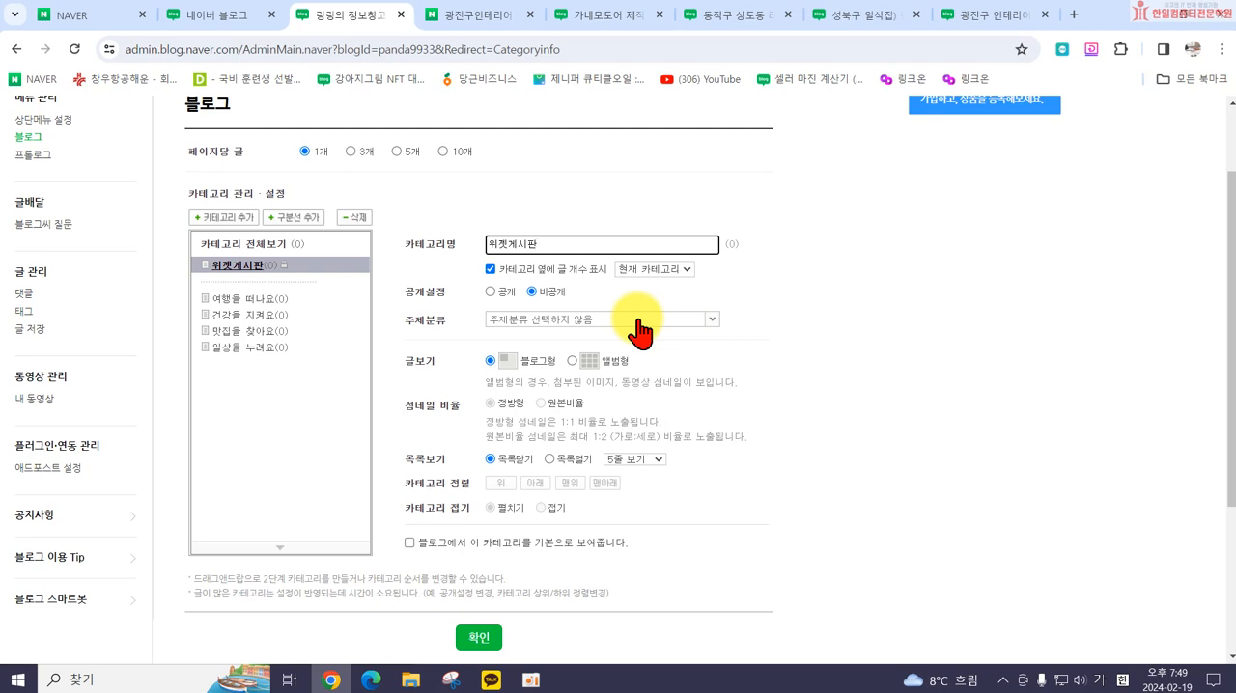
left_click(893, 341)
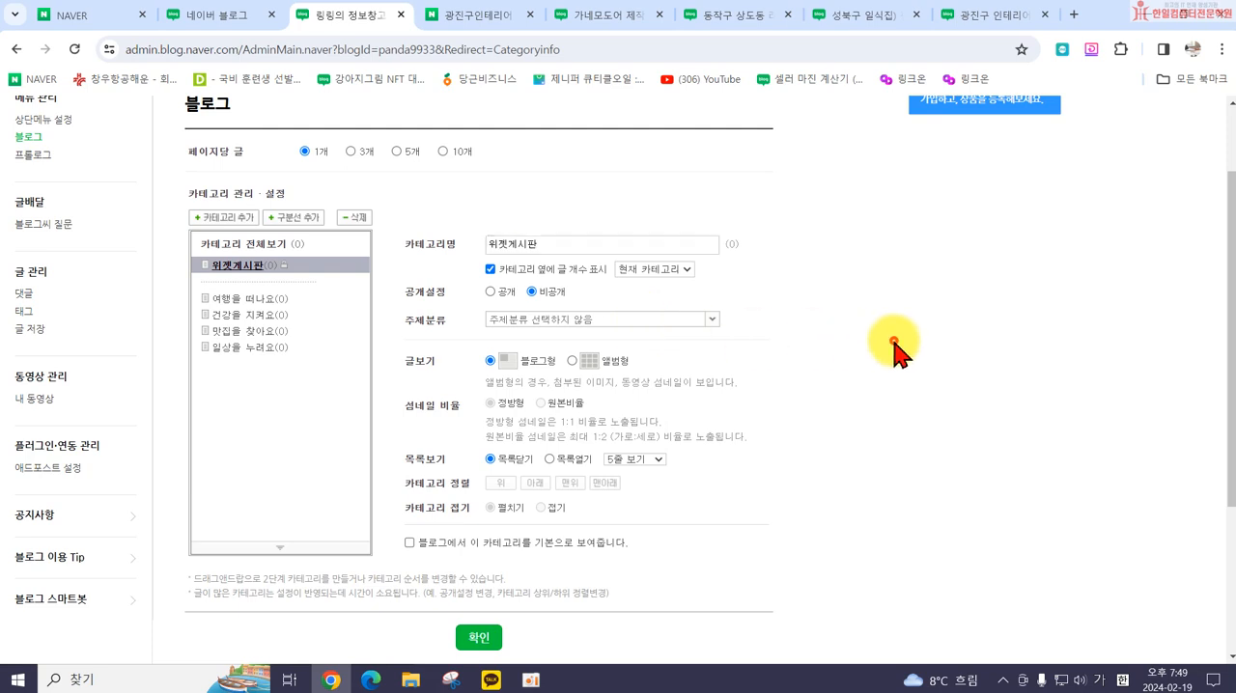
Step: Save the category settings, accept the confirmation, and open the blog page to check its category list
left_click(240, 267)
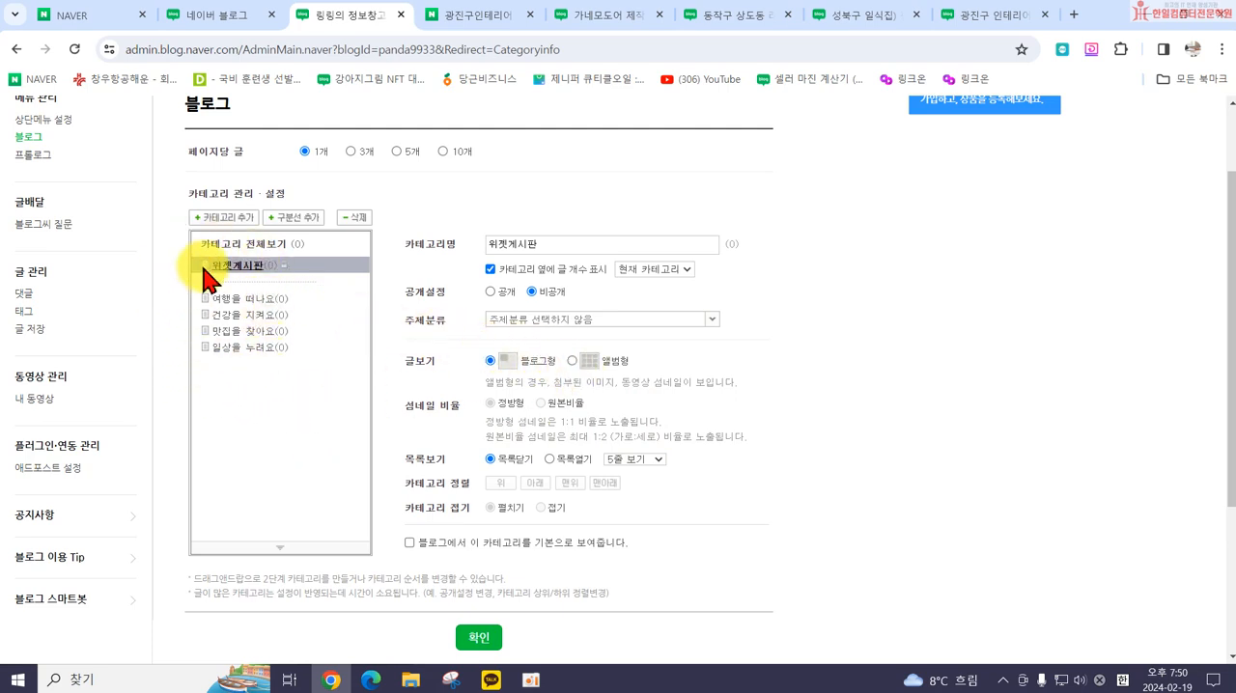
left_click(480, 642)
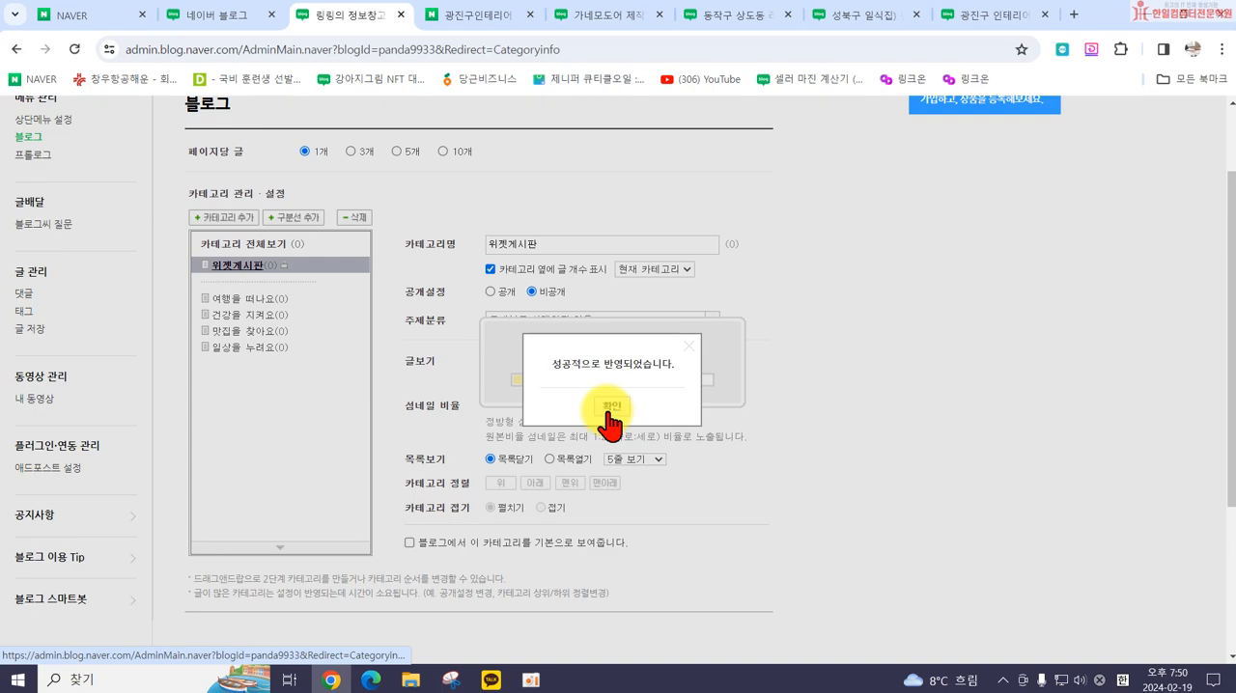
left_click(609, 411)
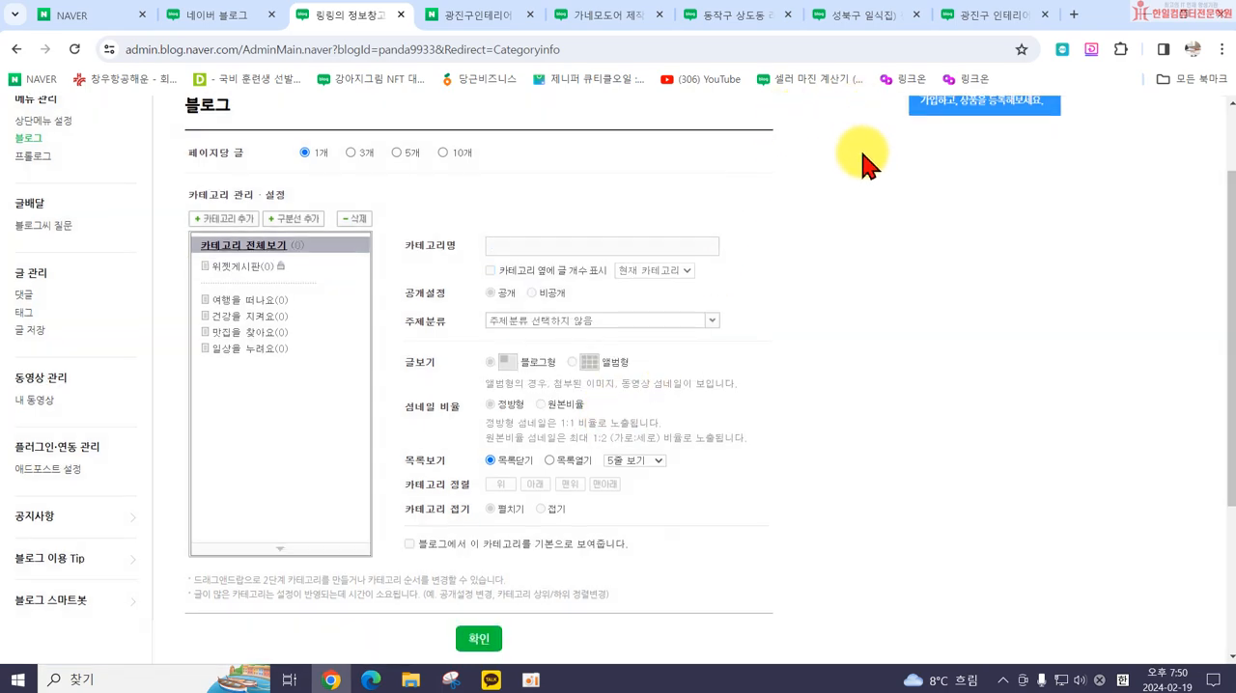
scroll(859, 173, "up", 2)
left_click(921, 120)
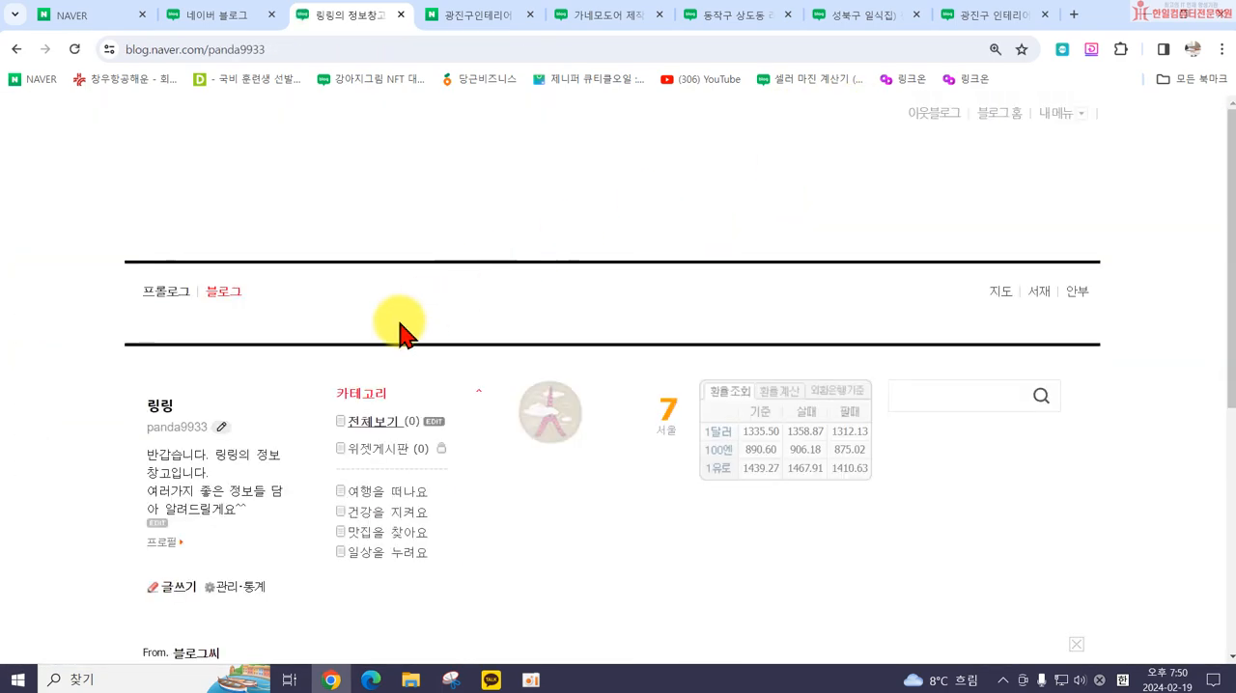
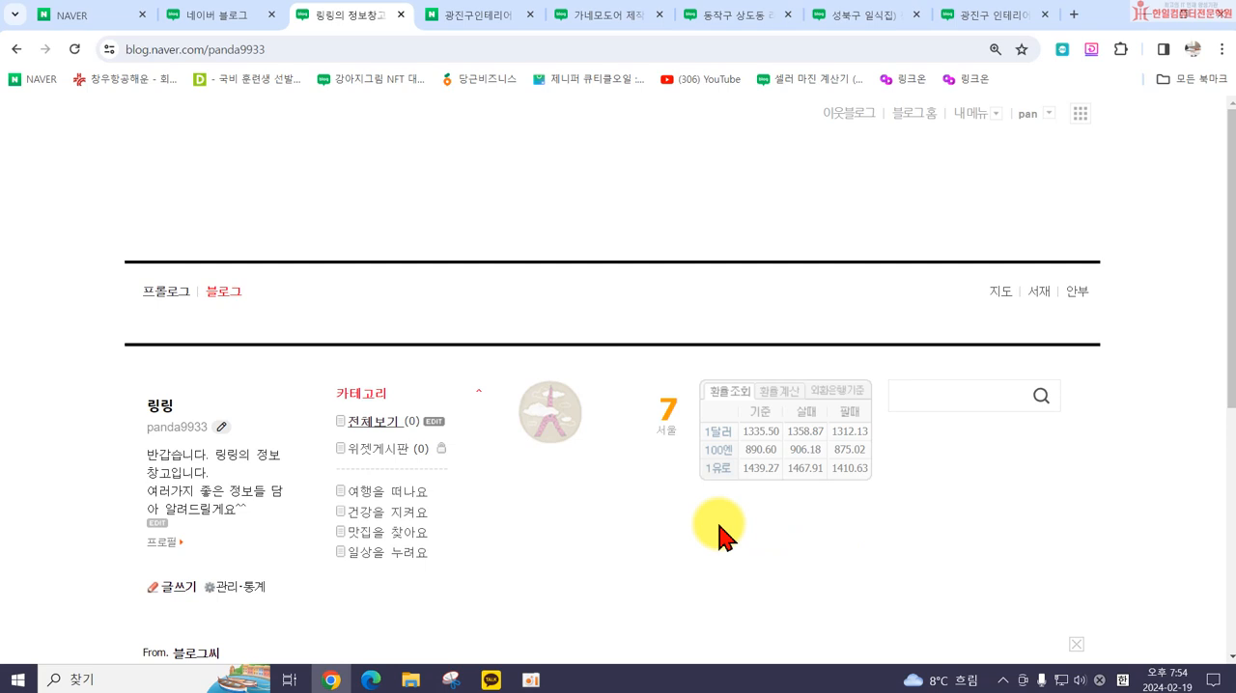
Step: Open the top-menu settings (상단메뉴 설정) in the own blog's management area
left_click(971, 113)
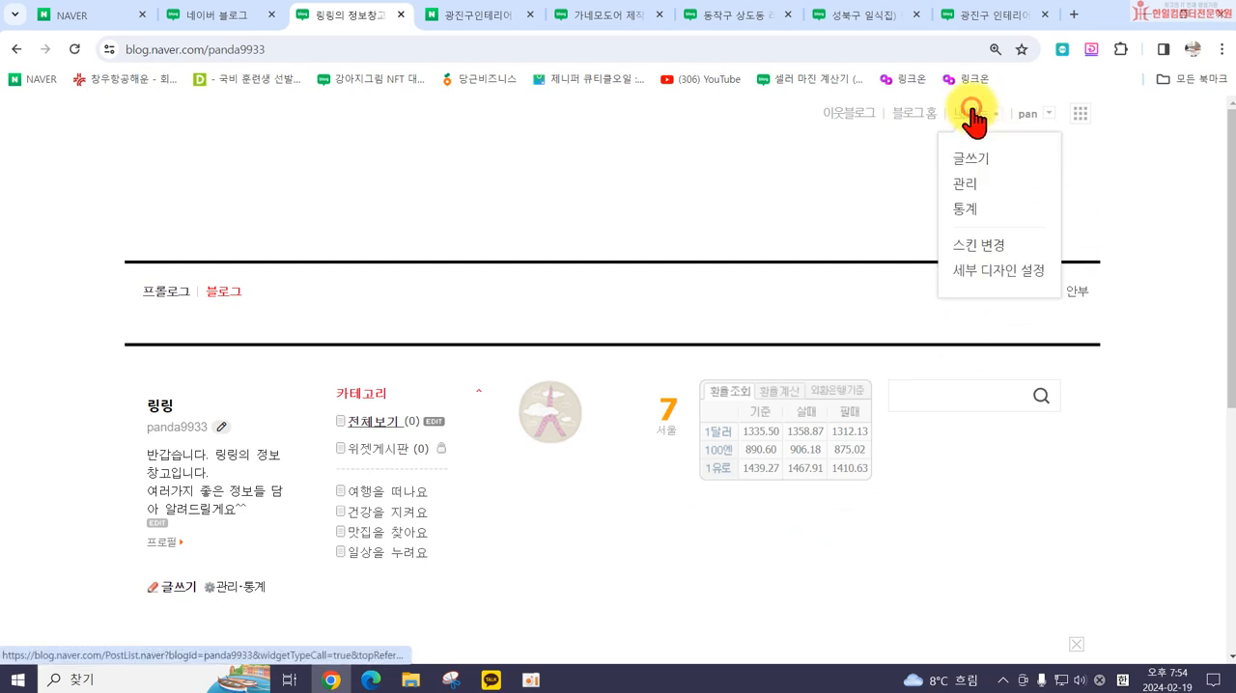
left_click(969, 186)
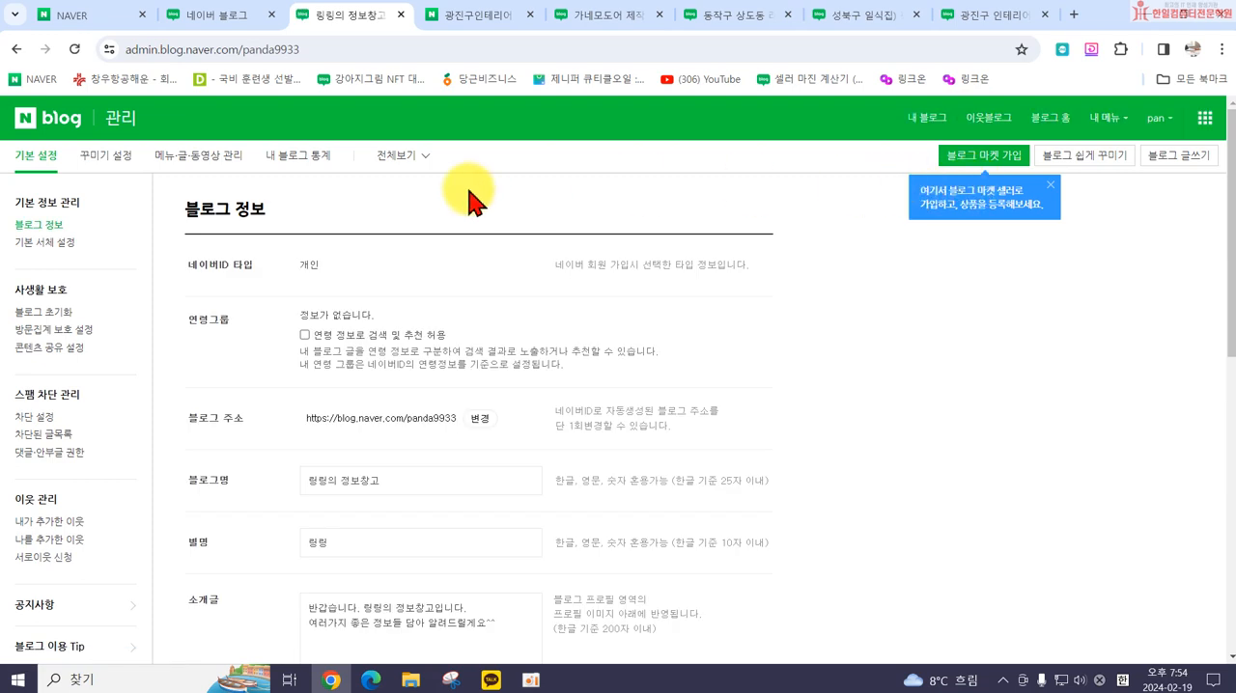
left_click(190, 170)
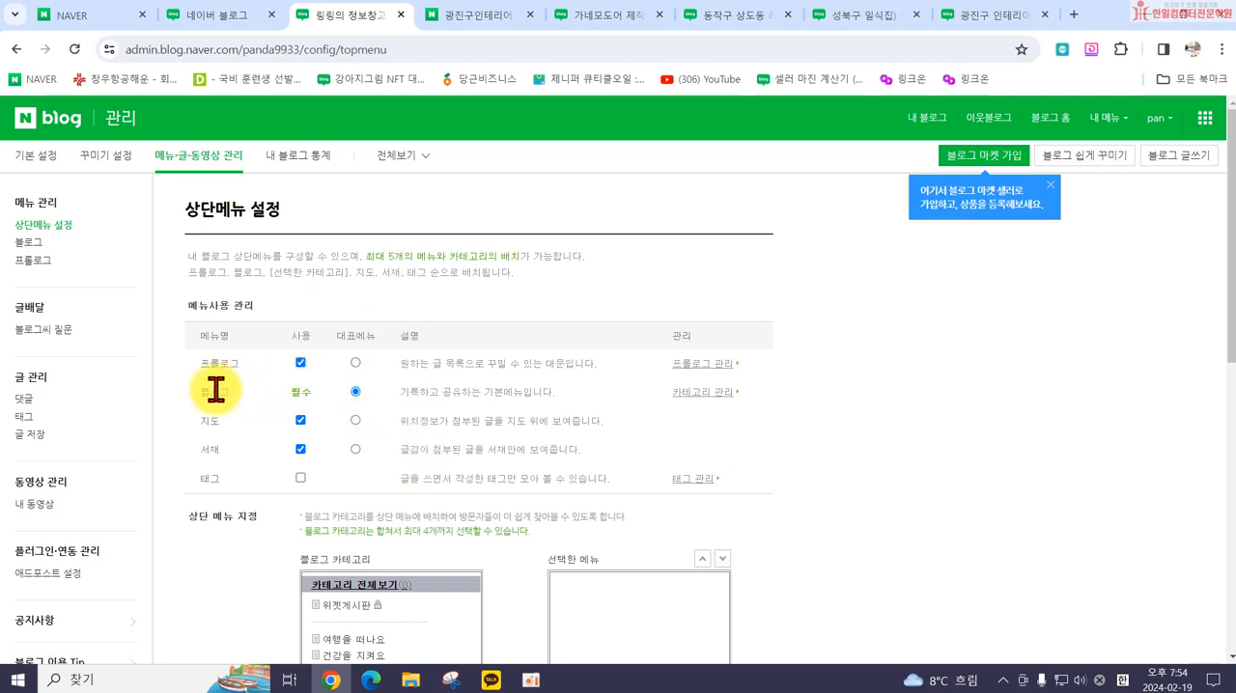
Step: Open the 이도창호 reference blog's front page and examine its header, profile box and post thumbnail grid
left_click(617, 16)
scroll(589, 225, "up", 1)
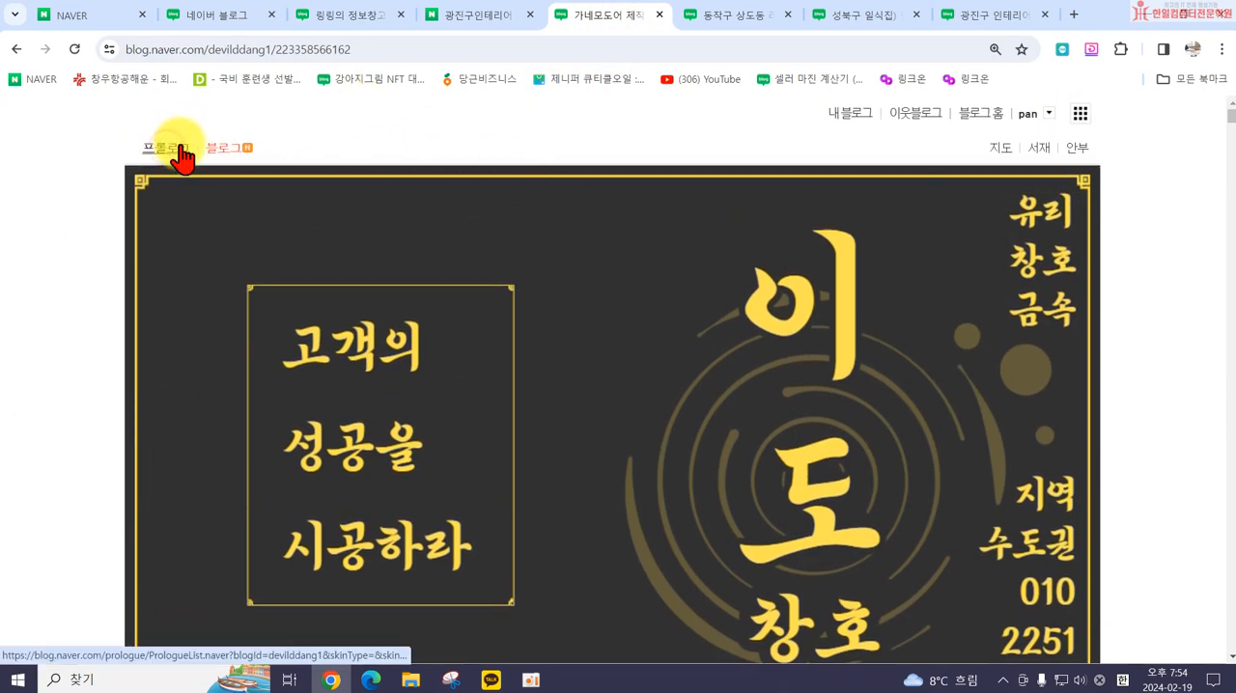
left_click(227, 146)
scroll(473, 324, "down", 3)
scroll(473, 323, "down", 3)
scroll(399, 275, "up", 2)
scroll(1006, 474, "down", 4)
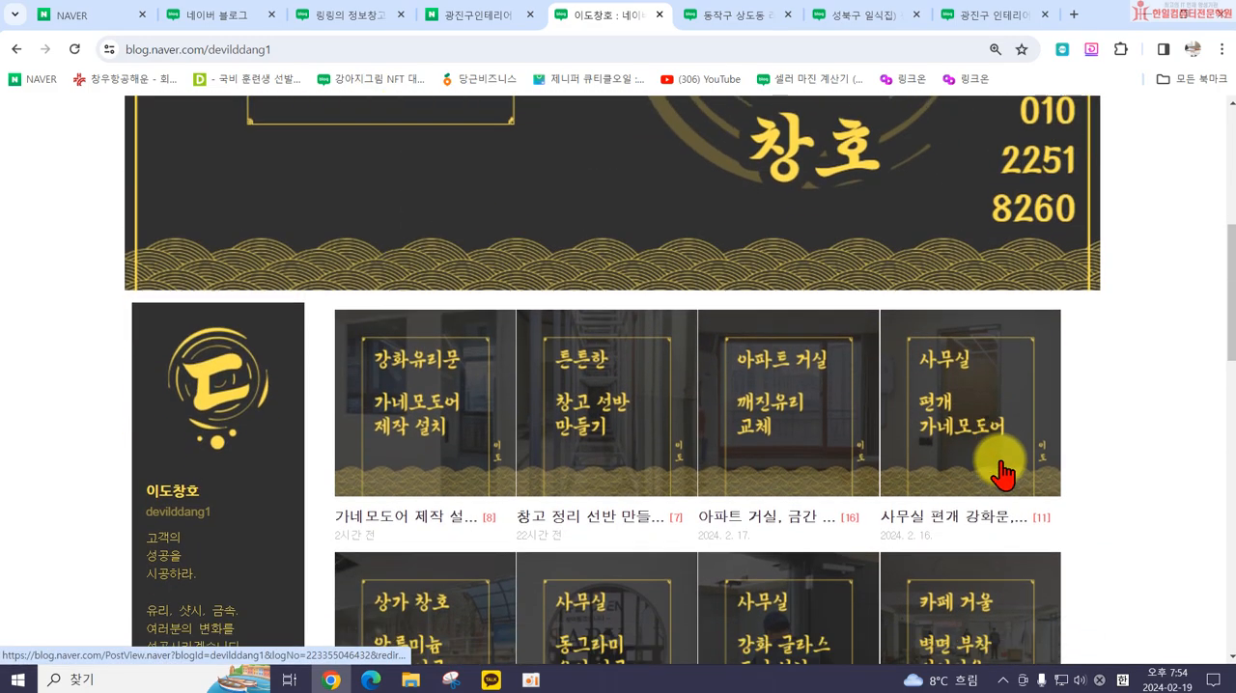
scroll(623, 287, "down", 10)
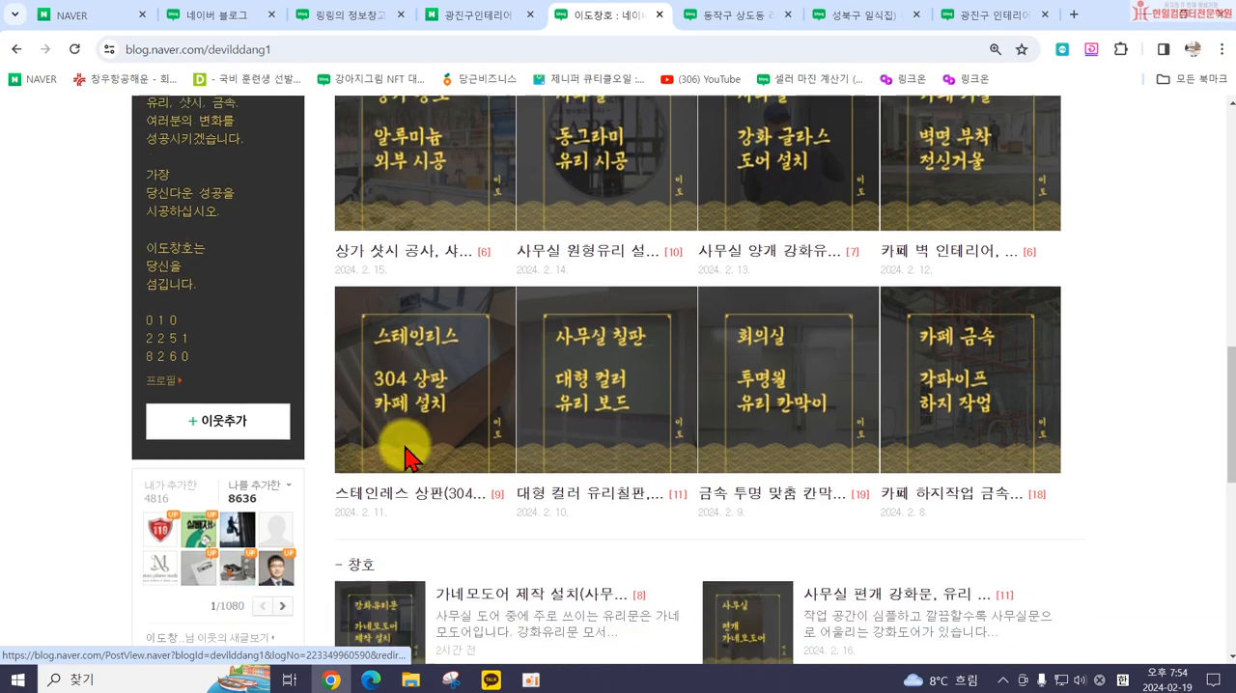
scroll(772, 386, "up", 5)
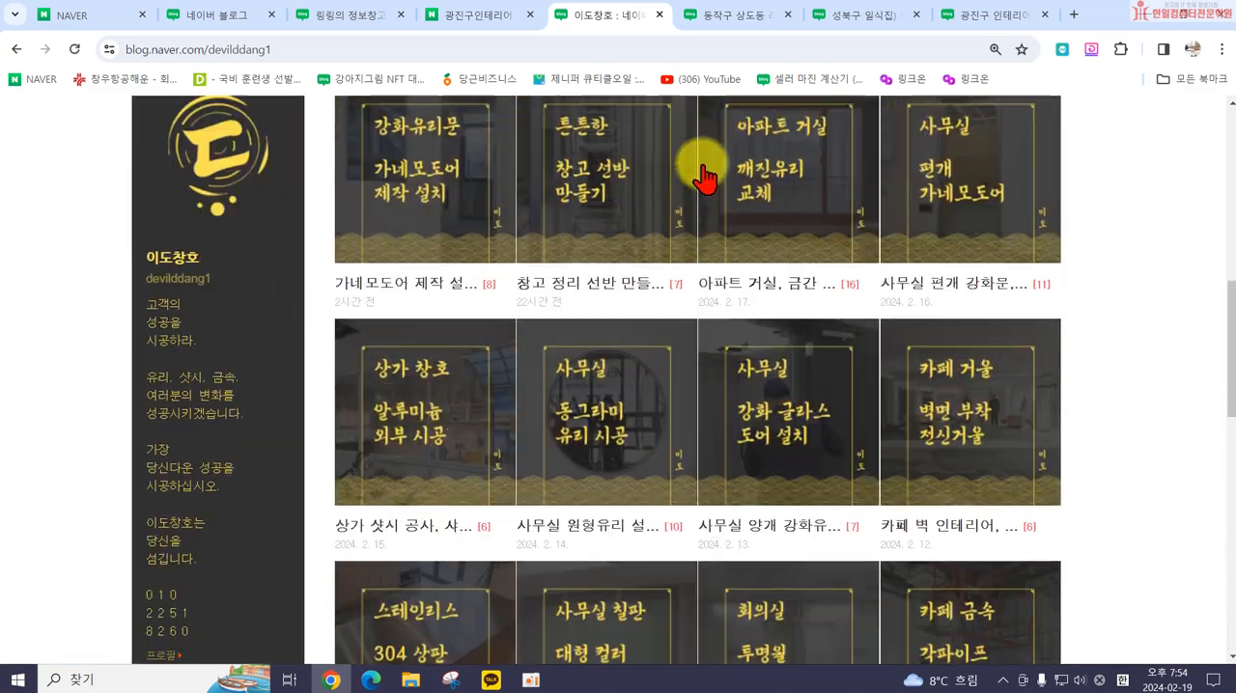
Step: Open the 프롤로그 page of the interior-design reference blog and examine its category top menu and photo grid
left_click(709, 14)
scroll(391, 241, "up", 3)
scroll(401, 323, "down", 4)
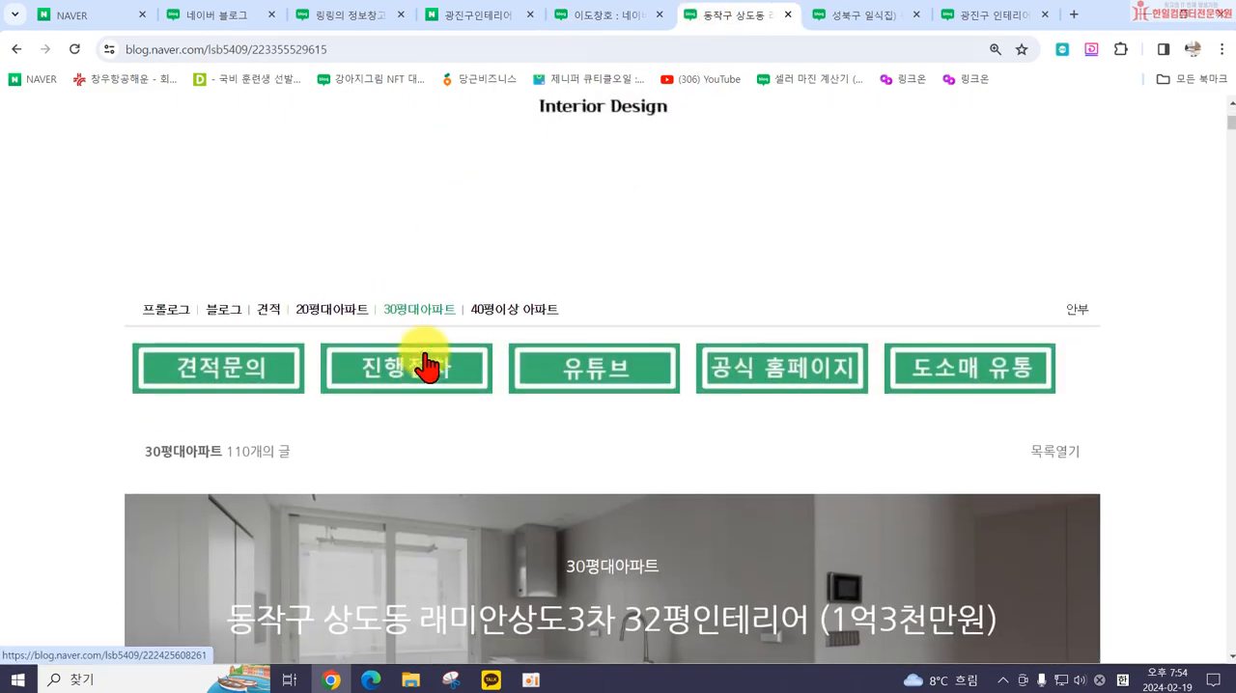
scroll(422, 348, "up", 4)
left_click(567, 314)
scroll(722, 379, "down", 7)
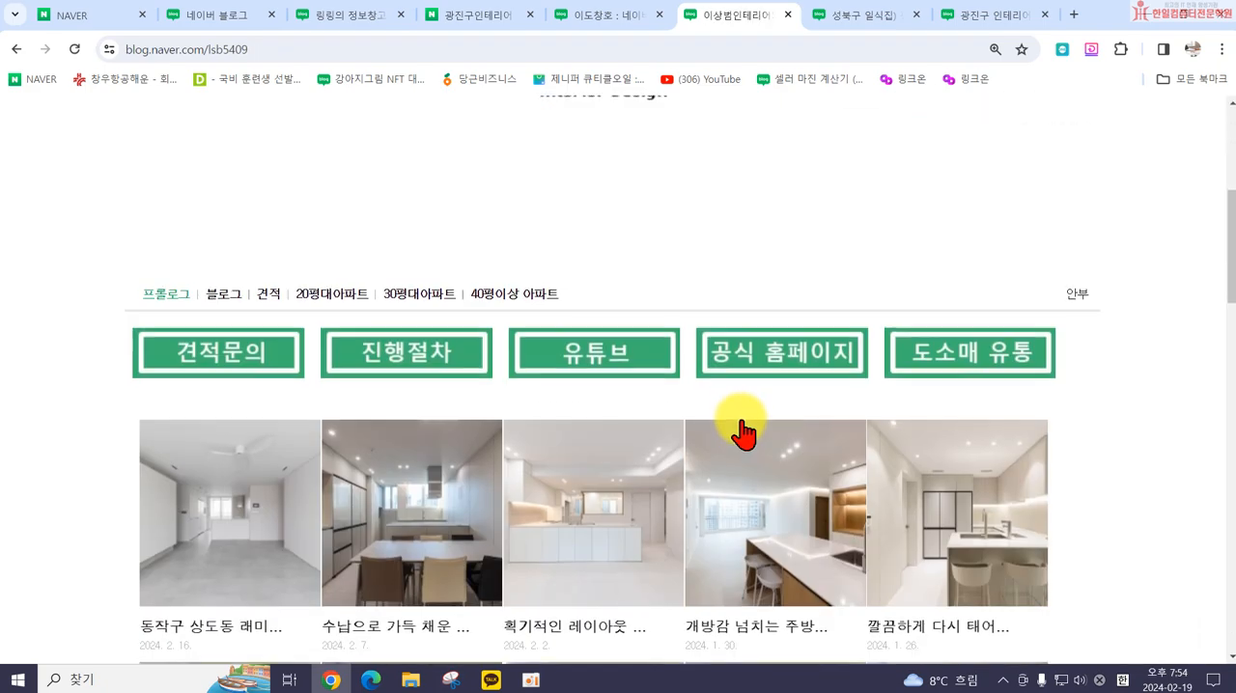
scroll(739, 428, "up", 3)
scroll(950, 473, "down", 2)
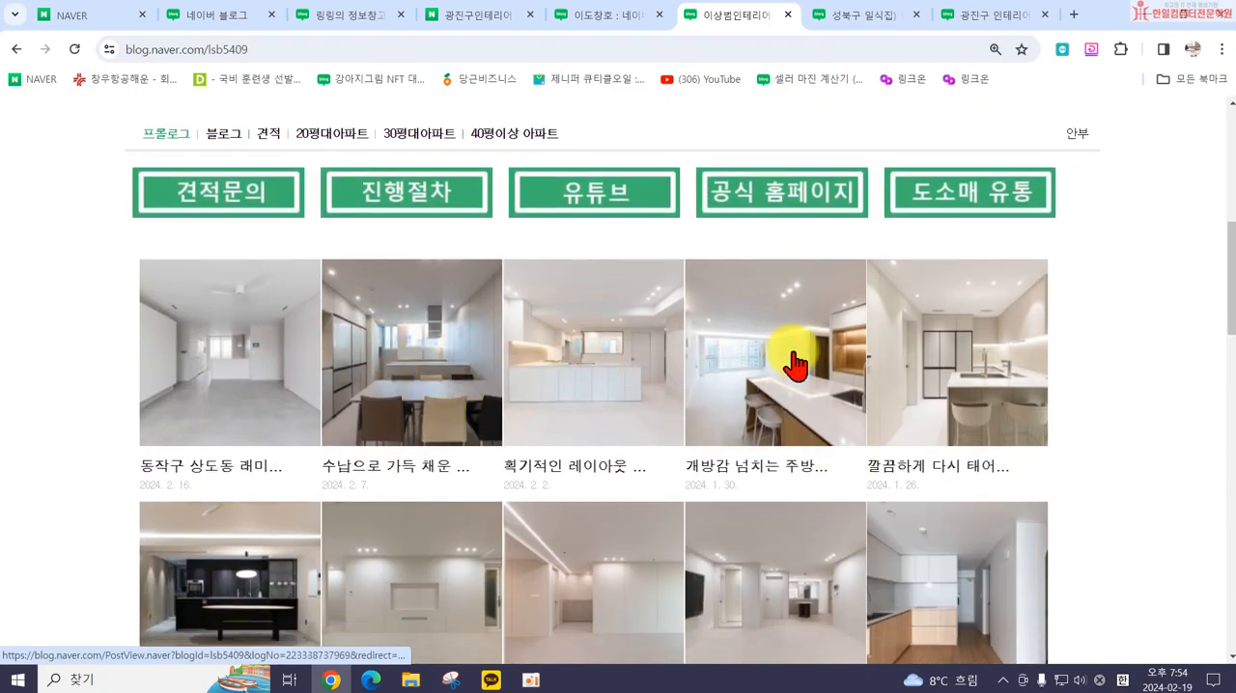
scroll(206, 555, "down", 2)
scroll(206, 555, "down", 1)
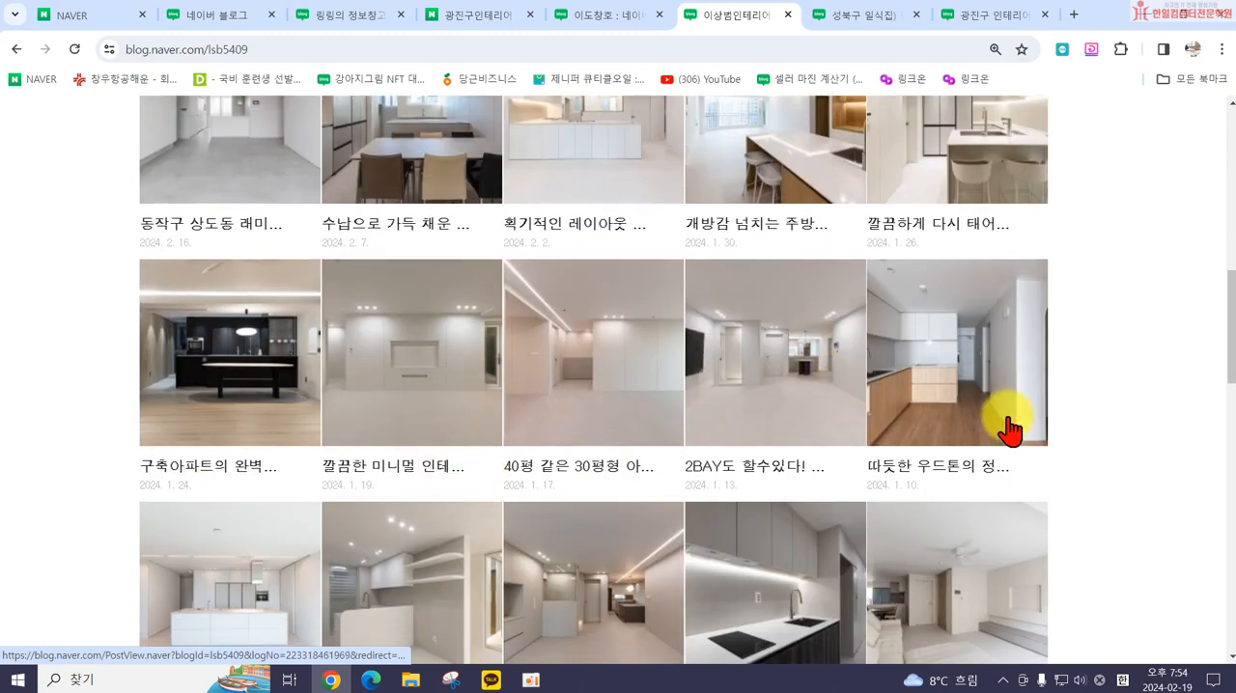
Step: Open the blog post about the 압구정미성아파트 49평형 interior from the photo grid, skim it, and close that blog
left_click(162, 340)
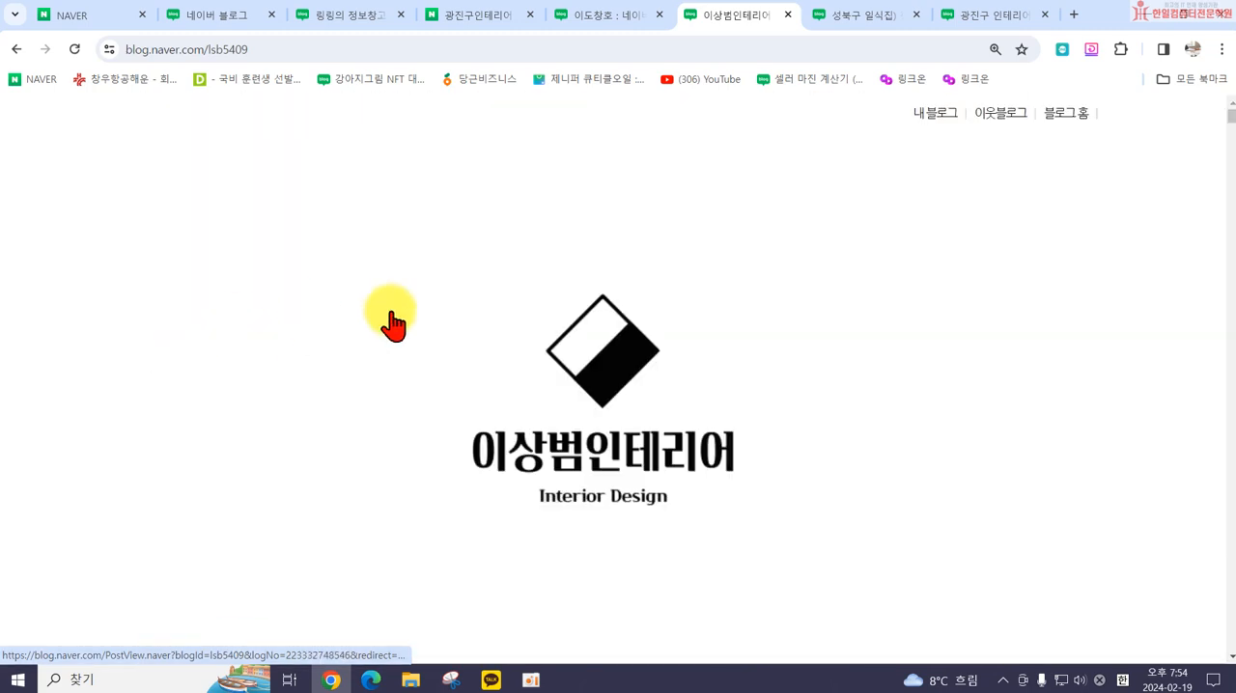
scroll(703, 505, "down", 1)
scroll(705, 510, "down", 1)
scroll(701, 202, "up", 2)
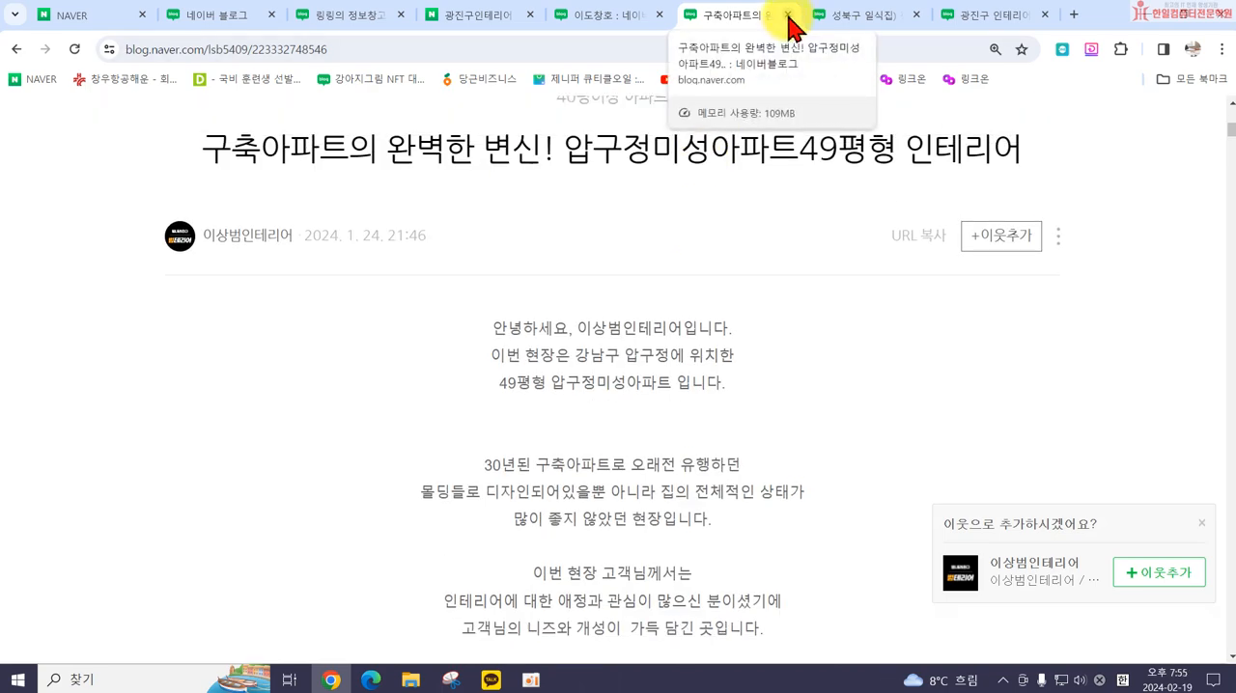
left_click(788, 15)
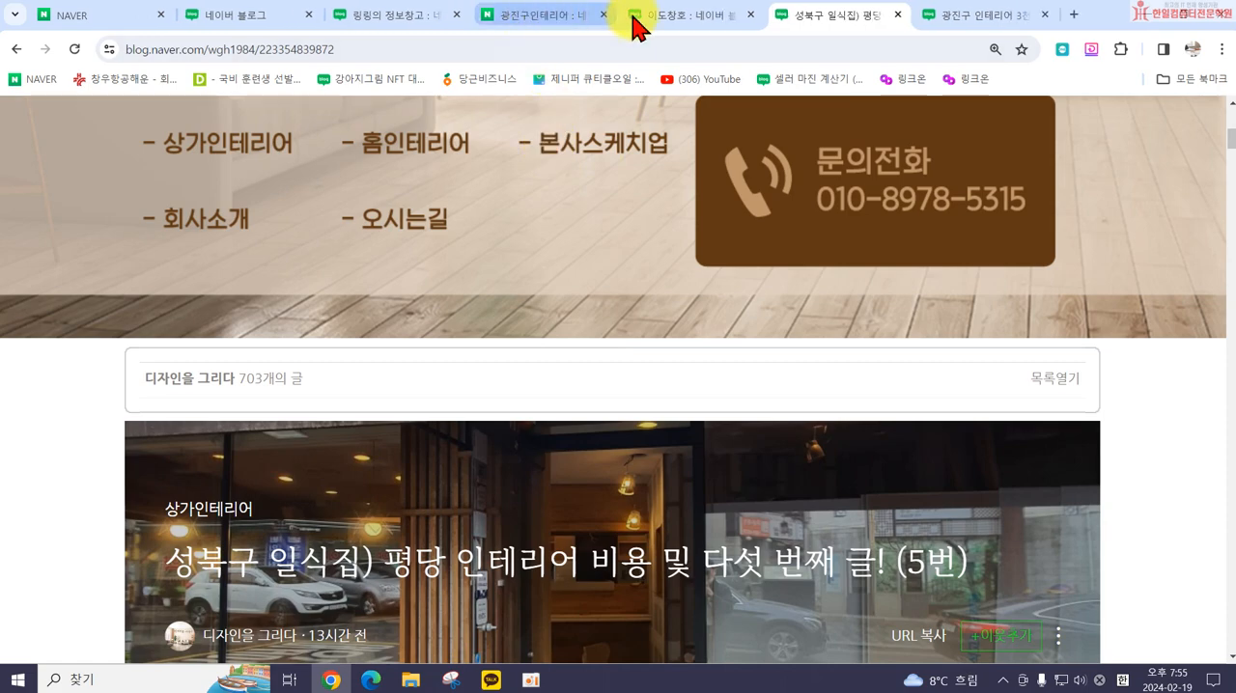
Step: Return to the own blog's top-menu settings and disable the 지도 and 서재 menus
left_click(634, 15)
left_click(524, 16)
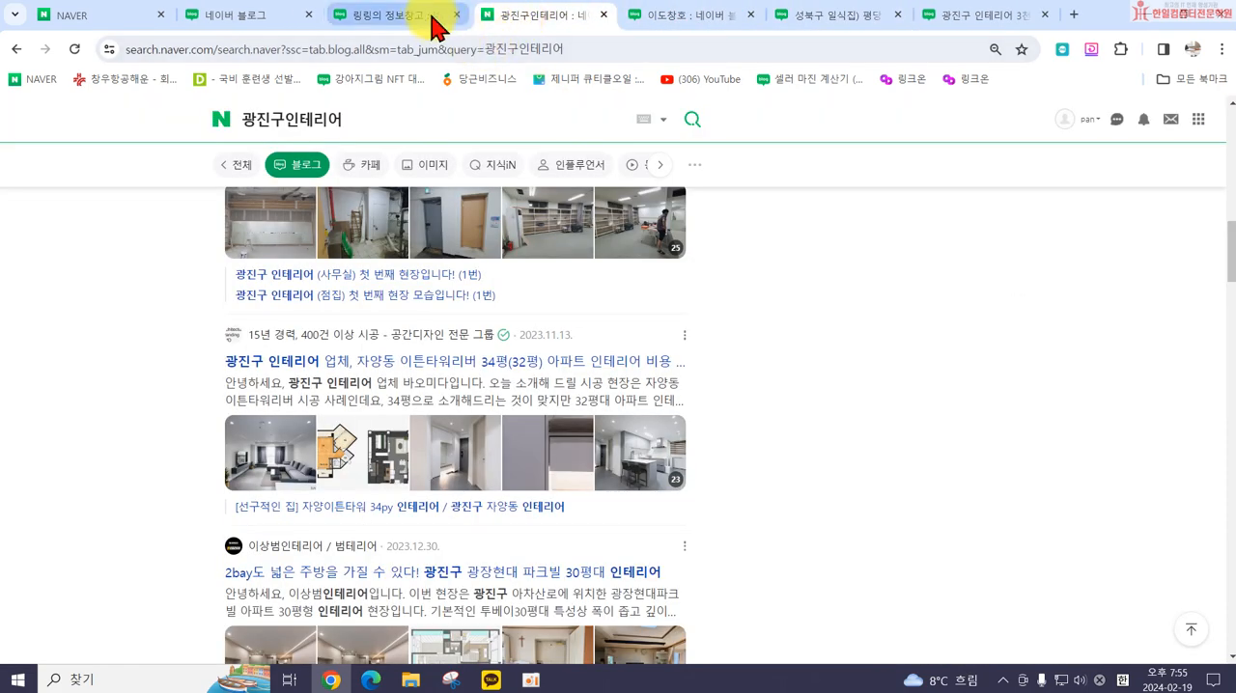
left_click(434, 22)
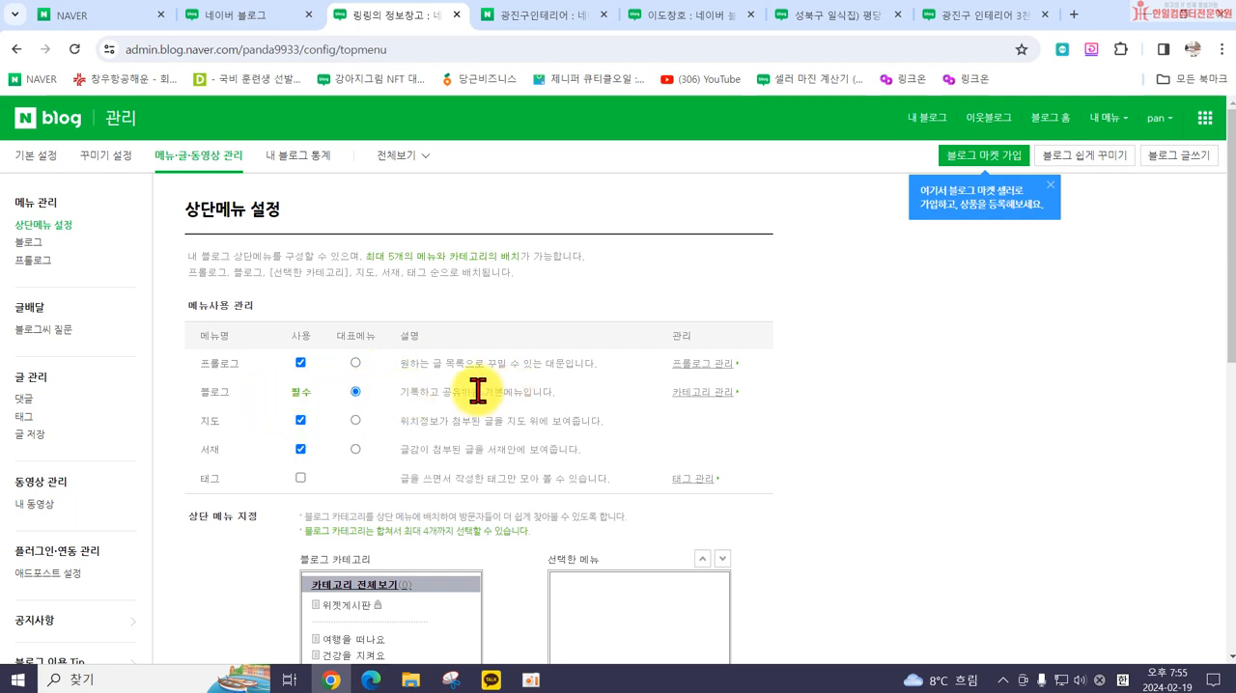
scroll(480, 393, "down", 1)
scroll(479, 393, "down", 2)
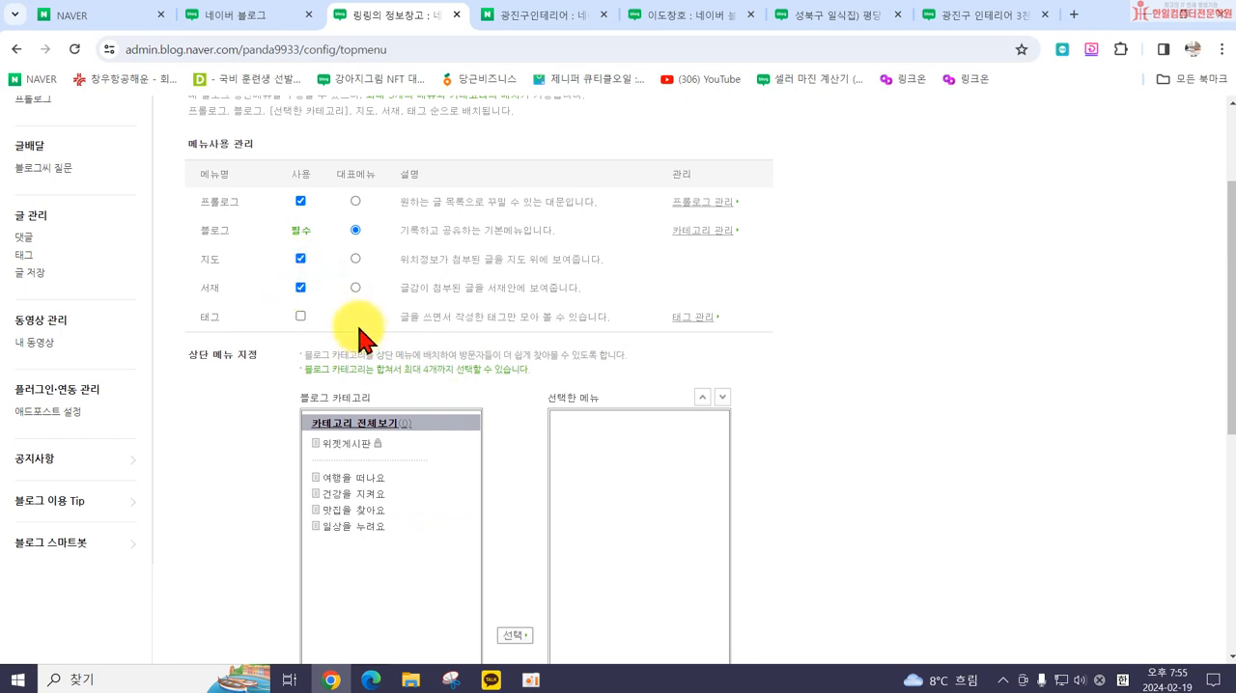
mouse_move(555, 15)
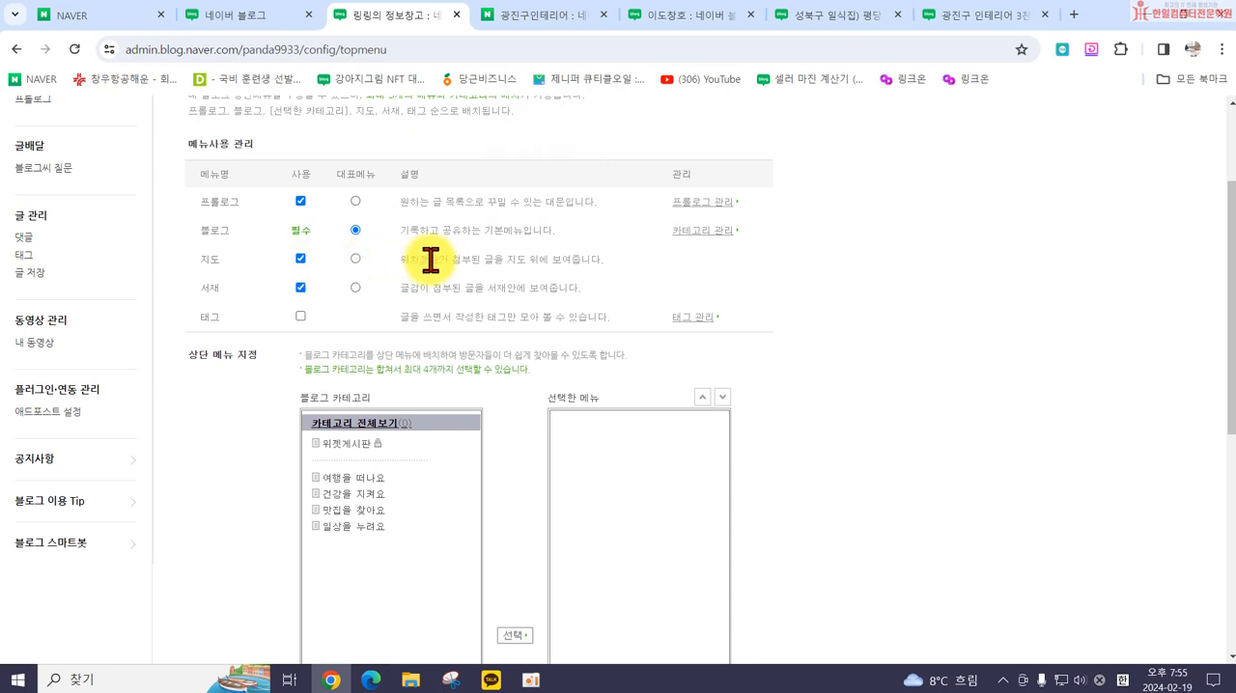
left_click(299, 260)
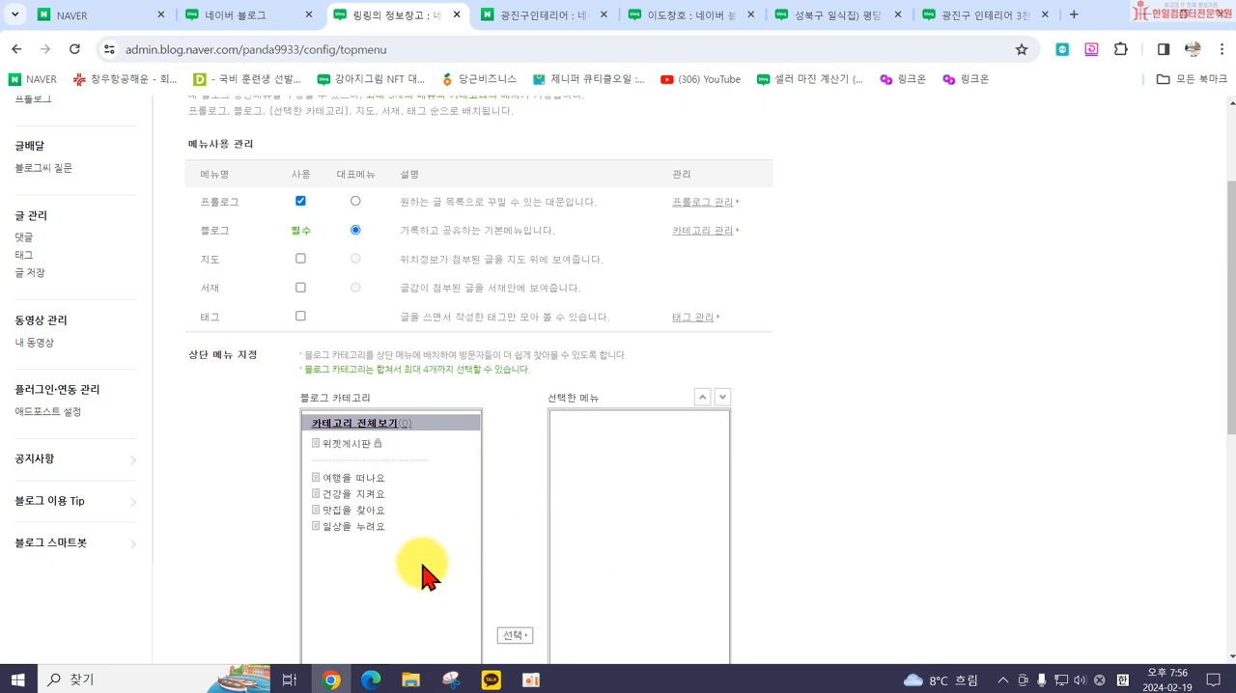
Step: Add the categories 여행을 떠나요, 맛집을 찾아요, 건강을 지켜요 and 일상을 누려요 to the blog's selected top menus
left_click(344, 482)
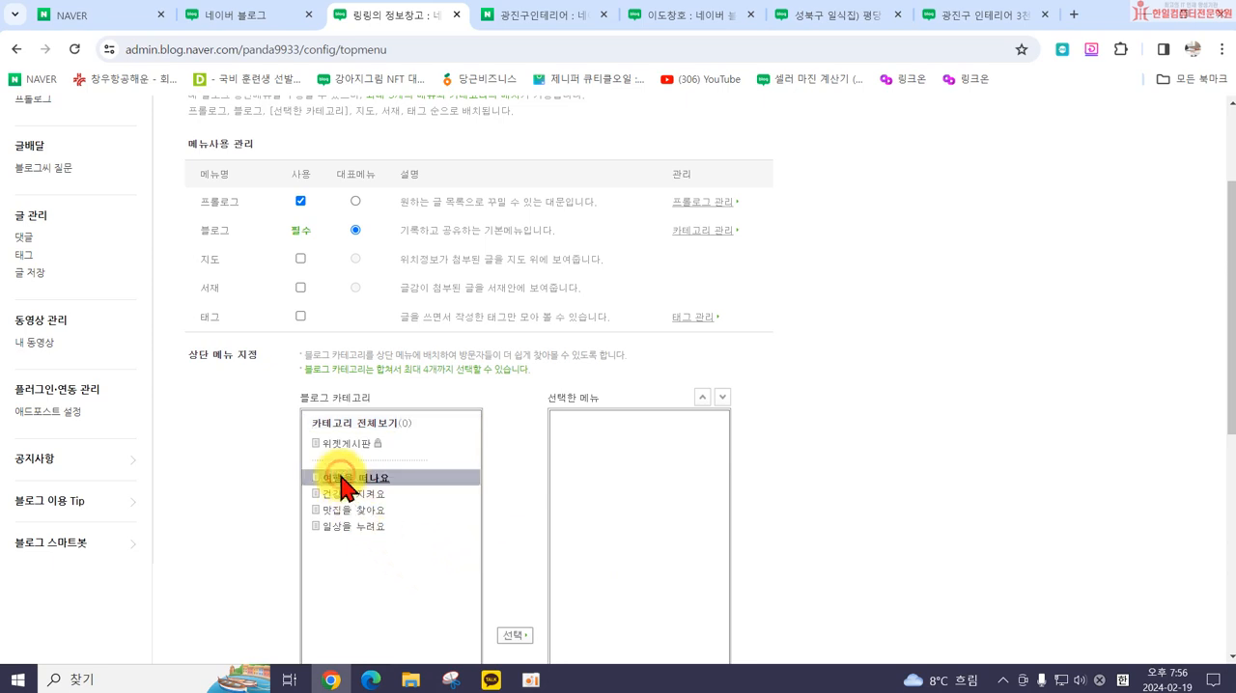
left_click(511, 634)
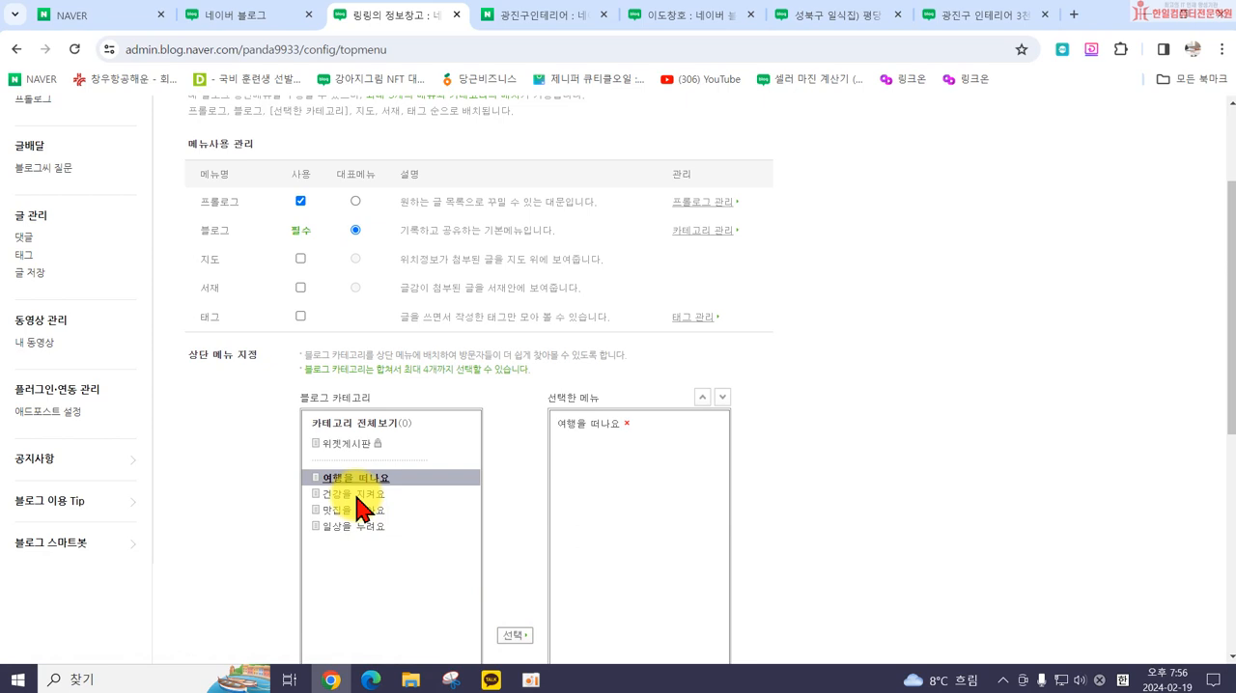
left_click(359, 495)
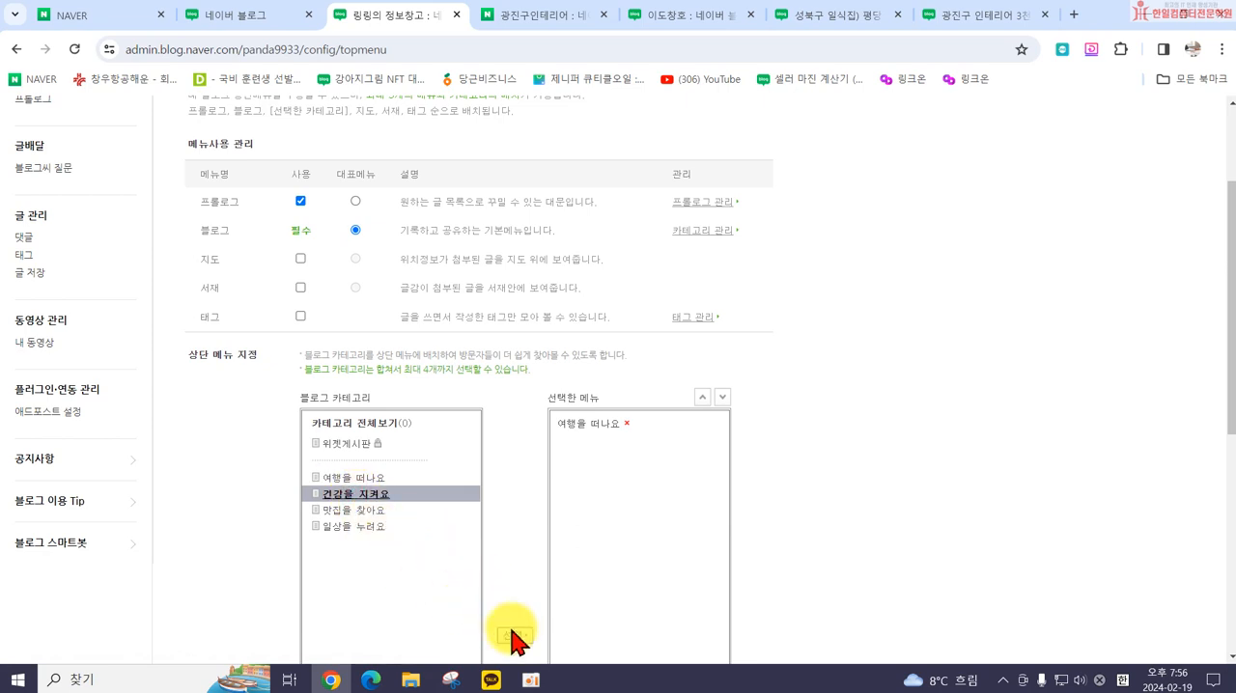
left_click(372, 513)
left_click(504, 634)
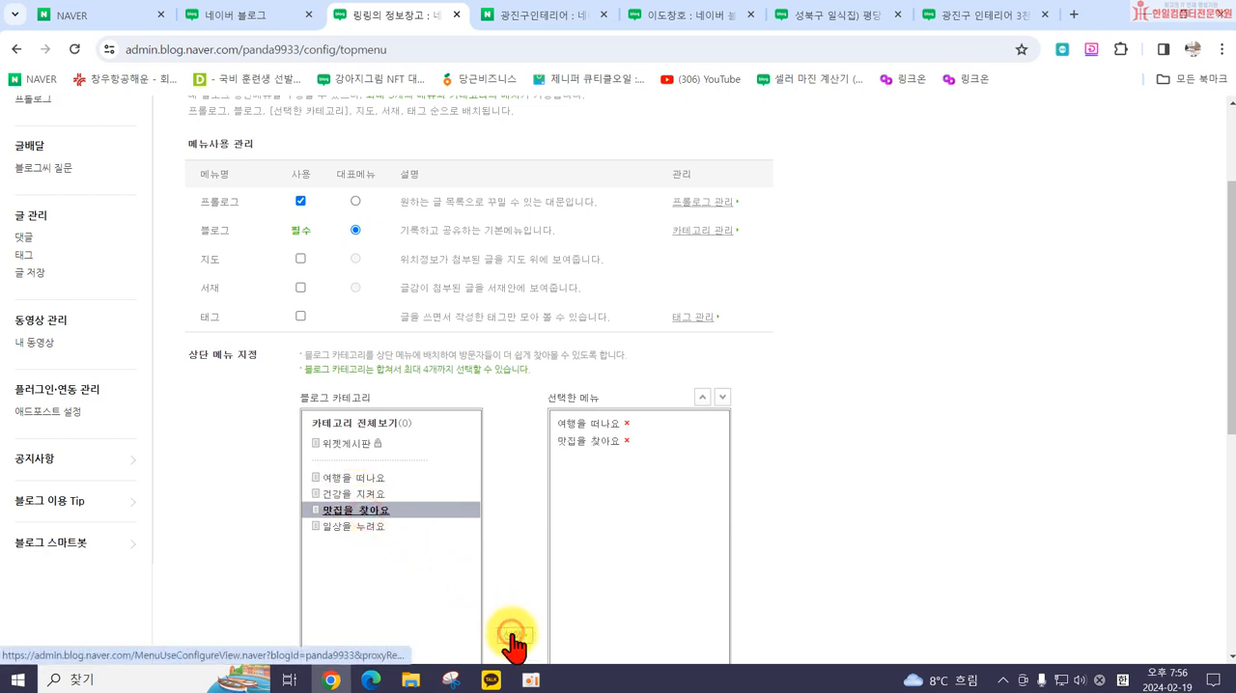
left_click(372, 494)
left_click(514, 636)
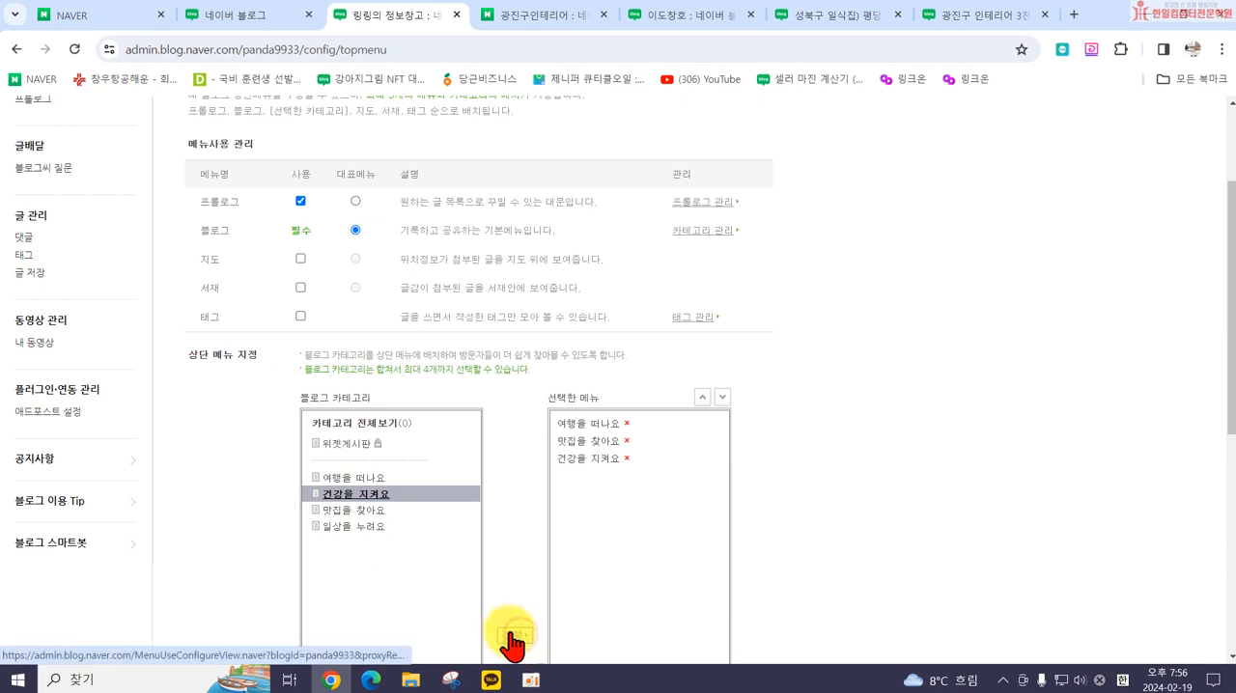
left_click(366, 526)
left_click(514, 634)
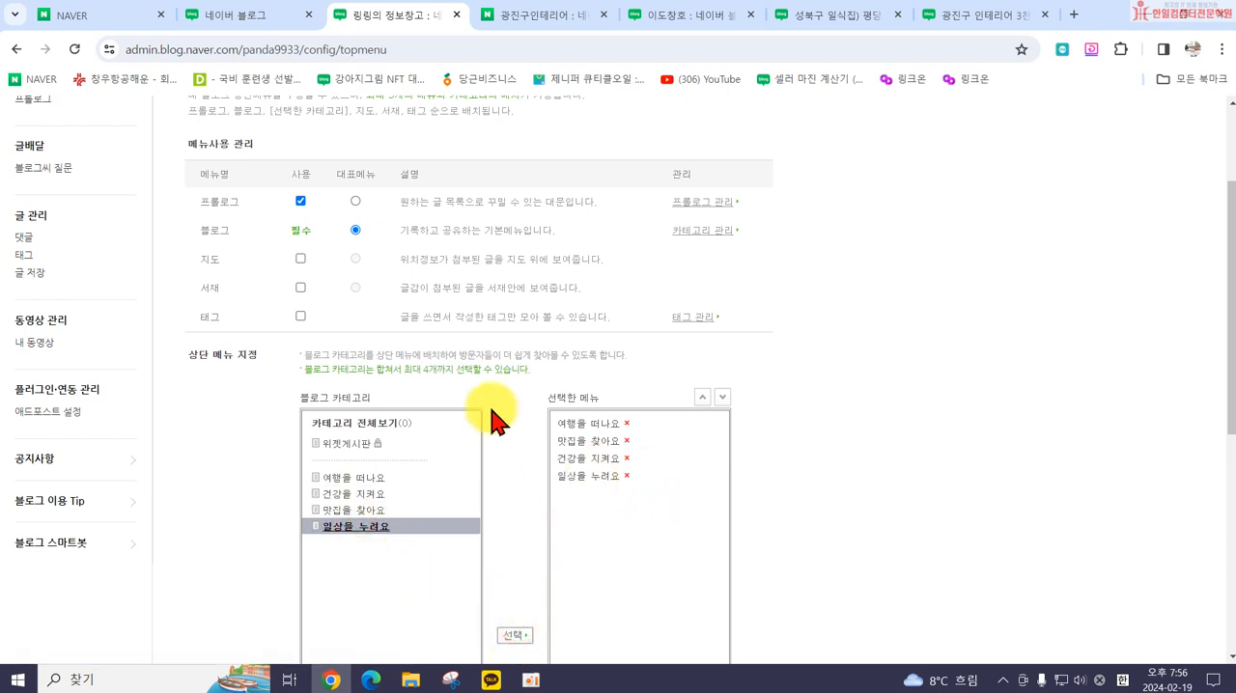
Step: Save the top-menu settings, accept the confirmation, and open the blog page to check its menu bar
scroll(560, 473, "down", 3)
left_click(443, 589)
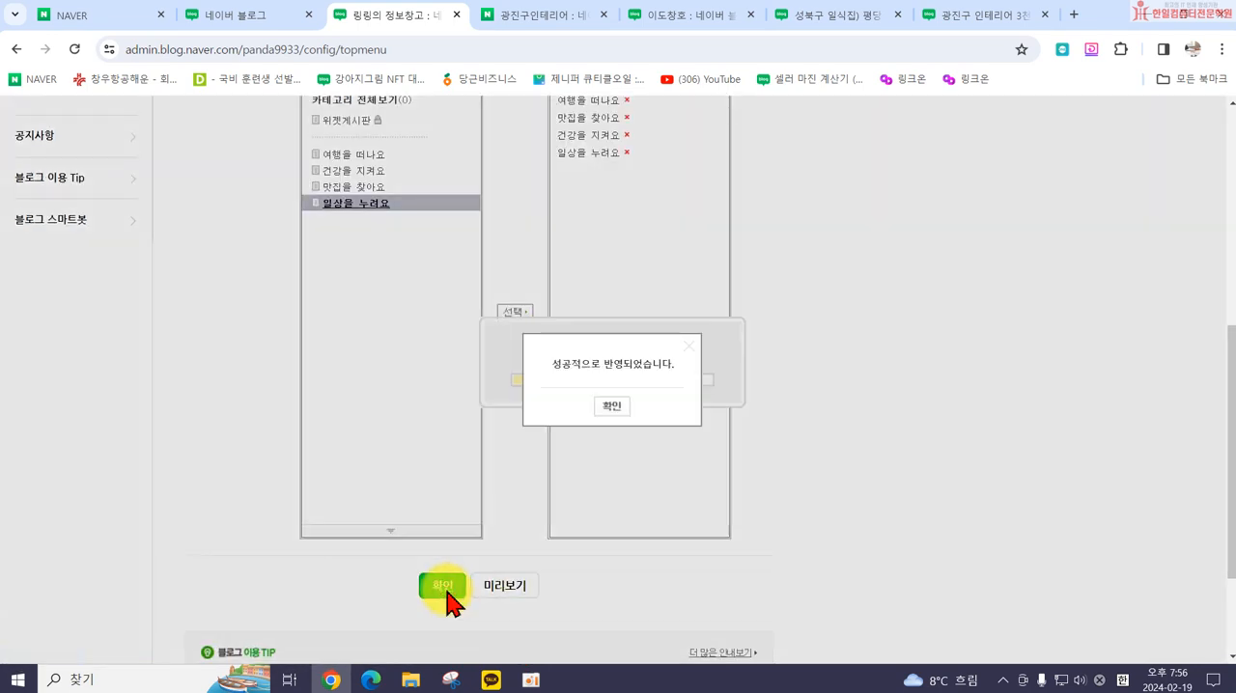
left_click(612, 407)
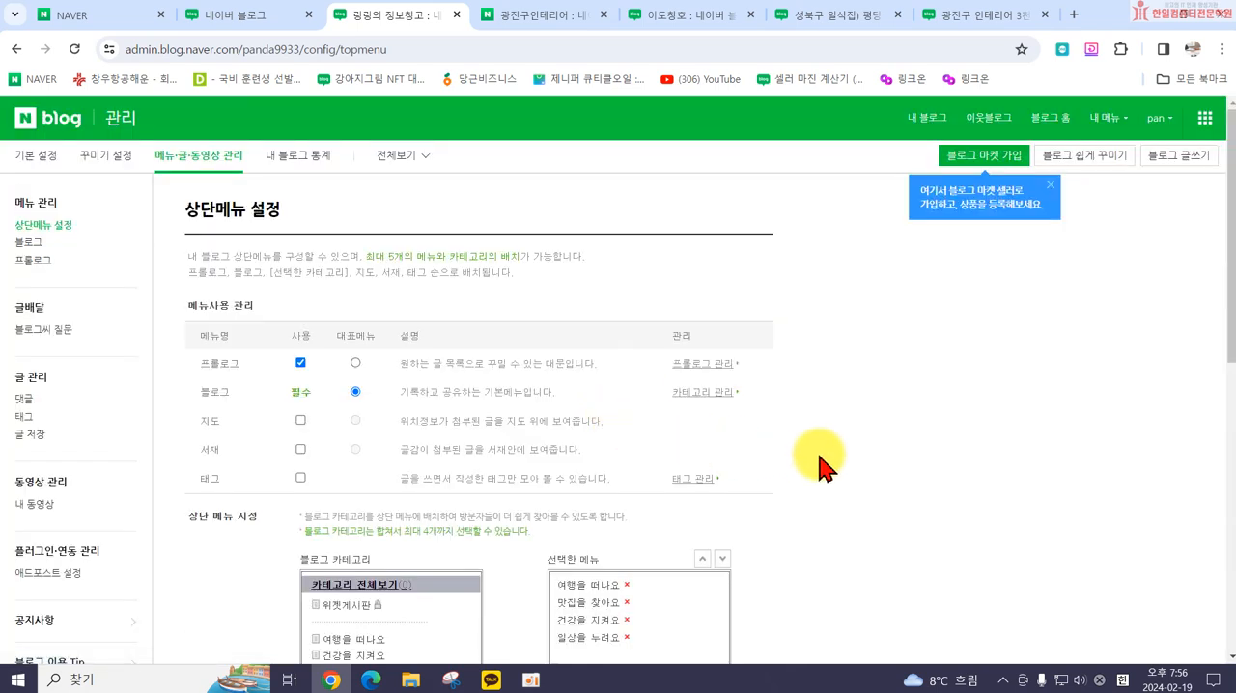
left_click(920, 124)
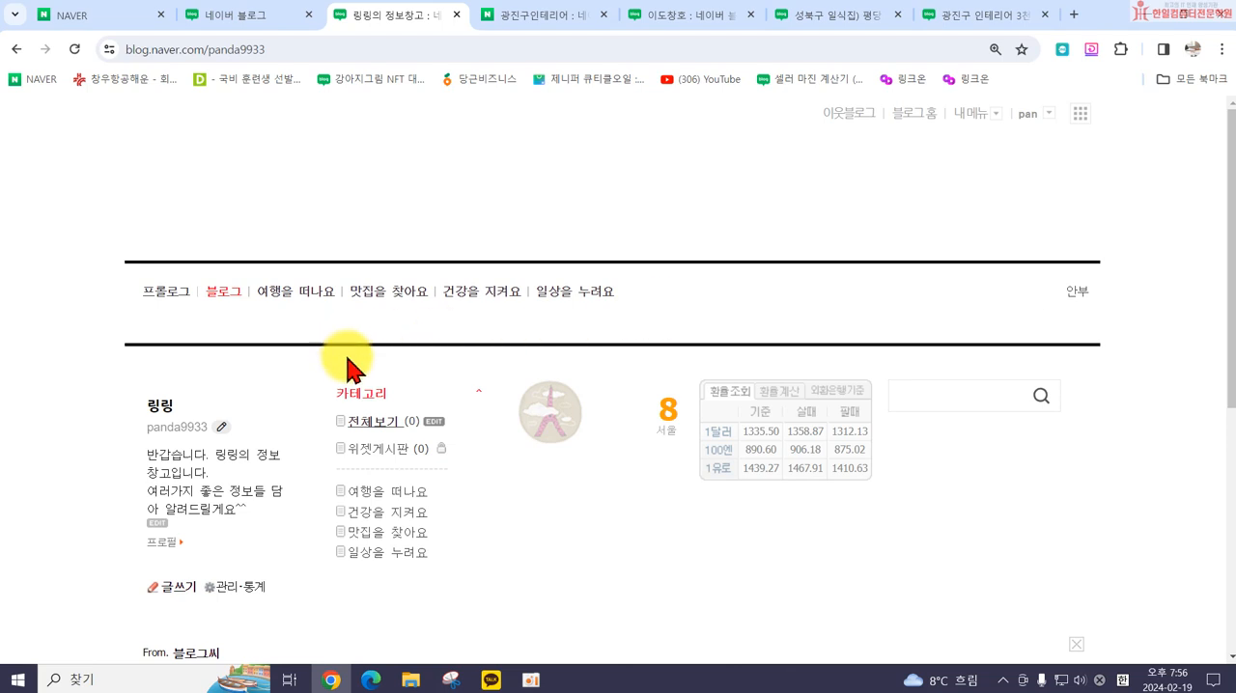
scroll(350, 386, "down", 2)
scroll(349, 270, "up", 2)
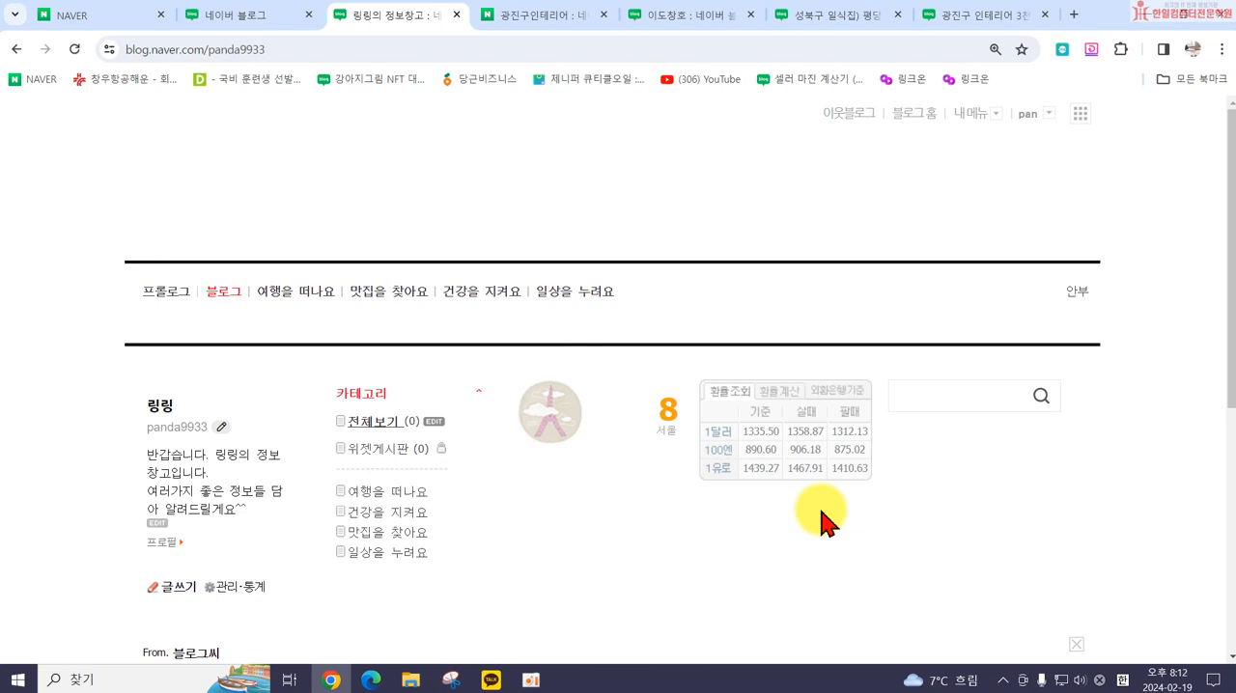
Step: Open the blog's detailed design settings (세부 디자인 설정) and dismiss the 블로그 마켓 notice covering the remote control
left_click(969, 116)
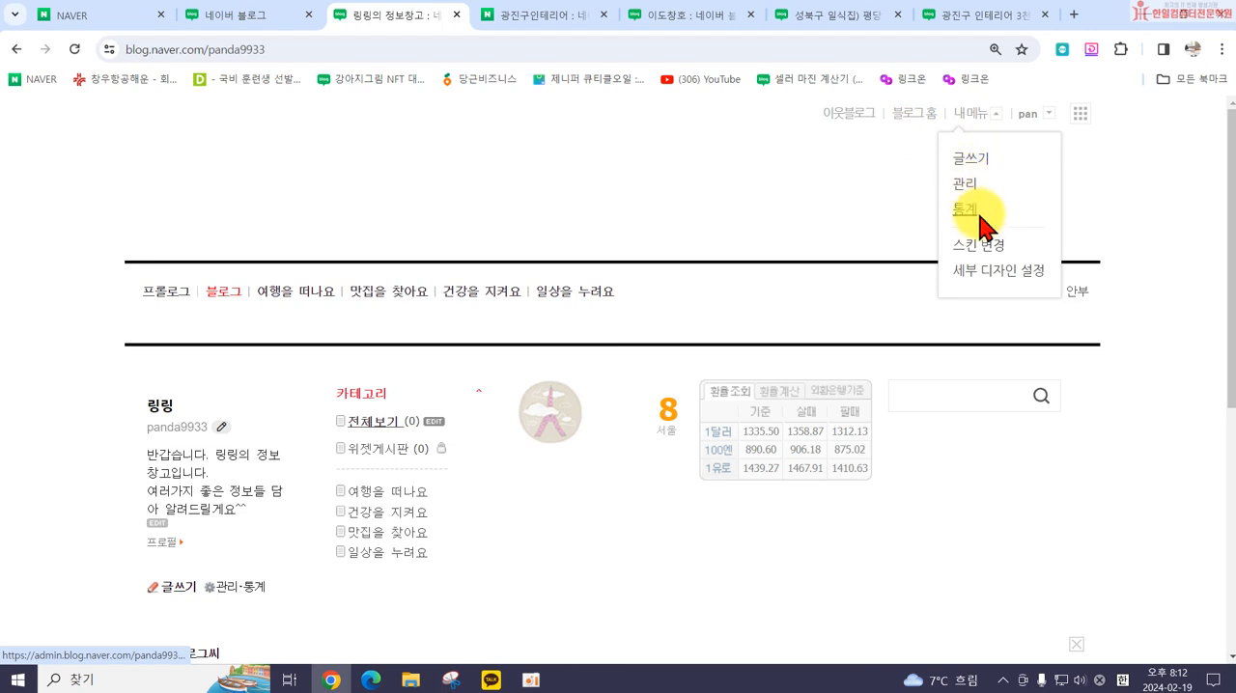
left_click(980, 272)
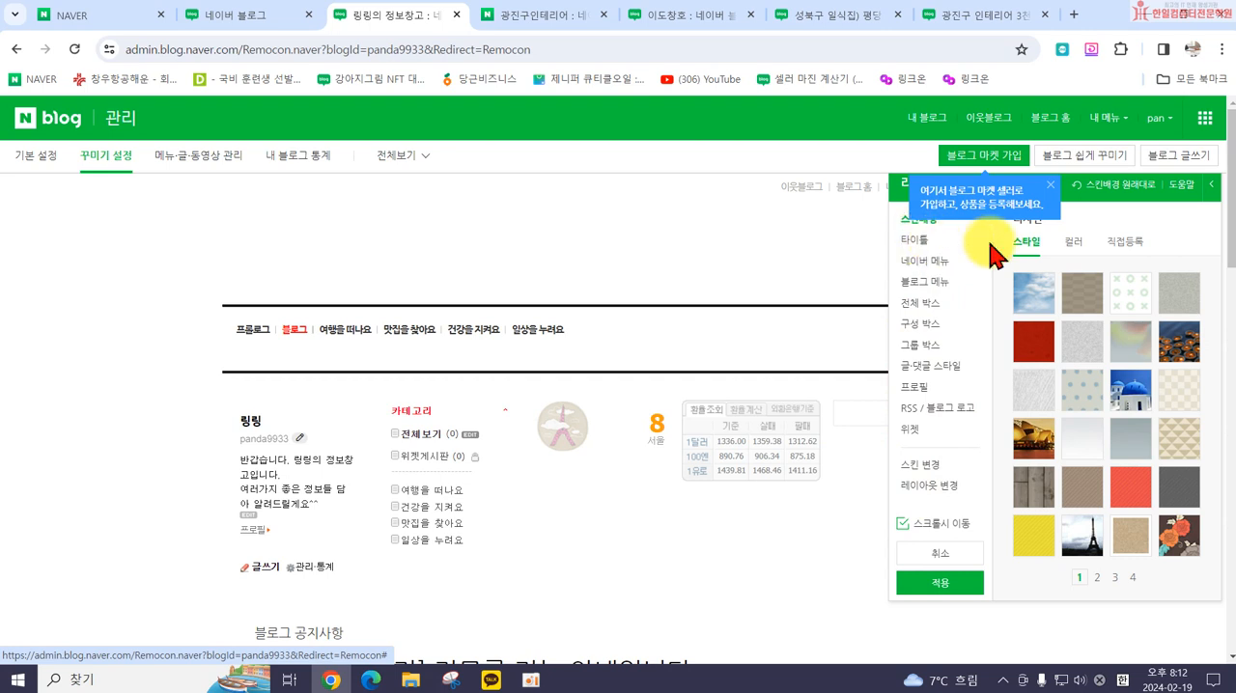
left_click(1054, 195)
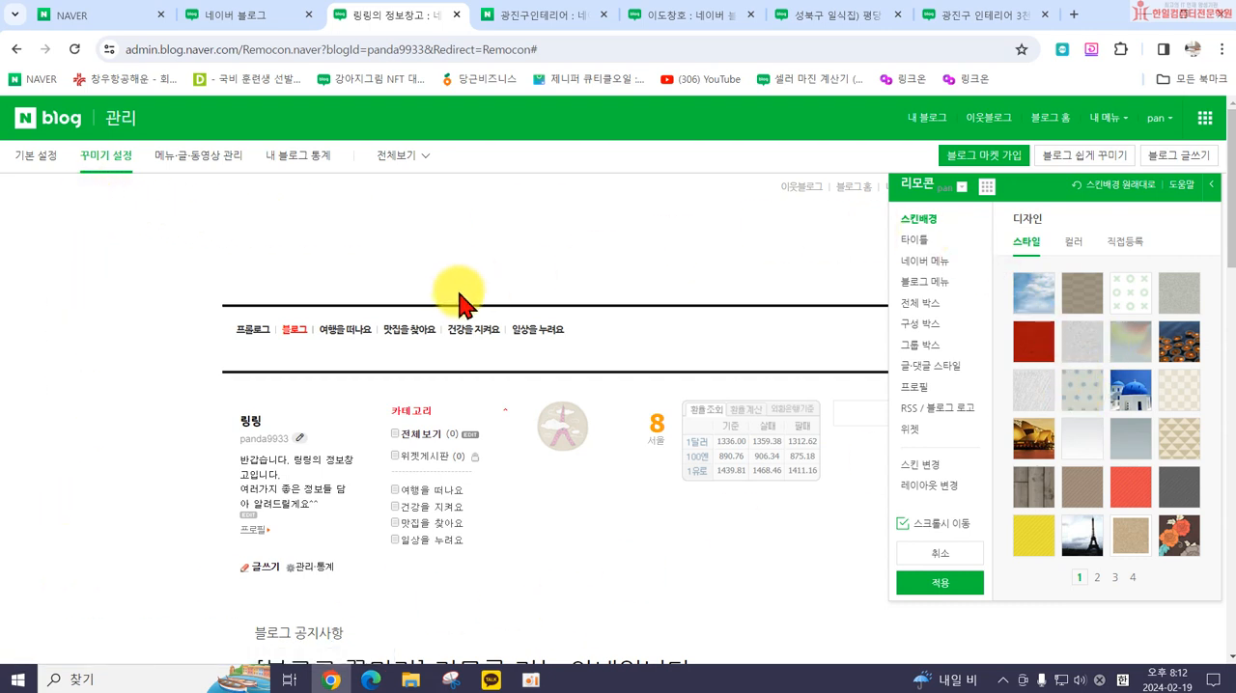
Step: Try the sunset bridge and opera house style as the skin background, replacing it with the plain colour #FFFFFF
left_click(1030, 454)
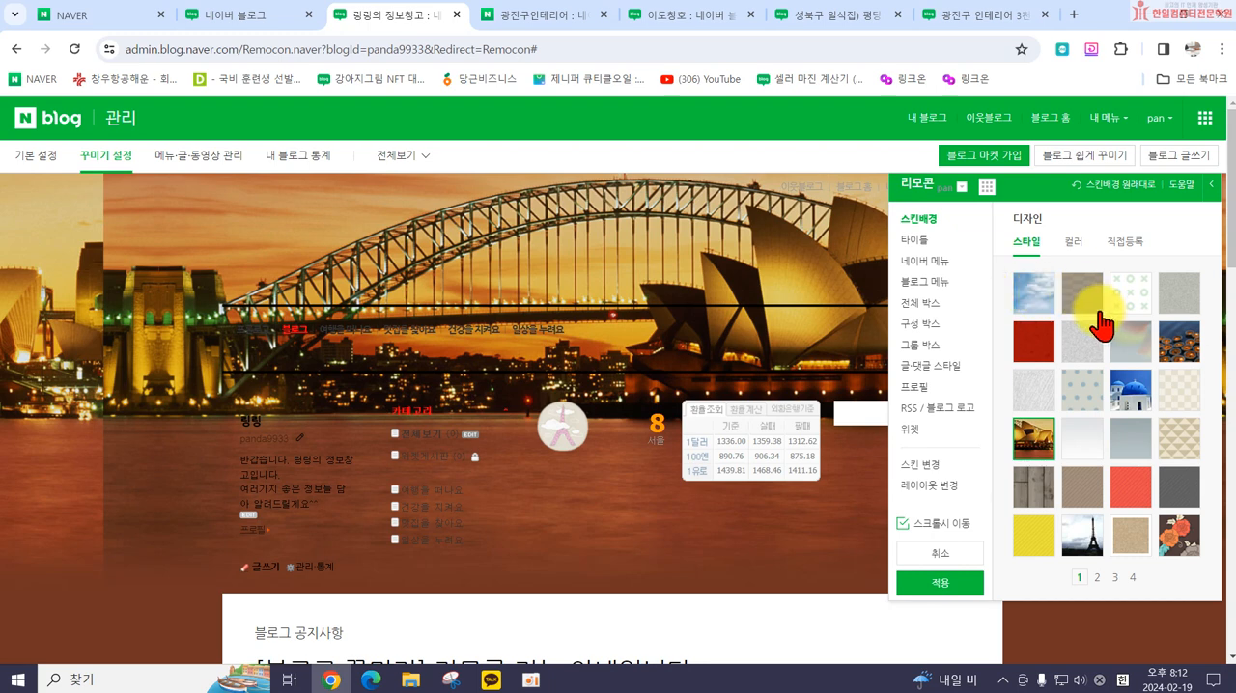
left_click(1073, 241)
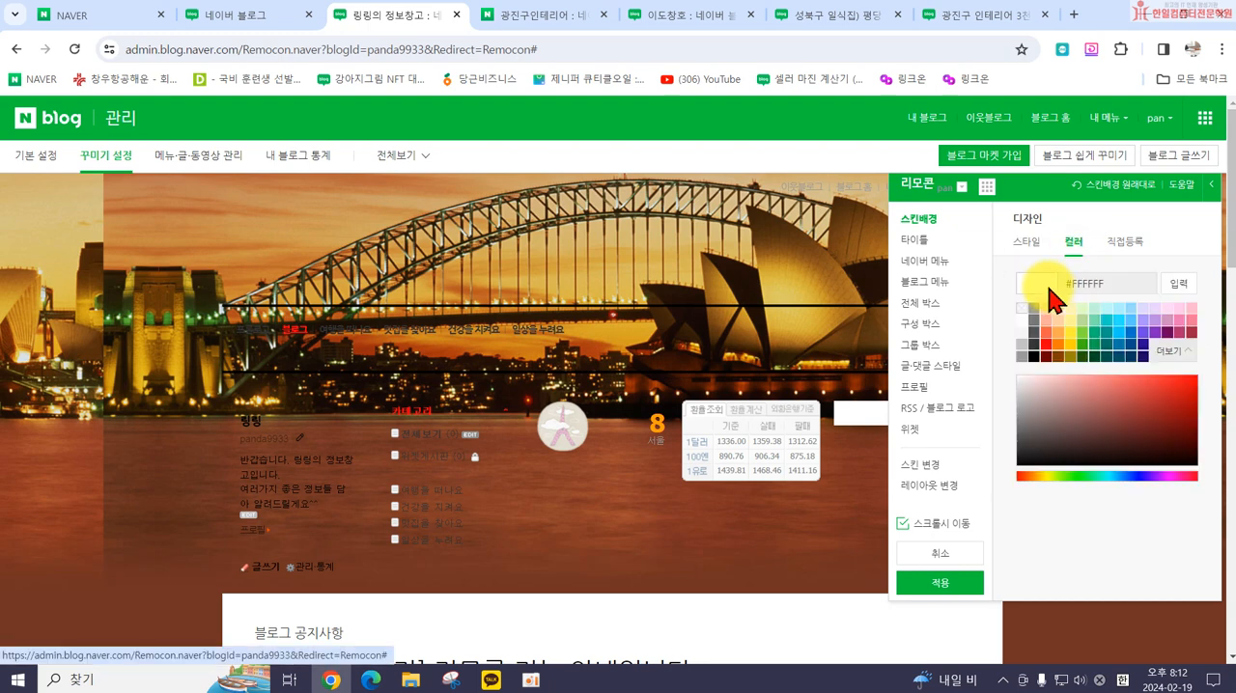
left_click(1022, 321)
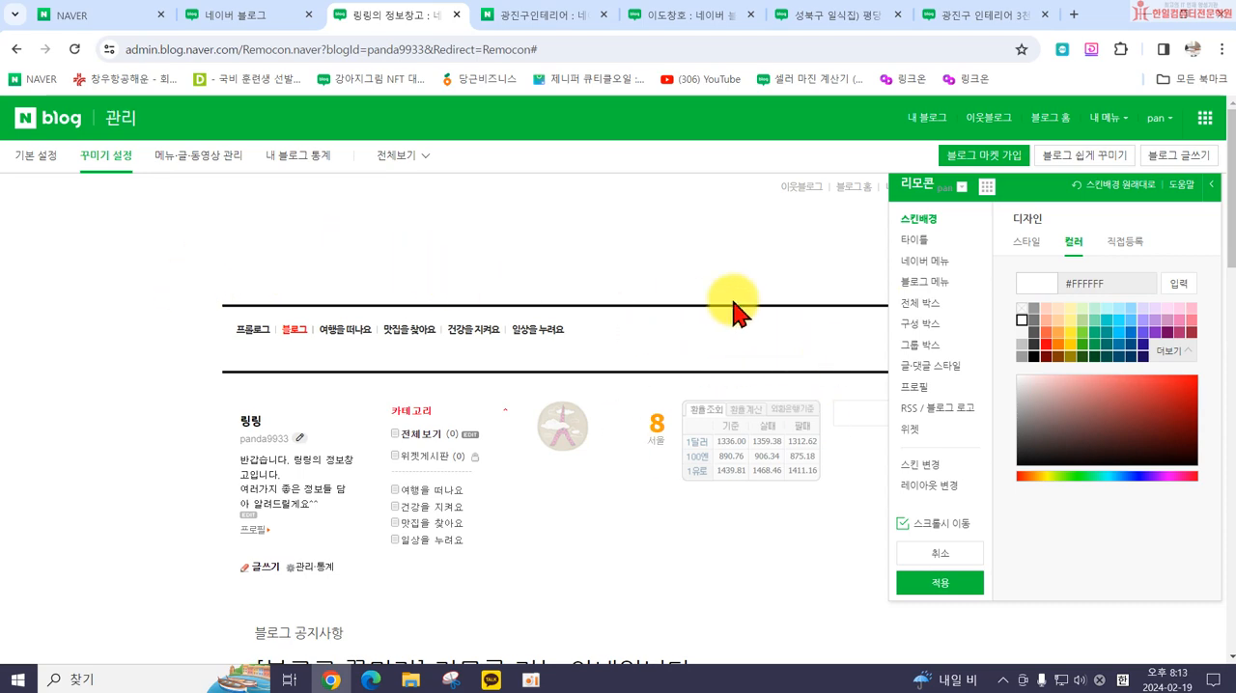
Step: Examine the header designs of the open interior-company example blogs, including 디자인을 그리다, 어메이징천성 and 이도창호, and return to the blog's design settings
left_click(806, 16)
scroll(978, 113, "up", 5)
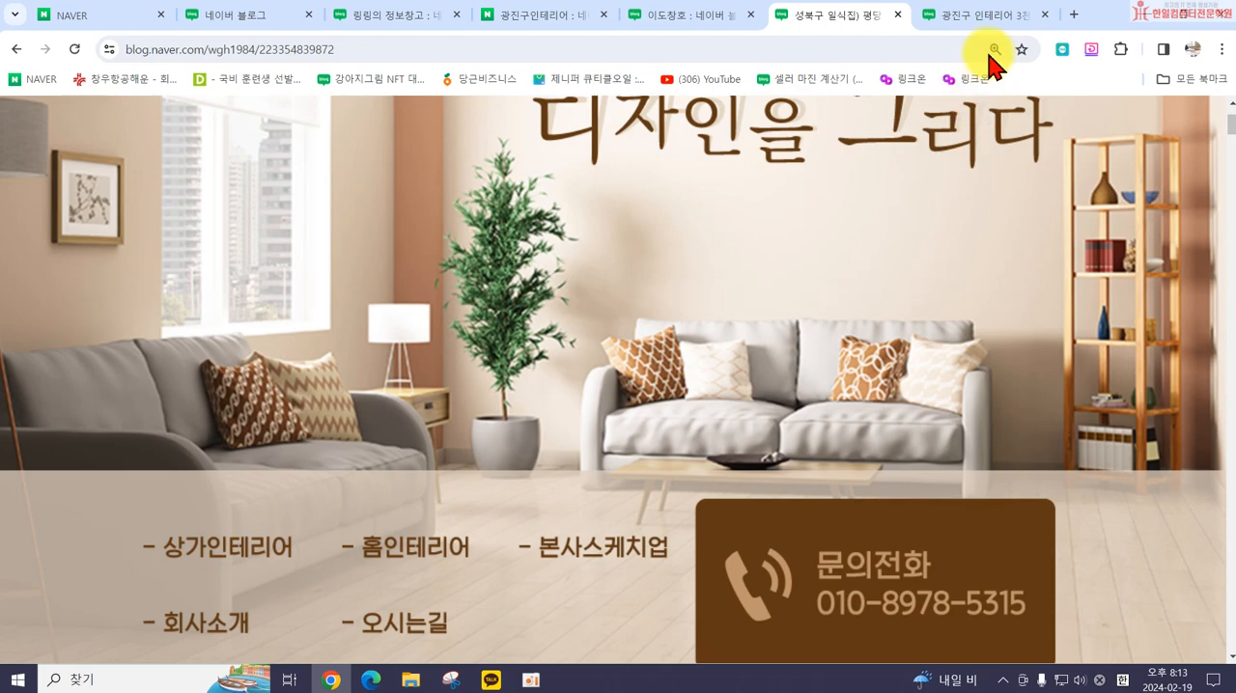
scroll(952, 267, "down", 6)
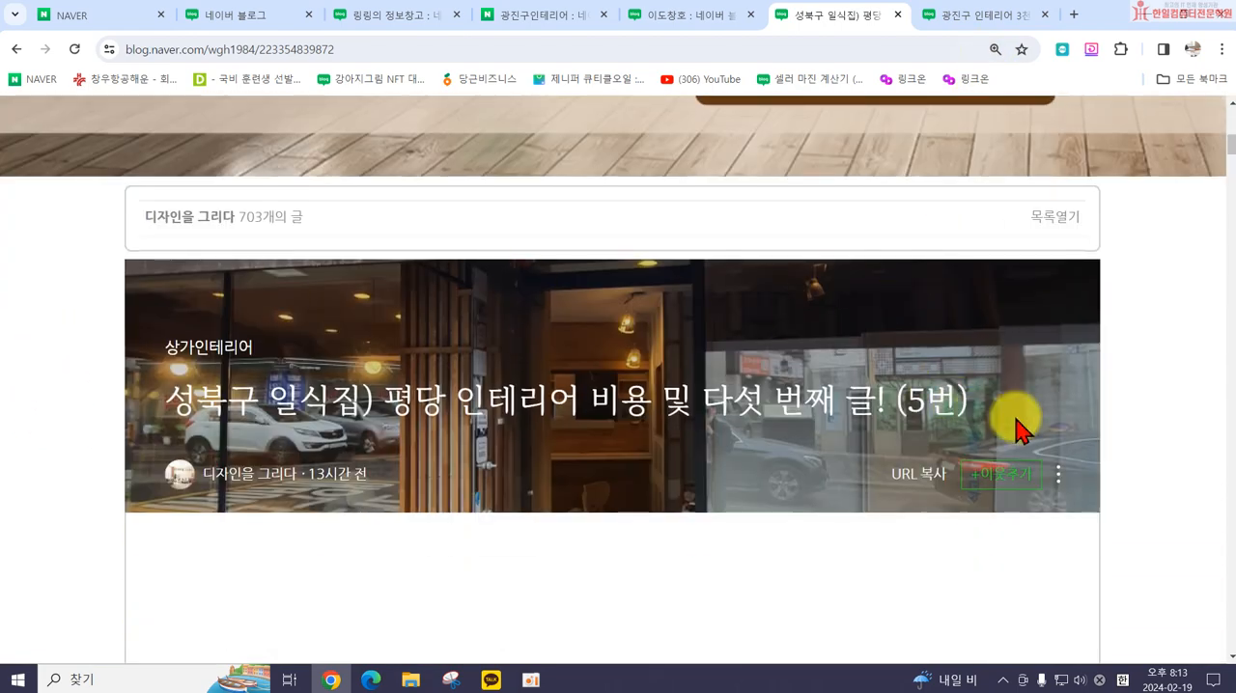
scroll(1136, 422, "up", 6)
scroll(1104, 338, "up", 1)
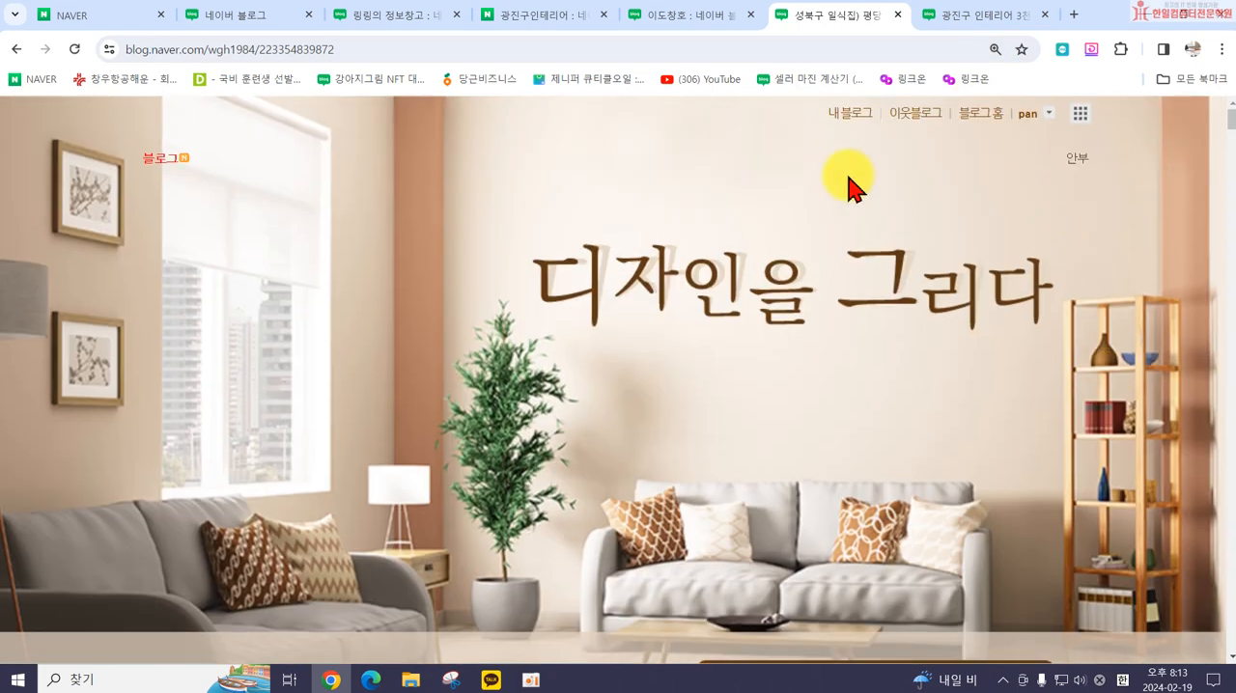
left_click(941, 18)
scroll(592, 435, "up", 10)
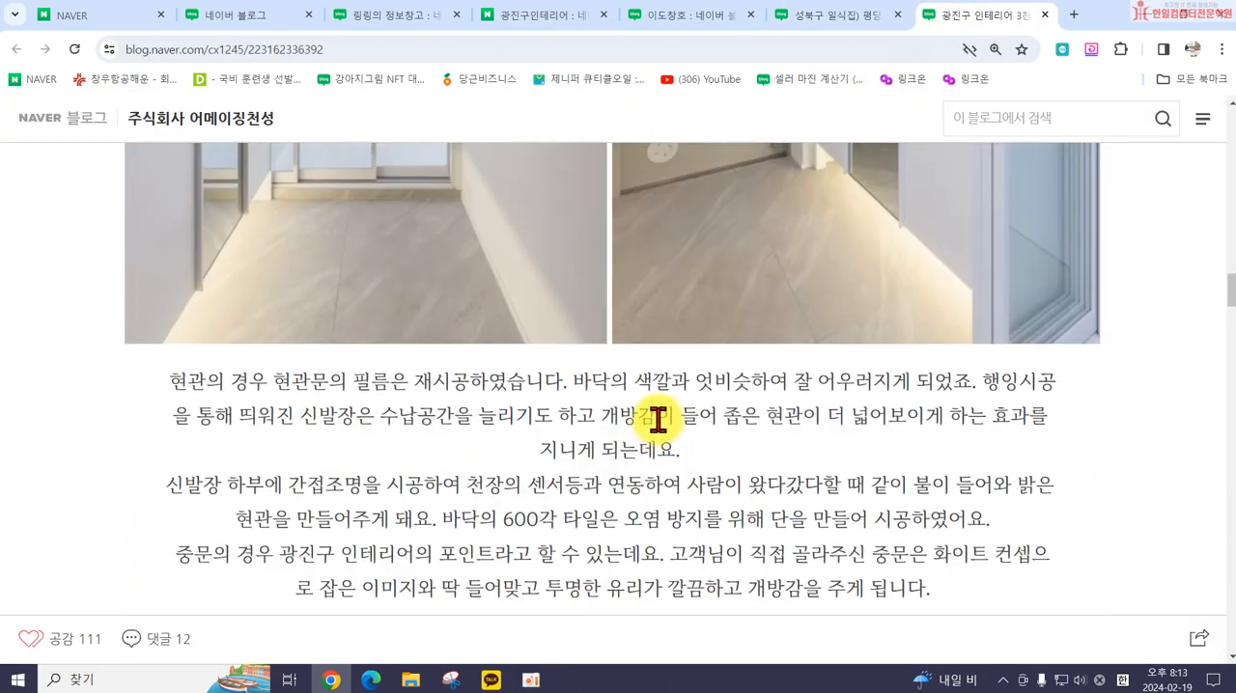
scroll(669, 409, "up", 15)
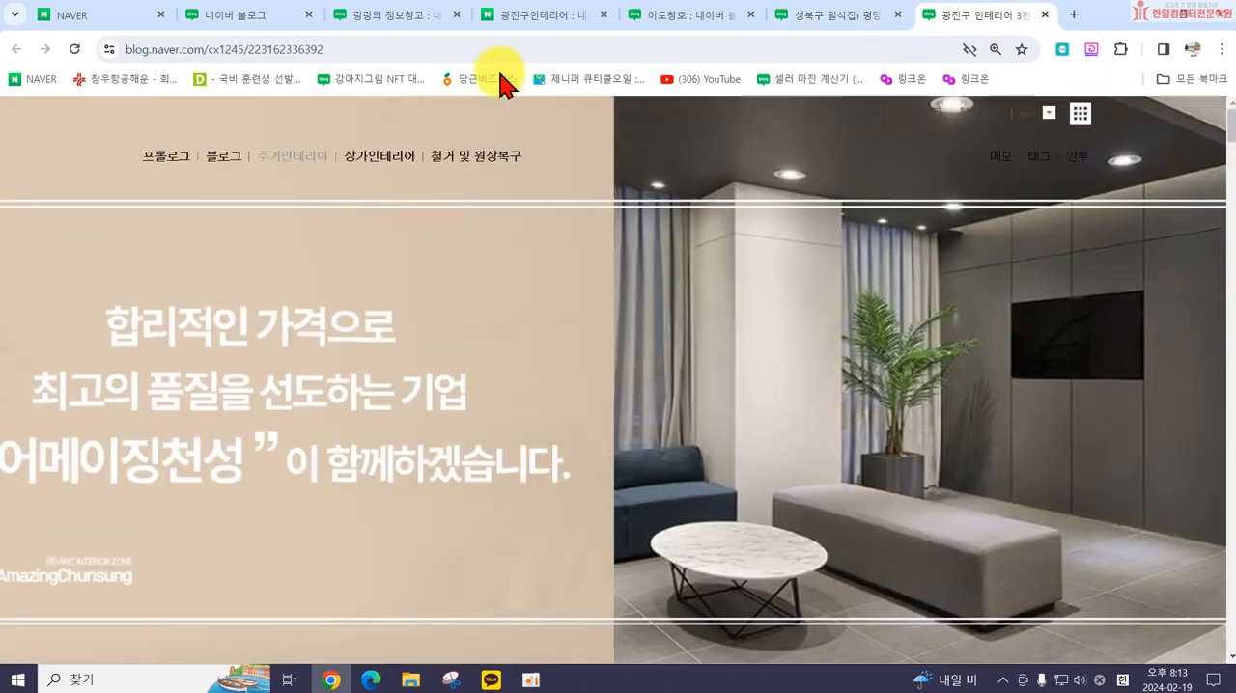
left_click(689, 15)
scroll(856, 474, "up", 10)
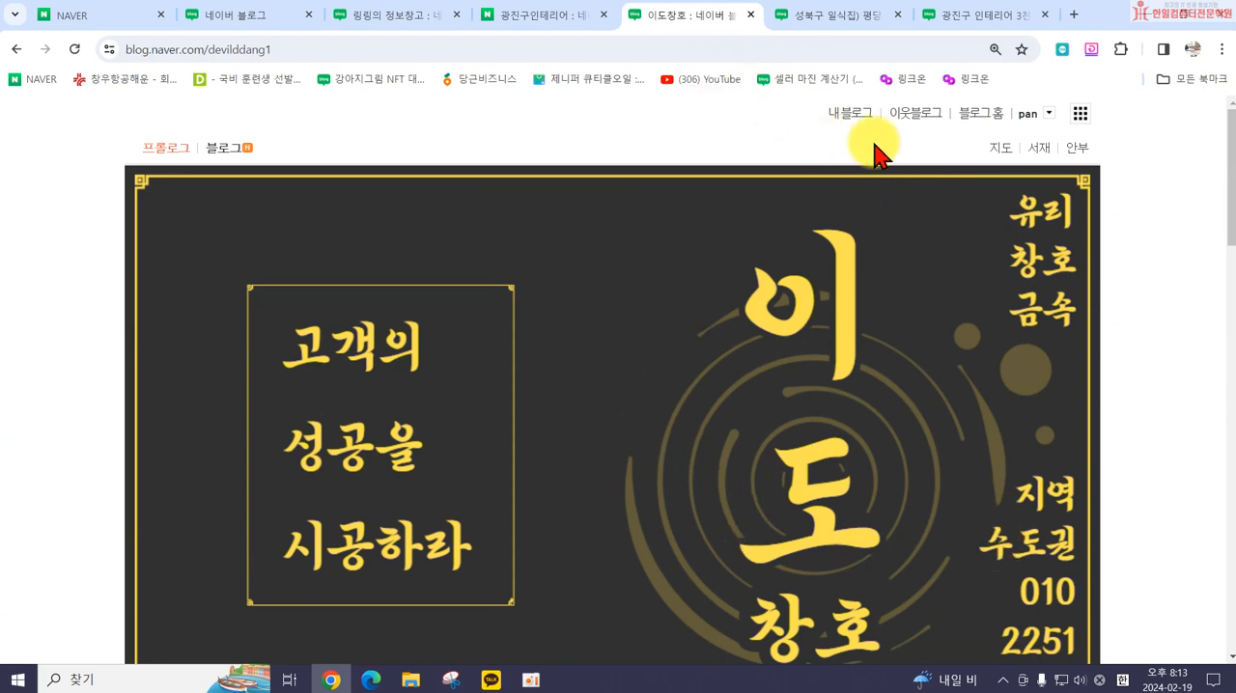
left_click(567, 22)
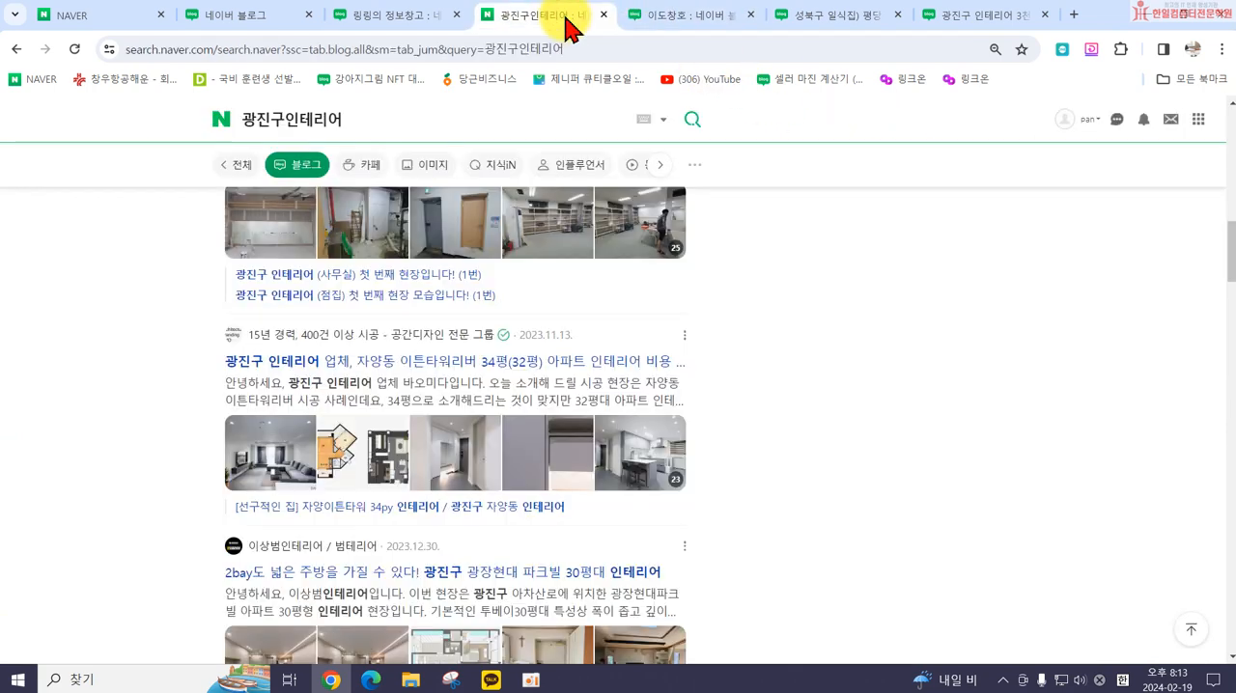
left_click(386, 22)
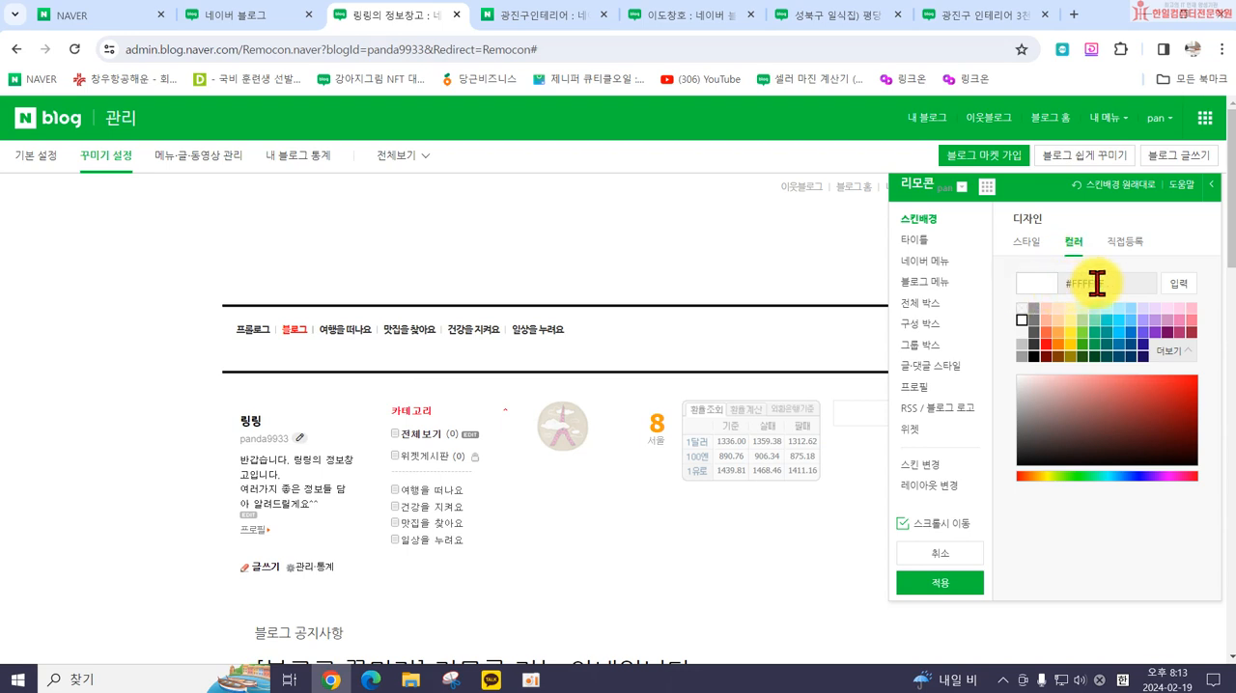
Step: Examine how the 디자인을 그리다 blog's wide skin background image displays at different browser zoom levels
left_click(709, 16)
left_click(838, 17)
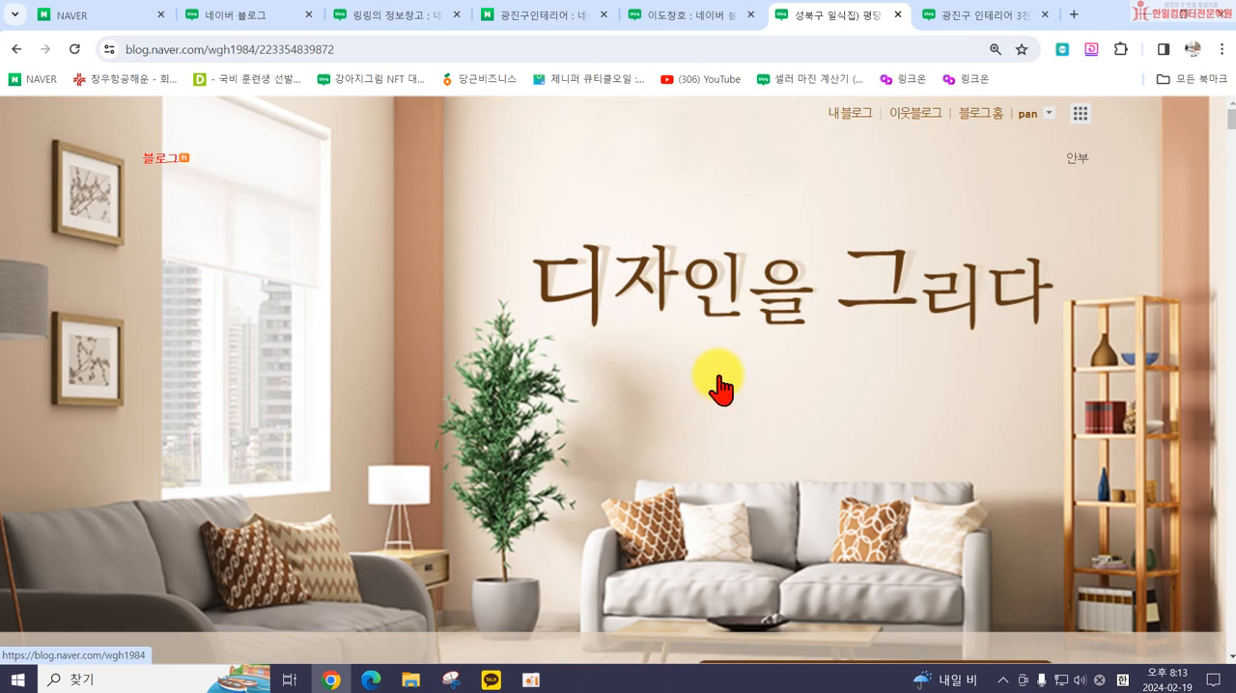
scroll(720, 389, "down", 6)
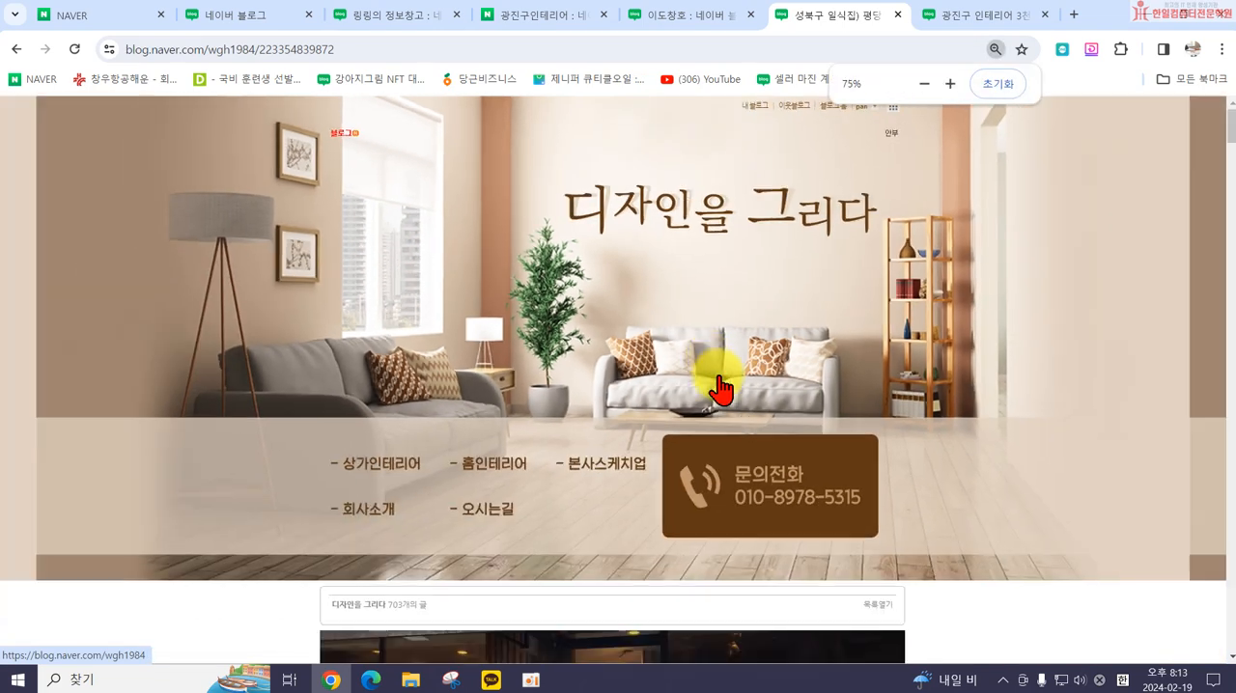
scroll(719, 389, "down", 2)
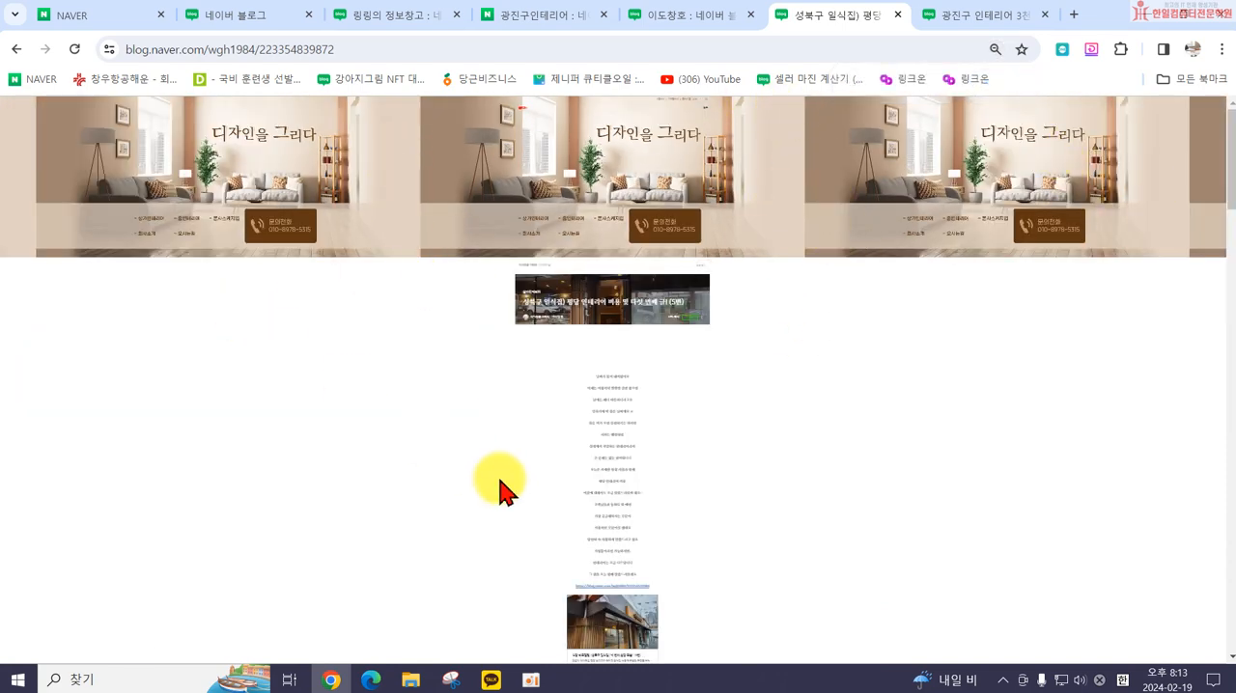
scroll(532, 322, "up", 2)
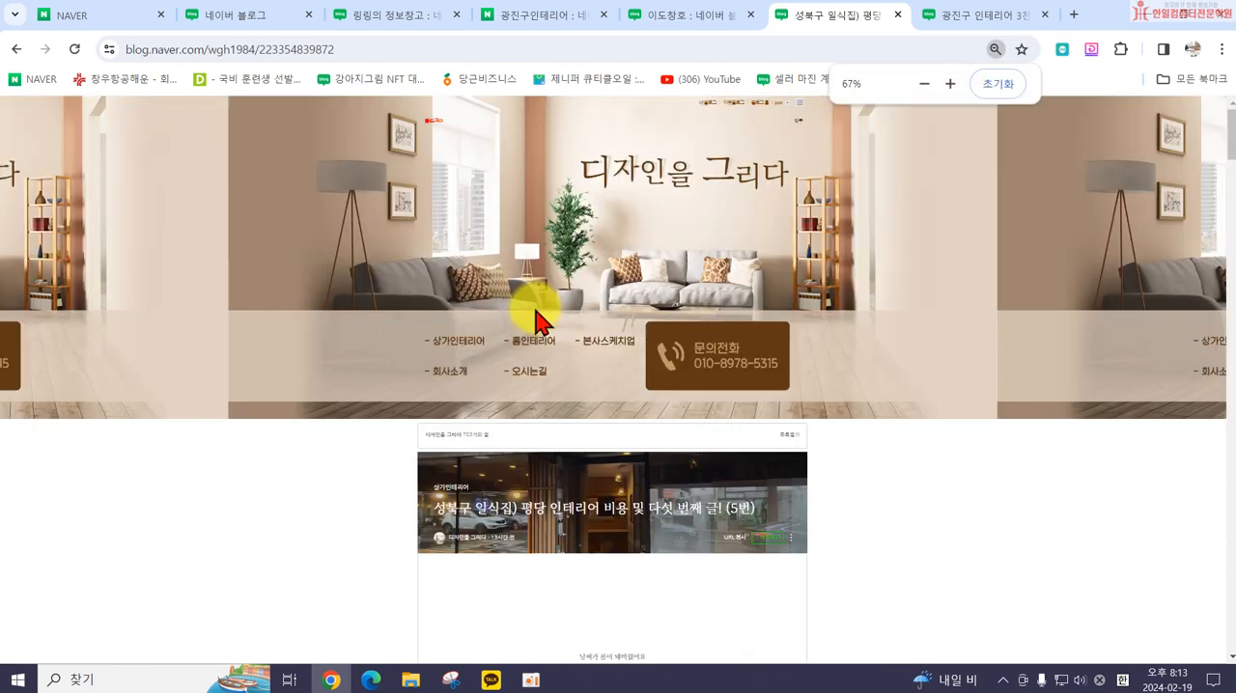
scroll(537, 318, "up", 3)
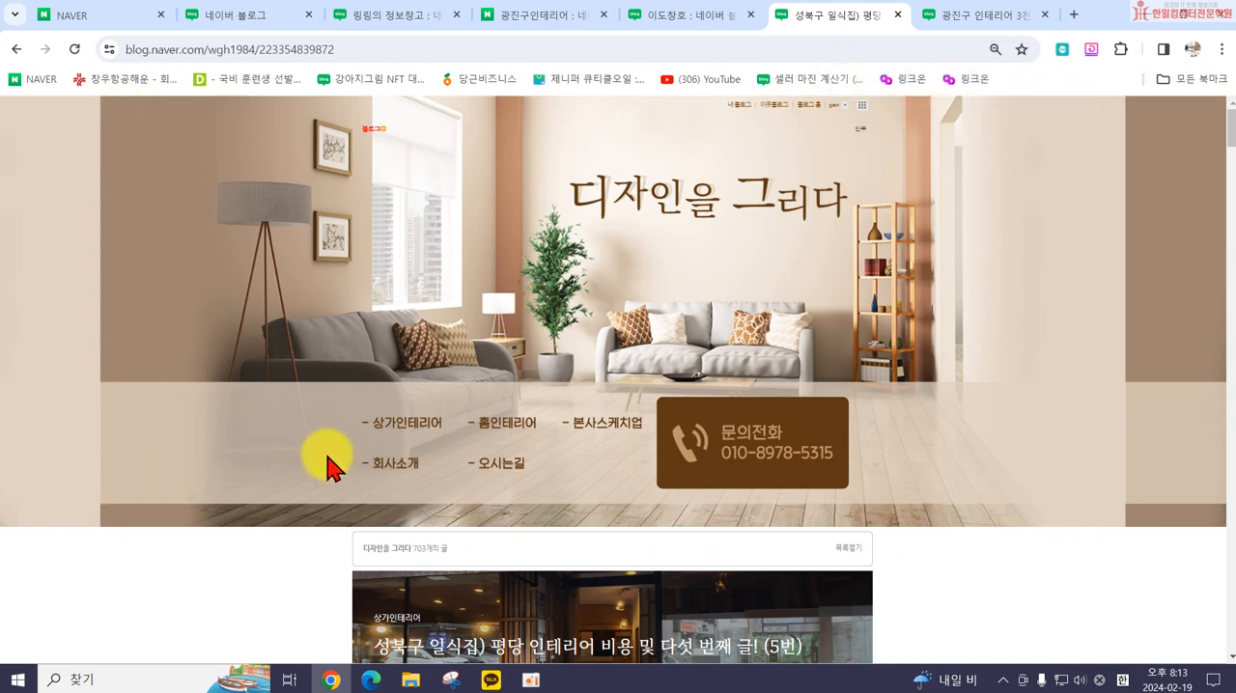
scroll(328, 463, "up", 2)
scroll(379, 446, "up", 1)
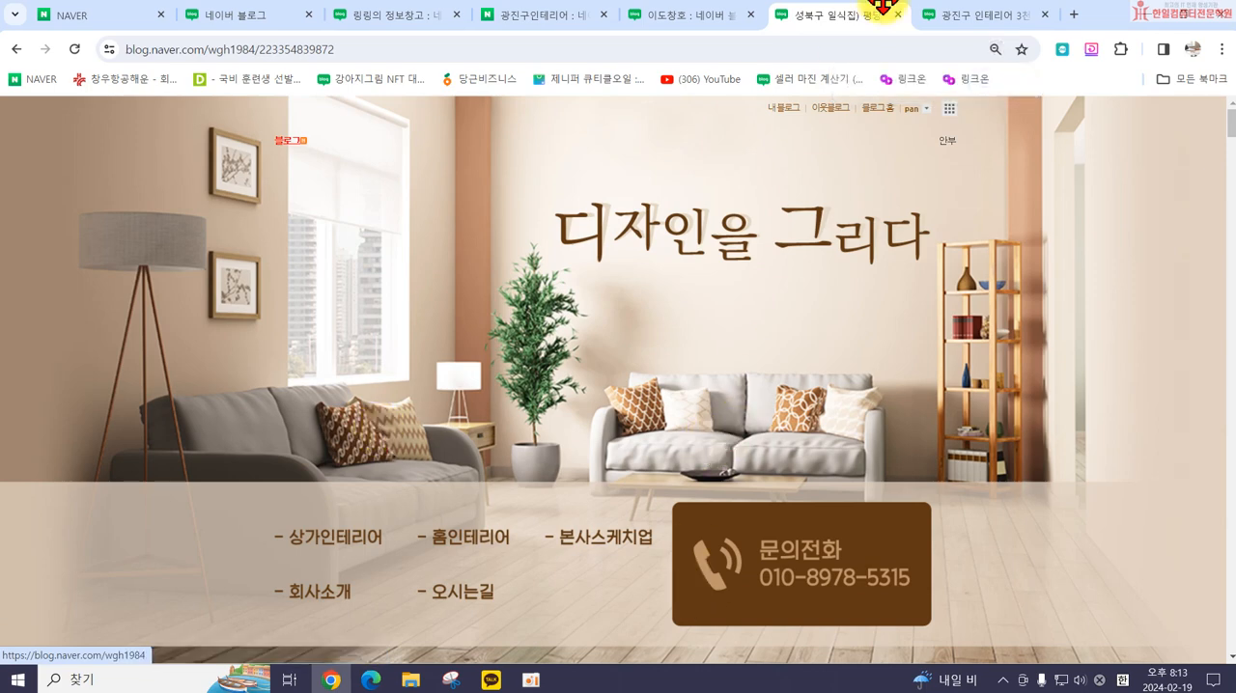
Step: Return to the blog's design settings, view the skin background's 직접등록 options, and open the title (타이틀) settings
left_click(362, 15)
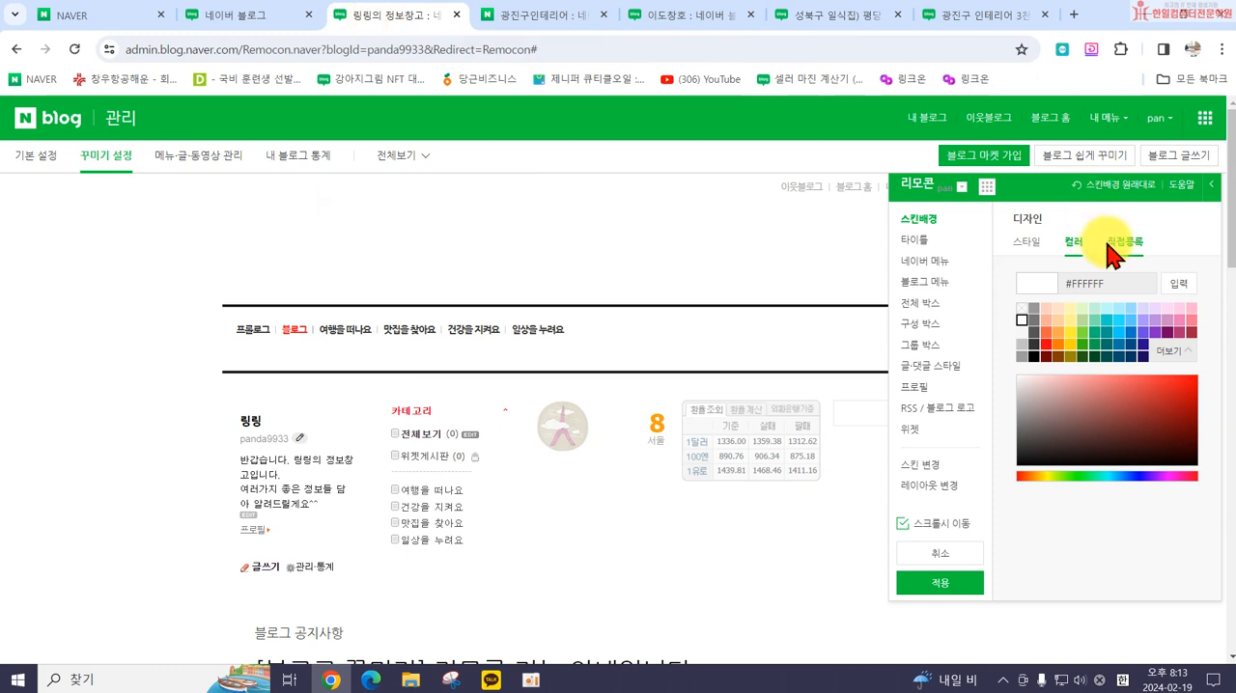
left_click(1116, 244)
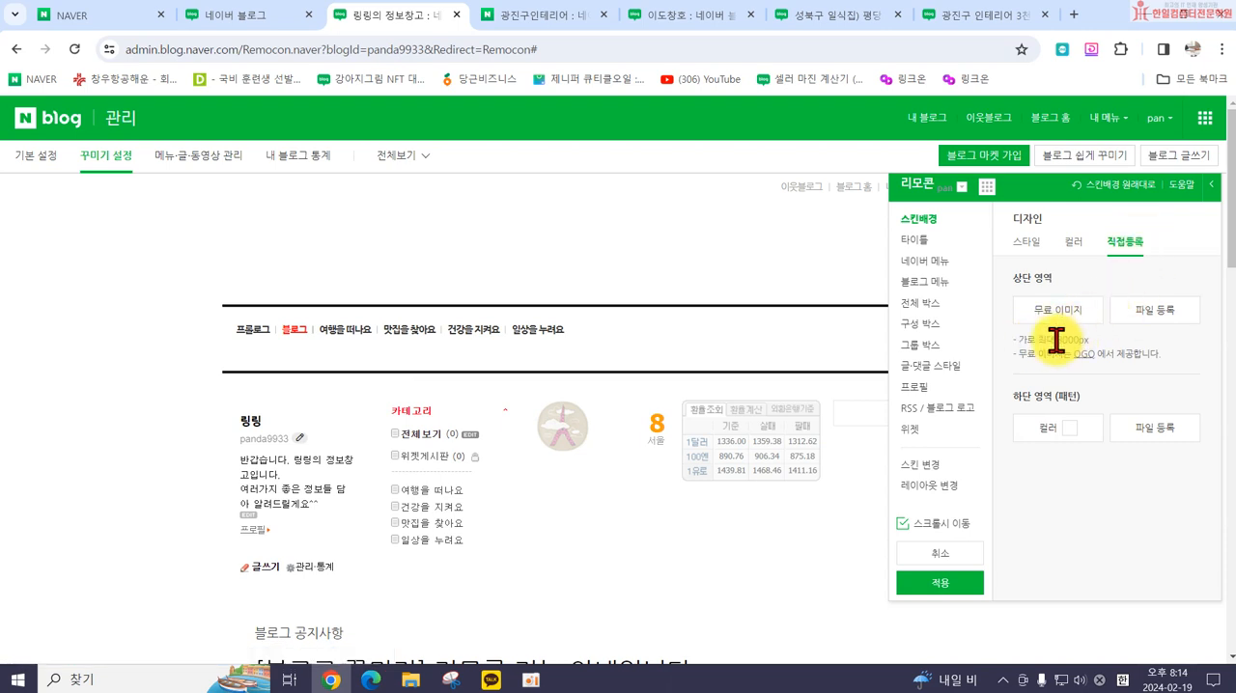
left_click(1110, 340)
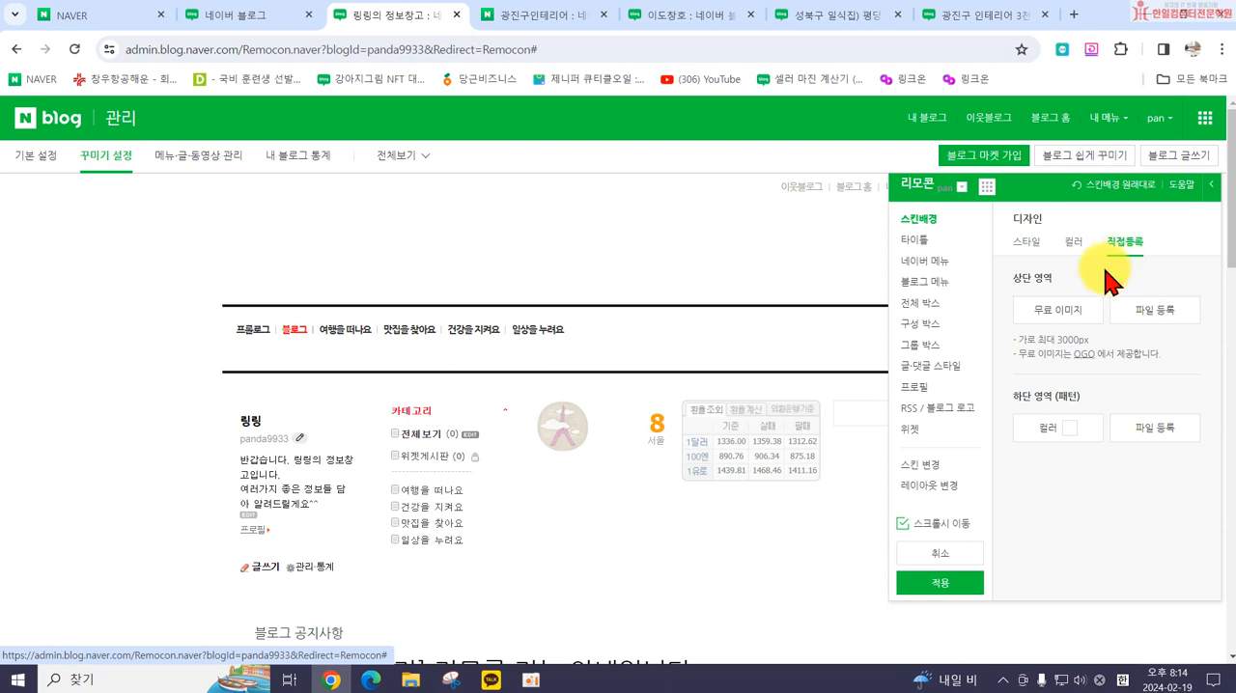
left_click(908, 243)
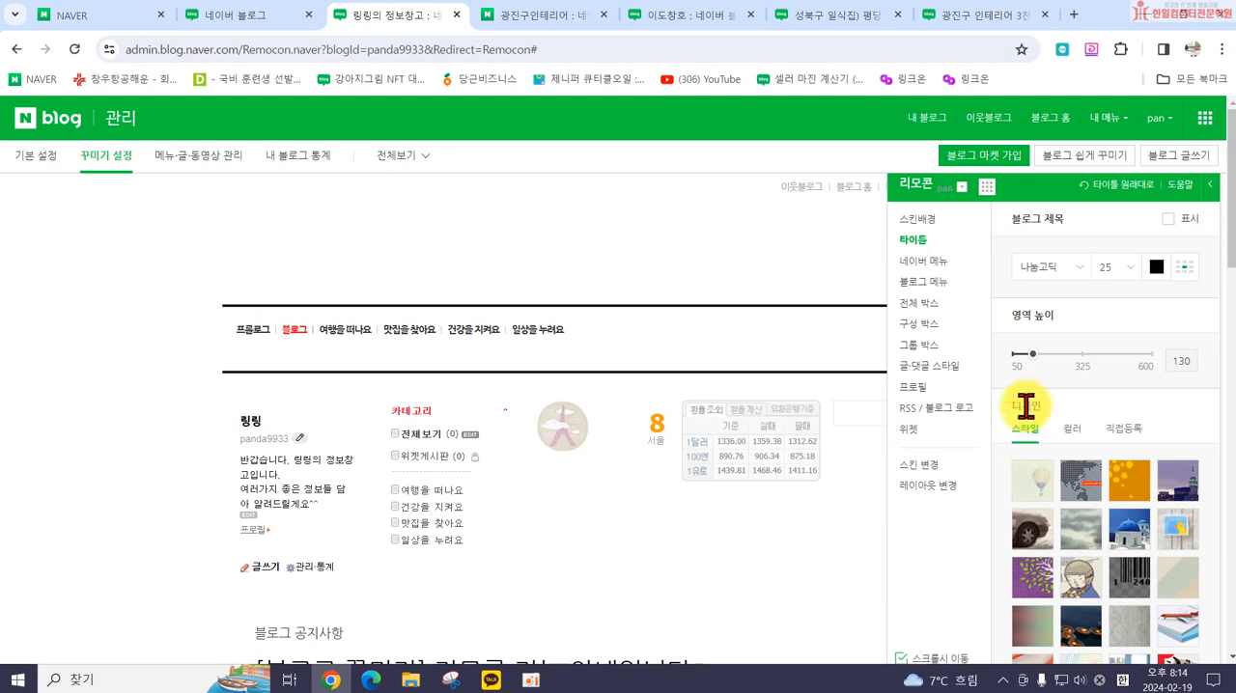
Step: Try a title area height (영역 높이) of 236, comparing with the header of the 이도창호 blog
mouse_move(1032, 357)
left_mouse_down()
mouse_move(1158, 358)
mouse_move(1041, 359)
left_mouse_up()
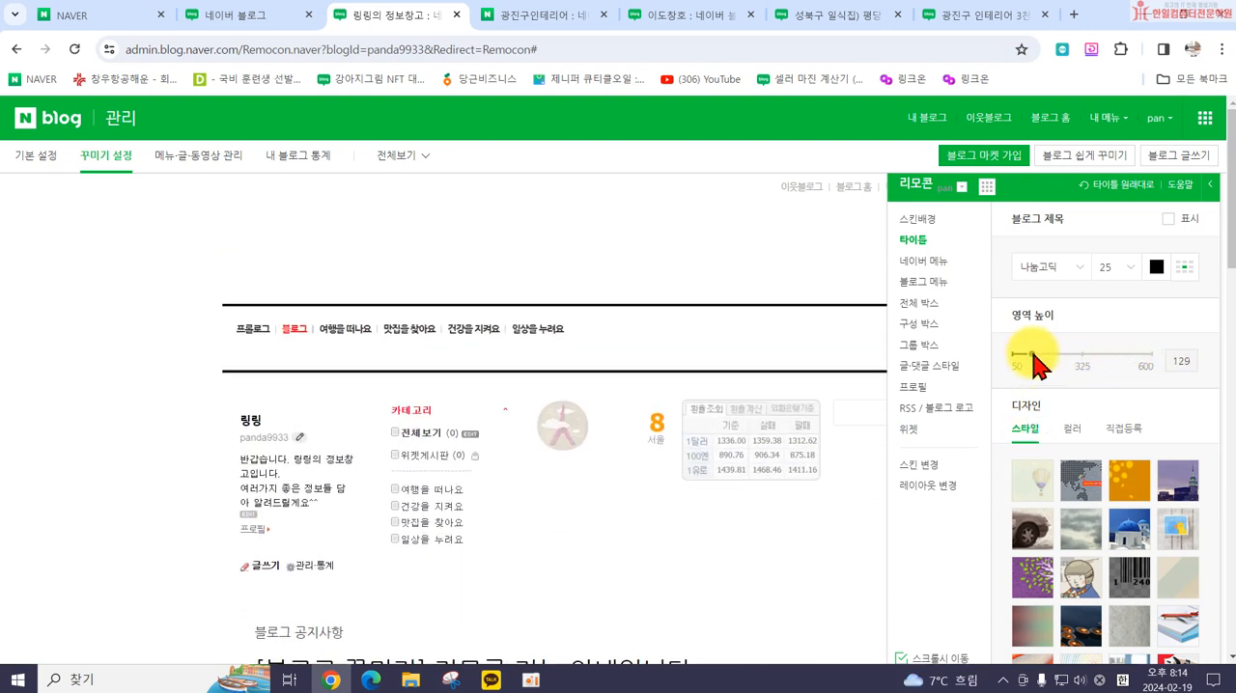
left_click(675, 18)
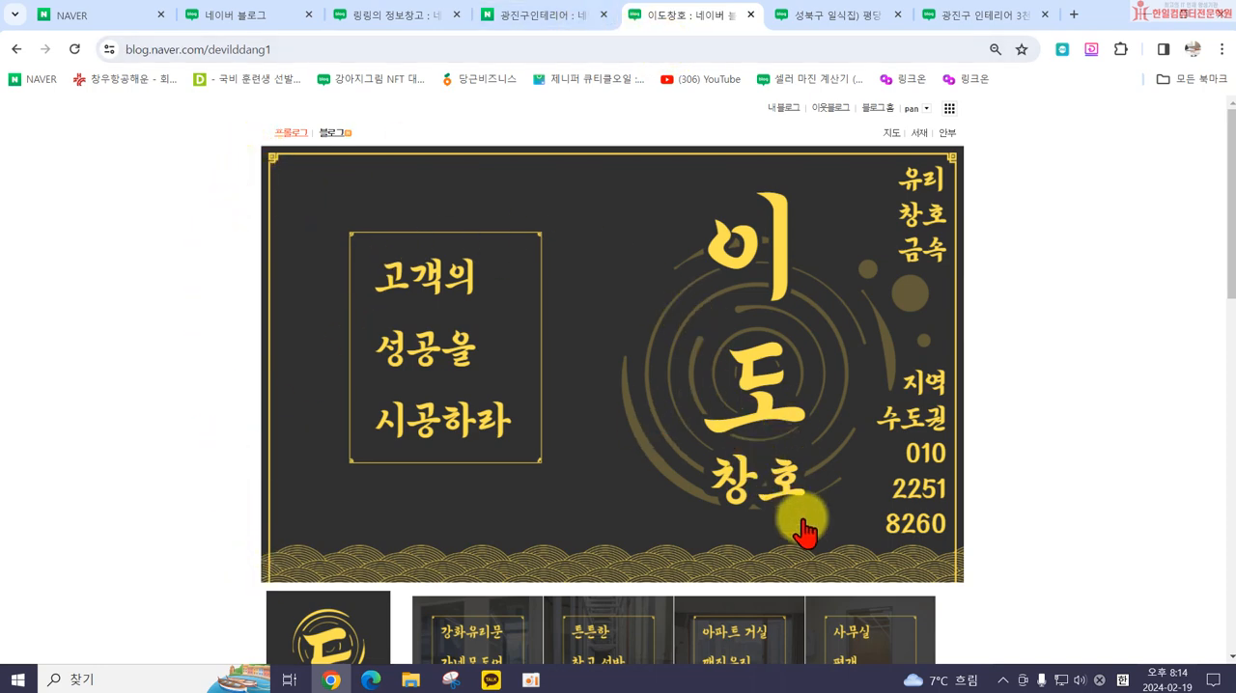
left_click(555, 16)
left_click(381, 15)
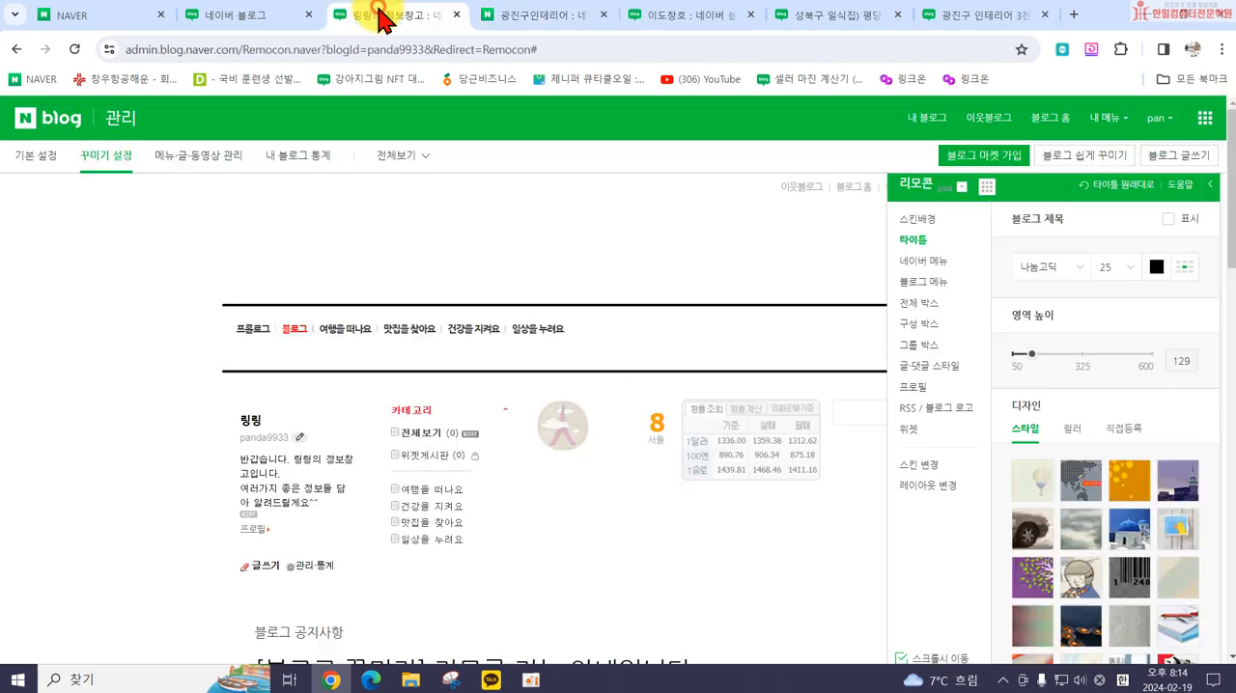
left_click_drag(1030, 357, 1062, 356)
Step: Apply the hot-air balloon and Ferris wheel style as the blog title's design
scroll(1110, 463, "down", 1)
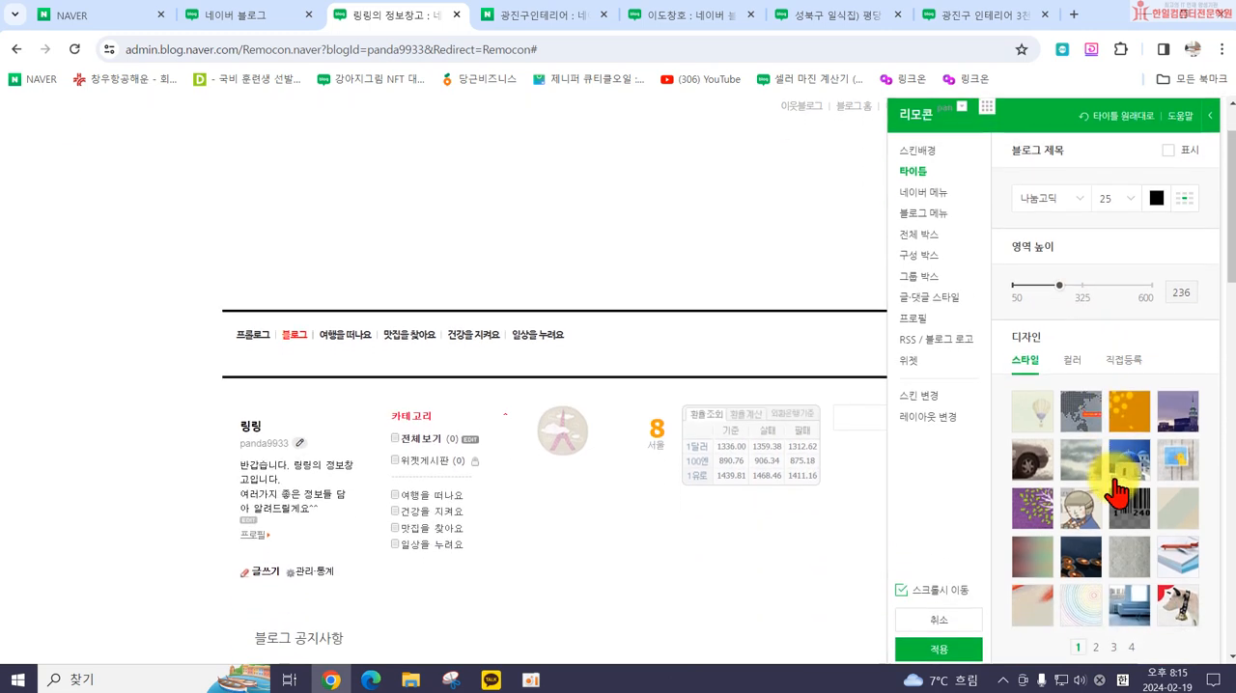
left_click(1029, 415)
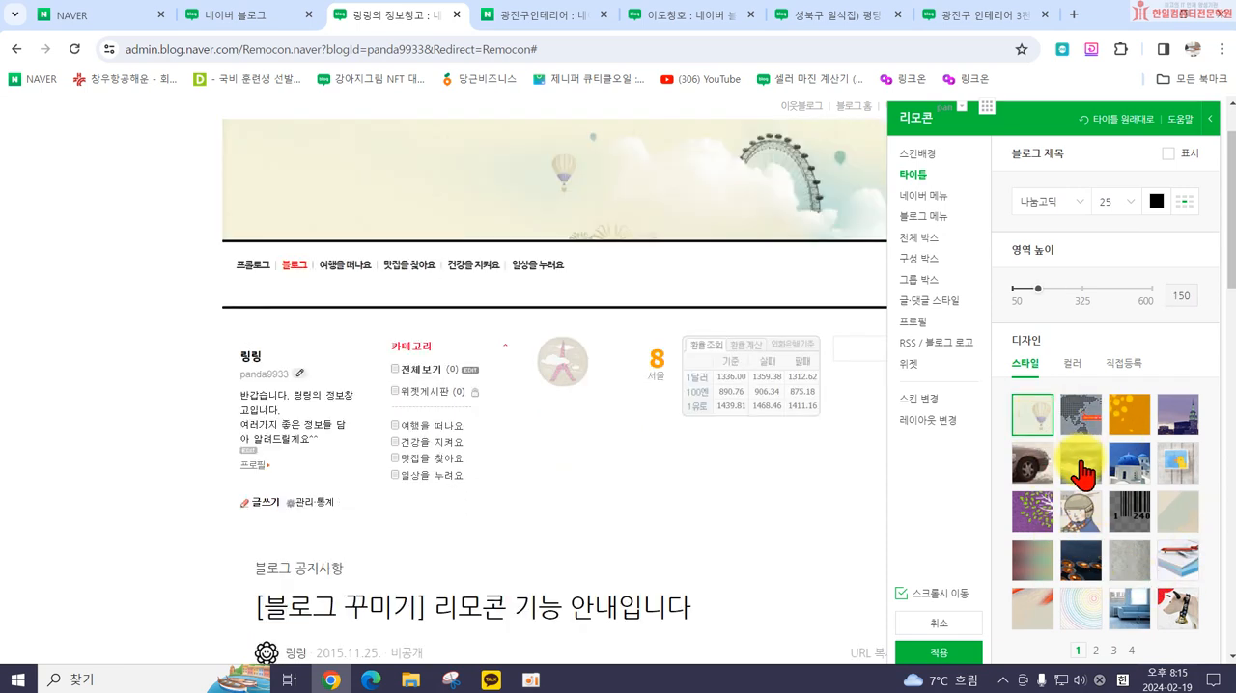
left_click(1078, 473)
left_click(1043, 427)
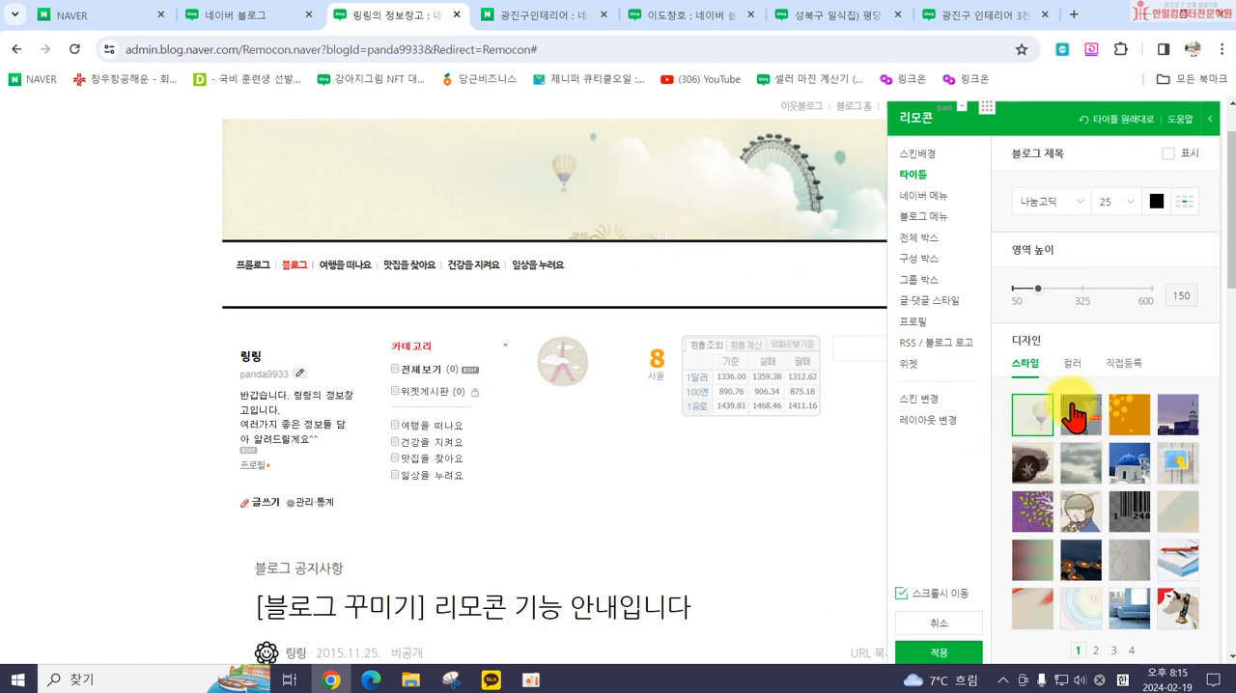
Step: Open the title design's direct registration options (직접등록) and move the remote control lower to uncover the header
left_click(1120, 364)
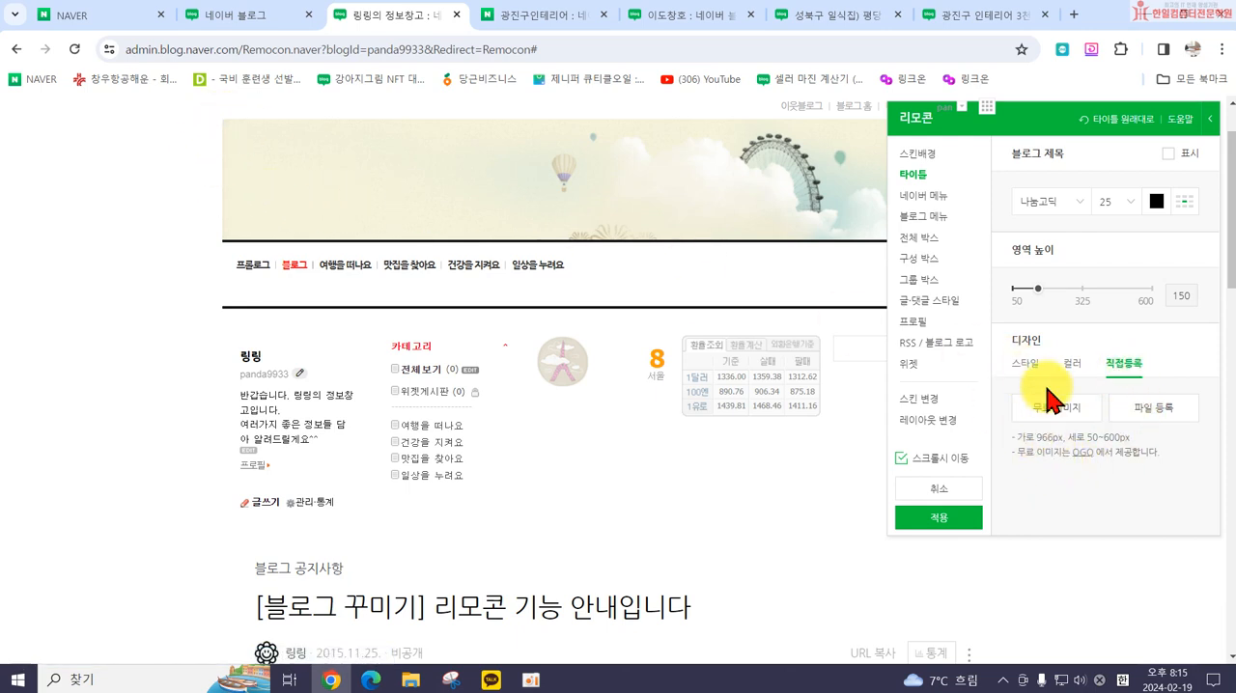
scroll(729, 273, "up", 1)
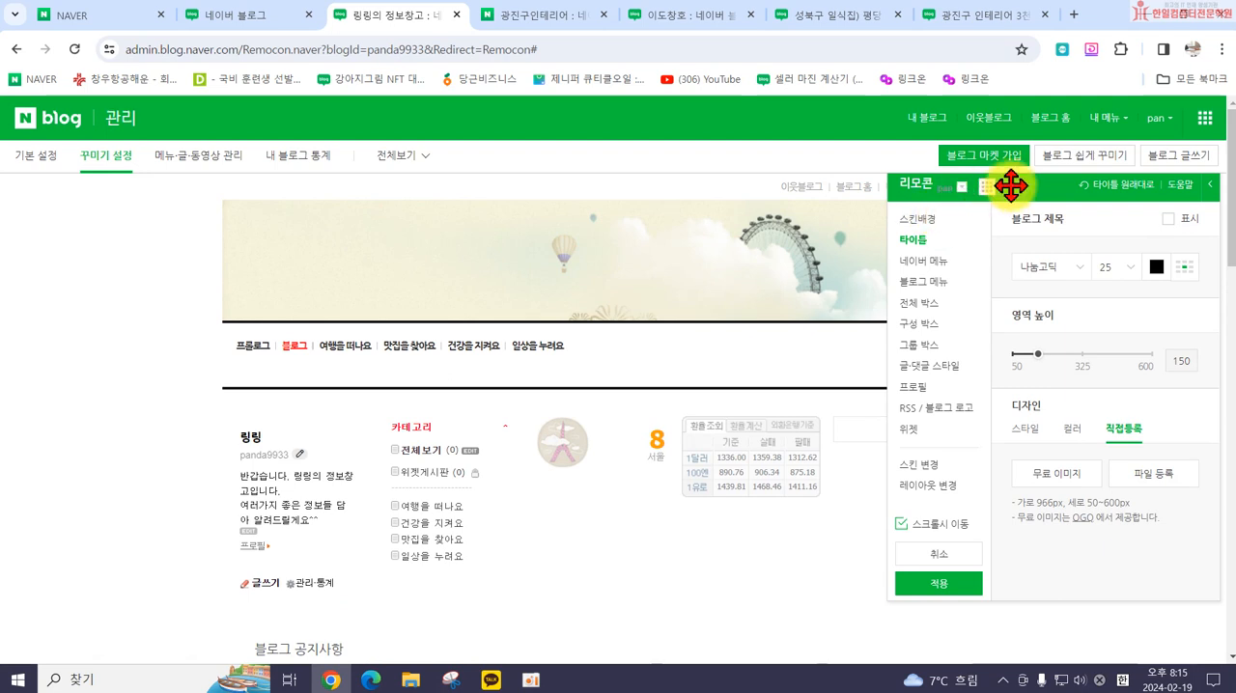
left_click_drag(1011, 186, 1007, 245)
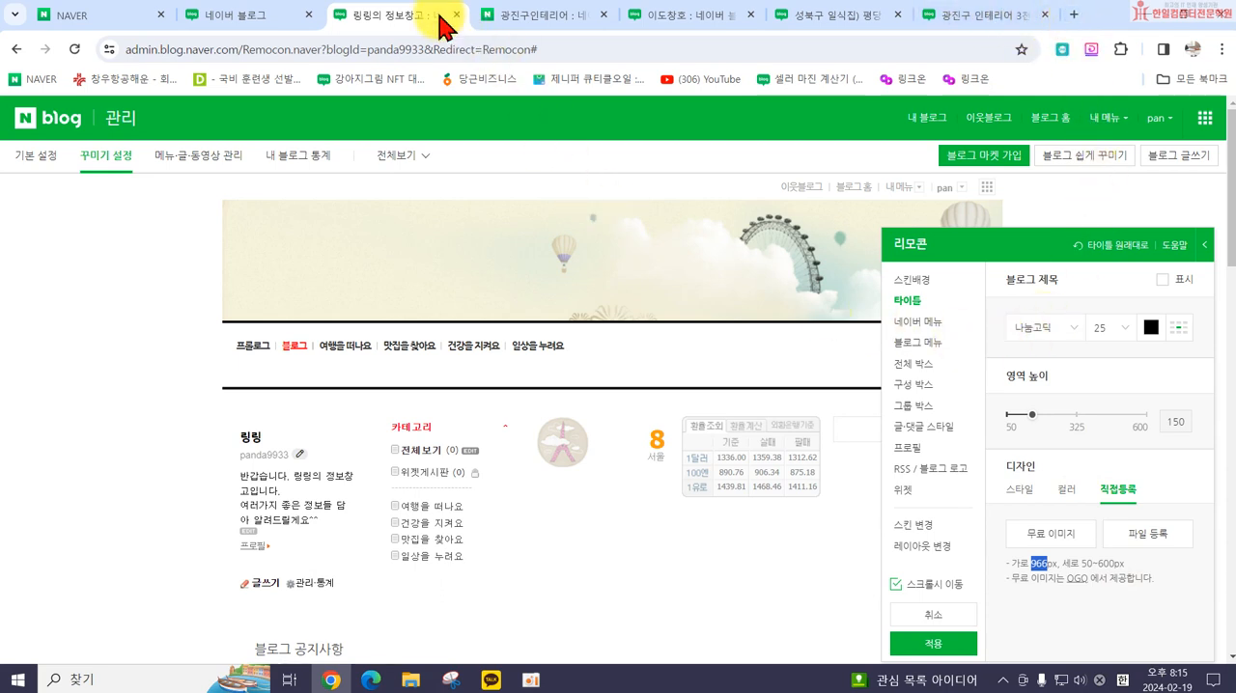
Step: Search Google for 미리캔버스 in a new browser tab, open the Miricanvas site and start a new design
left_click(1074, 17)
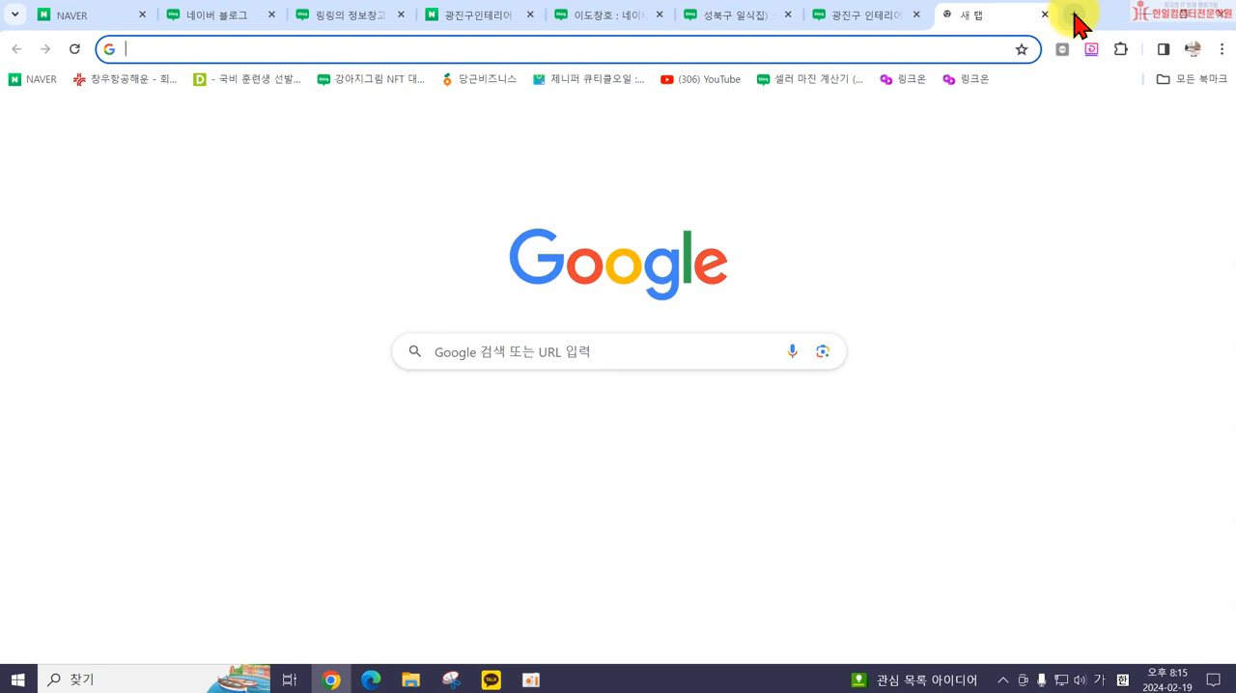
left_click(485, 350)
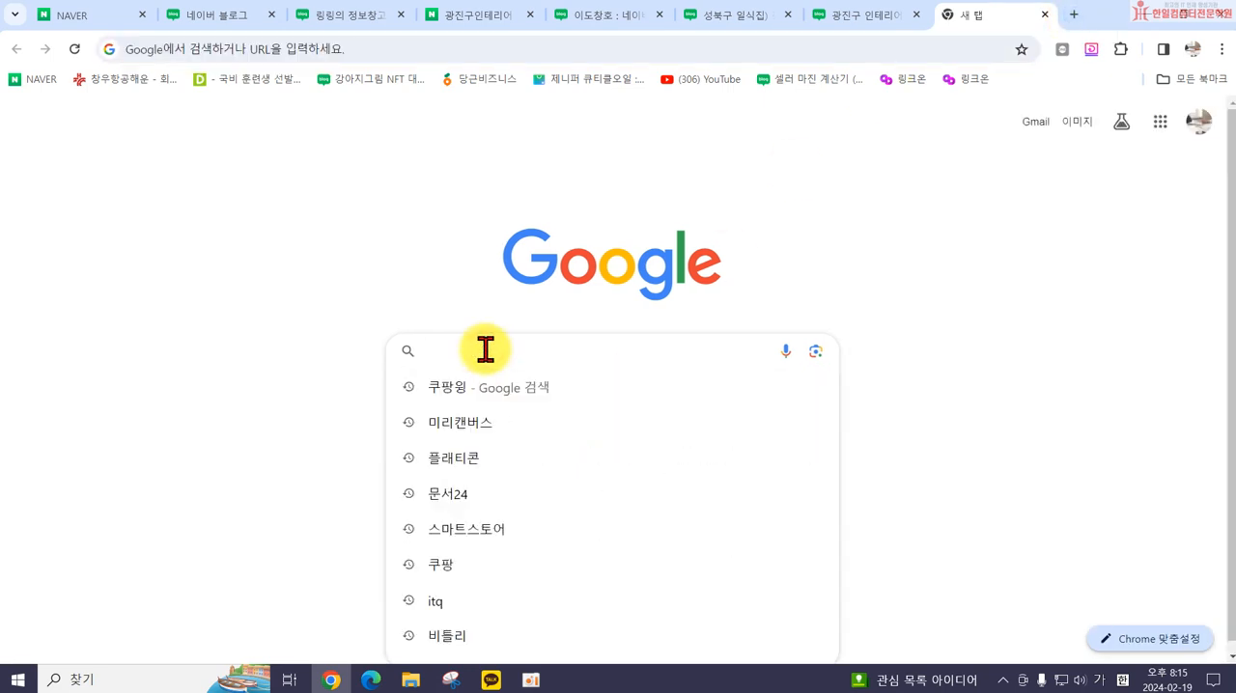
left_click(478, 425)
left_click(220, 299)
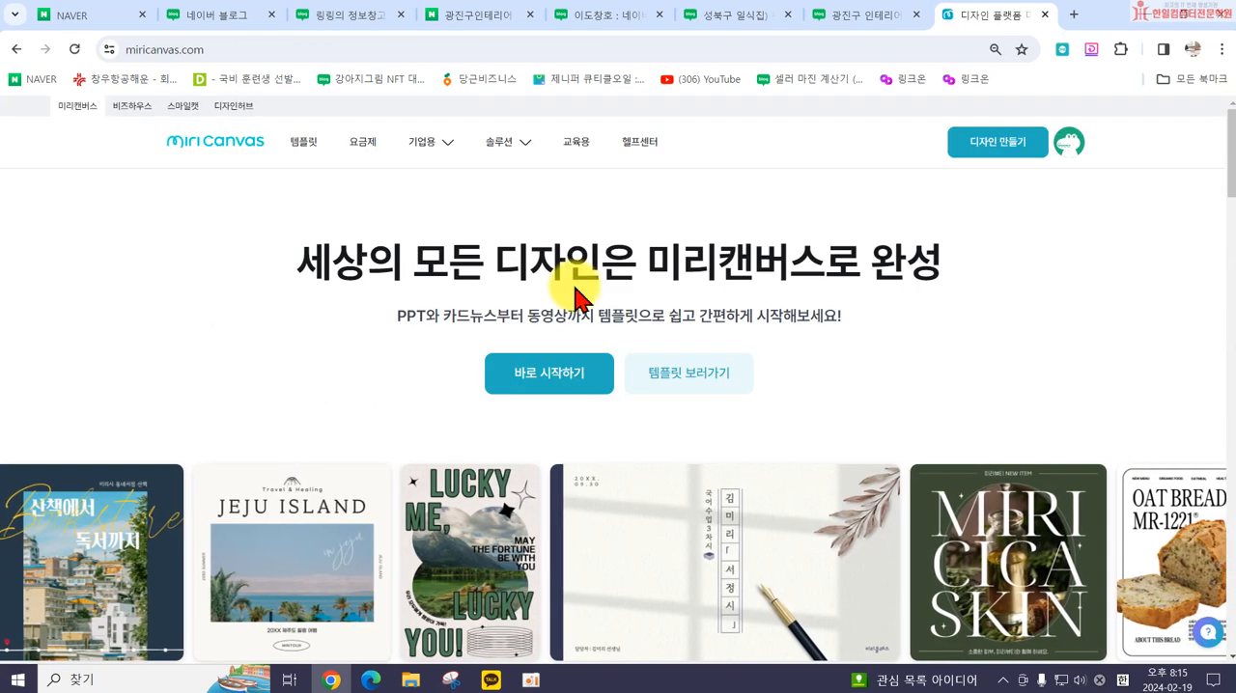
left_click(979, 152)
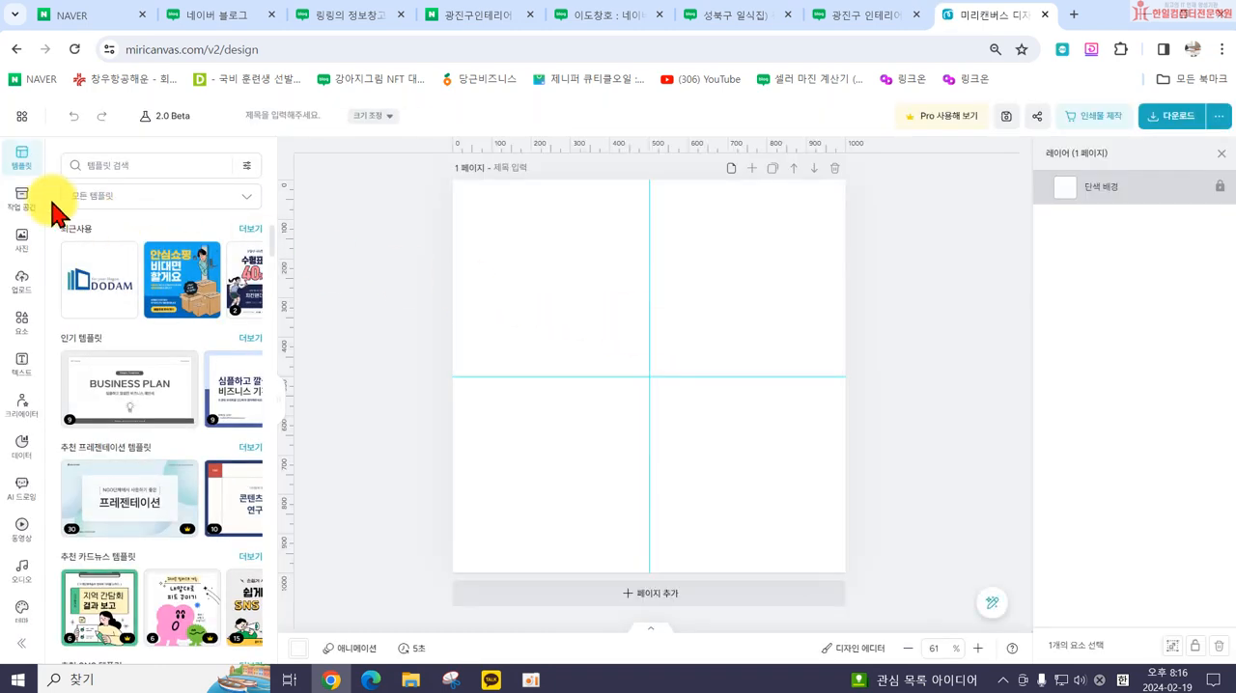
Step: Resize the design canvas to a custom size of 966 x 300 px
left_click(381, 117)
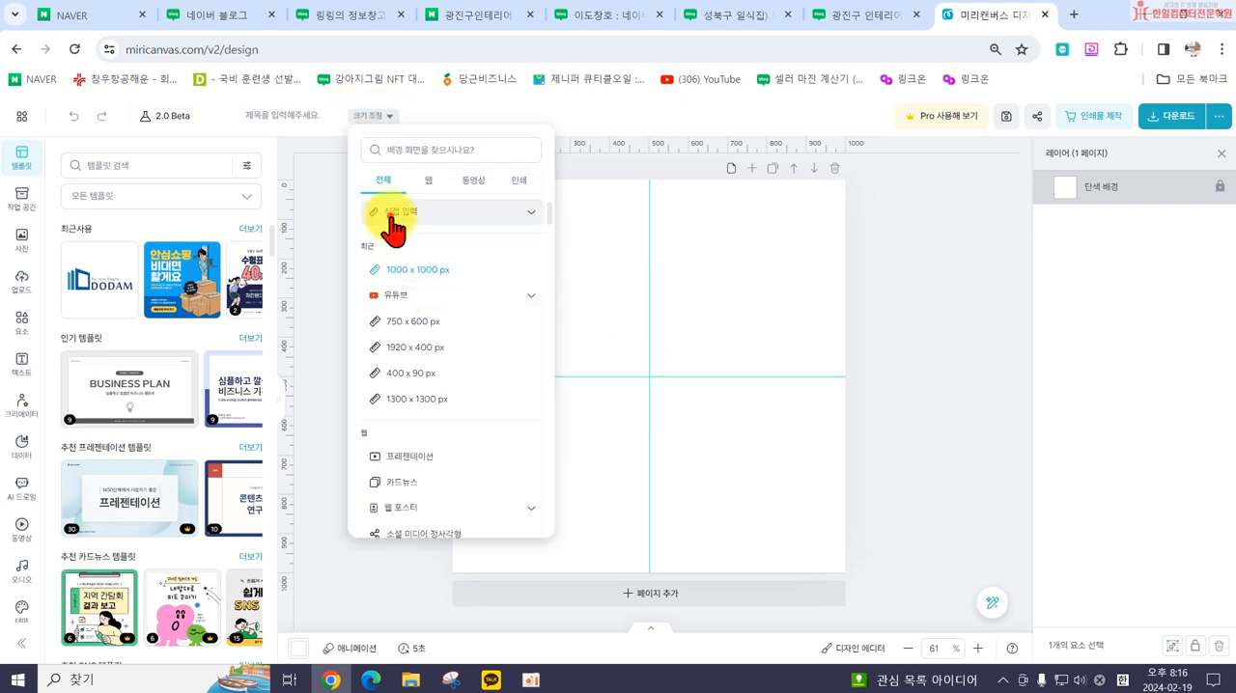
left_click(393, 215)
left_click(394, 242)
left_click(381, 242)
key("BackSpace")
type("966")
left_click(473, 242)
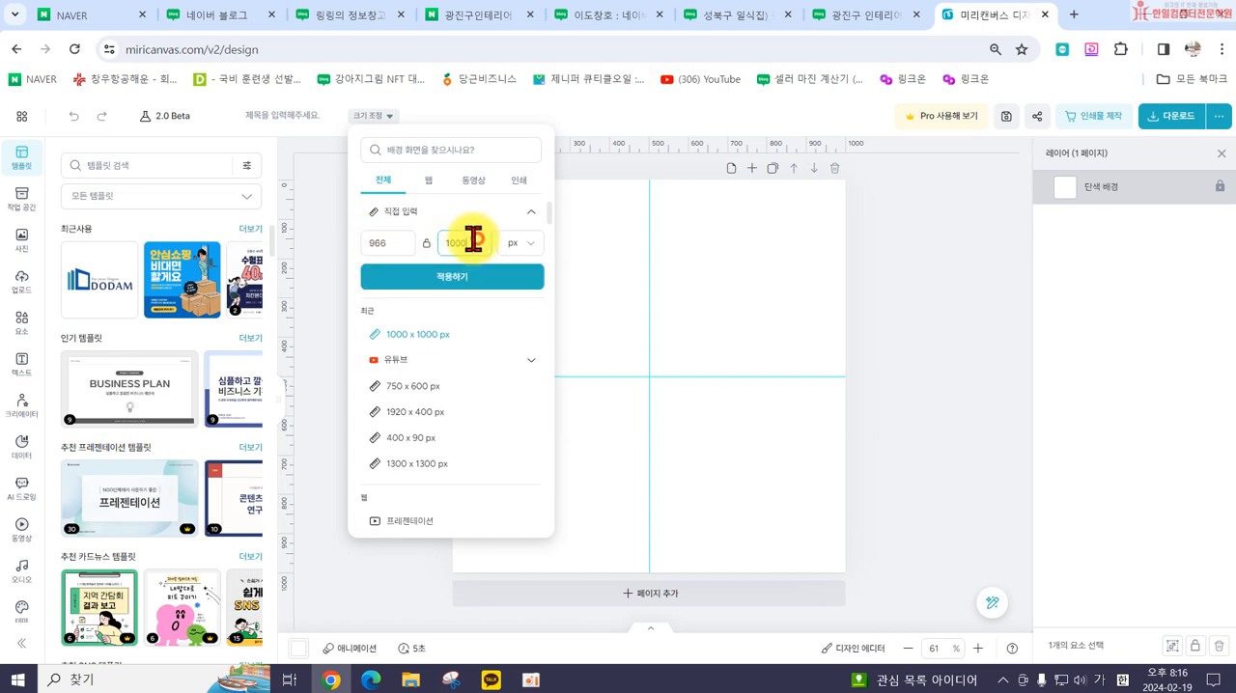
double_click(464, 253)
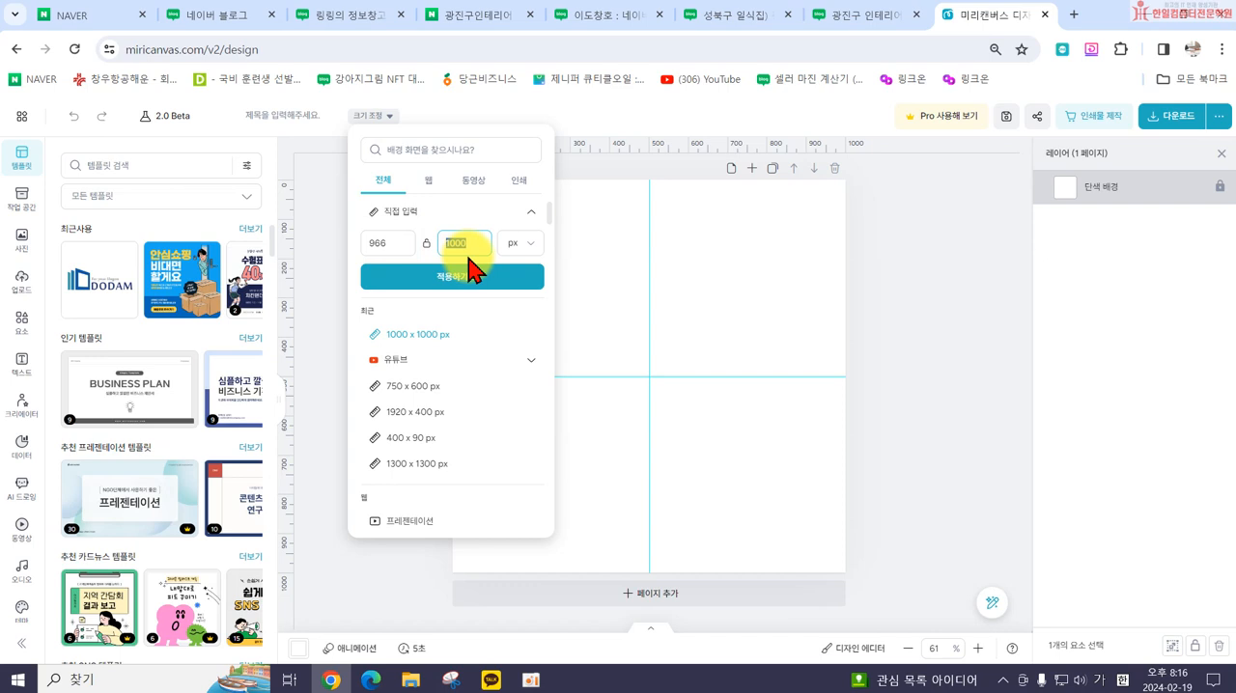
type("희")
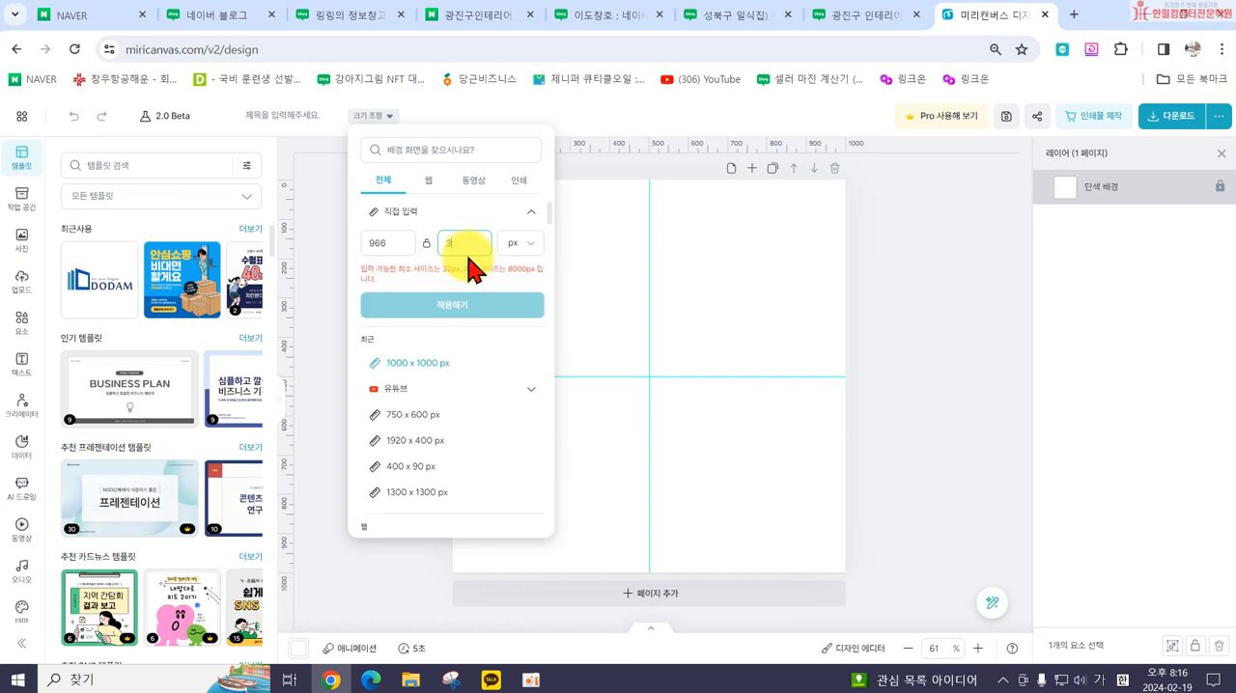
type("00")
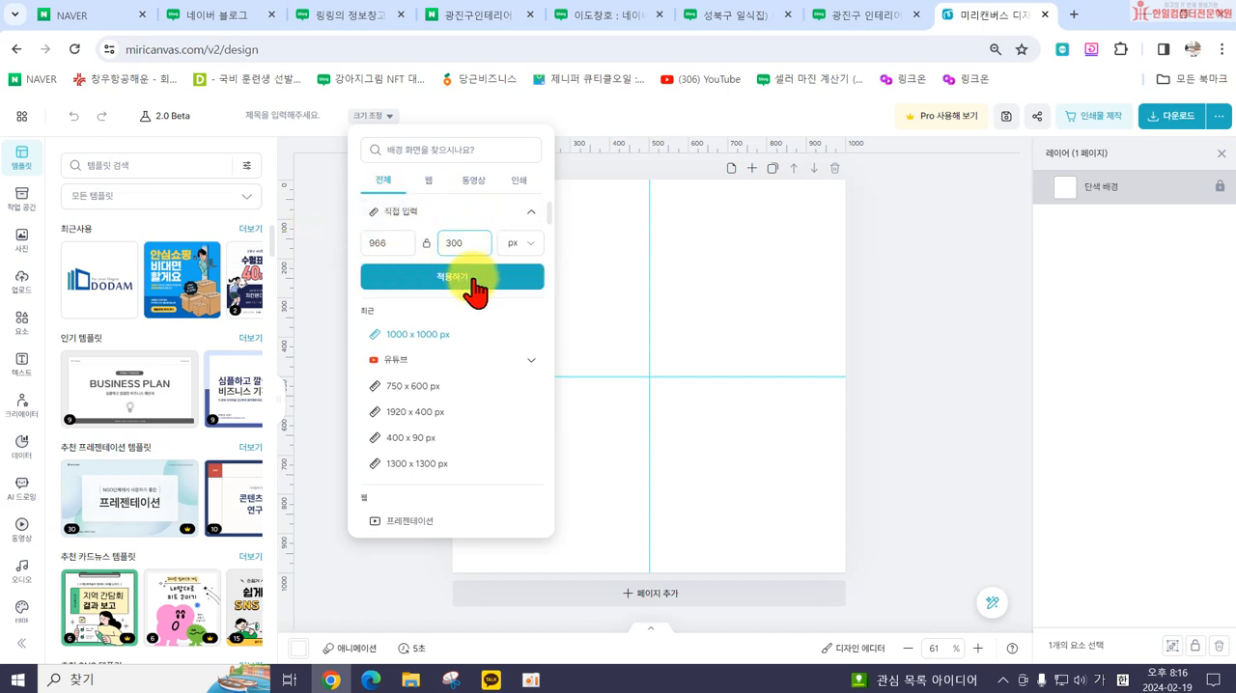
left_click(451, 276)
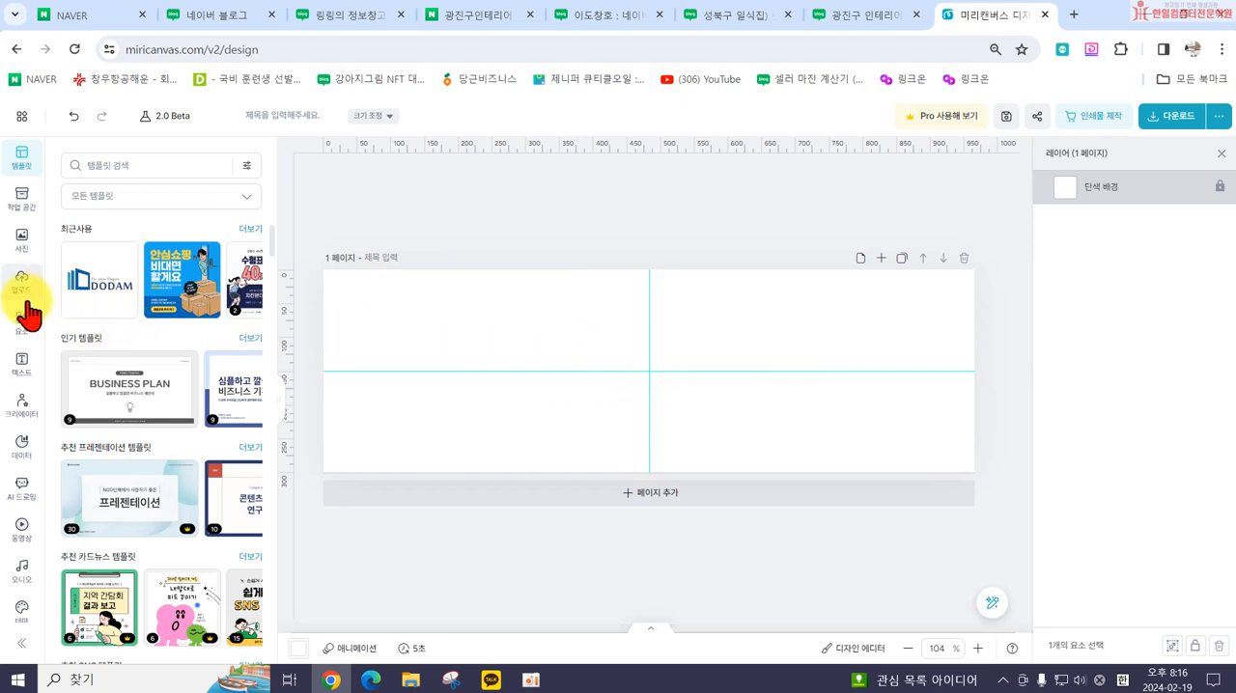
Step: Search the photo library for 정보
left_click(17, 242)
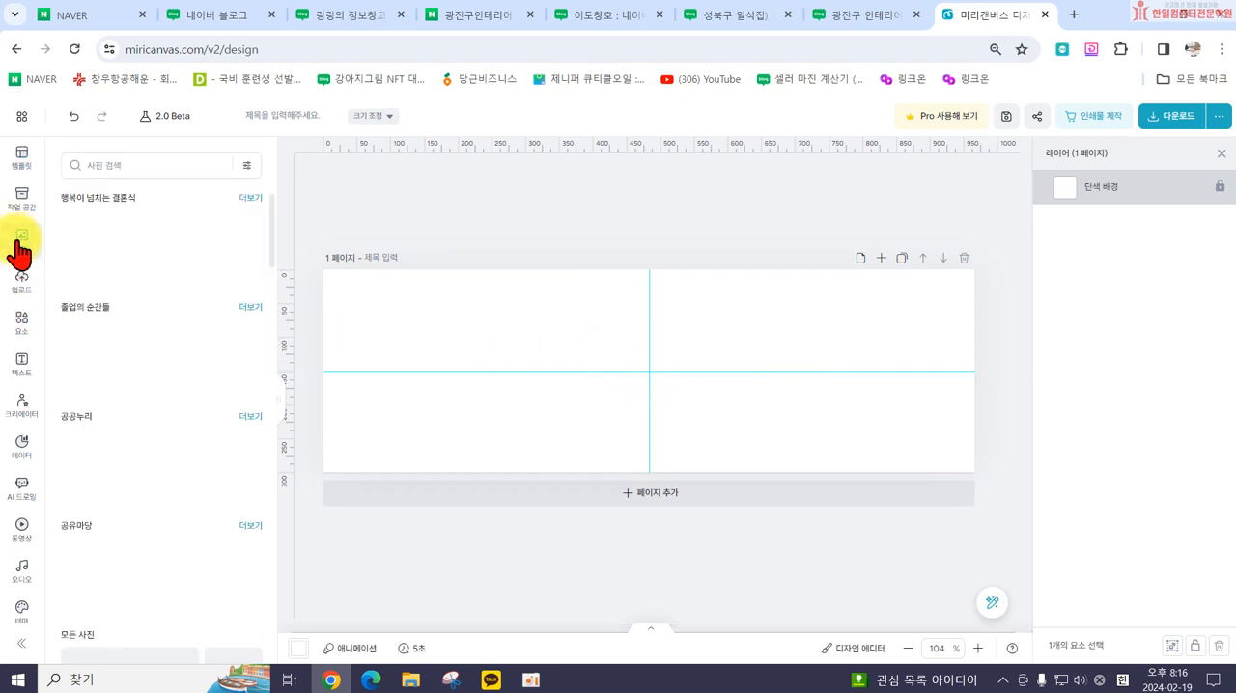
left_click(112, 166)
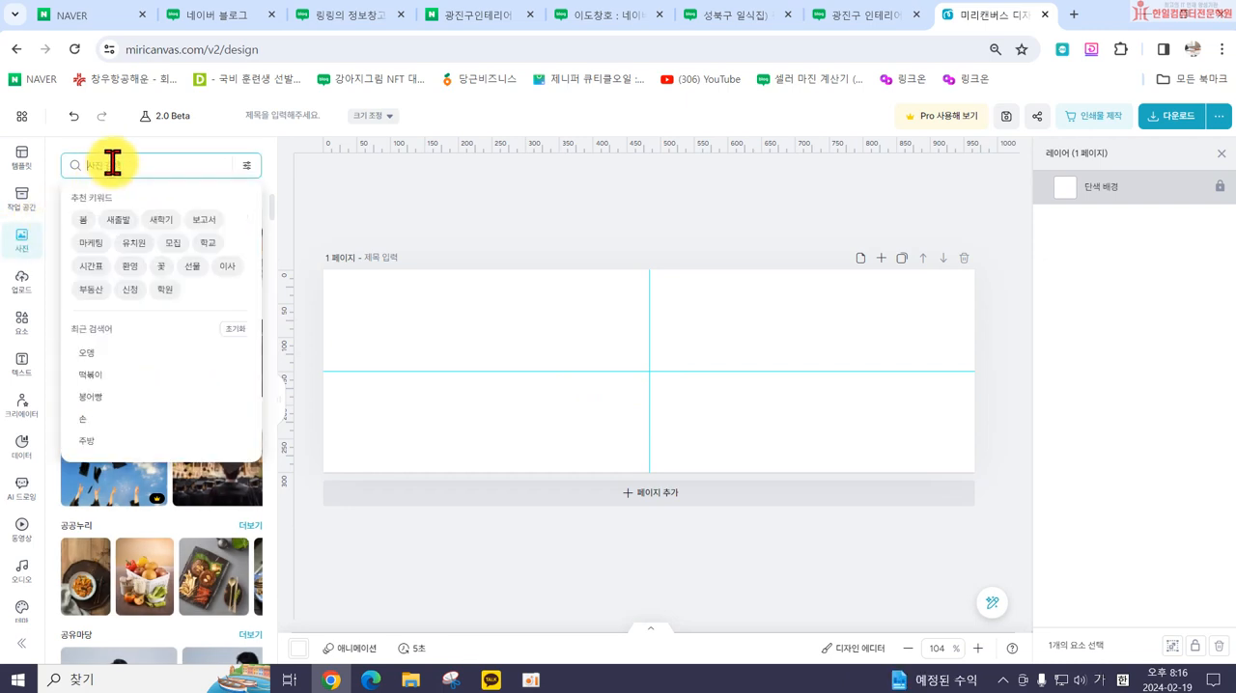
type("정보")
key("Return")
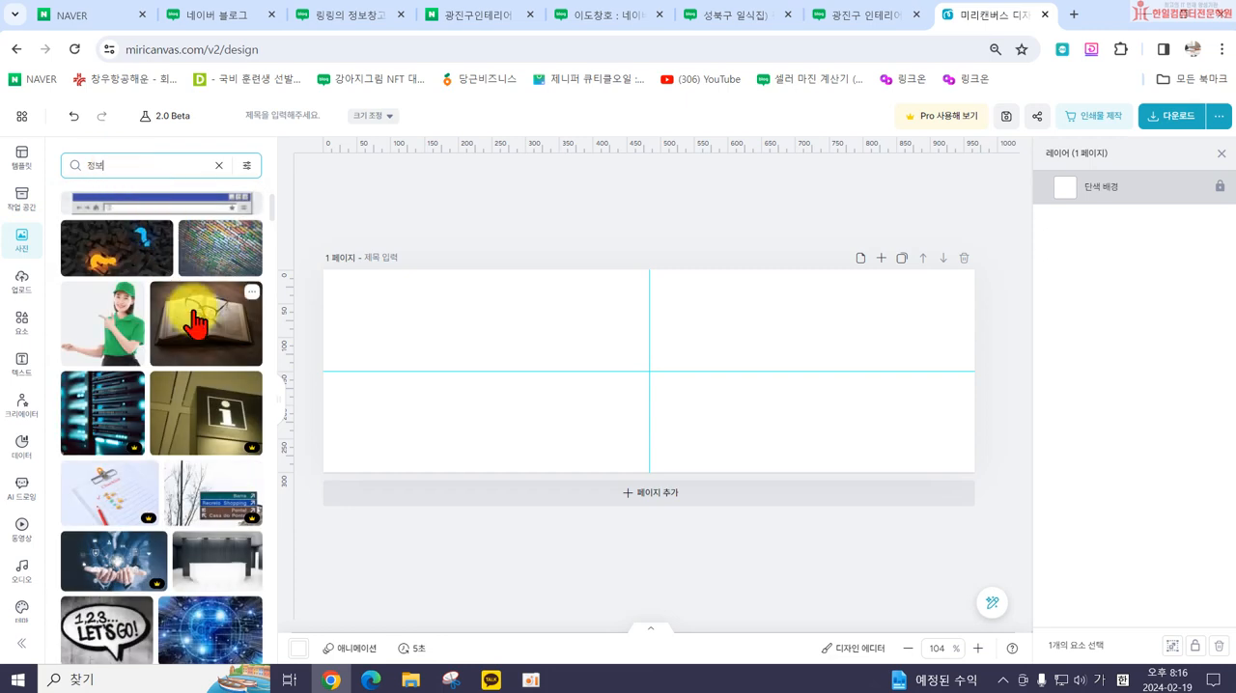
Step: Browse the photo results and add the black-and-white laptop, notebook and coffee cup photo to the canvas
scroll(179, 367, "down", 2)
scroll(179, 367, "down", 3)
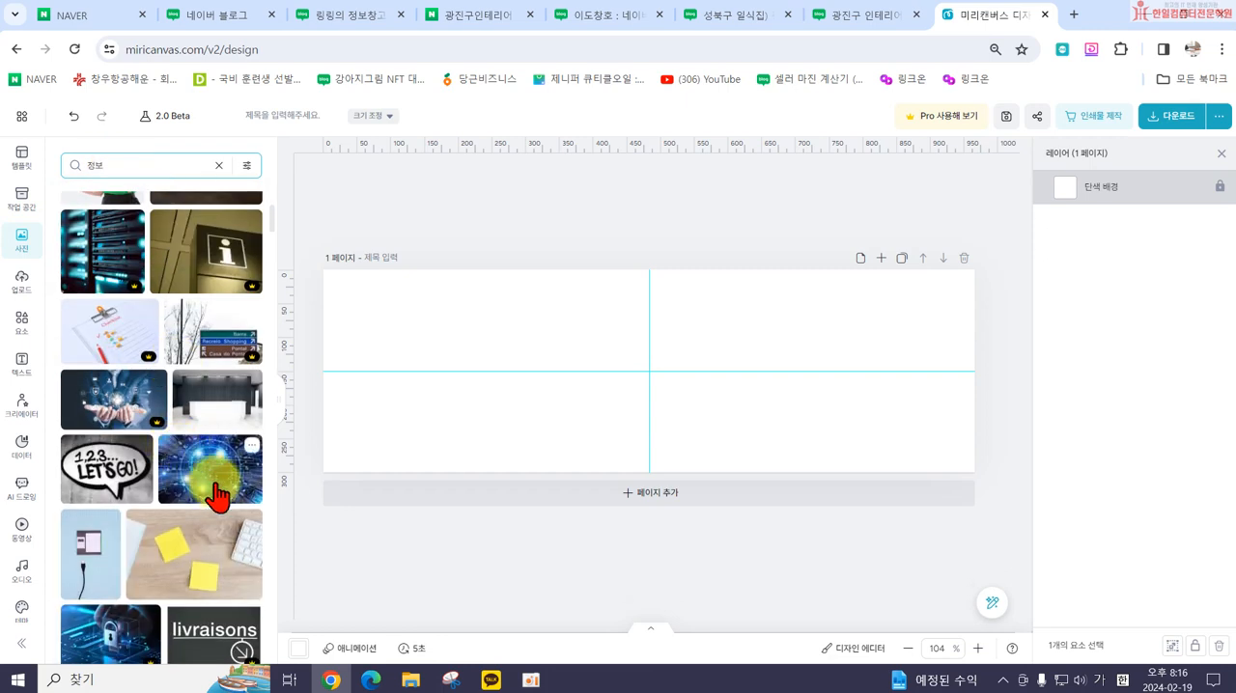
scroll(176, 522, "down", 4)
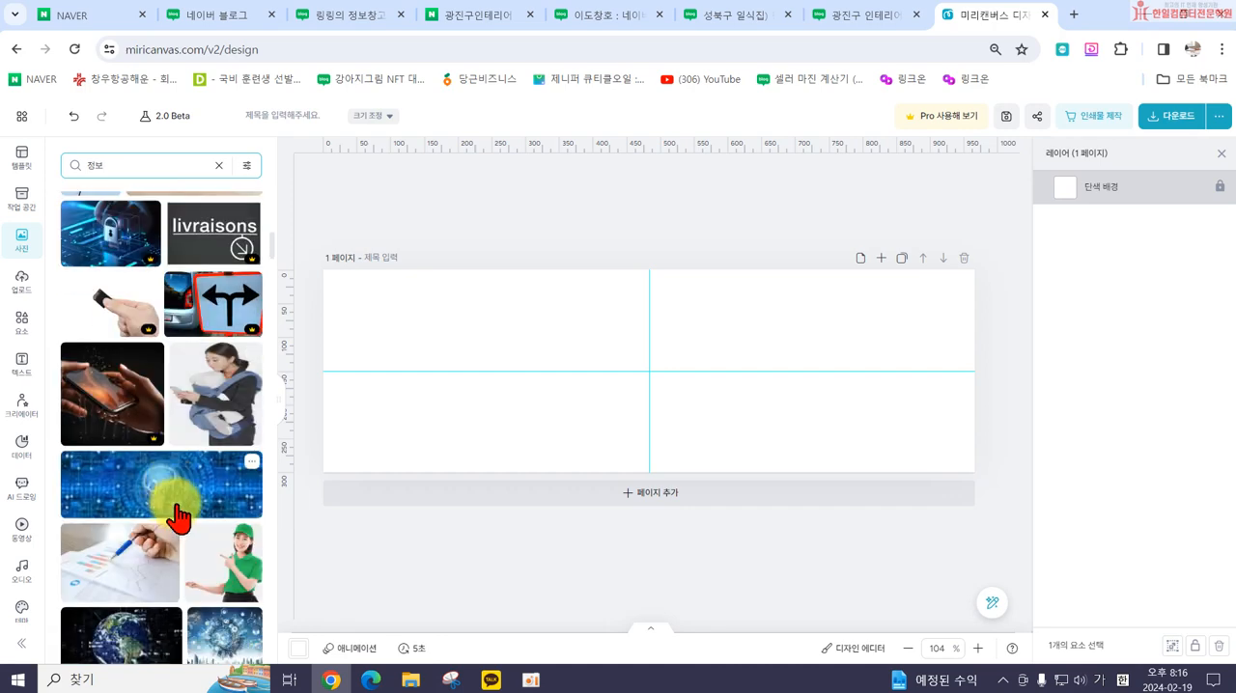
scroll(178, 524, "down", 3)
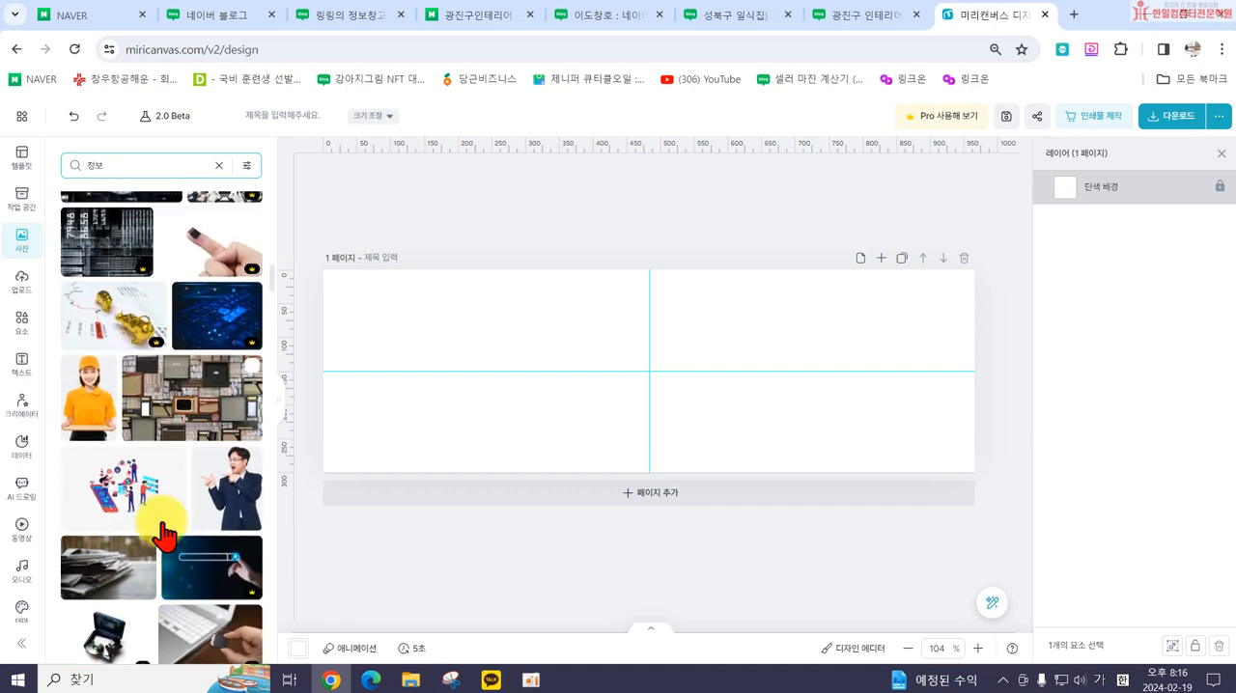
scroll(145, 507, "down", 3)
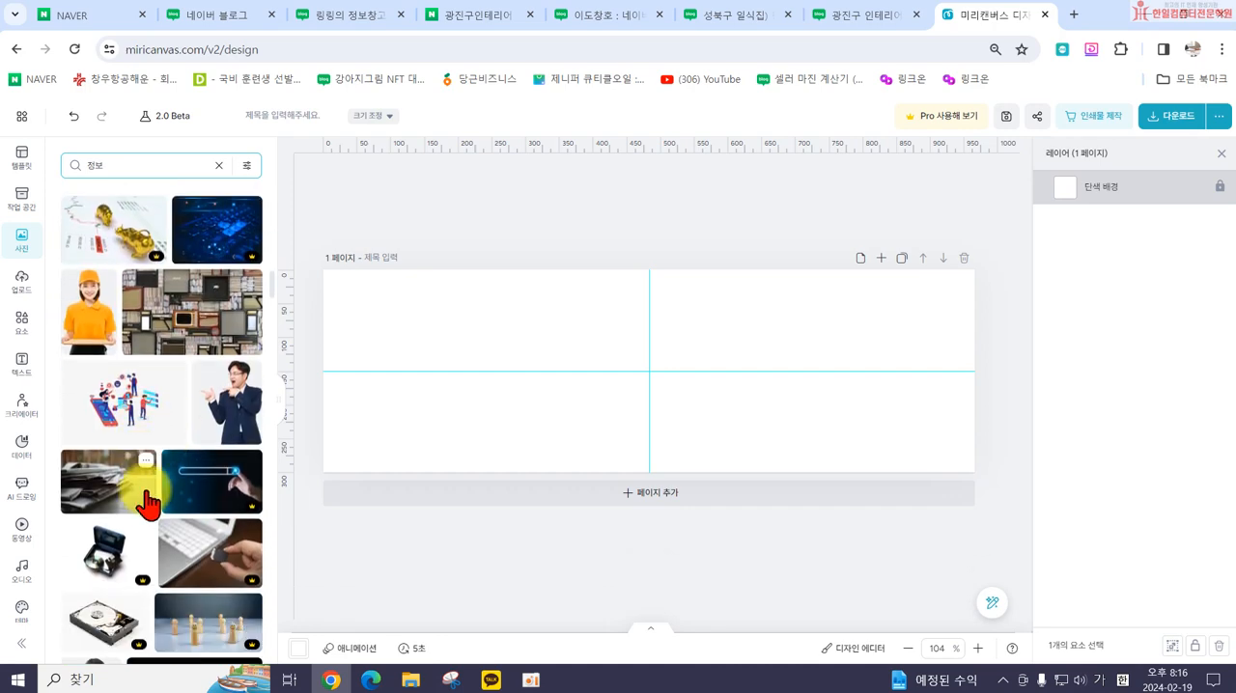
scroll(174, 502, "down", 4)
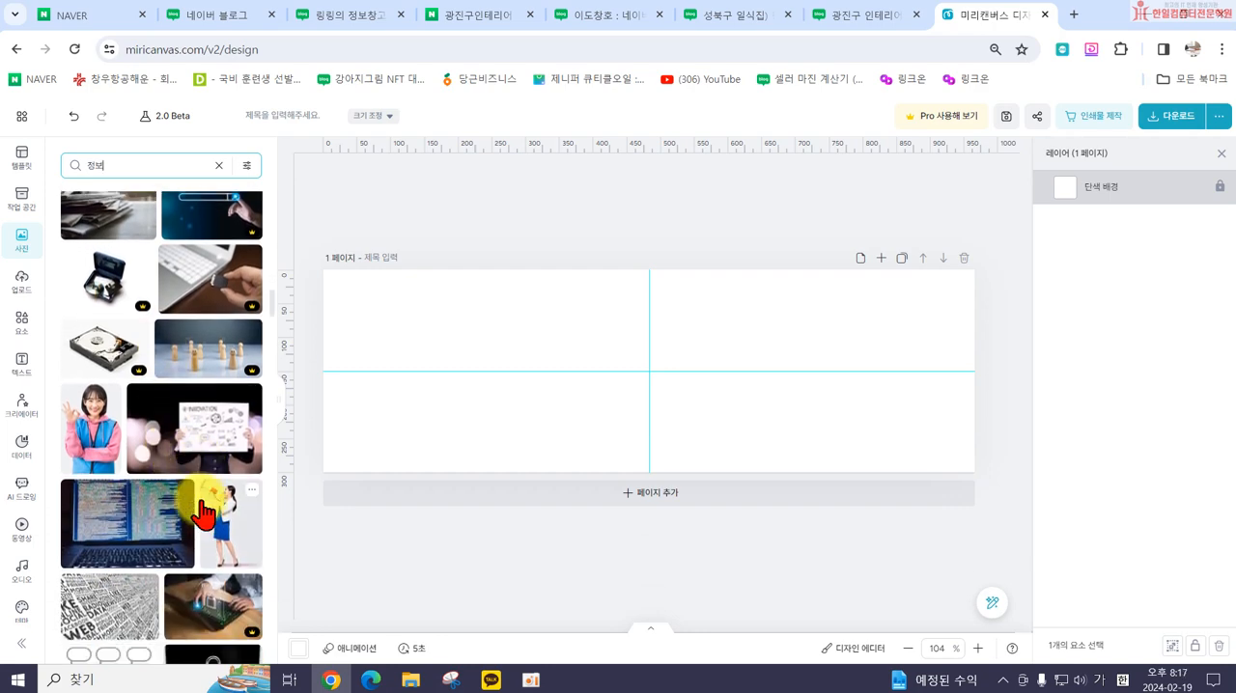
scroll(181, 520, "down", 6)
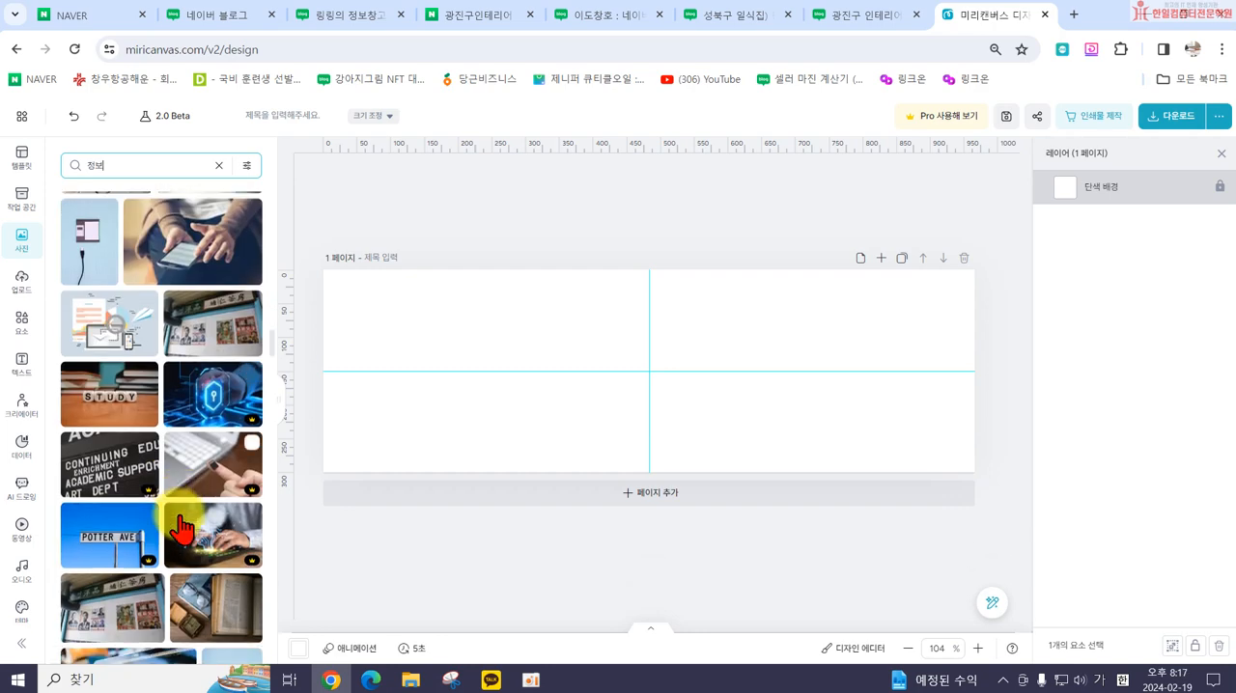
scroll(177, 502, "down", 8)
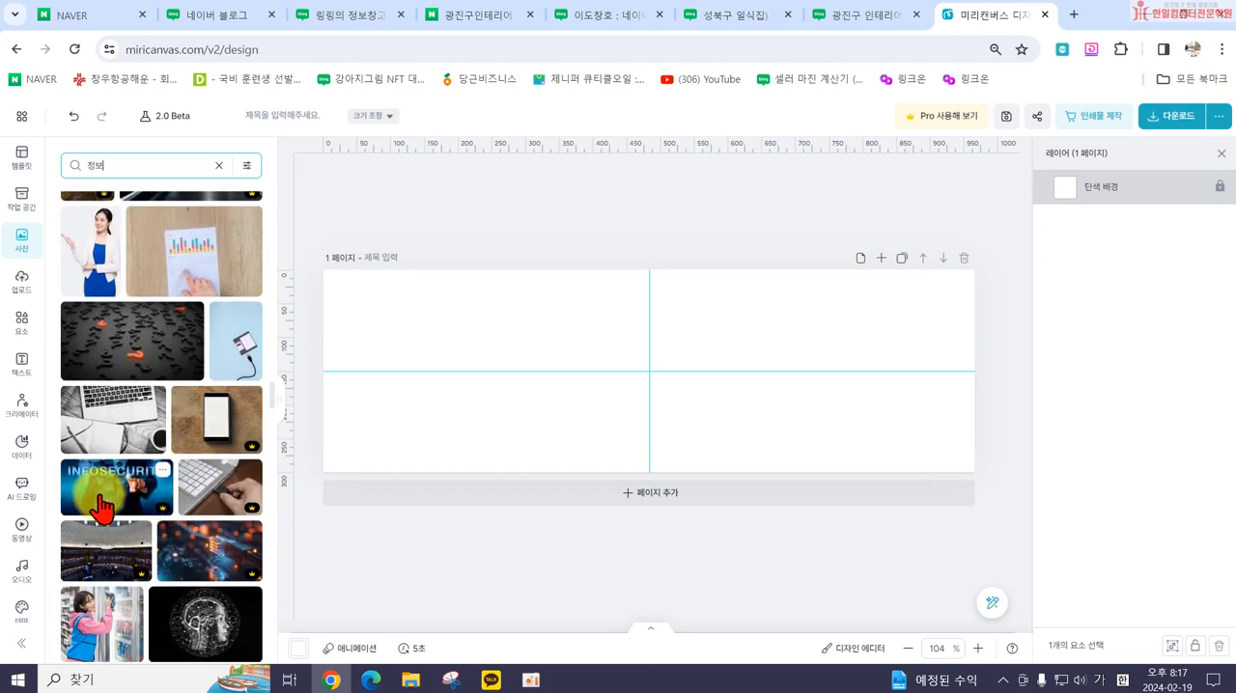
left_click(104, 445)
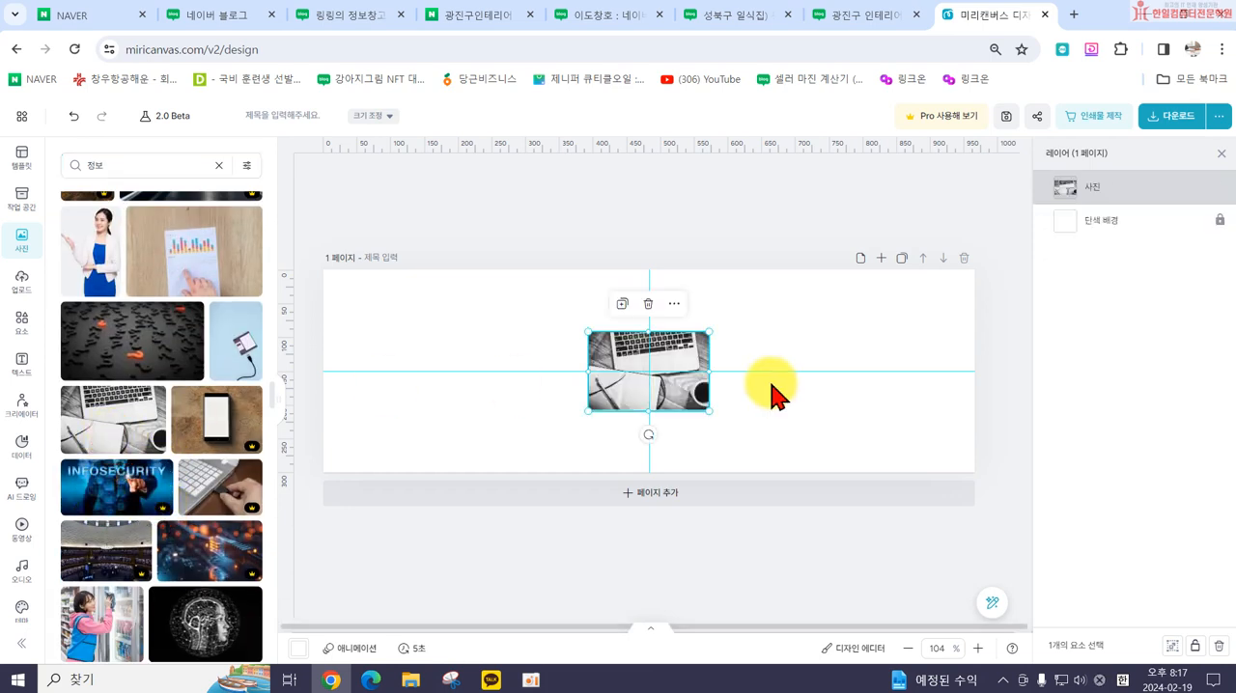
Step: Enlarge the photo to the full canvas width and position it so the notebook, pen and coffee cup fill the banner
left_click_drag(581, 408, 290, 530)
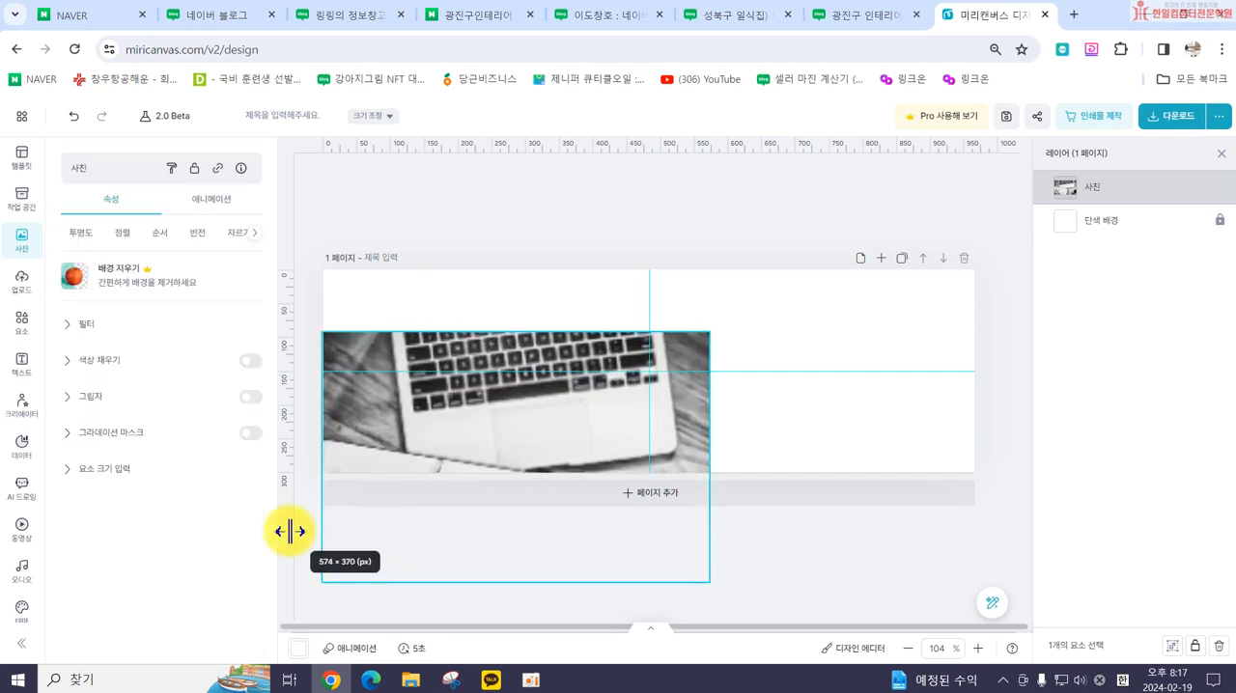
left_click_drag(519, 447, 522, 366)
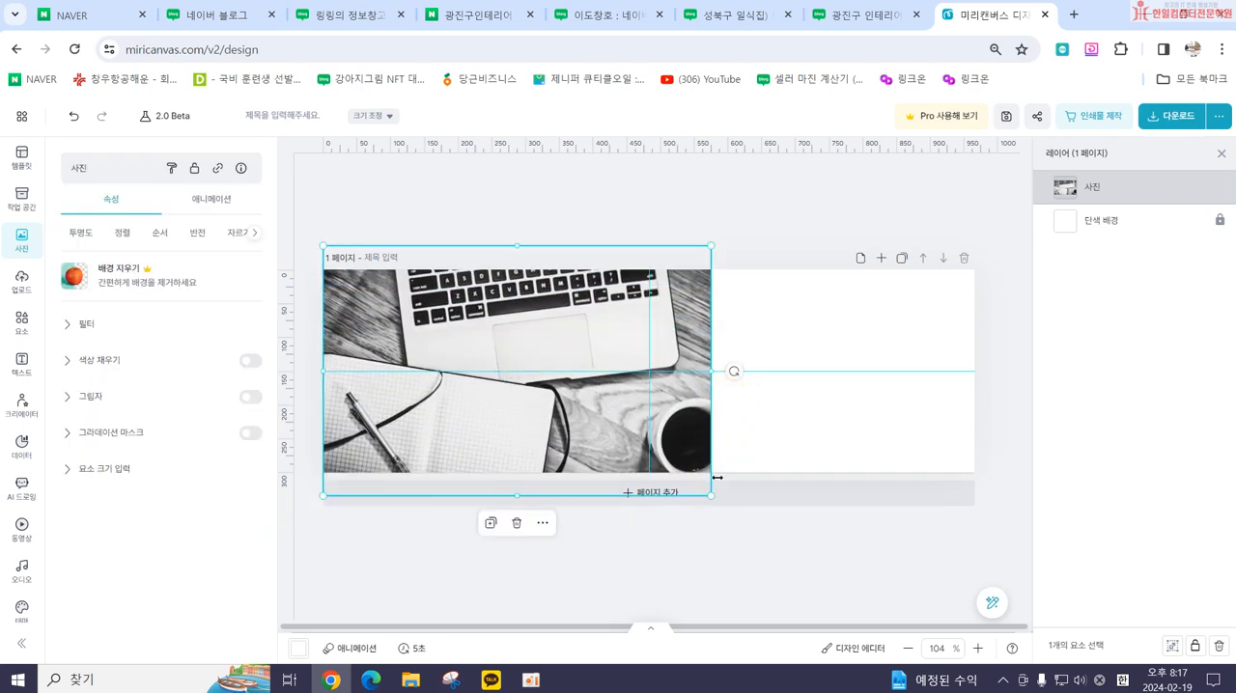
left_click_drag(715, 496, 990, 618)
left_click_drag(780, 410, 762, 253)
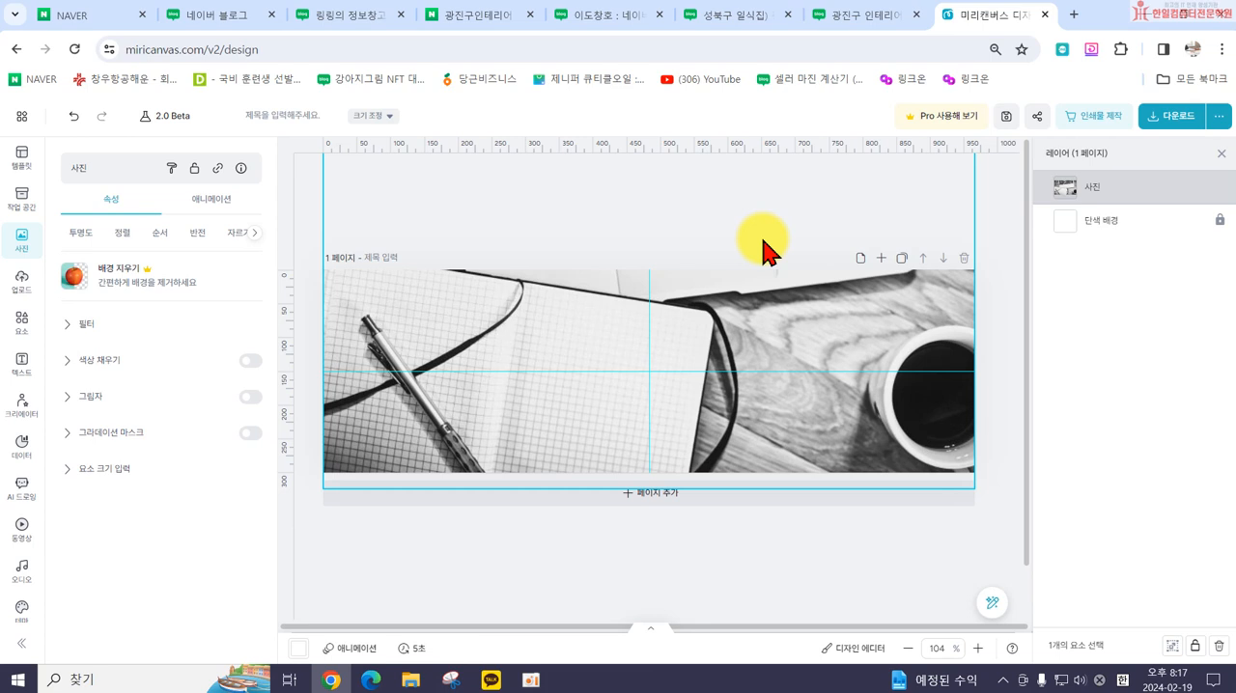
left_click(538, 550)
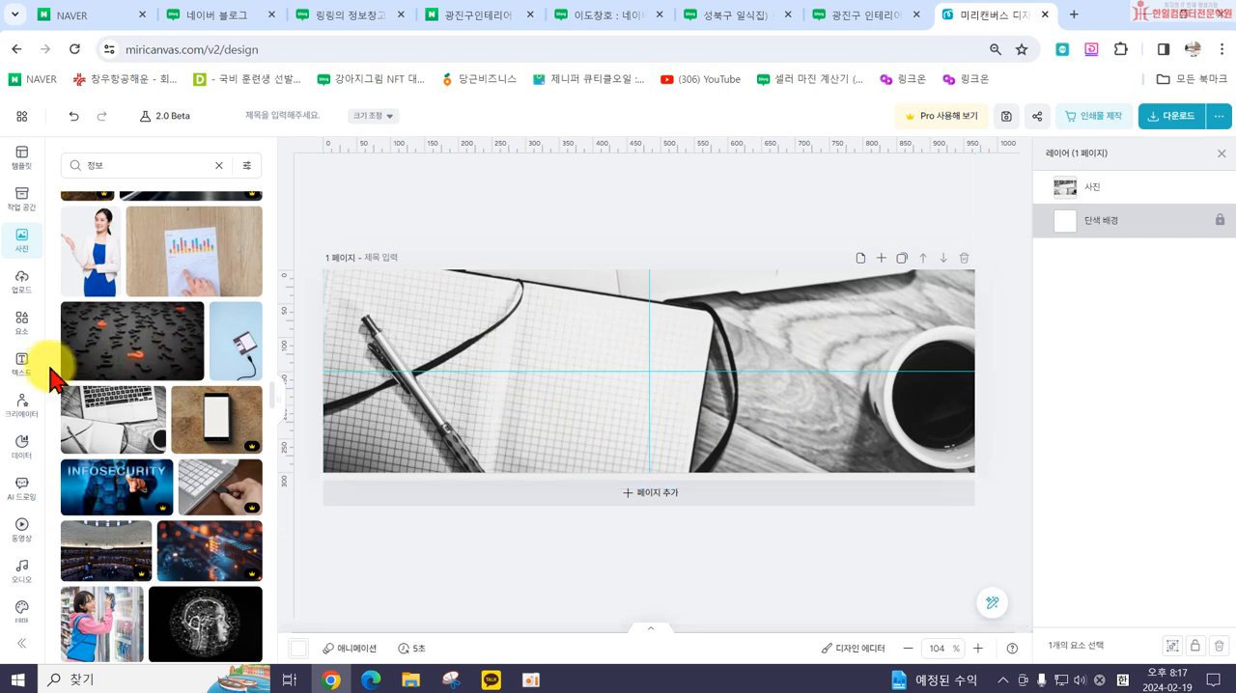
Step: Add a title text reading 링링의 정보창고, enlarge it to about size 45.3 and place it in the middle of the banner
left_click(21, 375)
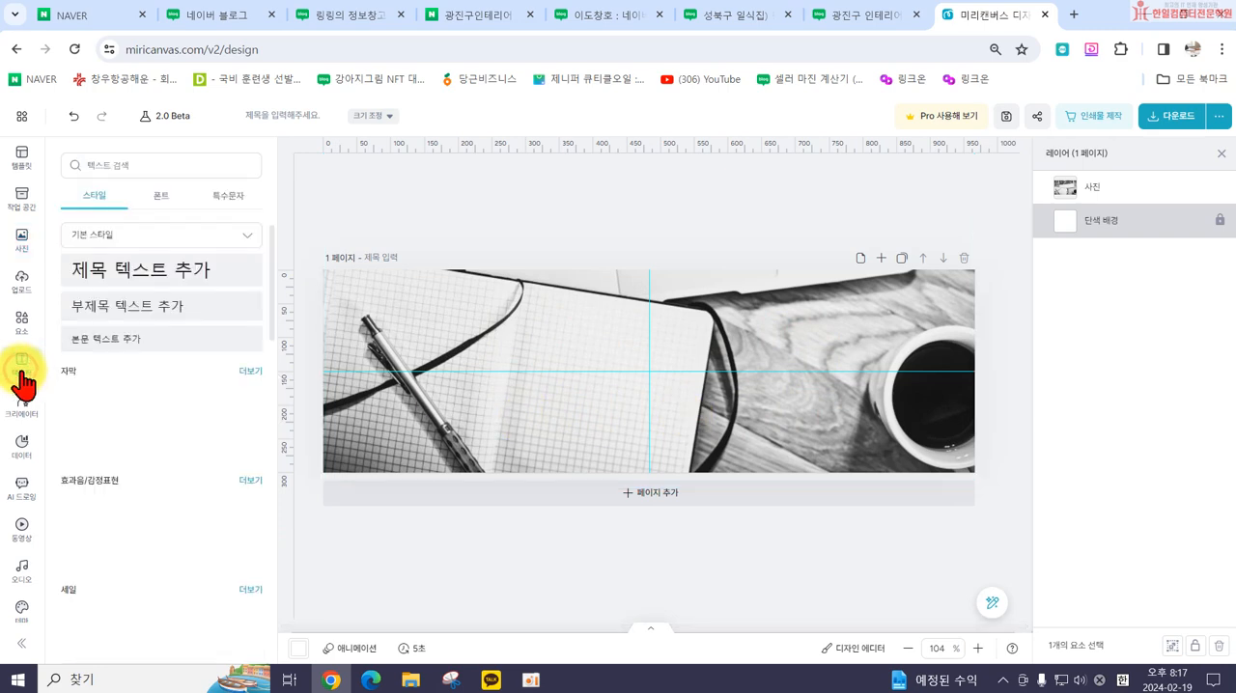
left_click(94, 276)
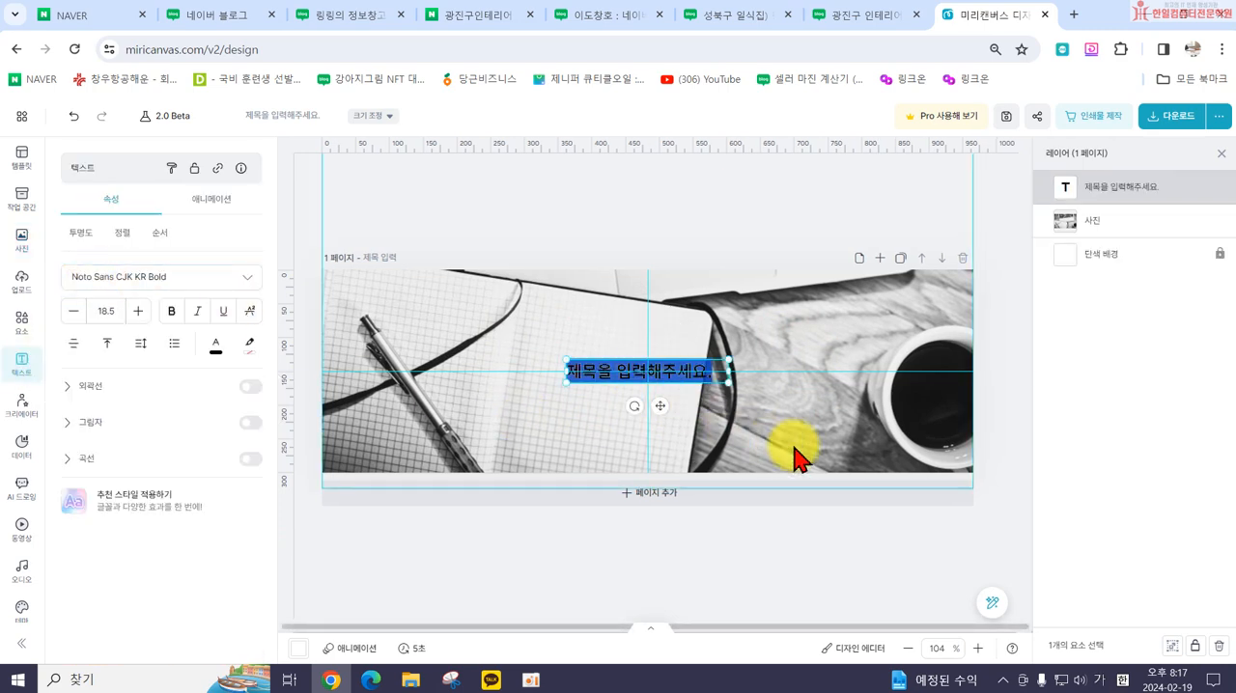
type("요")
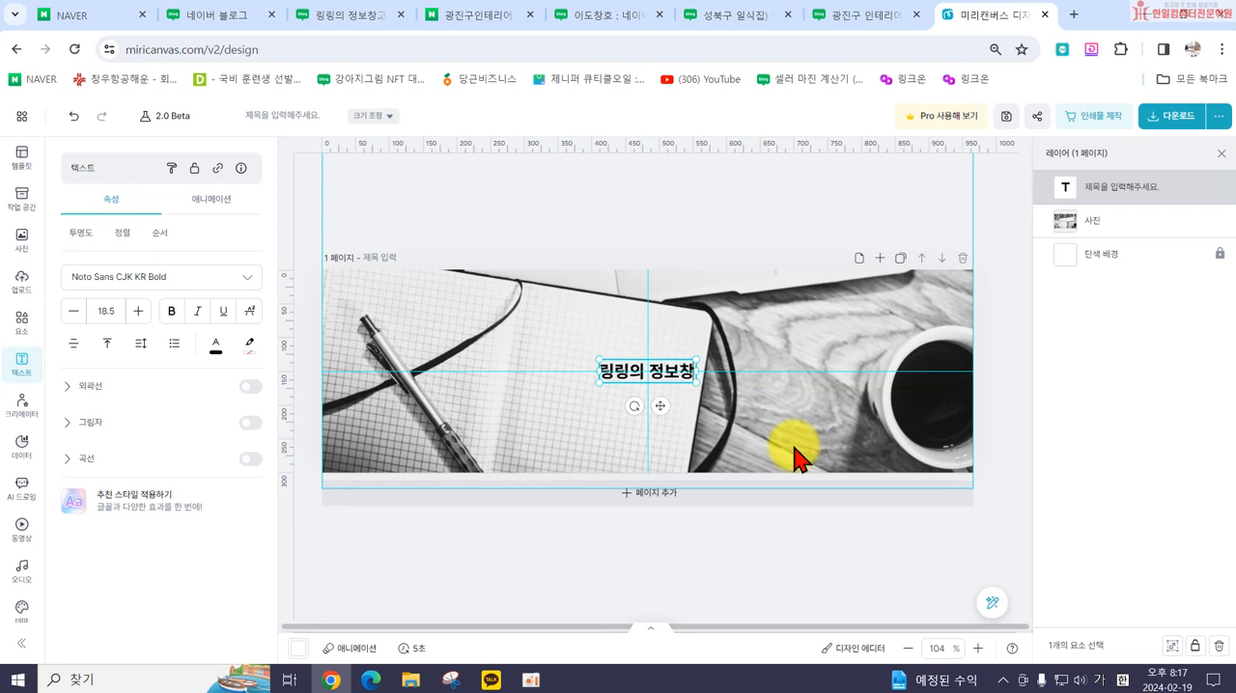
left_click(700, 399)
left_click(686, 373)
left_click_drag(702, 381, 798, 397)
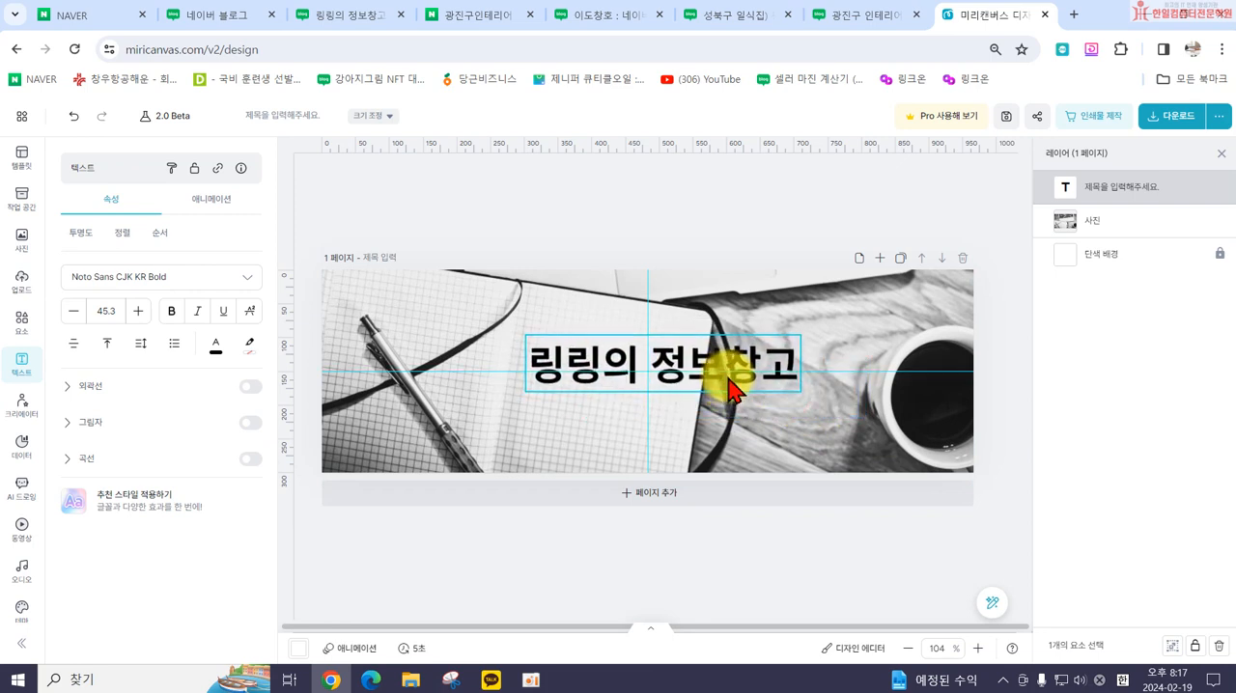
left_click(730, 390)
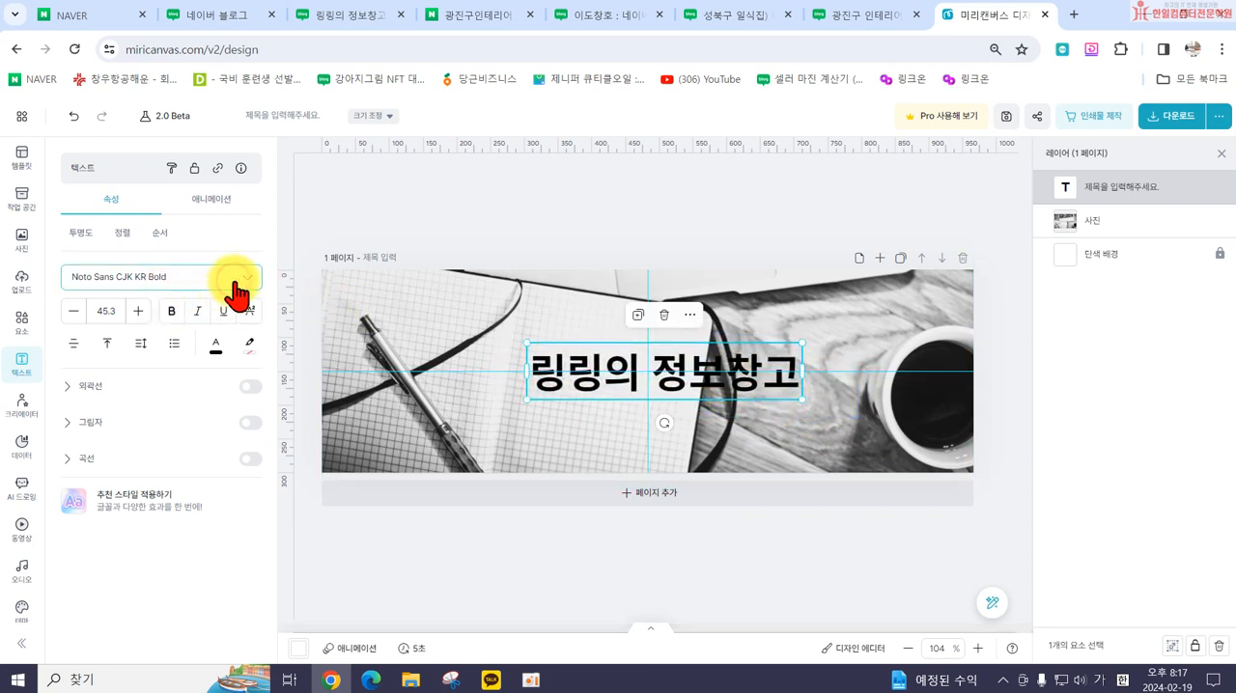
Step: Change the title text's font to 안동엄마까투리 from the favourite fonts
left_click(237, 287)
scroll(169, 487, "down", 5)
left_click(123, 315)
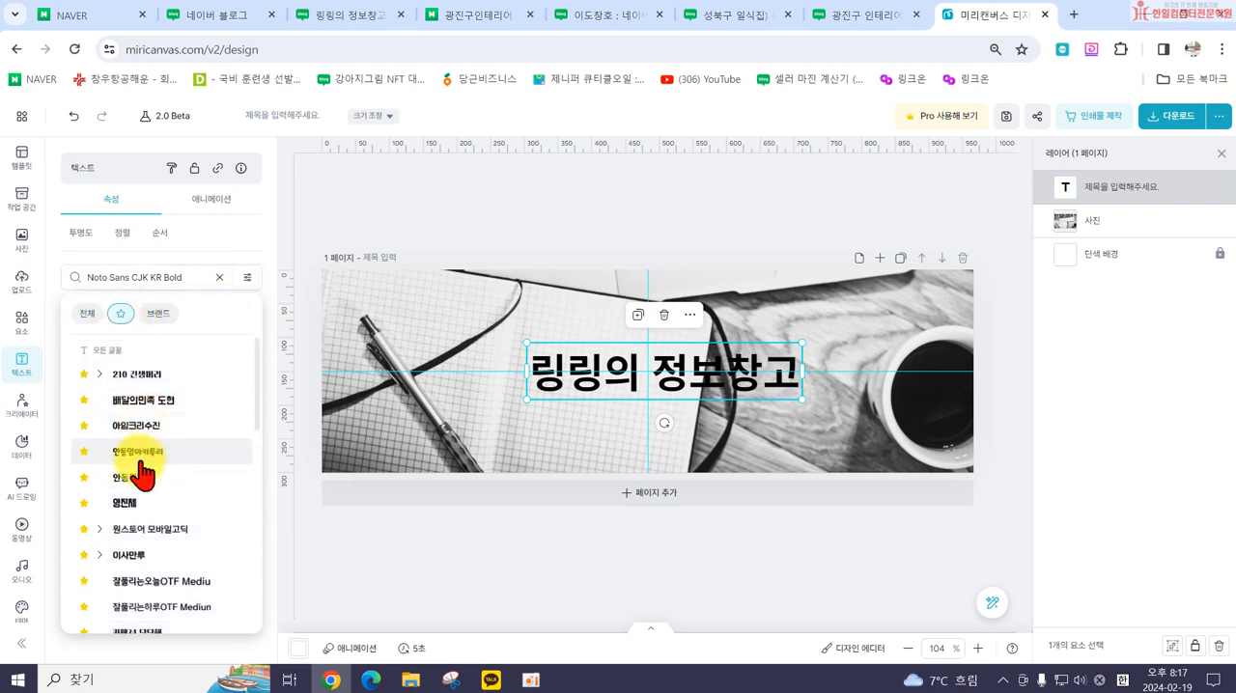
left_click(137, 454)
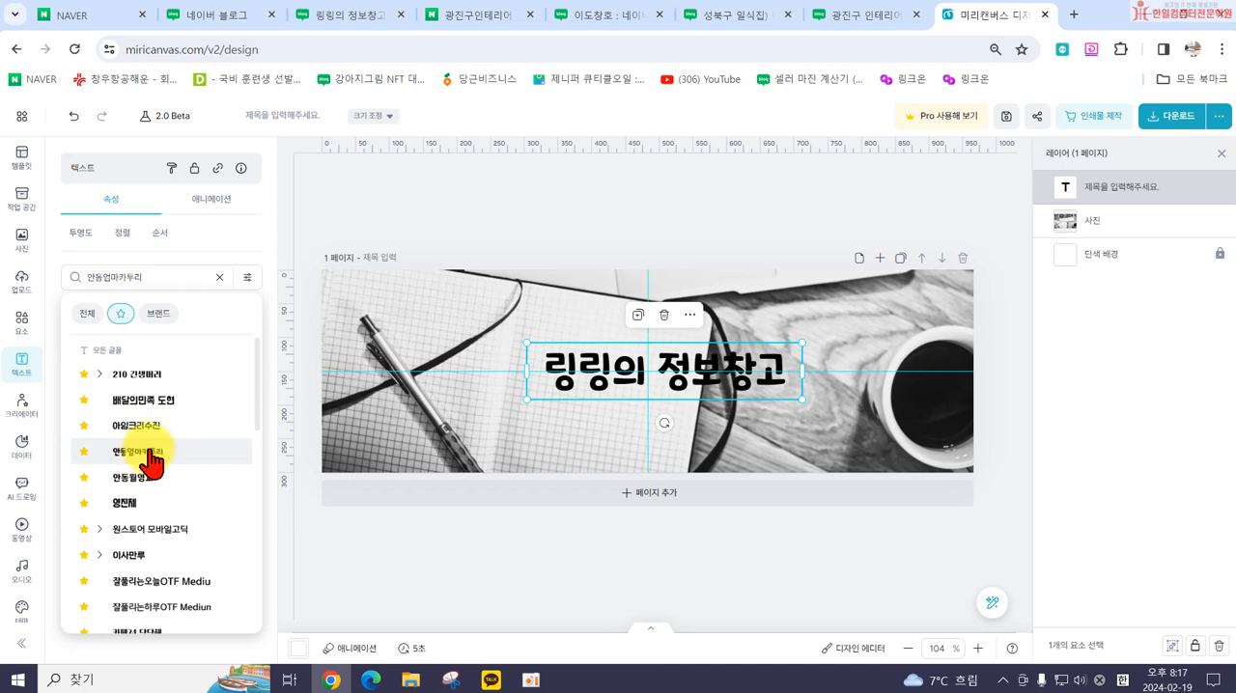
left_click(224, 244)
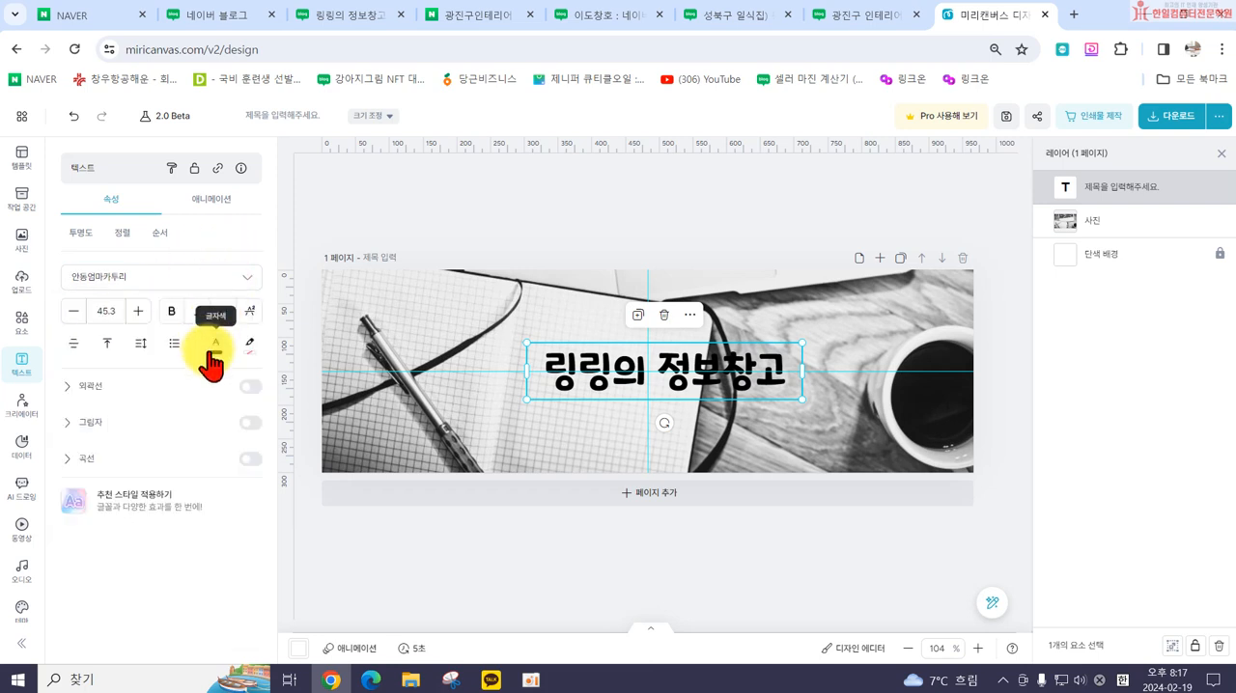
Step: Give the title text a white (#FFFFFF) outline (외곽선) with a thickness of 23
left_click(91, 386)
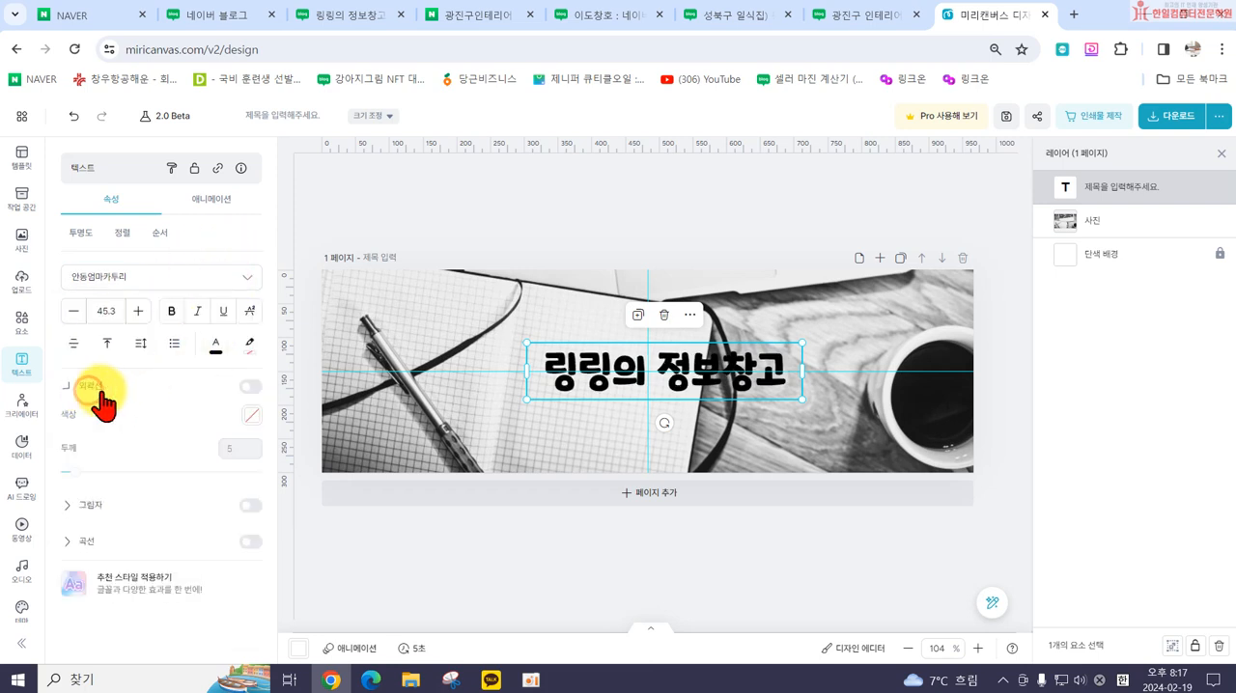
left_click(253, 414)
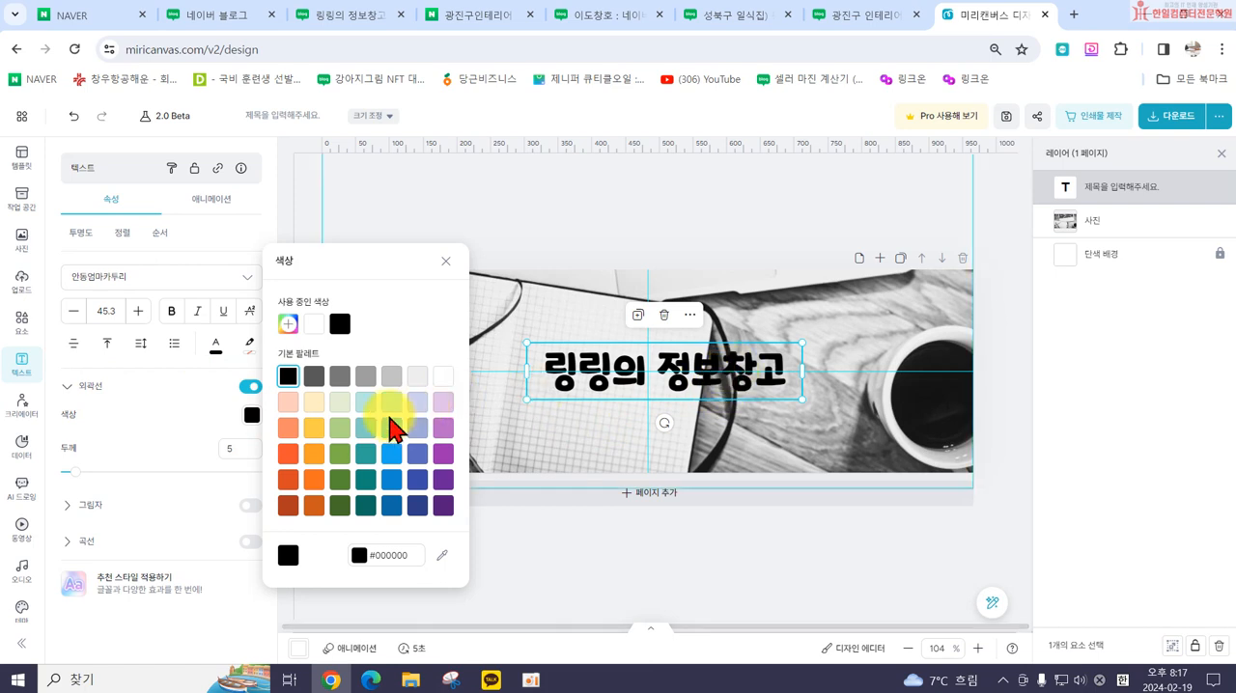
left_click(443, 379)
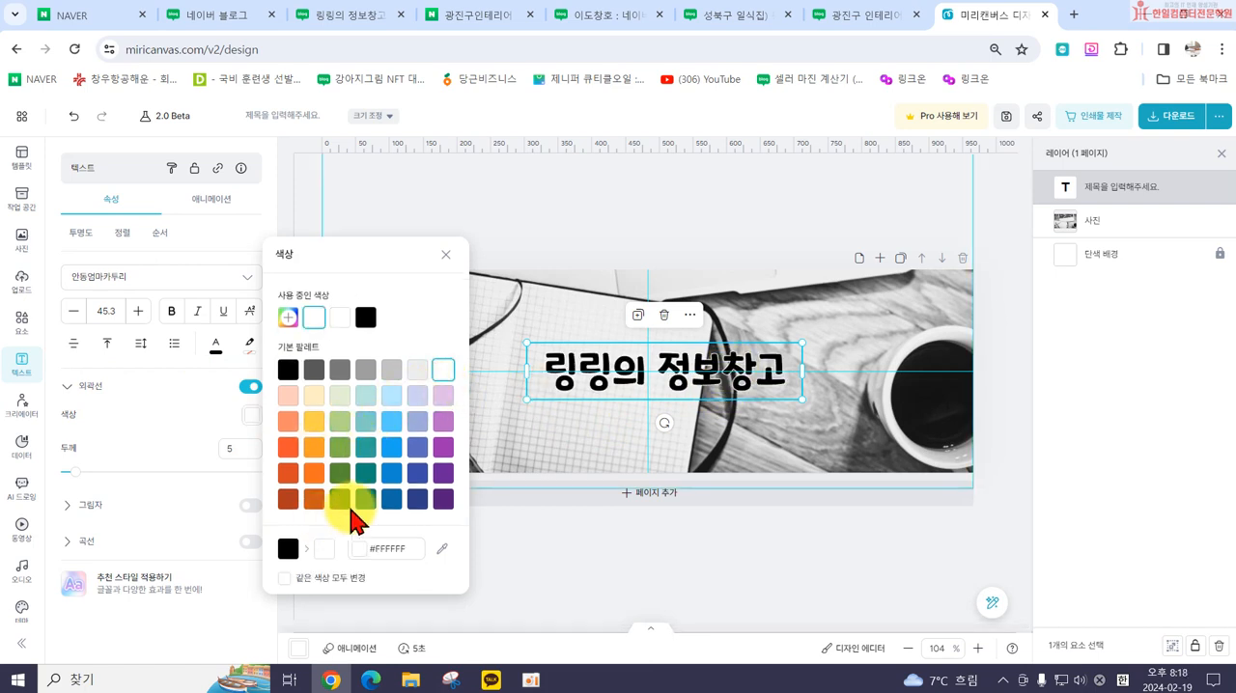
left_click(447, 257)
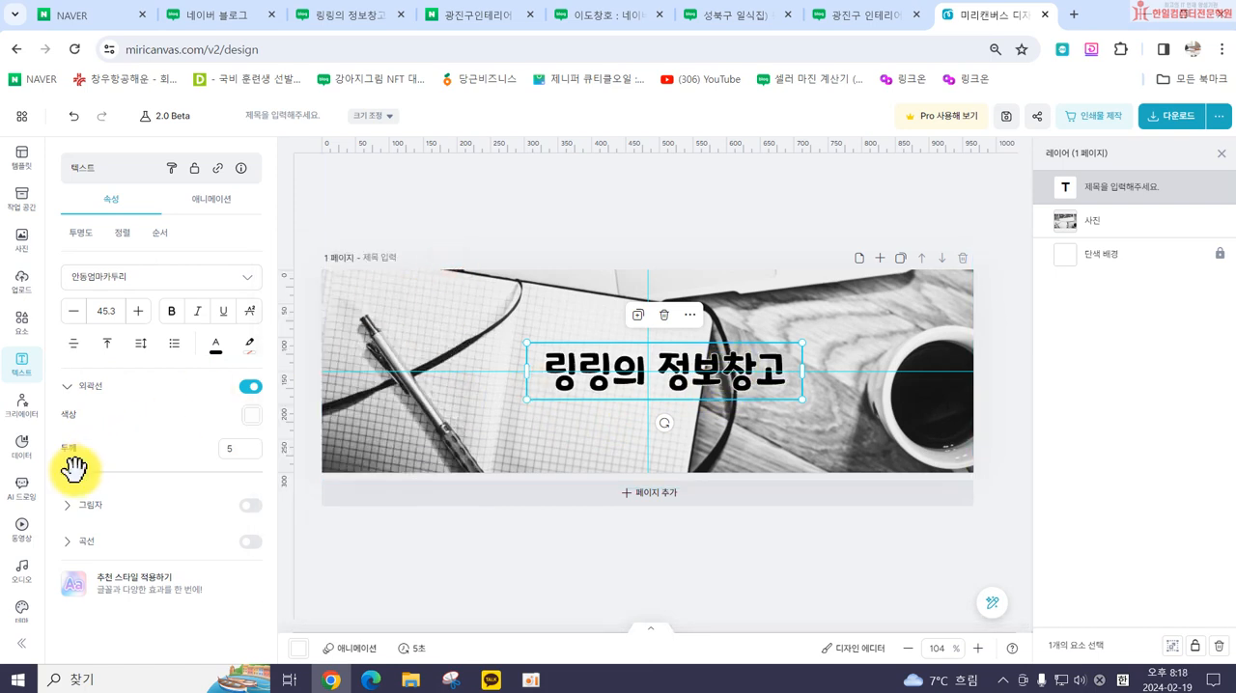
left_click_drag(93, 469, 106, 470)
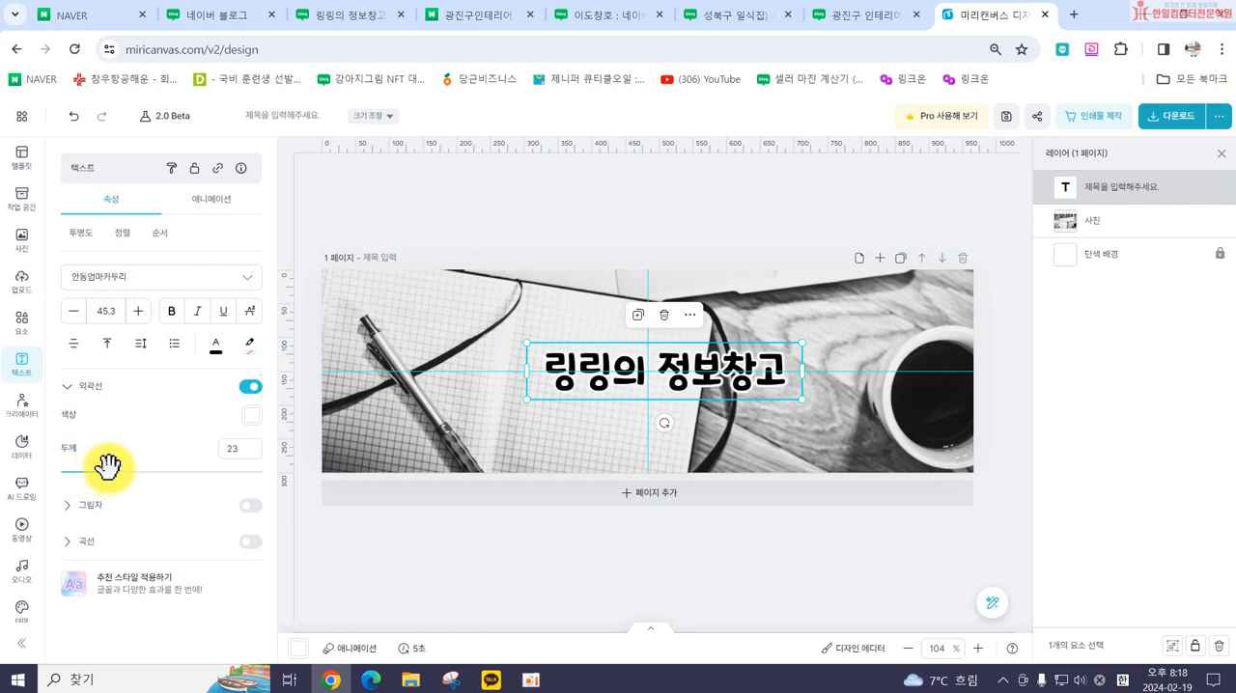
Step: Change the title text's colour to the teal from the default palette (기본 팔레트) and deselect the text
left_click(213, 347)
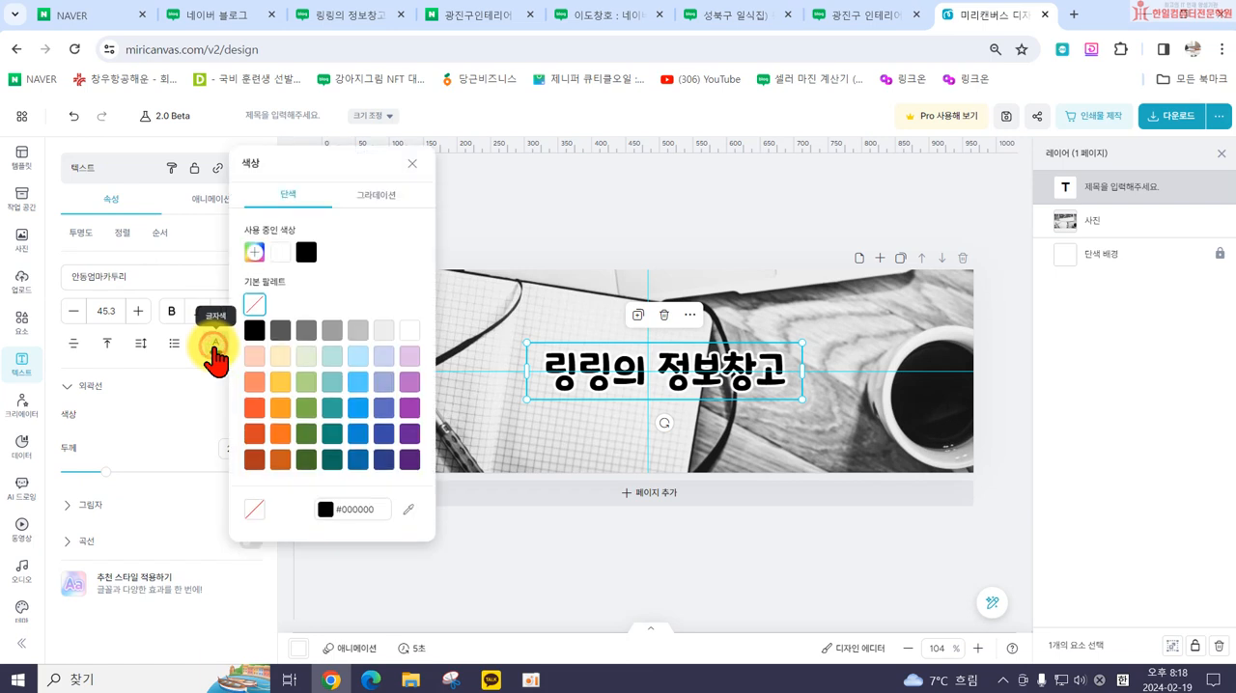
left_click(331, 332)
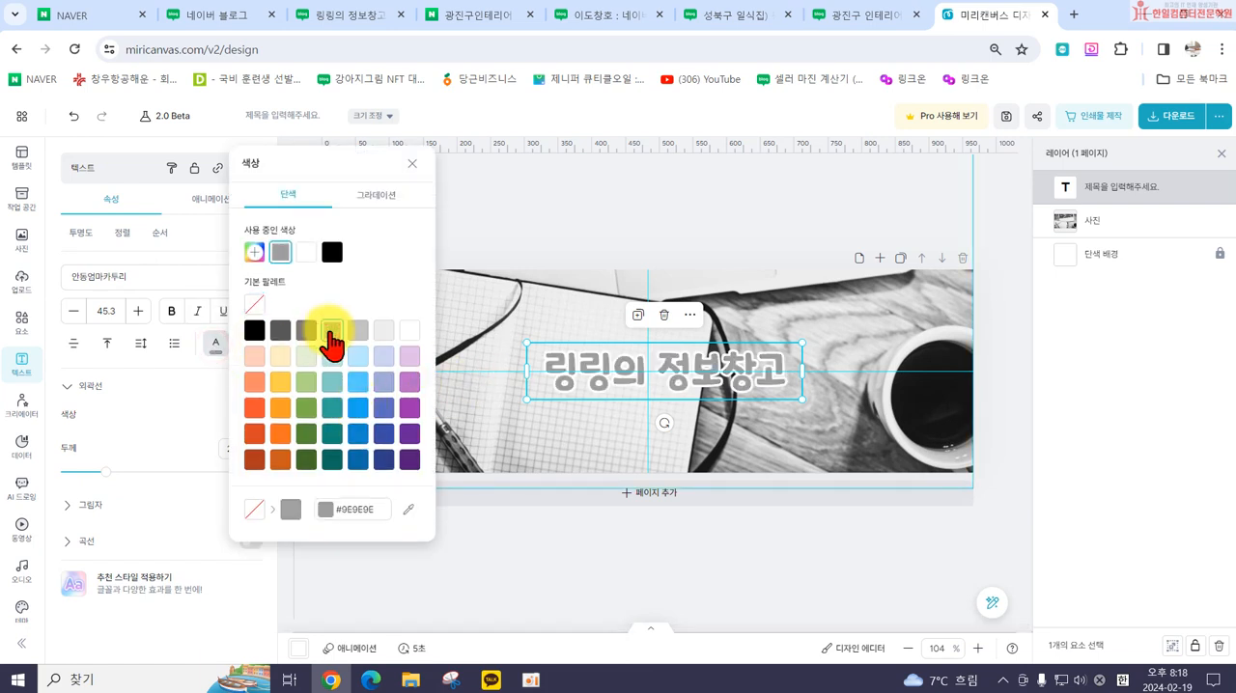
left_click(358, 382)
left_click(384, 408)
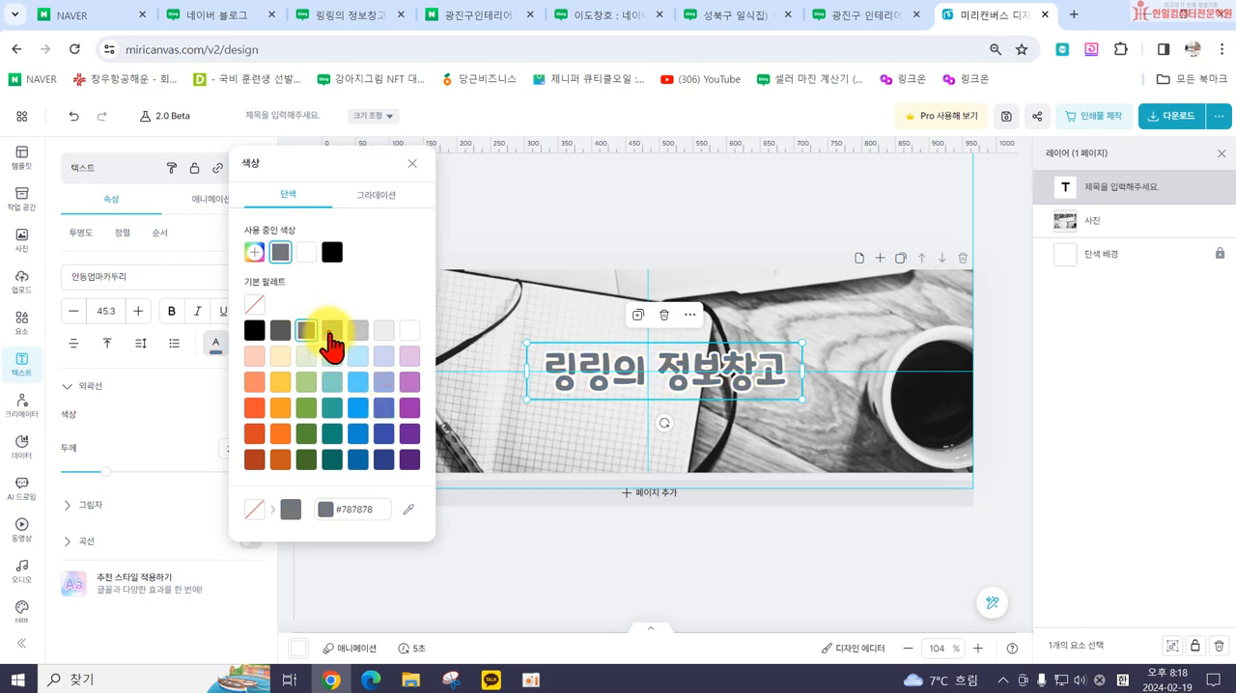
left_click(330, 333)
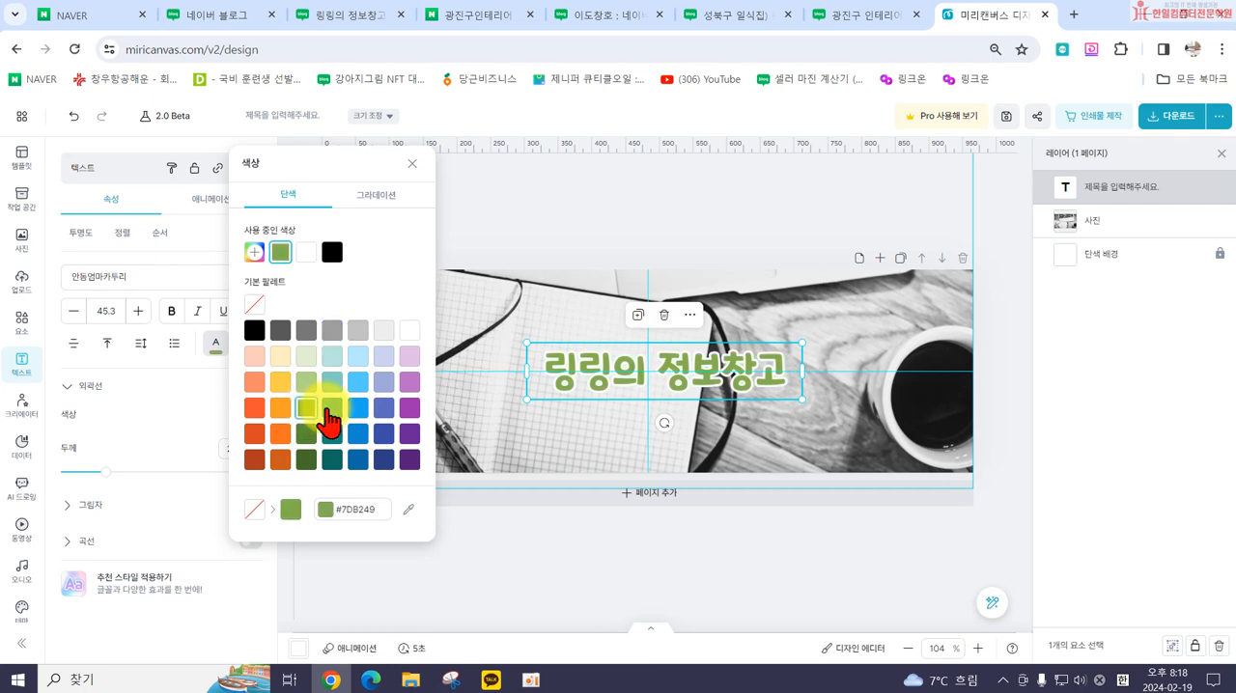
left_click(328, 413)
left_click(617, 550)
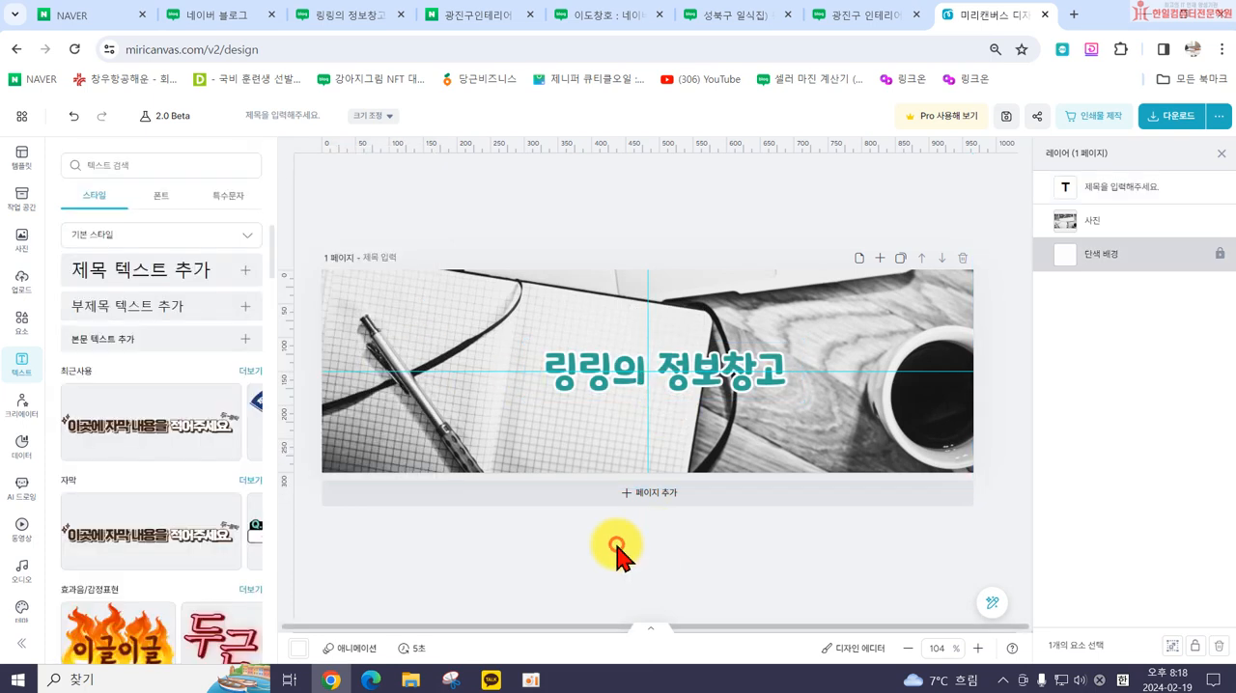
Step: Start a high-resolution (고해상도) PNG download of the banner design
left_click(1174, 129)
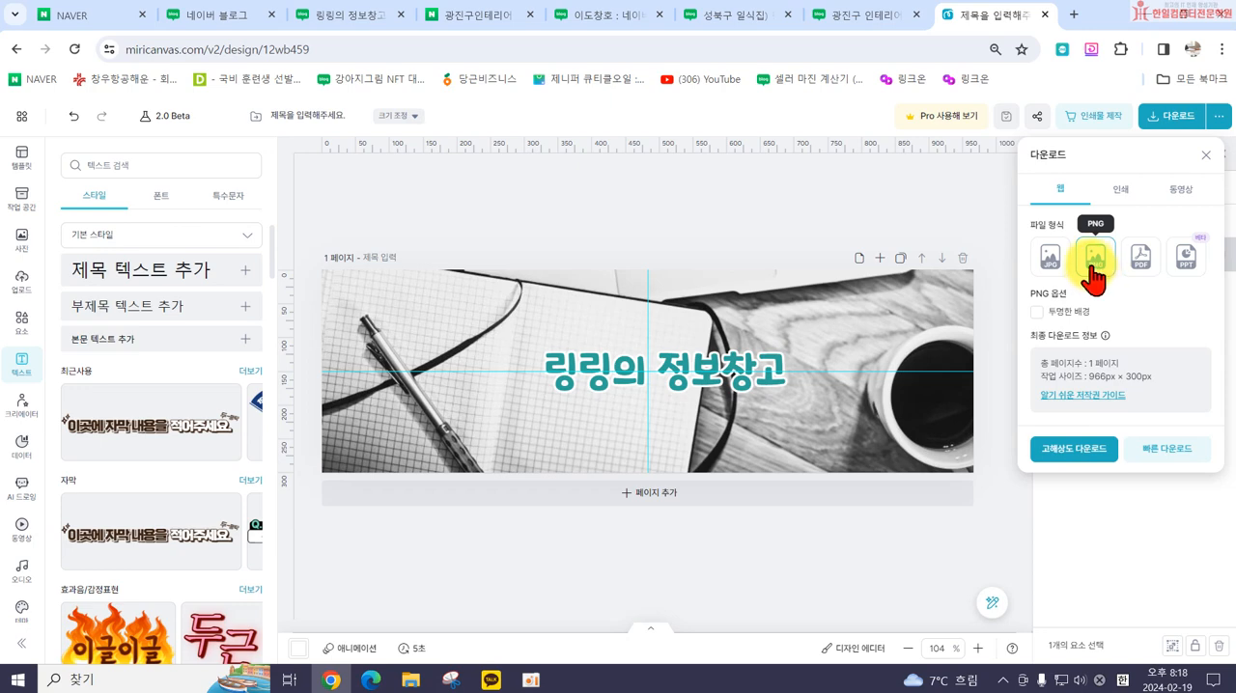
left_click(1094, 450)
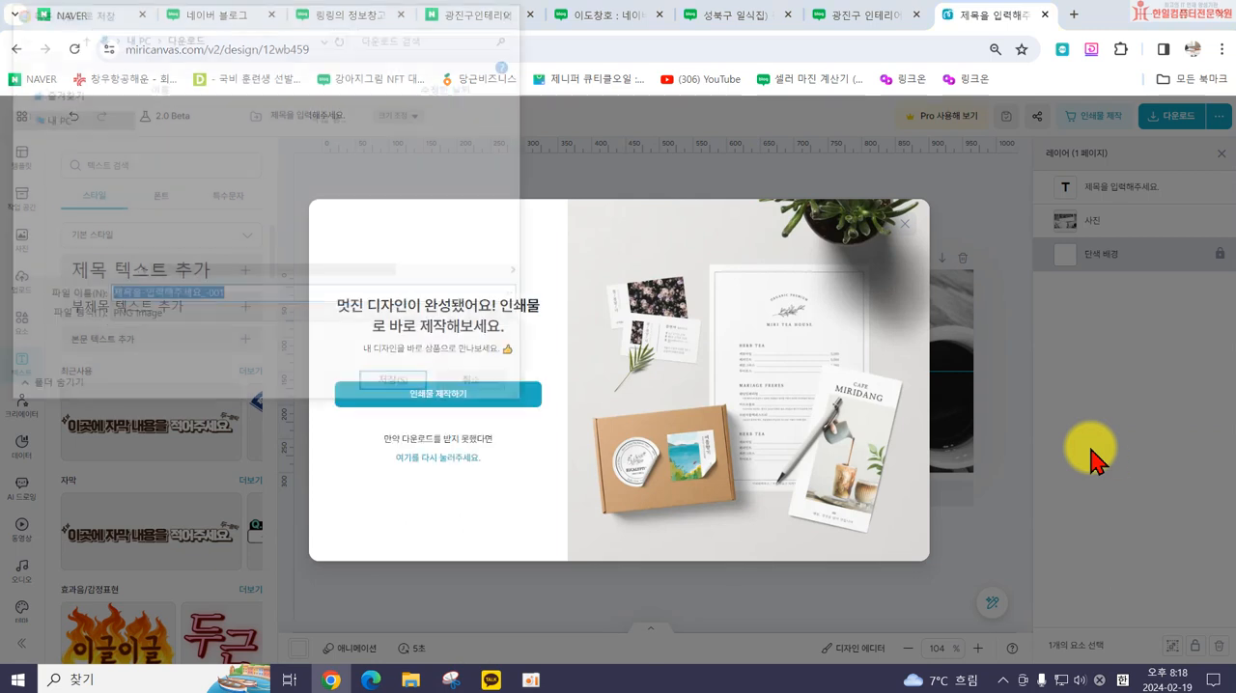
scroll(108, 164, "up", 5)
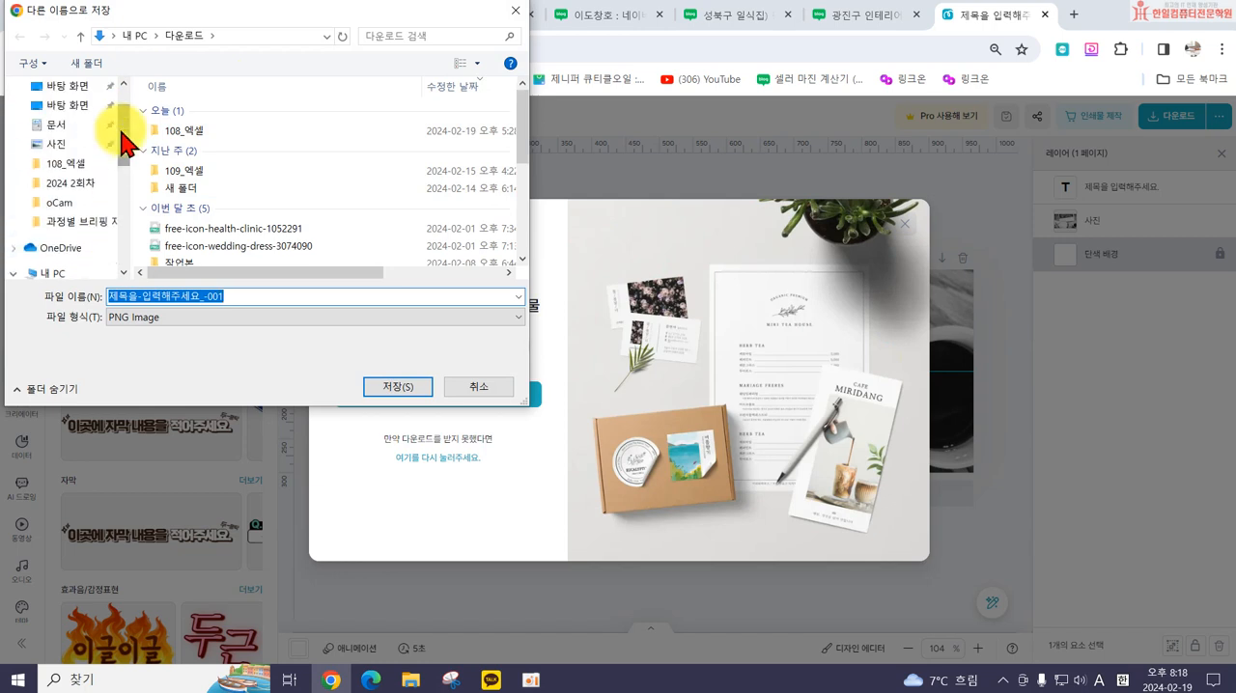
Step: Look through the desktop folders for a place to save the banner image
left_click(60, 157)
left_click(61, 138)
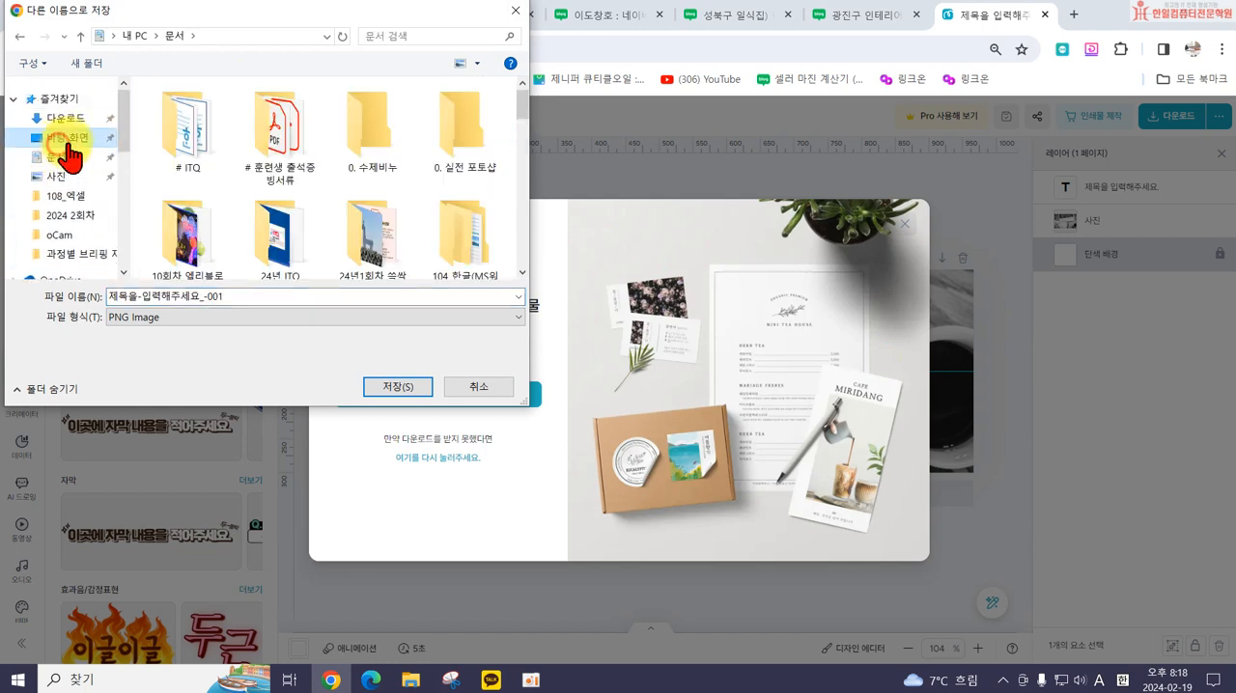
scroll(347, 174, "down", 4)
scroll(360, 188, "down", 3)
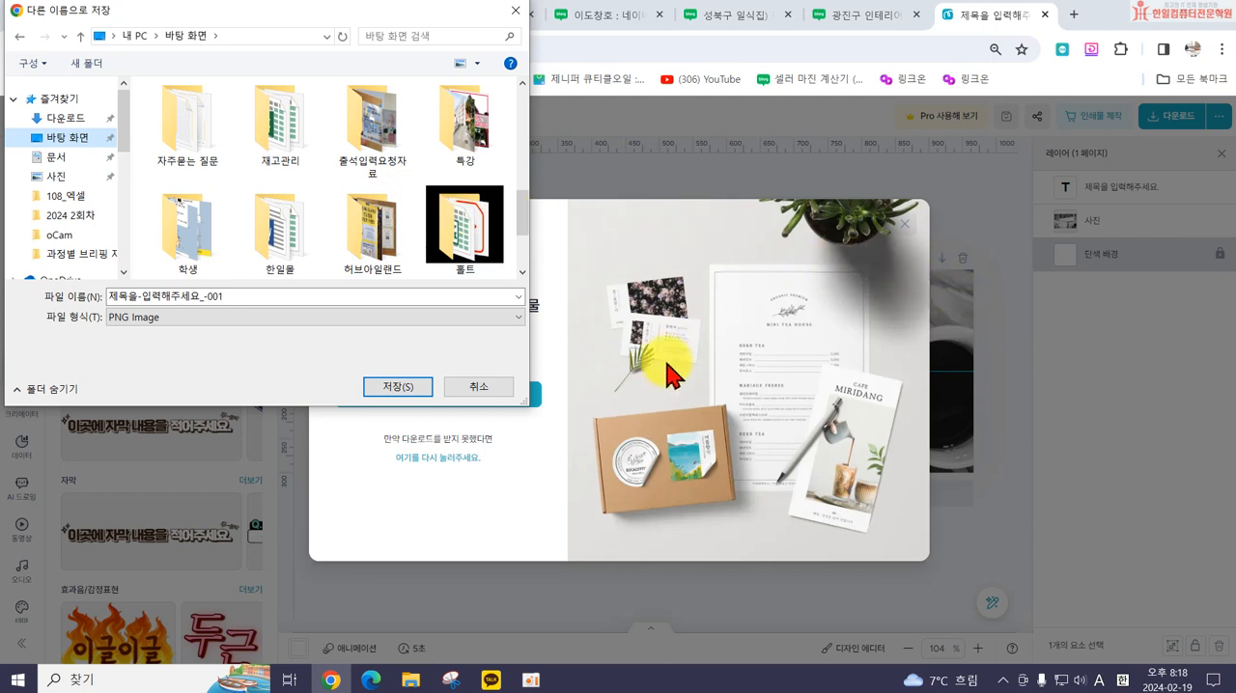
scroll(353, 237, "down", 2)
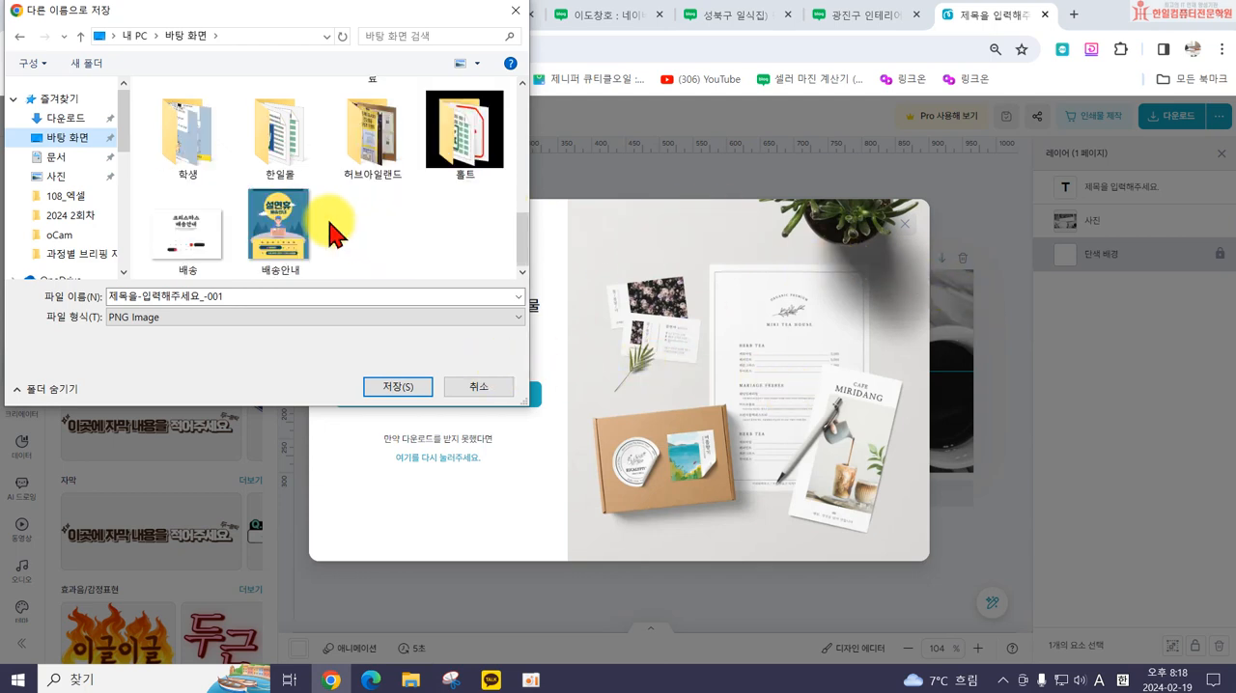
scroll(328, 232, "up", 2)
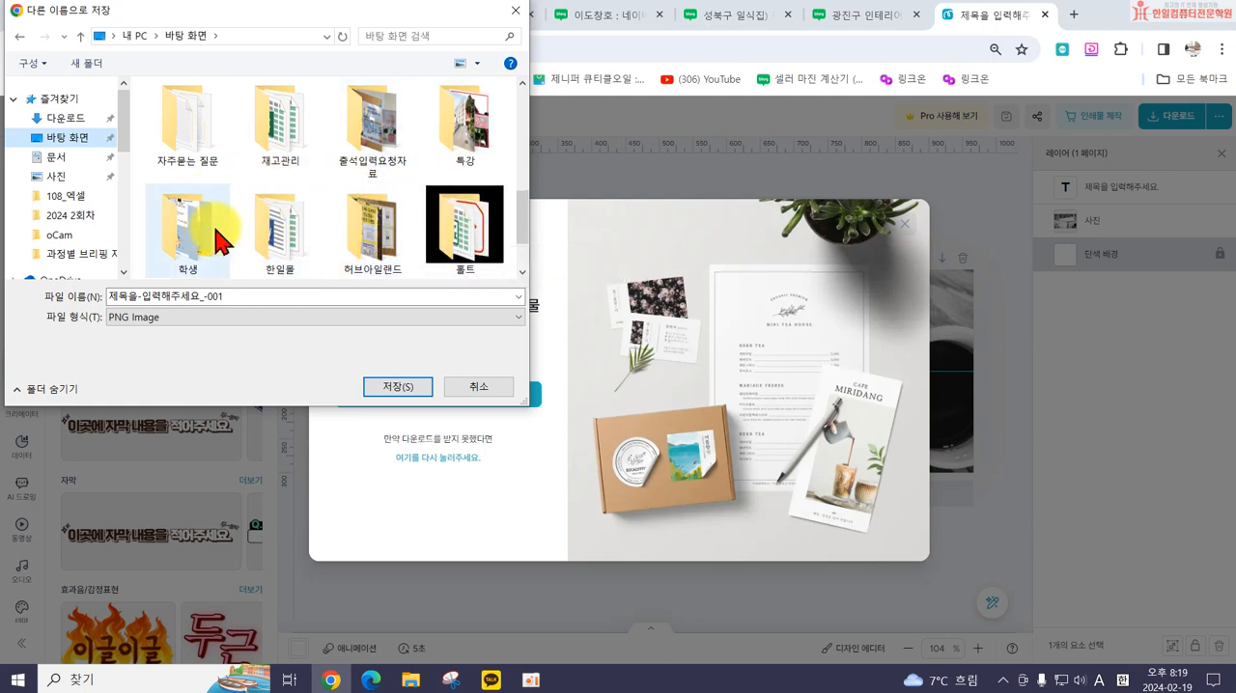
scroll(280, 237, "down", 2)
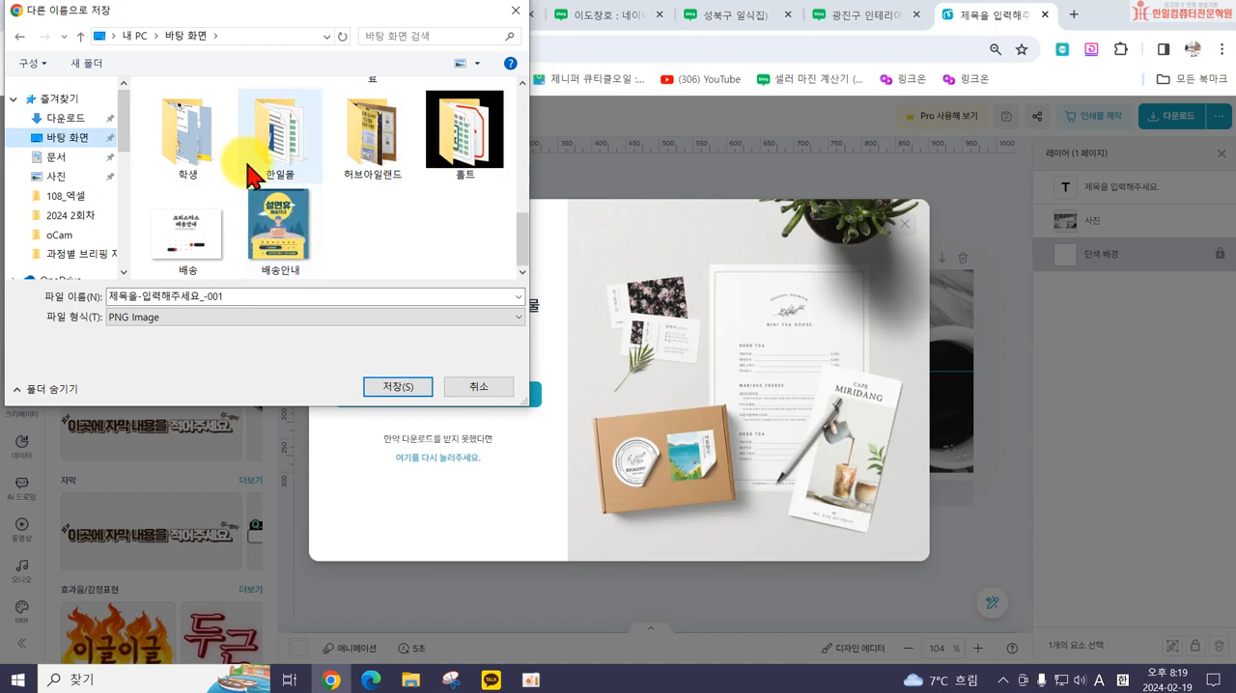
scroll(290, 197, "up", 6)
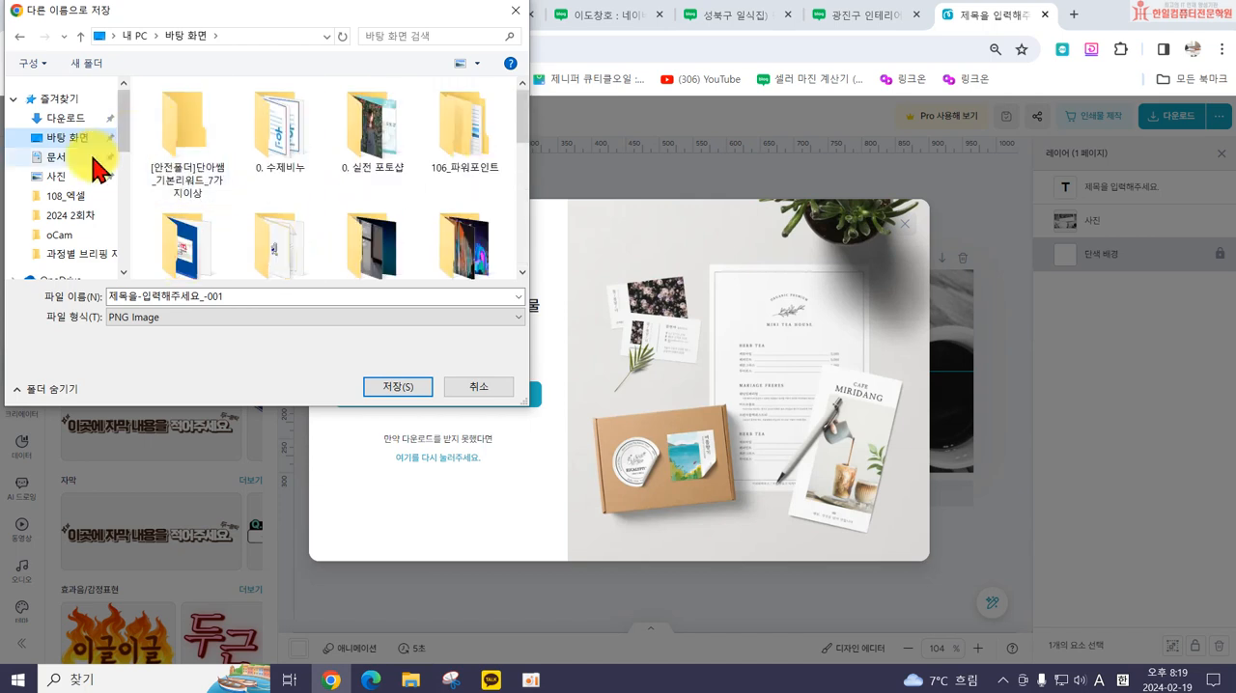
Step: Save the PNG as 블로그타이틀 in the 24년1회차 쓱싹스마트스토어 folder under 문서
left_click(56, 156)
scroll(381, 227, "down", 1)
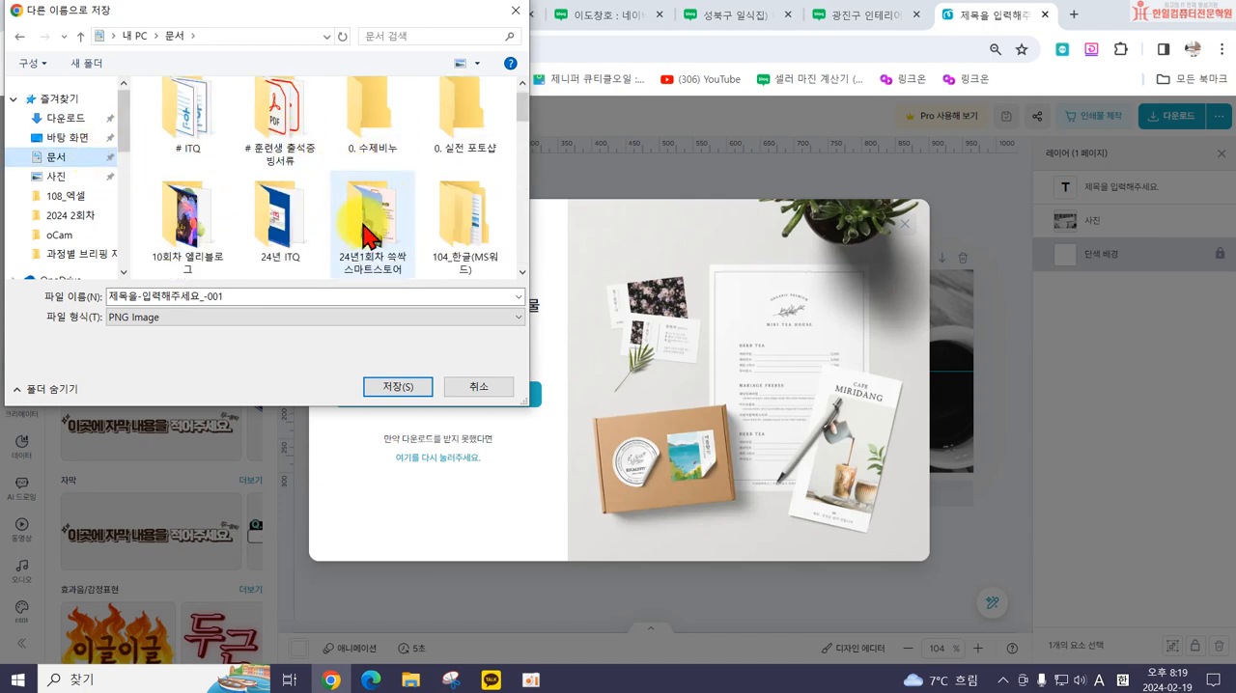
scroll(367, 231, "down", 1)
double_click(386, 97)
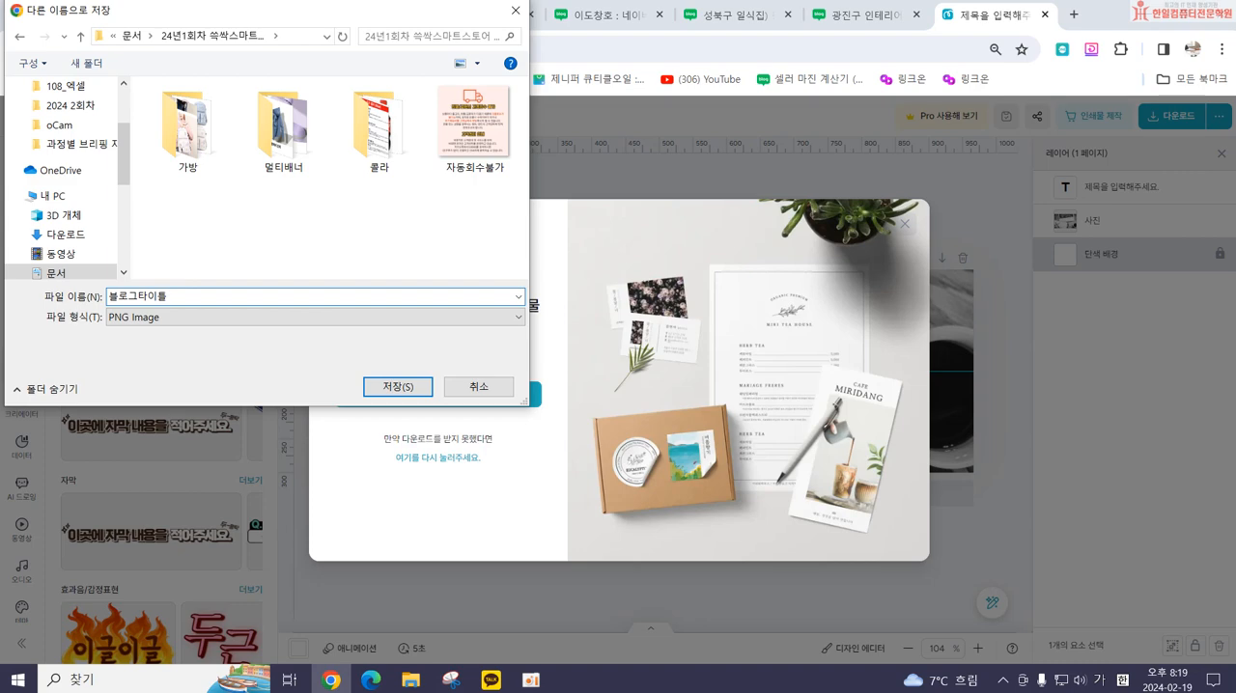
key("Return")
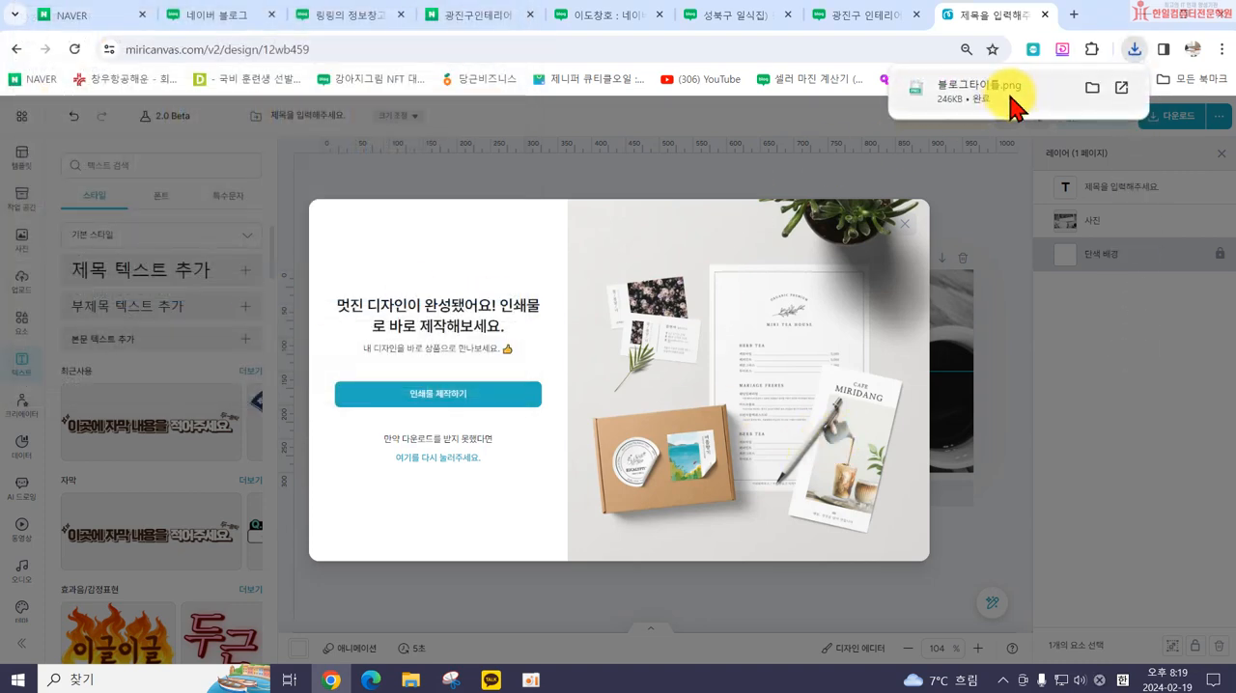
Step: Check the blog's title settings, return to the Miricanvas design and close the print-order promotion covering it
left_click(482, 15)
left_click(386, 16)
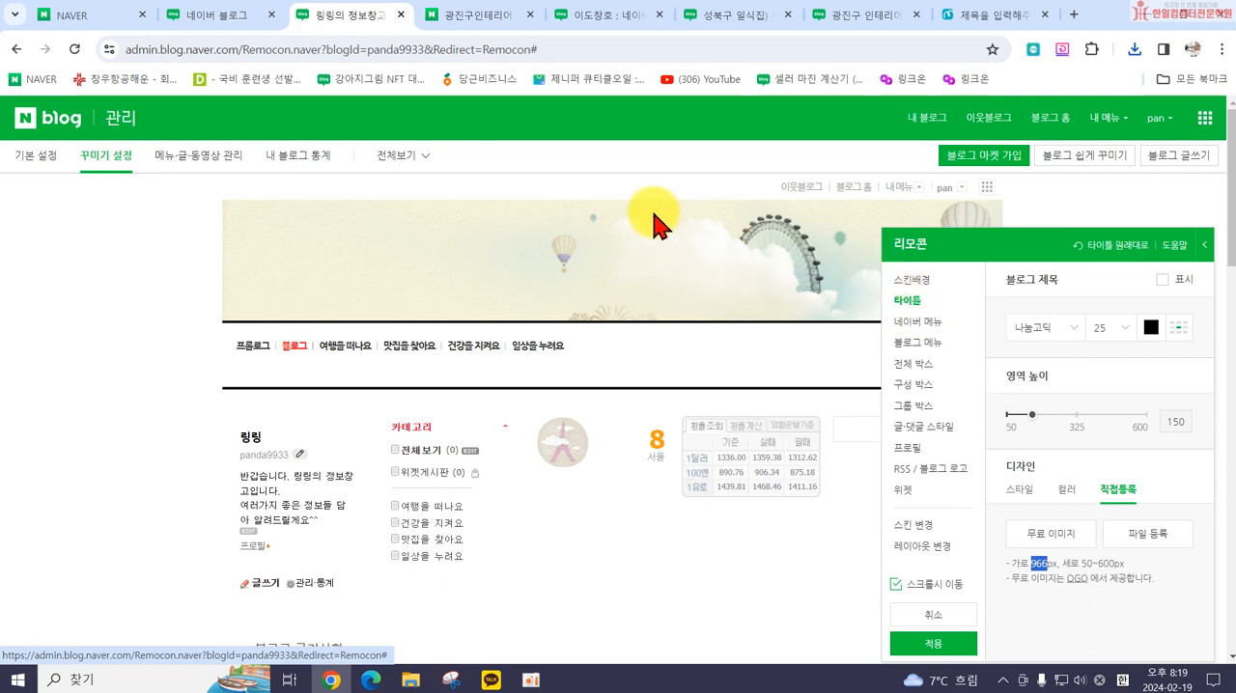
left_click(962, 17)
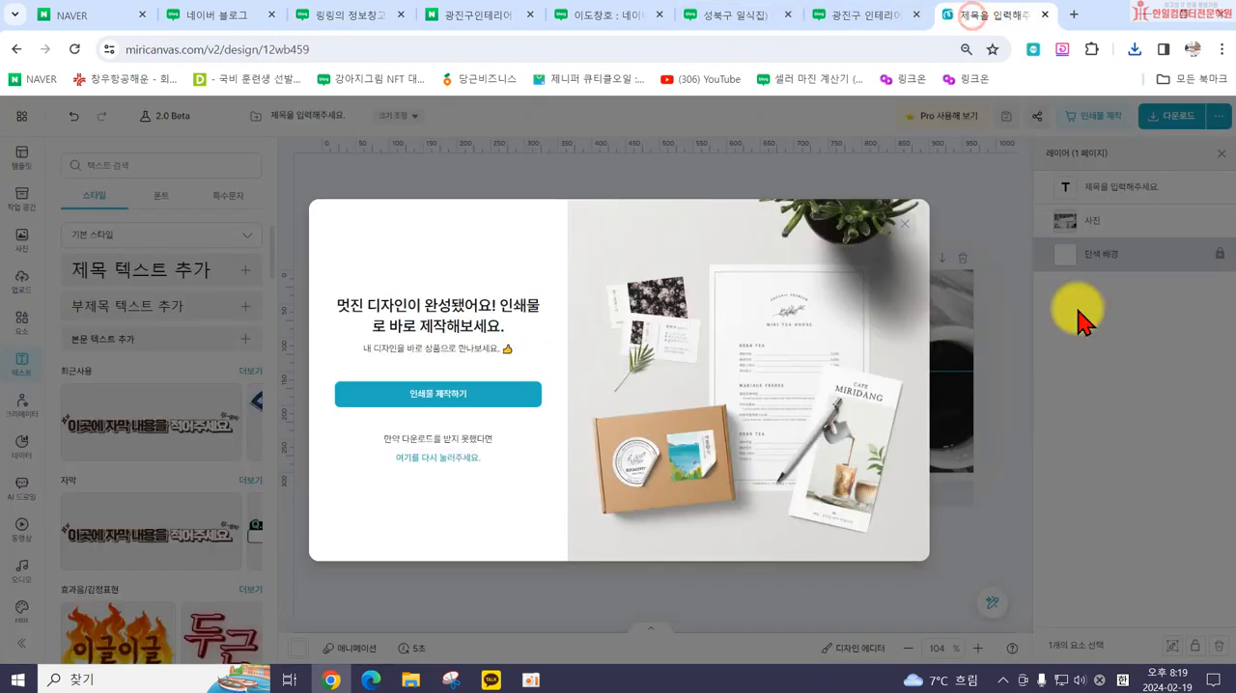
left_click(904, 222)
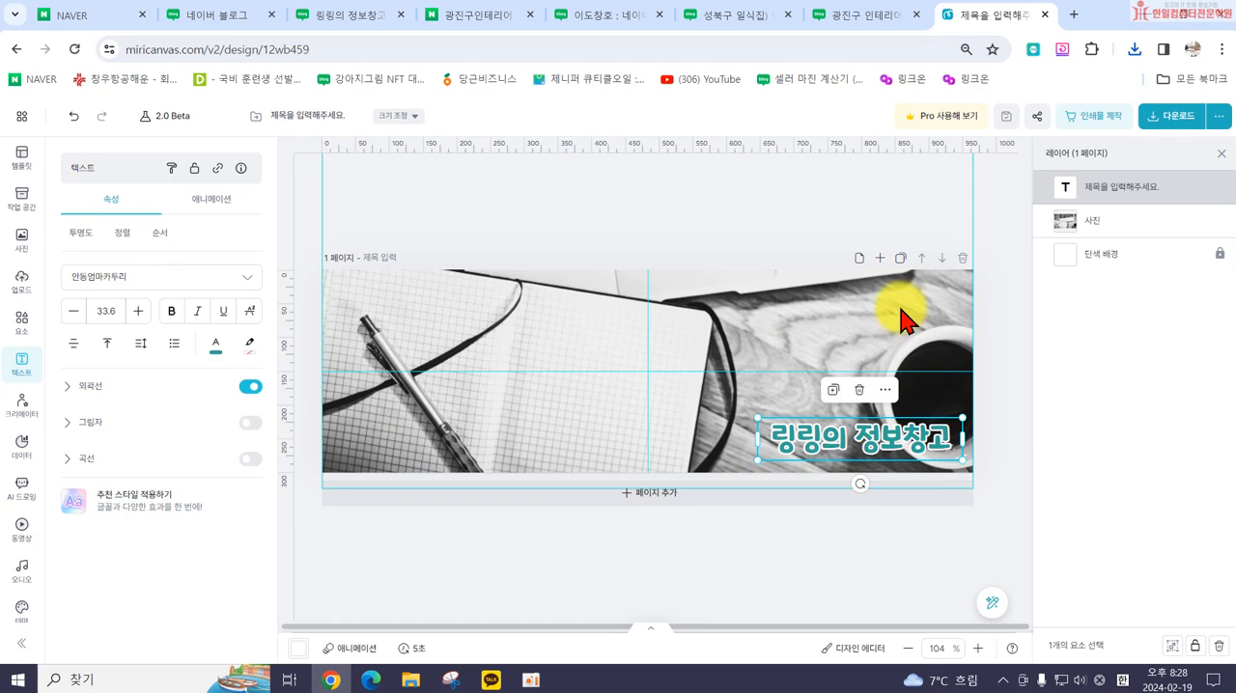
Step: Switch to the Naver blog design settings, apply the current design and confirm it
left_click(356, 17)
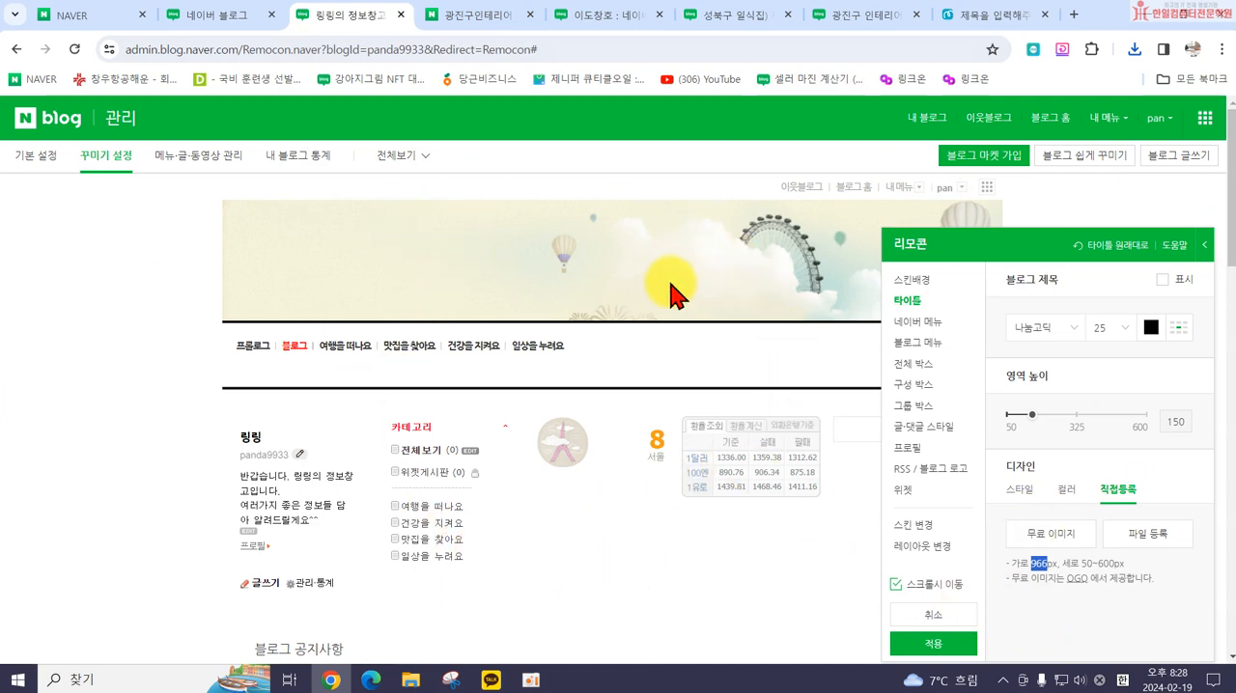
left_click(925, 645)
left_click(755, 440)
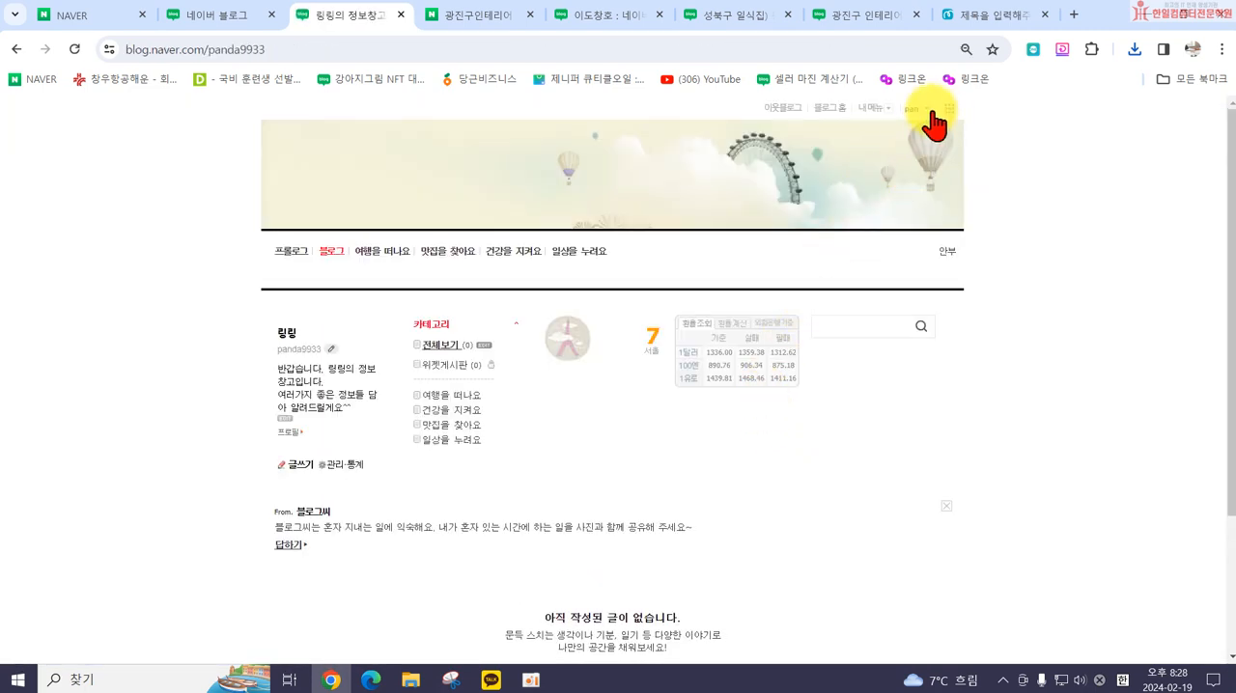
Step: Open the blog's detailed design settings (세부 디자인 설정) and set the title (타이틀) area height to 300
left_click(879, 114)
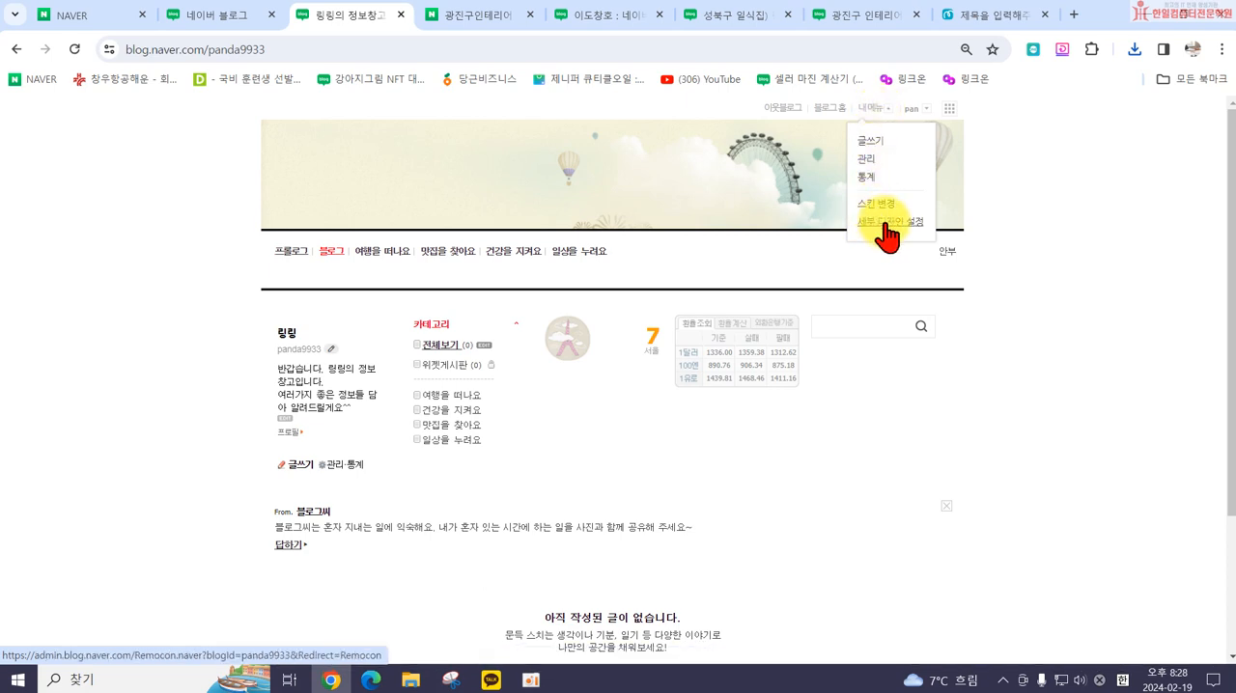
left_click(886, 221)
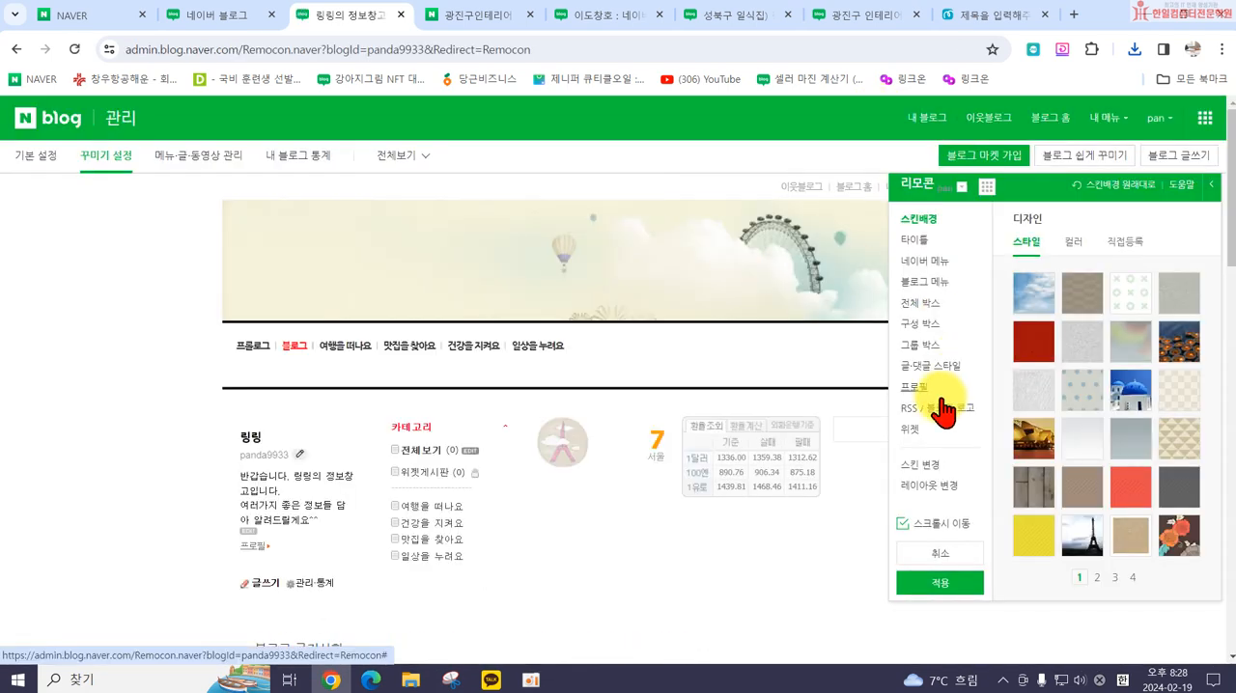
left_click(914, 241)
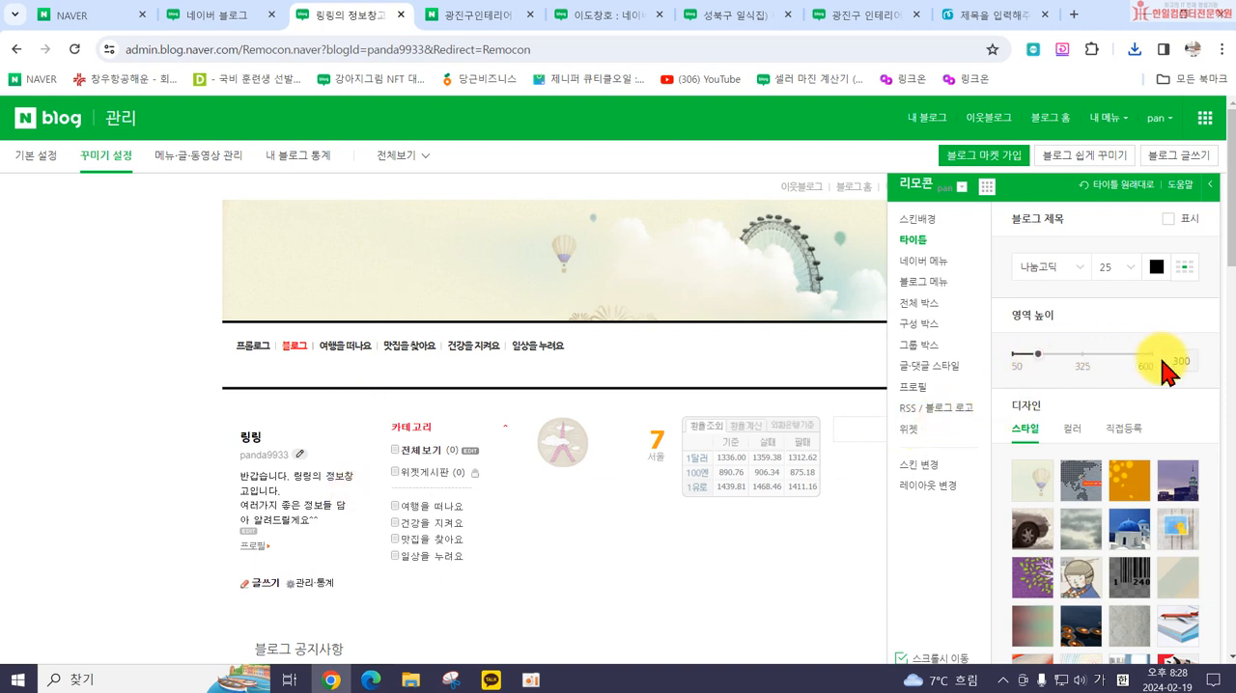
key("Return")
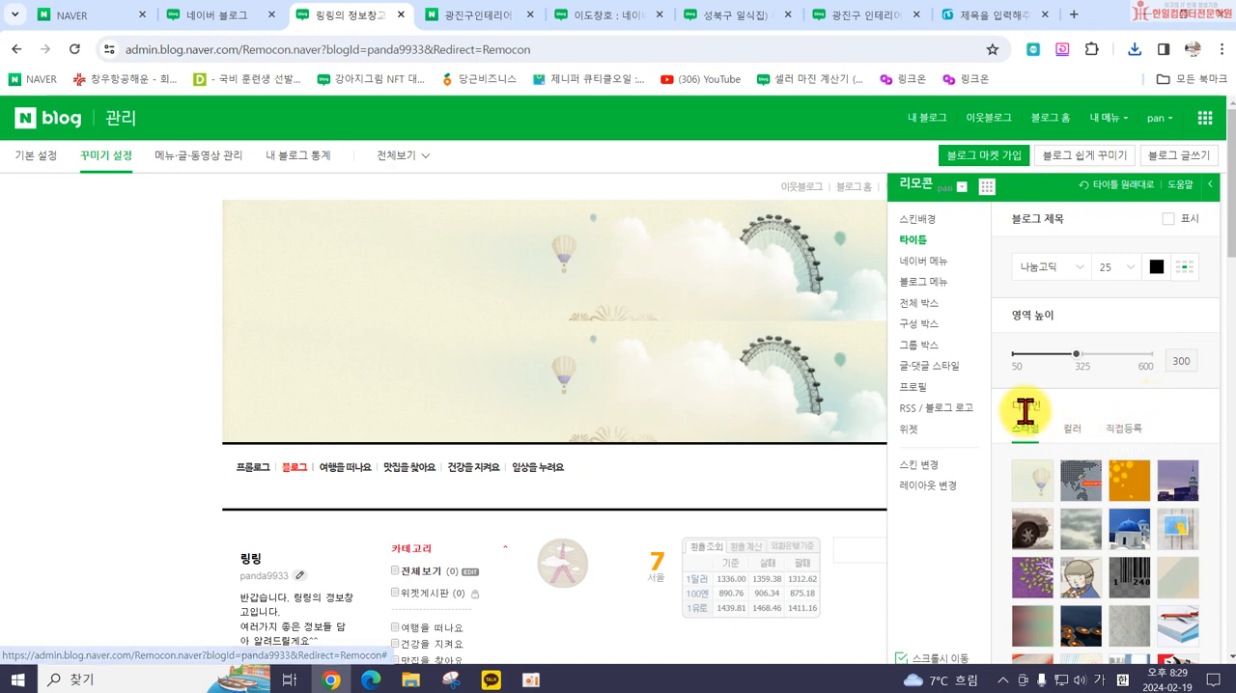
Step: Upload 블로그타이틀2 from the 24년1회차 쓱싹스마트스토어 folder as the title's directly registered (직접등록) background image
left_click(1124, 430)
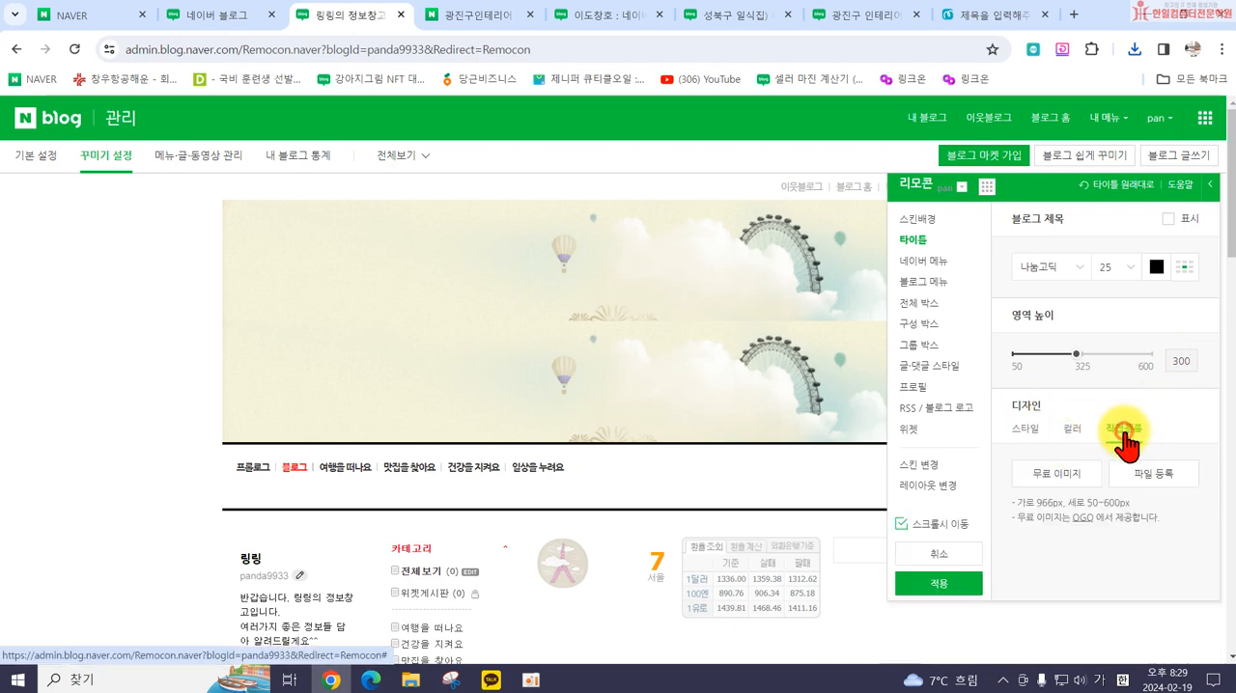
left_click(1067, 471)
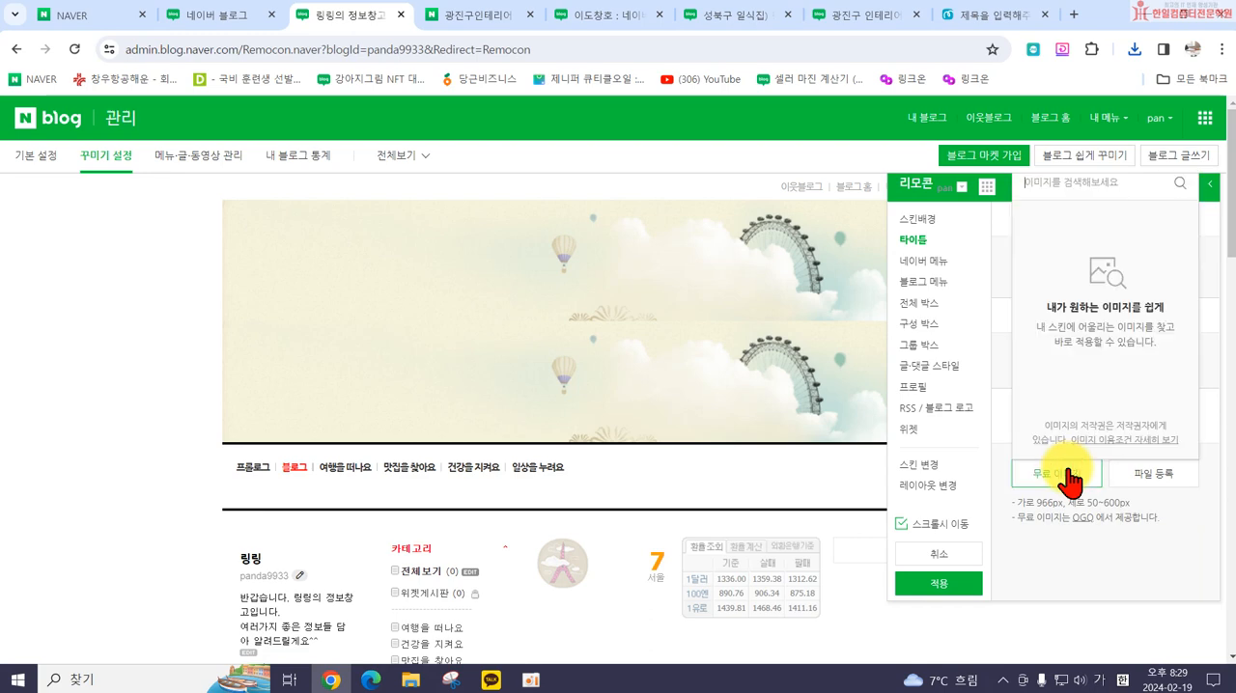
left_click(1149, 478)
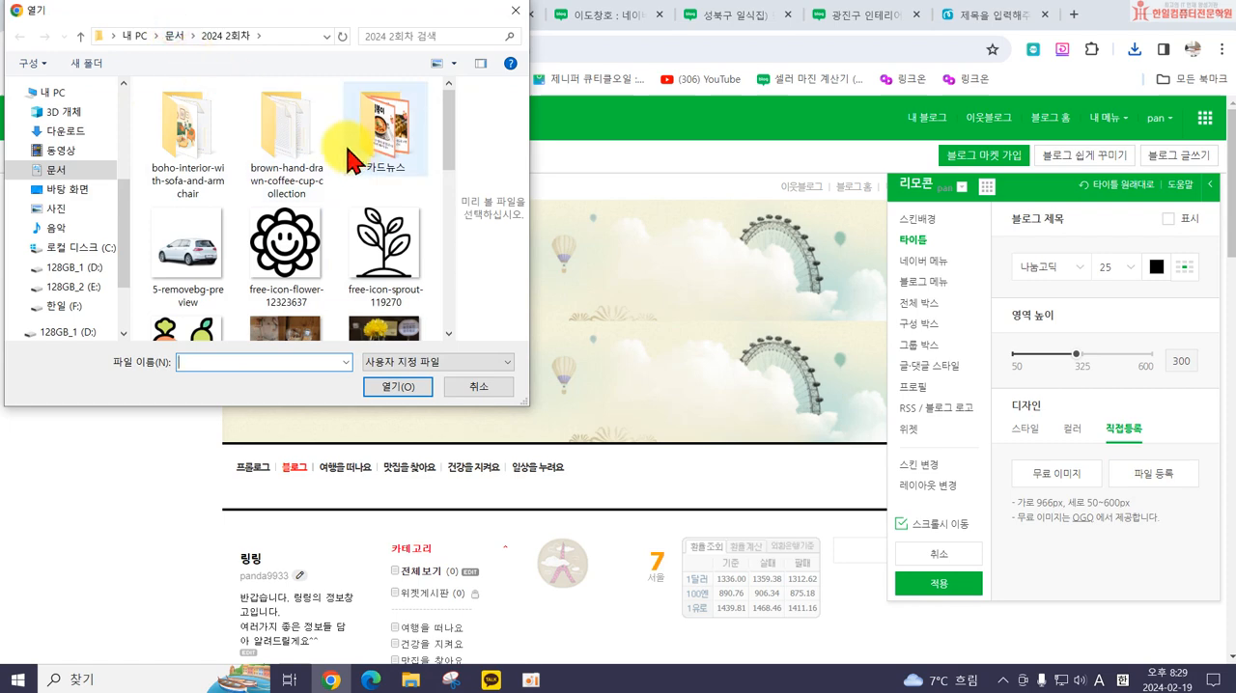
left_click(172, 36)
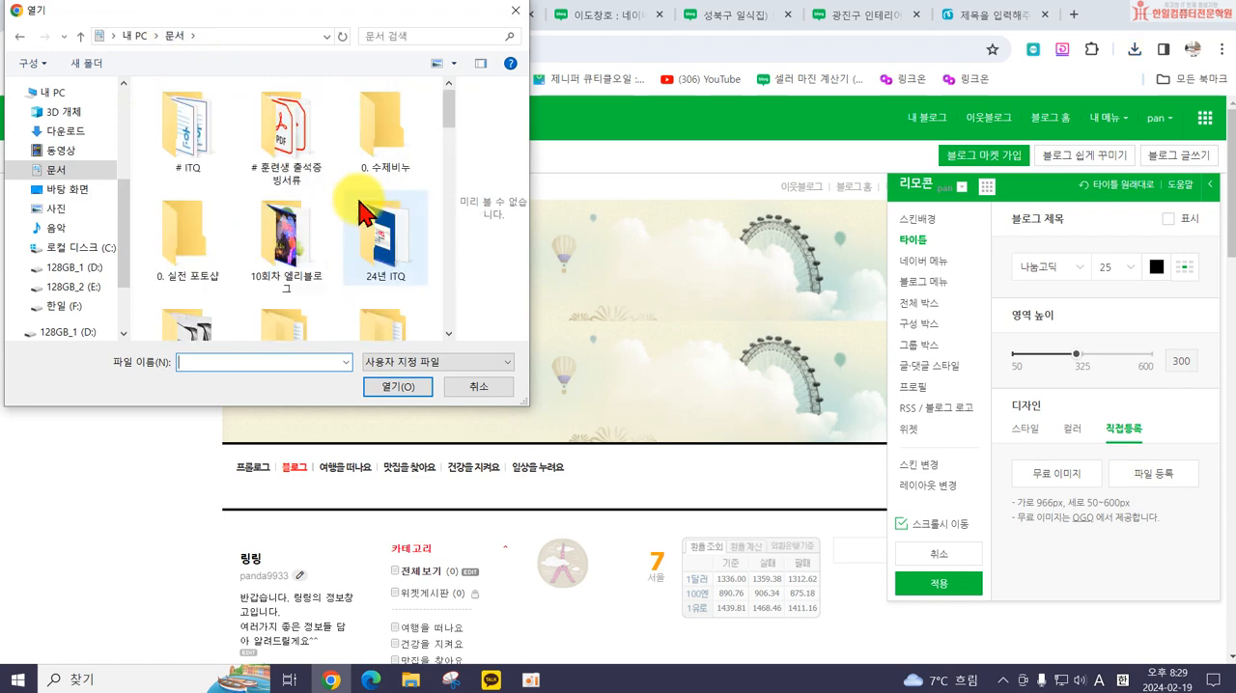
double_click(222, 290)
scroll(366, 242, "down", 5)
scroll(357, 259, "up", 6)
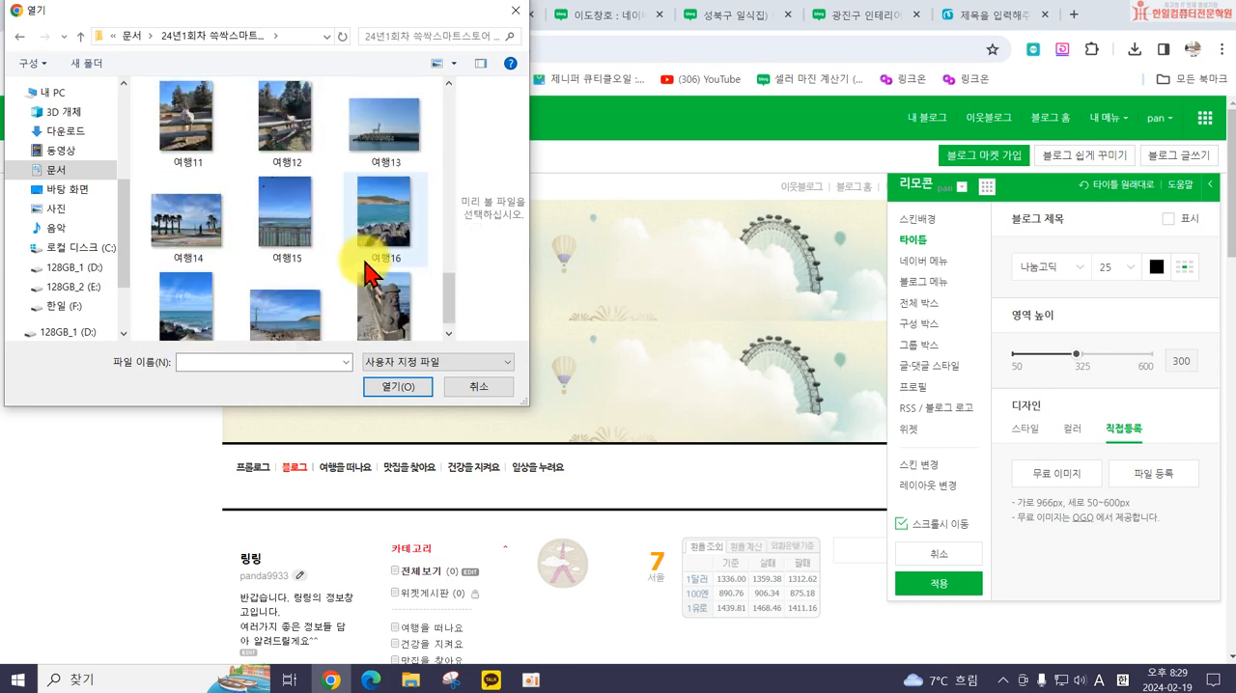
scroll(318, 256, "up", 1)
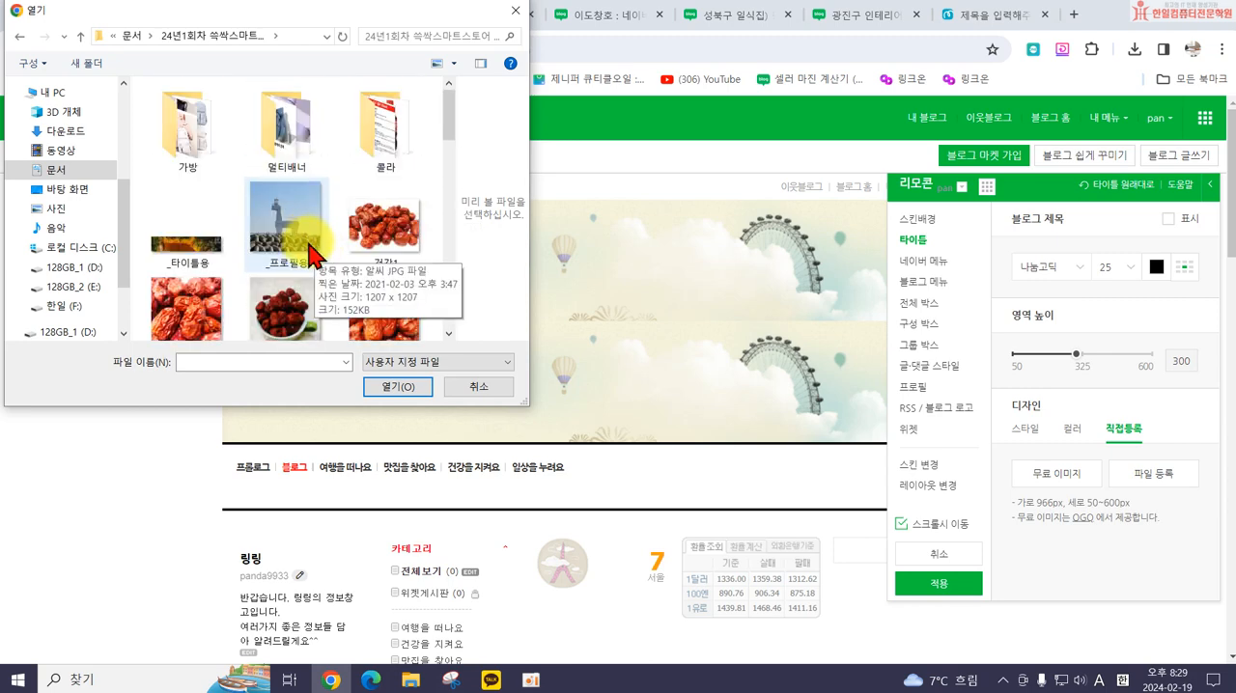
scroll(325, 268, "down", 4)
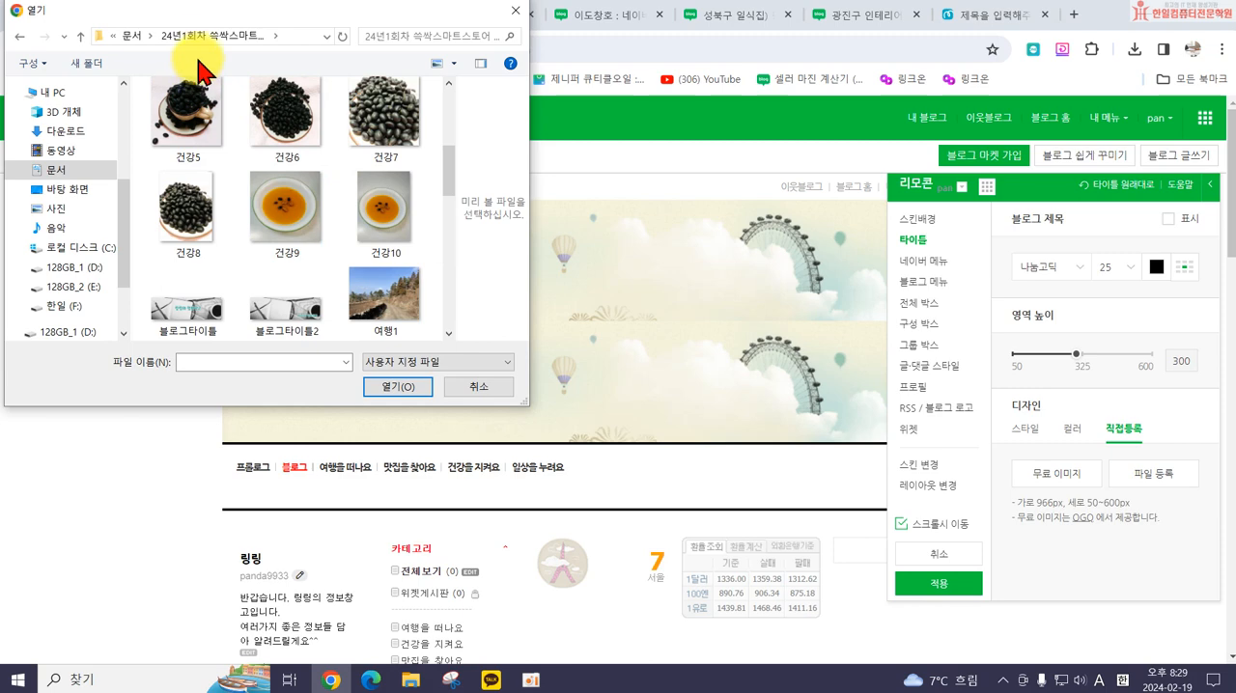
left_click(286, 307)
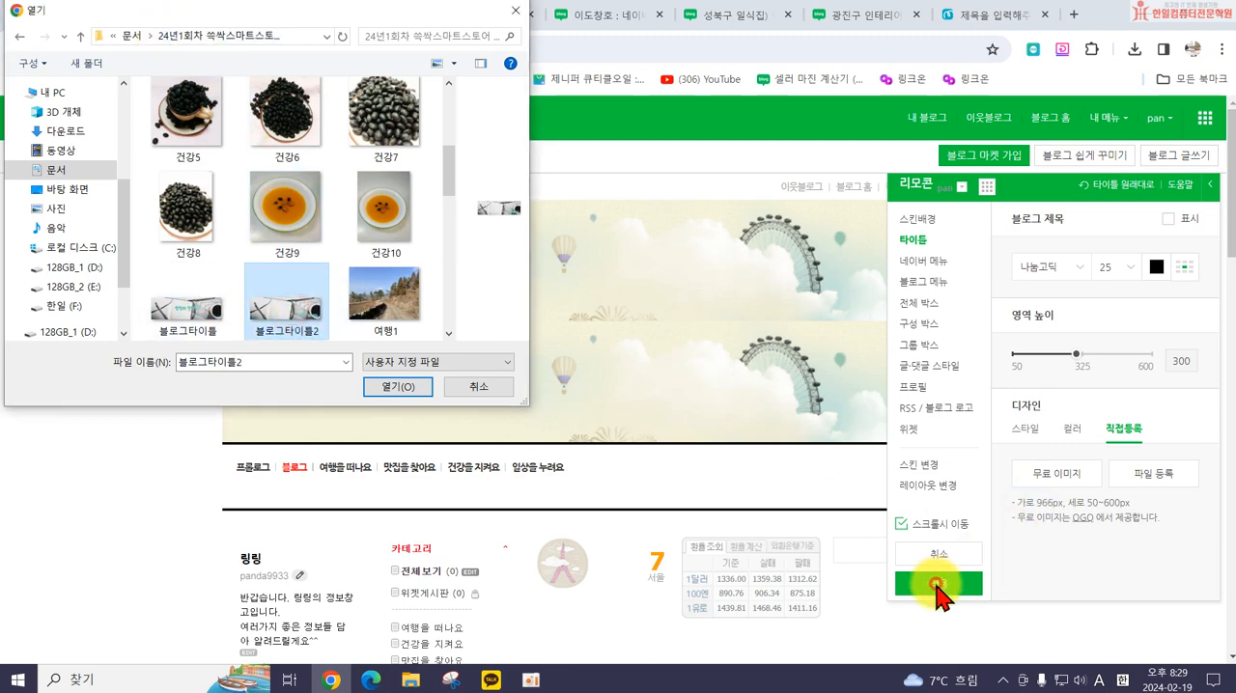
left_click(389, 386)
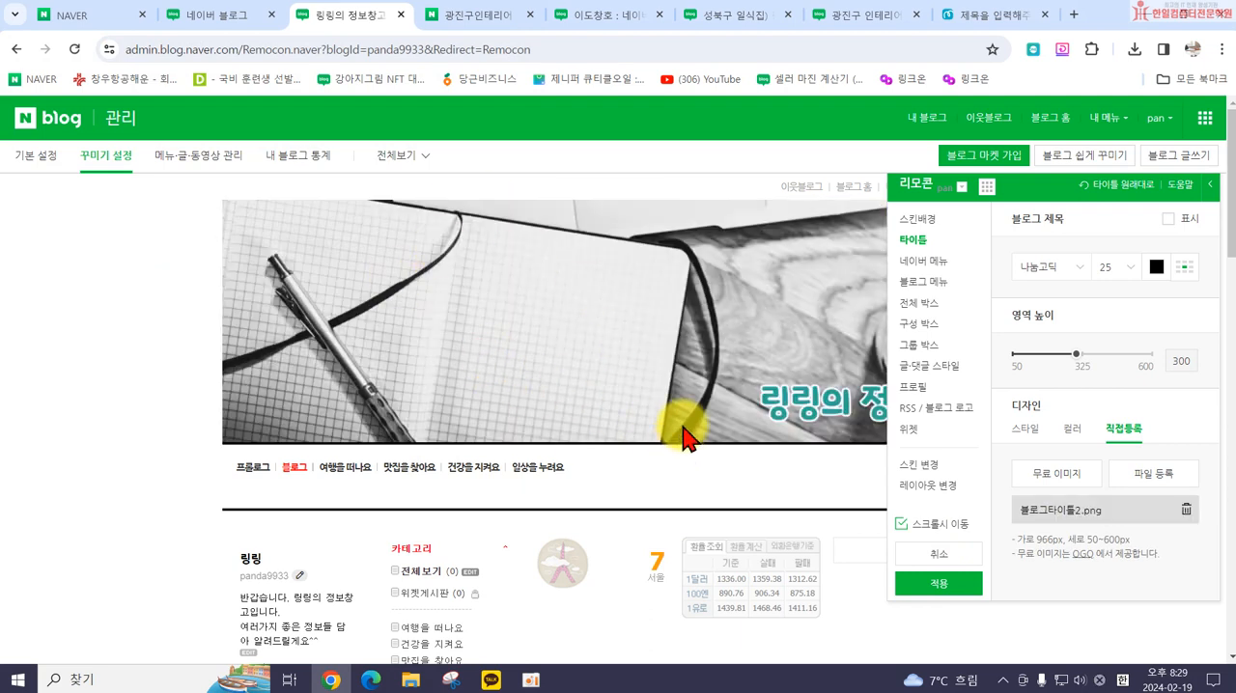
Step: Apply and confirm the current design with the new title image, and reopen the blog's detailed design settings (세부 디자인 설정)
left_click(932, 589)
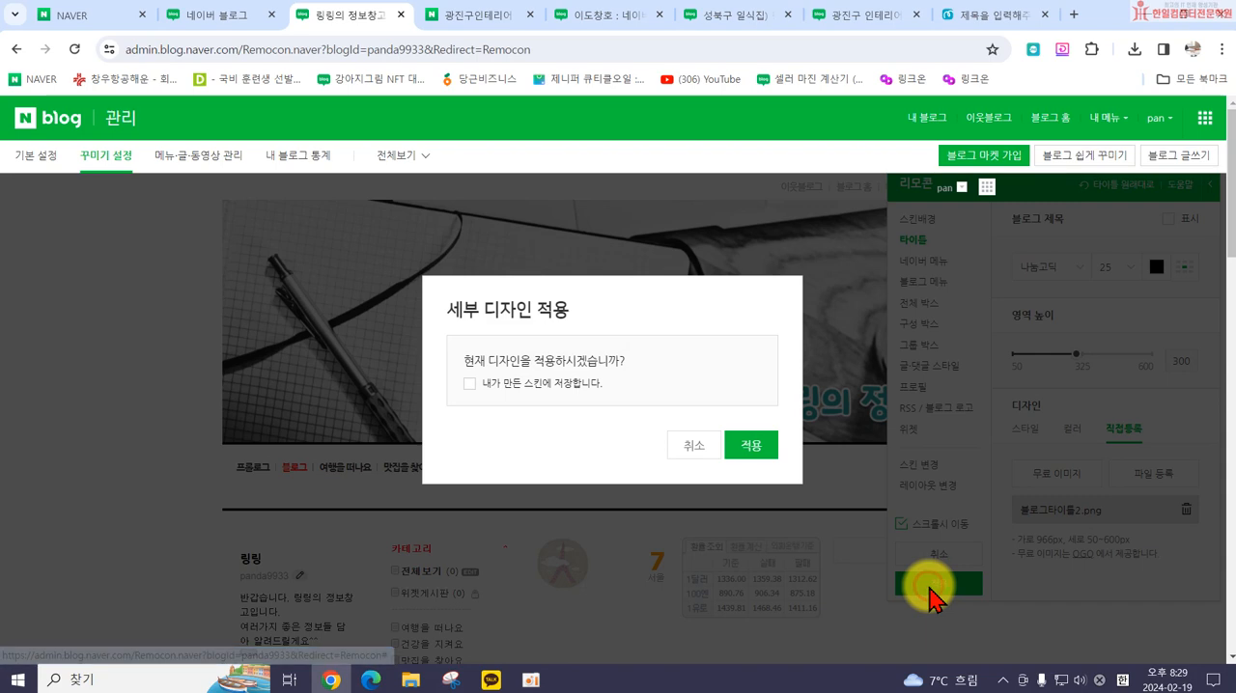
left_click(754, 447)
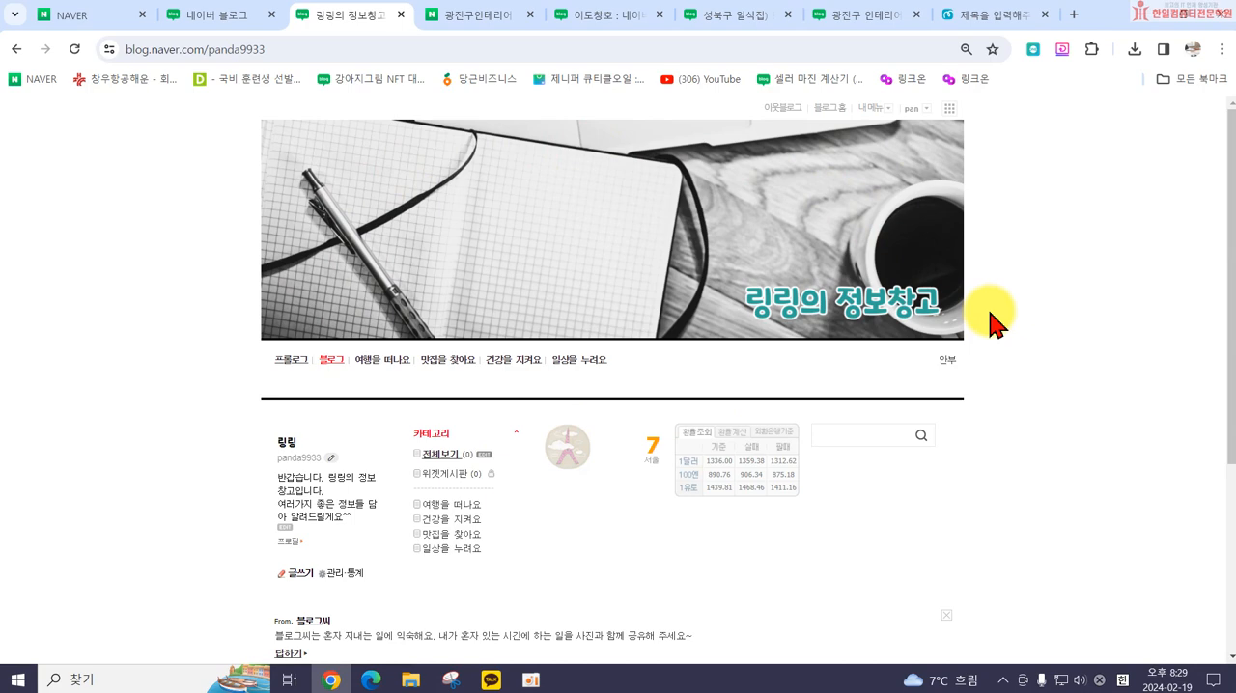
left_click(860, 107)
left_click(894, 223)
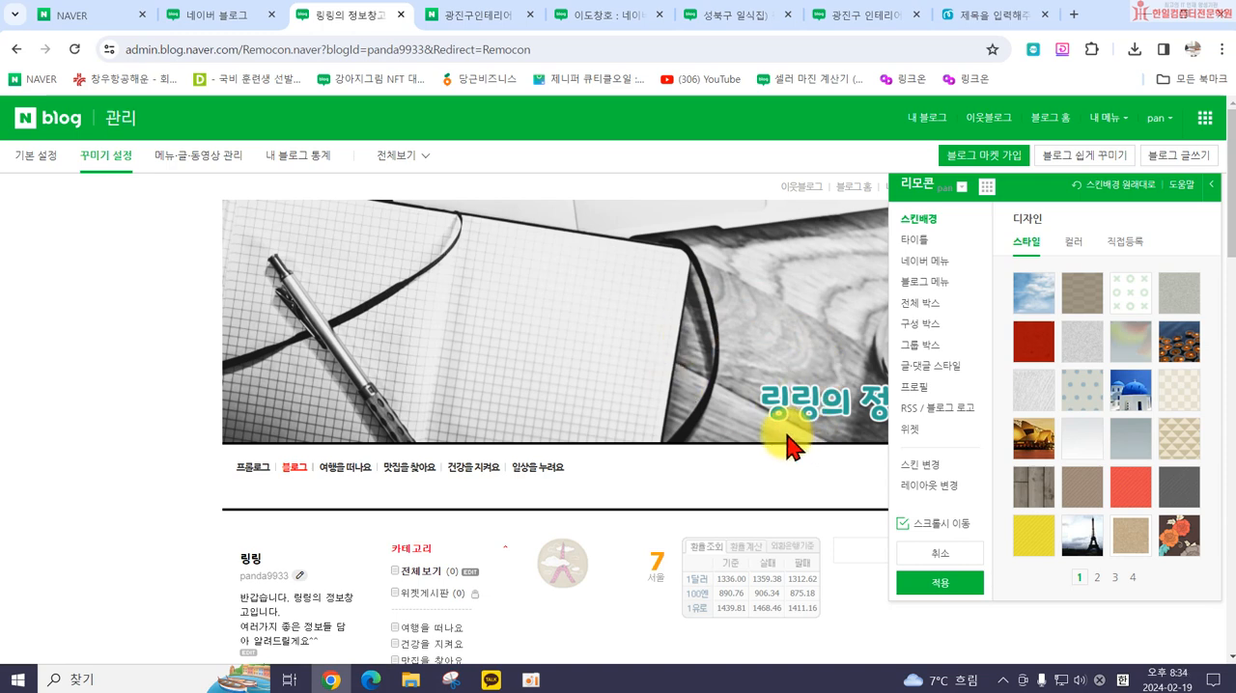
Step: Move the design remote (리모콘) off the blog's top menu and set the Naver menu (네이버 메뉴) to the gray style, trying the purple one too
left_click(927, 263)
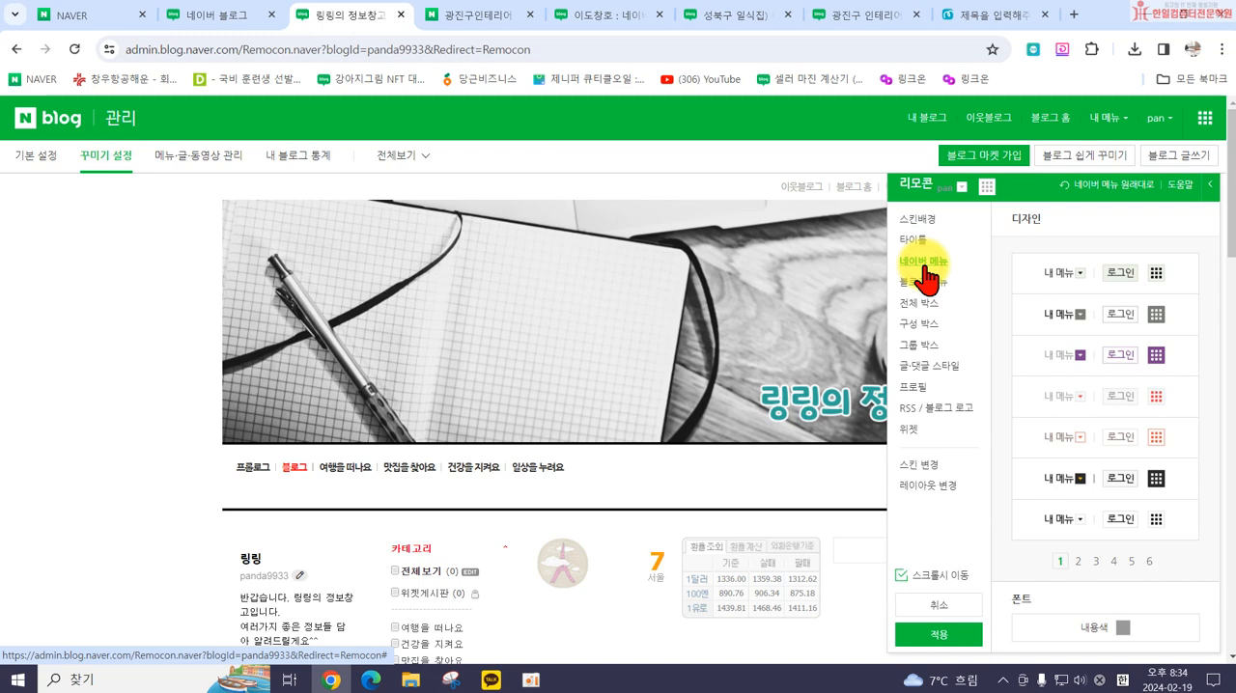
left_click_drag(1044, 192, 973, 272)
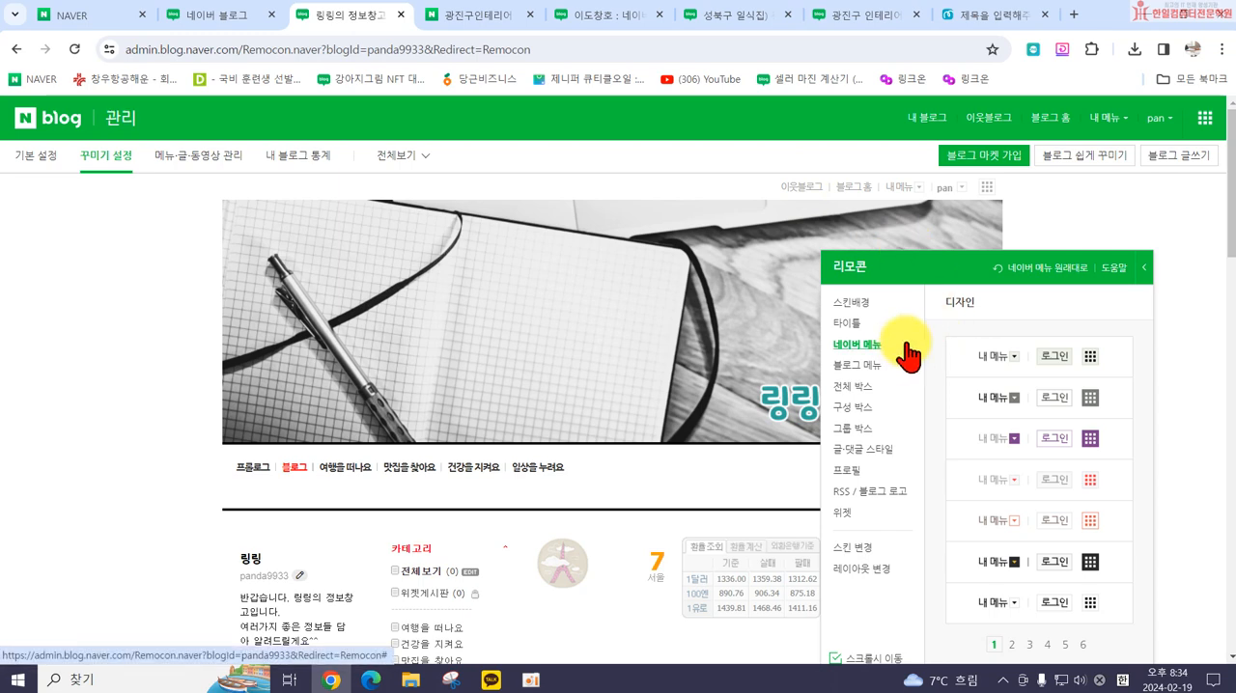
left_click(980, 365)
left_click(992, 398)
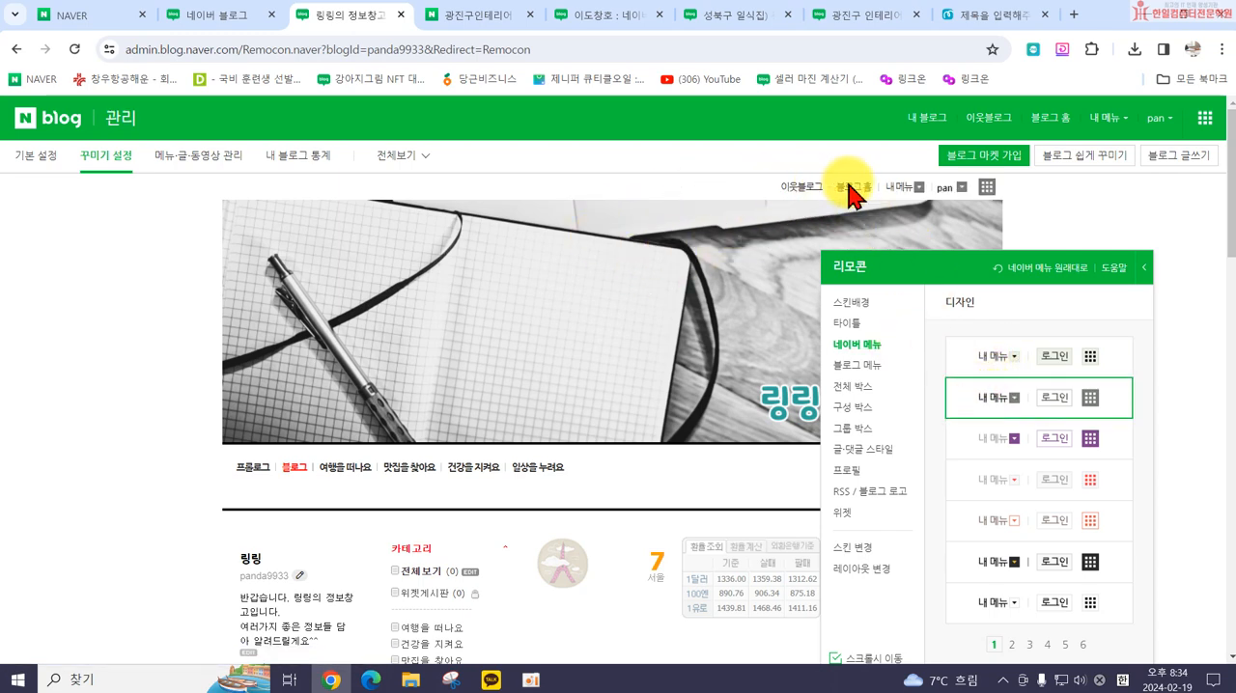
left_click(982, 442)
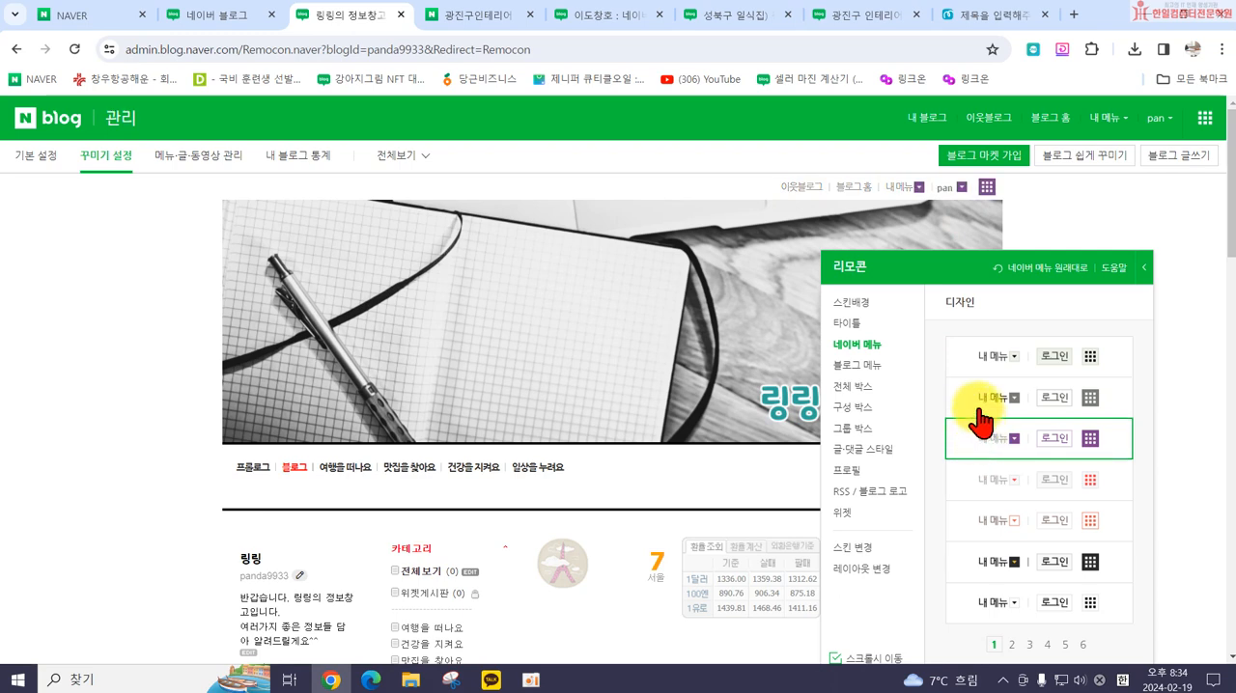
left_click(980, 397)
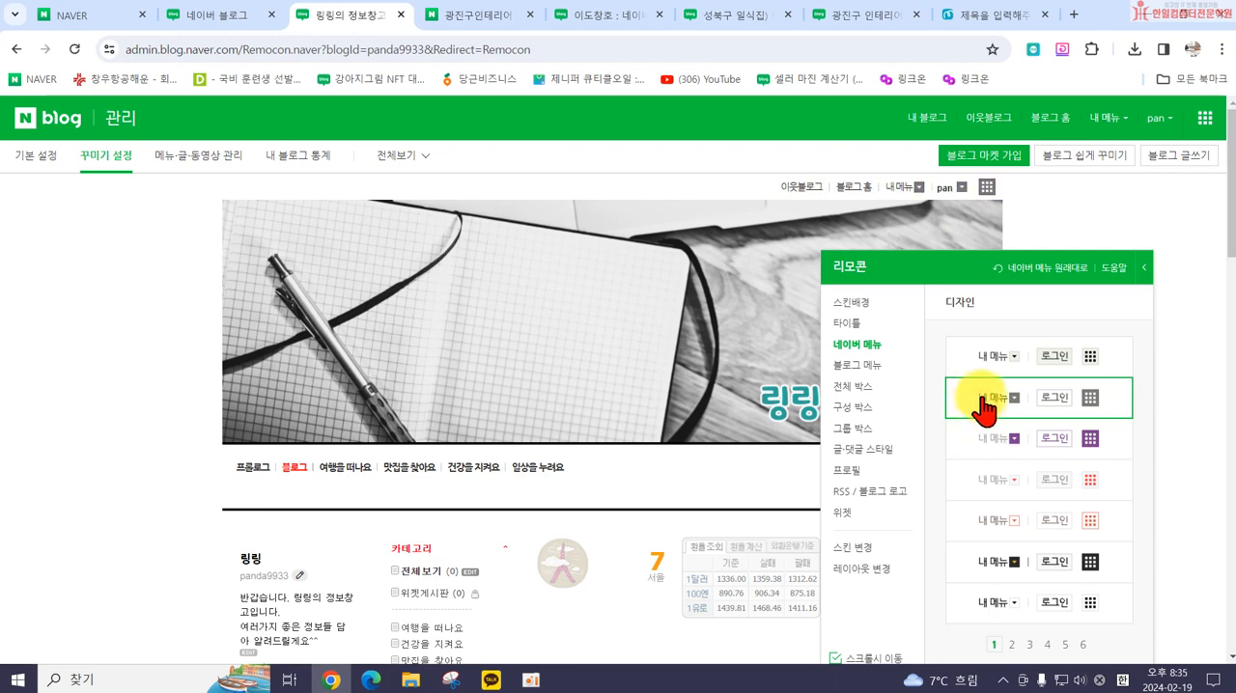
Step: Try the first Naver menu style on page 2 of the designs and restore the gray style from page 1
left_click(1011, 645)
left_click(981, 357)
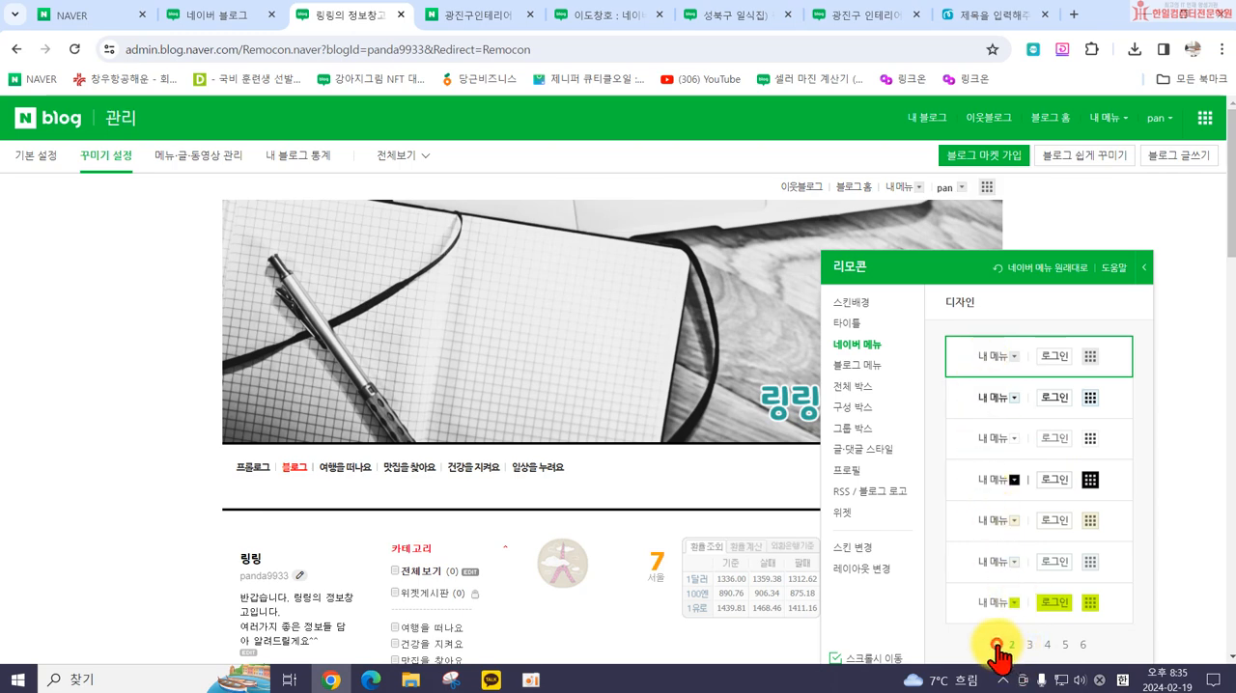
left_click(994, 645)
left_click(980, 398)
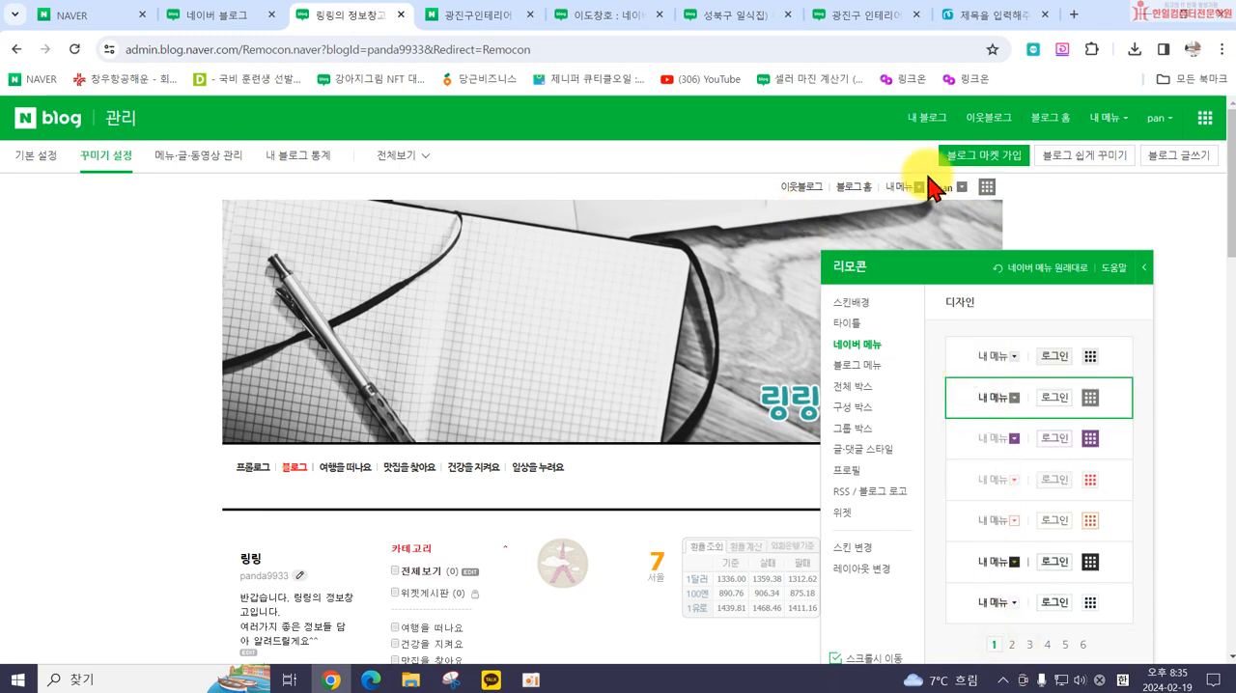
Step: Set the Naver menu to the beige style, the fourth design on page 3, trying the white one above it first
left_click(1030, 645)
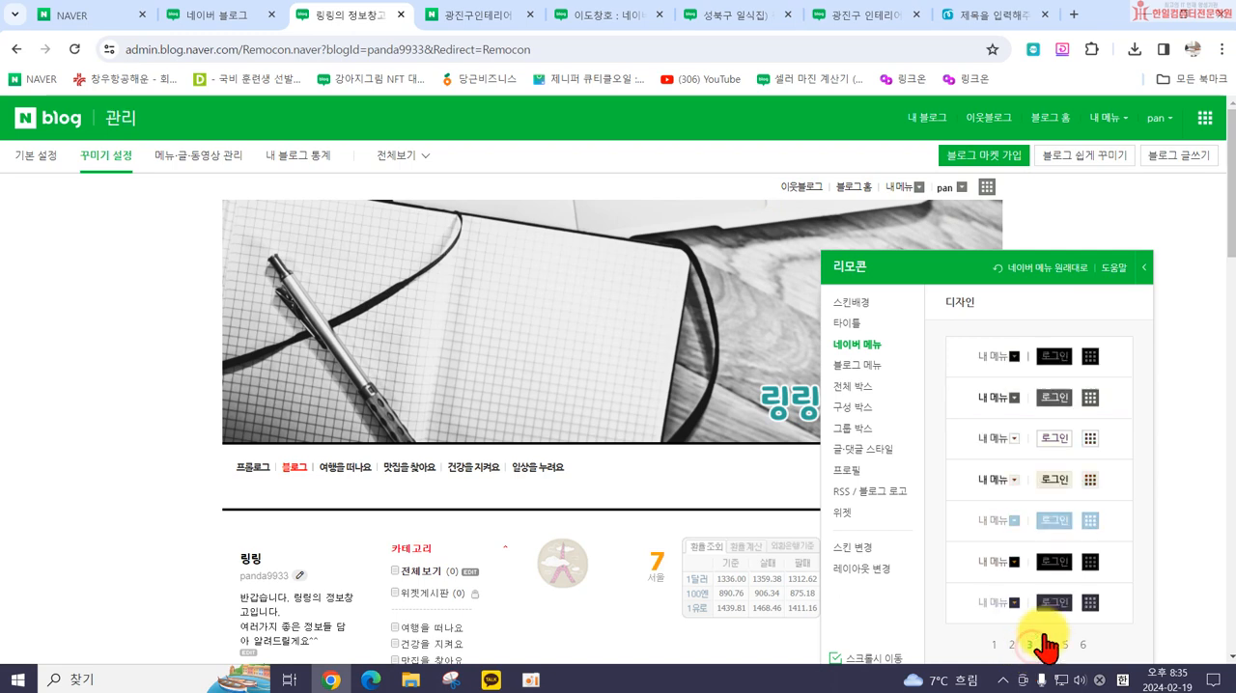
left_click(984, 448)
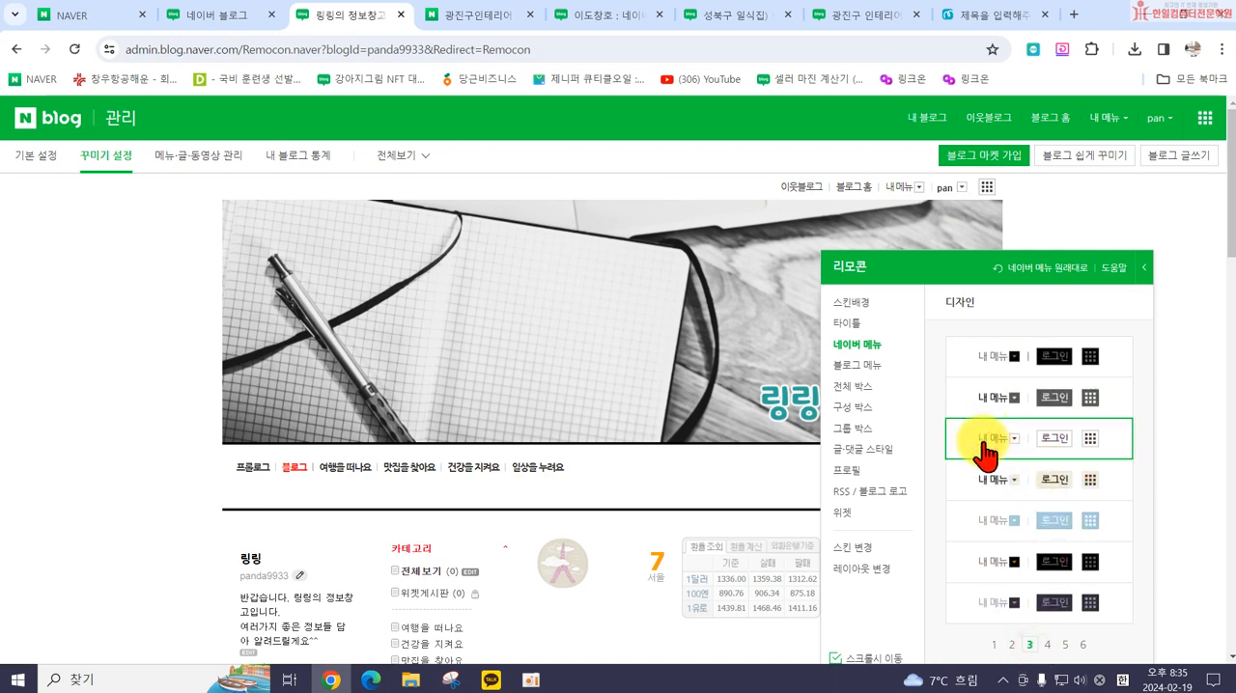
left_click(983, 477)
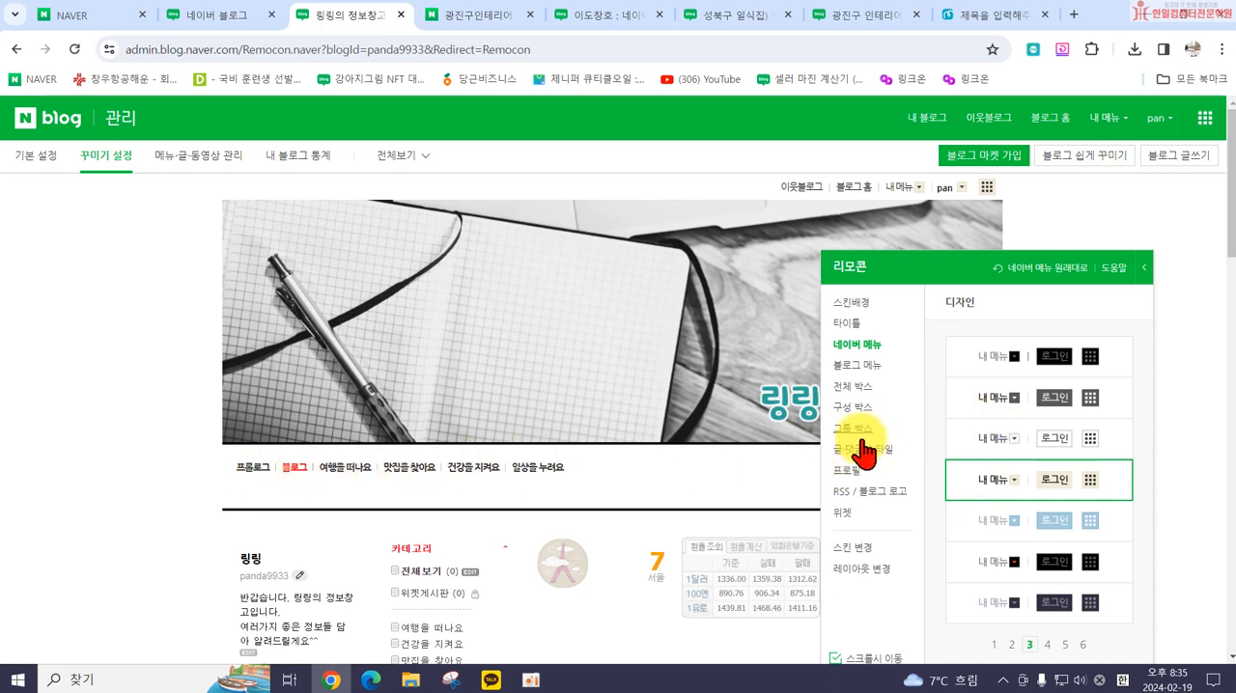
Step: Set the blog menu (블로그 메뉴) to the transparent style with black text and green highlight on page 2 of the designs
left_click(857, 367)
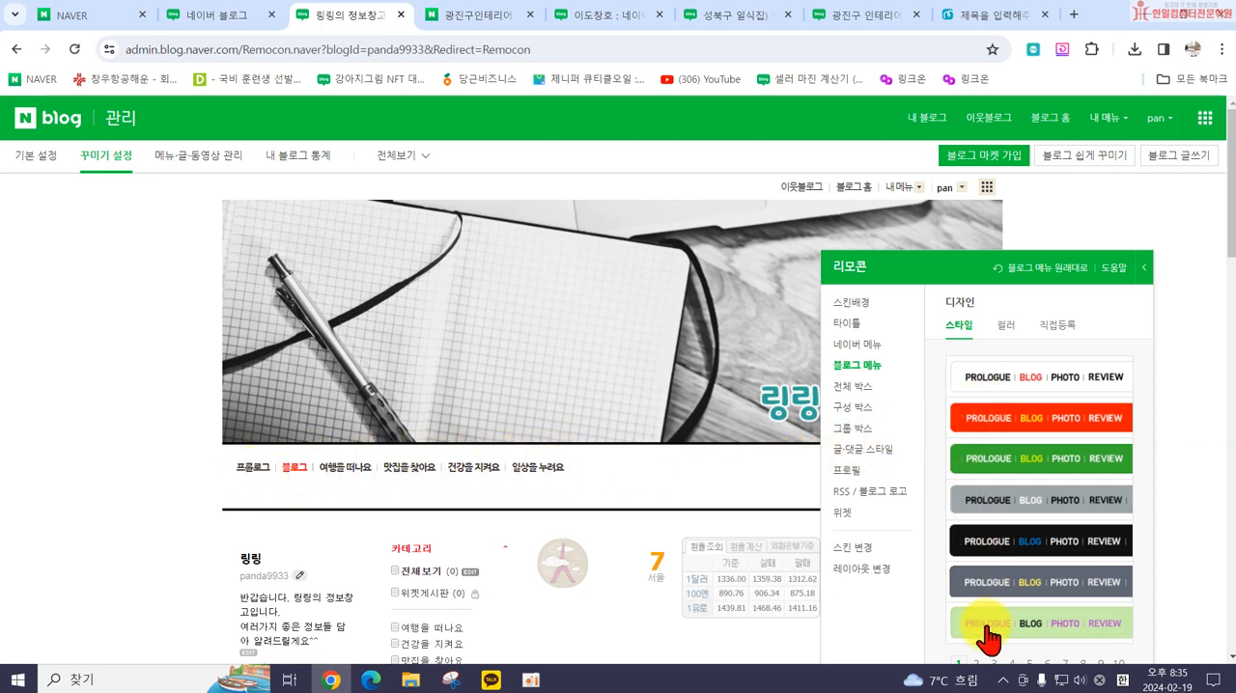
scroll(990, 632, "down", 2)
left_click(973, 515)
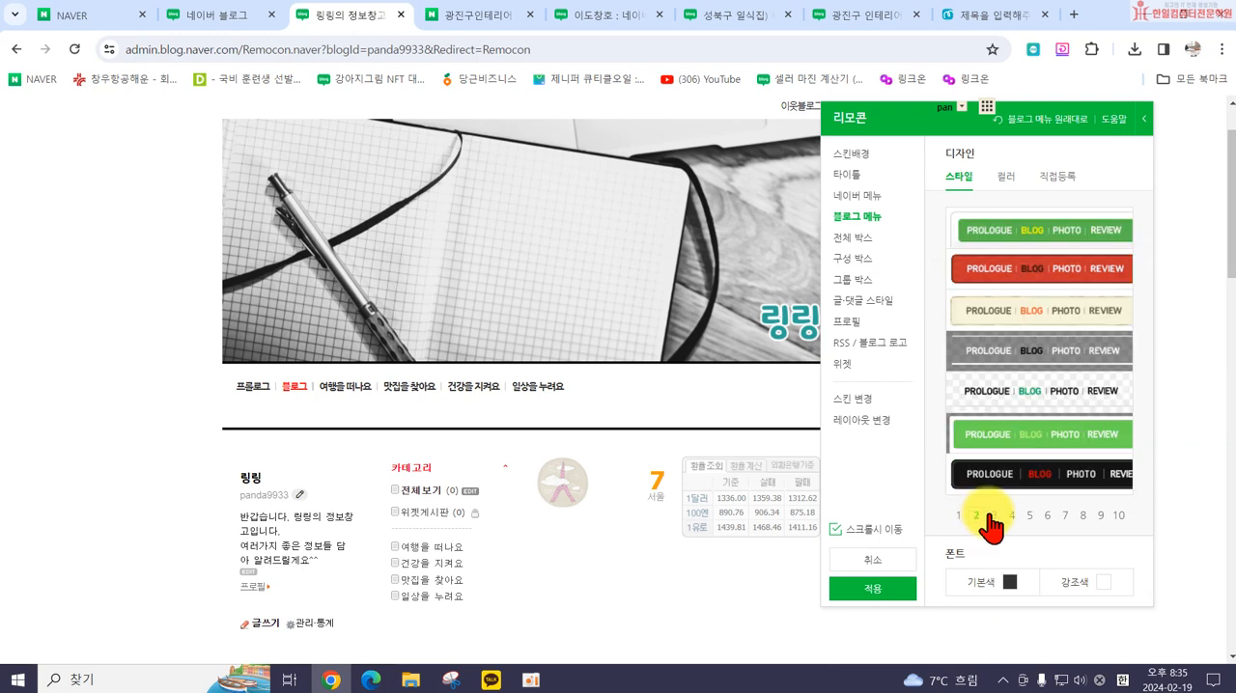
left_click(989, 400)
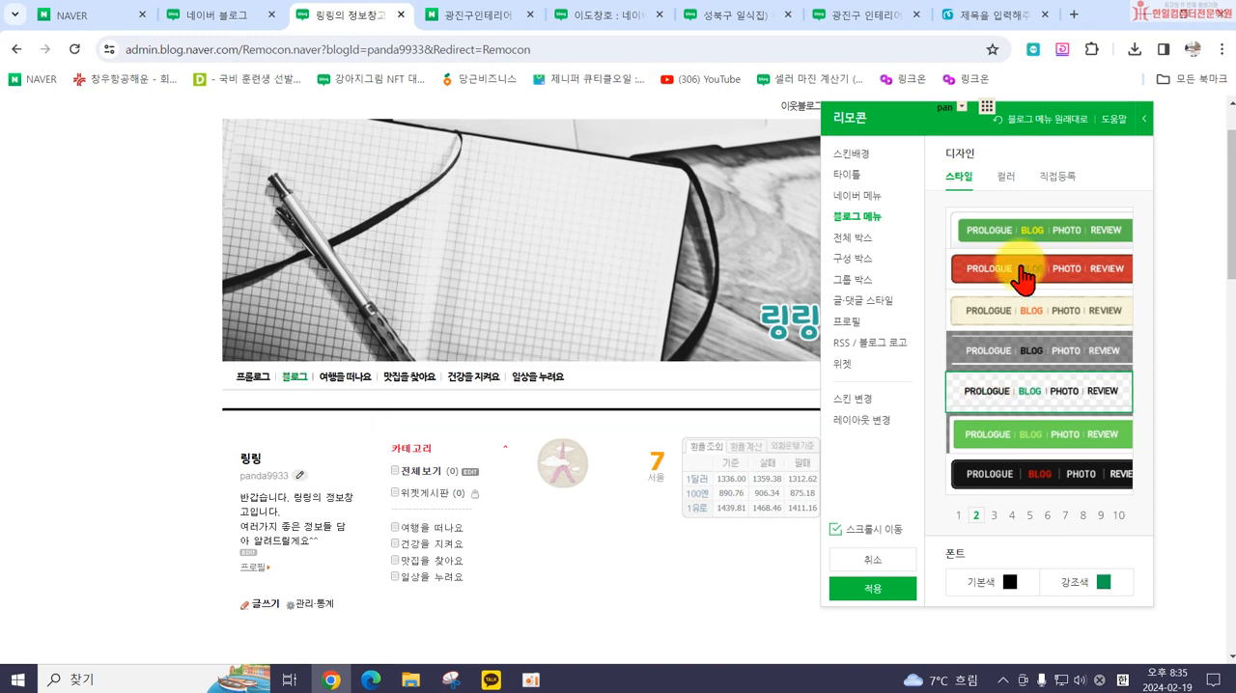
Step: Set the blog menu's basic font color (기본색) to gray and its highlight color (강조색) to red #FF0010
left_click(1005, 176)
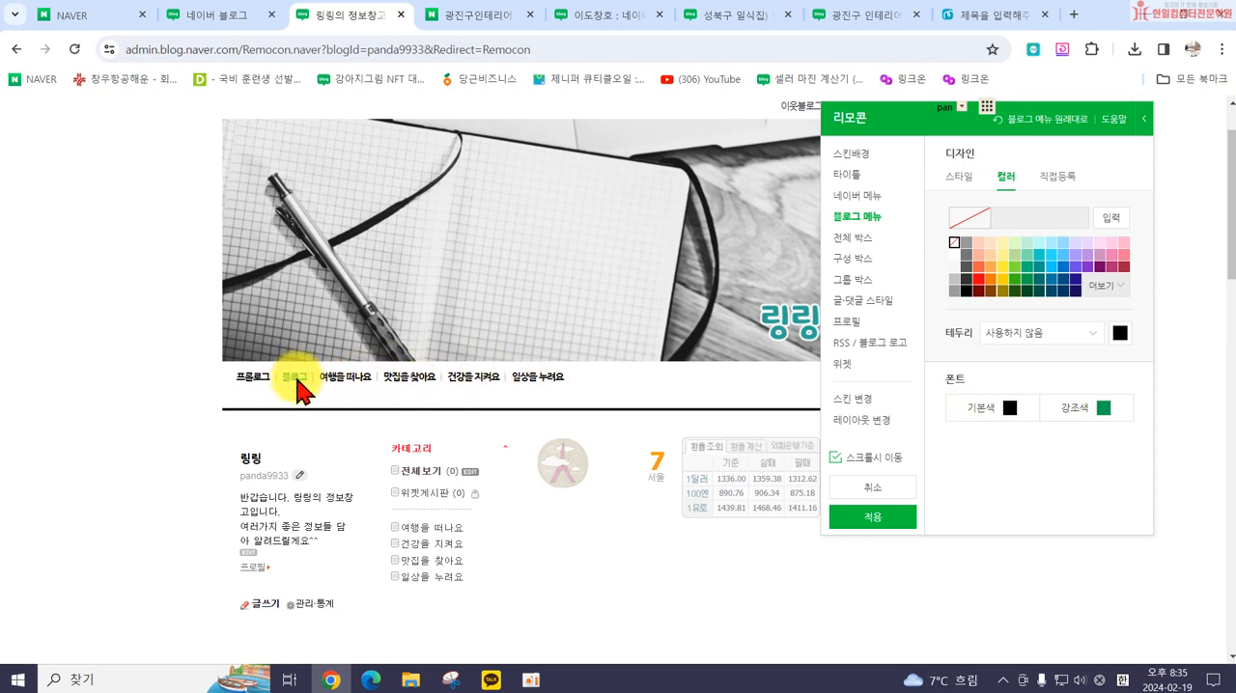
left_click(1007, 410)
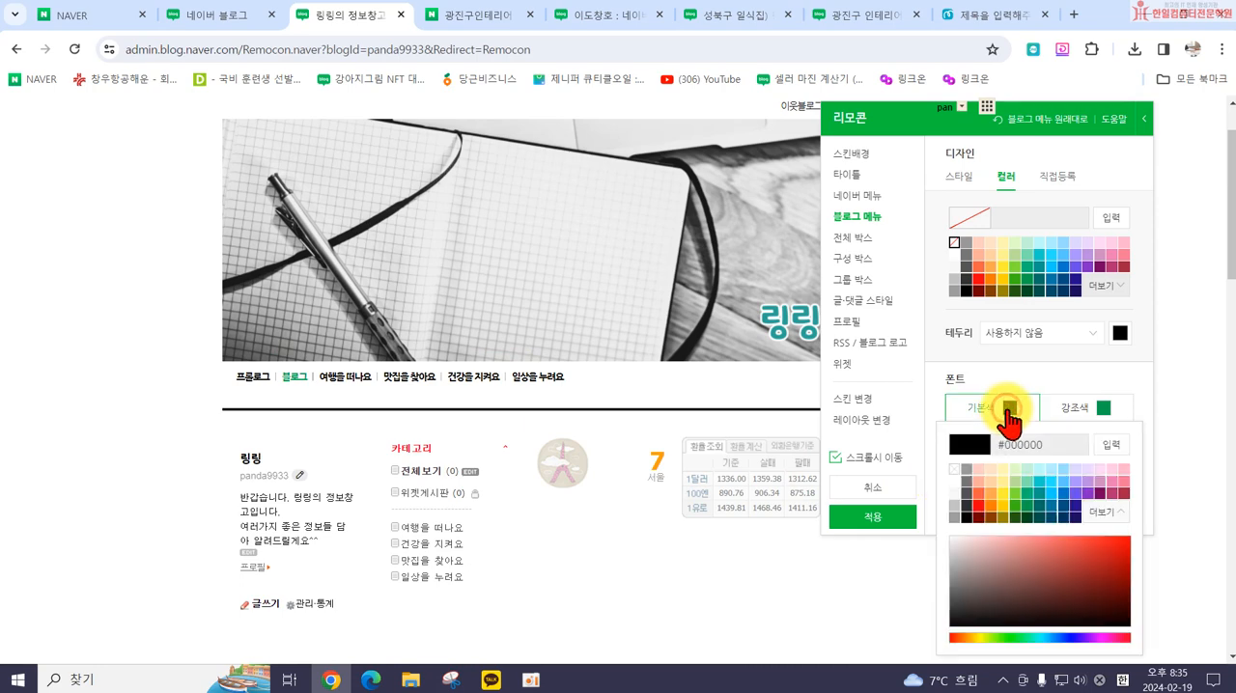
left_click(966, 470)
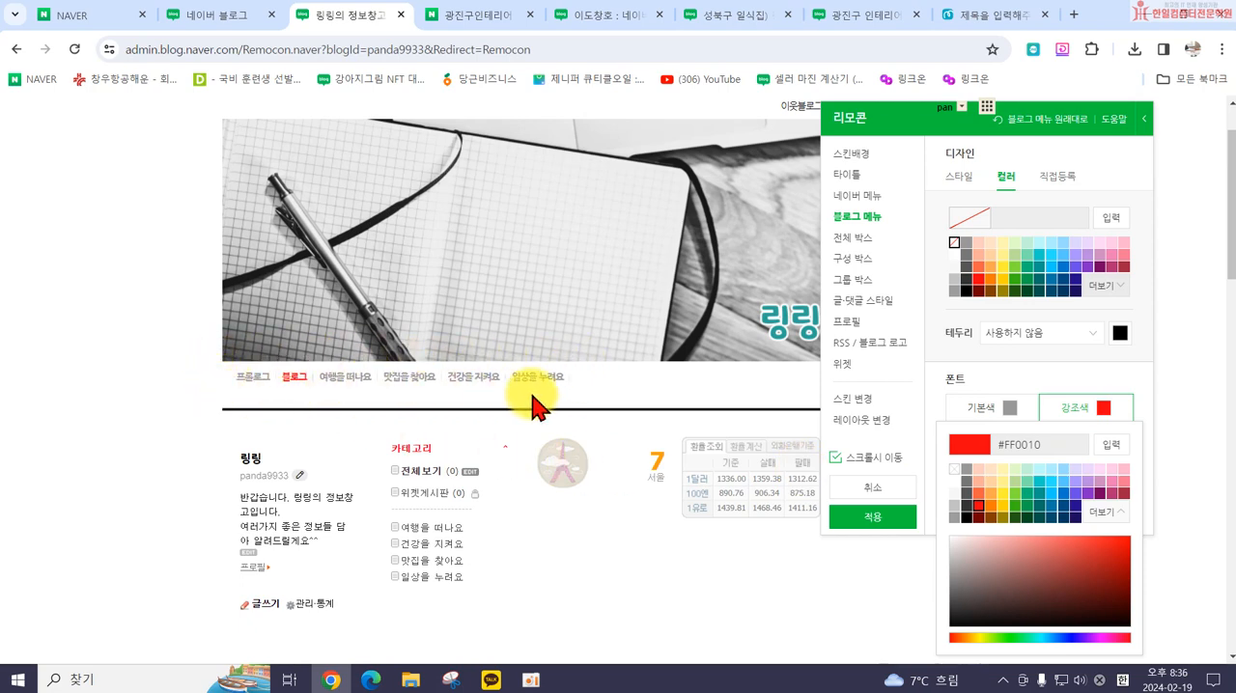
Step: Set the blog's whole box (전체 박스) to the light-blue border style with a transparent background
left_click(850, 243)
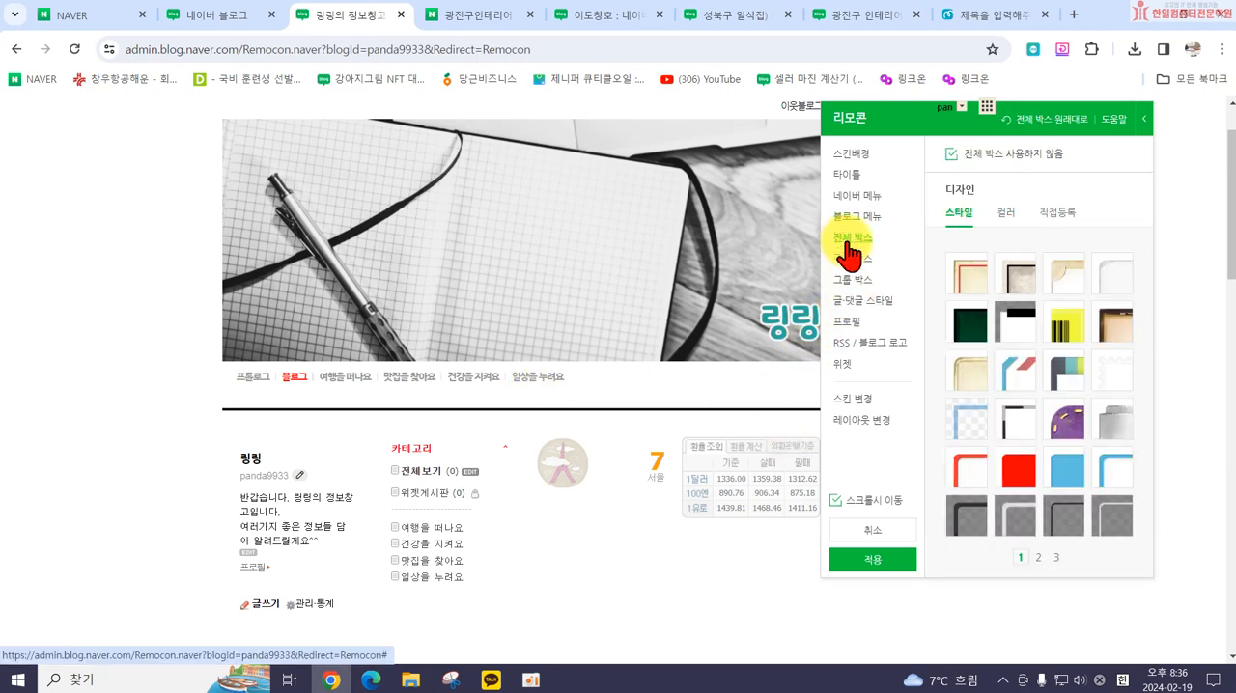
scroll(907, 388, "up", 2)
scroll(184, 406, "down", 2)
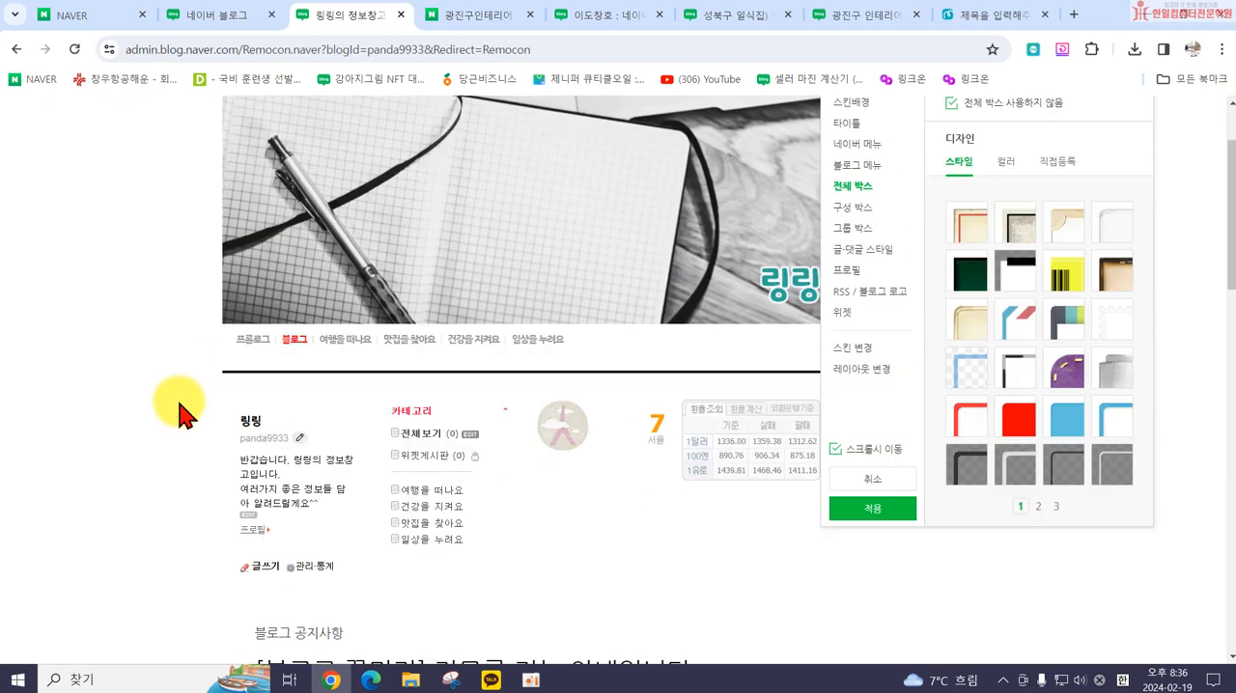
scroll(183, 413, "down", 2)
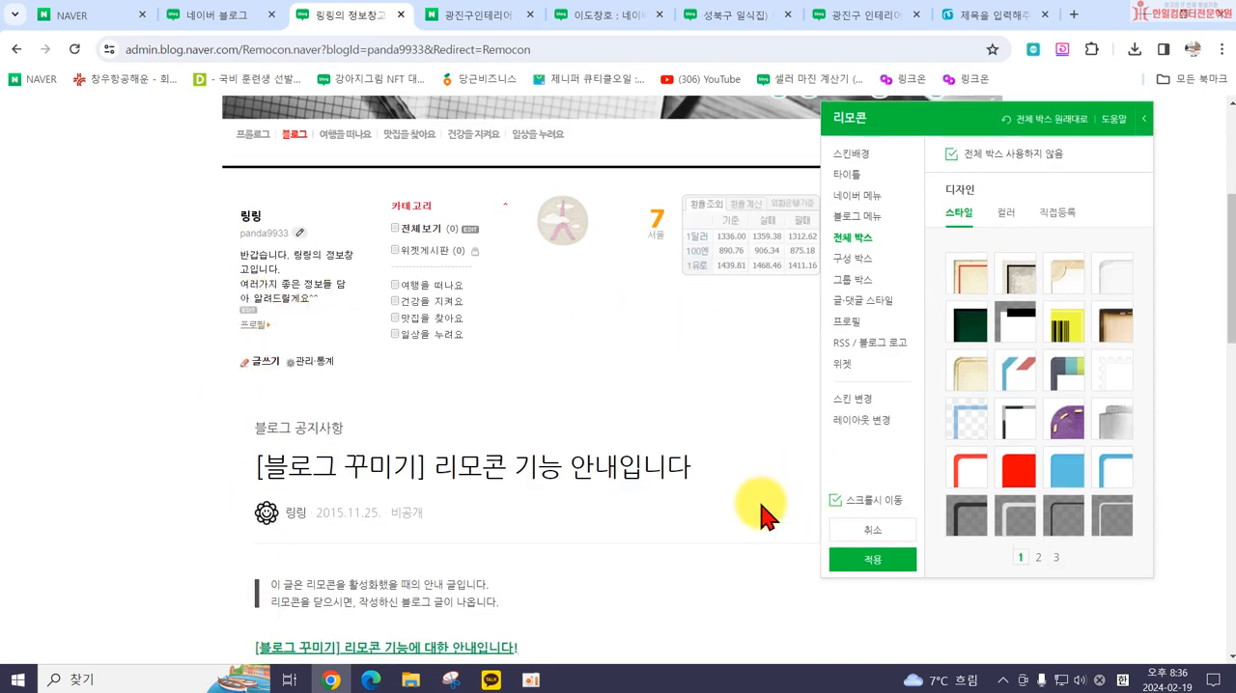
scroll(759, 517, "up", 2)
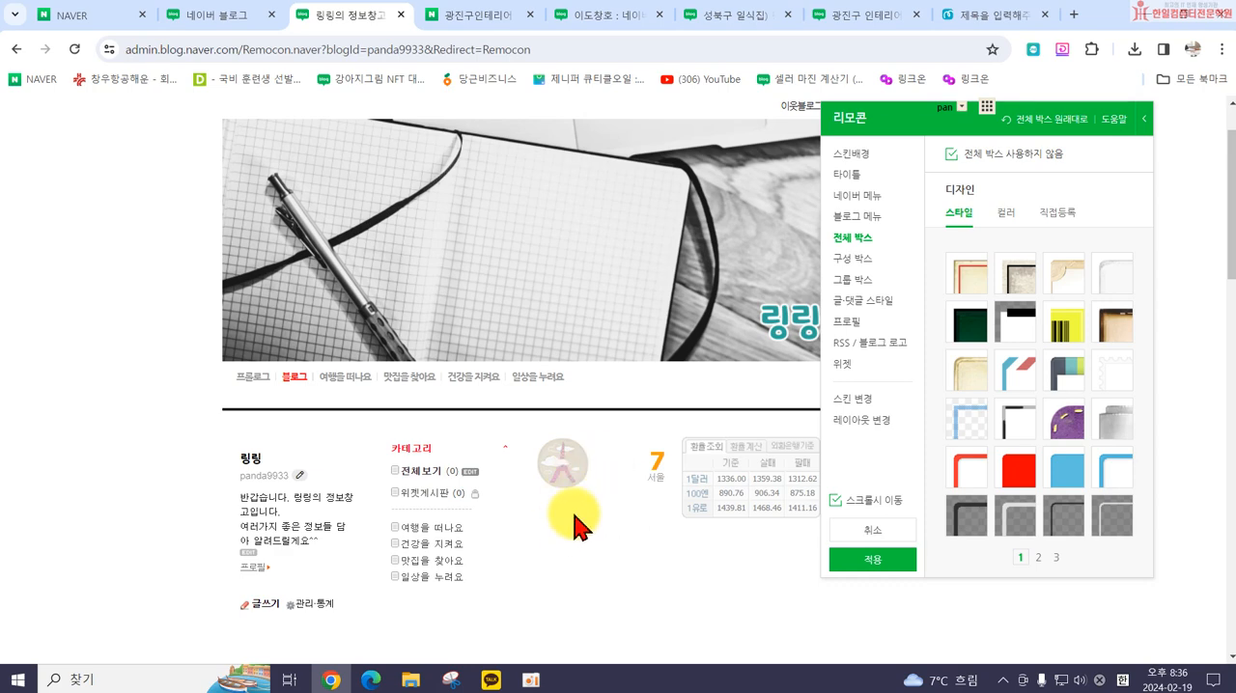
scroll(617, 535, "down", 2)
left_click(970, 430)
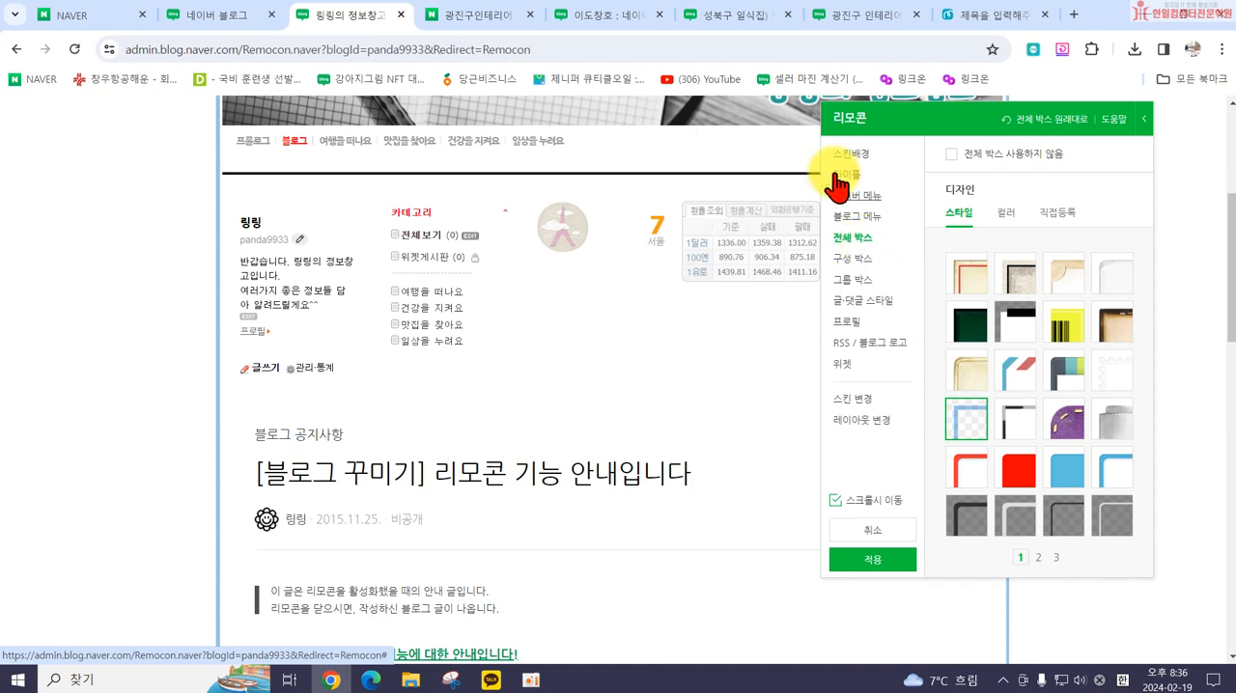
Step: Examine how the other open interior-company blogs frame their pages, and return to the own blog's detailed design settings
left_click(755, 15)
left_click(626, 16)
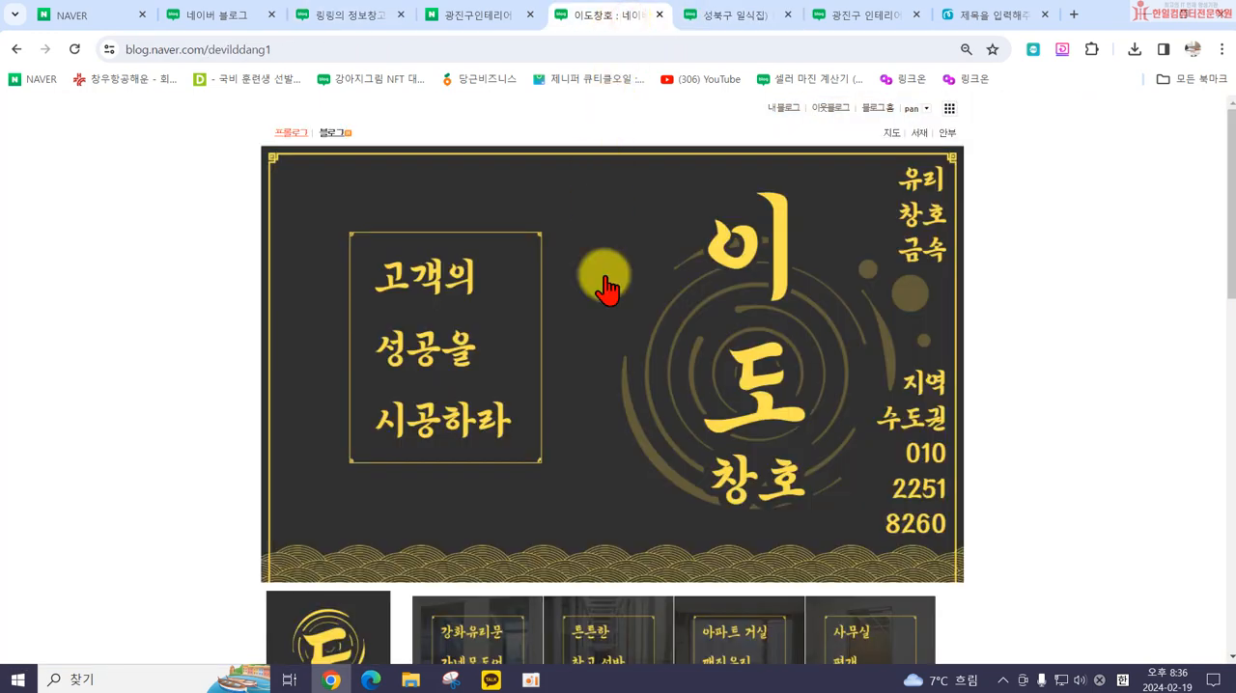
scroll(579, 215, "down", 2)
left_click(487, 17)
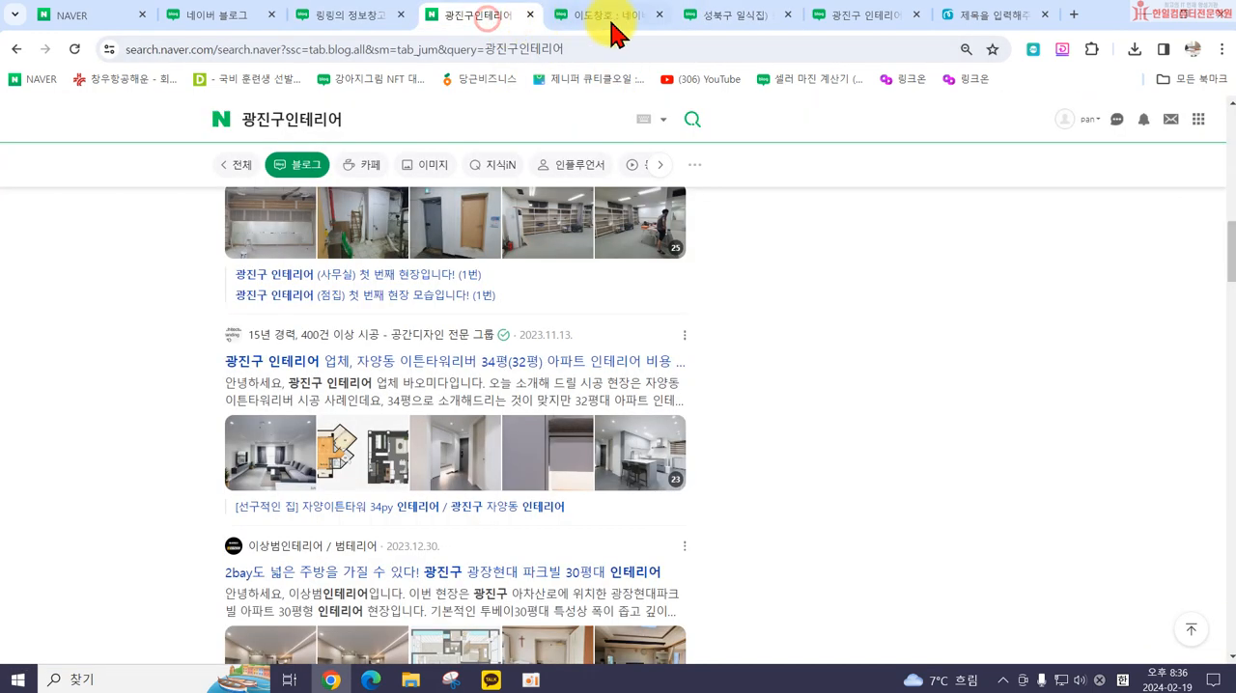
left_click(714, 16)
scroll(846, 386, "down", 9)
scroll(843, 401, "up", 3)
scroll(273, 328, "down", 10)
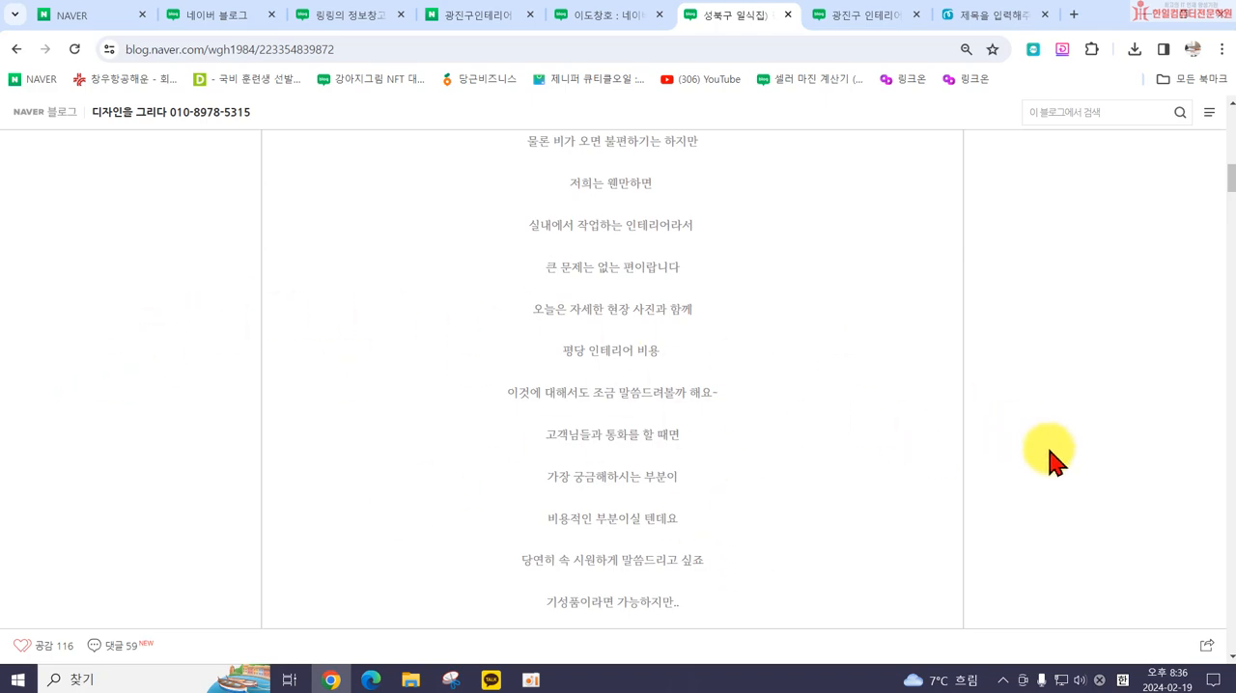
left_click(872, 17)
scroll(874, 328, "down", 5)
scroll(859, 396, "down", 10)
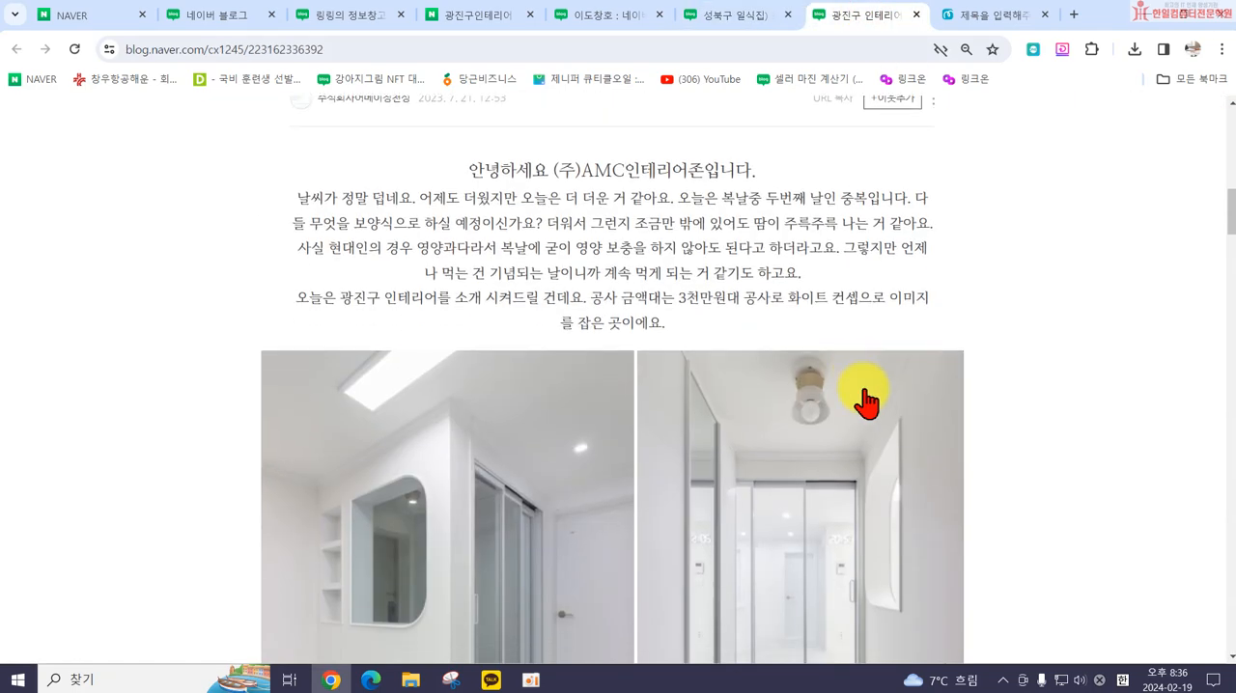
scroll(1018, 401, "up", 2)
scroll(1019, 401, "up", 2)
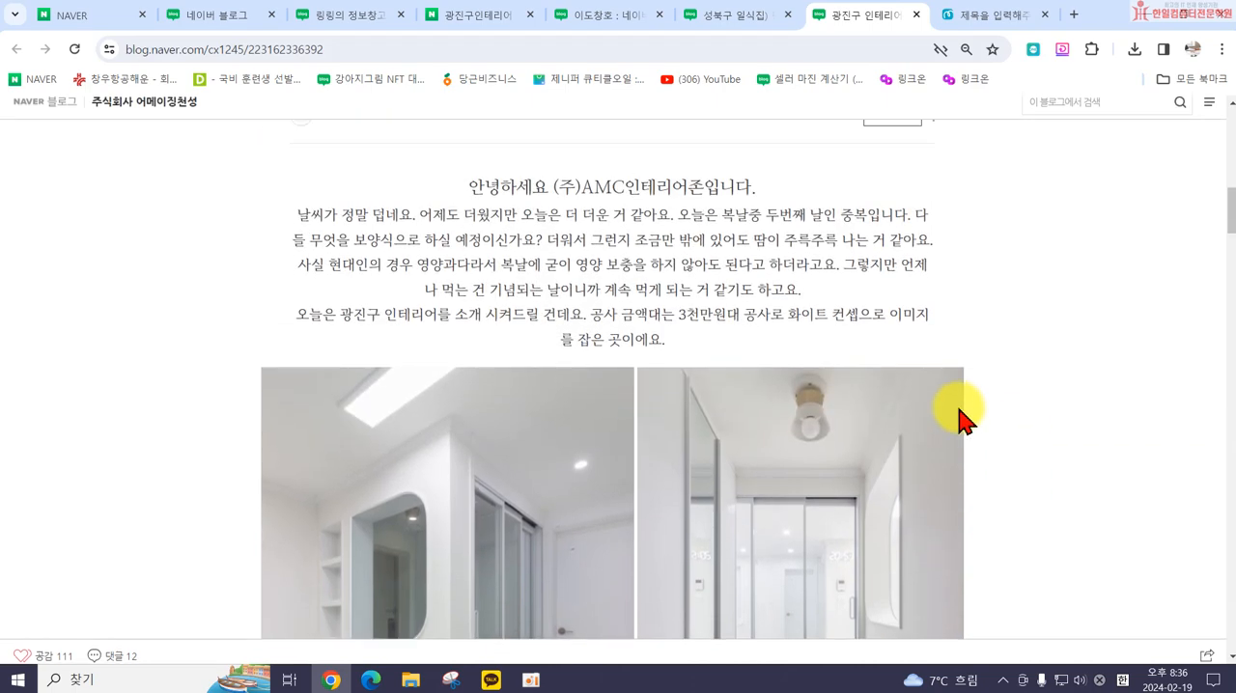
scroll(902, 435, "up", 3)
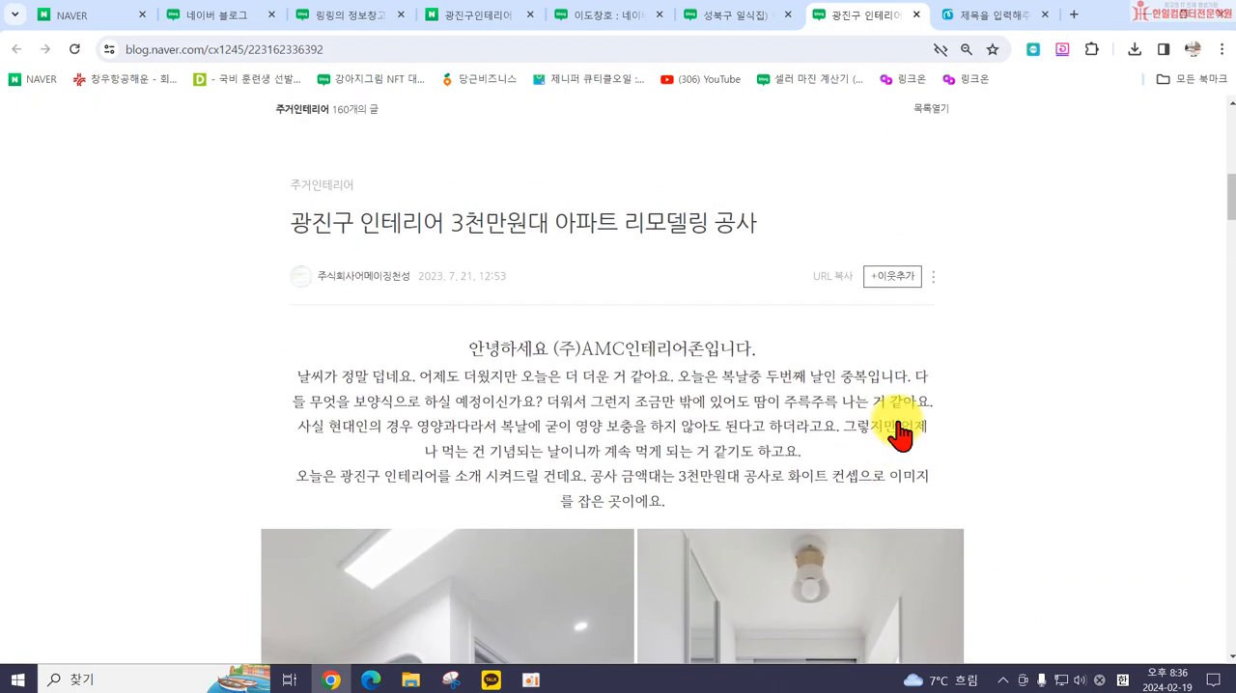
left_click(466, 17)
left_click(365, 17)
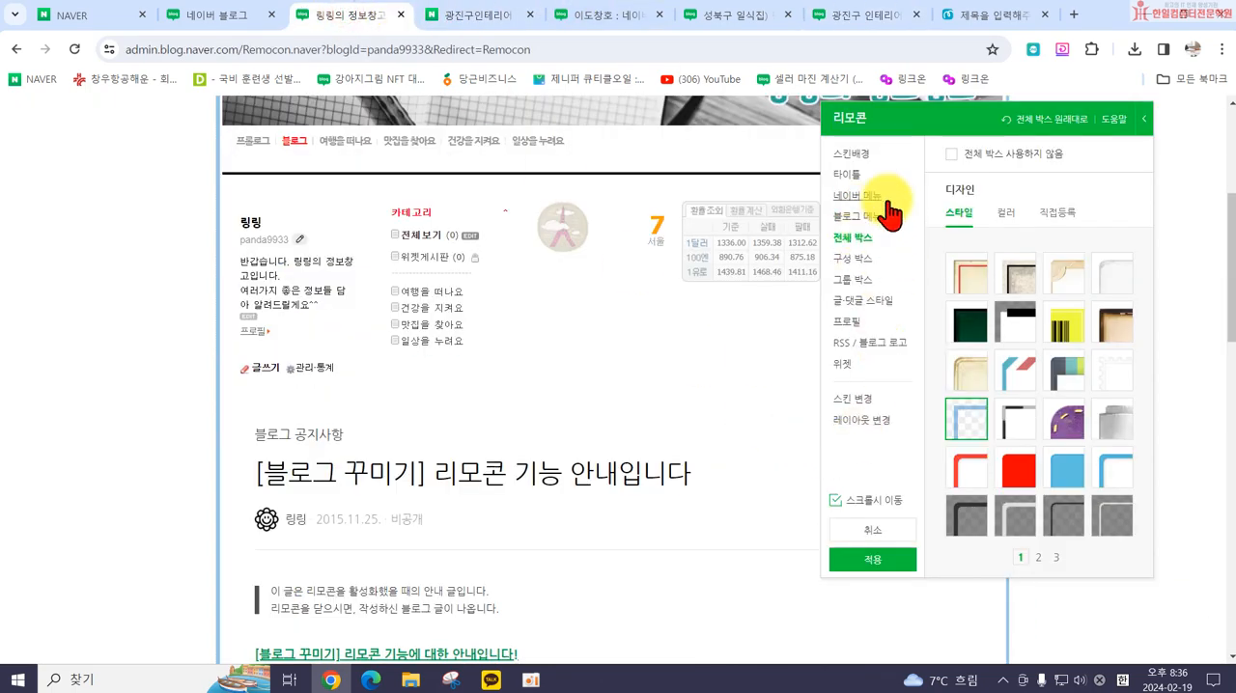
Step: Turn off the whole box (전체 박스 사용하지 않음) and set the component box (구성 박스) to the transparent style with olive text on page 1
left_click(949, 160)
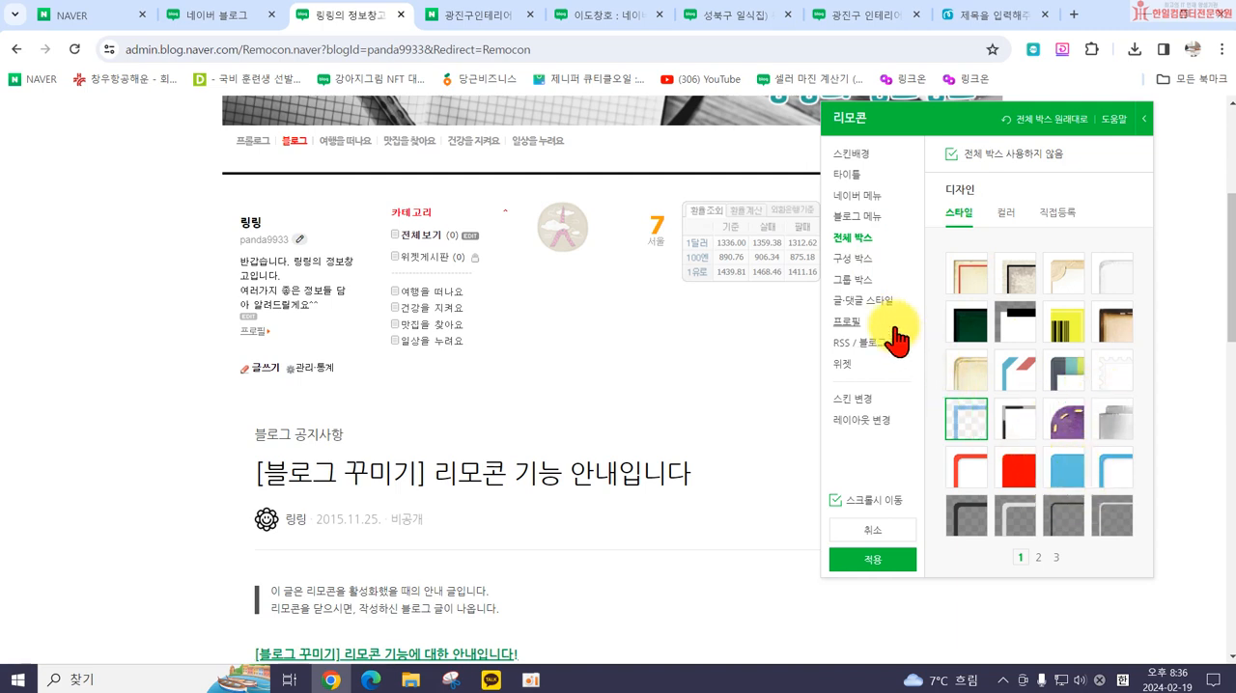
left_click(862, 260)
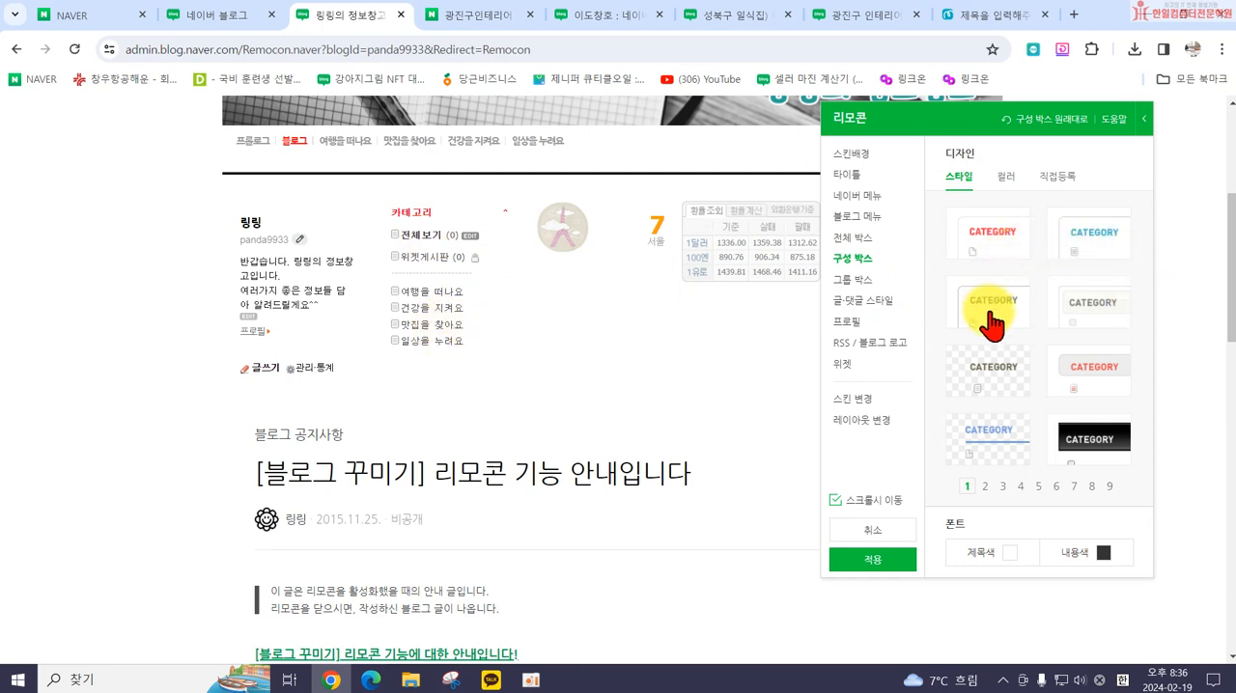
left_click(1091, 243)
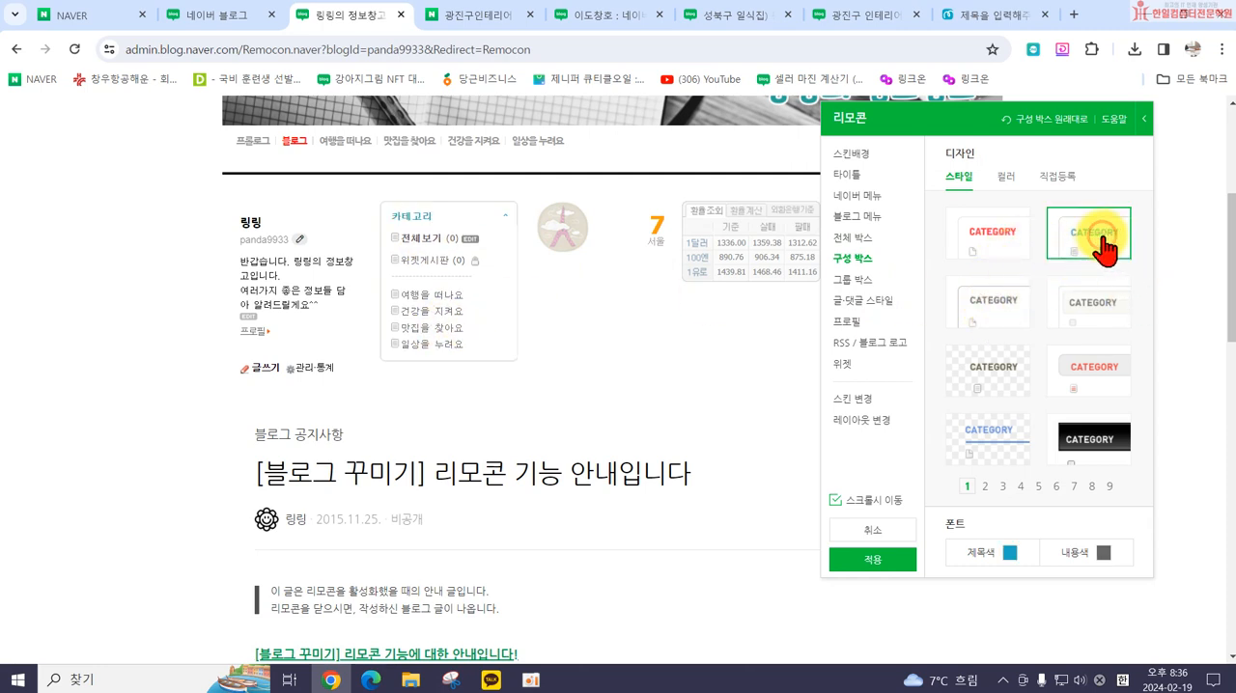
left_click(986, 378)
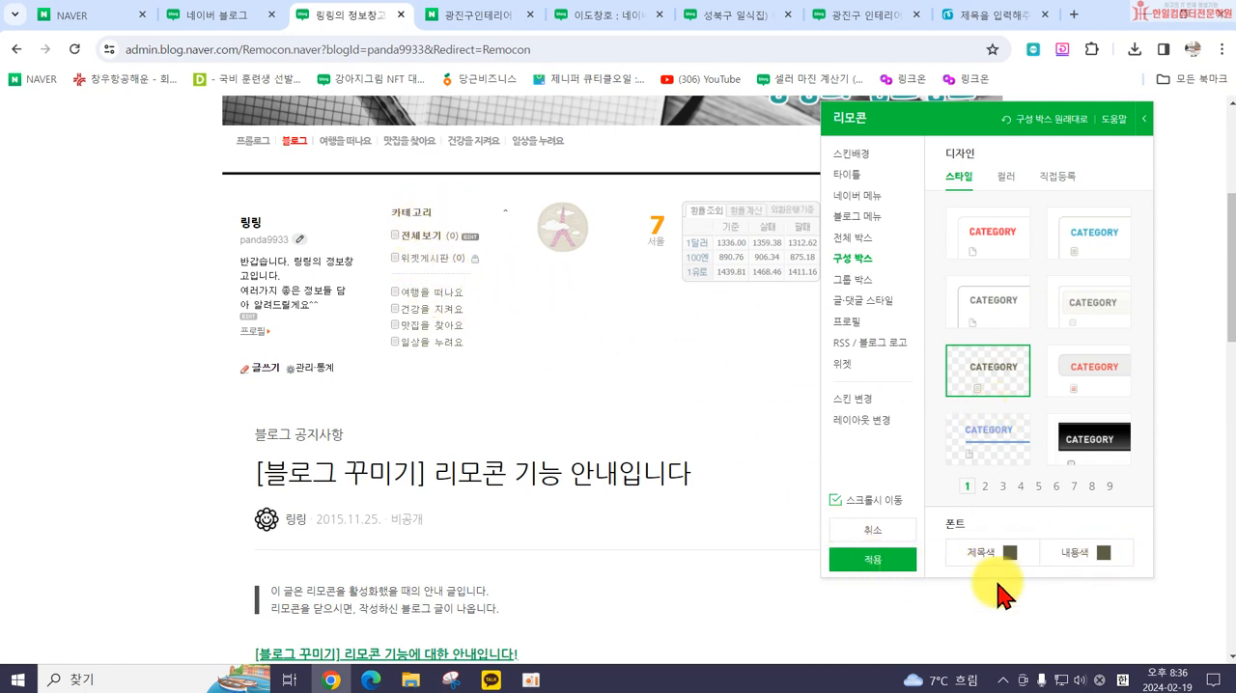
Step: Set the component box's (구성 박스) title color (제목색) to gray #999999 and its content color (내용색) to #777777
left_click(1009, 552)
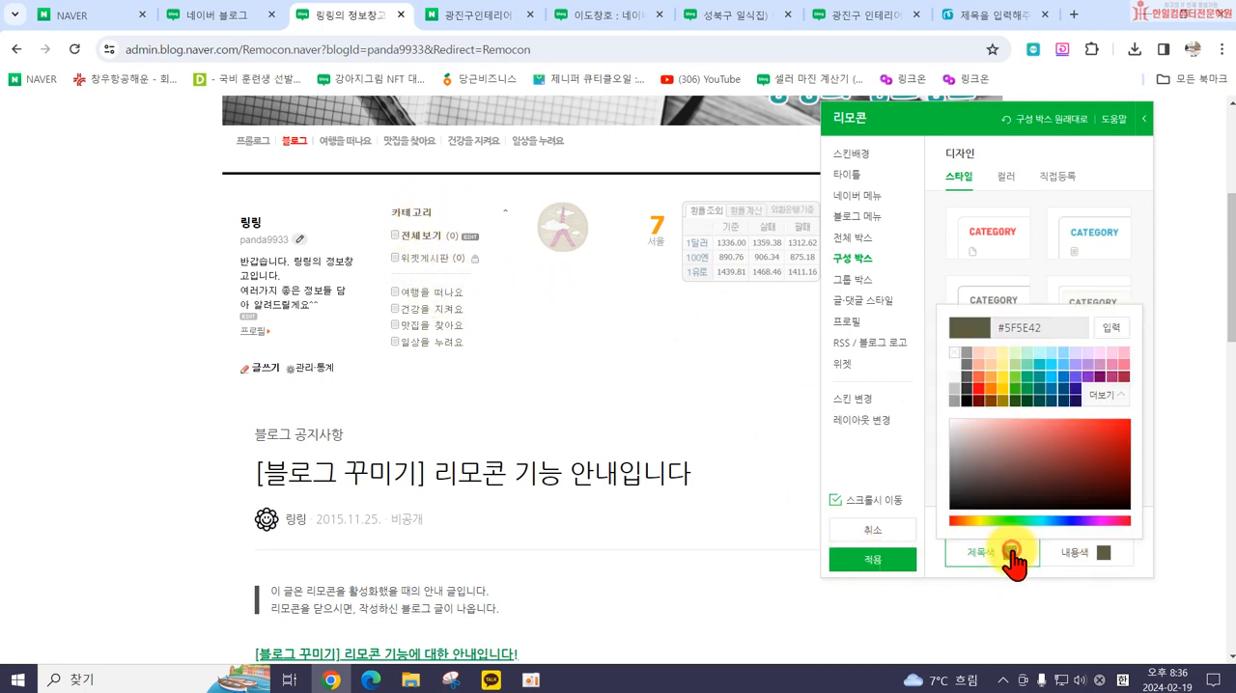
left_click(1066, 520)
left_click_drag(1078, 464, 1102, 445)
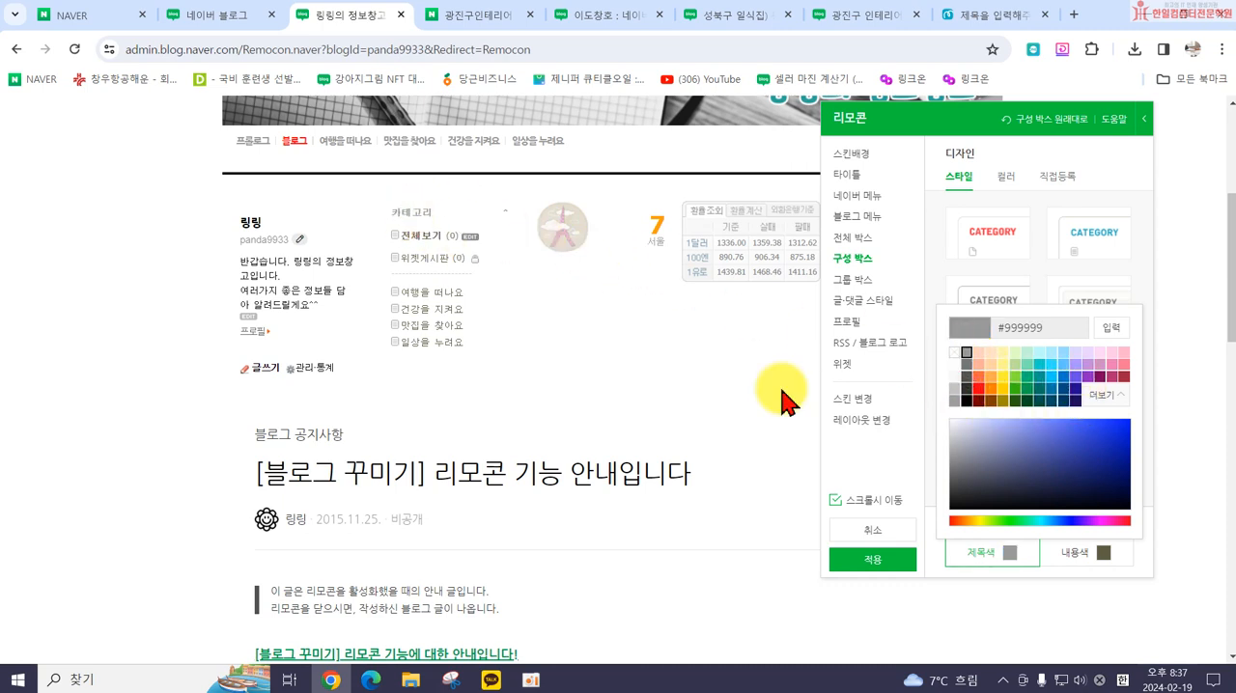
left_click(933, 554)
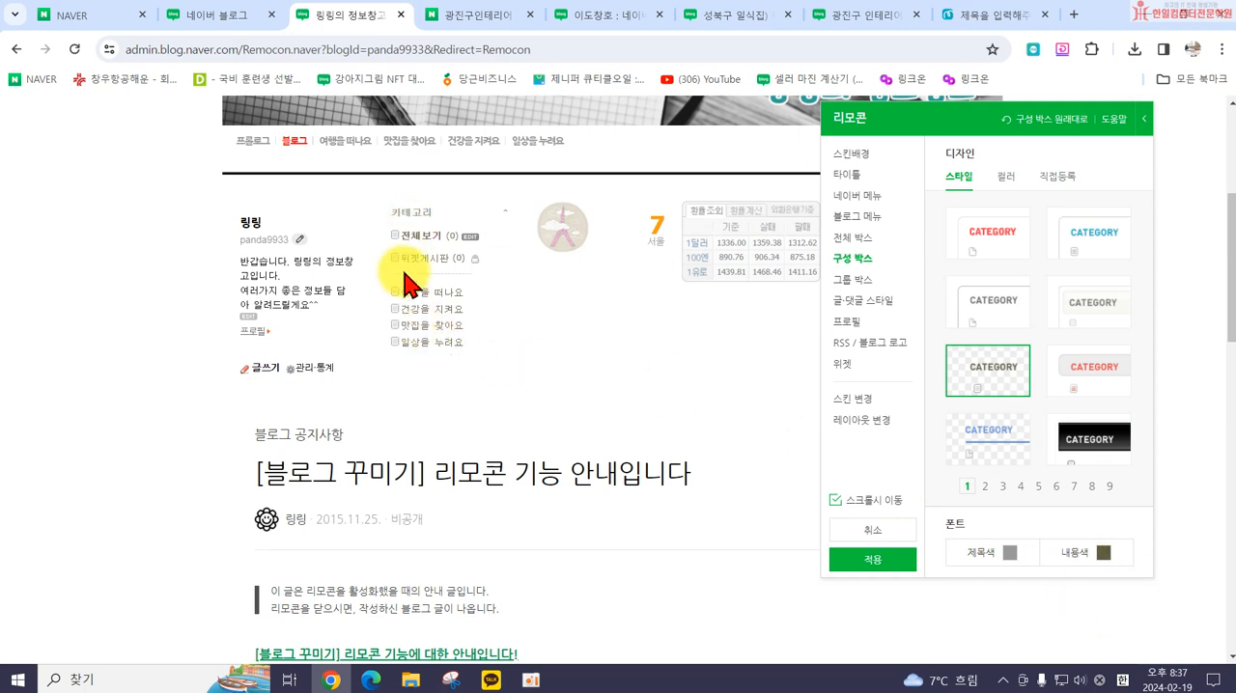
left_click(1098, 566)
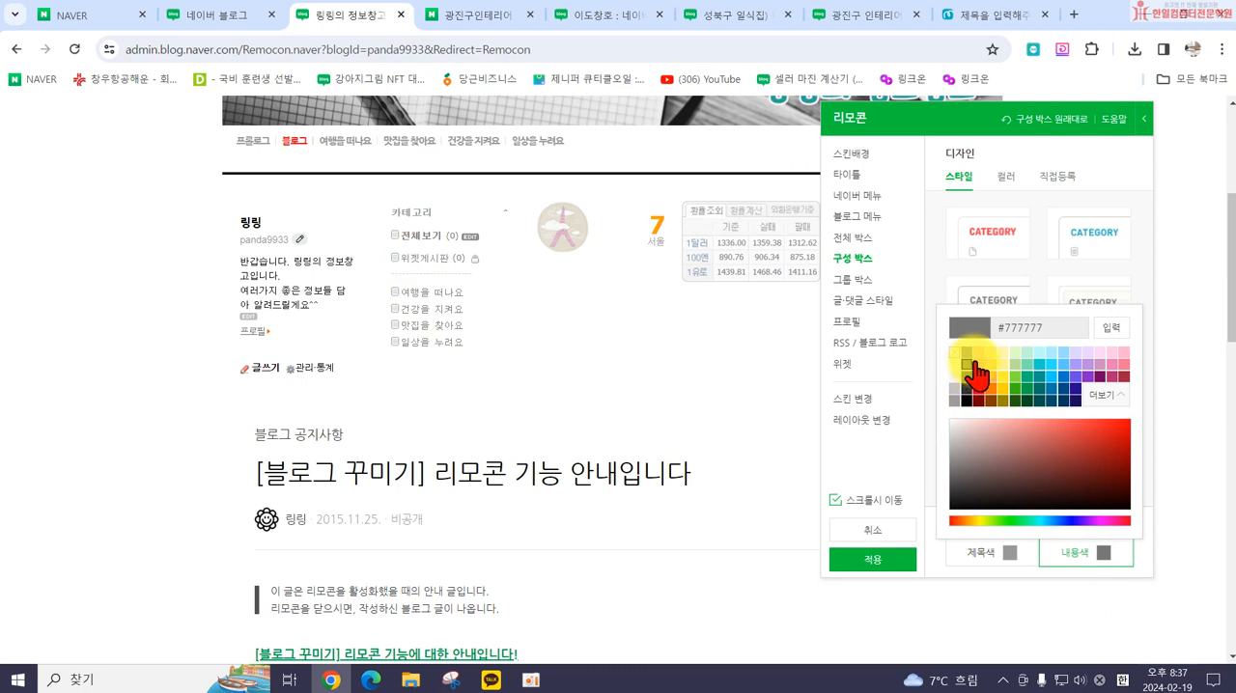
Step: Try salmon, yellow and peach background colors on the group box (그룹 박스) and leave its color transparent
left_click(886, 290)
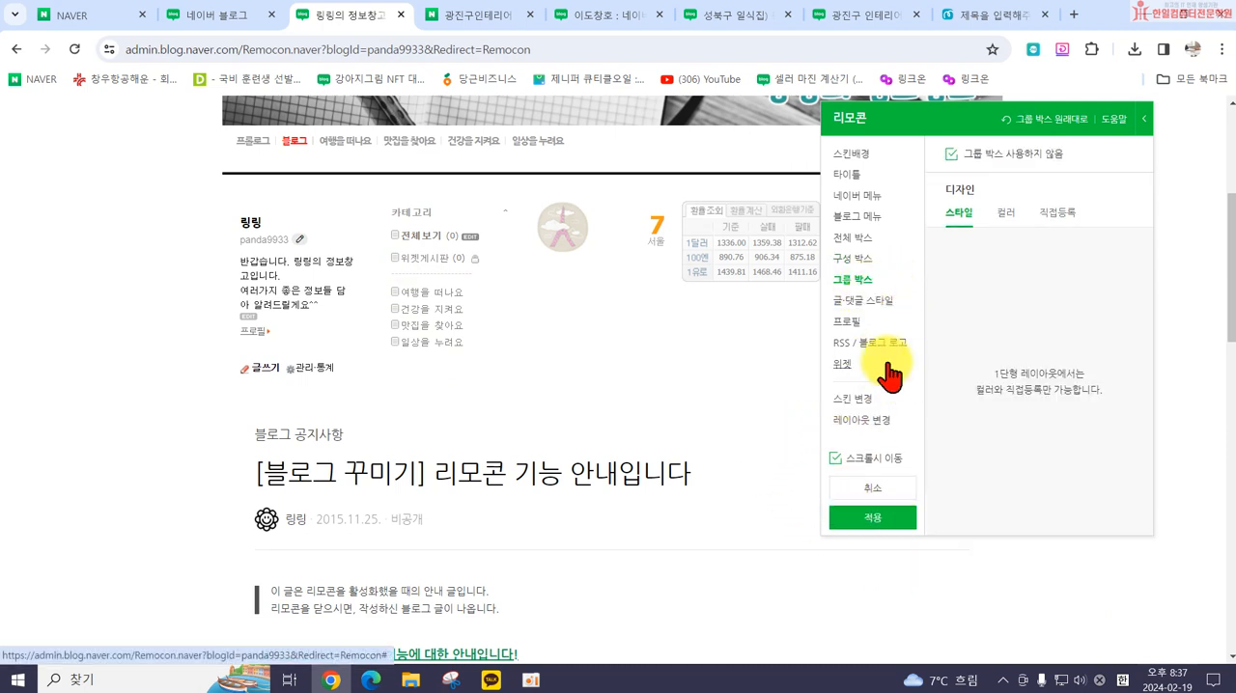
left_click(1007, 216)
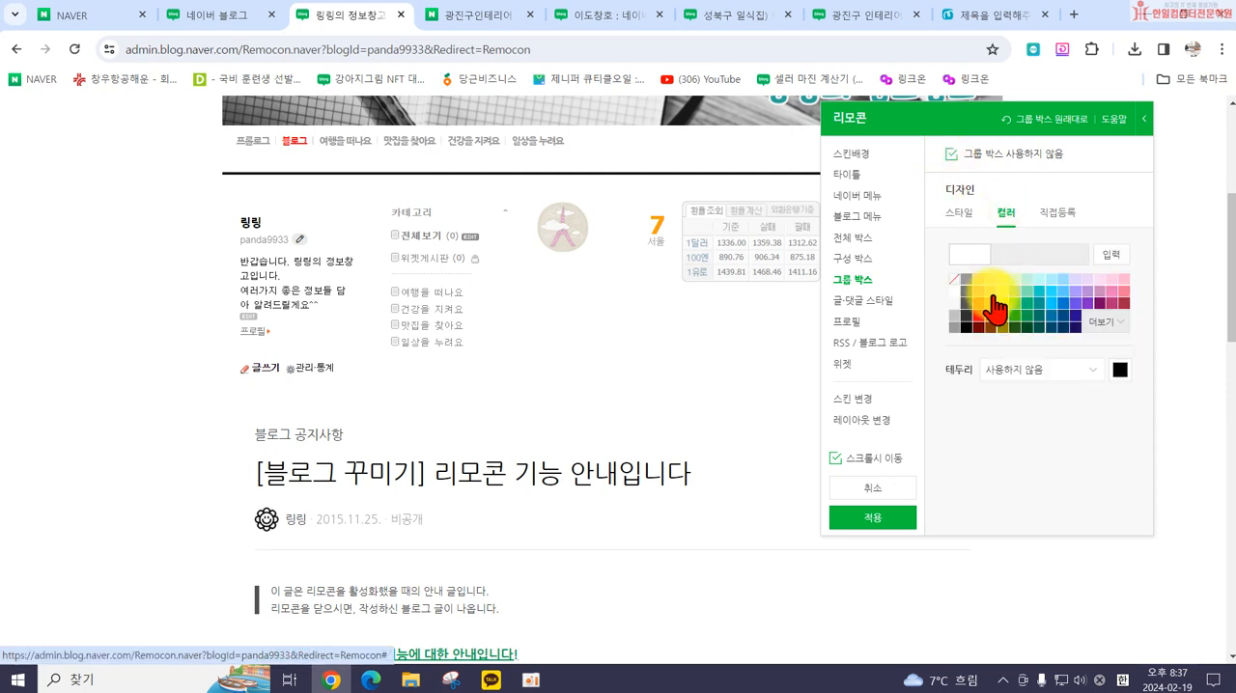
left_click(978, 292)
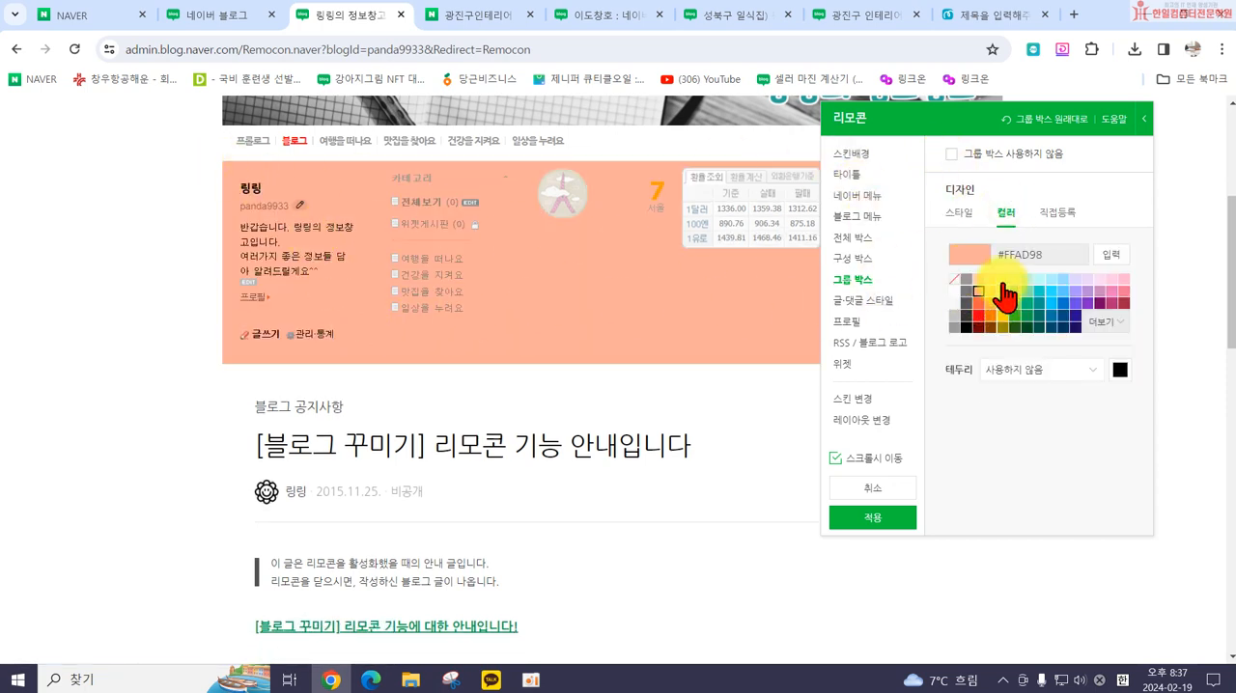
left_click(953, 279)
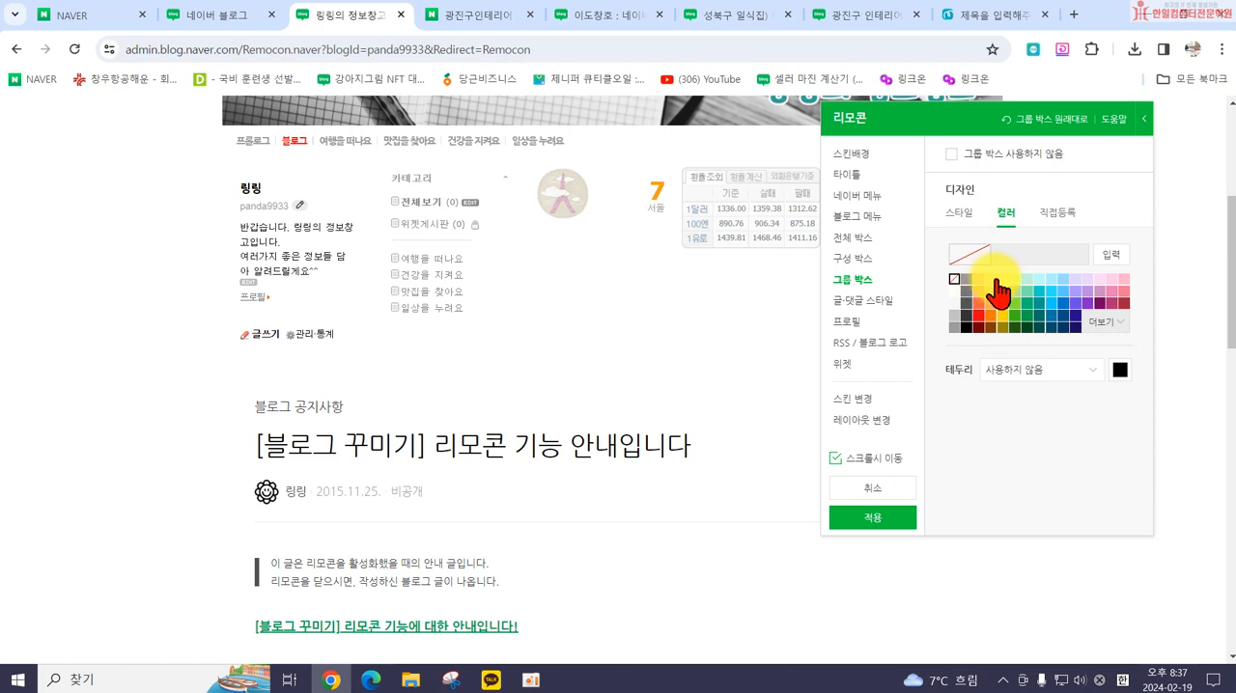
left_click(1003, 280)
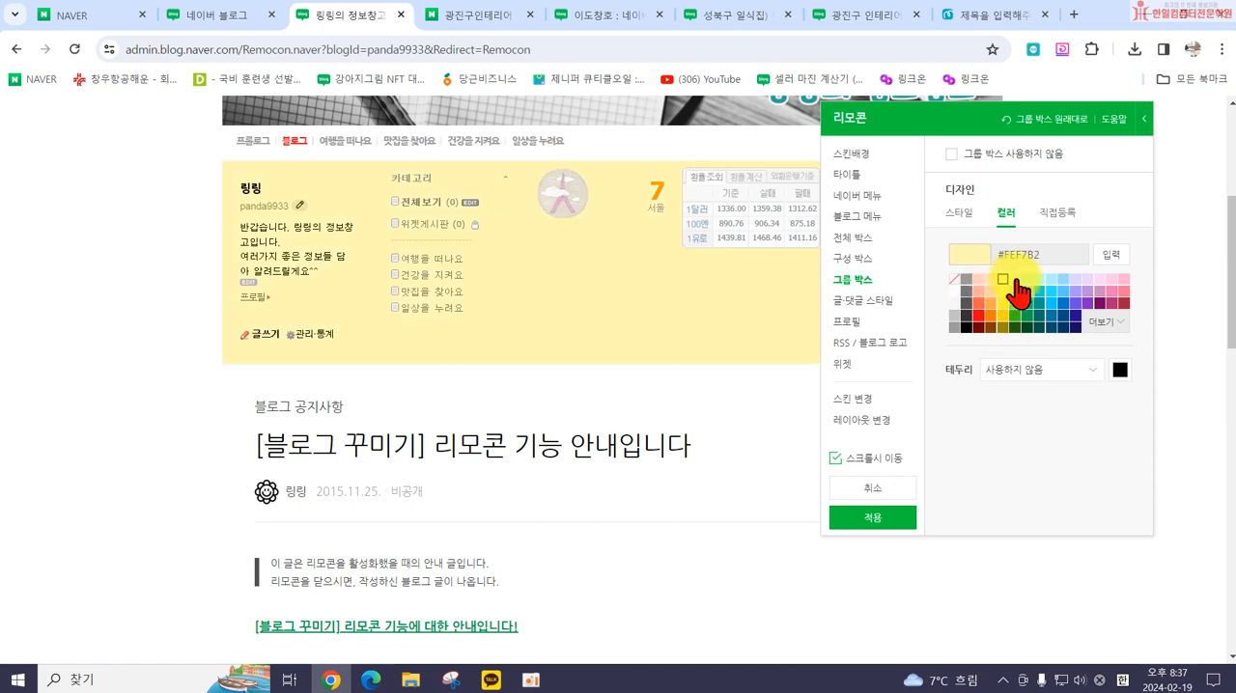
left_click(989, 278)
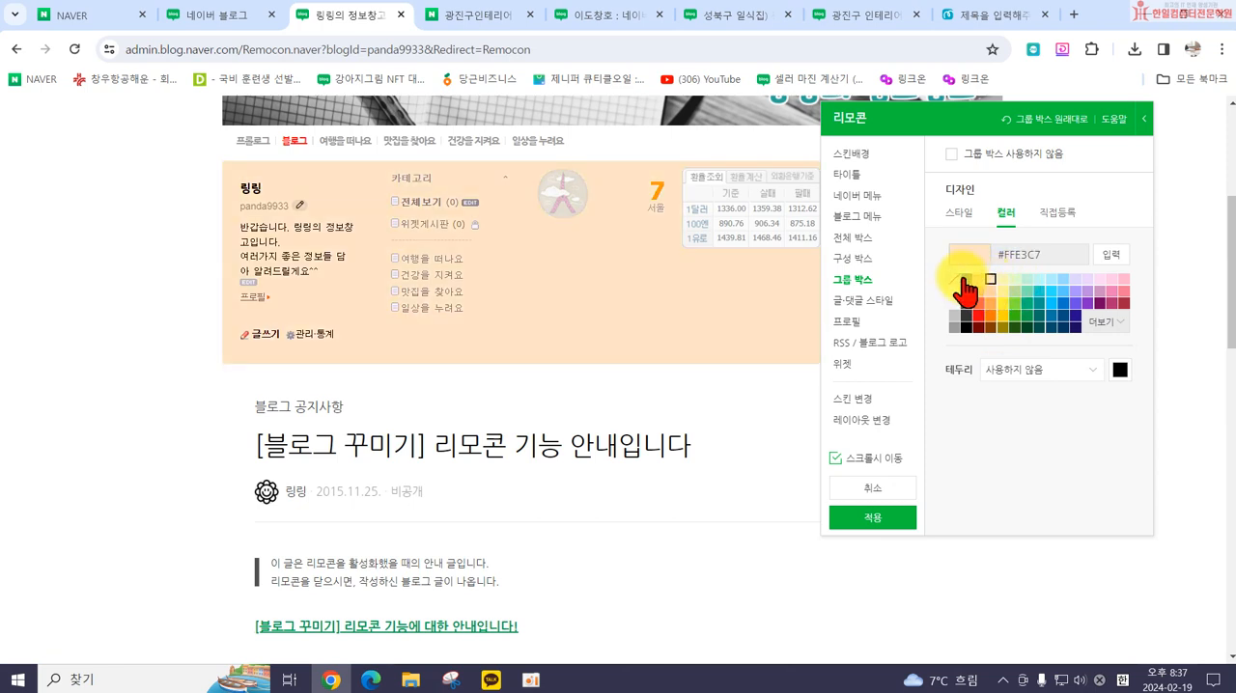
left_click(954, 280)
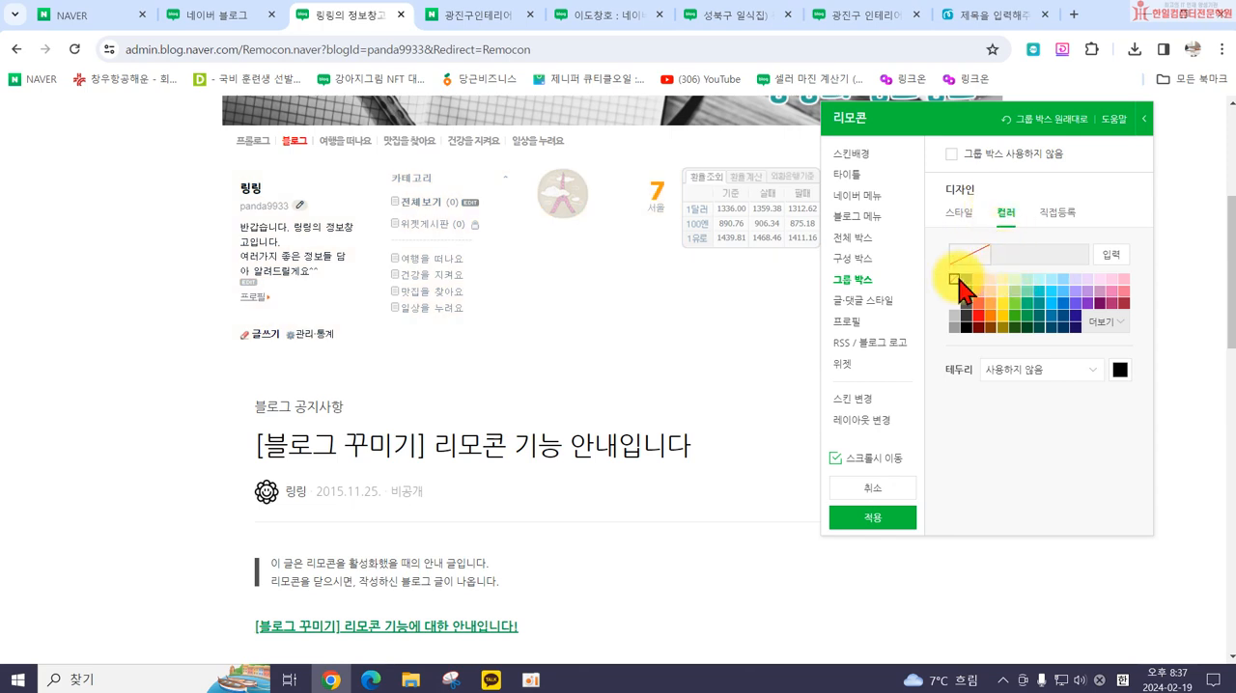
Step: Set the title color (제목색) of the post and comment style (글·댓글 스타일) to blue, trying navy #270D8D first
left_click(845, 303)
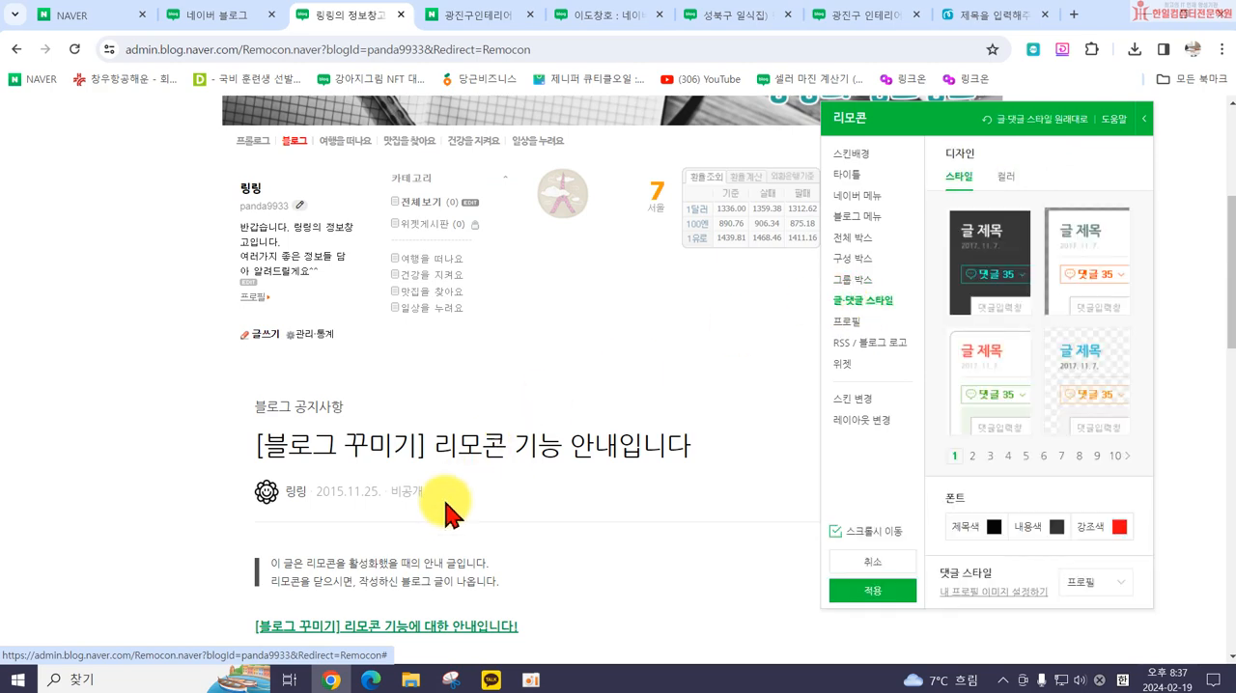
scroll(386, 453, "down", 1)
scroll(347, 388, "down", 1)
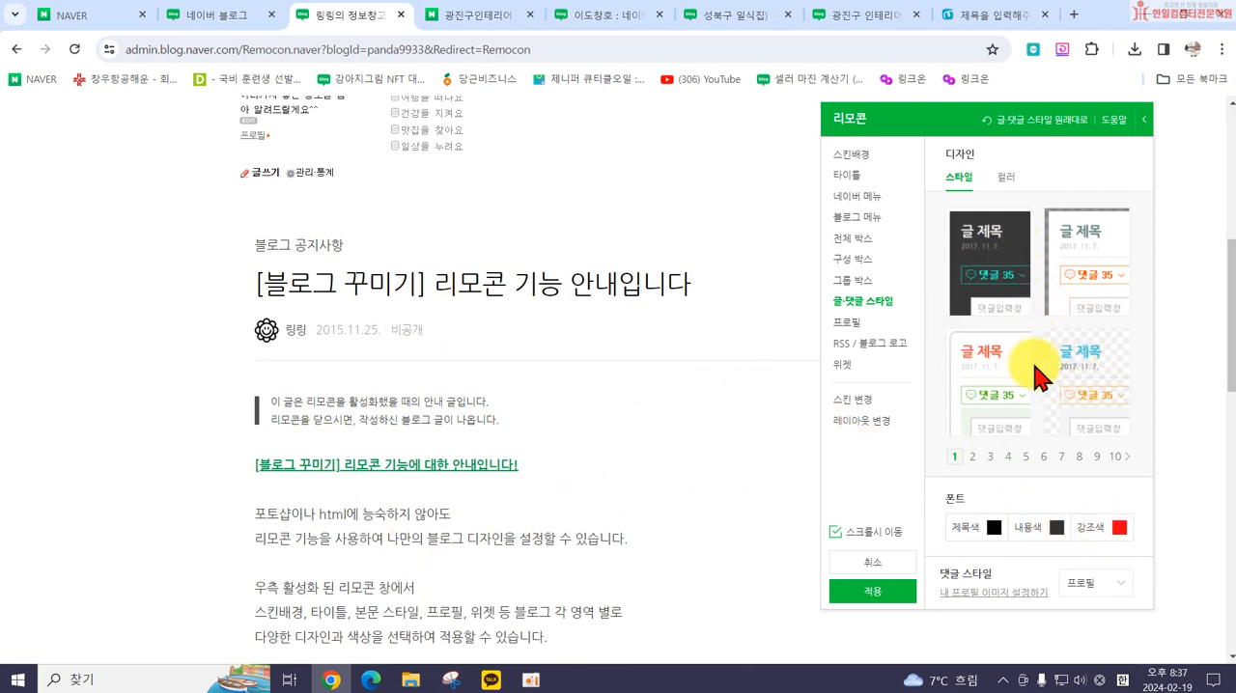
left_click(994, 528)
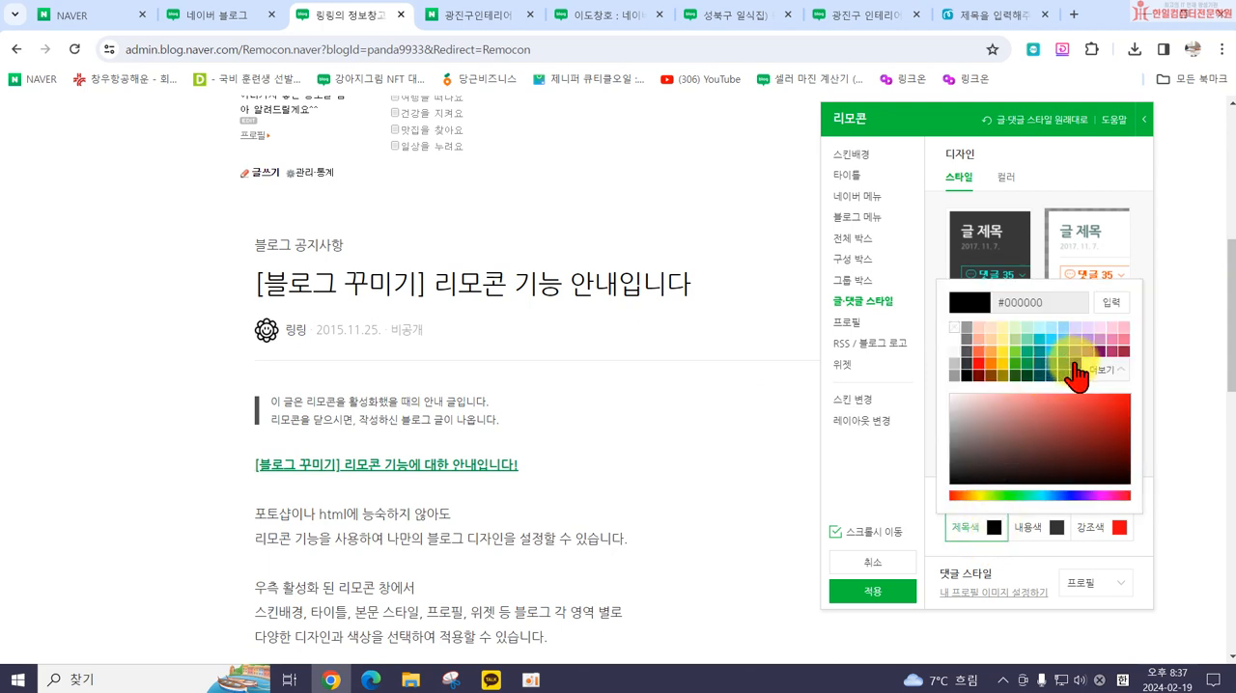
left_click(1074, 363)
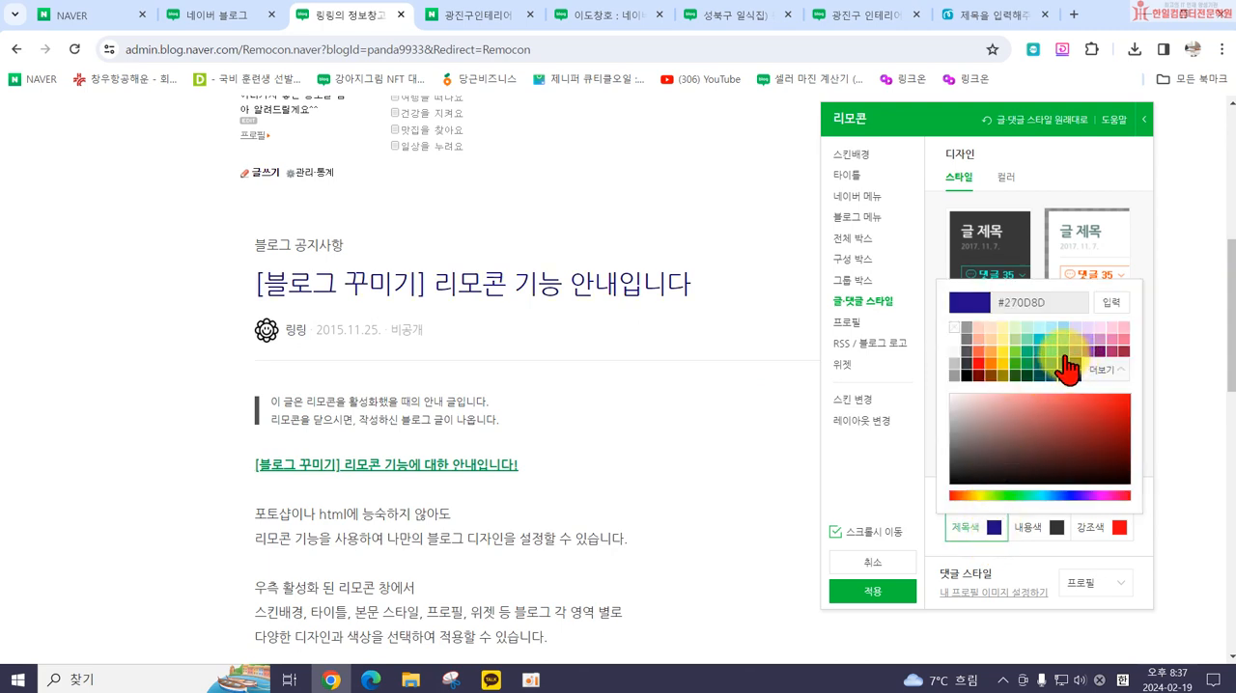
left_click(1063, 351)
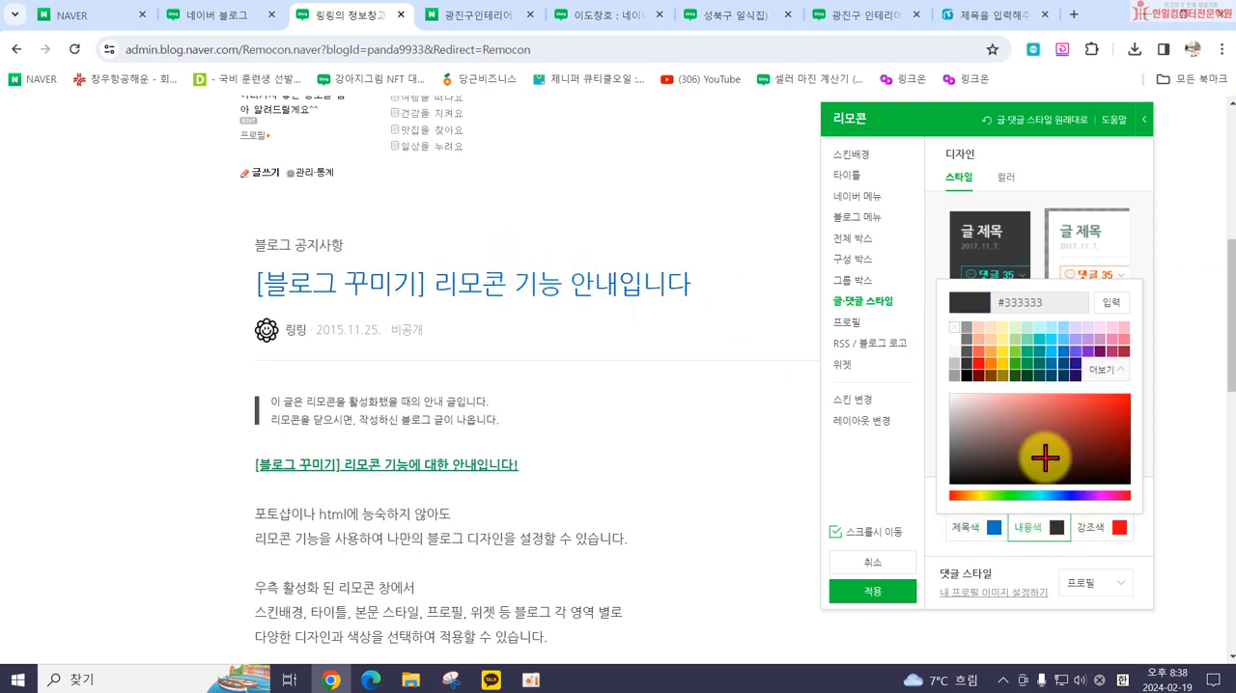
Step: Set the post content color (내용색) to dark gray #555555 and keep the highlight color (강조색) at red #FF0010
left_click(966, 338)
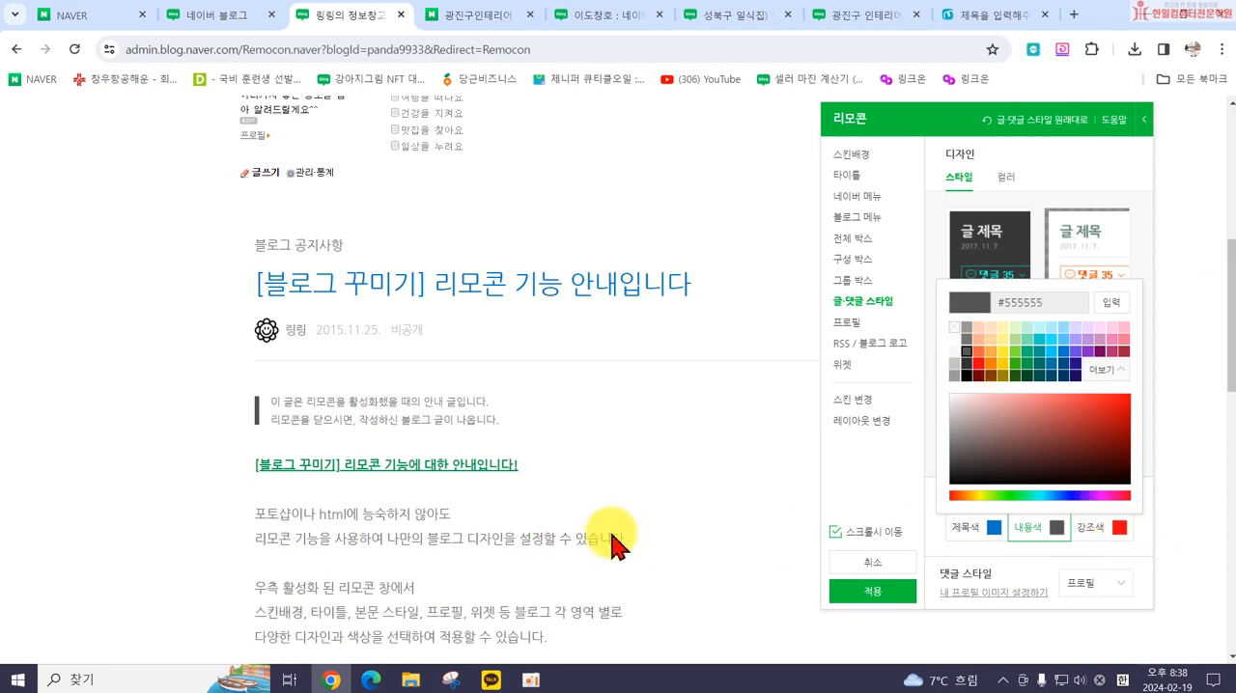
scroll(612, 546, "down", 5)
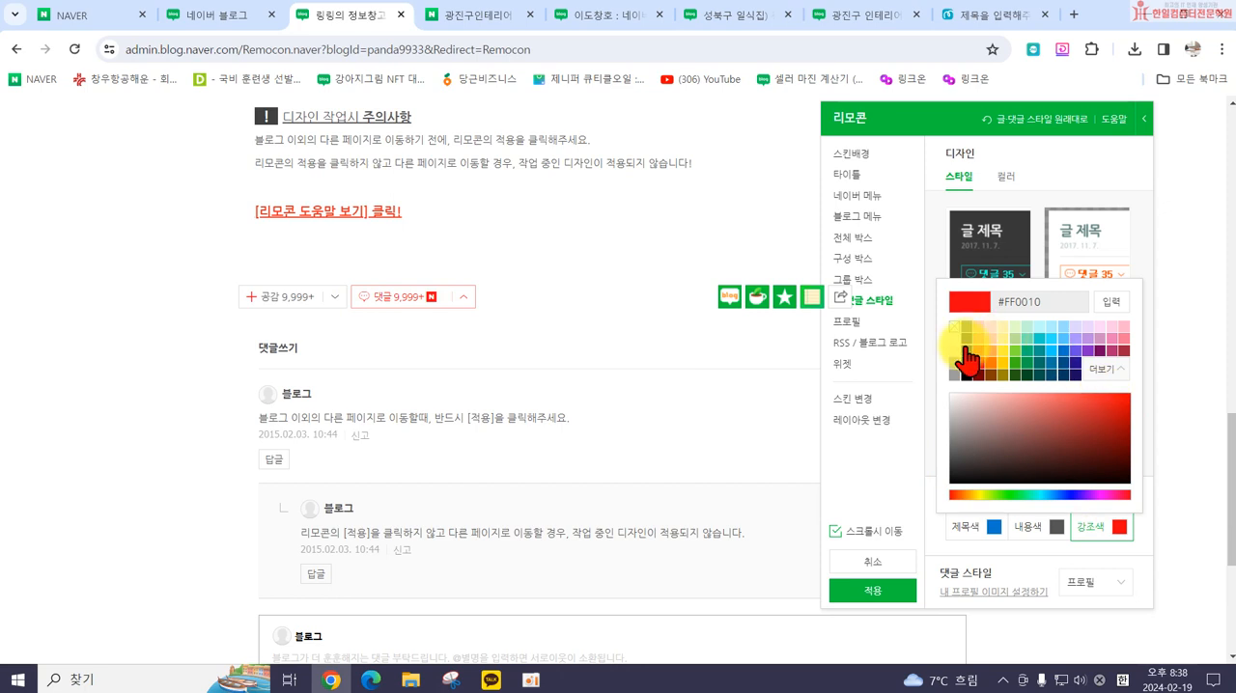
left_click(875, 307)
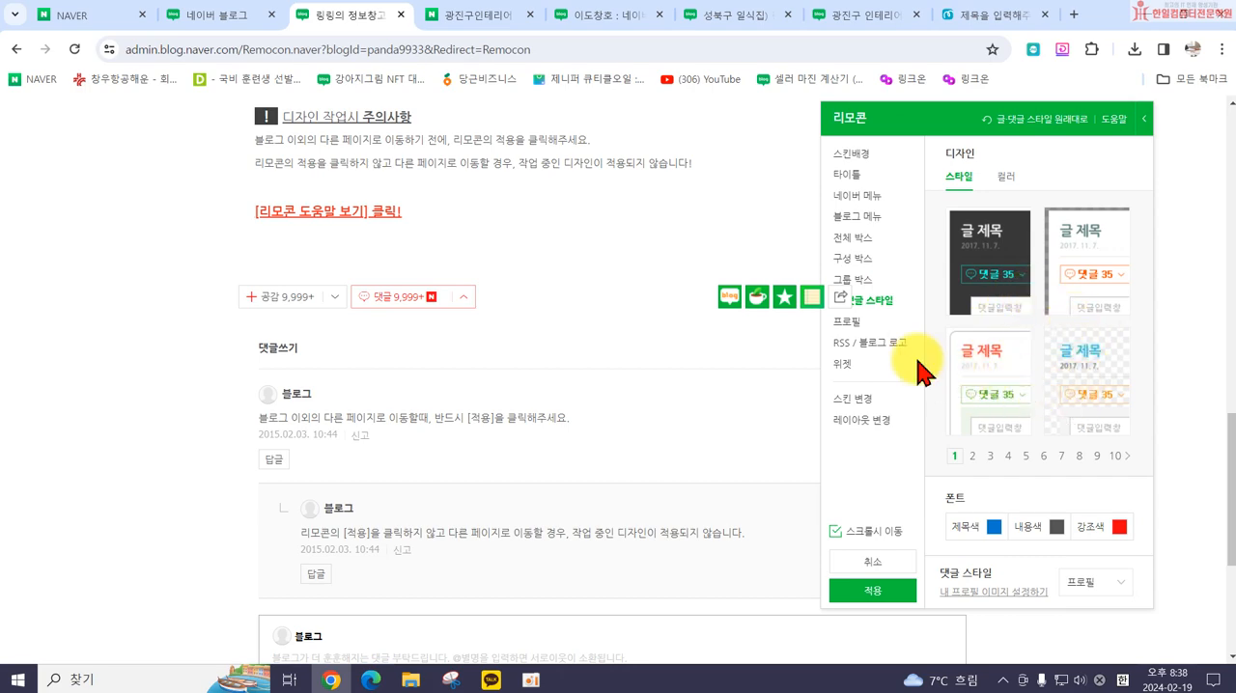
Step: Compare the bordered profile (프로필) styles and apply the first, borderless style on page 1
left_click(850, 324)
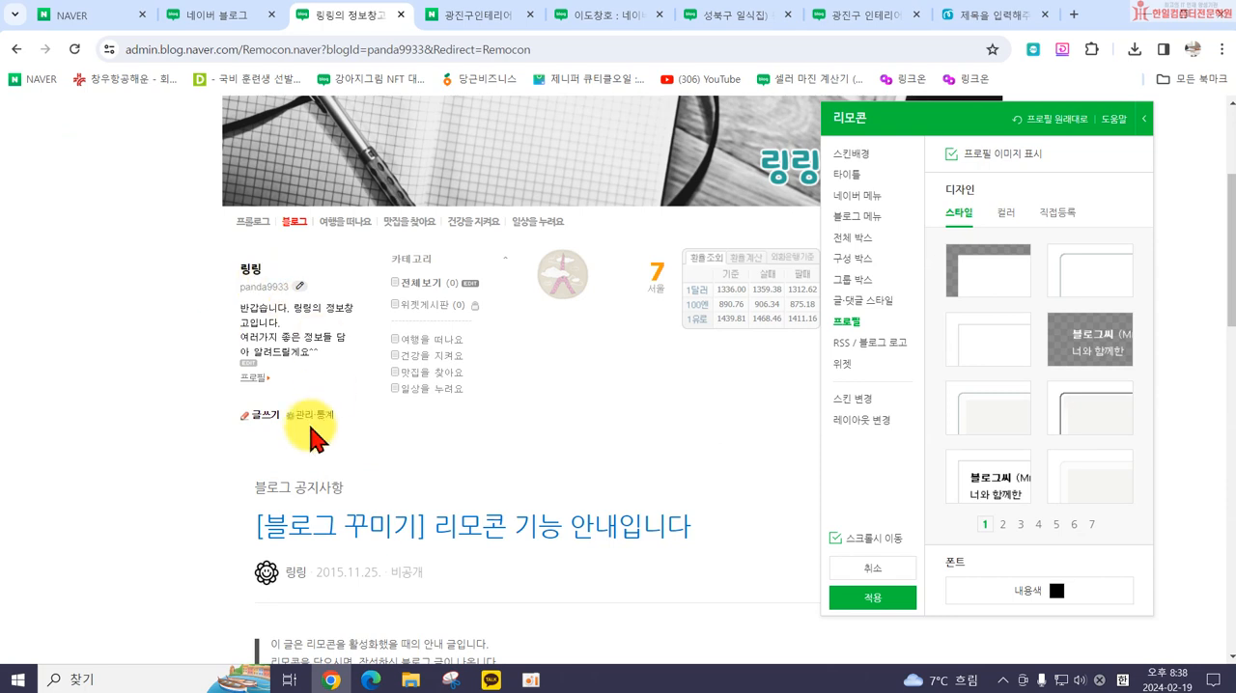
left_click(1004, 213)
left_click(963, 215)
left_click(992, 341)
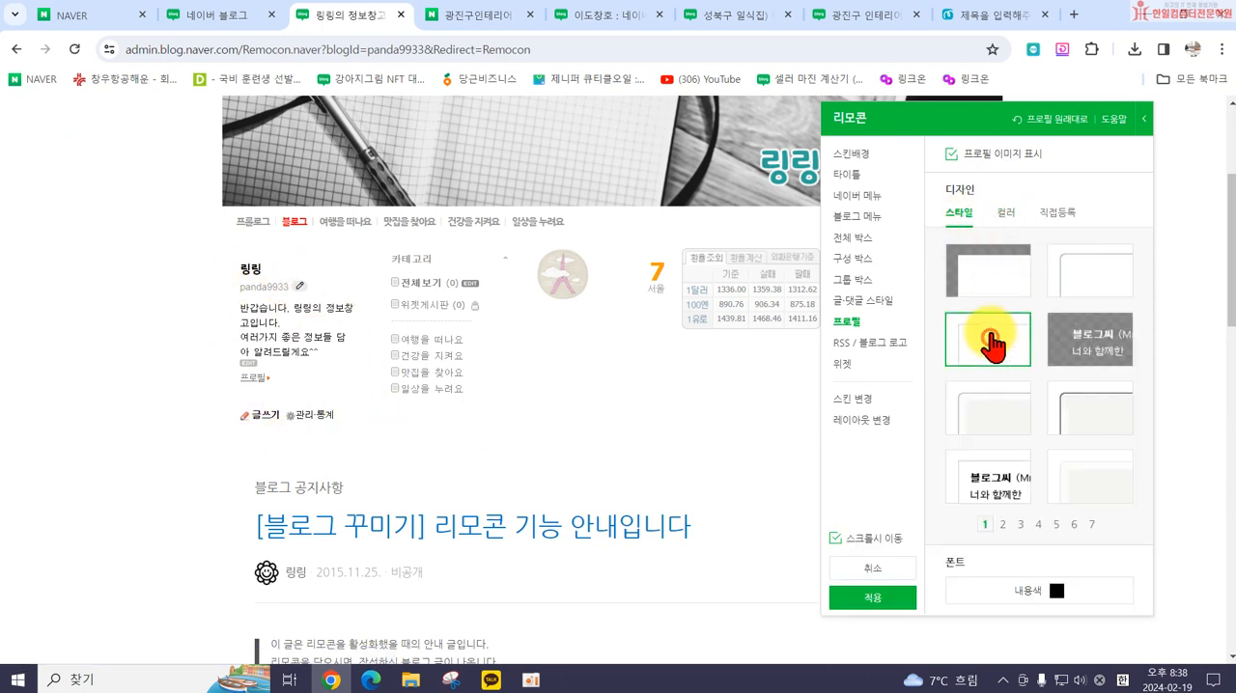
left_click(965, 407)
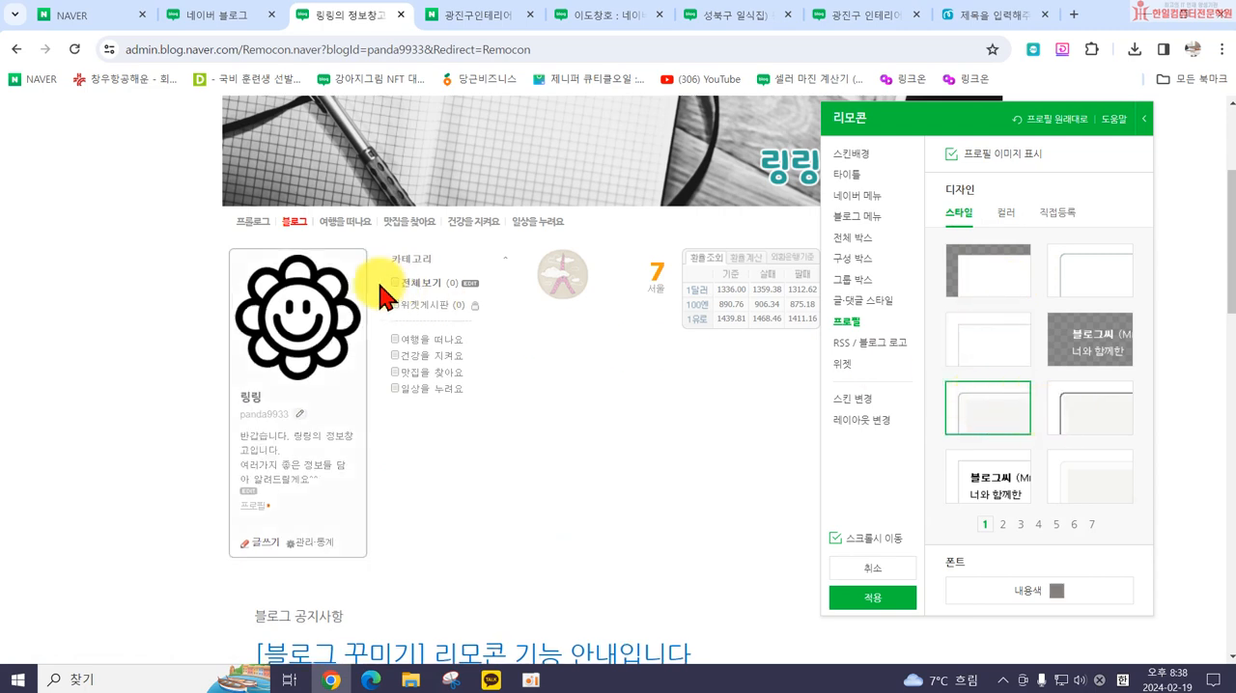
left_click(981, 280)
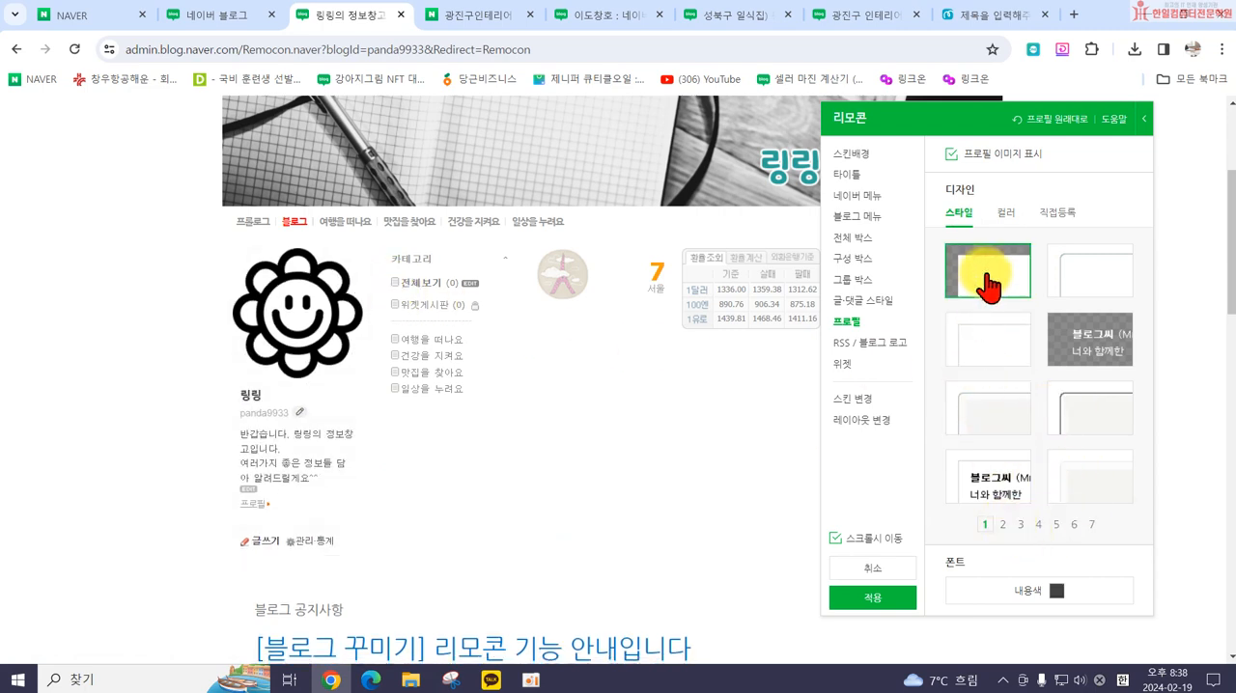
Step: Look at the page 2 profile styles and set the profile's content color (내용색) to gray #777777
left_click(1002, 526)
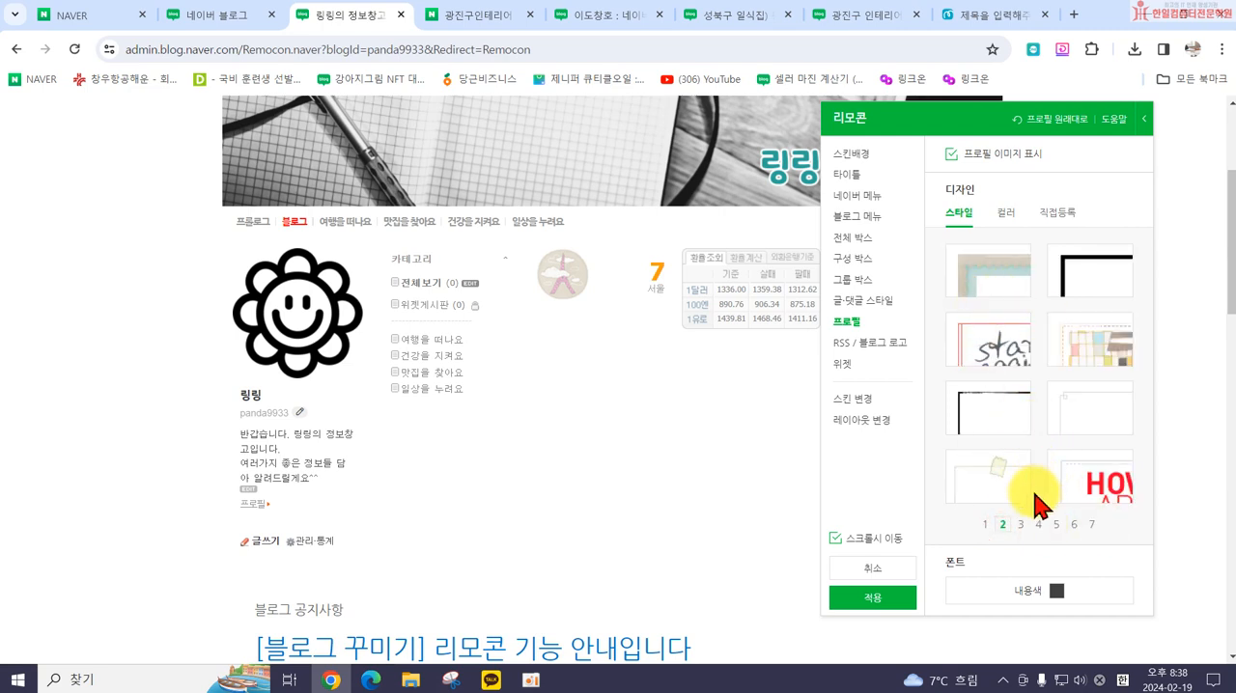
left_click(1057, 591)
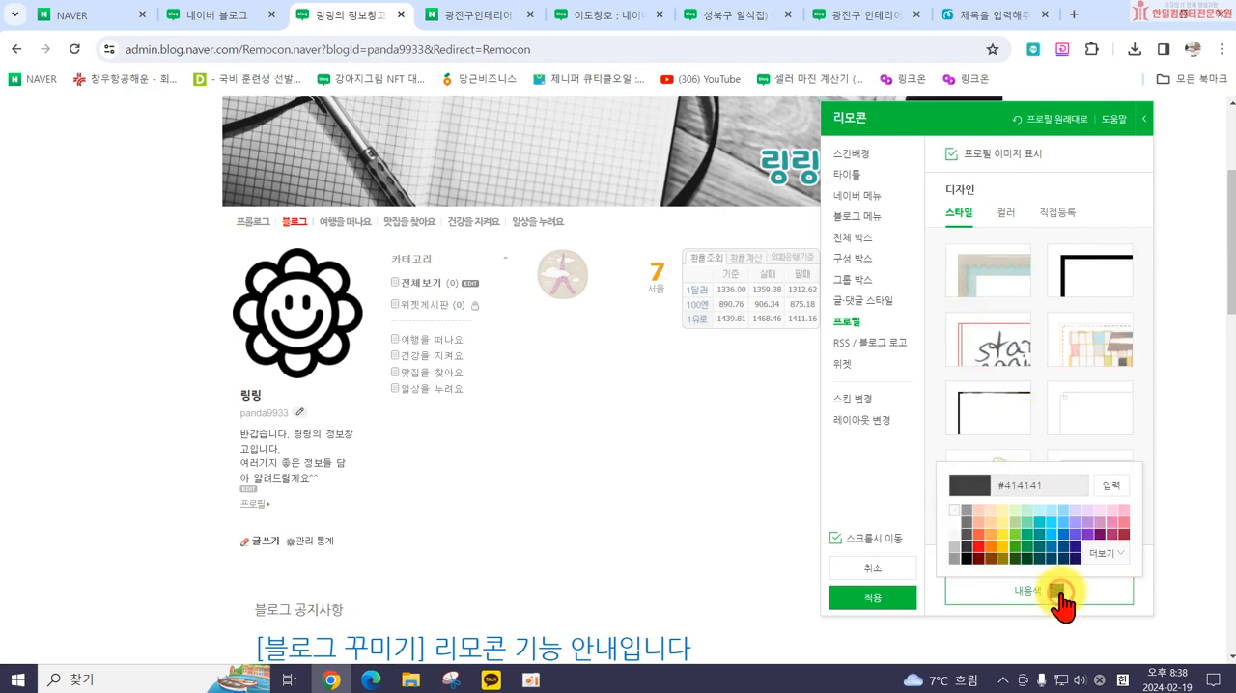
left_click(966, 523)
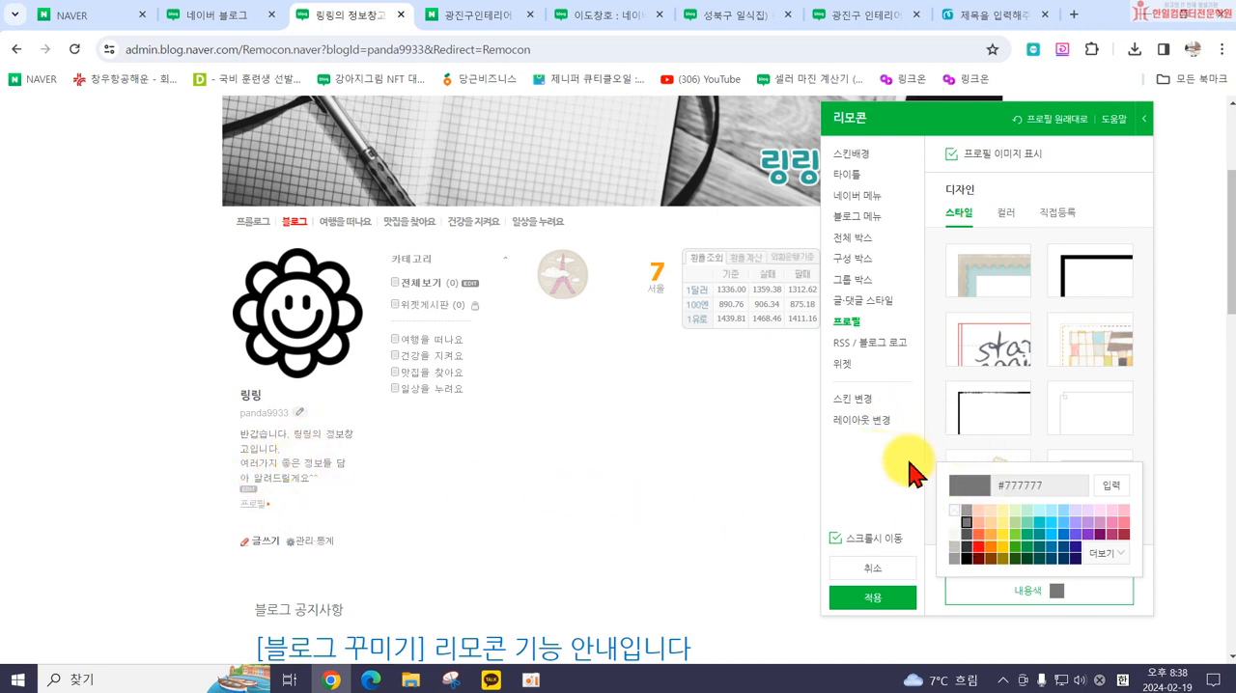
left_click(869, 478)
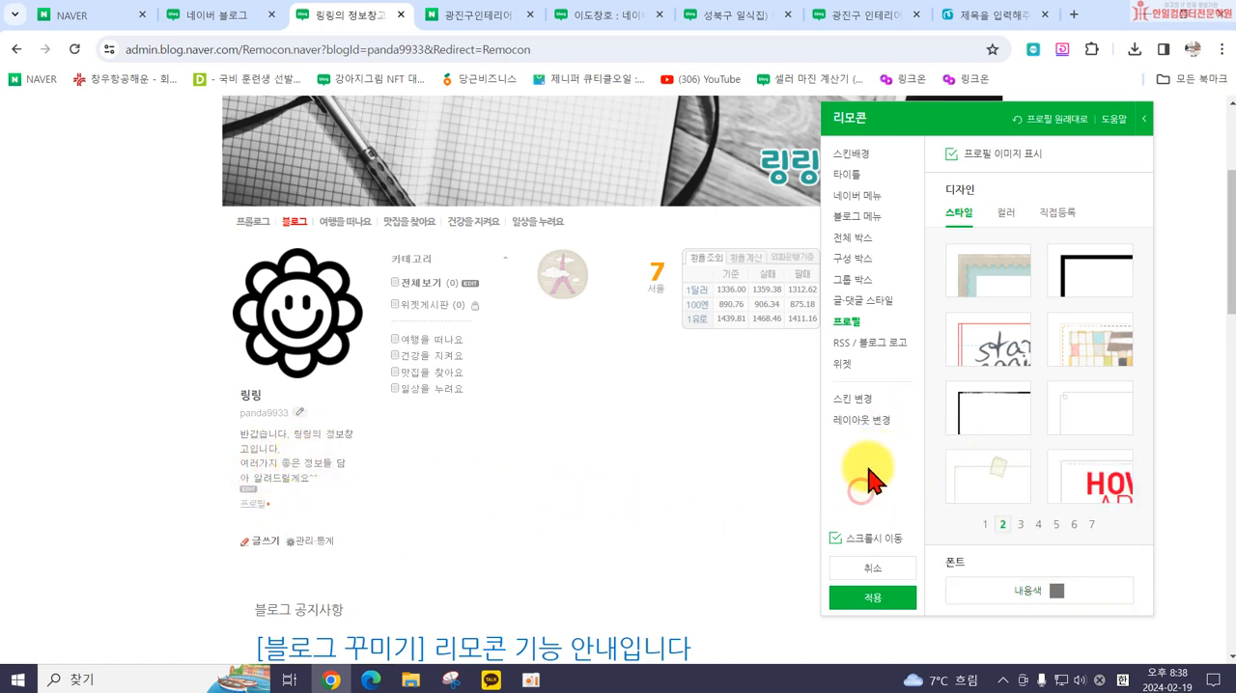
Step: Try the RSS designs on page 1, look at page 2, and apply page 1's second design with gray icons and dark text
left_click(862, 343)
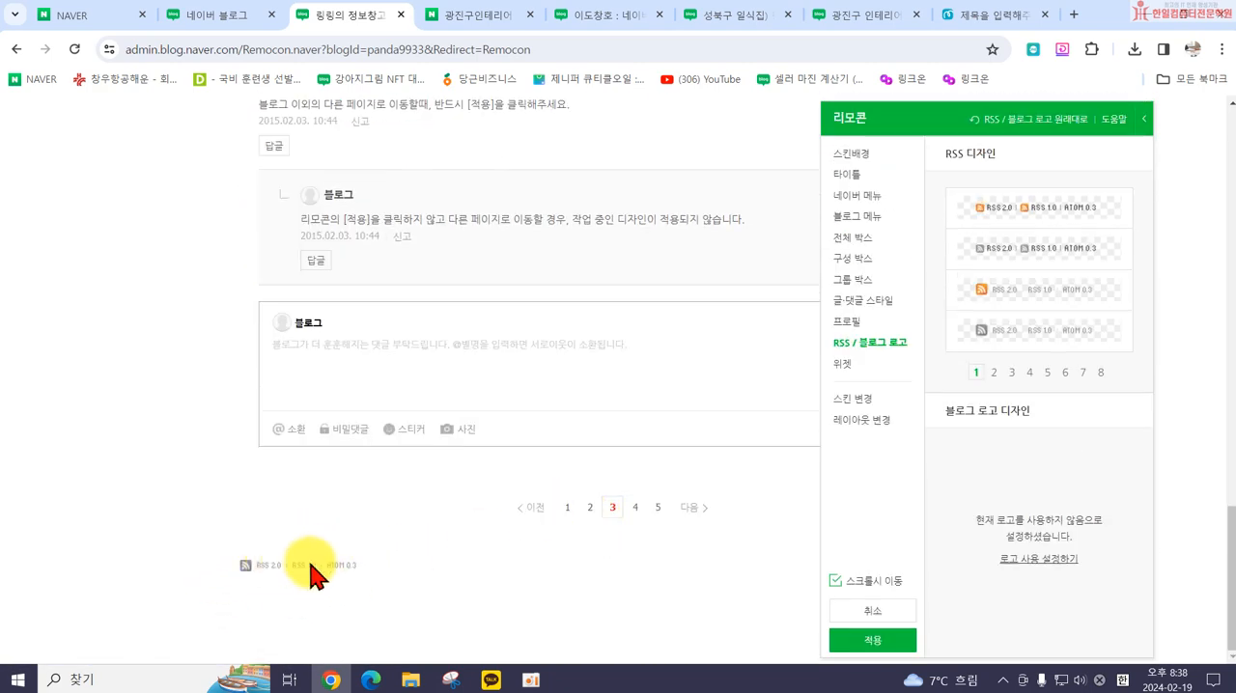
left_click(1019, 229)
left_click(1023, 253)
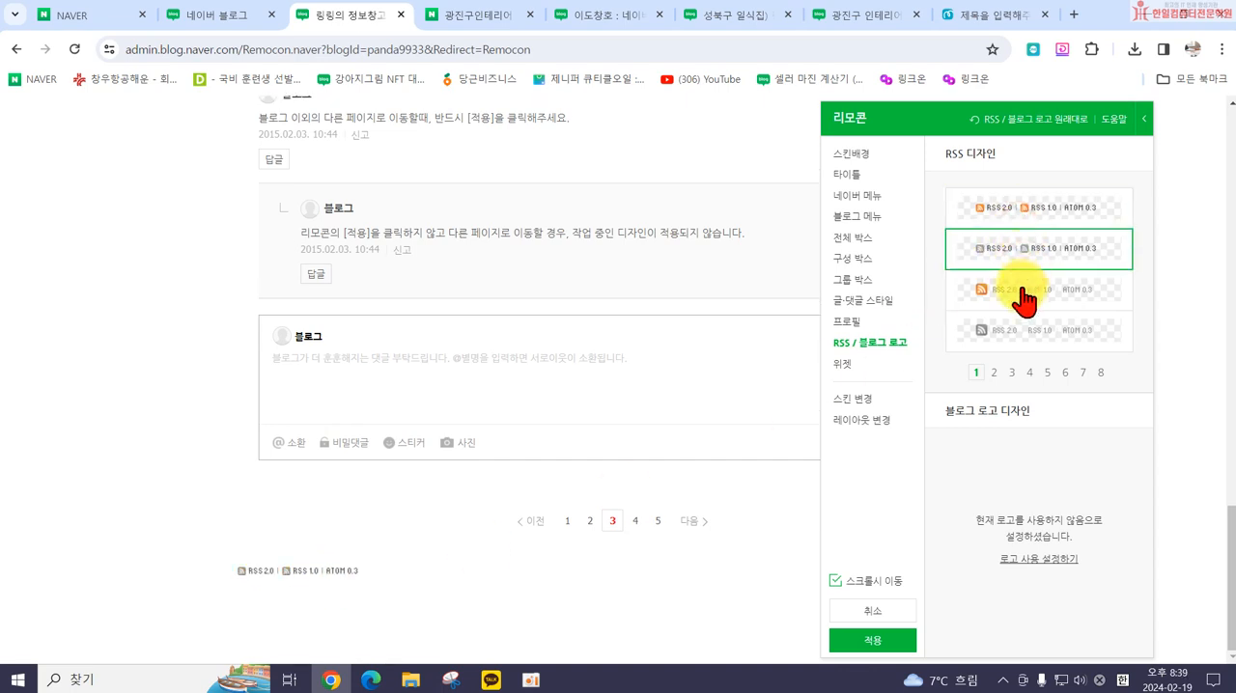
left_click(1021, 288)
left_click(1028, 333)
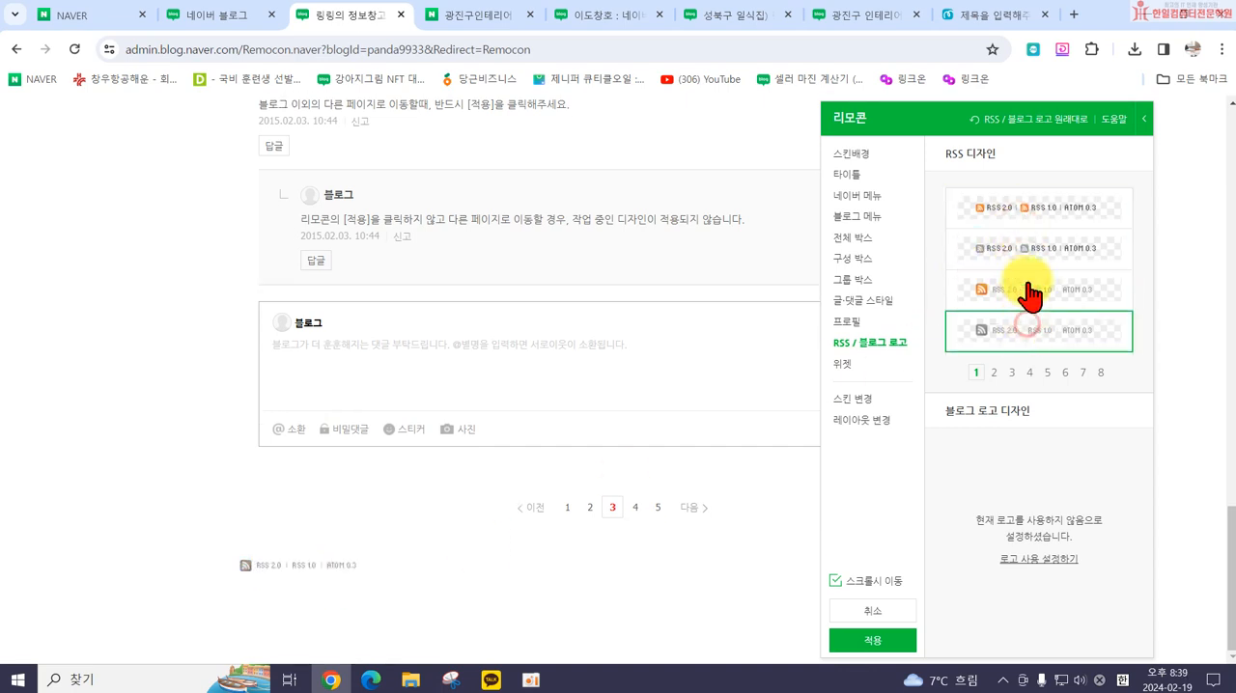
left_click(1037, 207)
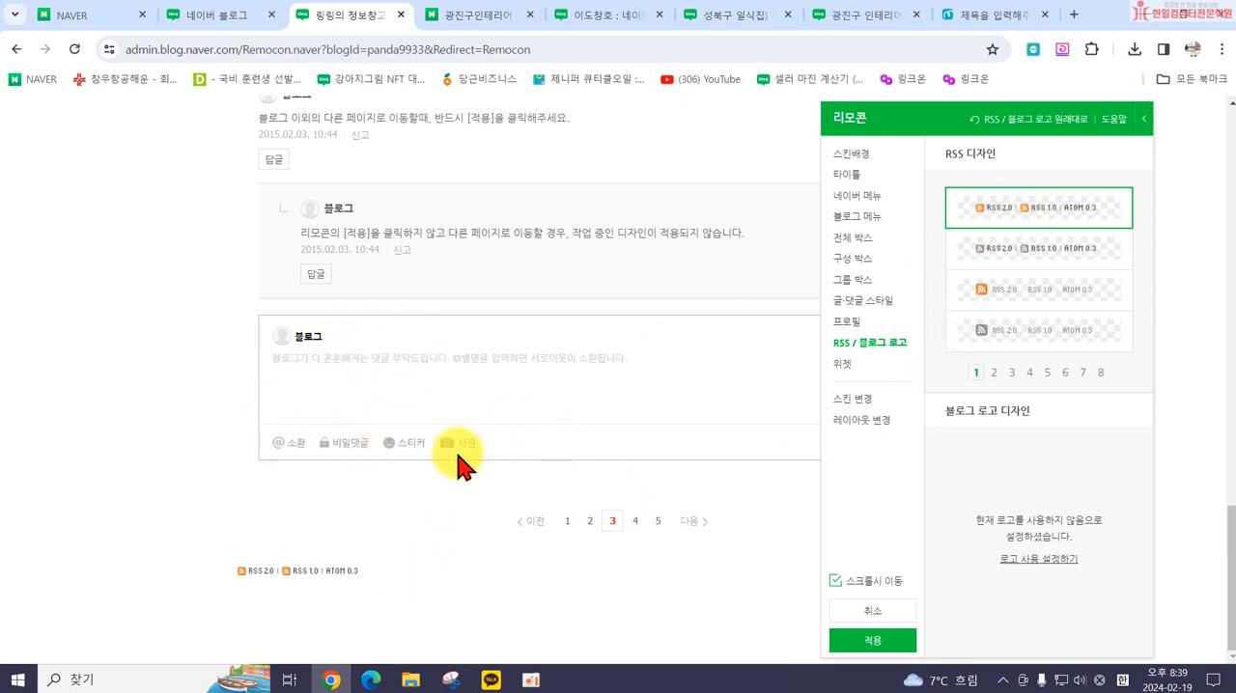
left_click(1008, 257)
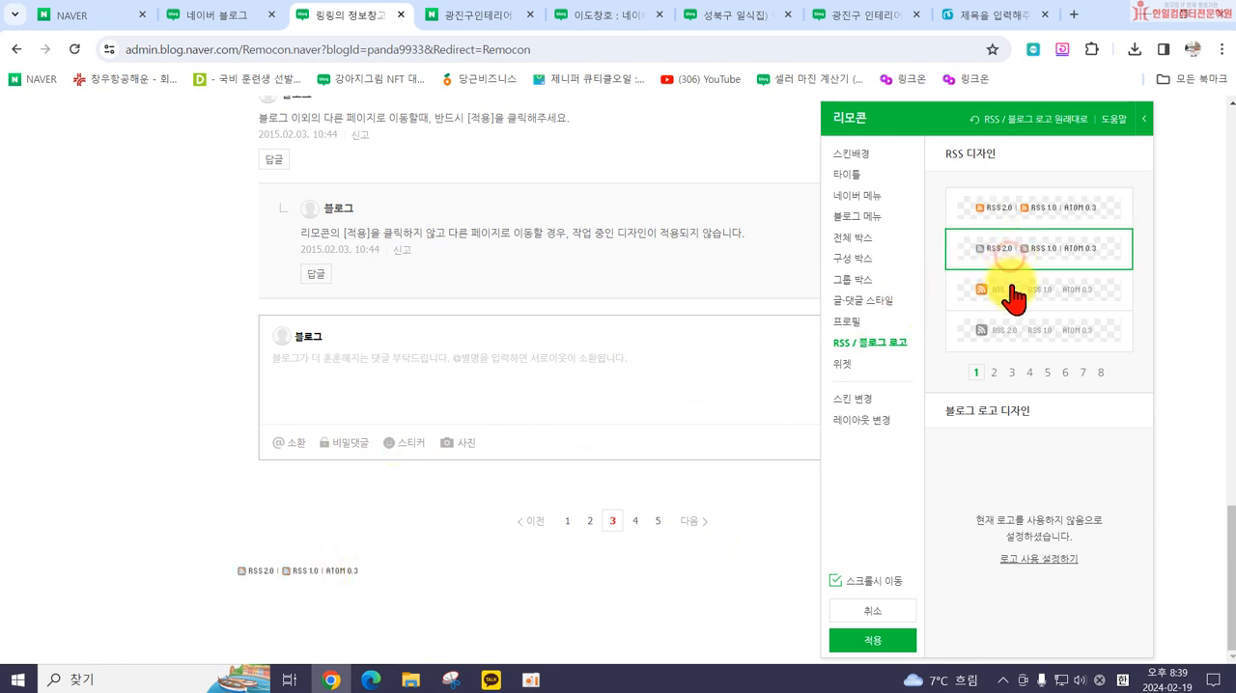
left_click(1010, 289)
left_click(993, 373)
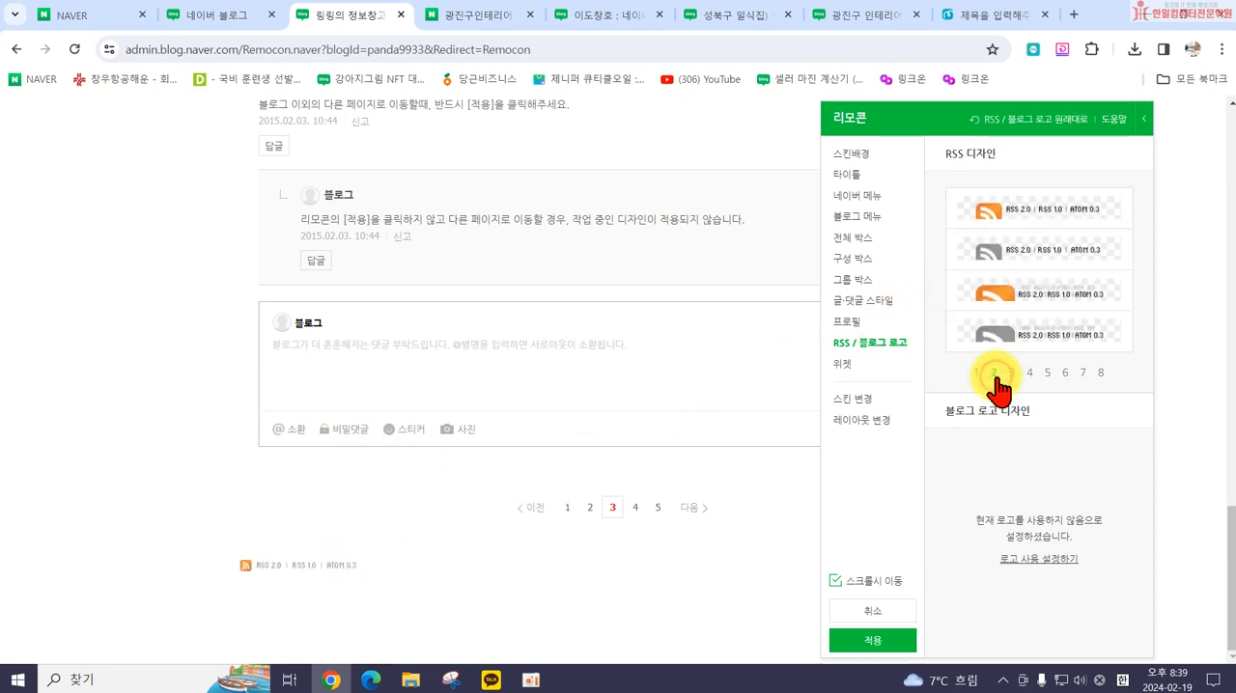
left_click(977, 374)
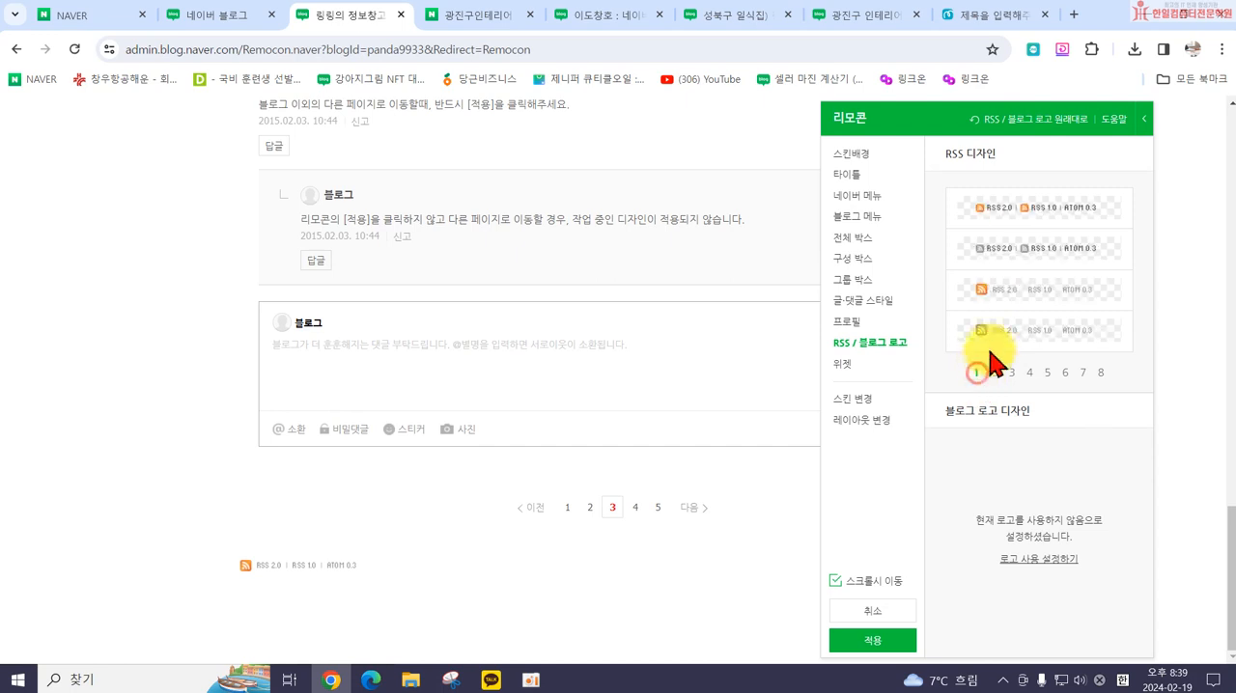
left_click(998, 251)
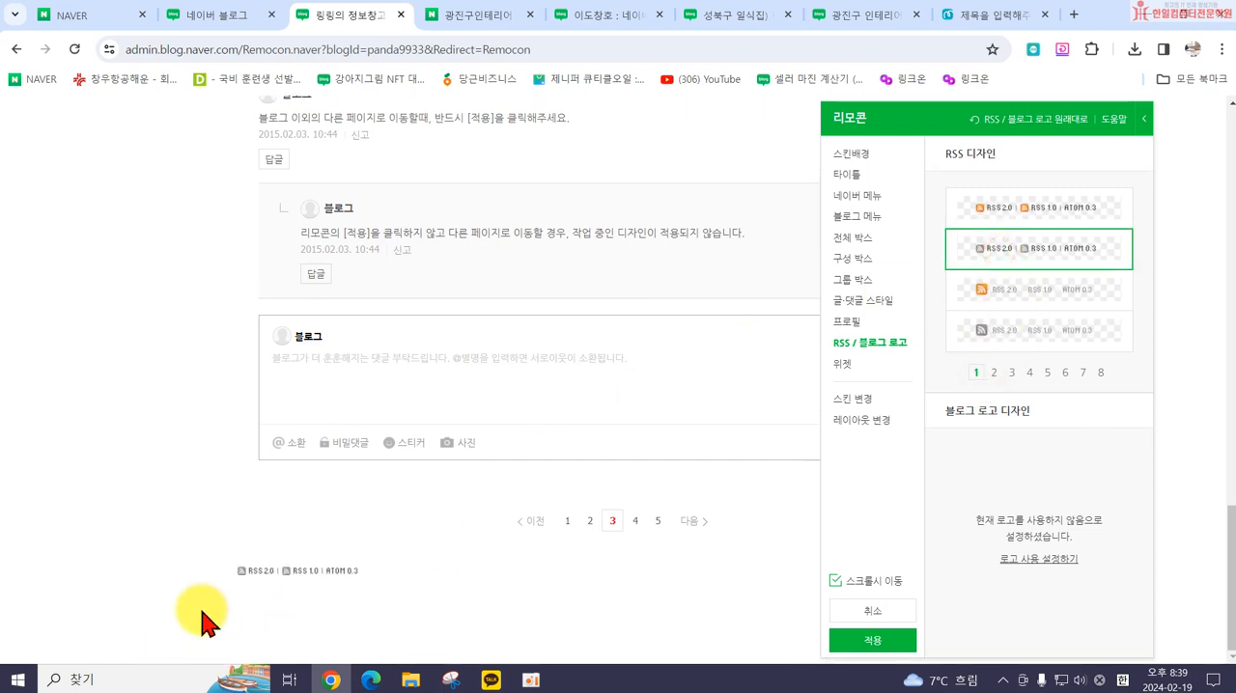
Step: Try the weather (날씨) widget designs on page 1 and choose the white box with the black sun icon
scroll(493, 600, "up", 3)
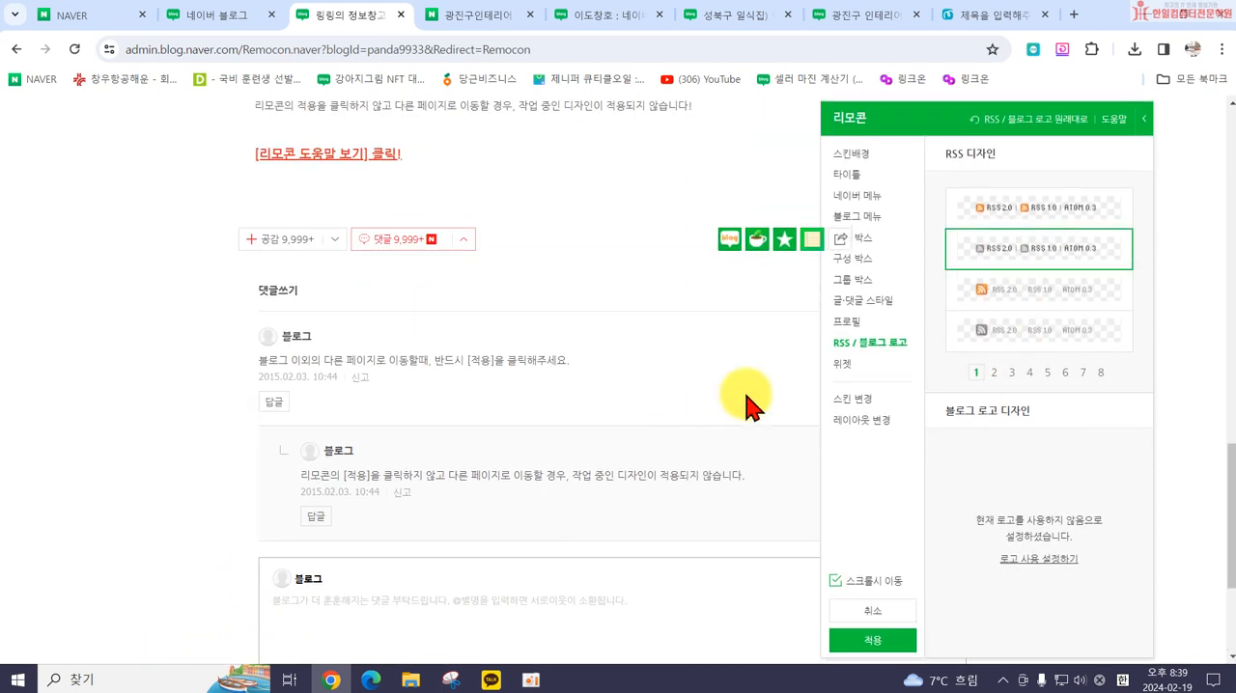
left_click(849, 368)
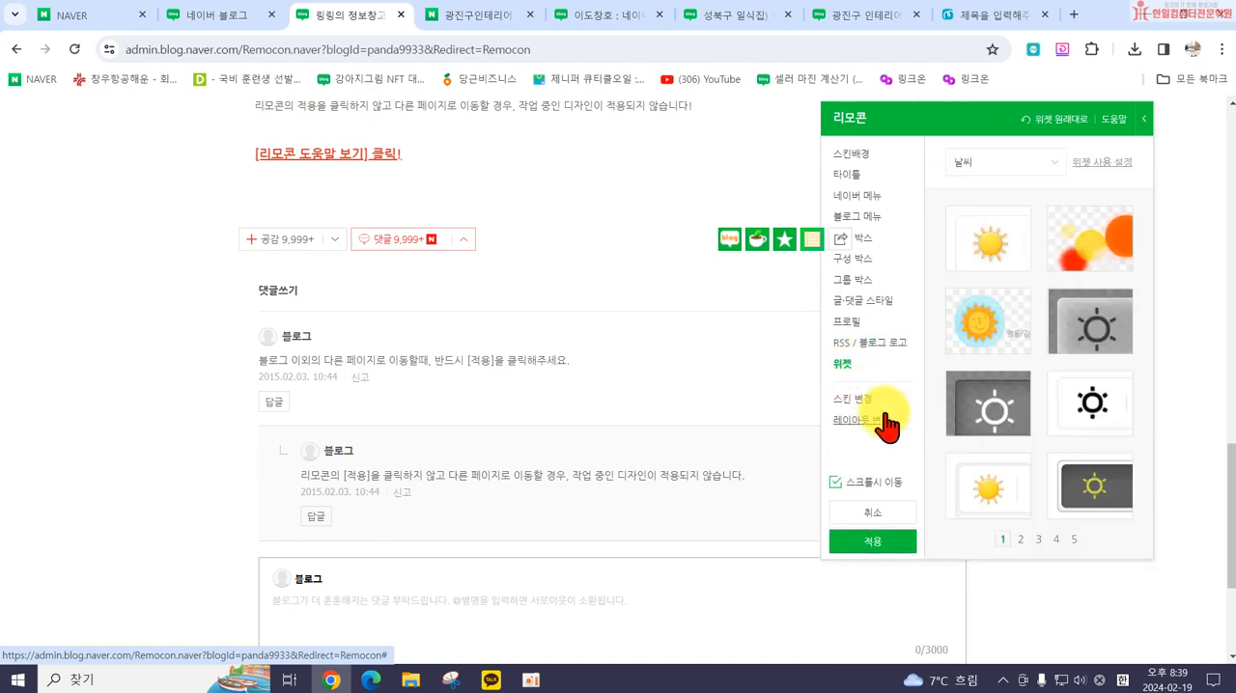
scroll(574, 430, "up", 10)
scroll(575, 425, "down", 2)
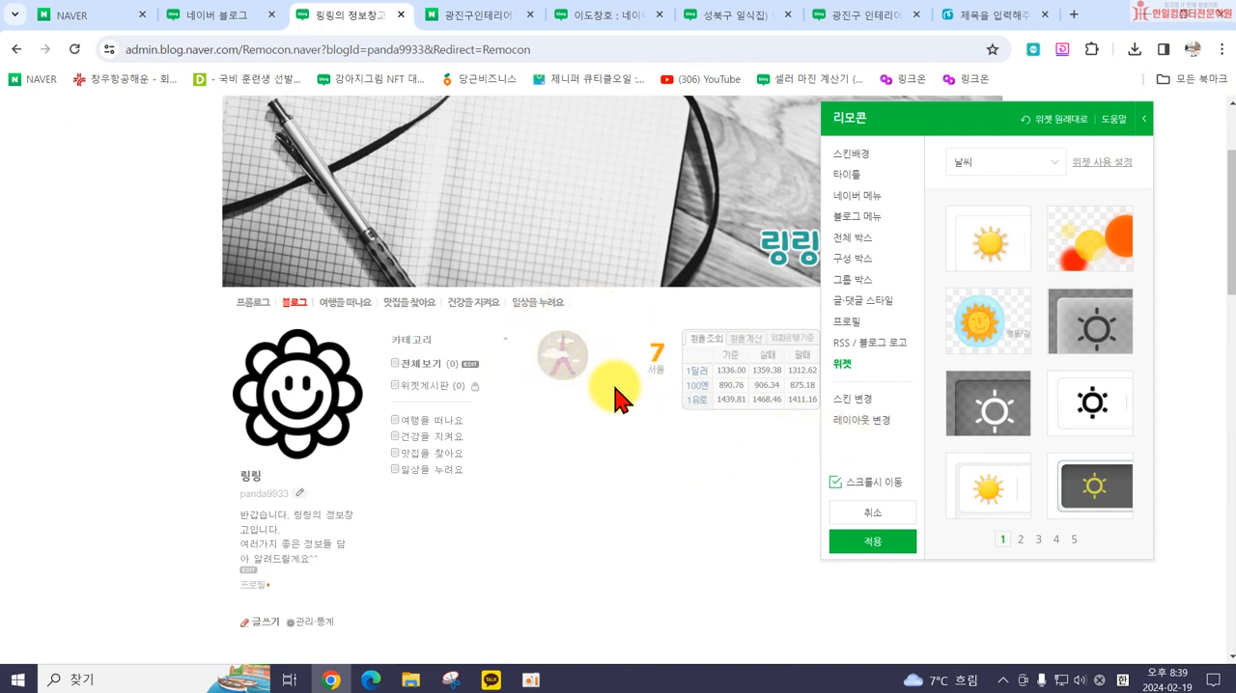
left_click(997, 162)
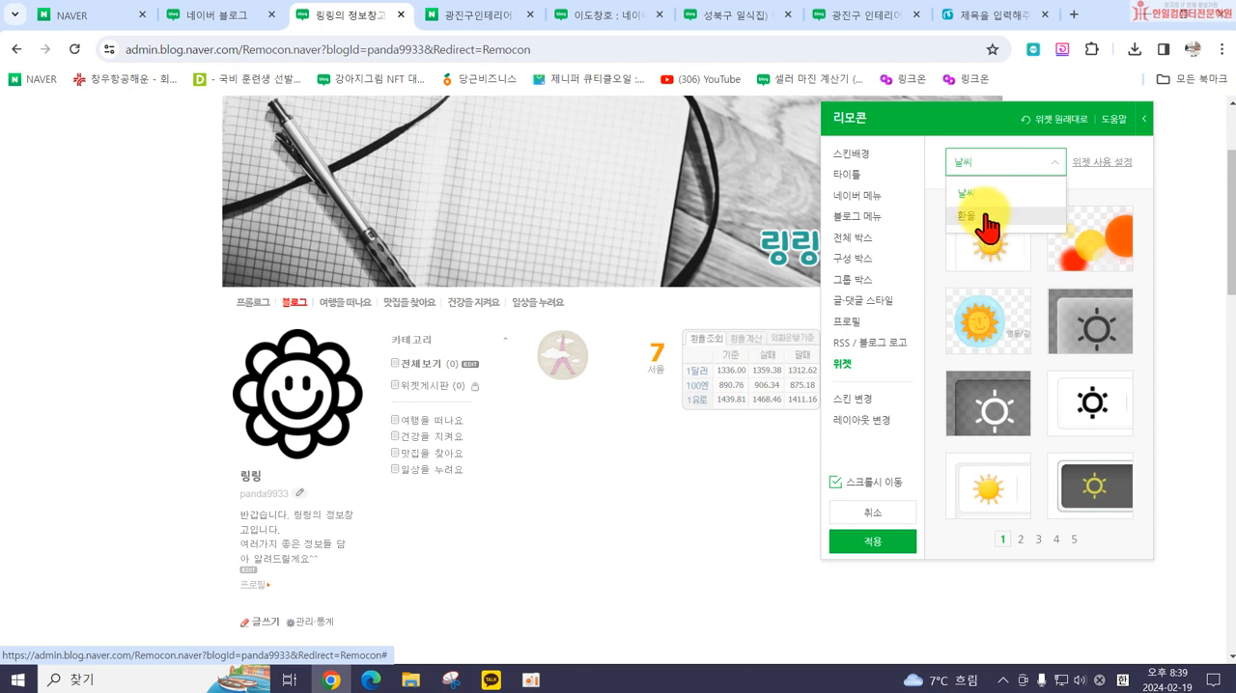
left_click(985, 198)
left_click(1099, 257)
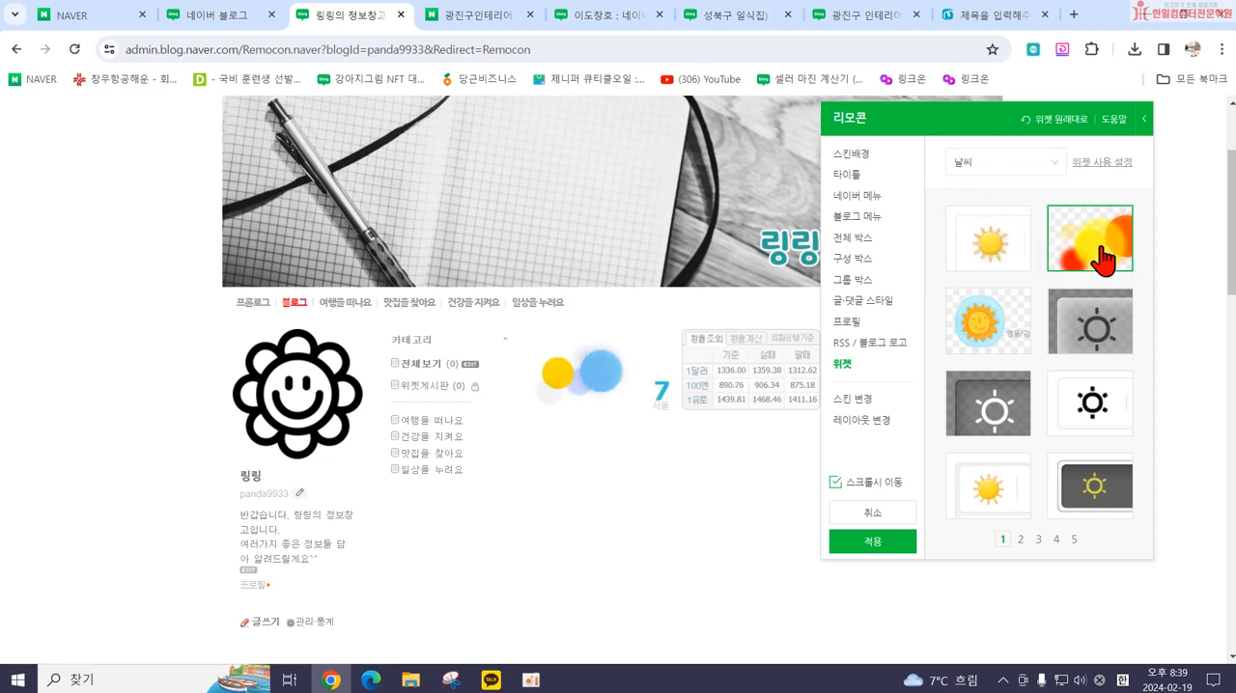
left_click(1008, 334)
left_click(1076, 340)
left_click(1002, 401)
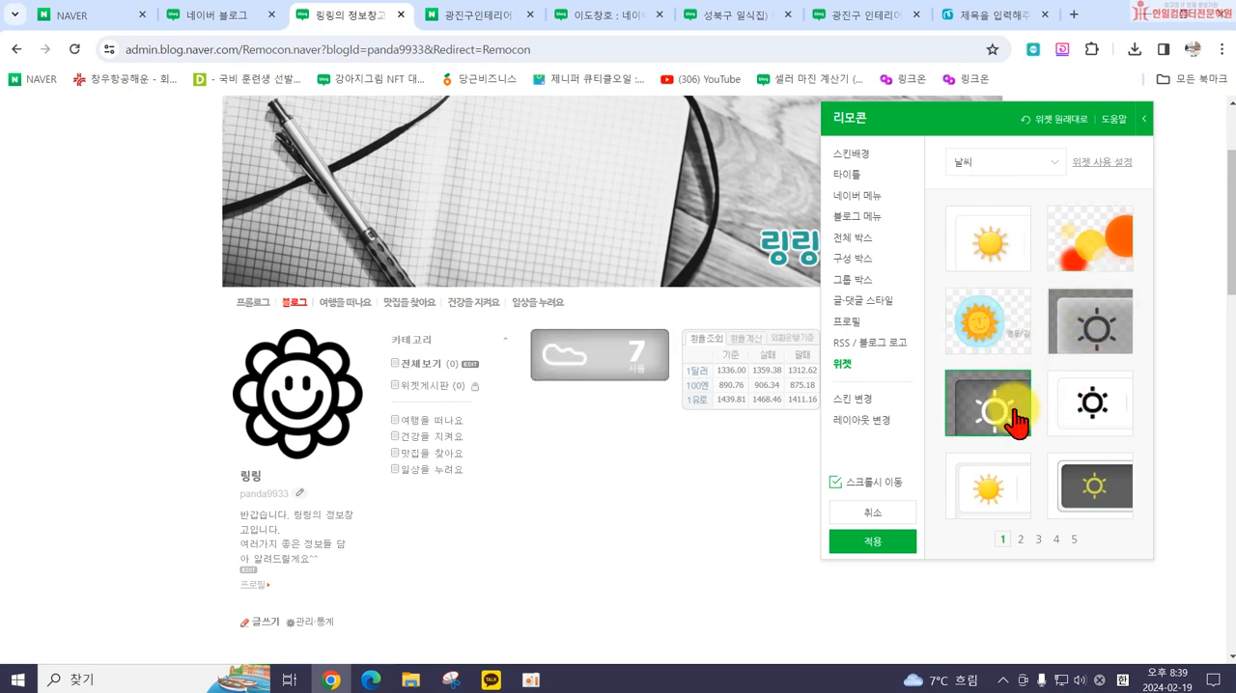
left_click(1120, 488)
left_click(1101, 400)
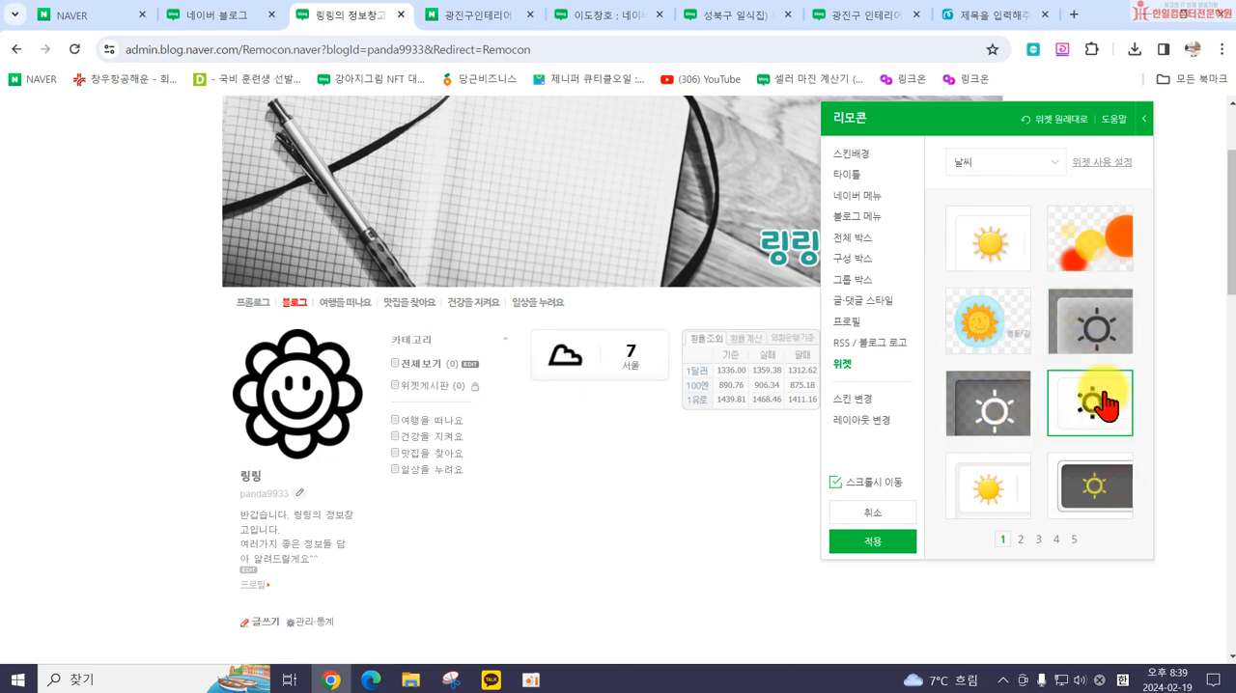
Step: Compare the exchange rate (환율) widget designs on page 1 and choose the first, light gray one
left_click(994, 162)
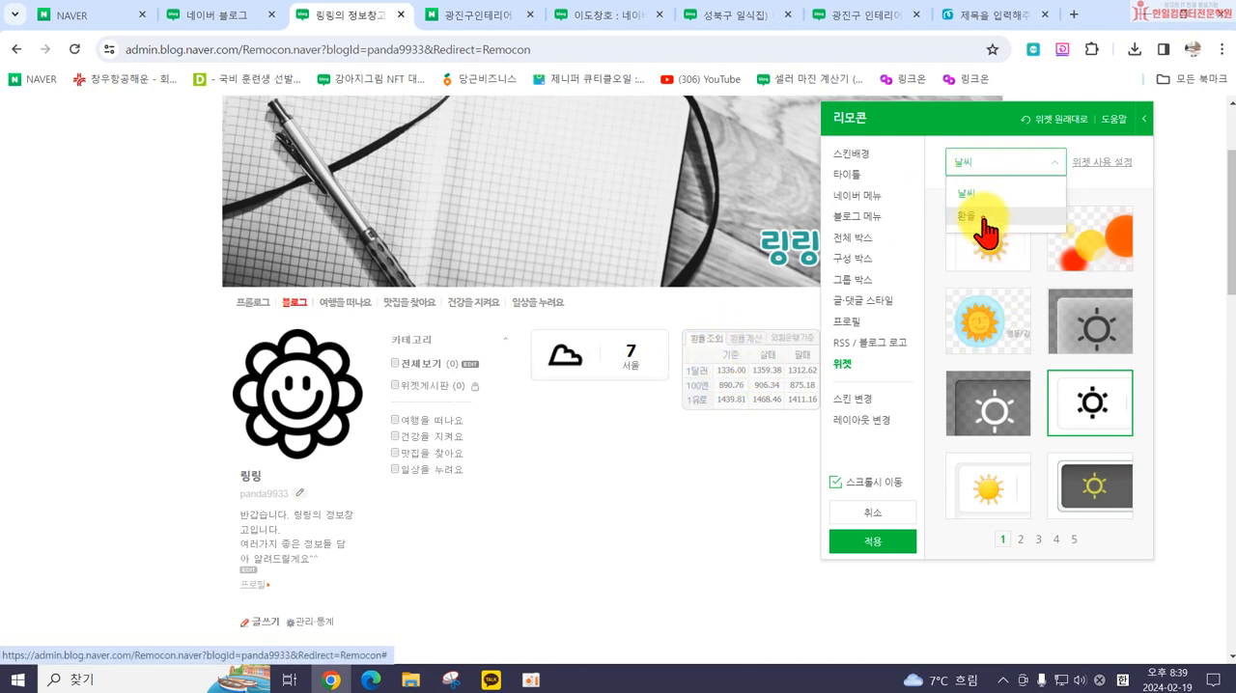
left_click(983, 220)
left_click(970, 241)
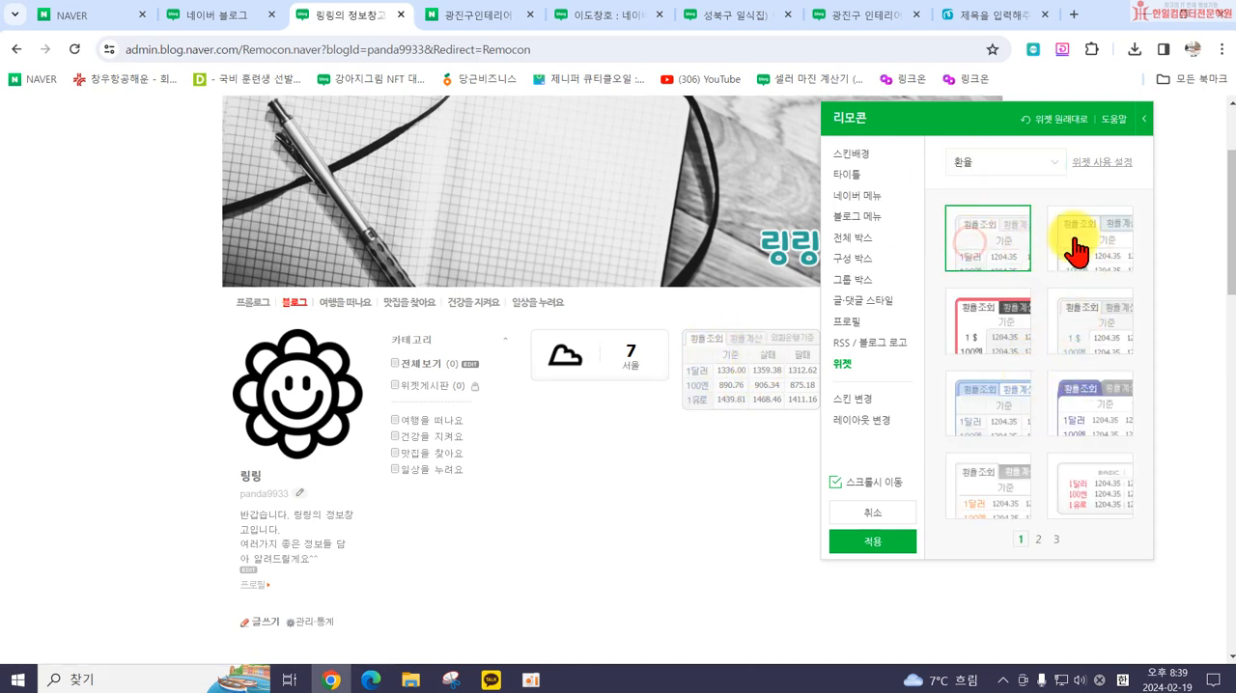
left_click(1071, 406)
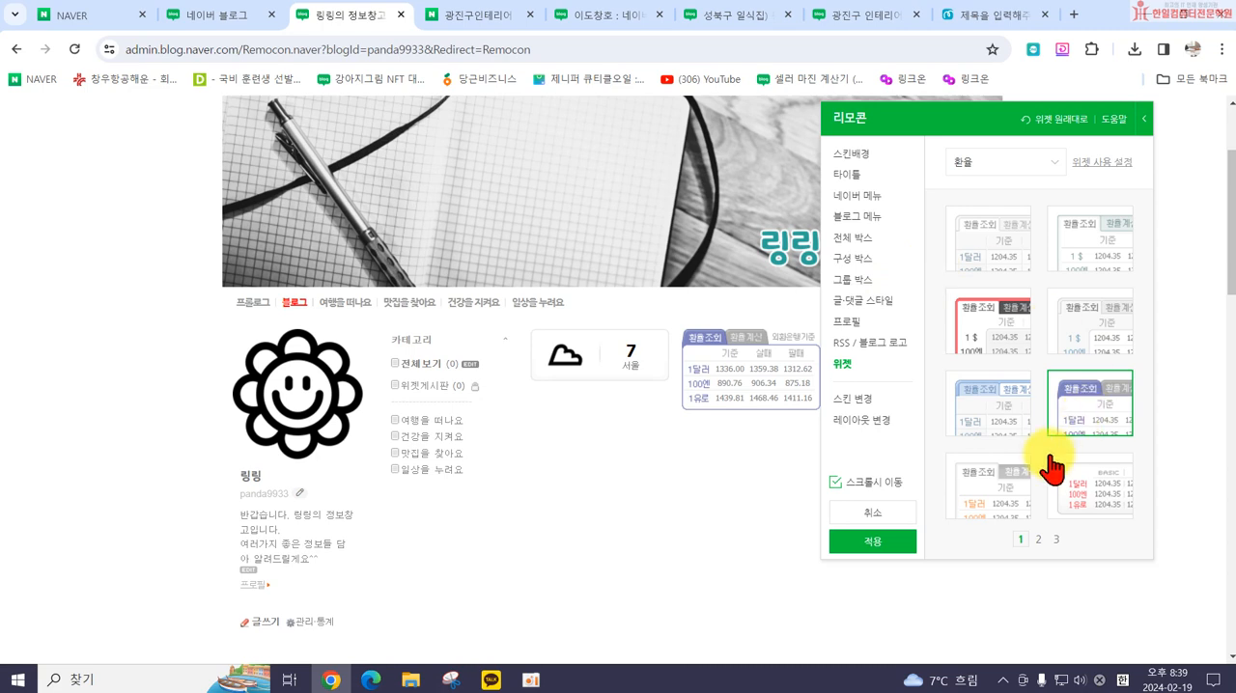
left_click(1004, 430)
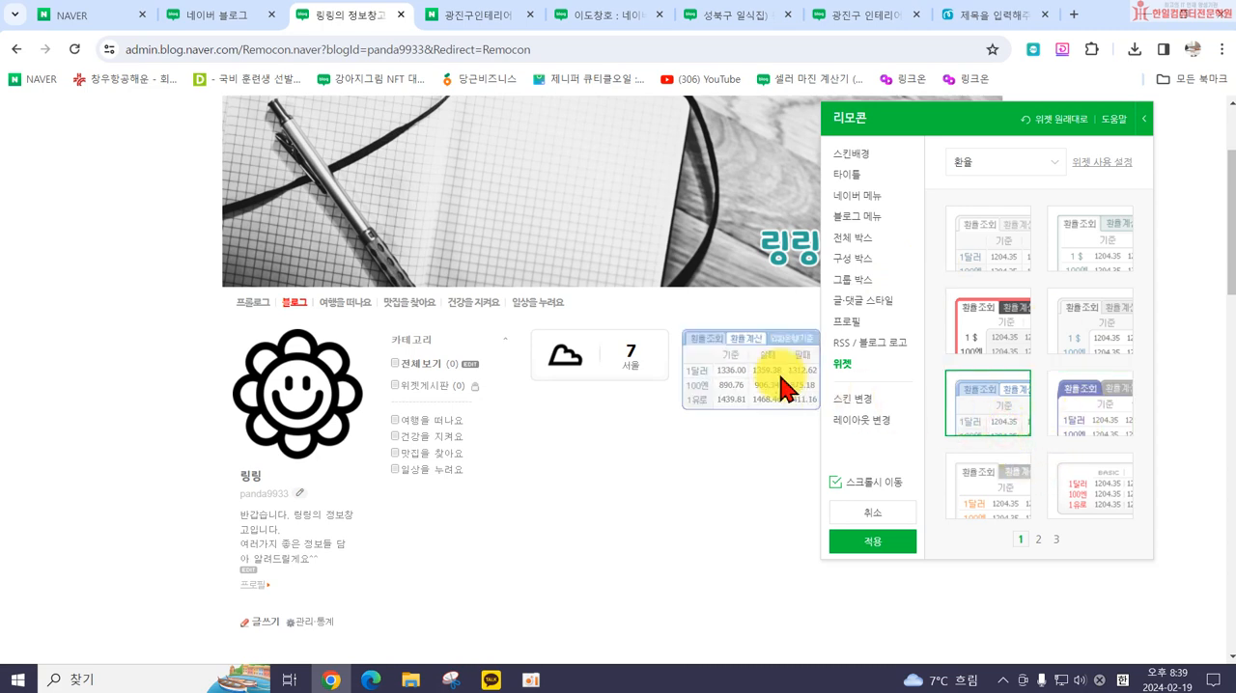
left_click(1031, 166)
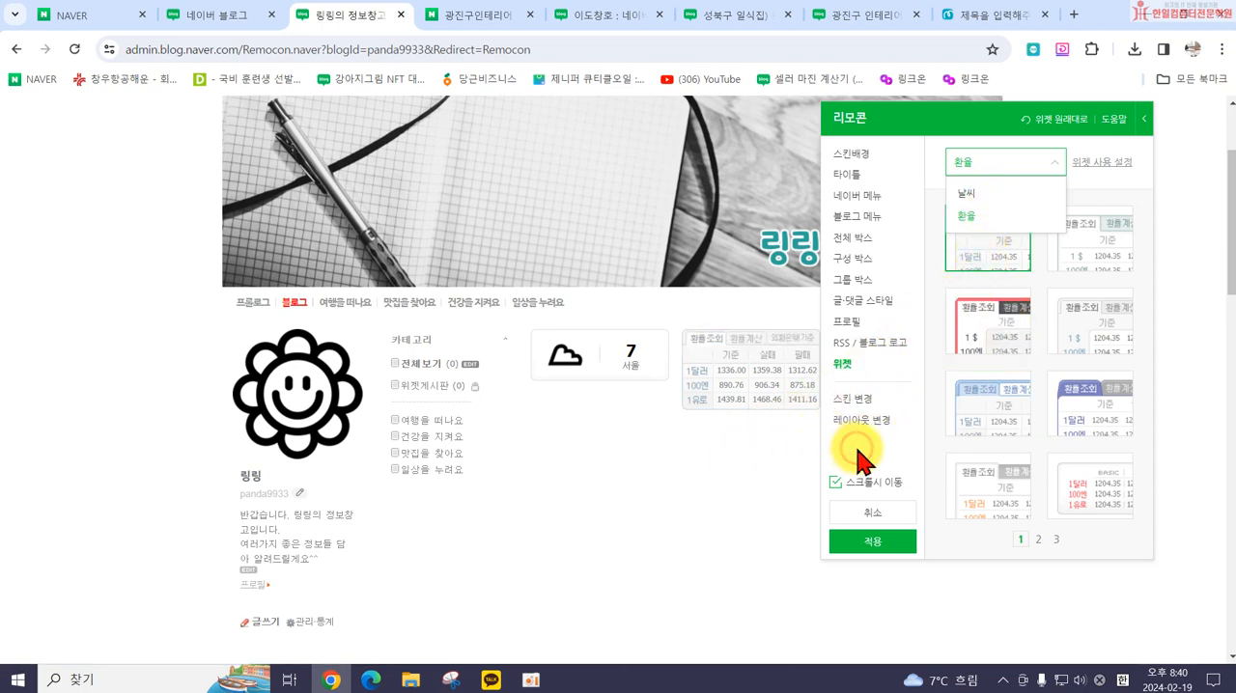
Step: Apply the current detailed design to the blog without saving it as a custom skin, and check the blog page
left_click(856, 542)
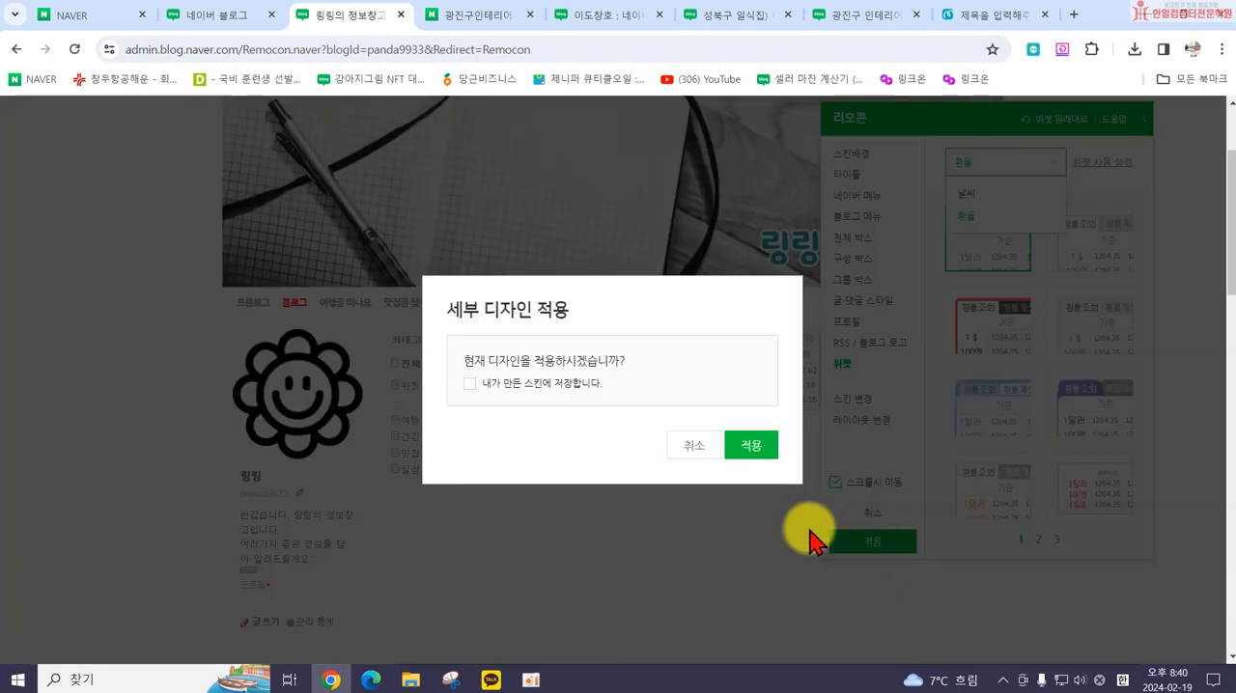
left_click(762, 450)
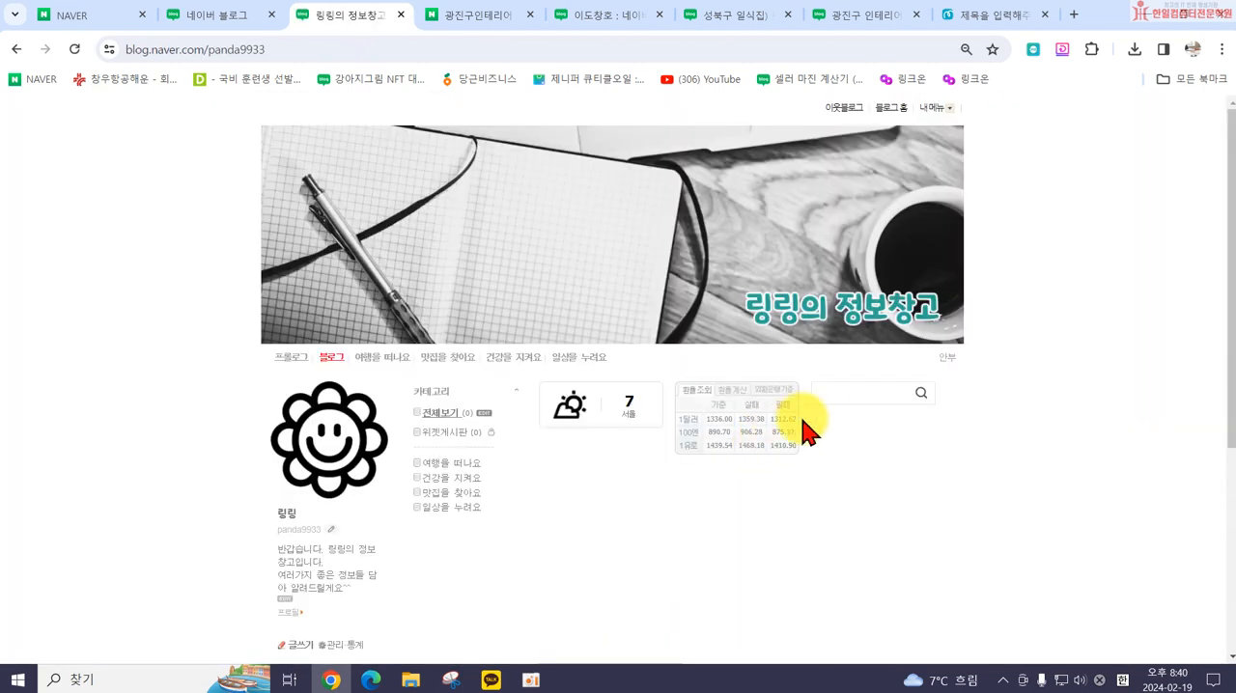
scroll(951, 468, "down", 3)
scroll(951, 468, "up", 3)
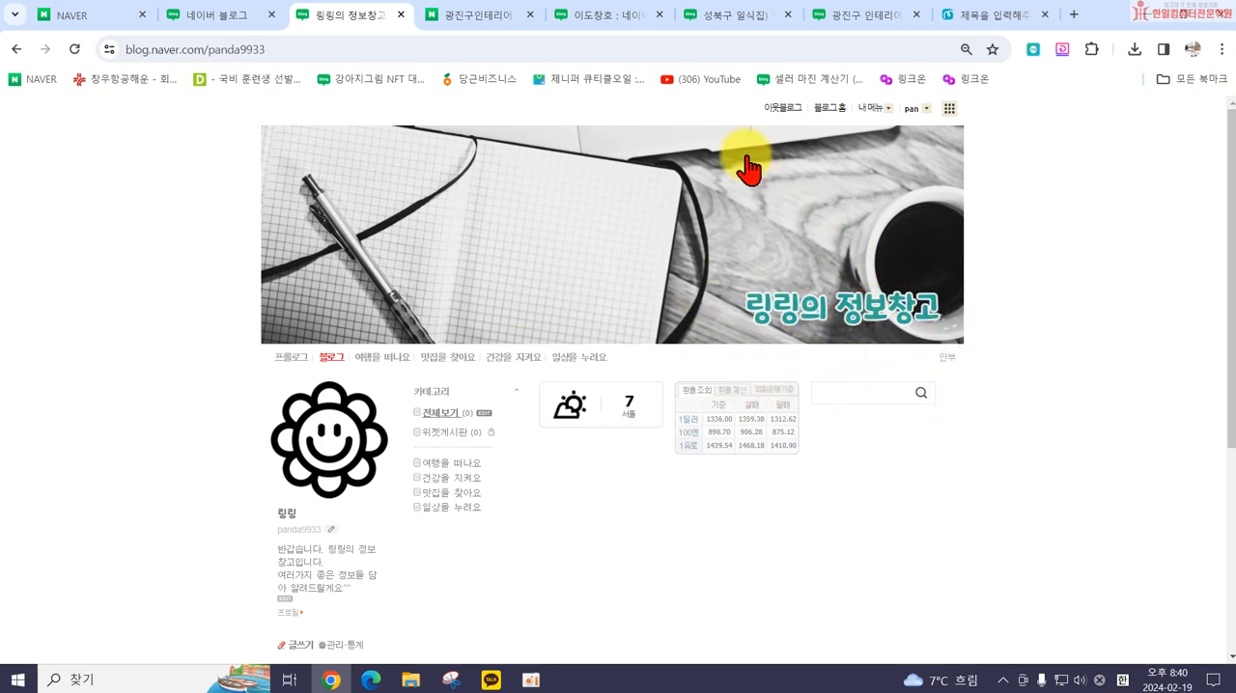
Step: Switch to the Miricanvas title design and resize its canvas to 3000 x 600 px
left_click(971, 16)
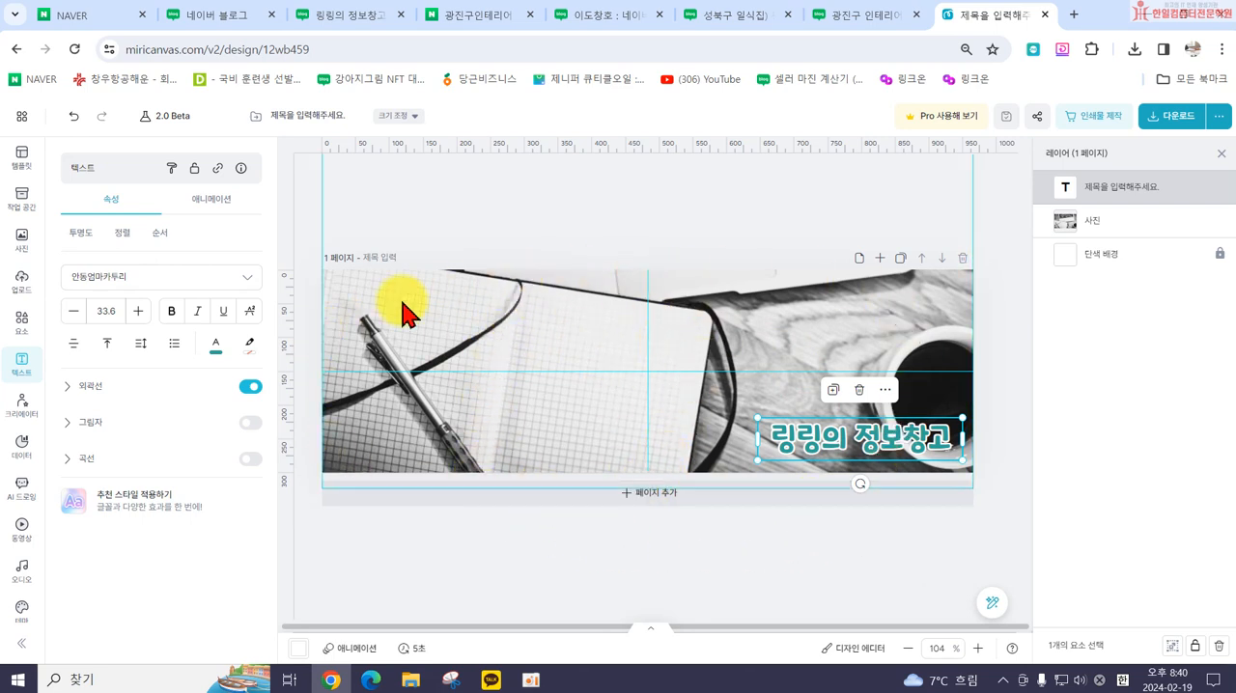
left_click(406, 117)
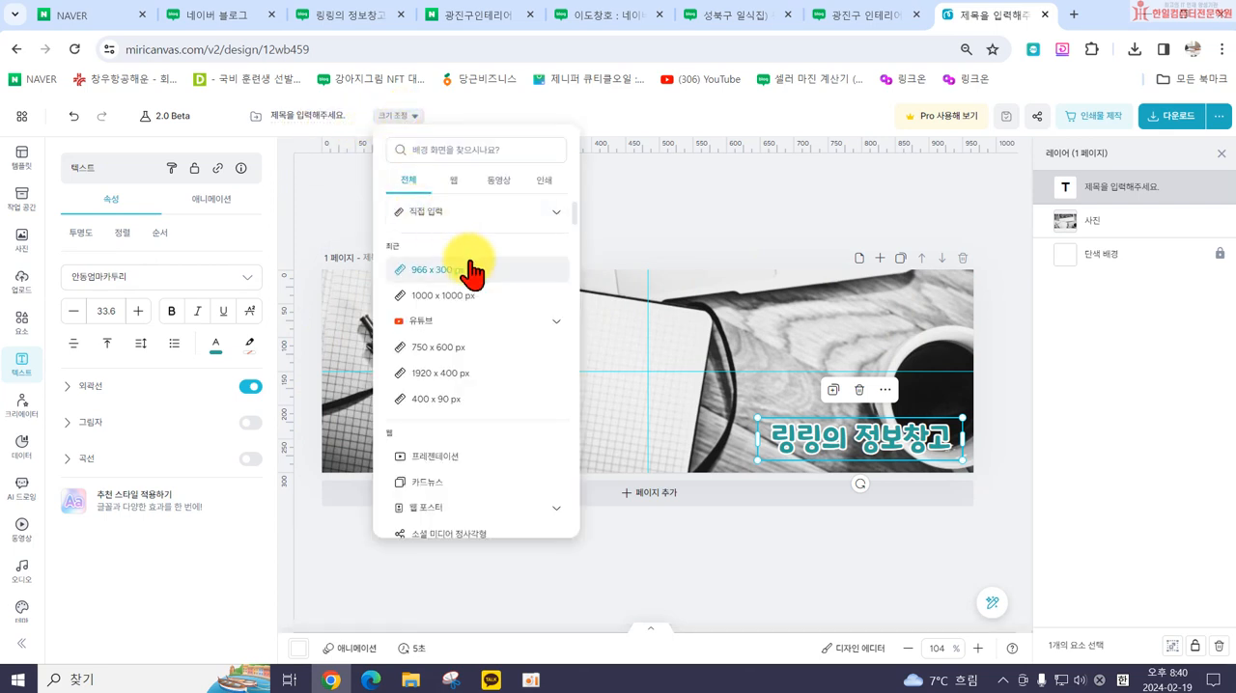
left_click(447, 212)
left_click(422, 243)
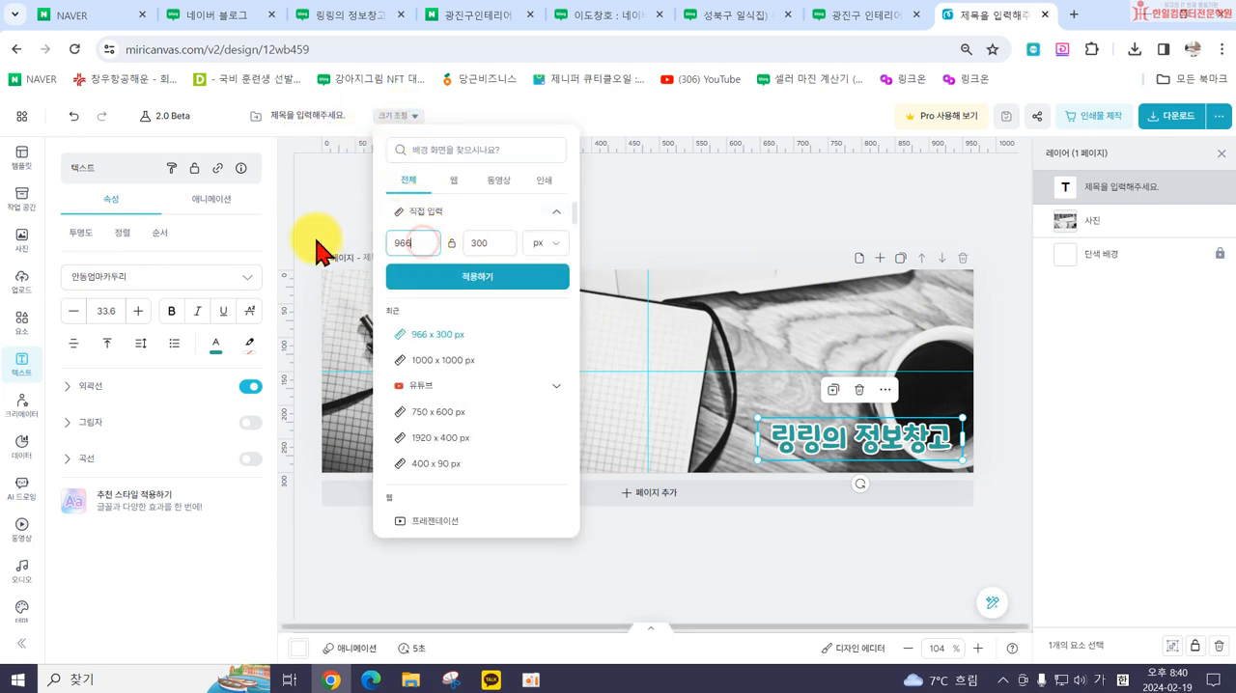
key("BackSpace")
key("BackSpace")
type("3")
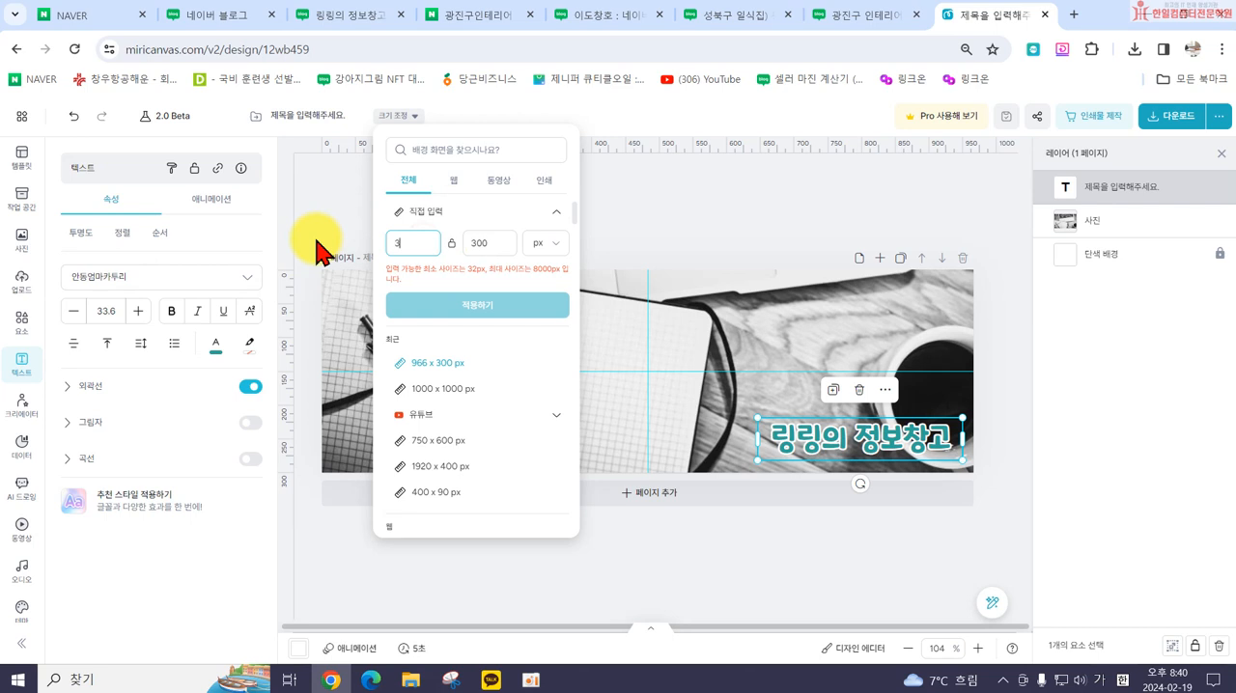
type("000")
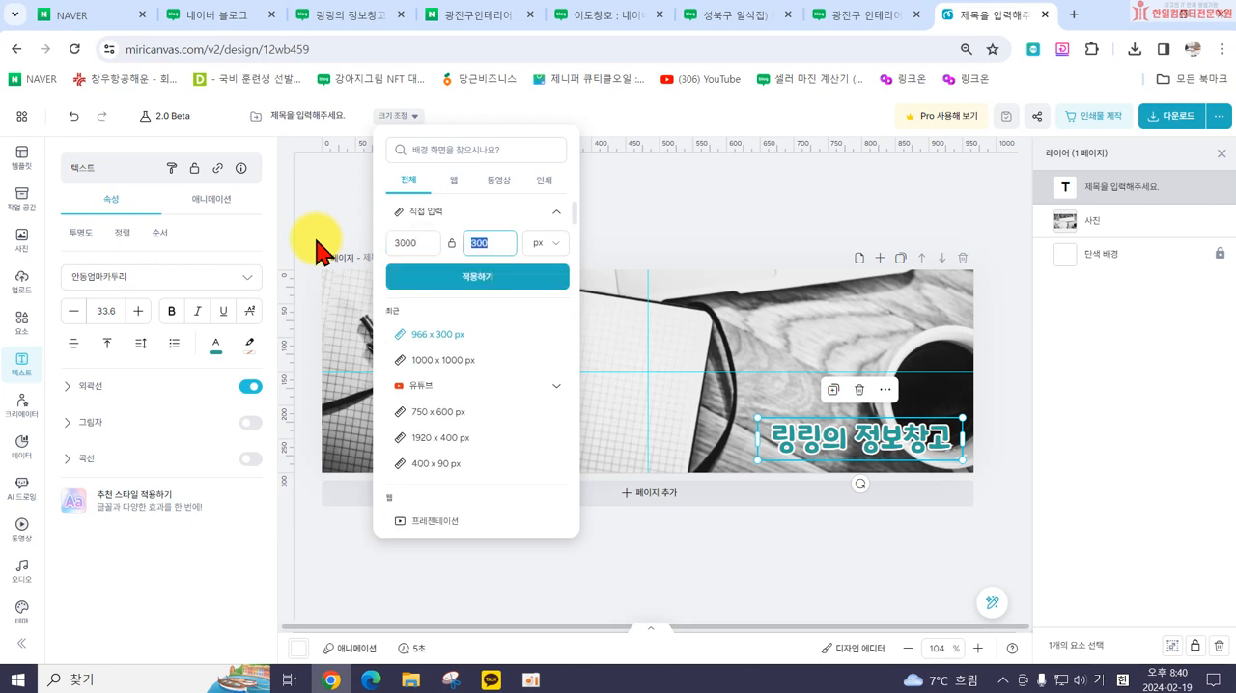
type("600")
left_click(514, 278)
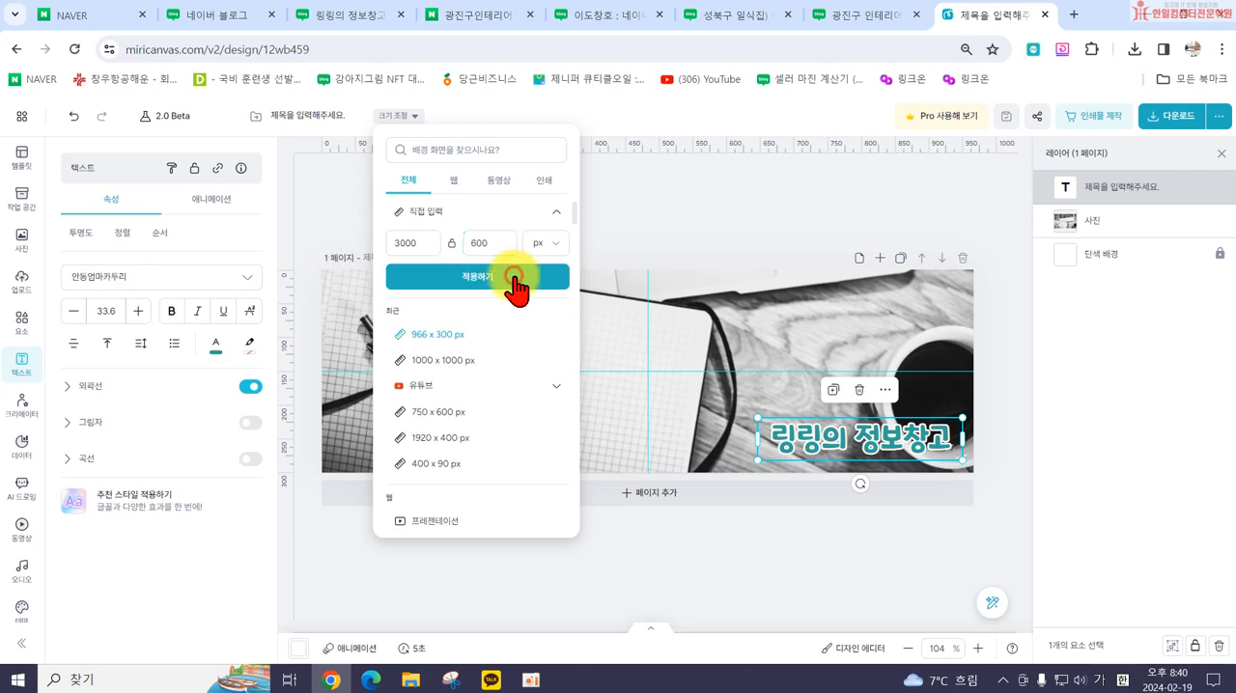
Step: Enlarge and reposition the notebook photo to cover the whole wide page, and move the title 링링의 정보창고 to the page's center
left_click(521, 372)
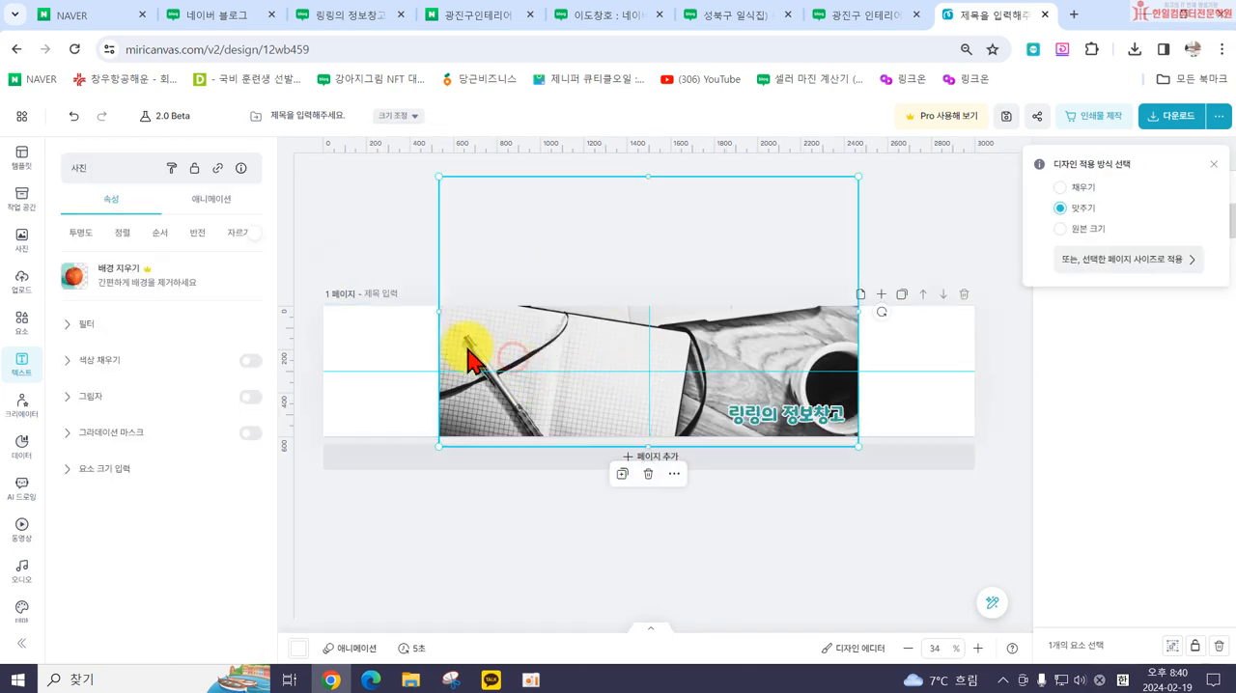
left_click_drag(437, 447, 287, 532)
left_click_drag(710, 371, 731, 309)
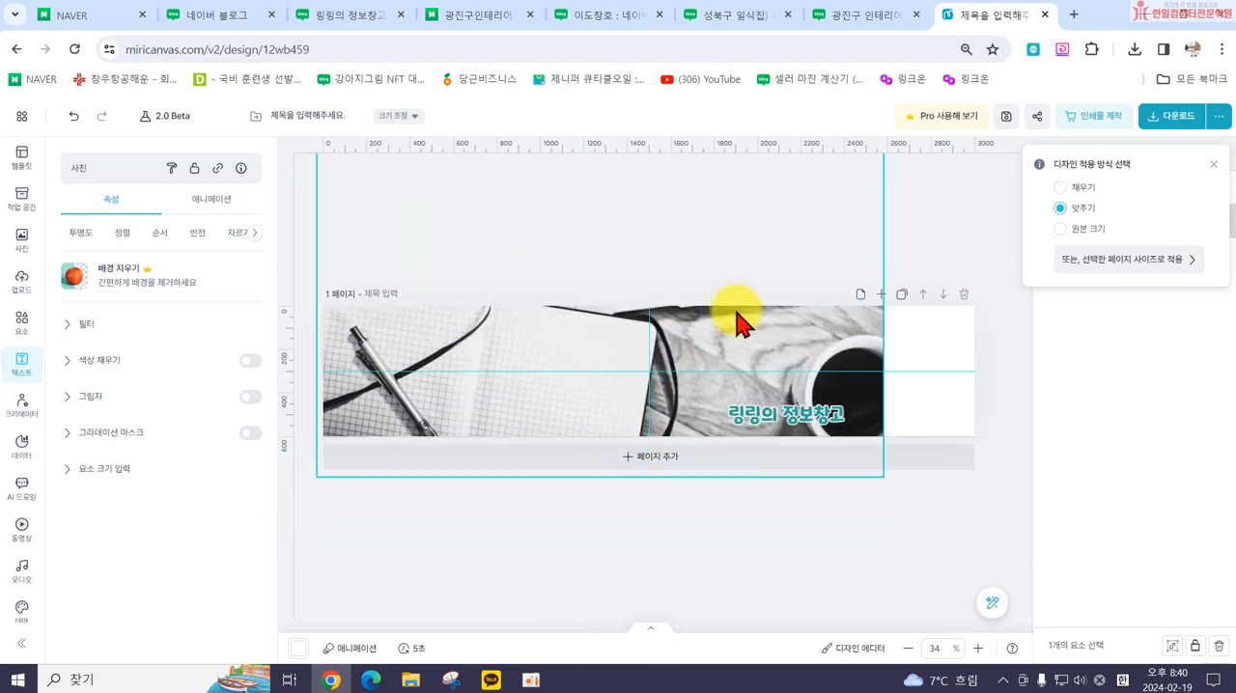
left_click_drag(879, 477, 979, 532)
left_click_drag(670, 353, 628, 326)
left_click_drag(795, 414, 661, 375)
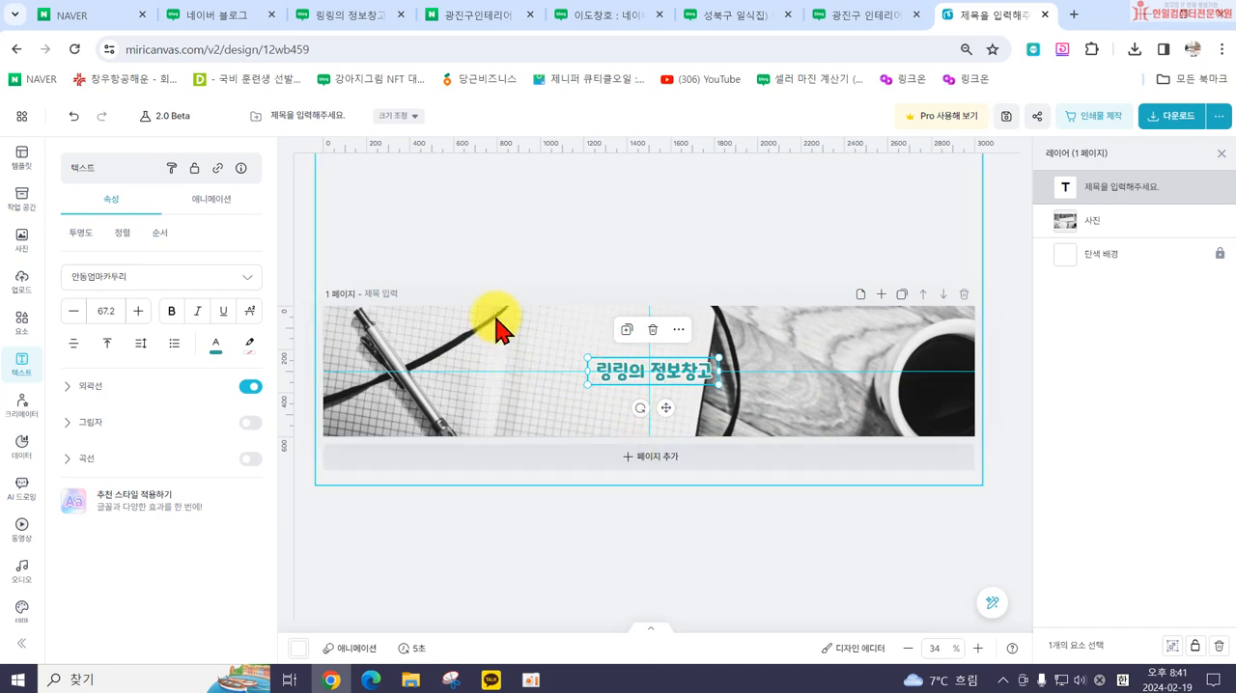
Step: Download the design as a high-resolution PNG named 블로그스킨 and dismiss the download notice
left_click(1173, 121)
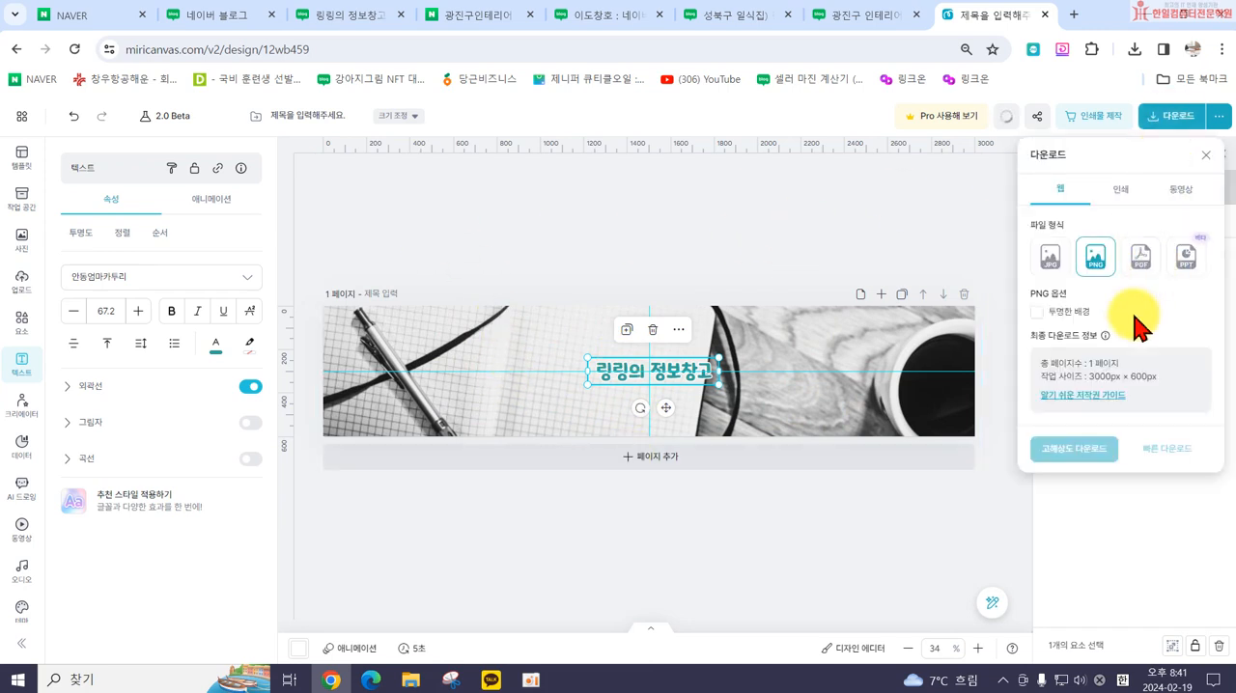
left_click(1076, 449)
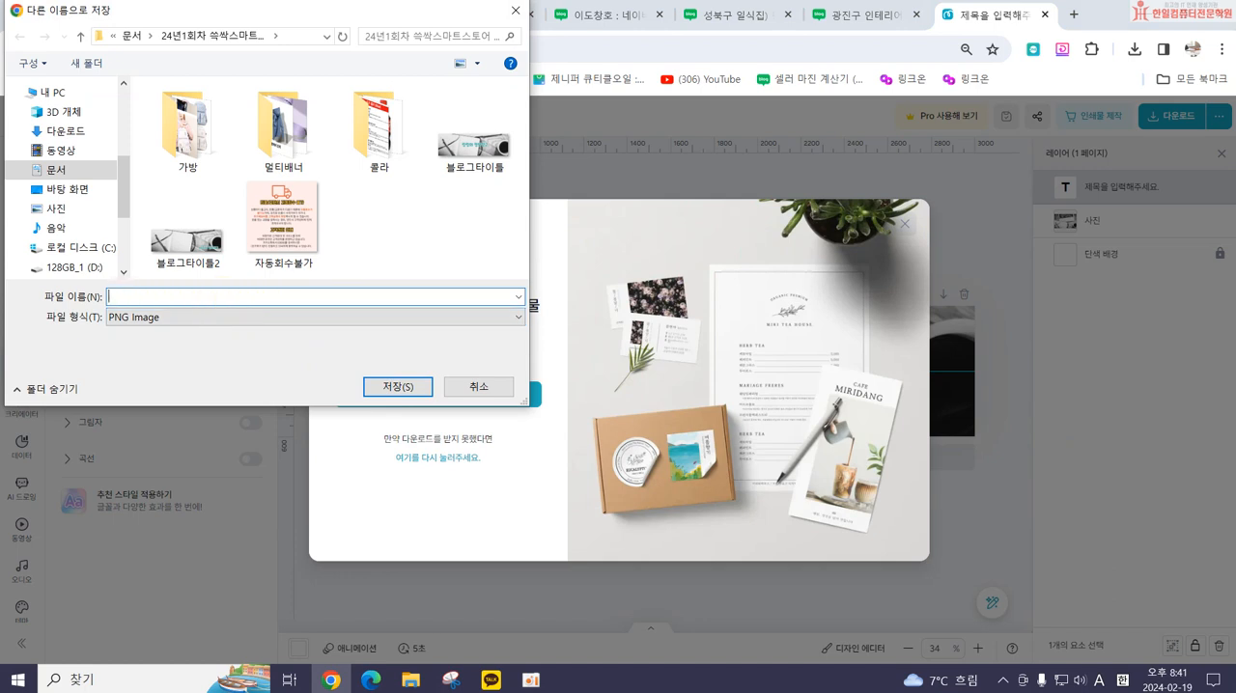
type("블로그스킨")
key("Return")
left_click(903, 223)
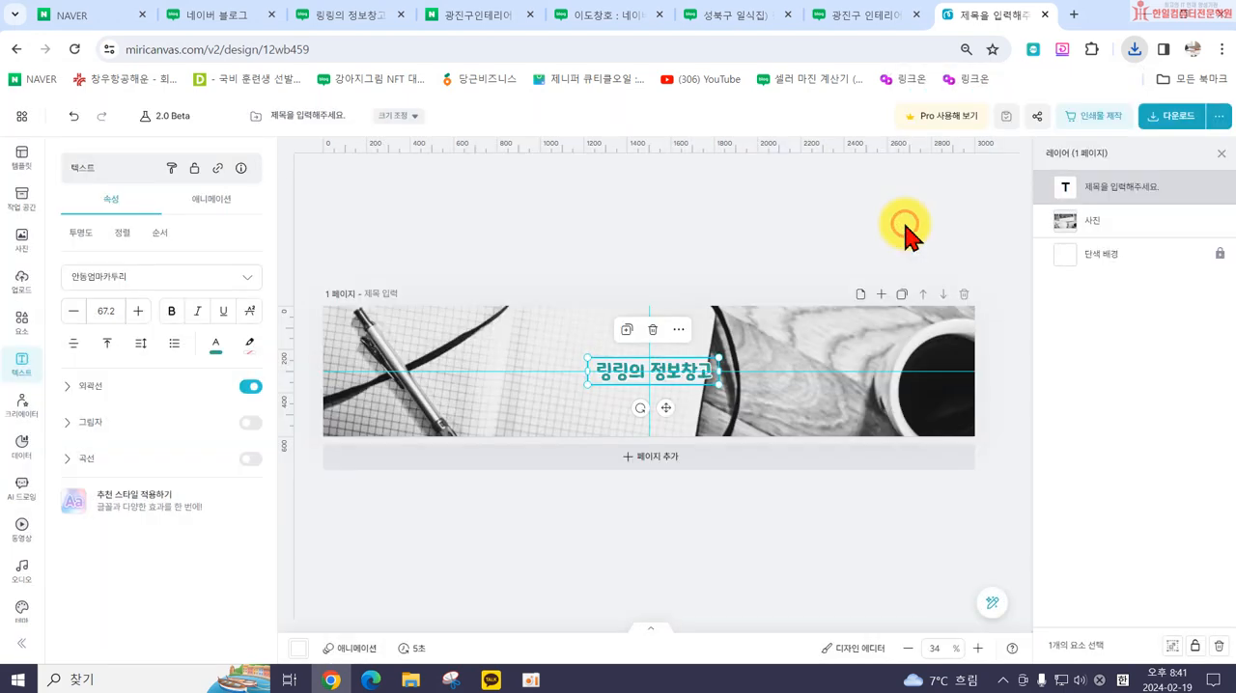
Step: Switch back to the own blog and open the direct upload (직접등록) options for the skin background in its detailed design settings
left_click(613, 19)
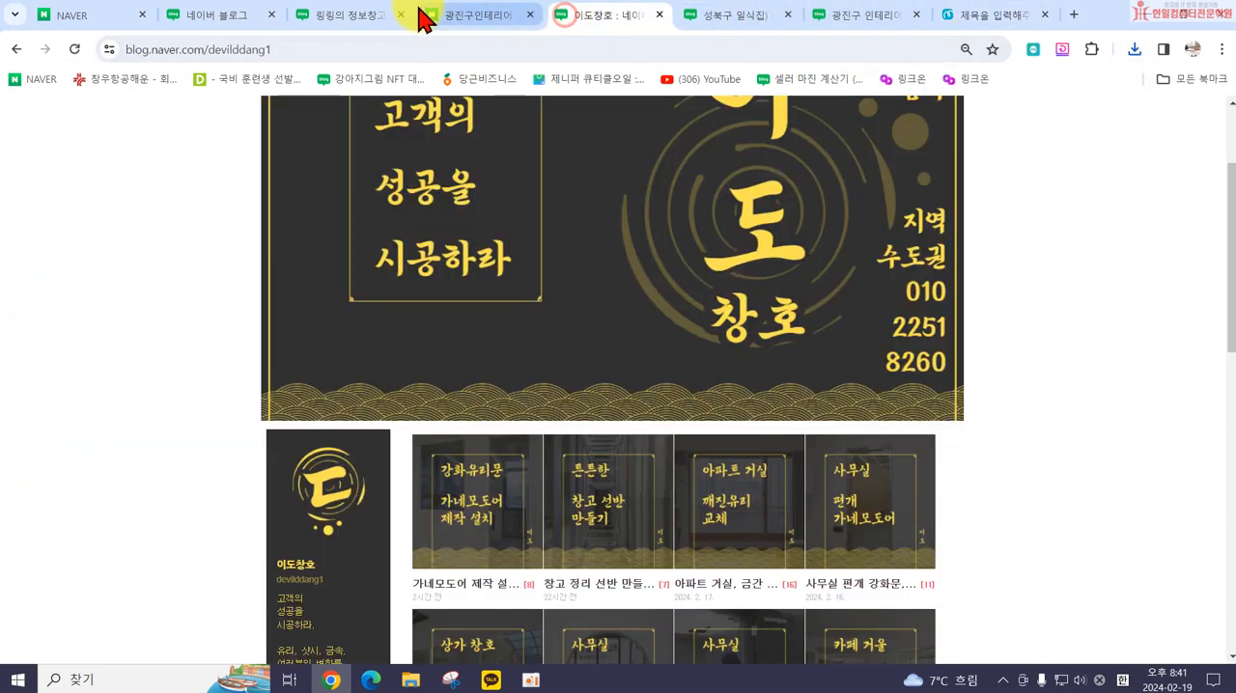
left_click(377, 17)
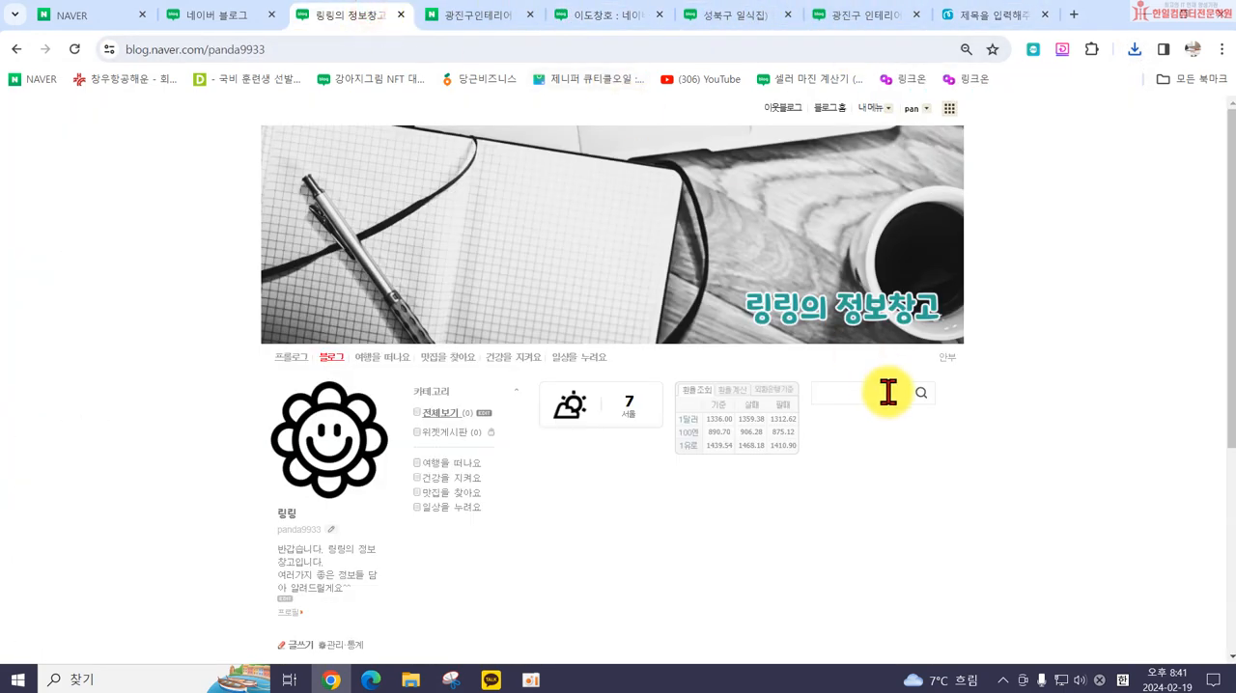
left_click(872, 108)
left_click(879, 225)
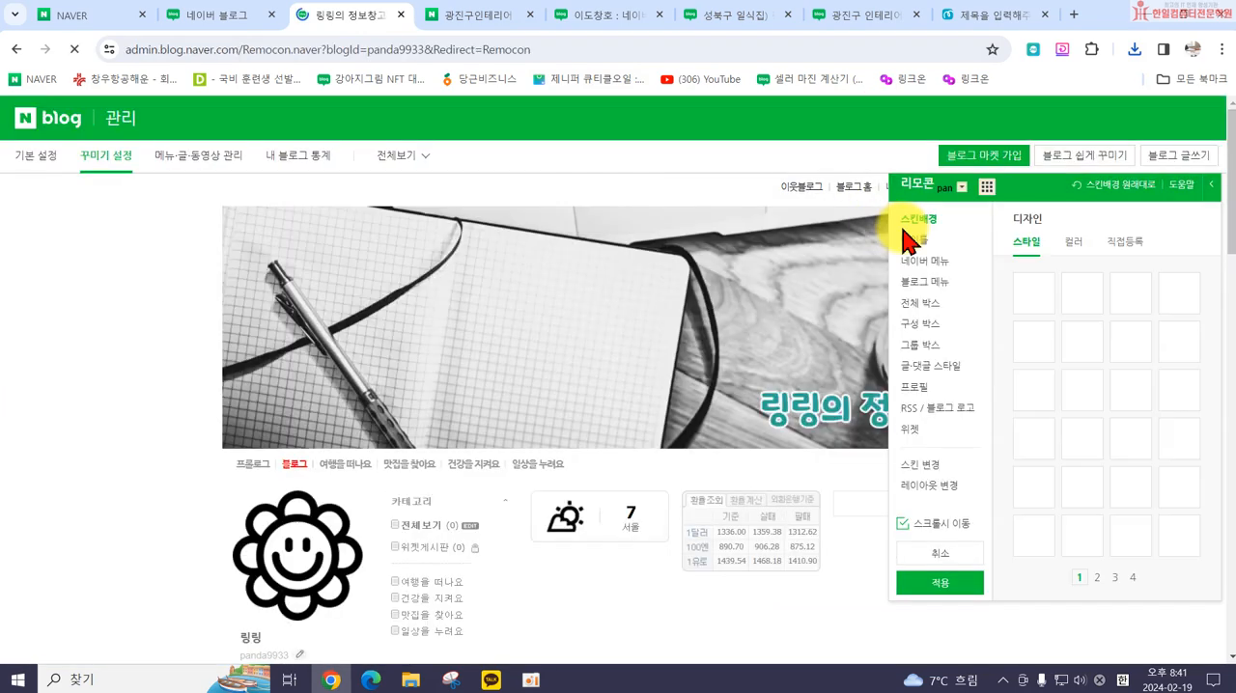
left_click(1119, 244)
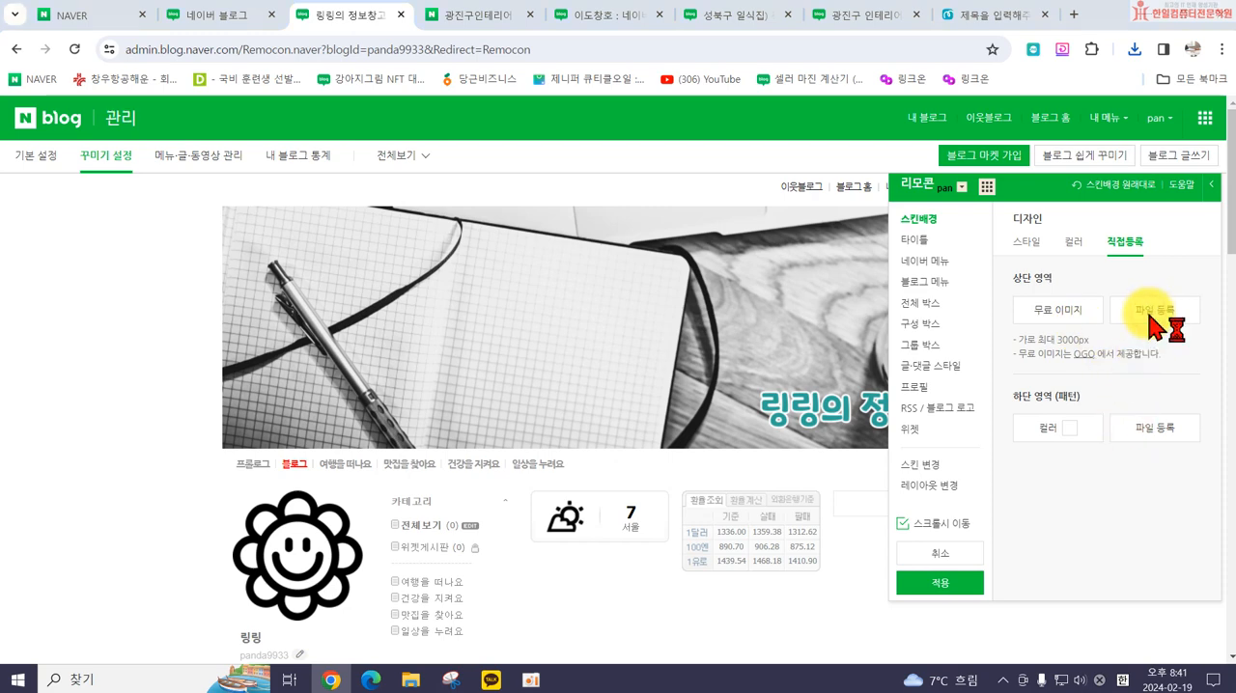
Step: Upload 블로그스킨.png as the skin background's top area (상단 영역) image and check the preview
scroll(307, 232, "down", 6)
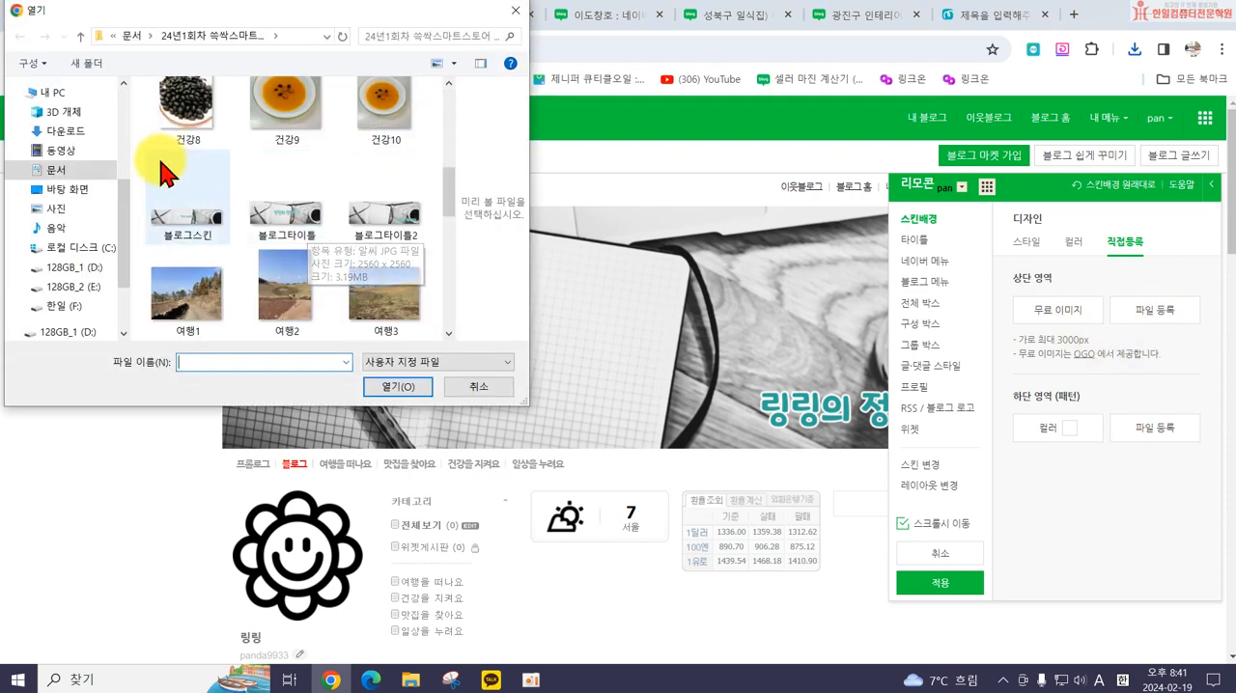
scroll(68, 183, "up", 5)
left_click(185, 220)
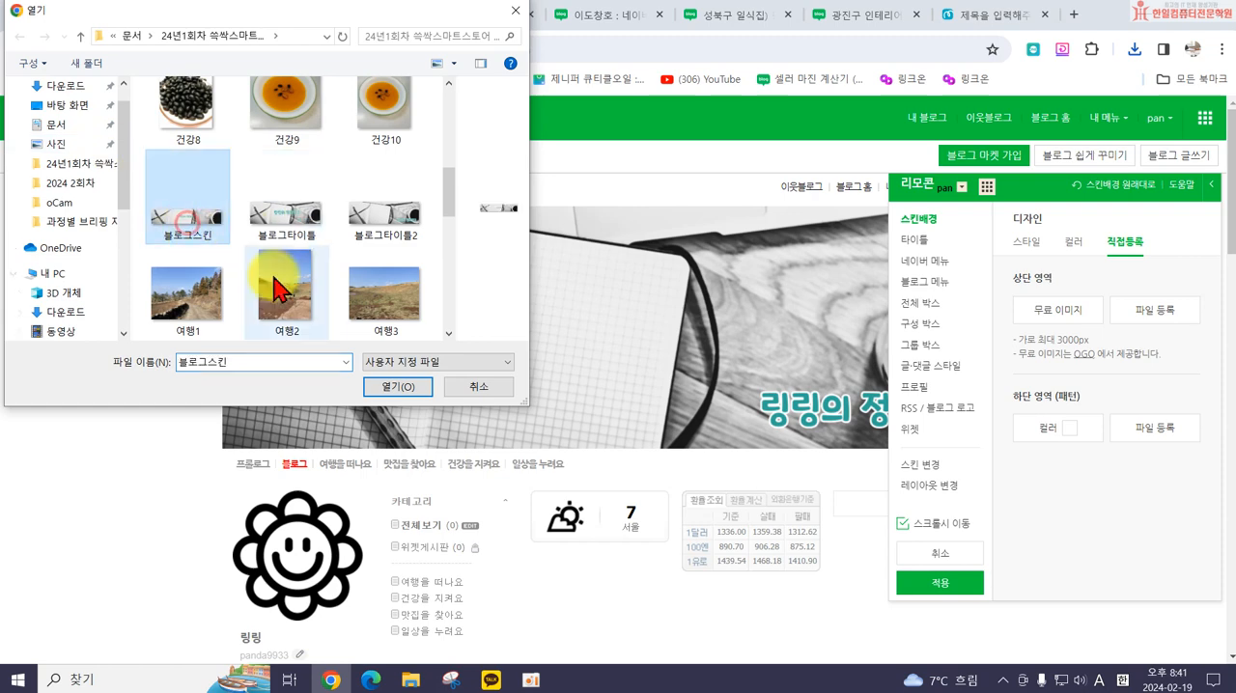
left_click(394, 386)
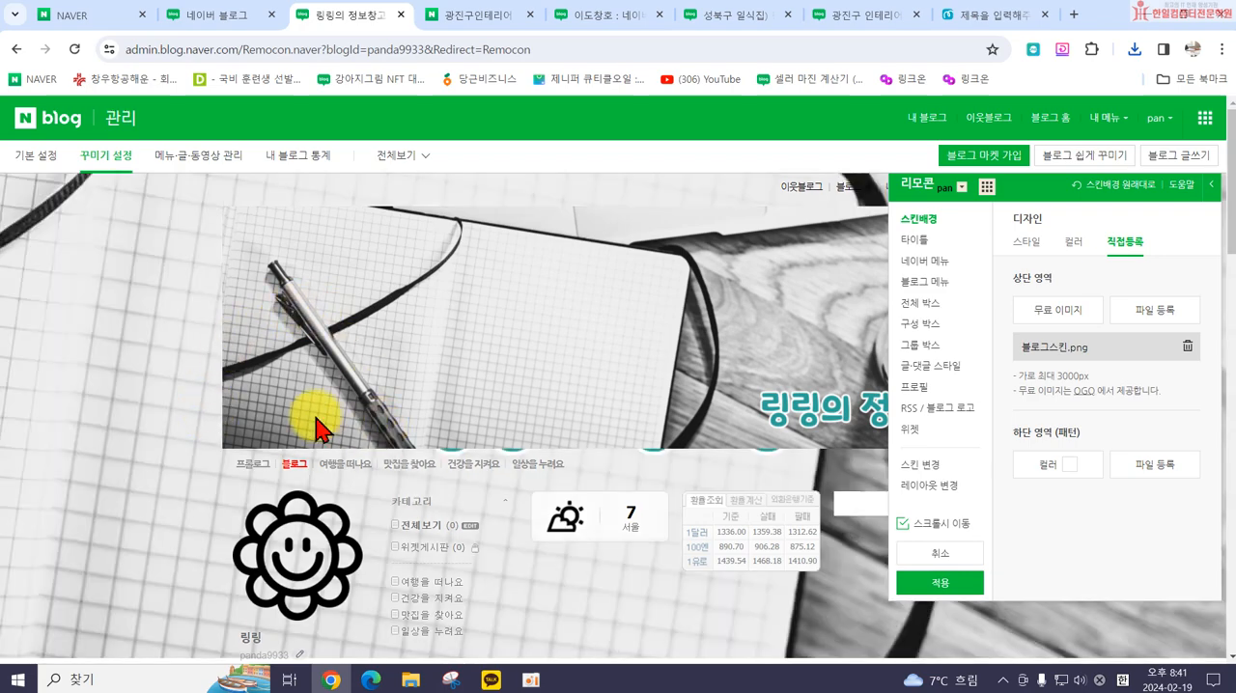
scroll(318, 419, "down", 3)
scroll(296, 415, "up", 3)
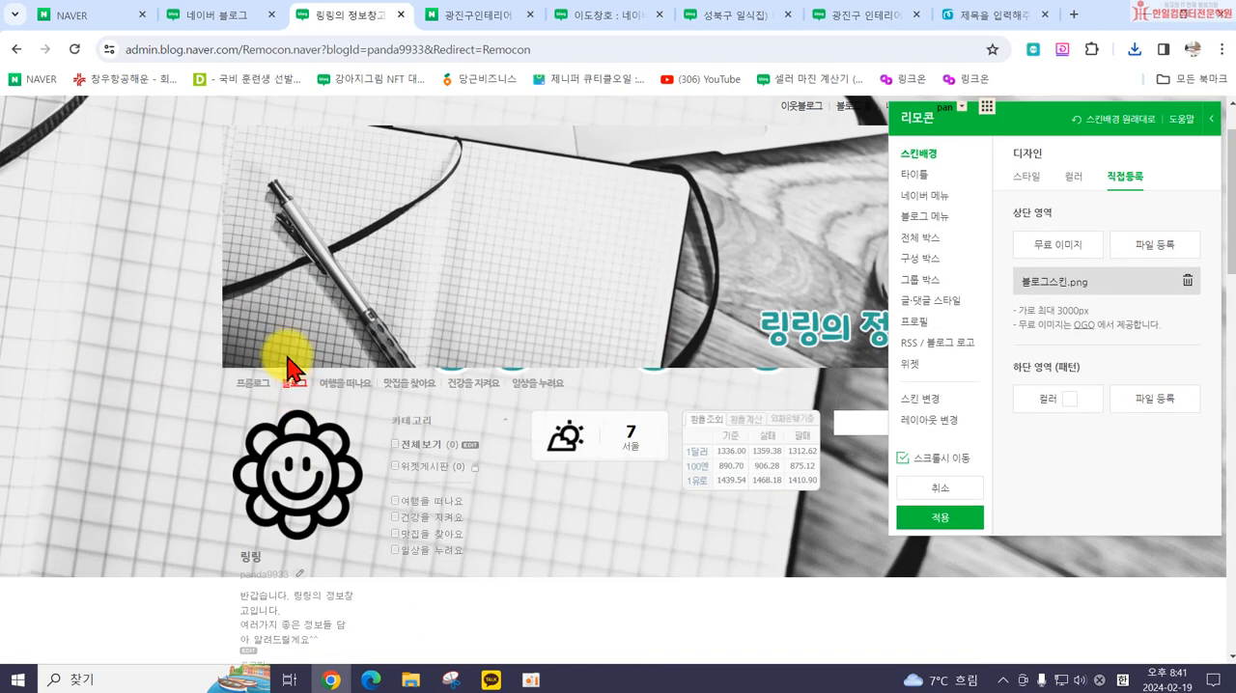
Step: Set the blog title's design color to transparent and raise the title area height to 600
scroll(286, 362, "up", 1)
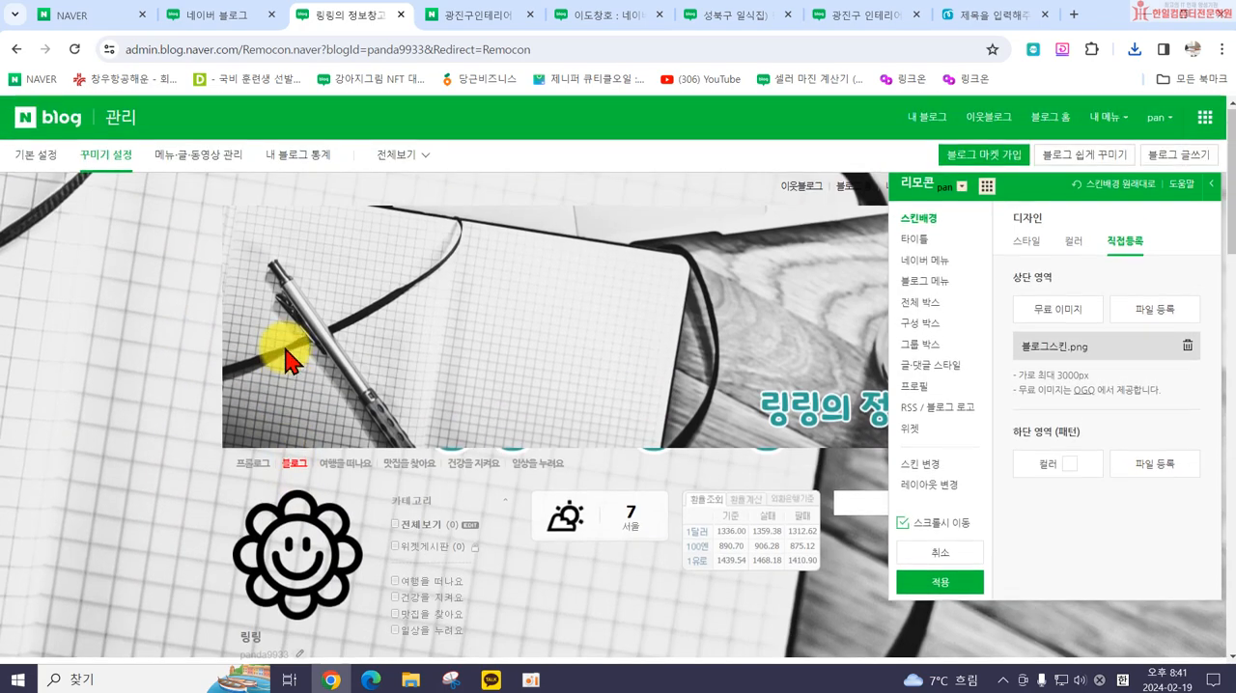
left_click(914, 240)
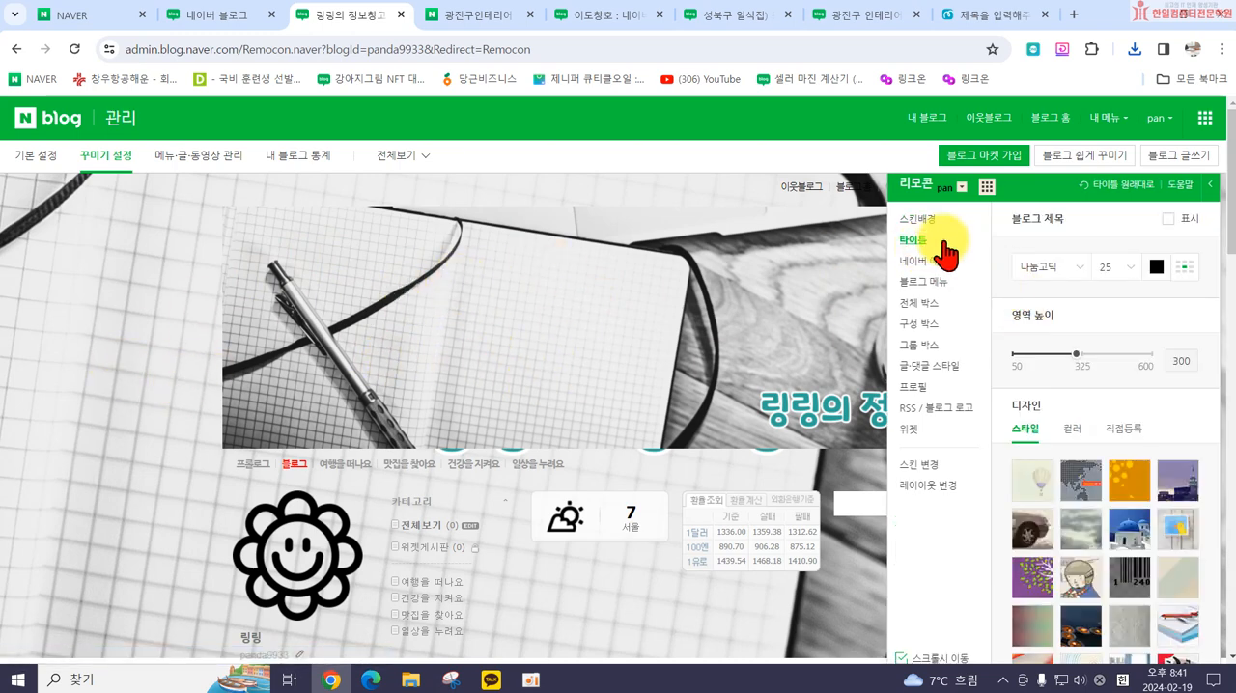
left_click(1073, 428)
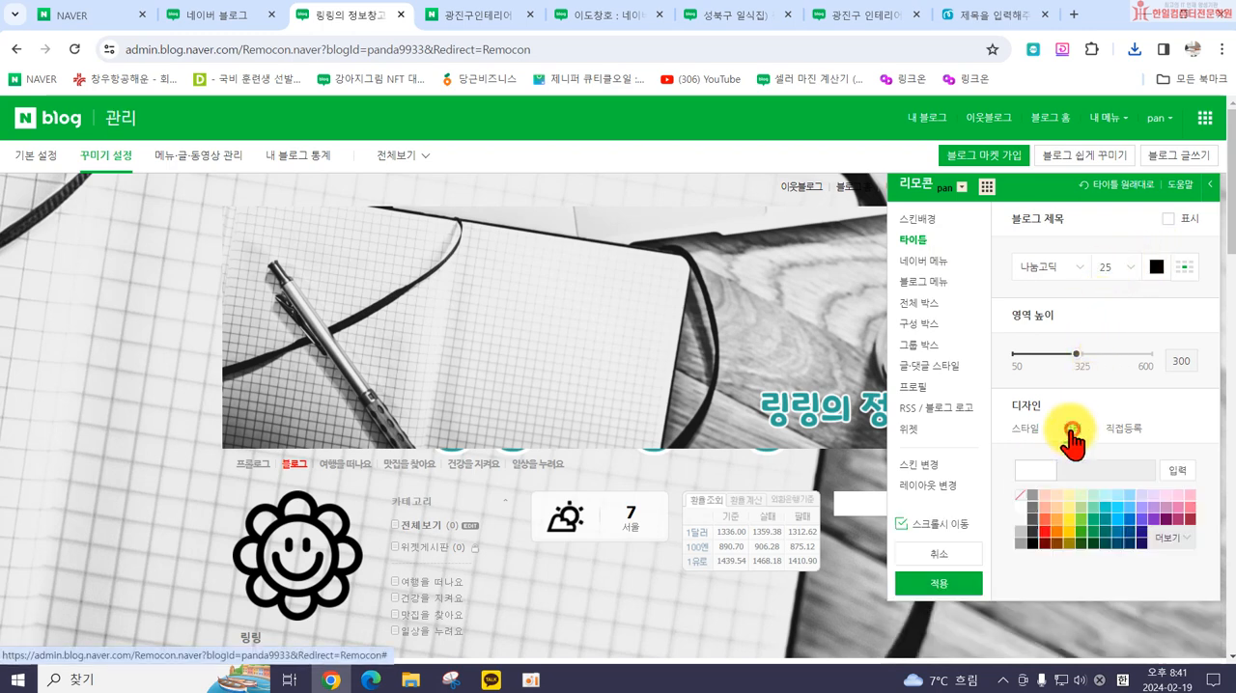
left_click(1022, 494)
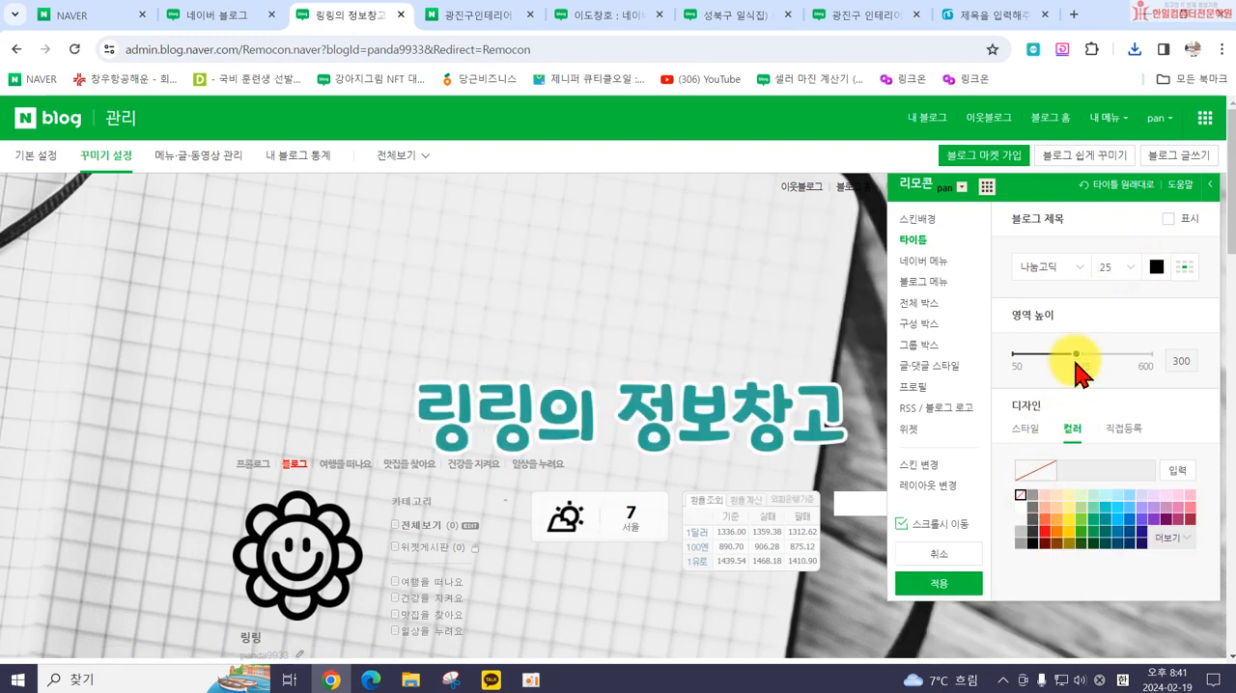
left_click_drag(1077, 355, 1143, 355)
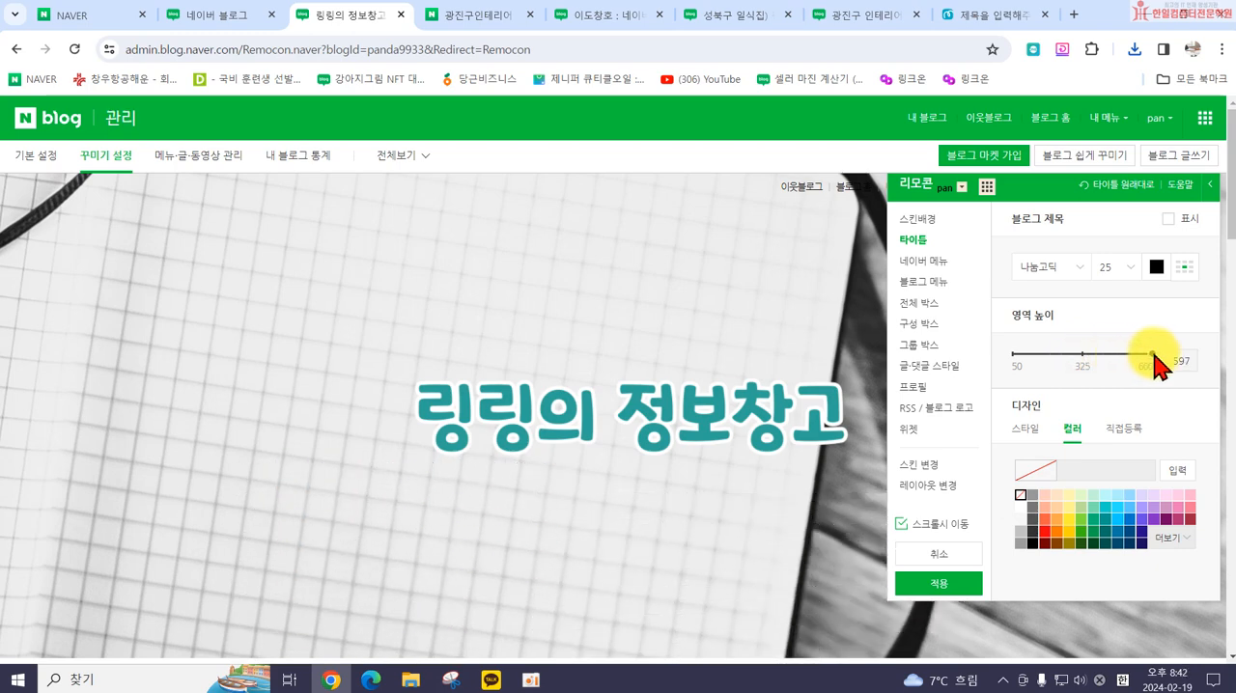
scroll(704, 435, "down", 3)
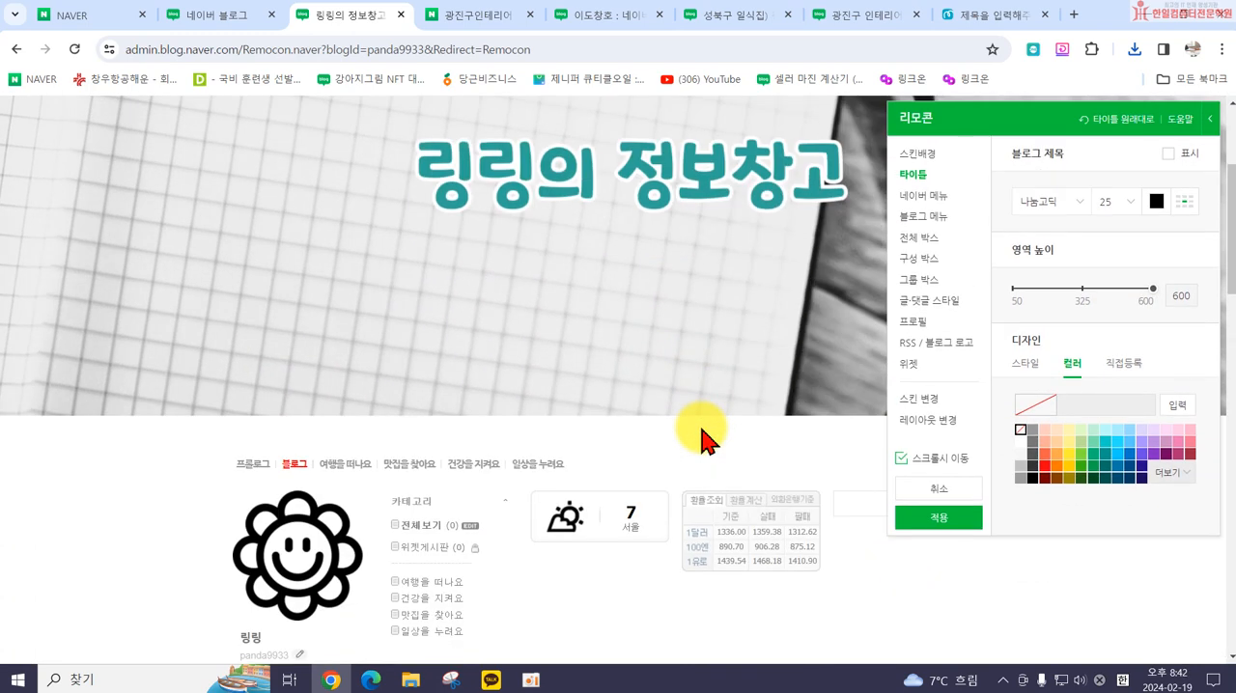
Step: Apply the current design to the blog and check how the skin background and title area look on the page
left_click(915, 471)
left_click(933, 520)
left_click(753, 449)
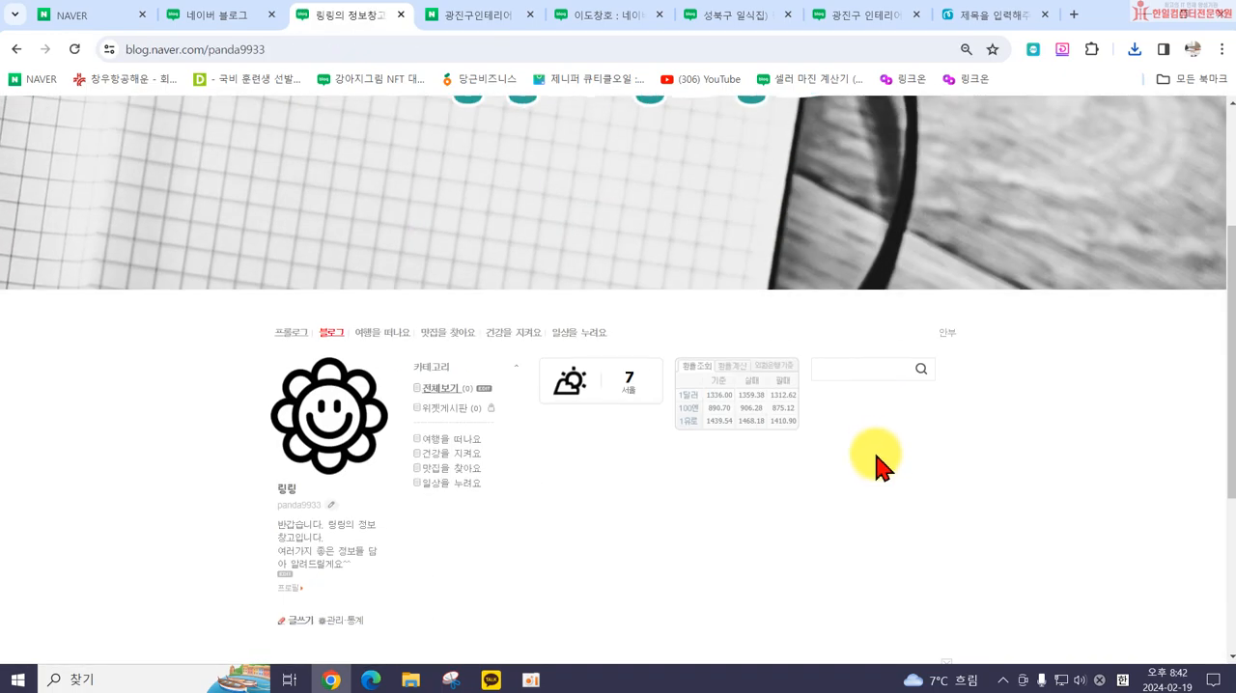
scroll(876, 469, "down", 3)
scroll(926, 418, "up", 2)
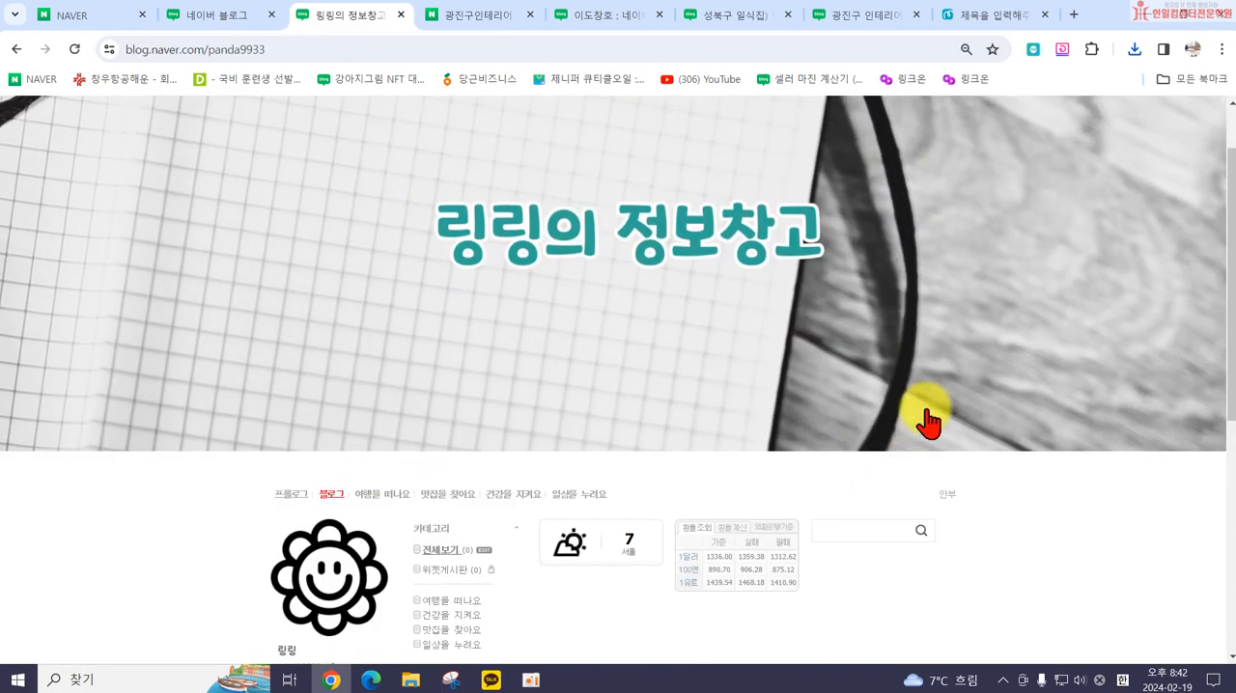
scroll(1020, 359, "up", 1)
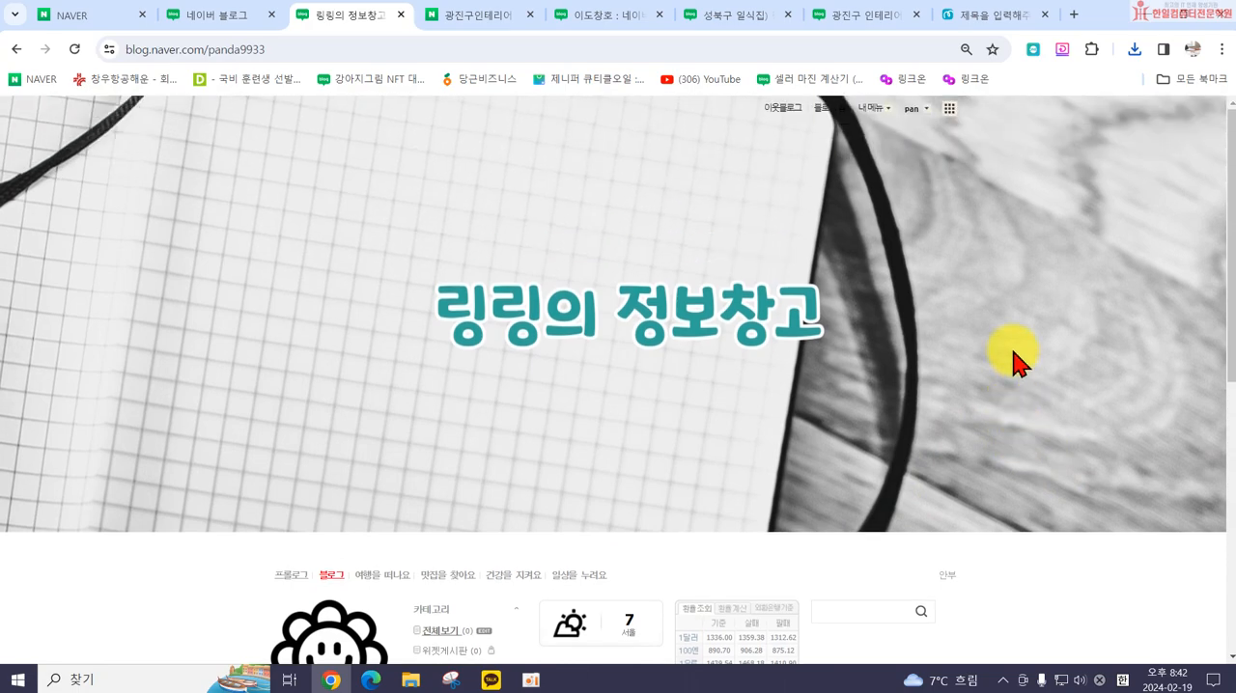
scroll(1013, 362, "down", 6)
scroll(1014, 362, "up", 2)
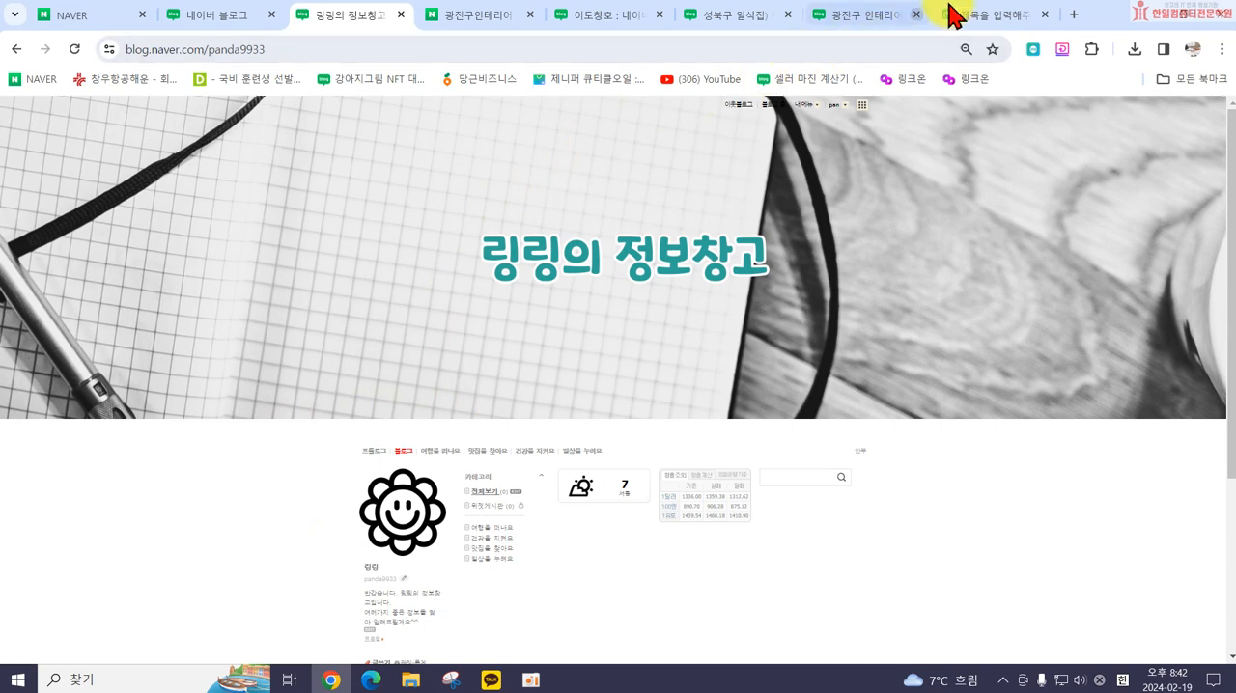
Step: Switch to the Miricanvas design and resize the page to a custom 3000 x 800 px
left_click(985, 29)
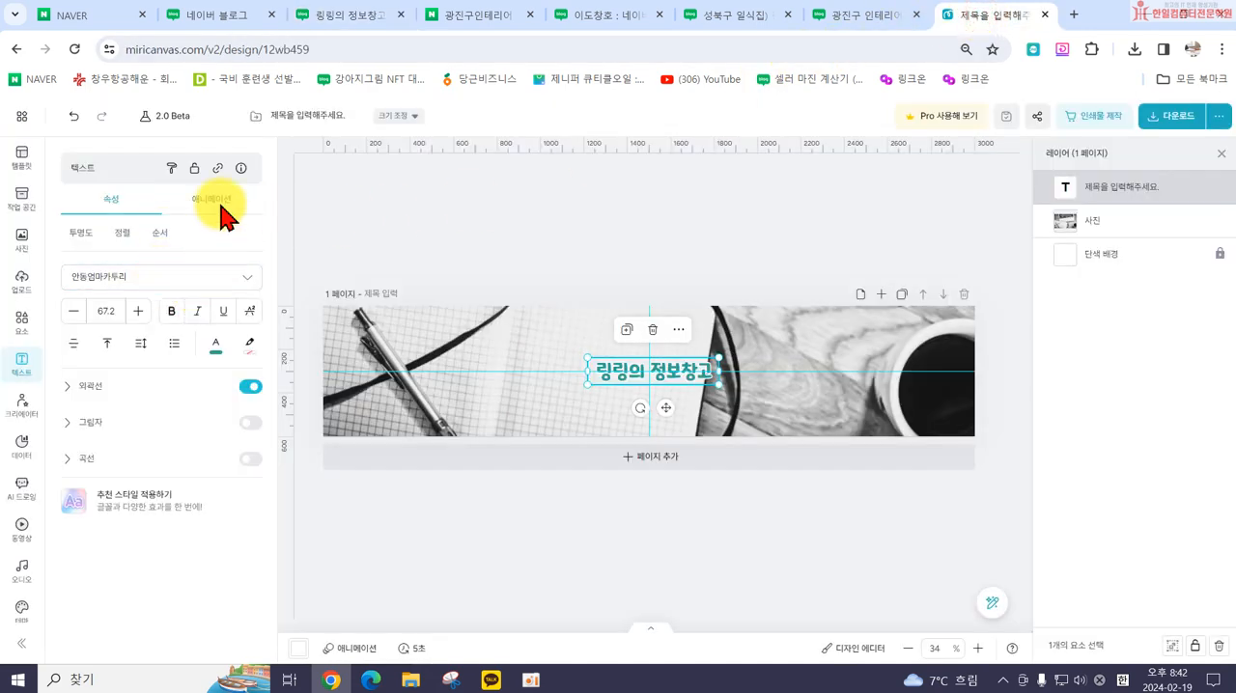
left_click(521, 379)
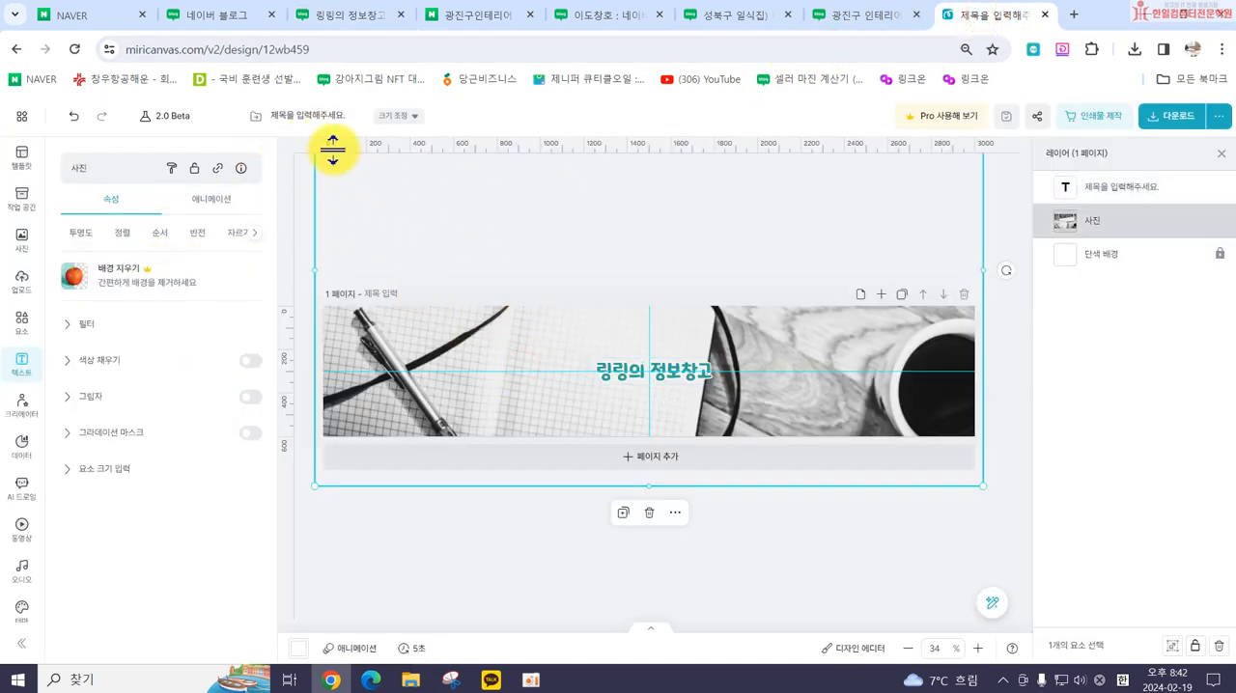
left_click(398, 117)
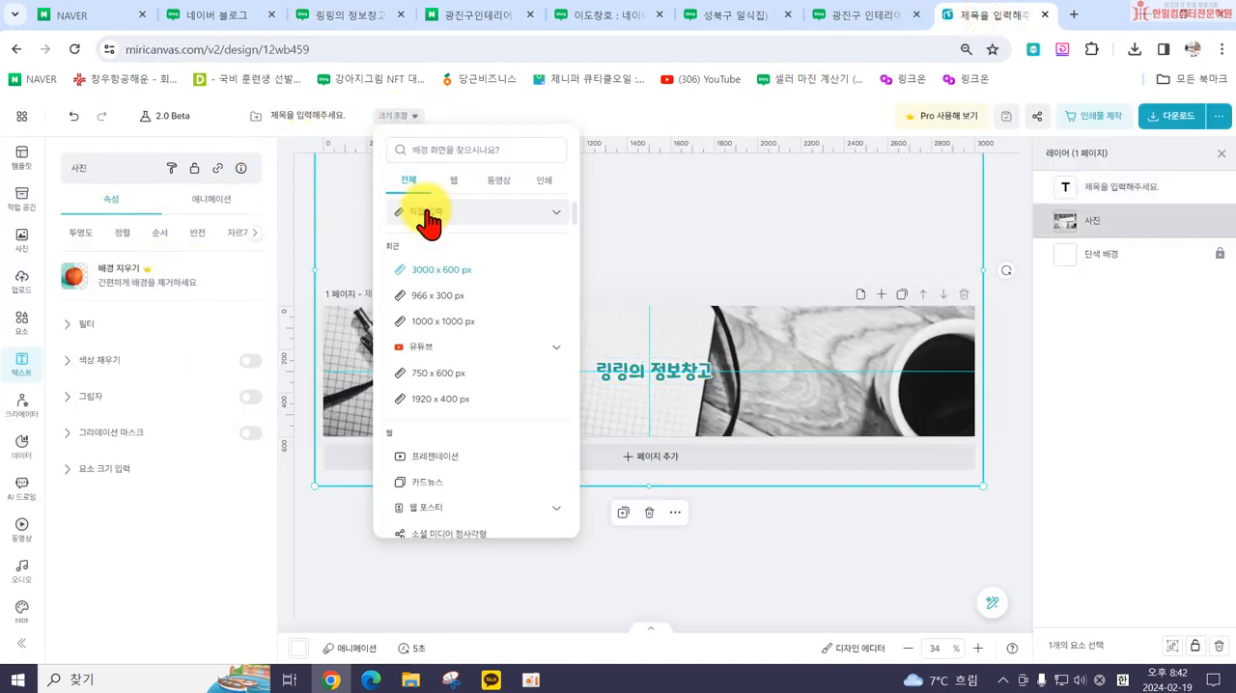
left_click(451, 271)
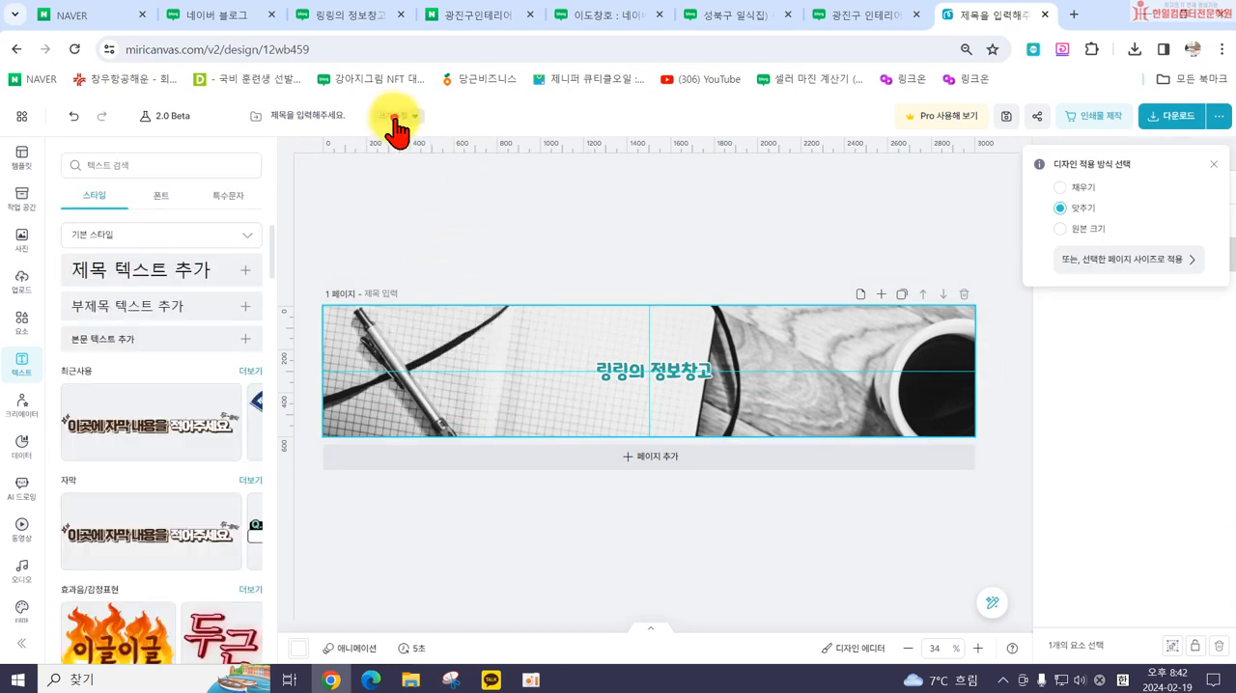
left_click(398, 117)
left_click(459, 212)
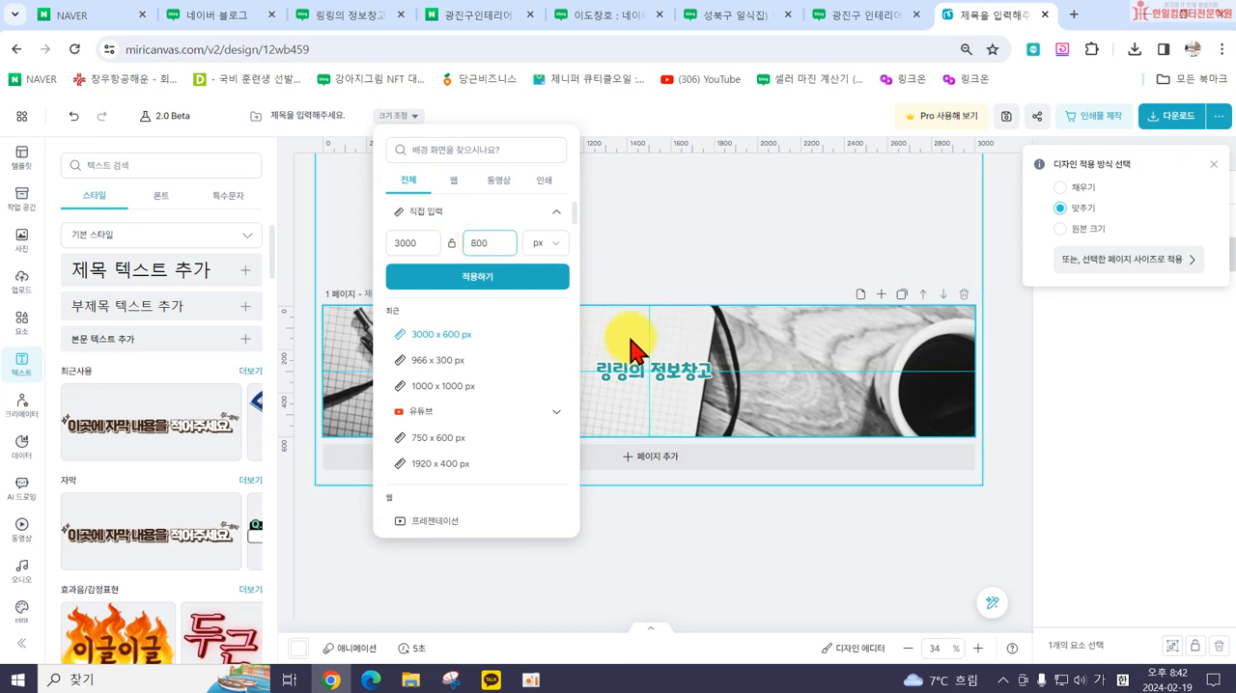
left_click(503, 282)
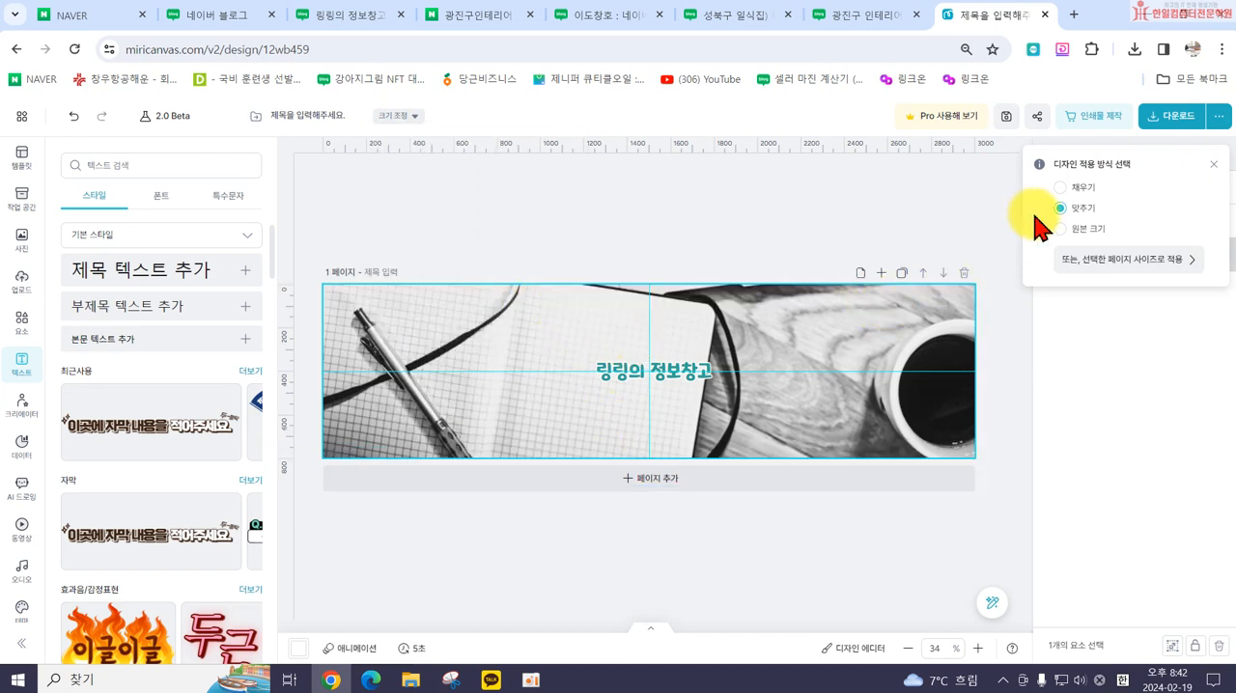
Step: Download the resized design as a PNG named 블로그스킨1
left_click(1158, 113)
left_click(1079, 448)
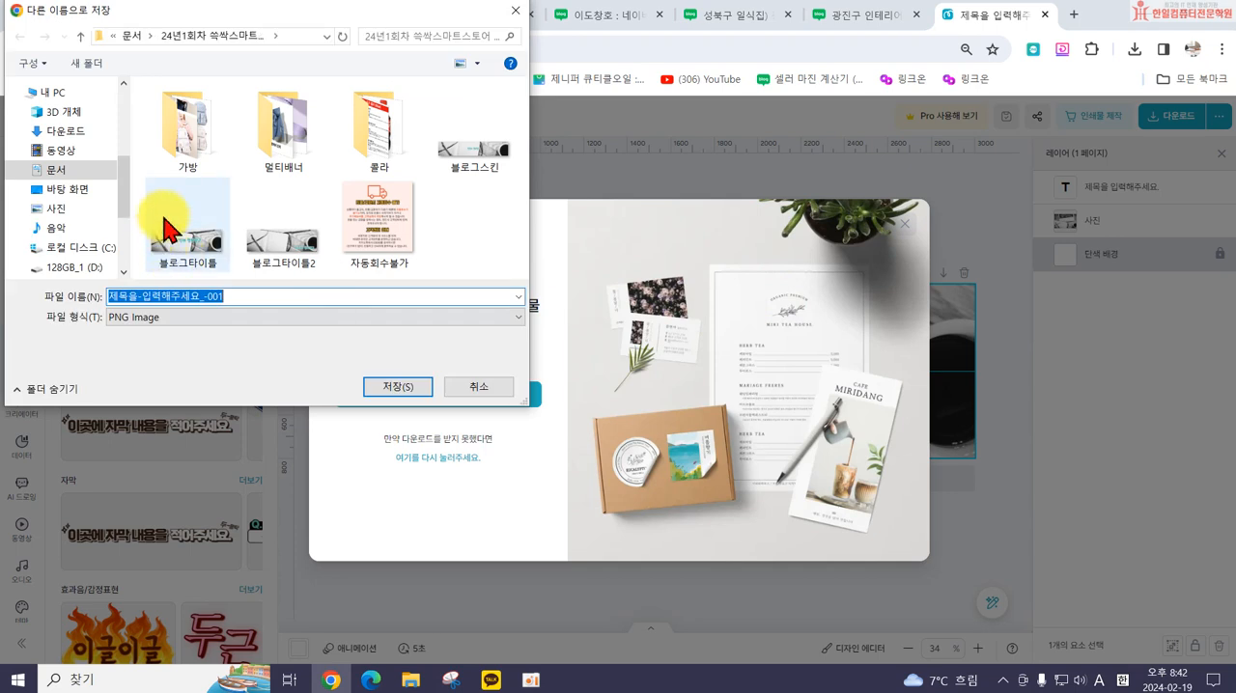
left_click(248, 299)
left_click(473, 169)
left_click(244, 298)
type("1")
left_click(406, 387)
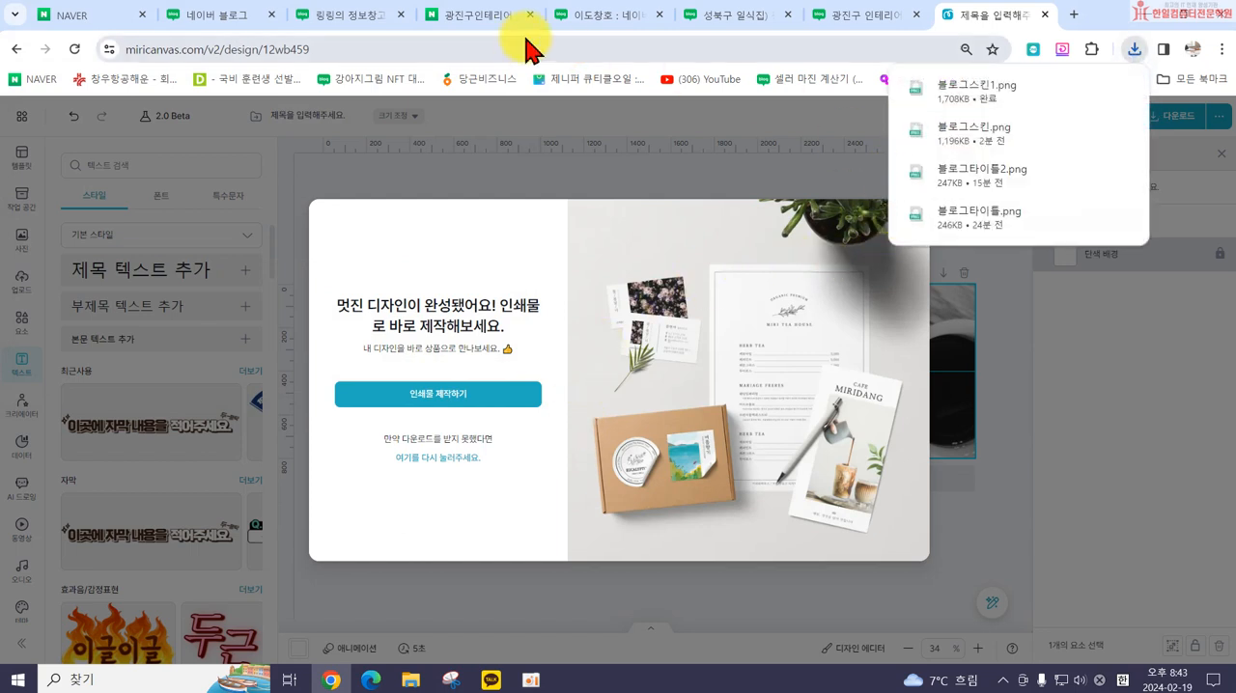
Step: Switch back to the own blog and open the skin background's direct upload (직접등록) options in the detailed design settings
left_click(351, 17)
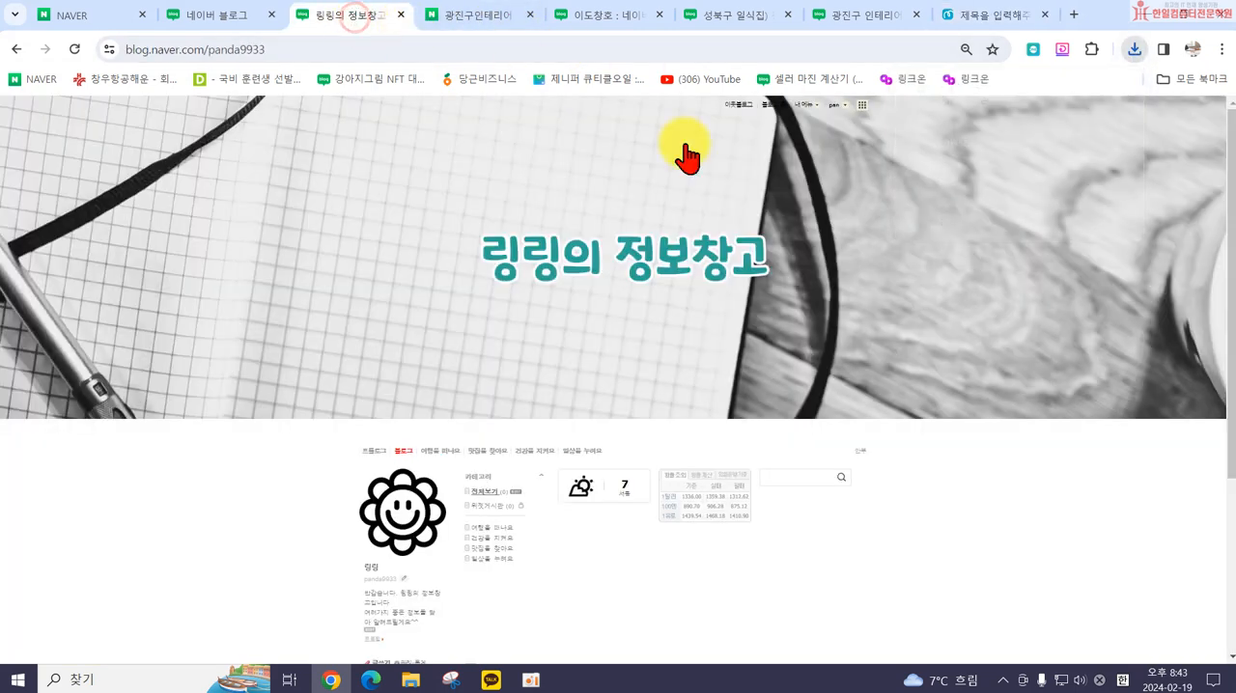
left_click(816, 114)
left_click(808, 200)
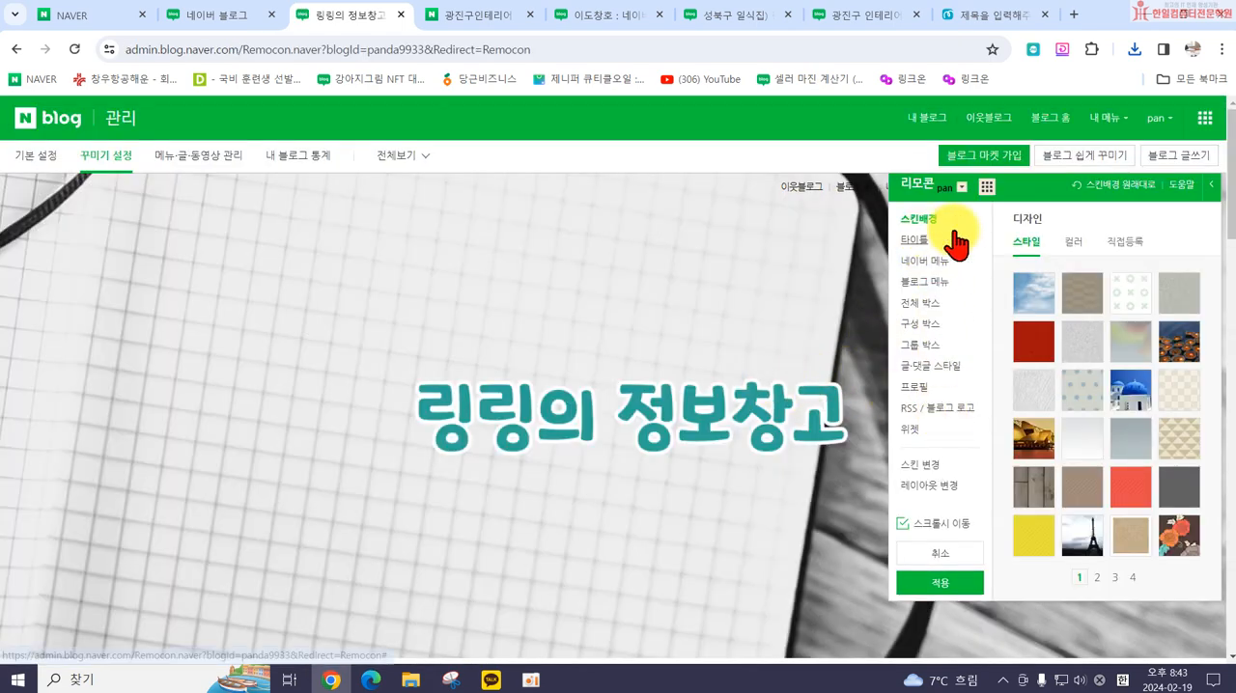
left_click(1123, 241)
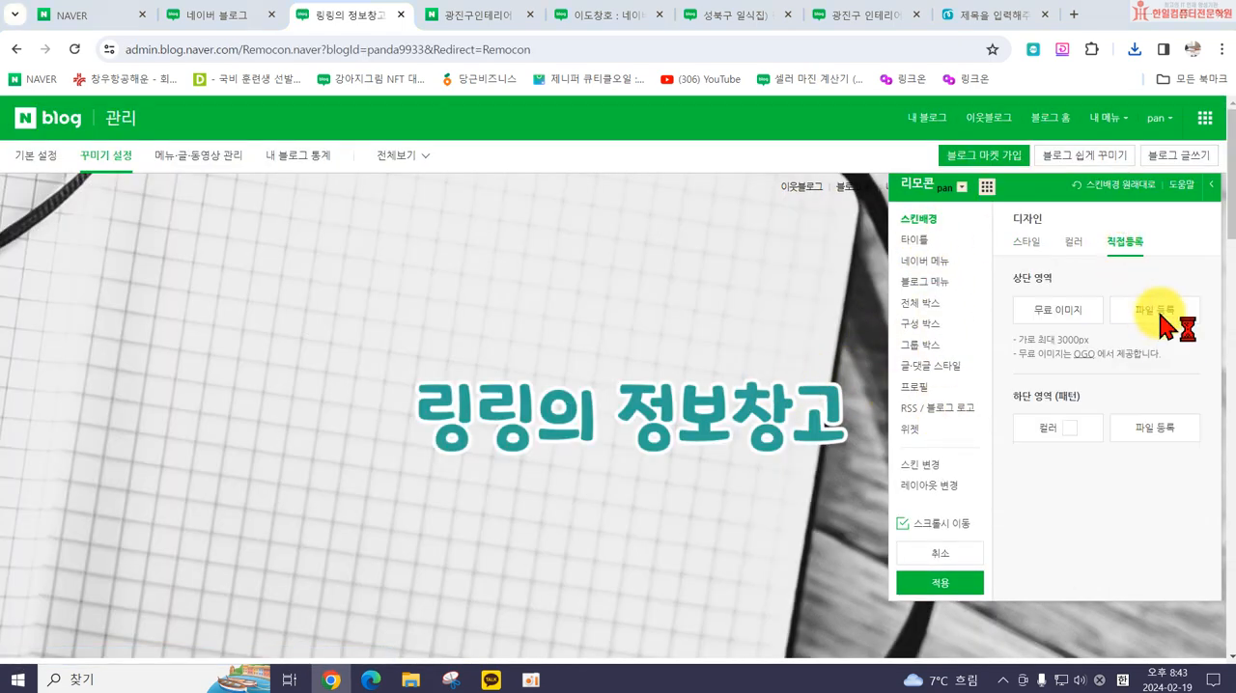
Step: Upload 블로그스킨1.png as the skin background's top area (상단 영역) image
scroll(290, 289, "down", 10)
scroll(289, 242, "up", 3)
scroll(235, 266, "down", 1)
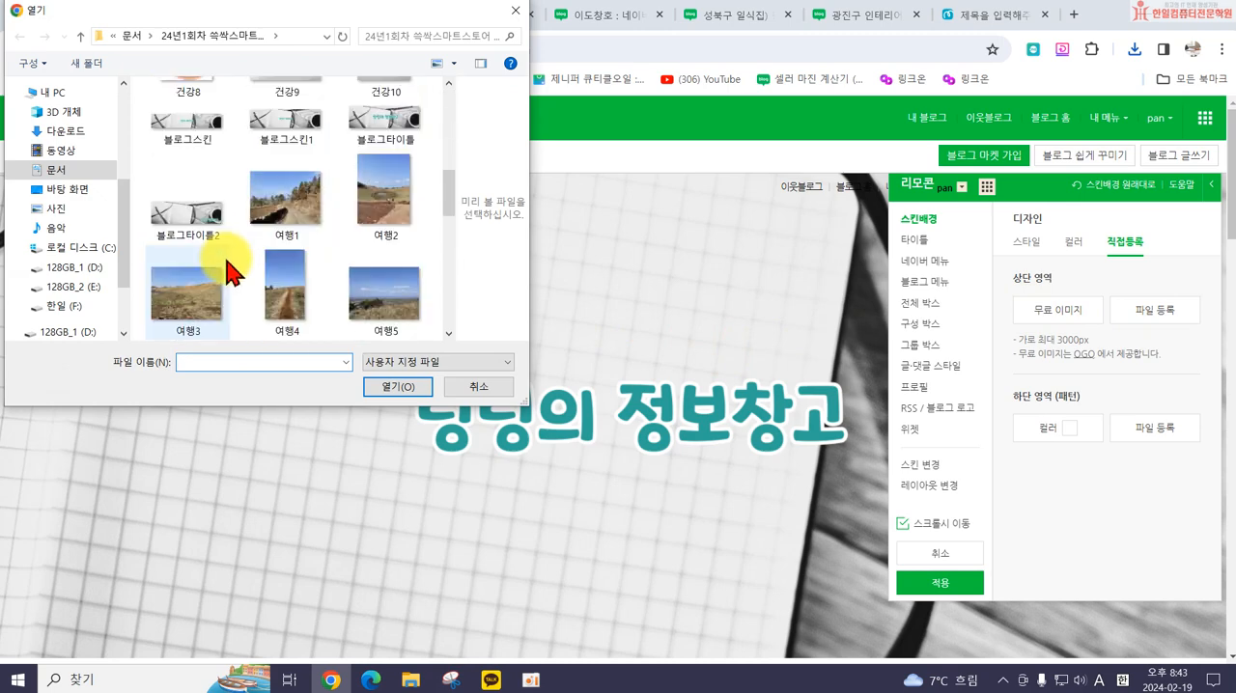
double_click(286, 121)
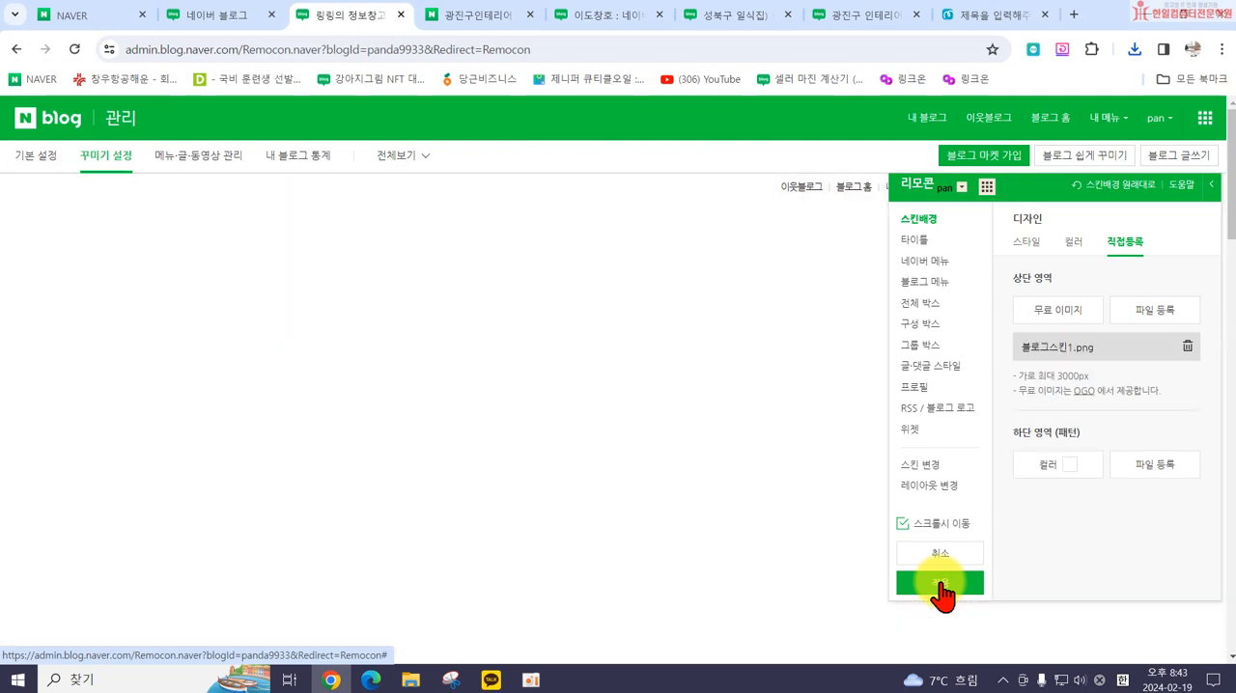
Step: Apply the new skin background to the blog and examine how it sits behind the menu, profile and widgets
left_click(938, 584)
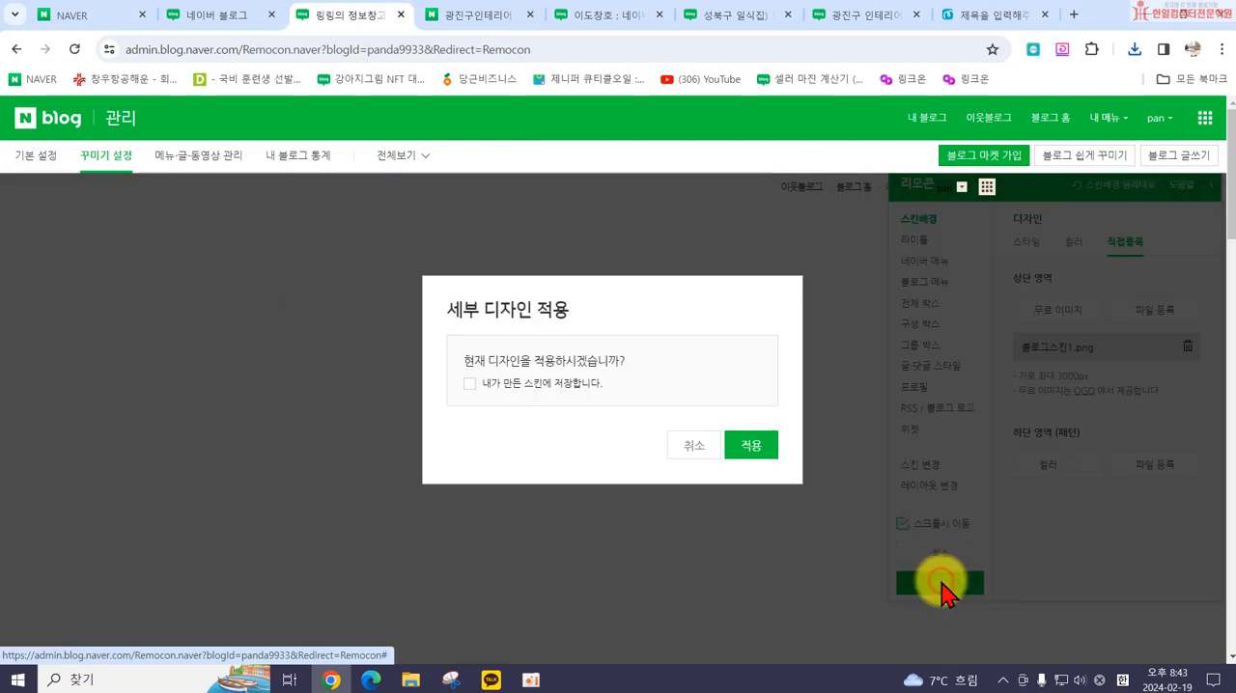
left_click(750, 446)
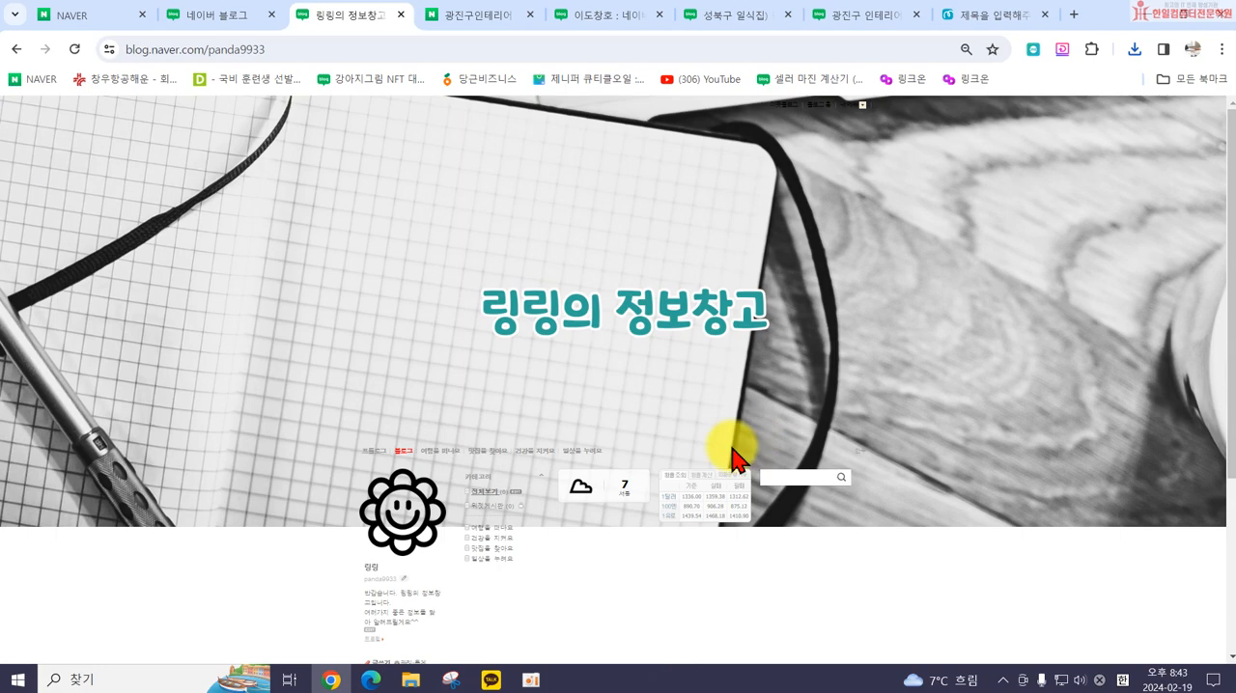
scroll(728, 456, "down", 2)
scroll(555, 367, "up", 3)
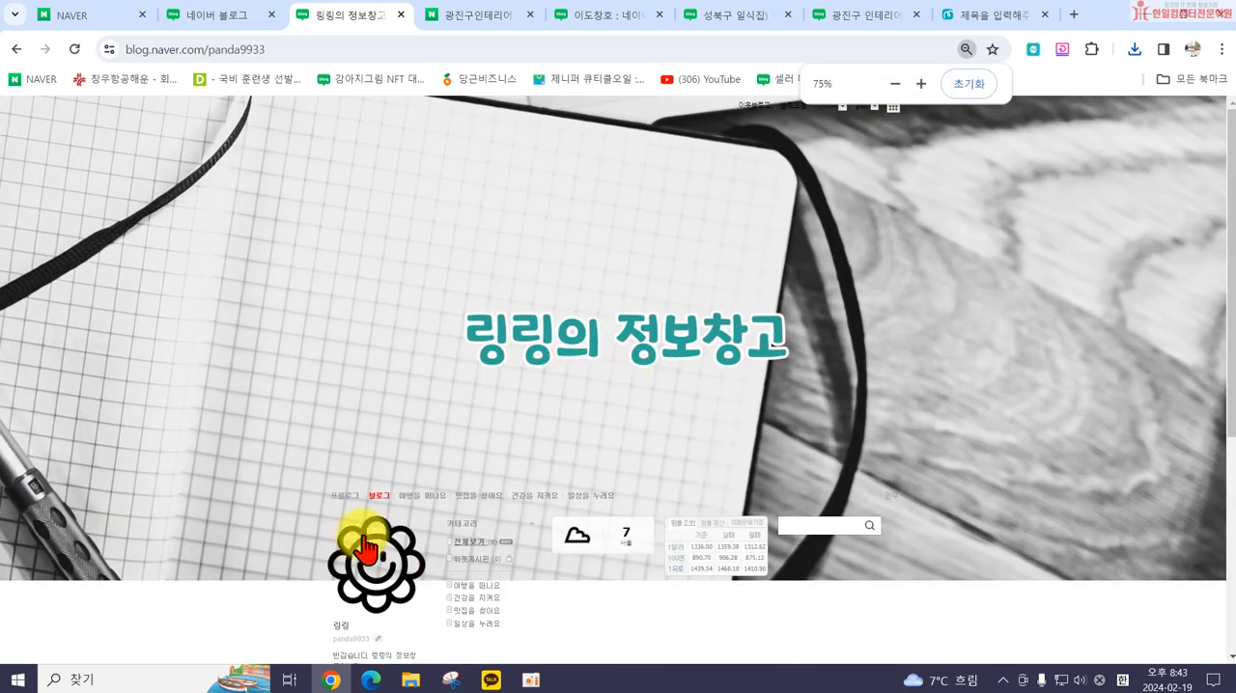
scroll(344, 544, "down", 2)
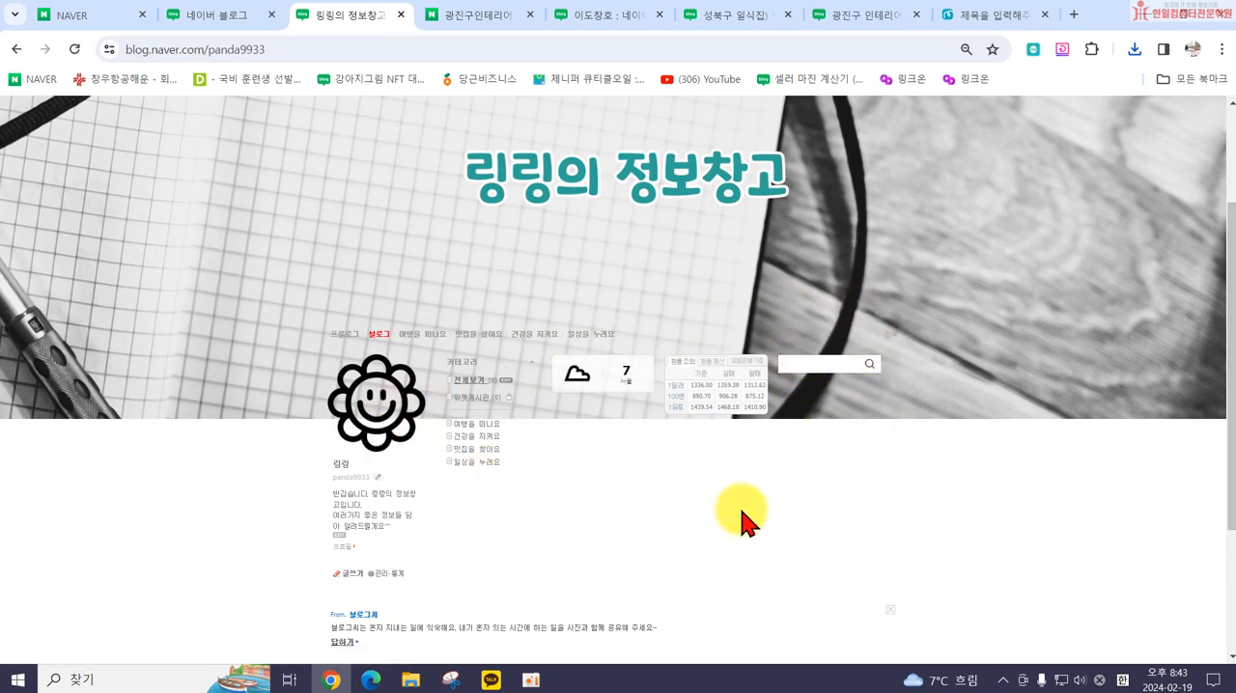
scroll(741, 518, "up", 2)
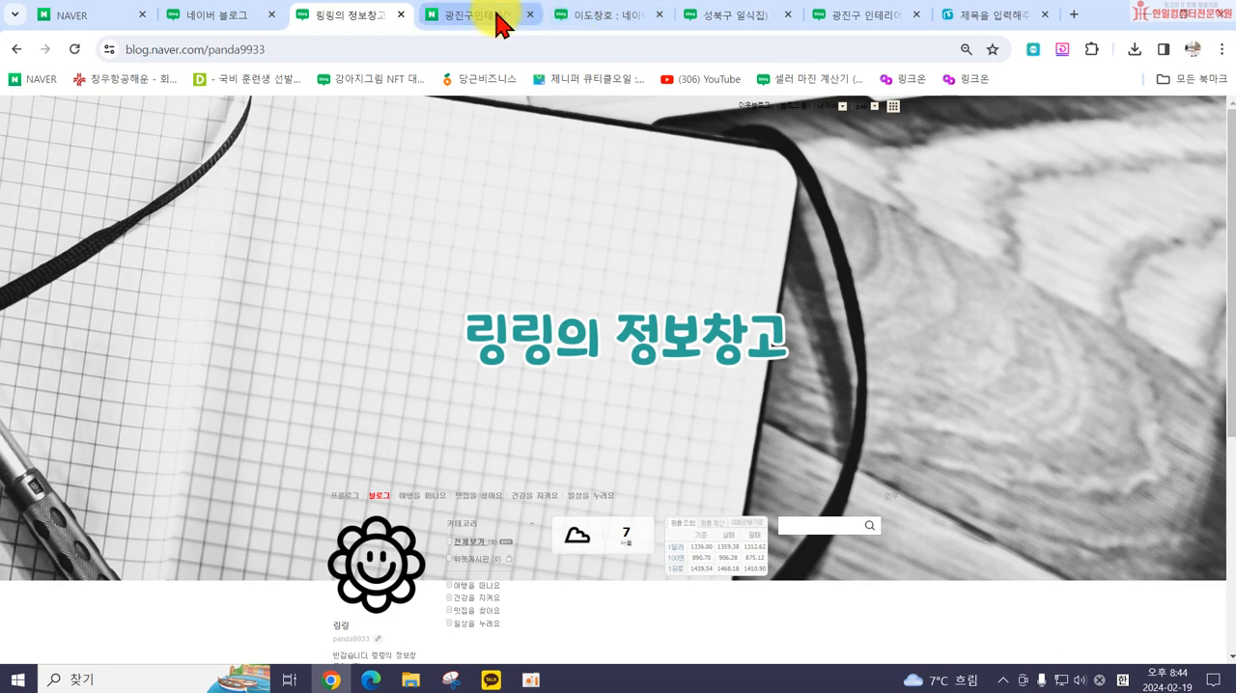
Step: Switch to Miricanvas, dismiss the download notice over the design, and return to the own blog
left_click(972, 19)
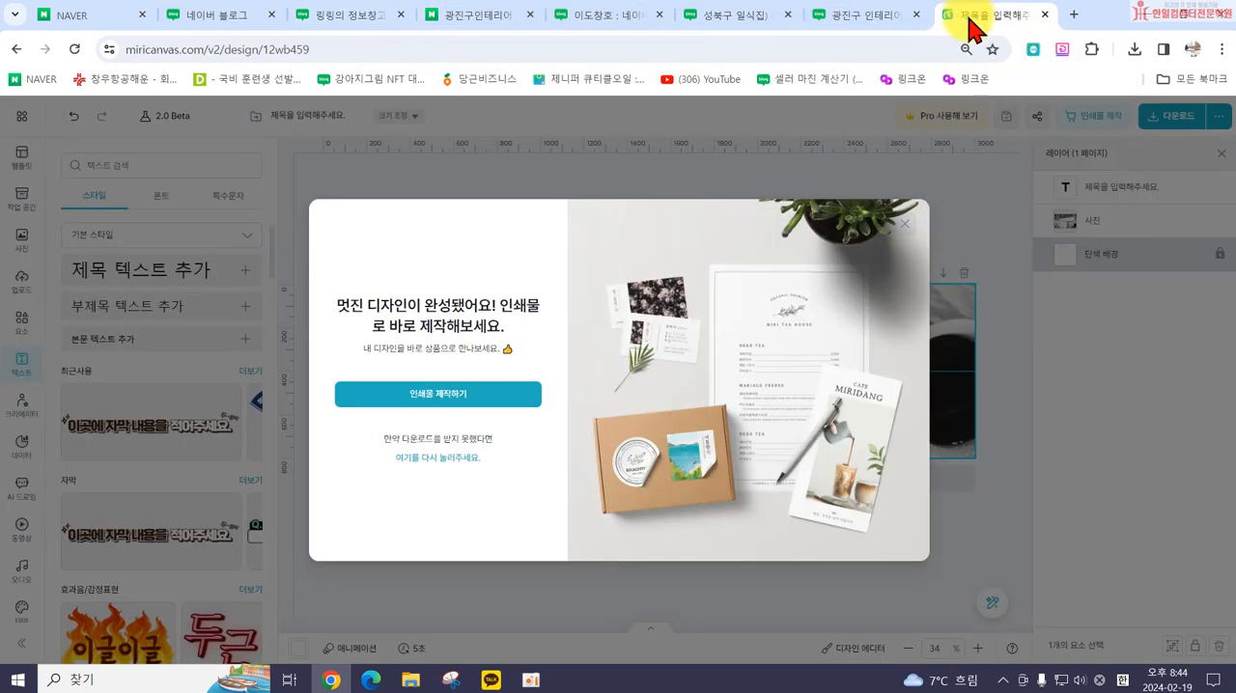
left_click(908, 218)
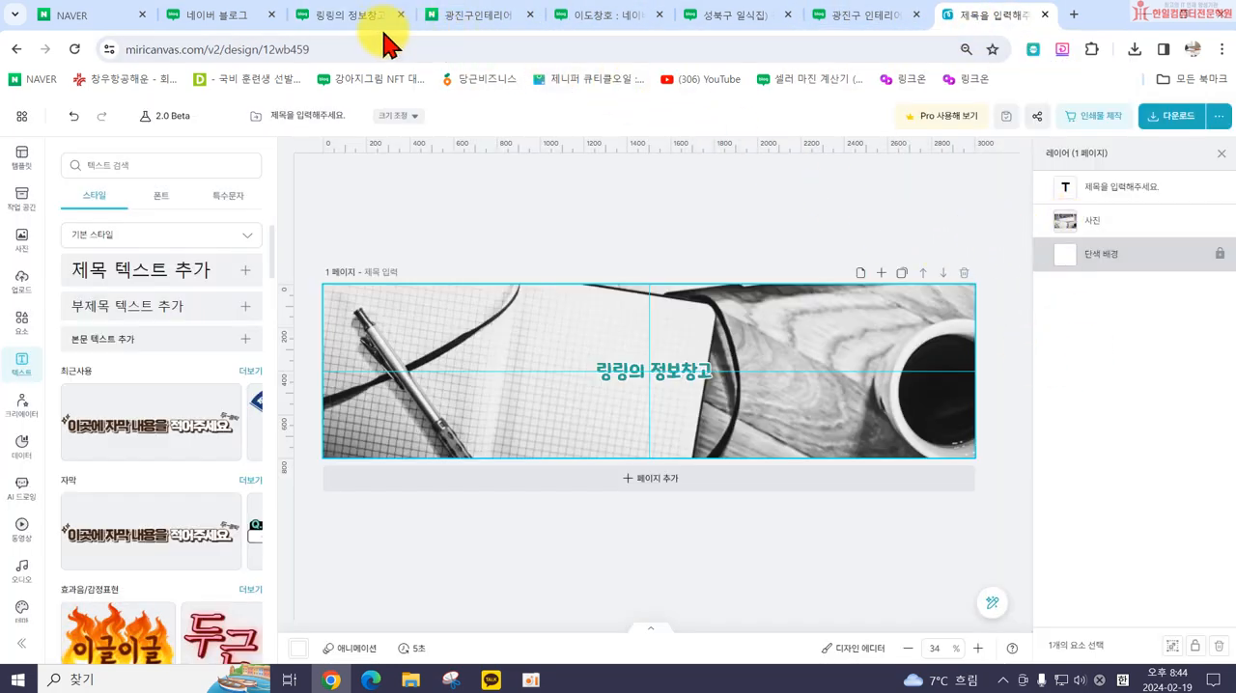
left_click(338, 17)
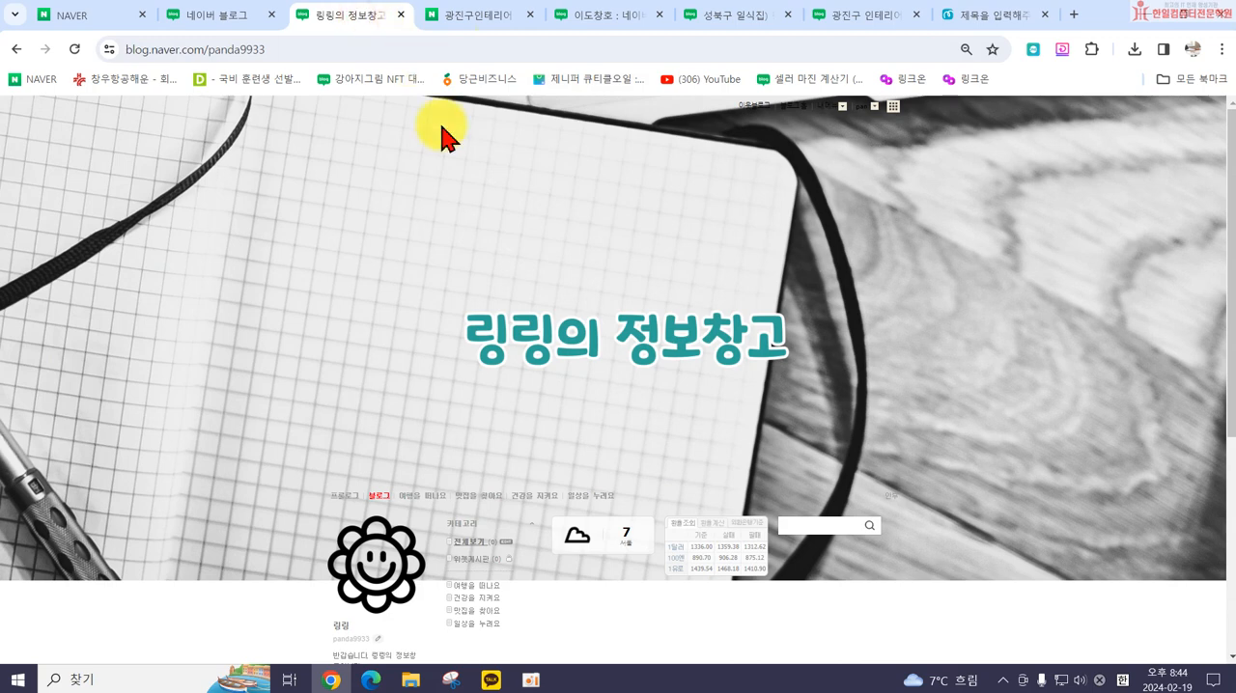
Step: Open the blog's detailed design settings (세부 디자인 설정)
left_click(823, 106)
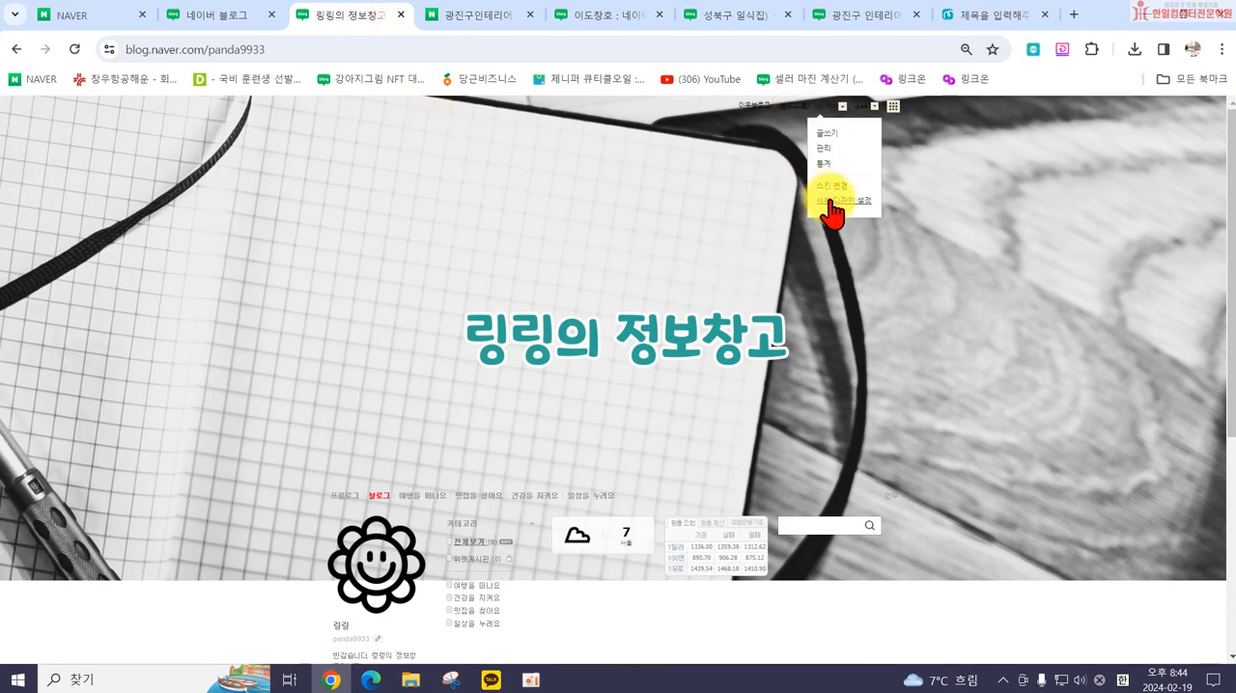
left_click(738, 123)
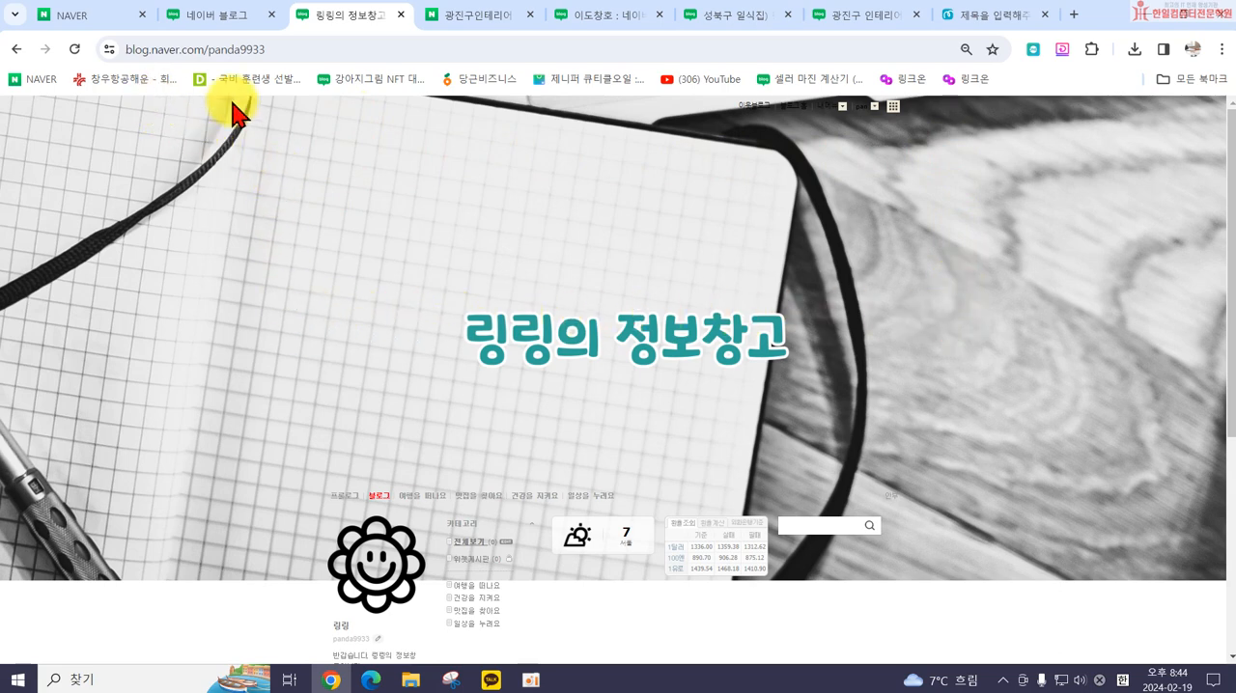
left_click(828, 108)
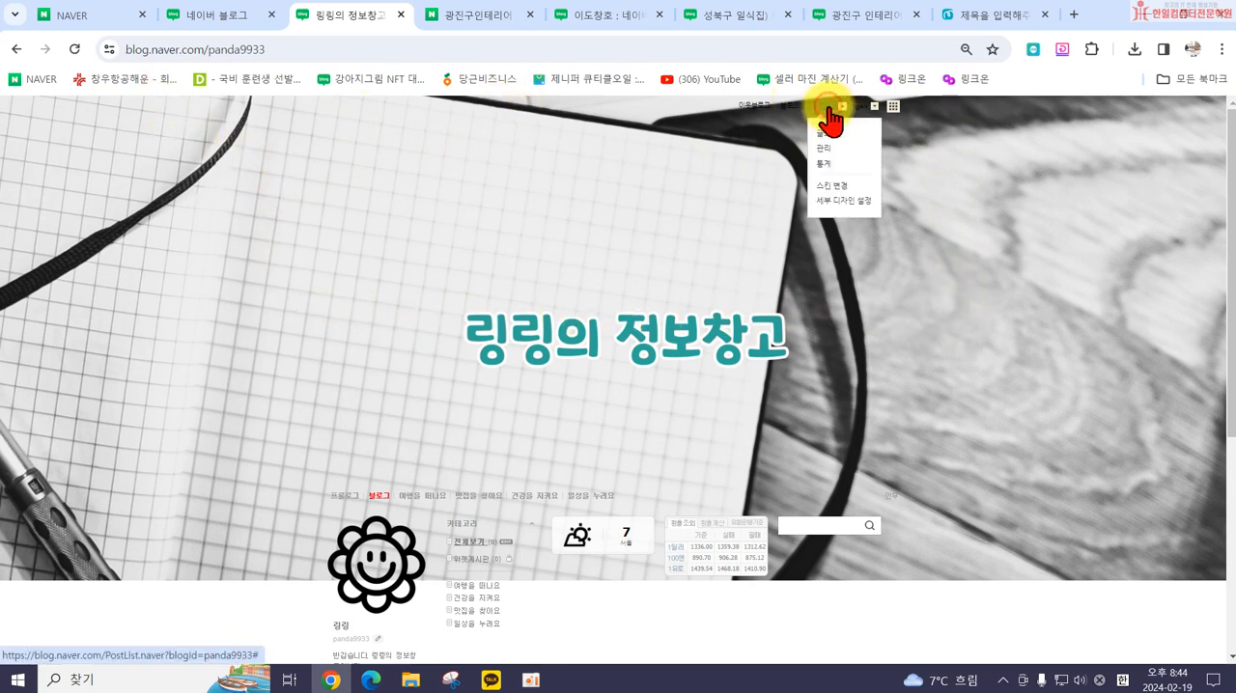
left_click(826, 201)
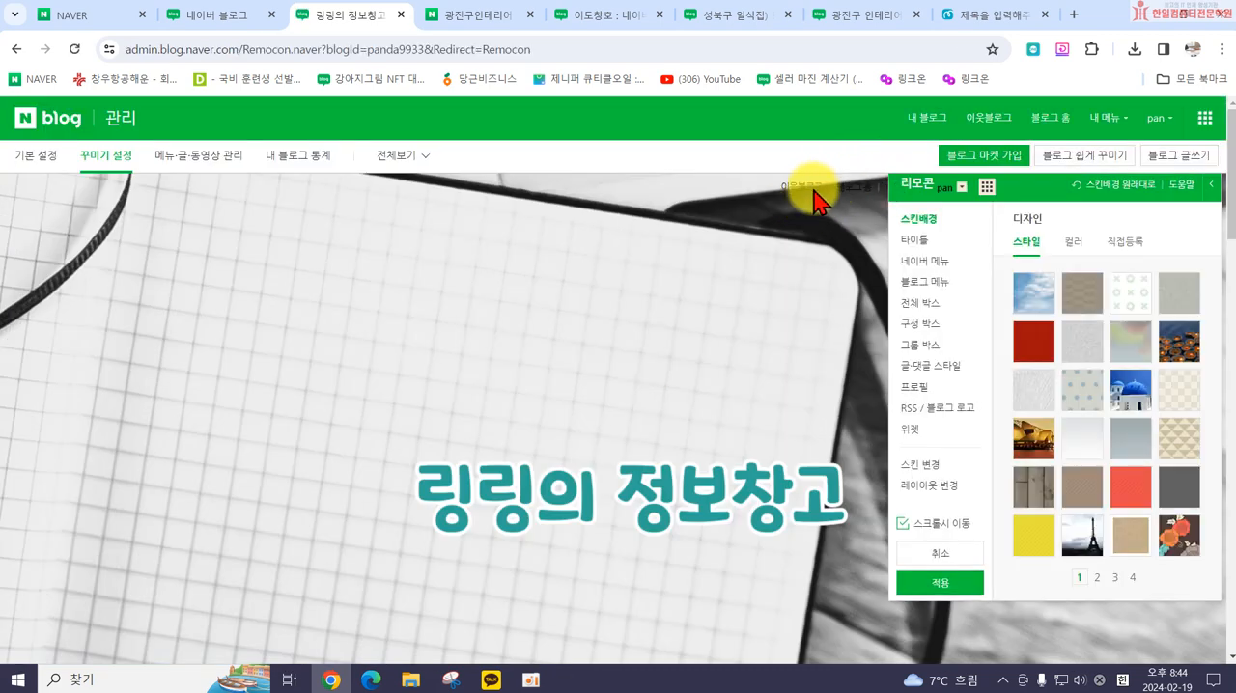
Step: Set the Naver menu (네이버 메뉴) content font colour (내용색) to #F7F7F7 and apply the design to the blog
left_click(925, 262)
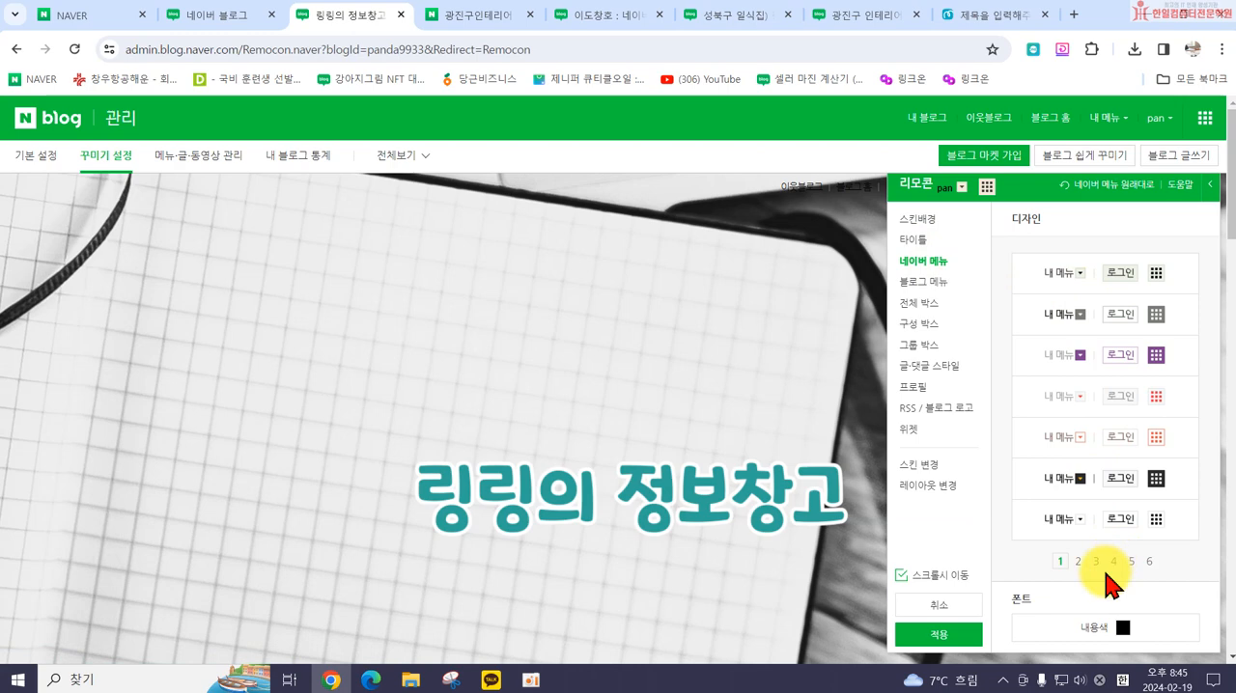
left_click(1119, 628)
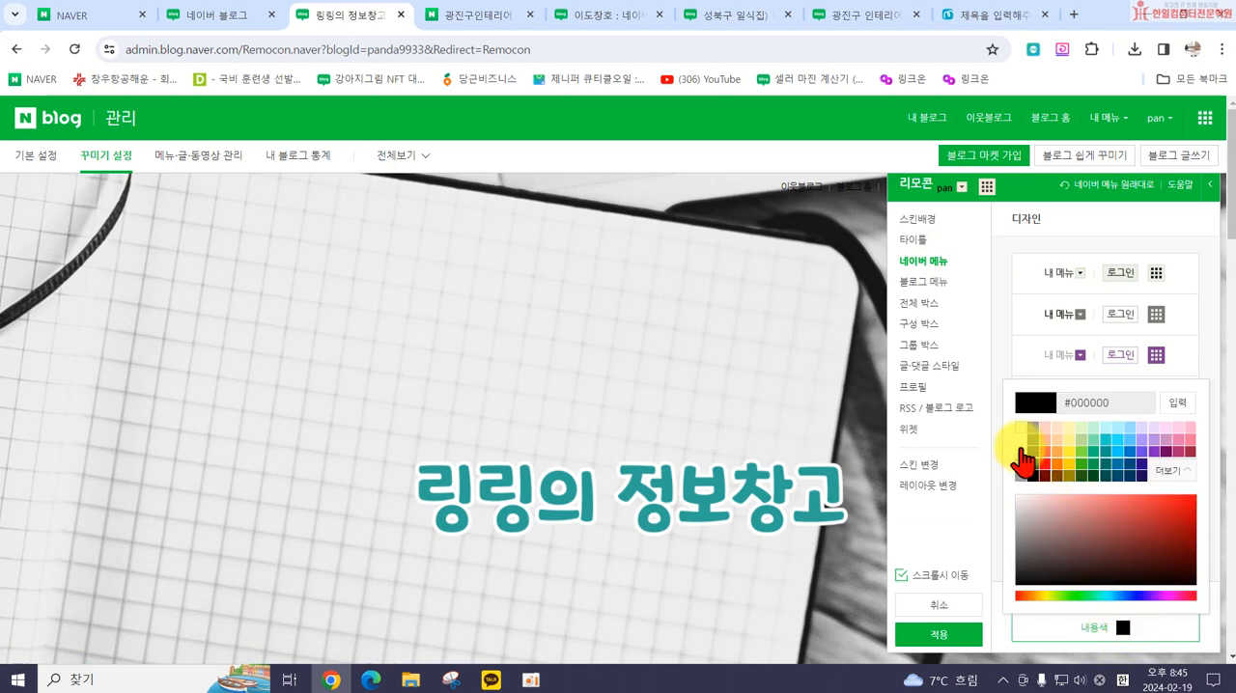
left_click(1019, 440)
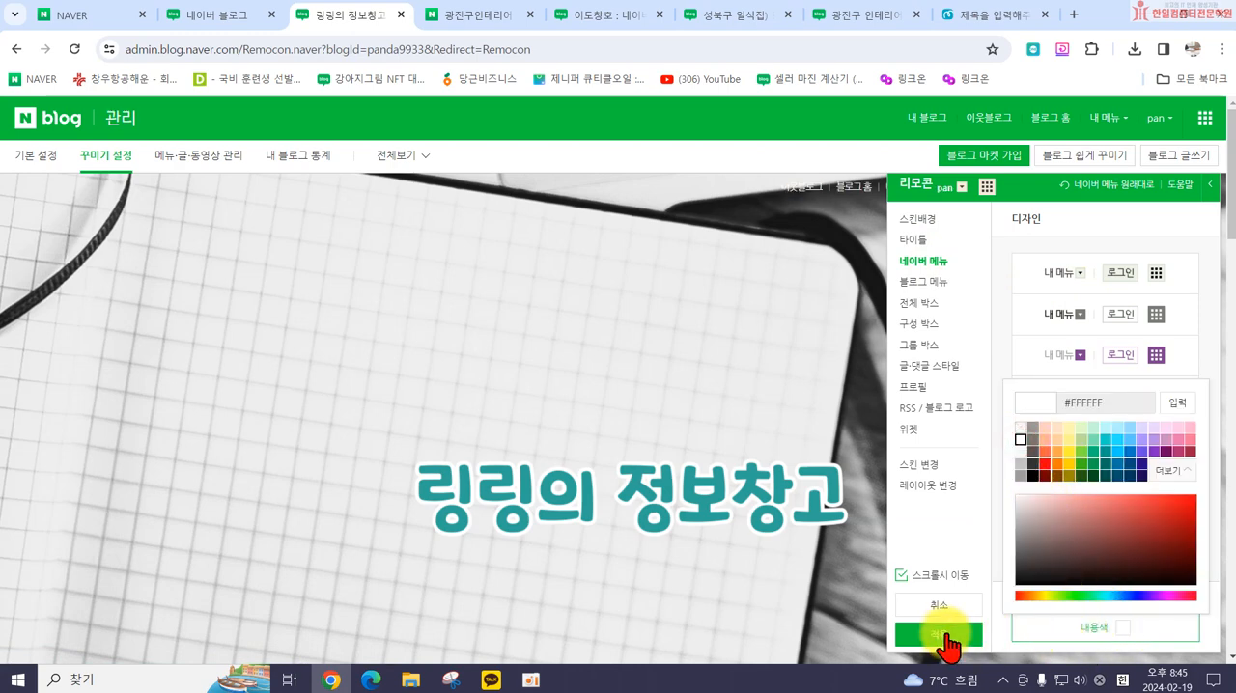
left_click(1020, 451)
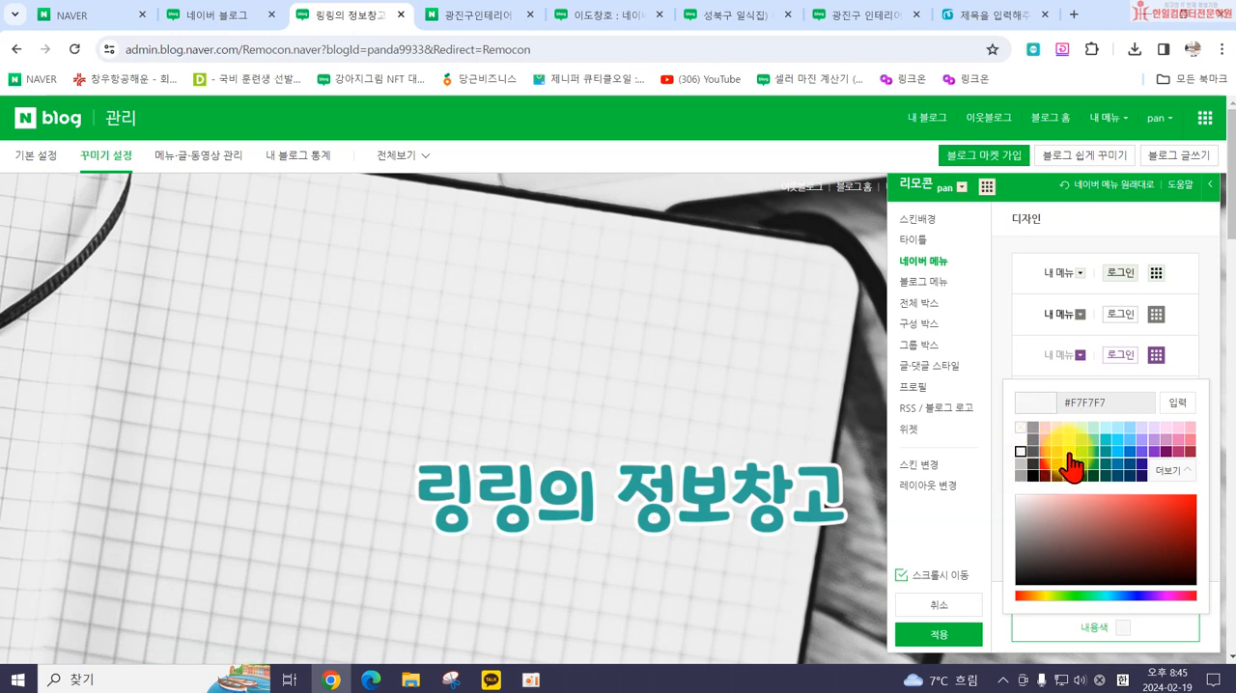
left_click(950, 636)
left_click(749, 445)
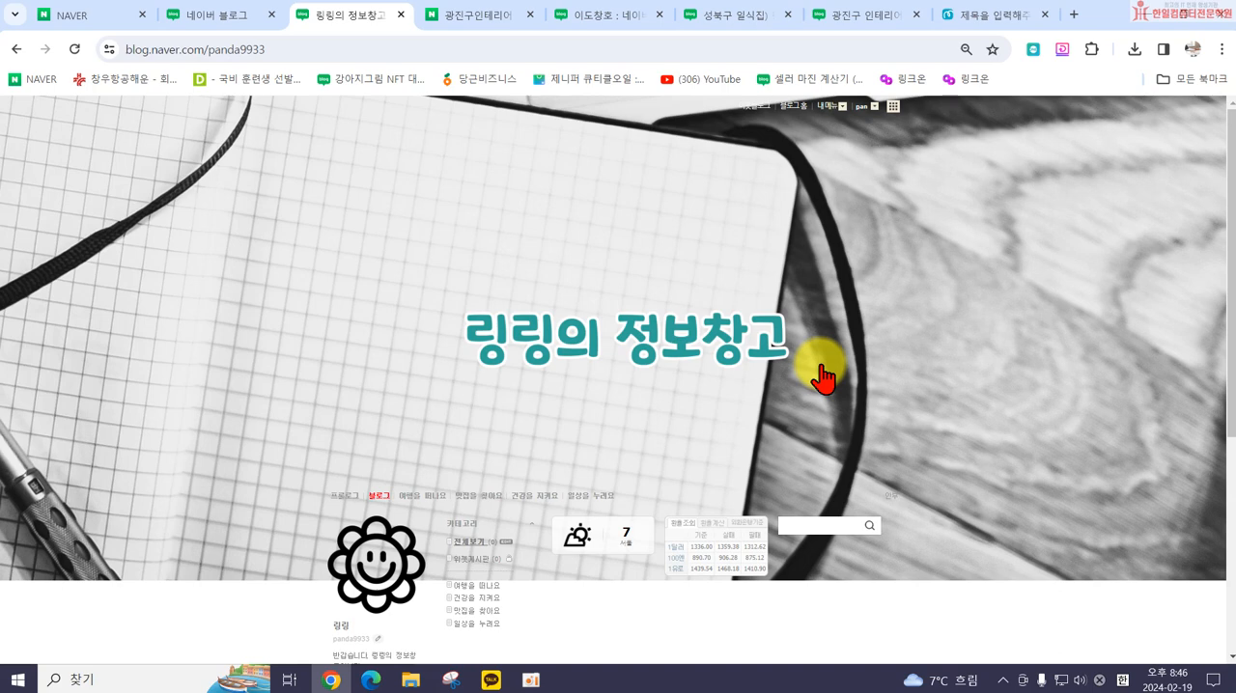
left_click(1166, 679)
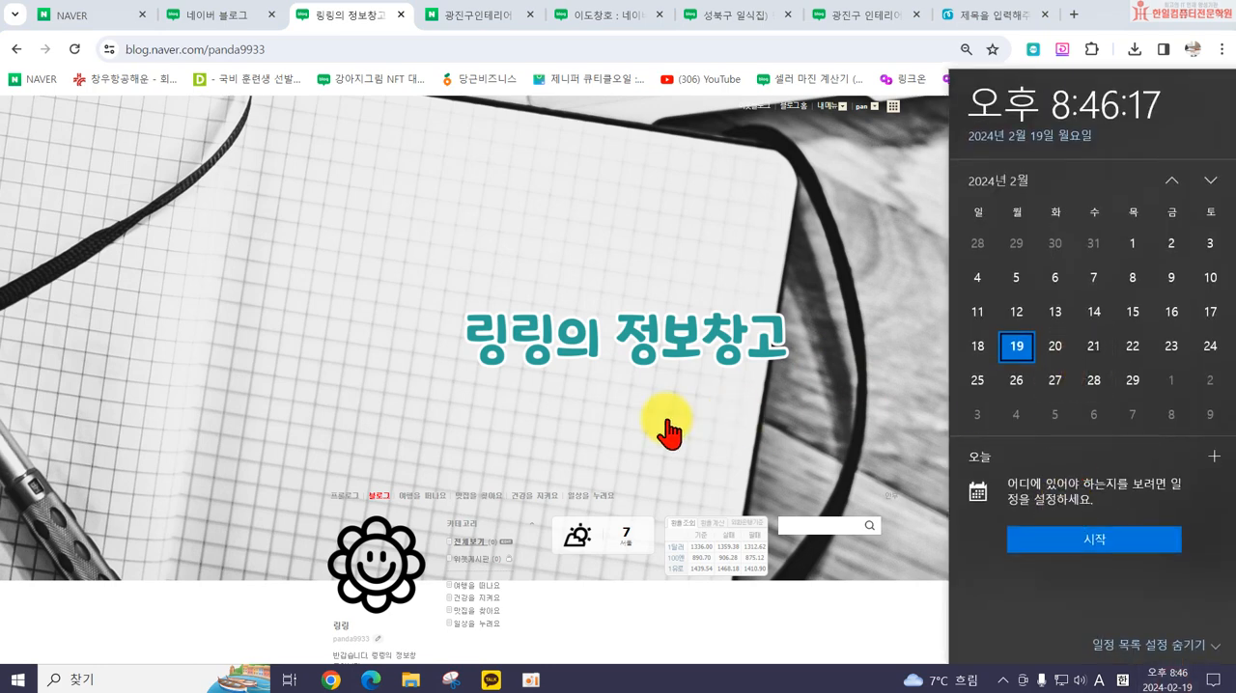
left_click(242, 416)
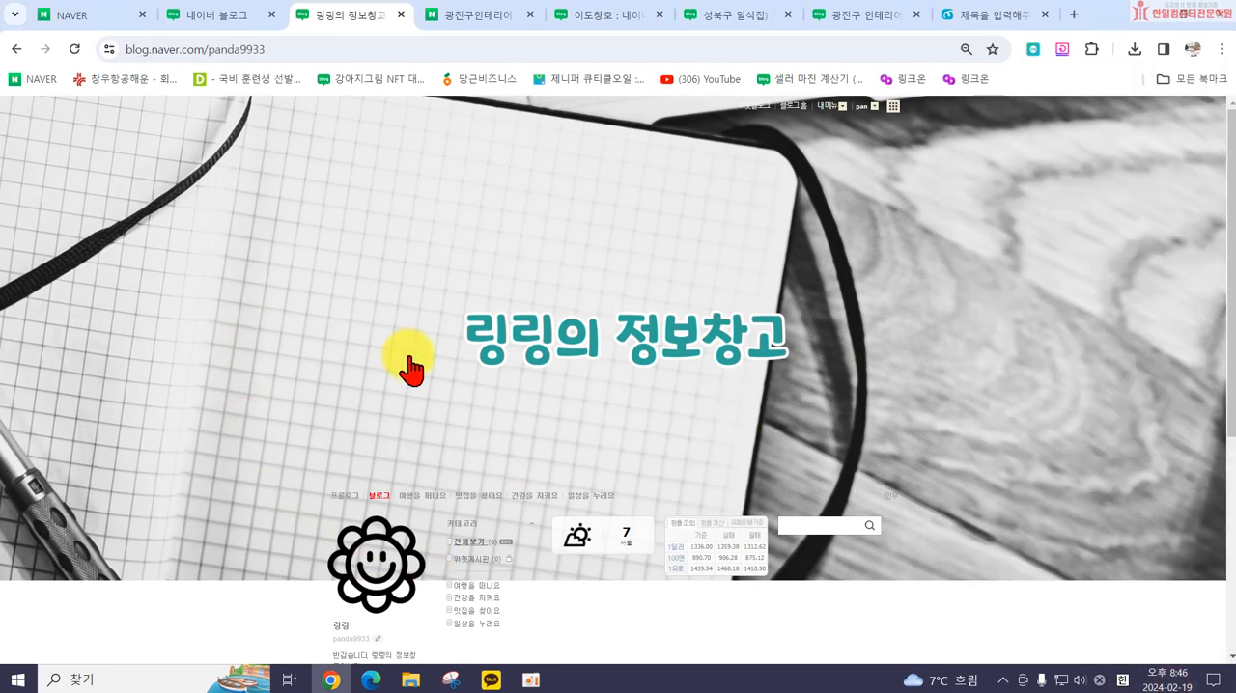
scroll(1007, 529, "down", 2)
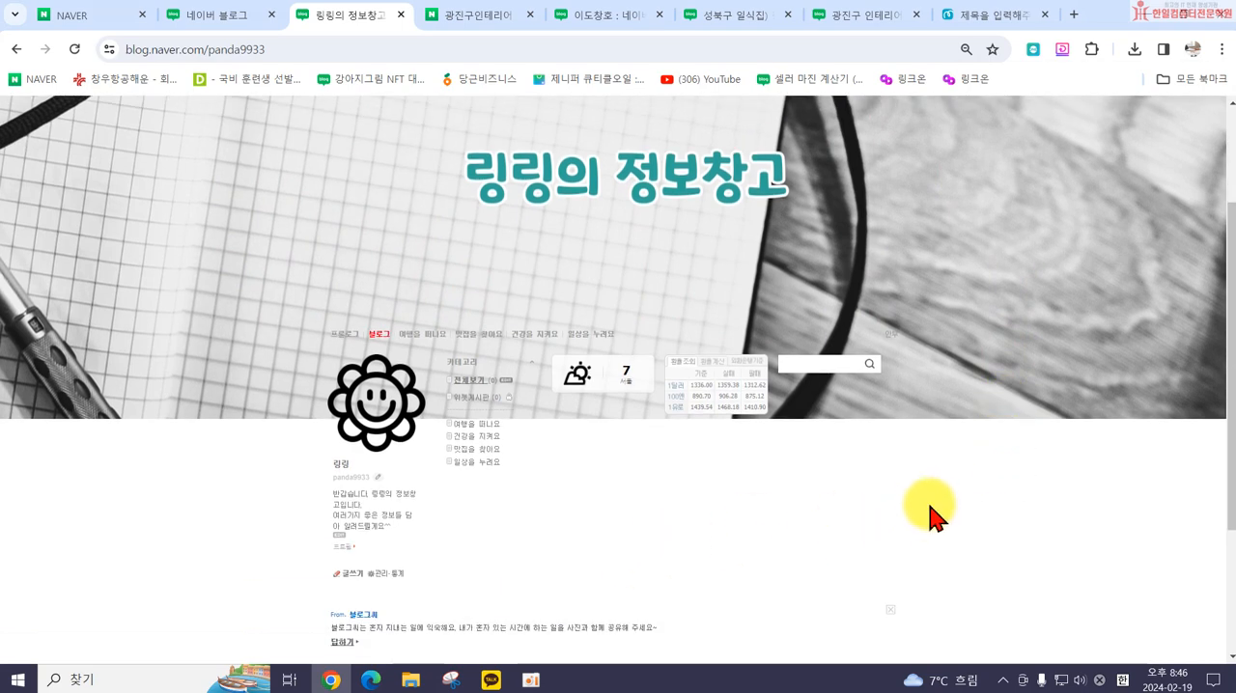
scroll(935, 518, "up", 2, "ctrl")
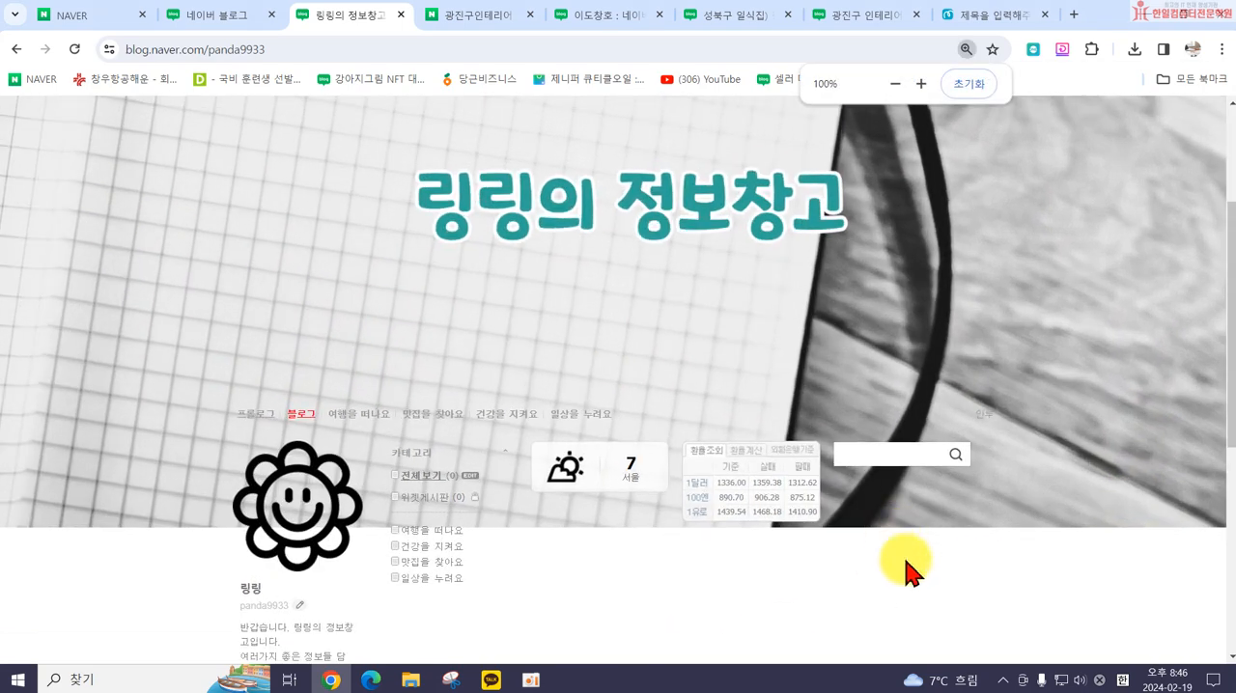